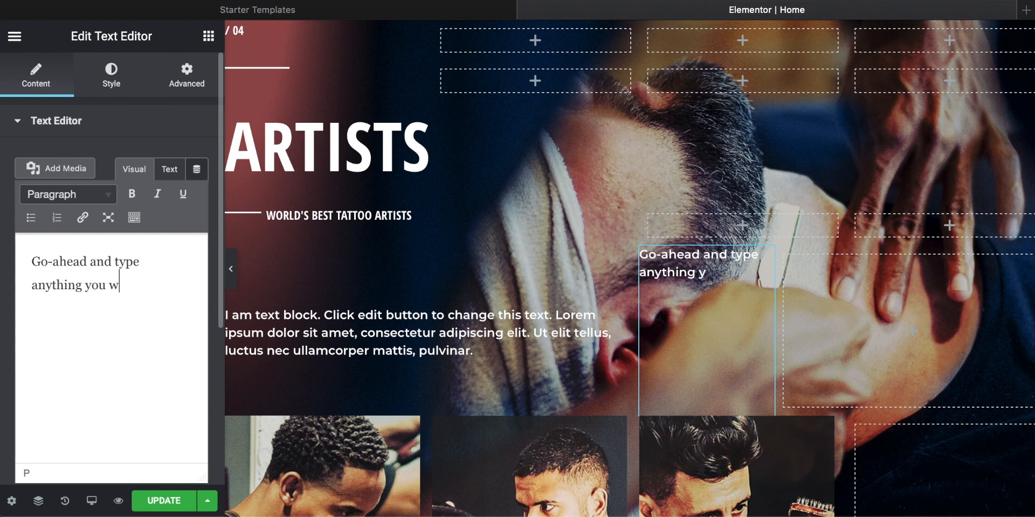
Step: Delete the sample text widget and the placeholder text block in the Artists section
right_click(677, 296)
left_click(711, 502)
scroll(662, 232, "up", 1)
scroll(663, 232, "down", 1)
left_click(652, 256)
scroll(450, 207, "up", 4)
left_click(650, 225)
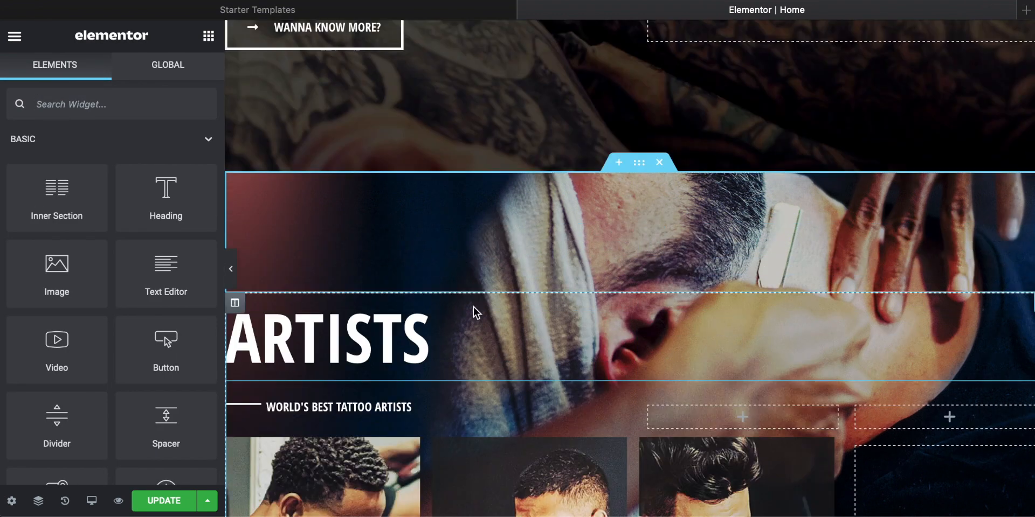
Step: Replace the first artist's image box picture with port-1.jpg
scroll(504, 243, "down", 5)
left_click(324, 269)
left_click(143, 238)
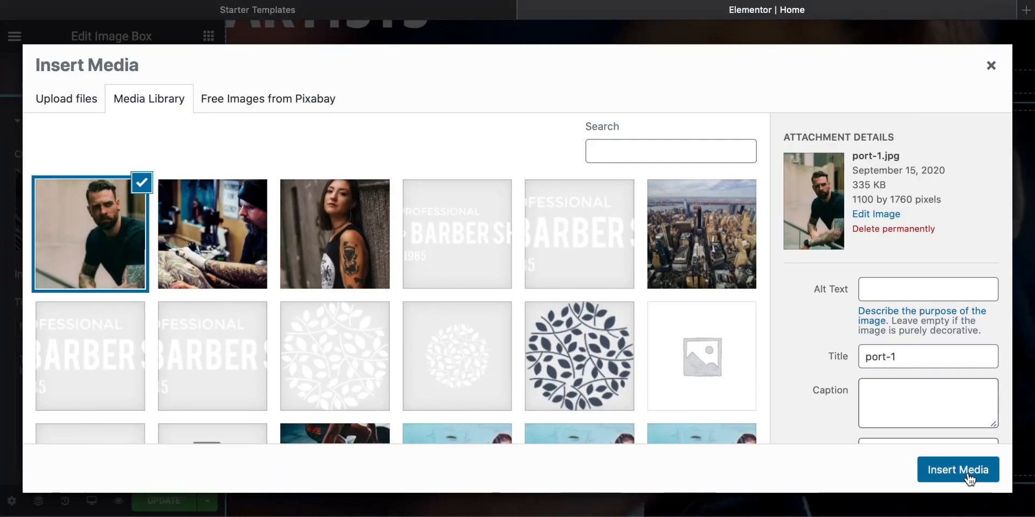
left_click(970, 479)
scroll(351, 219, "down", 2)
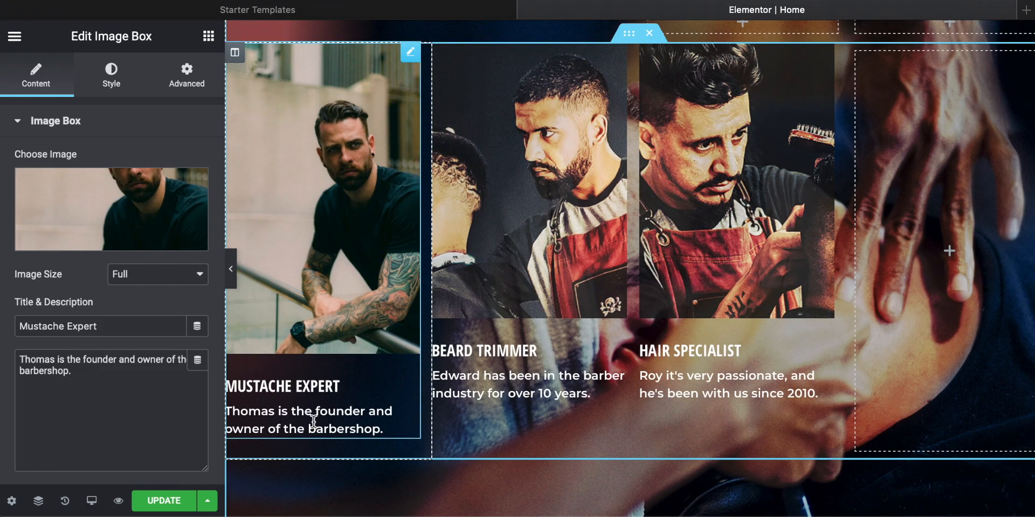
Step: Replace the first image box's title with the artist's first name and rewrite the description to introduce him as the founder
left_click(112, 328)
key("super+a")
type("Miguel")
left_click(113, 383)
key("super+a")
type("He is the founfe")
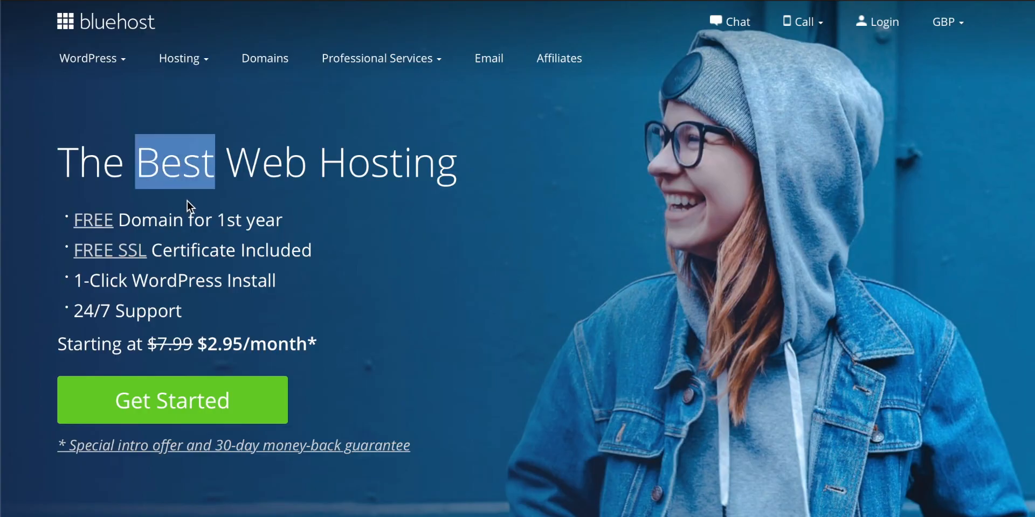
Step: Highlight the 1-Click WordPress Install and 24/7 Support benefits on the Bluehost homepage, and open the hosting plans
left_click_drag(277, 281, 88, 289)
left_click_drag(169, 311, 74, 311)
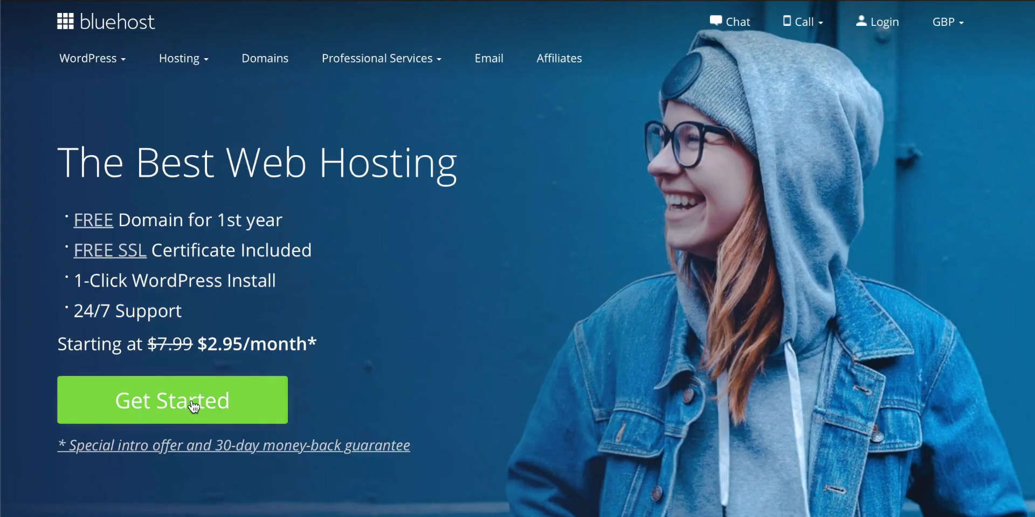
left_click(192, 399)
Step: Compare the Basic plan's website, storage and domain allowances with the Choice Plus plan's unlimited websites
scroll(266, 330, "down", 2)
scroll(224, 247, "down", 1)
left_click_drag(184, 205, 192, 237)
scroll(232, 277, "up", 1)
left_click_drag(198, 414, 132, 416)
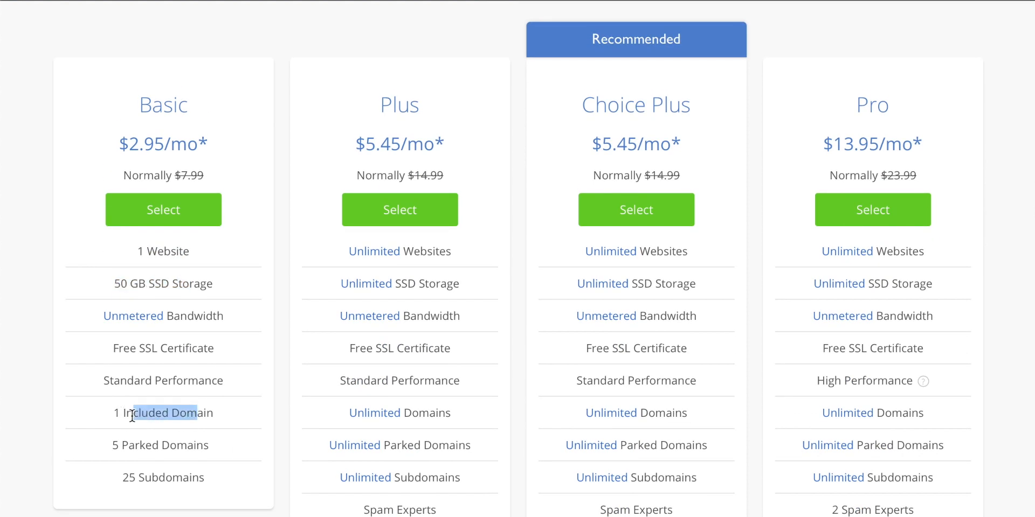
left_click_drag(688, 252, 585, 249)
left_click(682, 285)
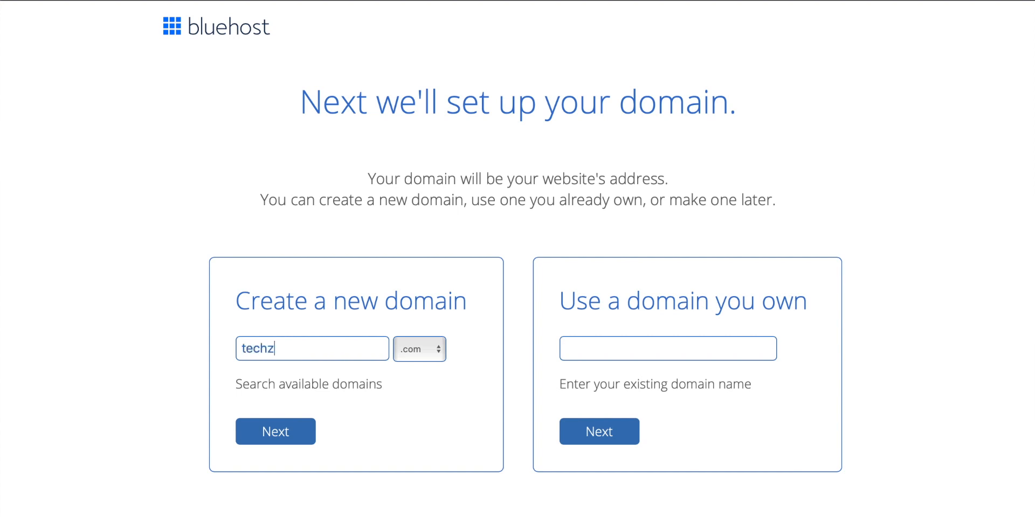
Step: Submit the new domain techzg with the .co extension and look over the account creation form
left_click(438, 353)
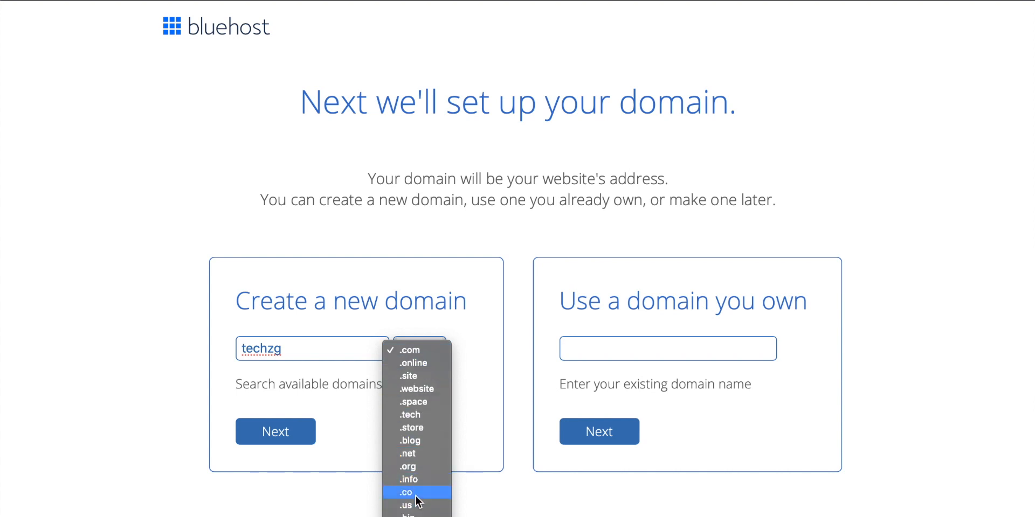
key("Escape")
left_click(293, 431)
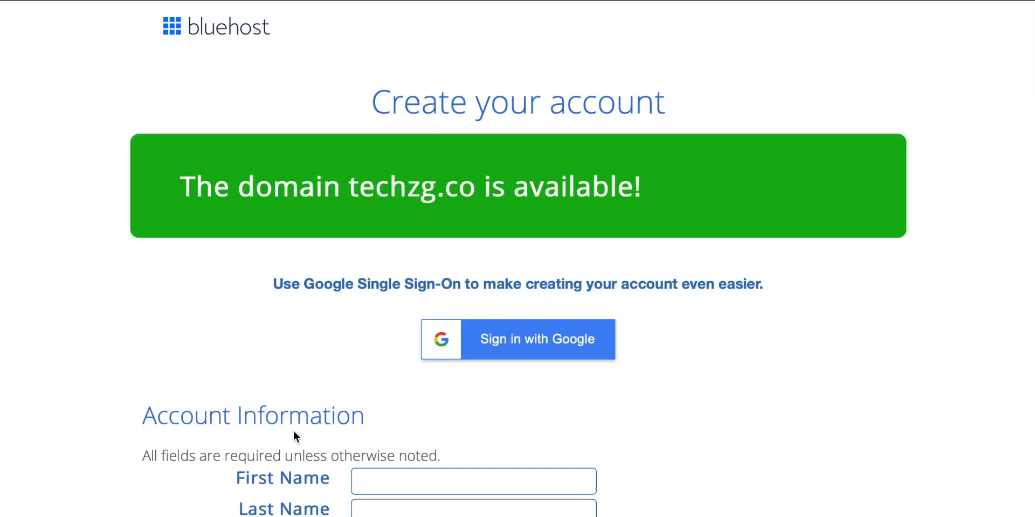
scroll(308, 404, "down", 1)
scroll(307, 404, "down", 1)
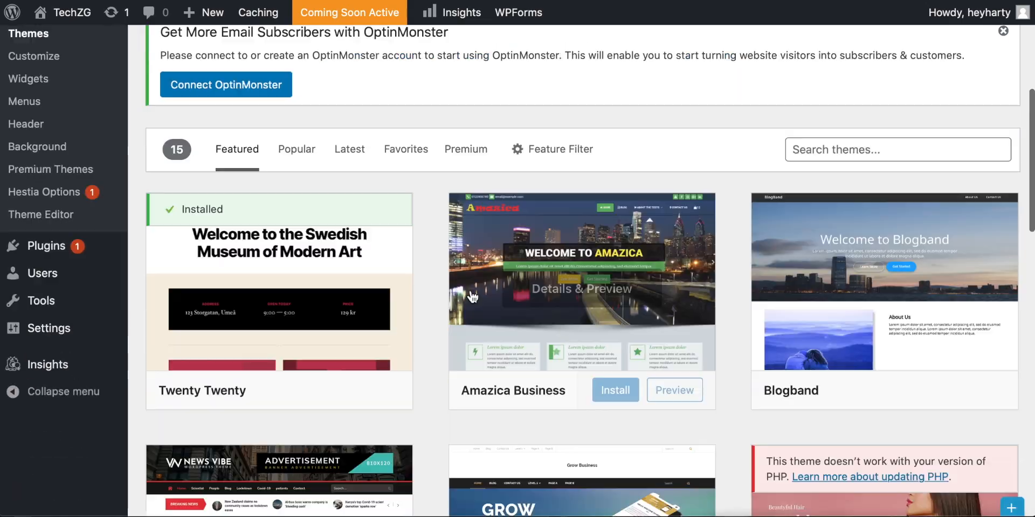
Step: Browse the WordPress themes available to install and search them for "hestia"
scroll(556, 307, "down", 4)
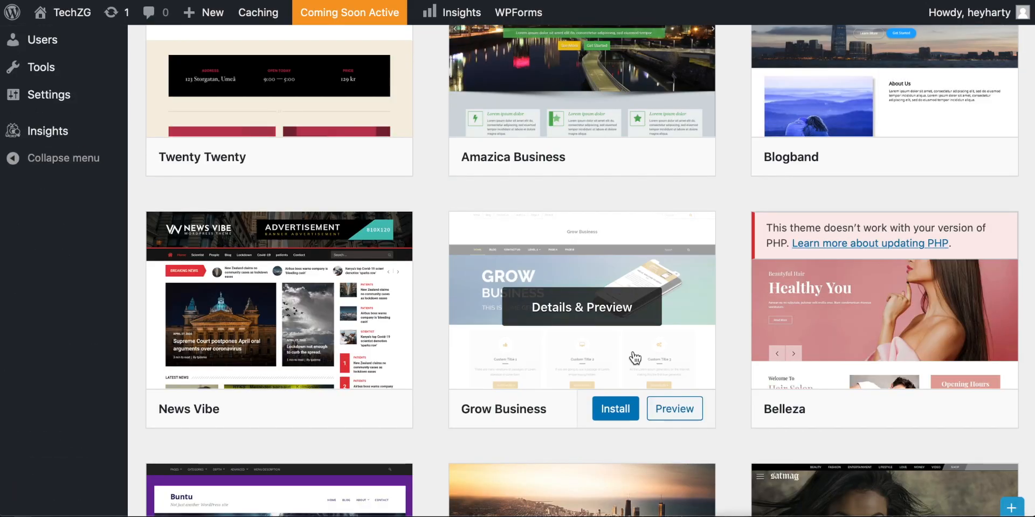
scroll(633, 355, "down", 6)
scroll(721, 294, "up", 10)
left_click(849, 218)
type("hestia")
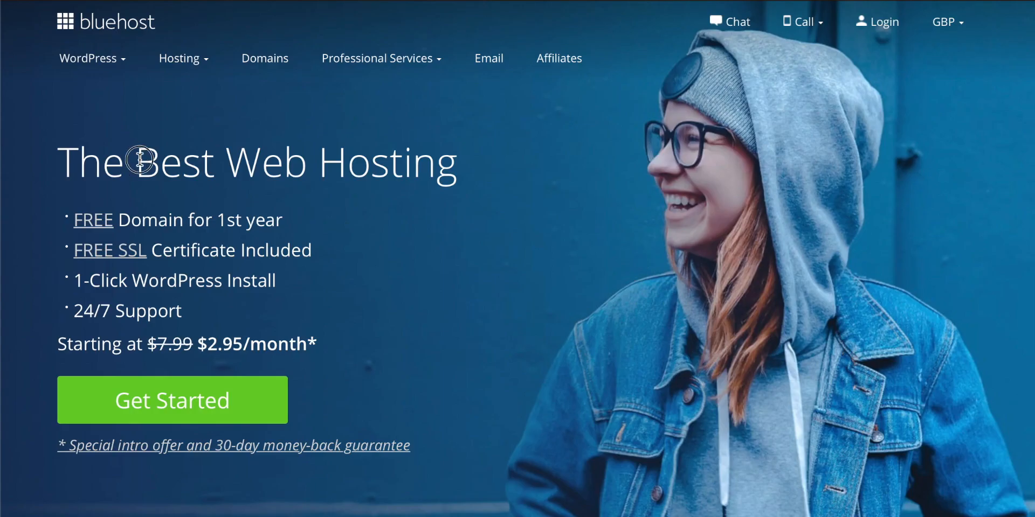
Step: Review the Bluehost homepage's hosting benefits, including one-click WordPress install and 24/7 support, and start the hosting sign-up
left_click_drag(137, 162, 215, 161)
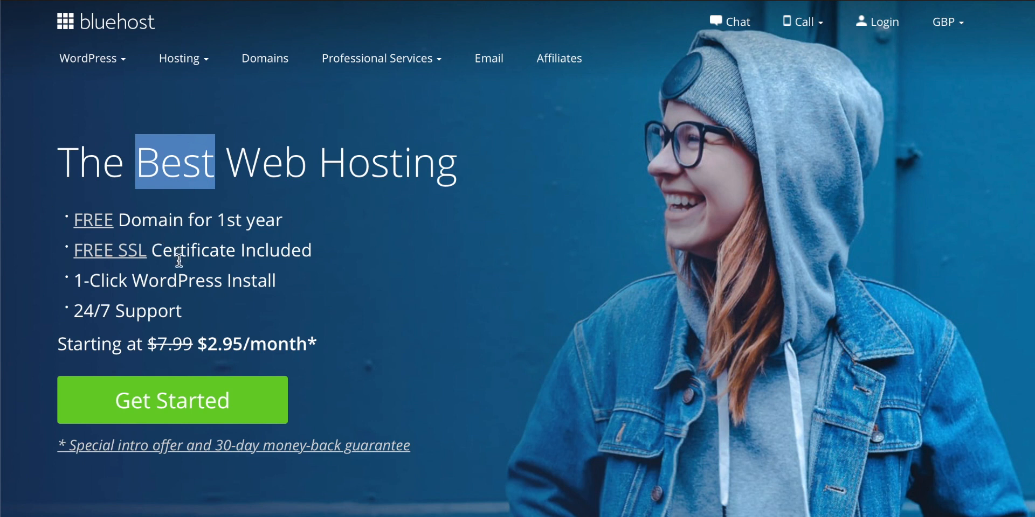
left_click_drag(280, 281, 88, 287)
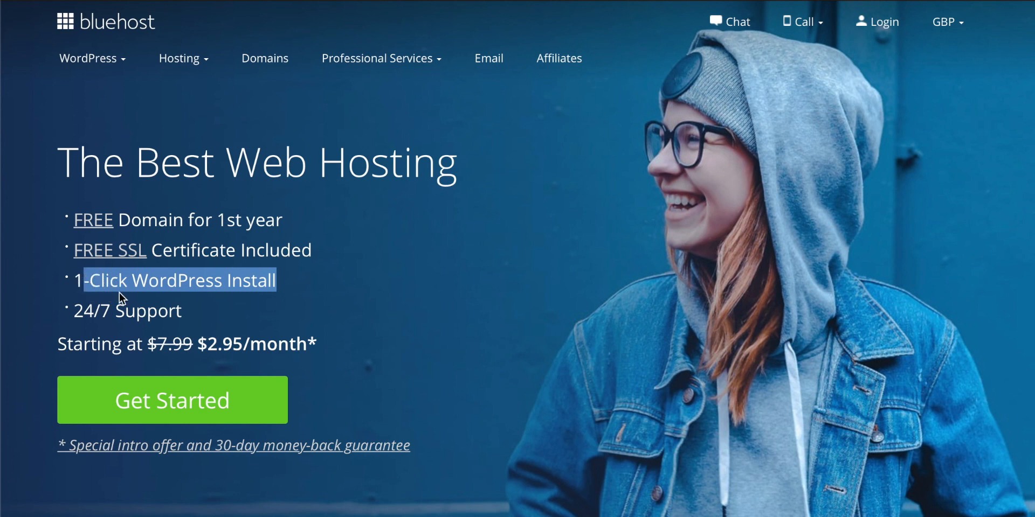
left_click_drag(169, 311, 74, 310)
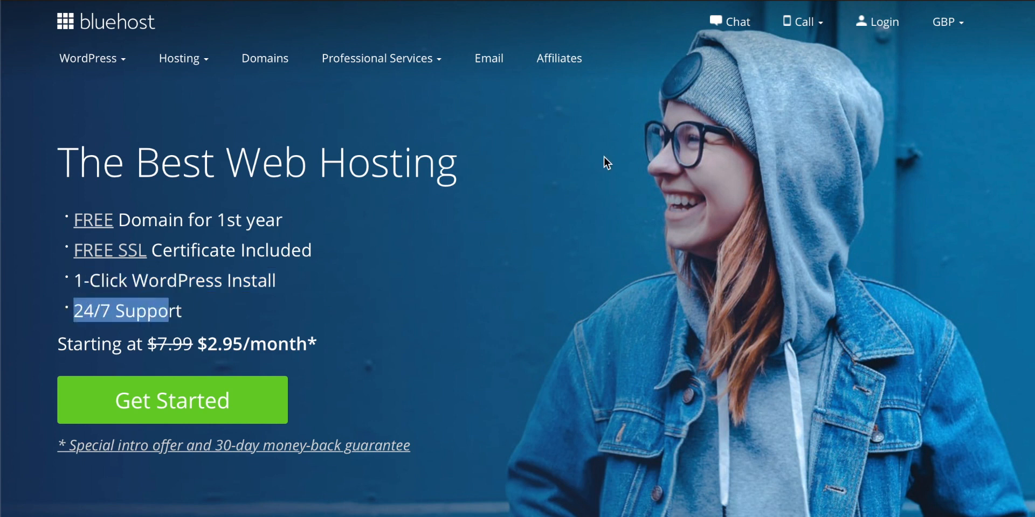
mouse_move(816, 24)
left_click(192, 402)
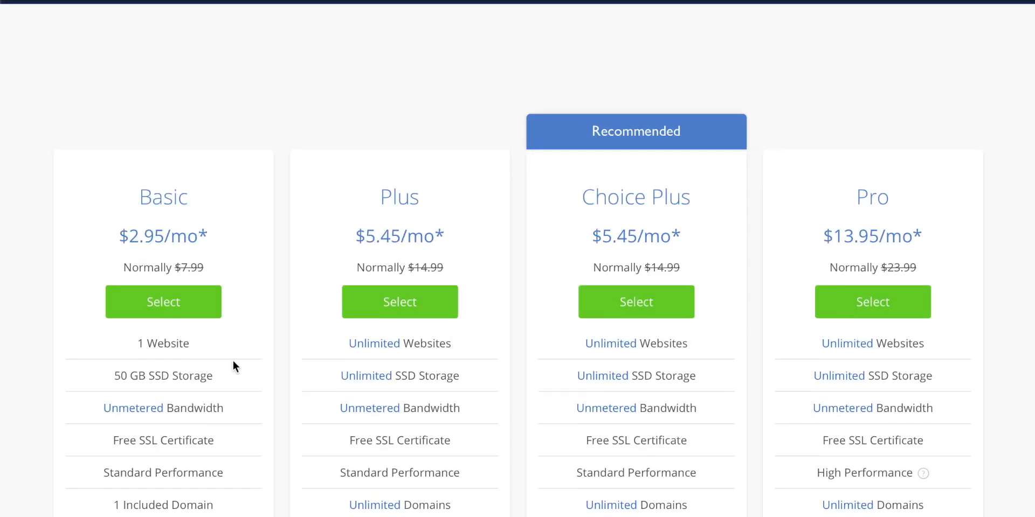
Step: Examine the Basic plan's website limit, SSD storage and included domain
scroll(266, 331, "down", 2)
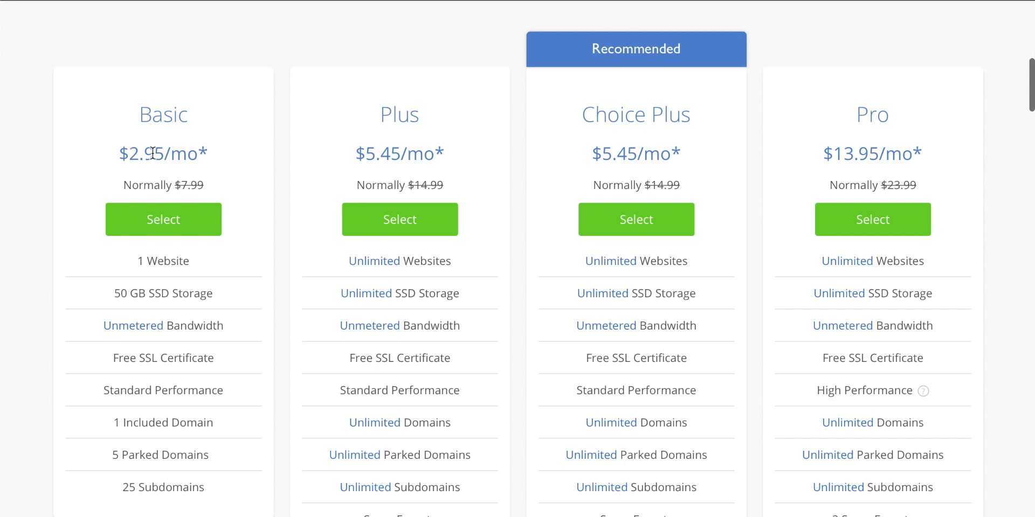
scroll(224, 249, "down", 1)
left_click_drag(184, 203, 129, 203)
left_click_drag(114, 236, 190, 235)
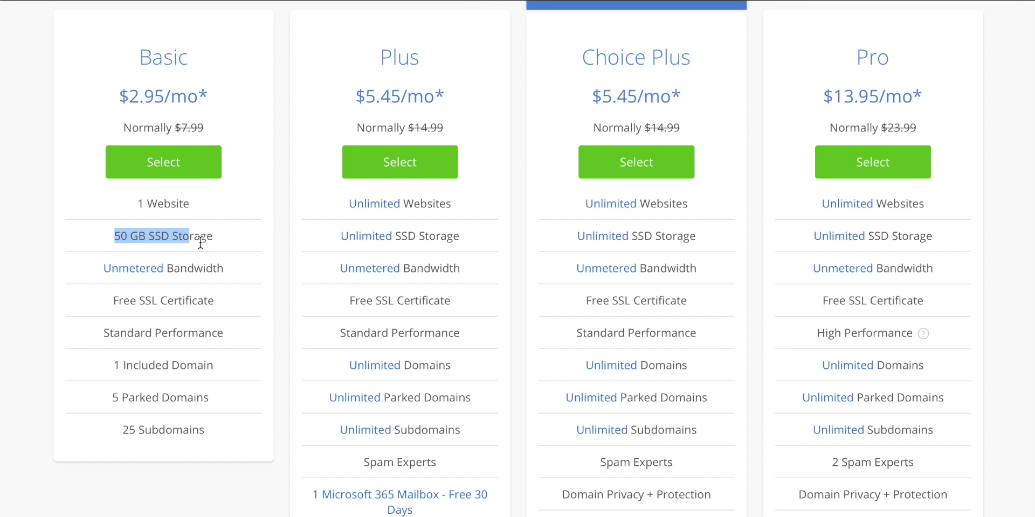
scroll(232, 276, "up", 1)
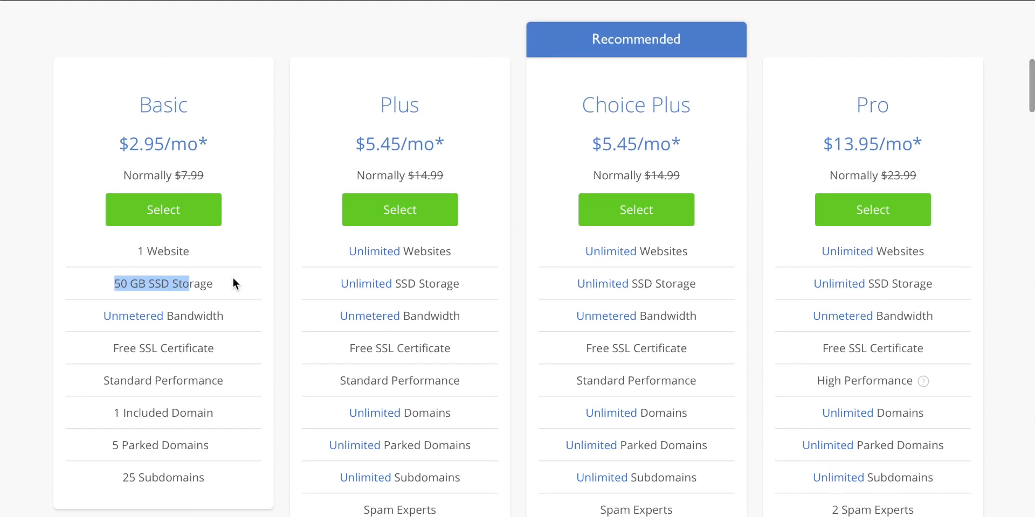
left_click_drag(197, 412, 132, 415)
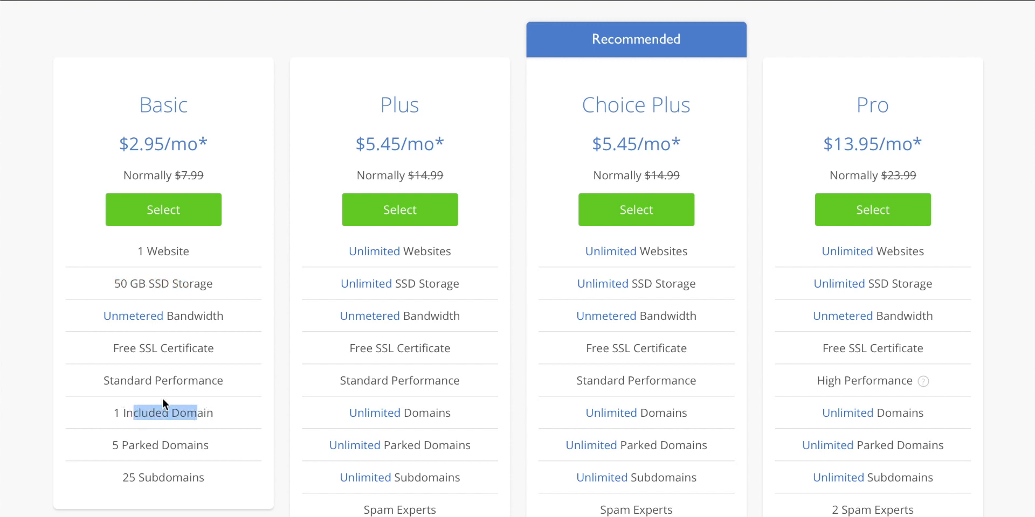
Step: Examine the Choice Plus plan's unlimited websites, SSD storage and Domain Privacy + Protection
left_click(680, 255)
left_click_drag(688, 253, 587, 248)
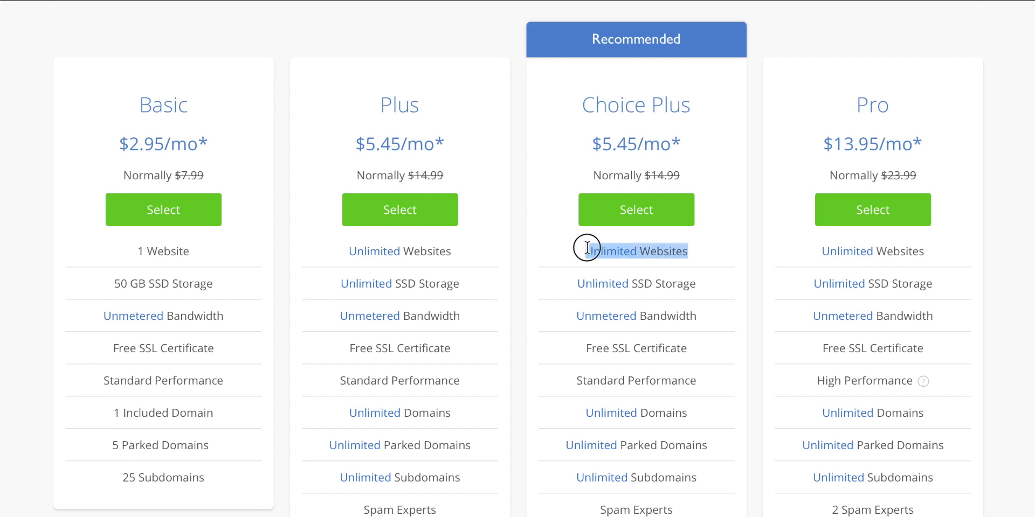
left_click(682, 284)
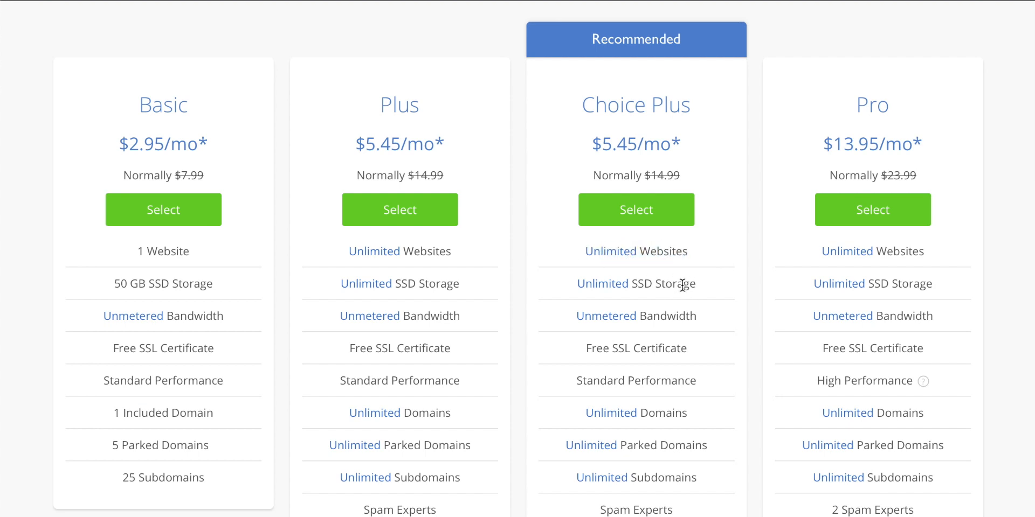
scroll(682, 285, "down", 3)
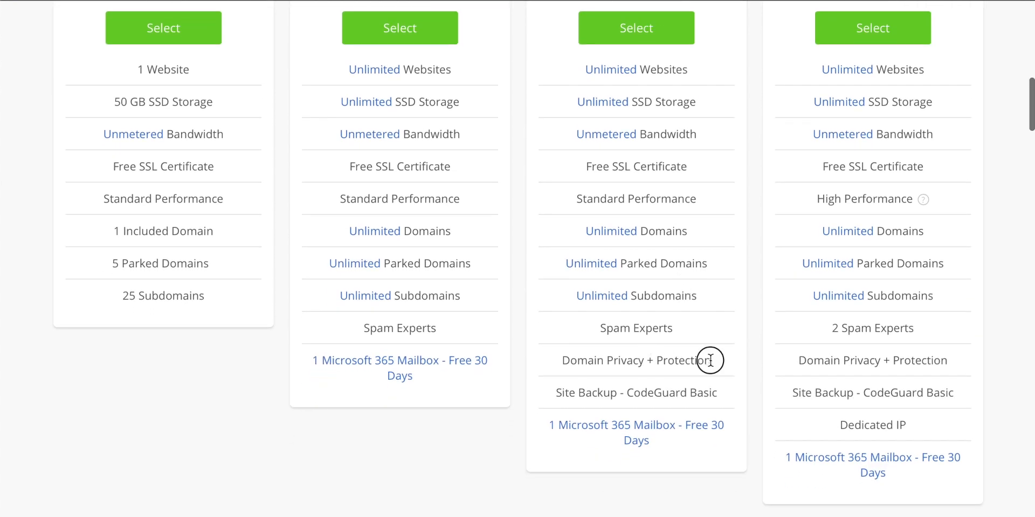
left_click_drag(710, 360, 551, 363)
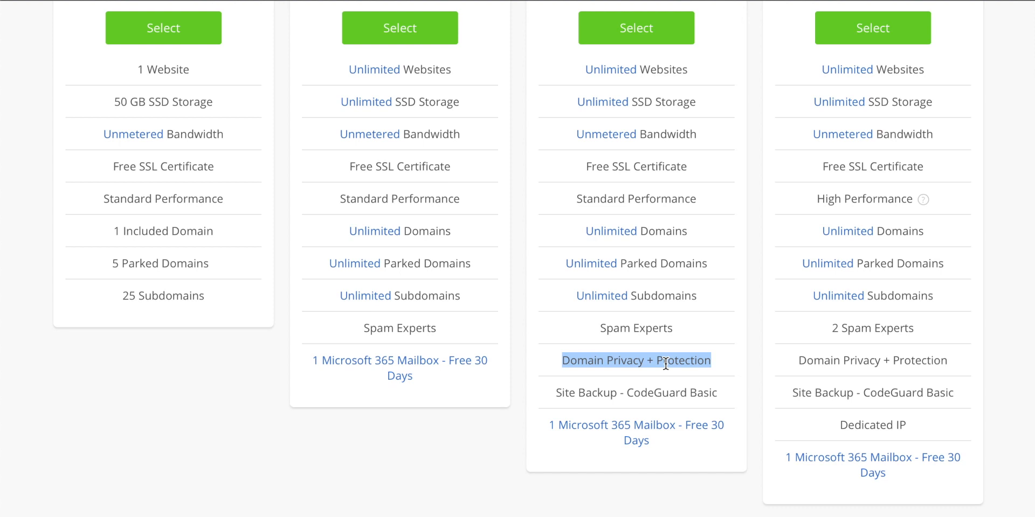
left_click(660, 327)
left_click_drag(697, 360, 613, 361)
Step: Compare the Plus and Choice Plus plans, and select the Choice Plus plan
scroll(604, 345, "up", 3)
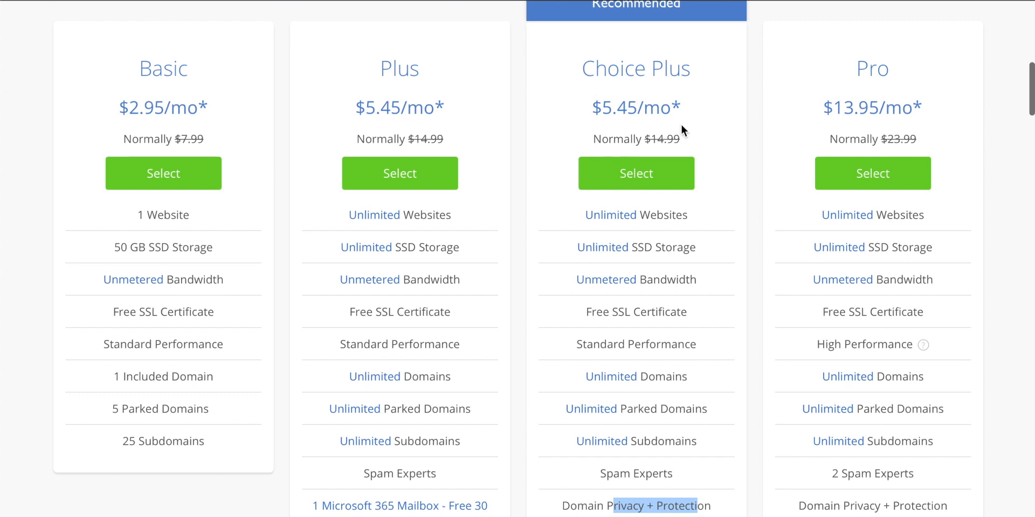
left_click_drag(406, 63, 420, 65)
left_click_drag(609, 69, 734, 95)
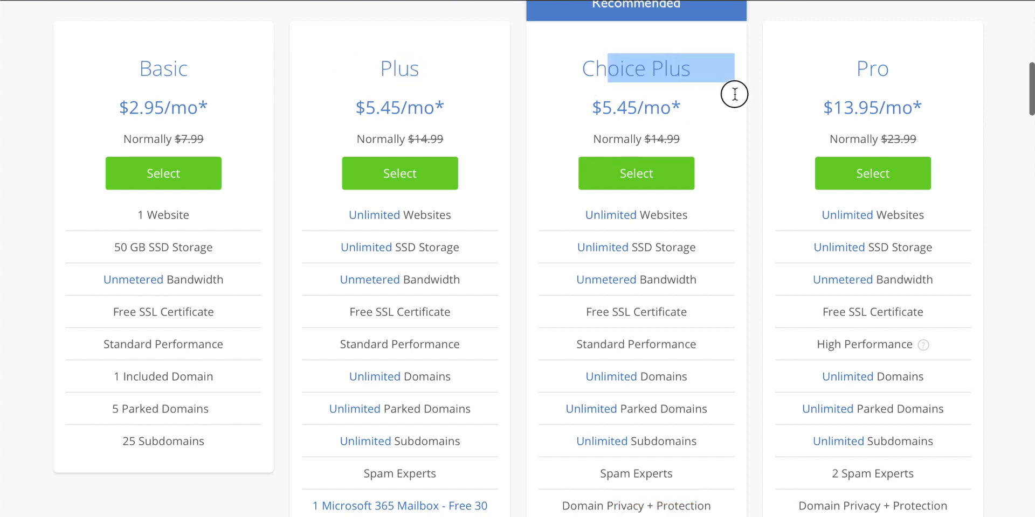
left_click(675, 314)
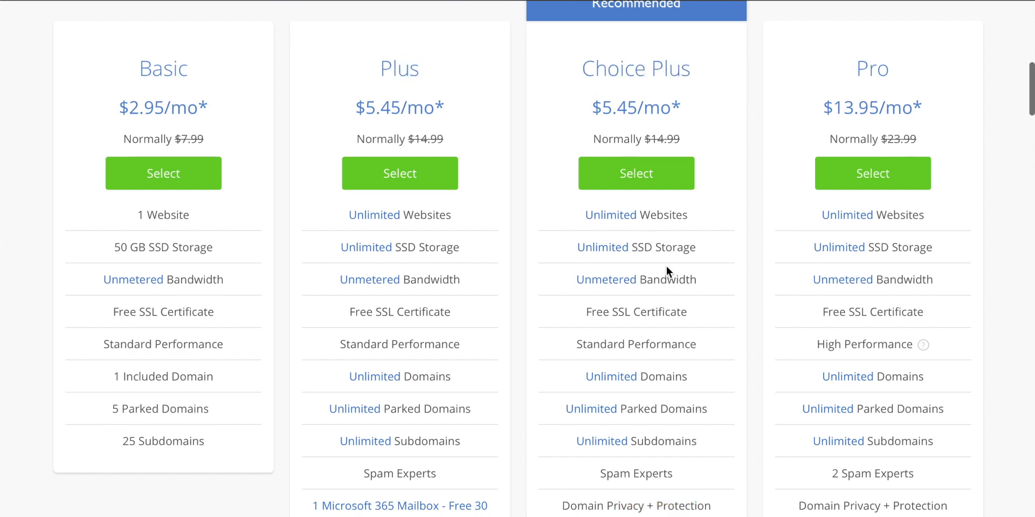
scroll(665, 265, "up", 1)
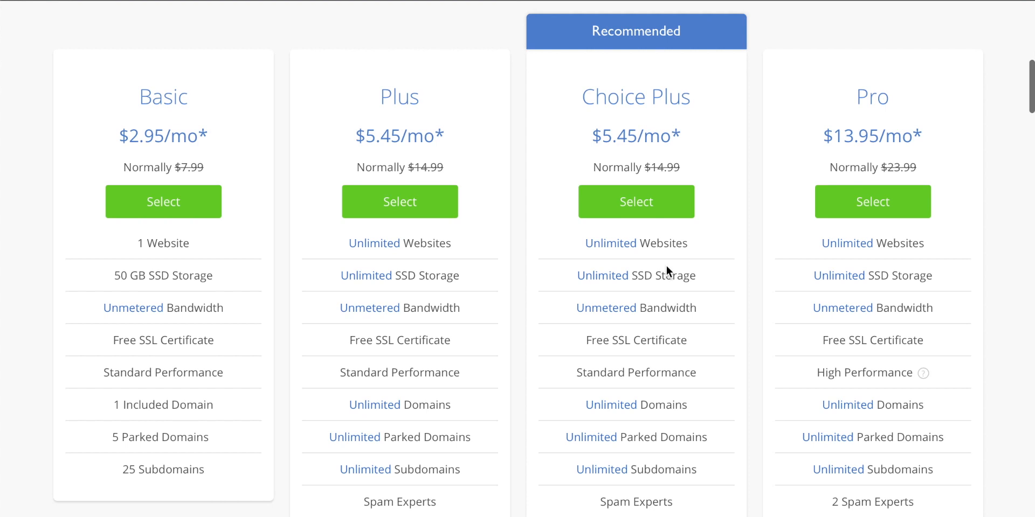
left_click(638, 200)
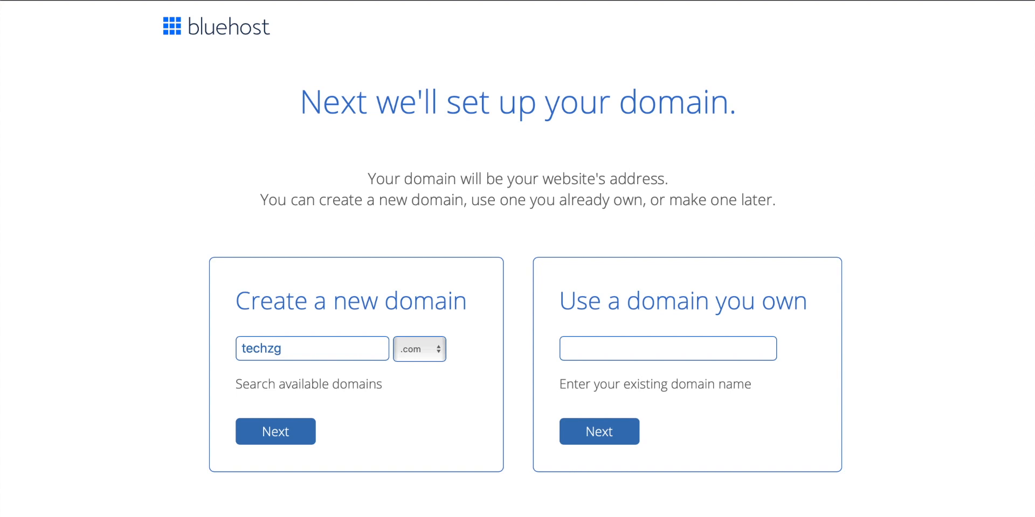
Step: Choose the .co extension for the new domain techzg and submit it
left_click(437, 354)
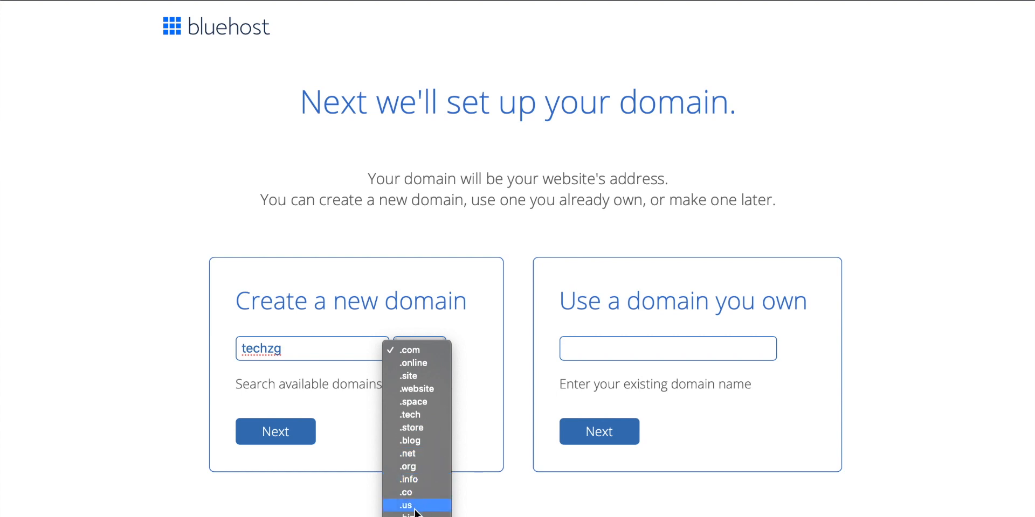
left_click(415, 492)
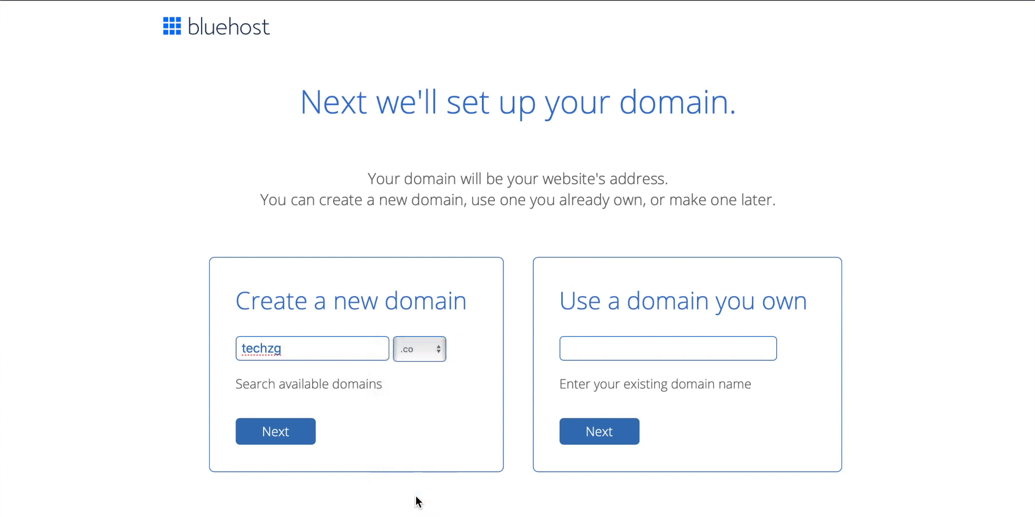
left_click(293, 432)
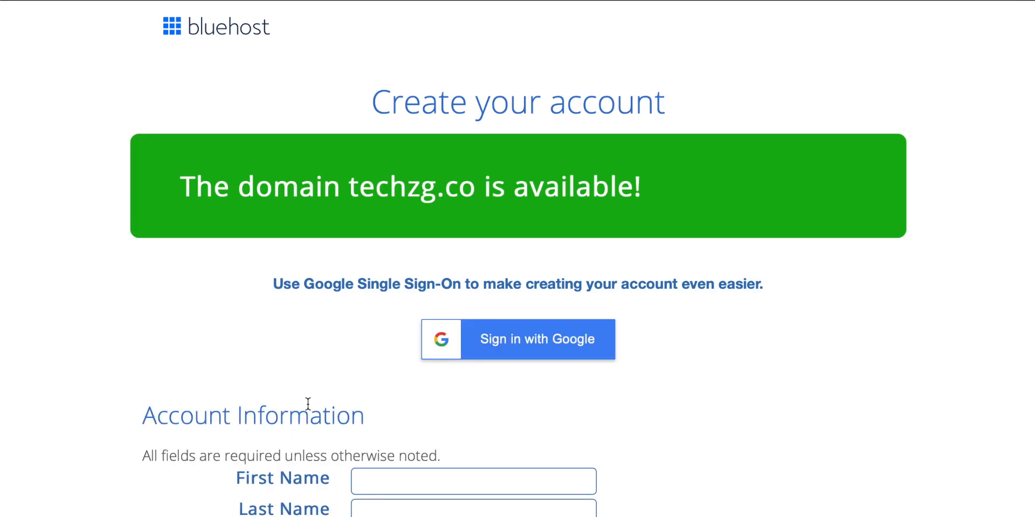
Step: Fill in the Account Information section with the account holder's name and contact details
scroll(308, 405, "down", 2)
scroll(308, 404, "down", 4)
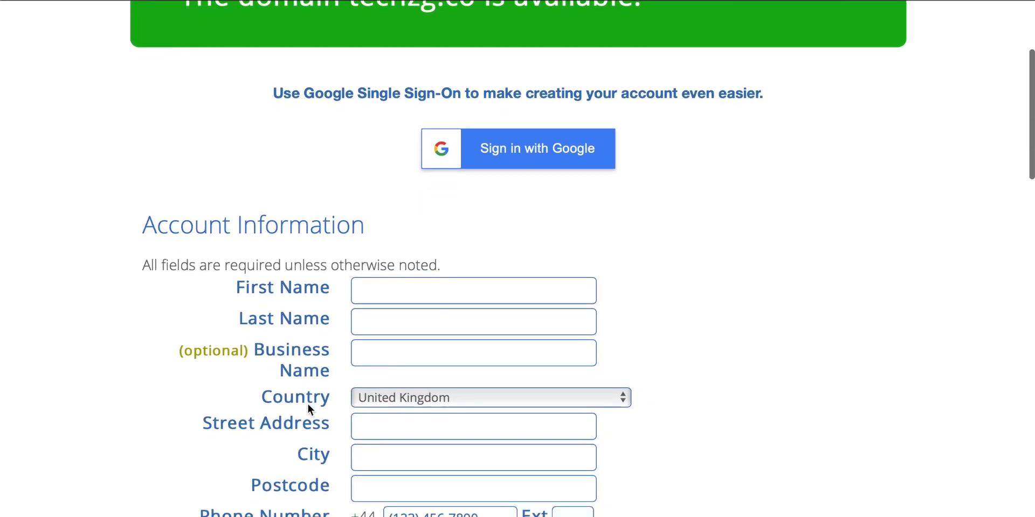
scroll(310, 410, "down", 2)
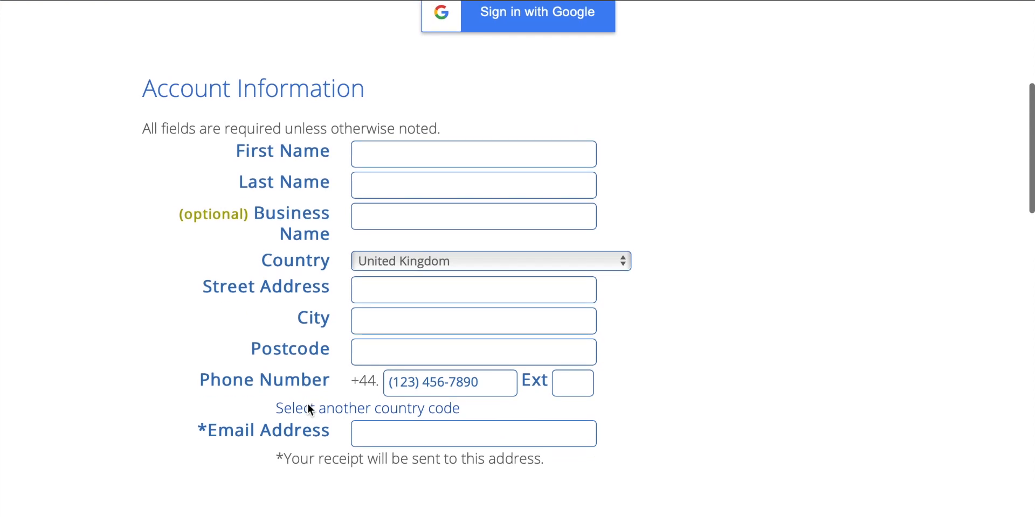
left_click(399, 151)
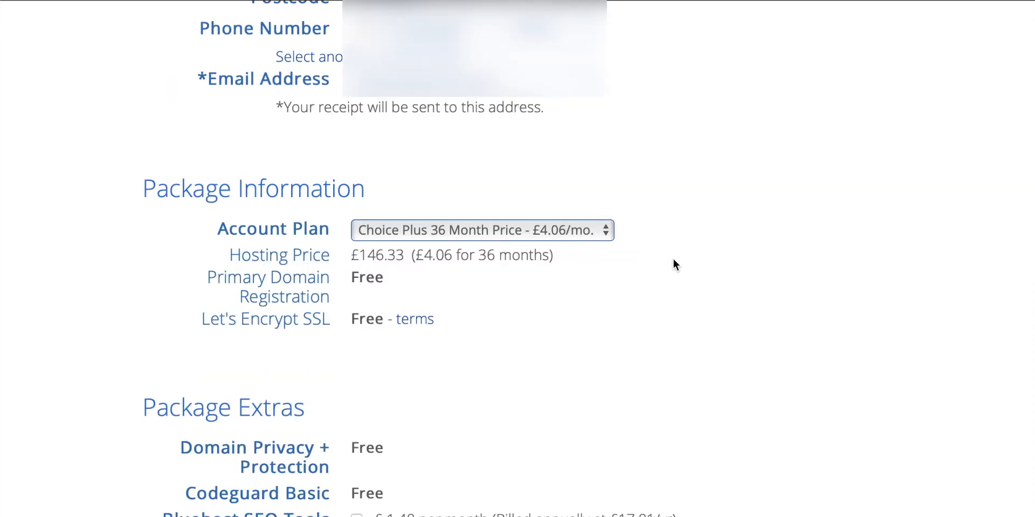
Step: Choose the Choice Plus 12 Month account plan and deselect the SiteLock Security - Essential extra
left_click(563, 230)
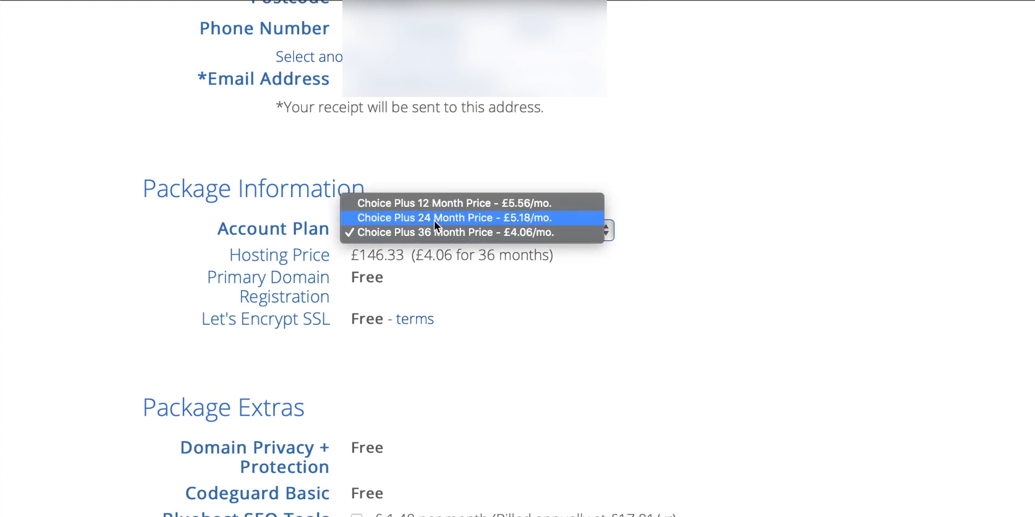
left_click(431, 202)
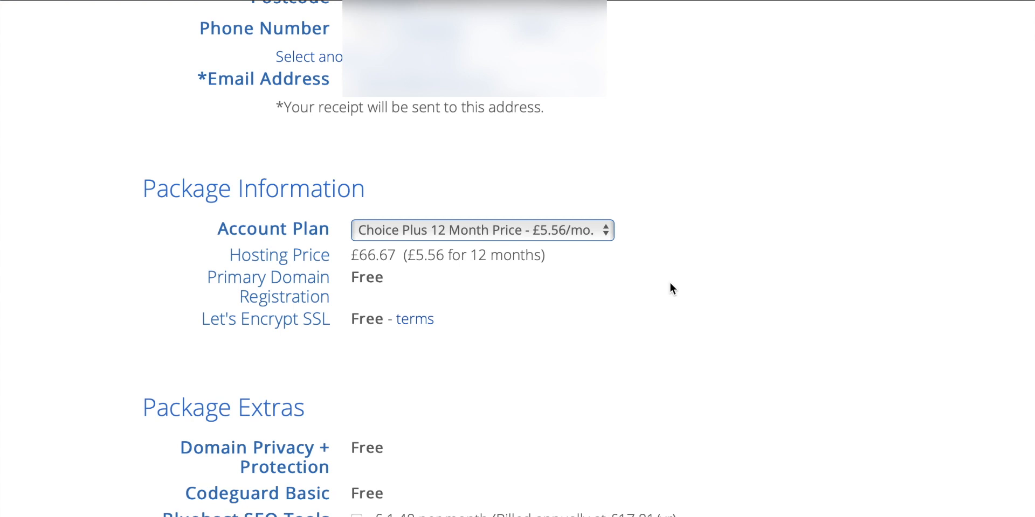
scroll(669, 284, "down", 2)
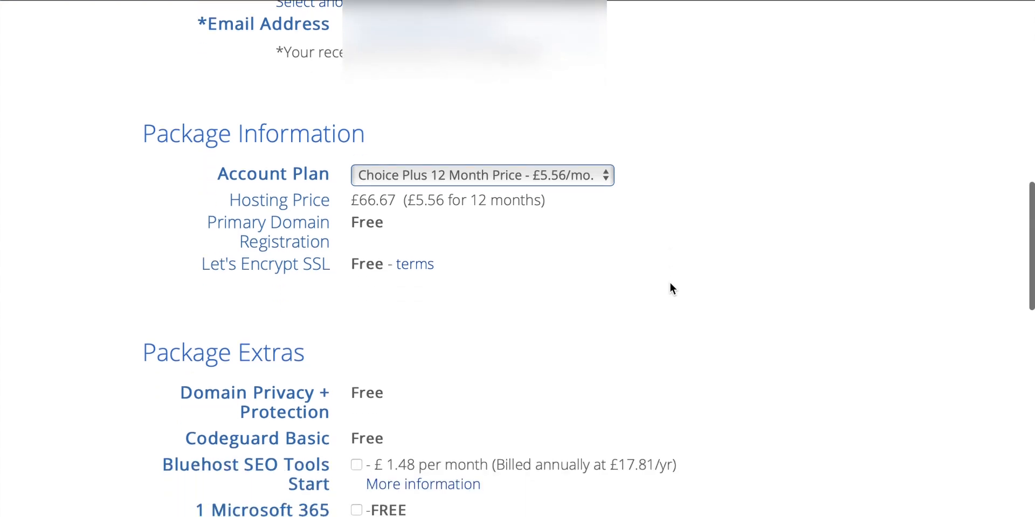
scroll(671, 286, "down", 5)
scroll(672, 288, "up", 1)
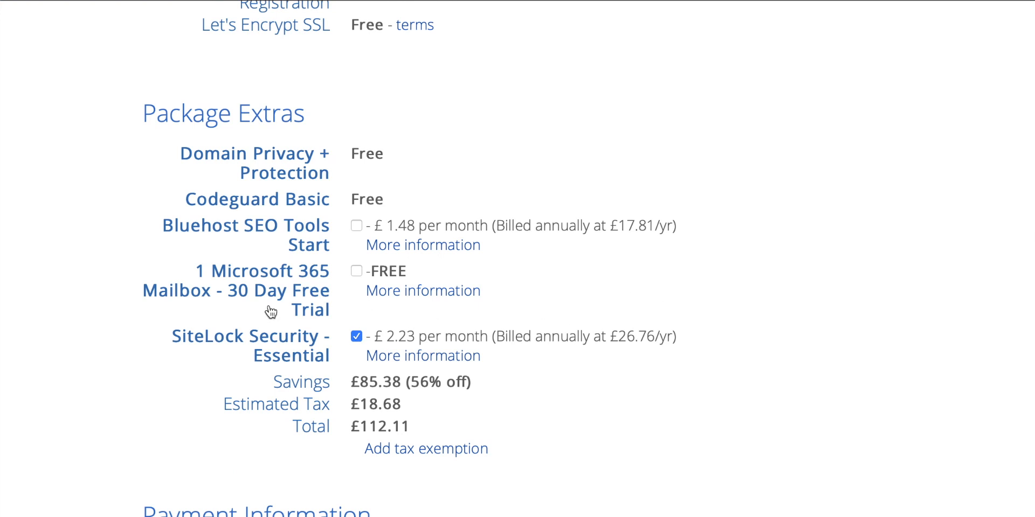
left_click(357, 337)
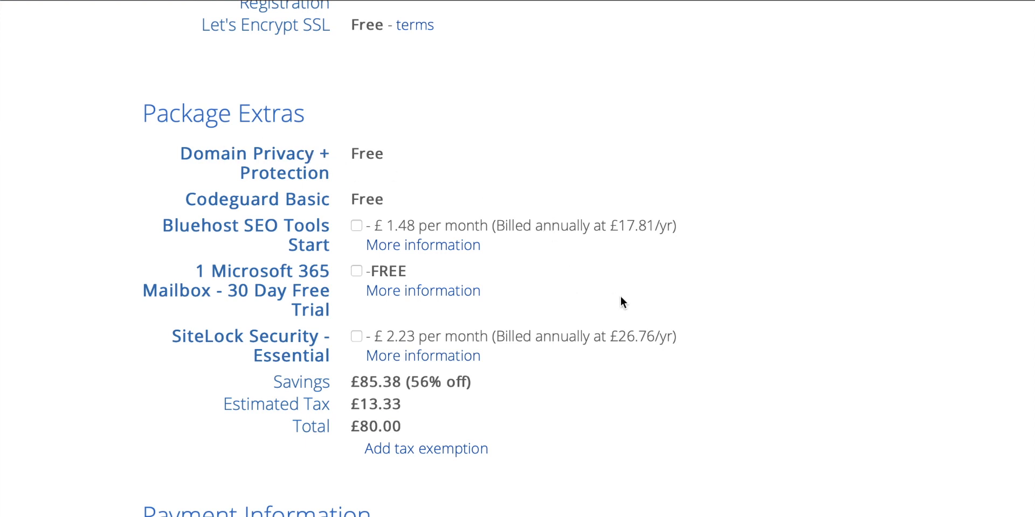
Step: Agree to Bluehost's terms, opt out of product and special-offer emails, and submit the hosting order
scroll(621, 297, "down", 7)
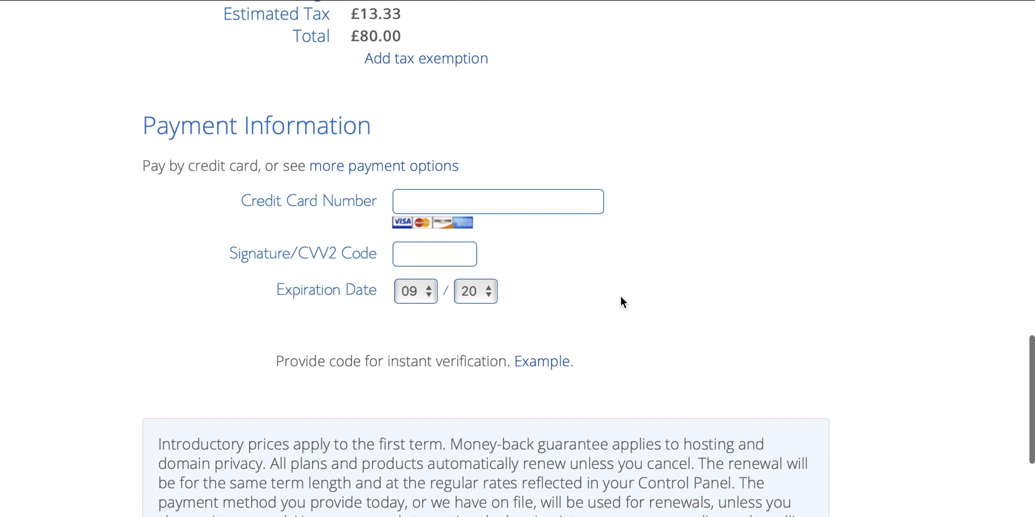
scroll(626, 247, "down", 6)
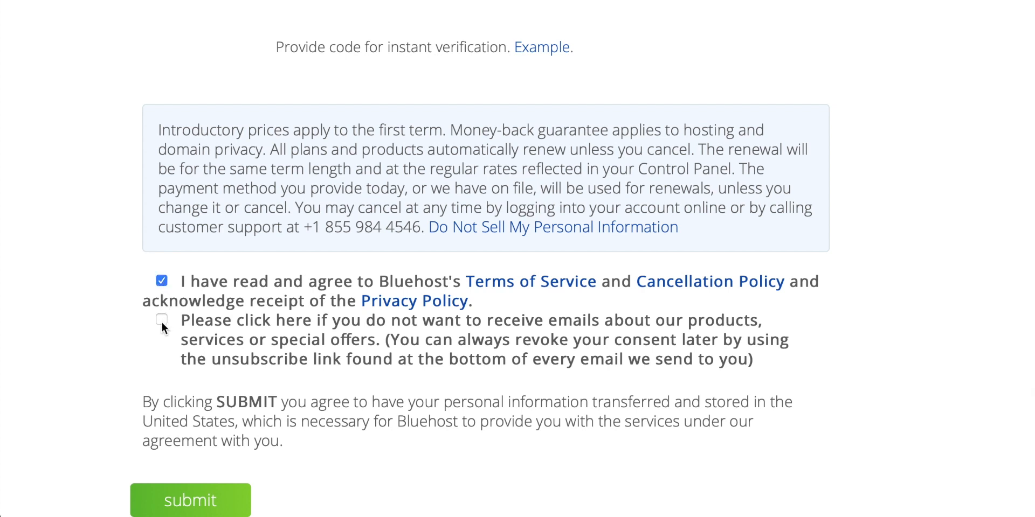
scroll(356, 323, "down", 1)
scroll(412, 423, "up", 1)
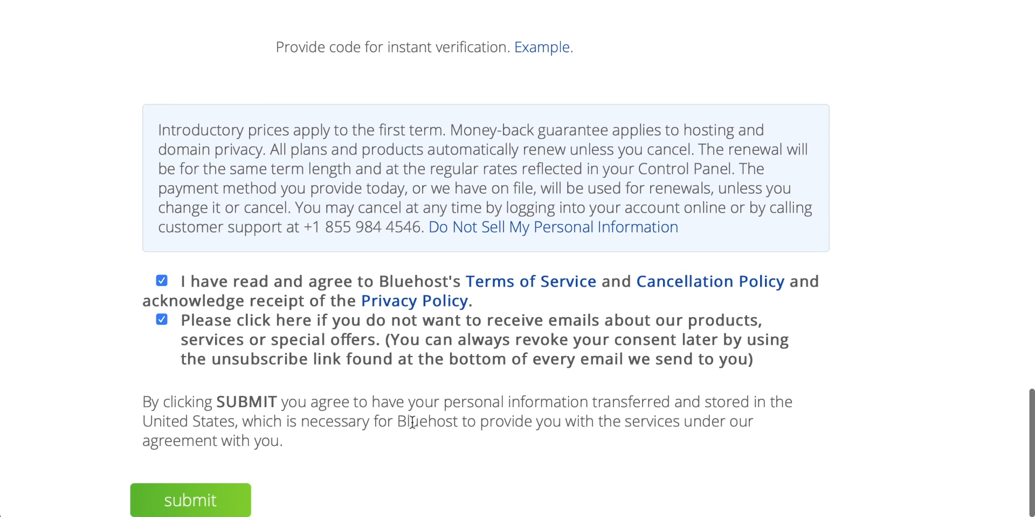
left_click(208, 499)
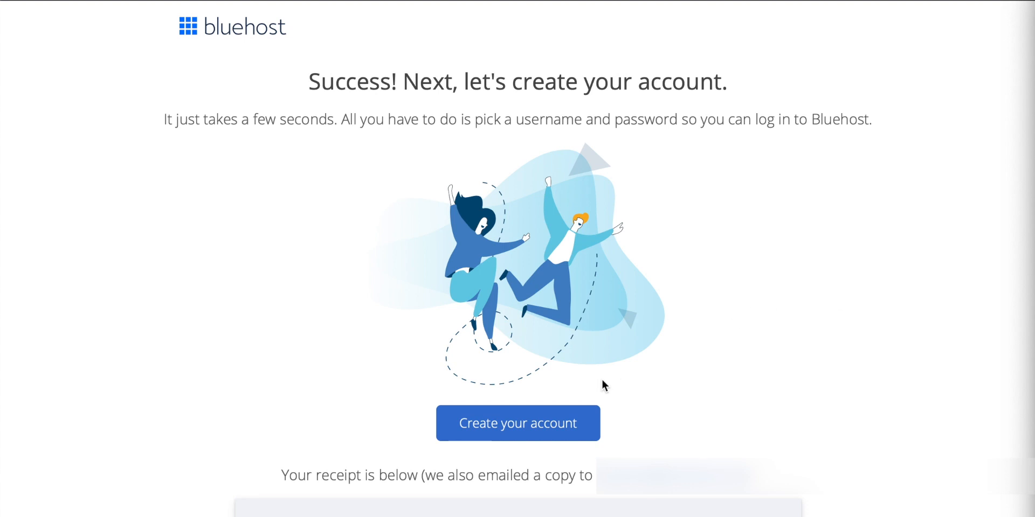
Step: Create the account for techzg.co by entering and retyping a new password and agreeing to the Privacy Policy and Terms of Service
left_click(516, 426)
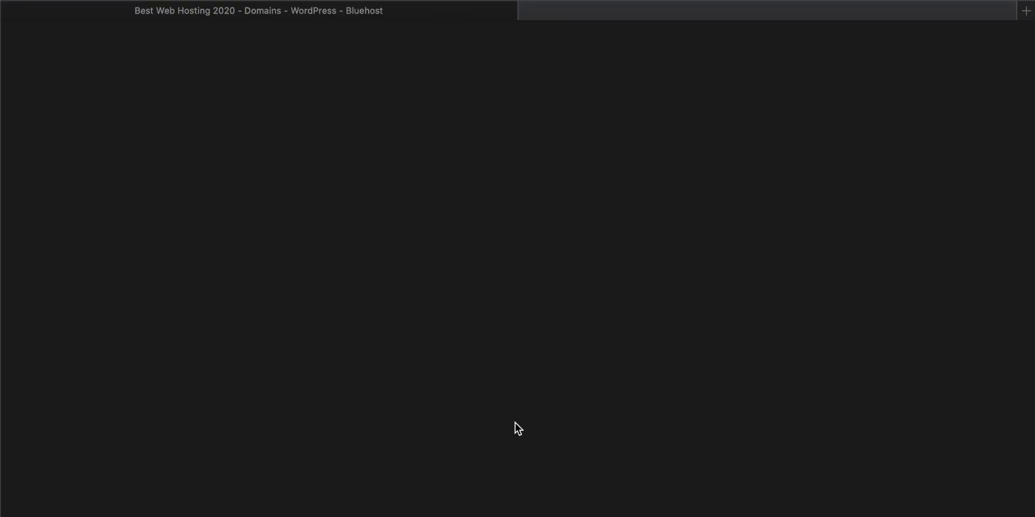
left_click(480, 372)
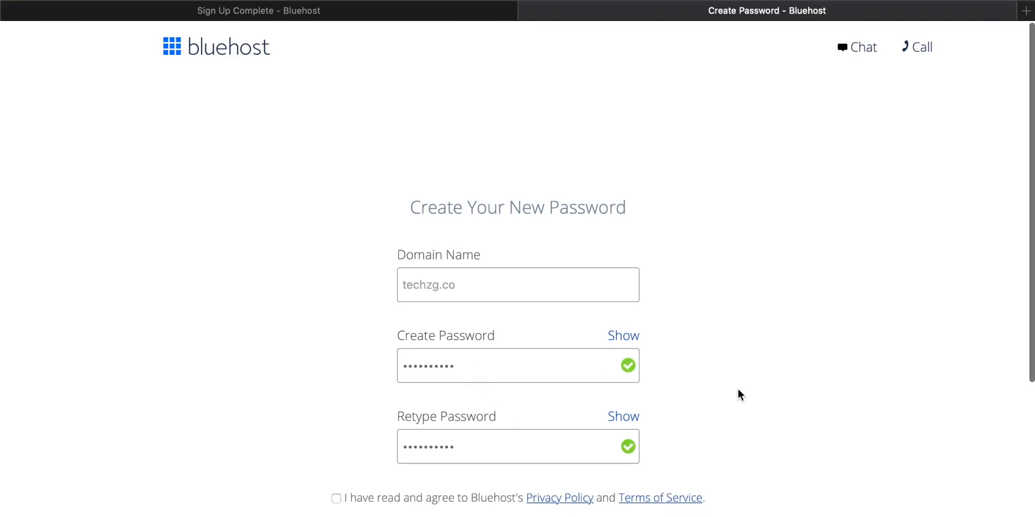
scroll(738, 390, "down", 3)
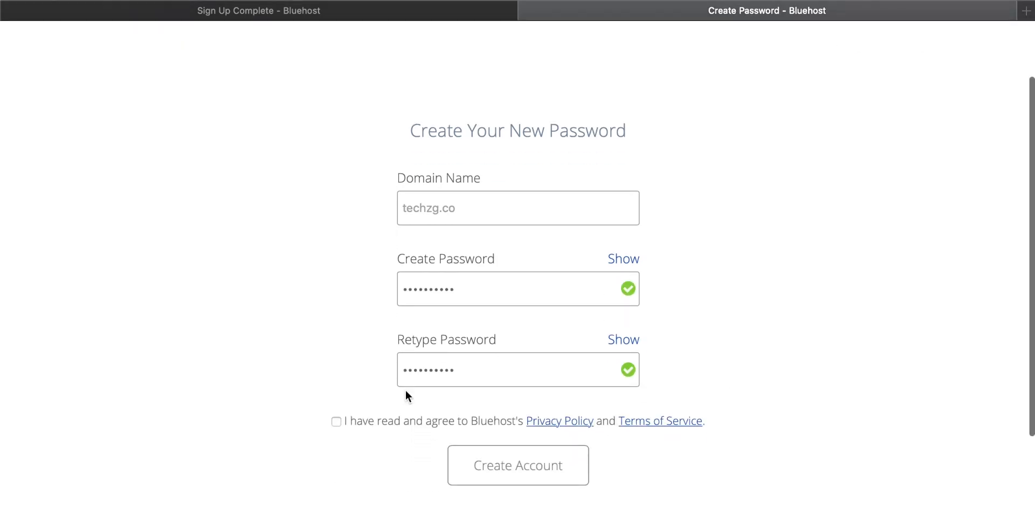
left_click(337, 422)
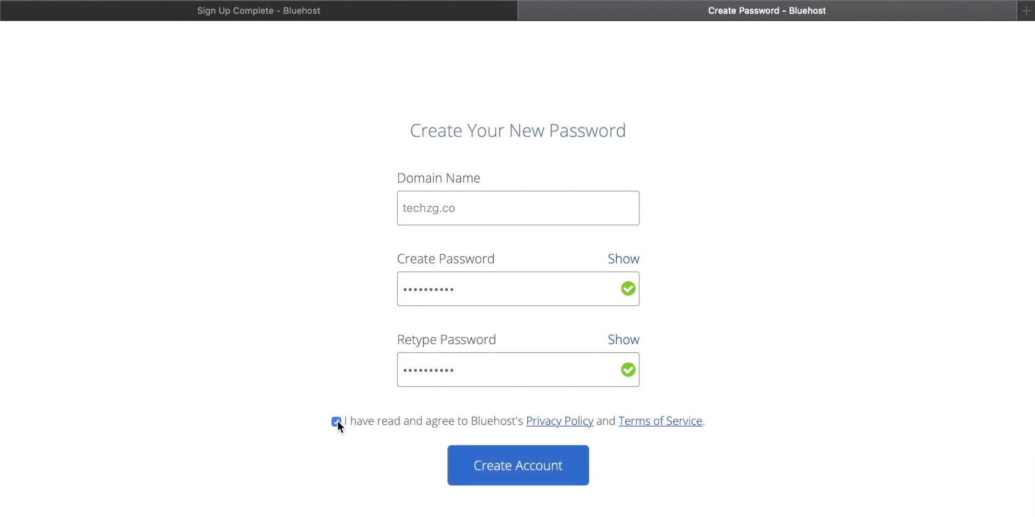
left_click(512, 467)
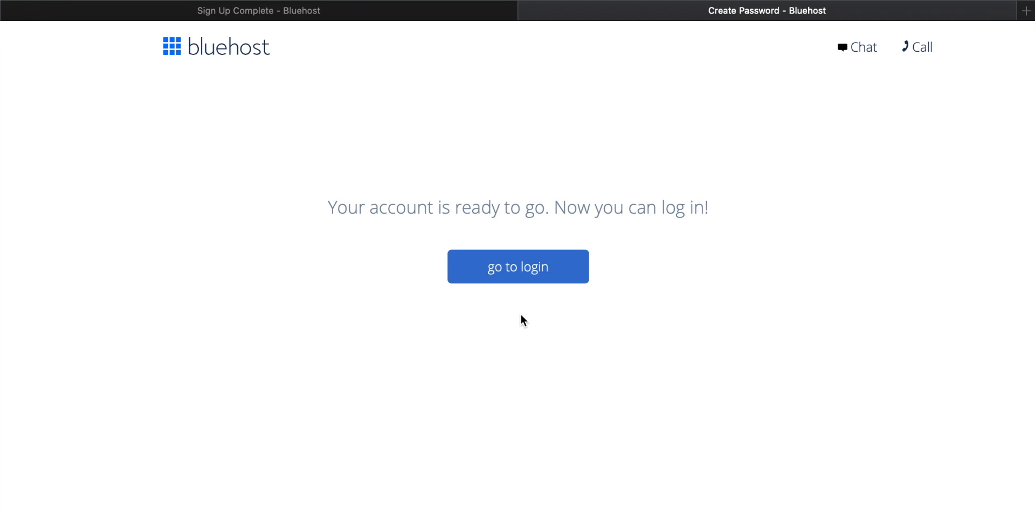
Step: Log in to the hosting account for techzg.co with the account password, declining to save it in the browser
left_click(526, 270)
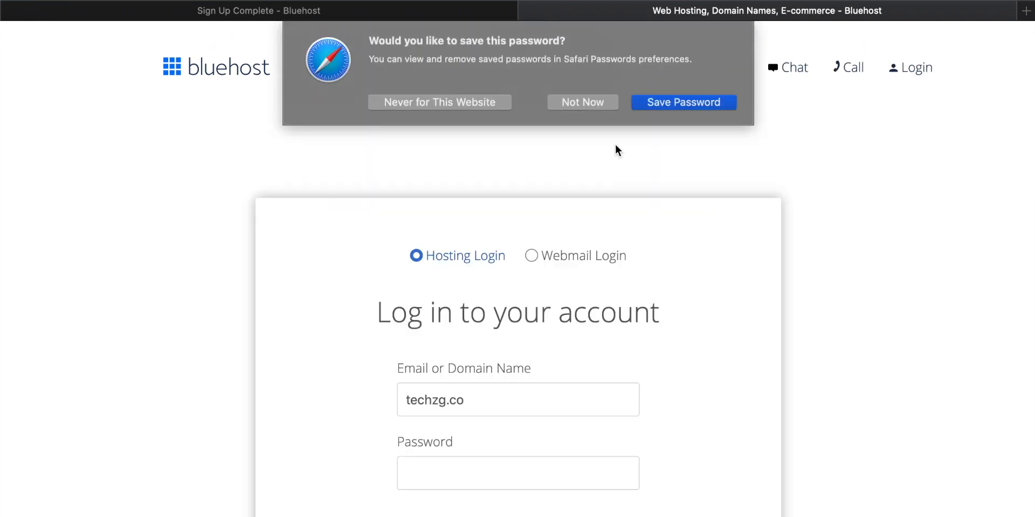
left_click(589, 102)
scroll(592, 269, "down", 3)
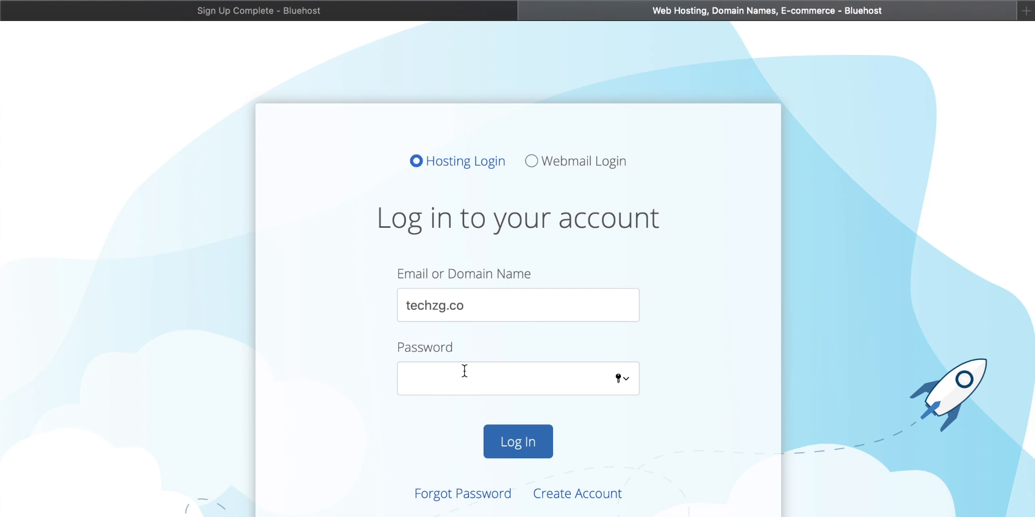
scroll(465, 370, "down", 1)
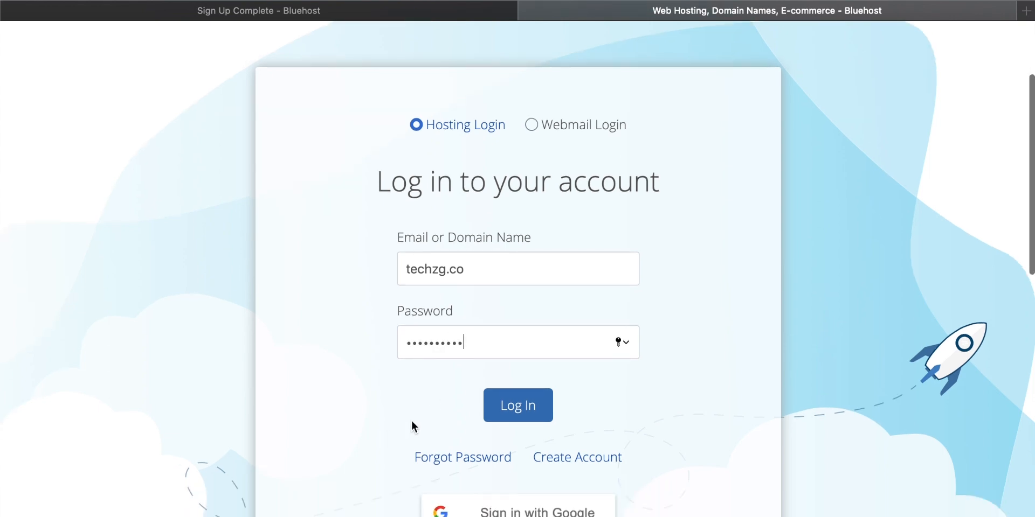
left_click(523, 407)
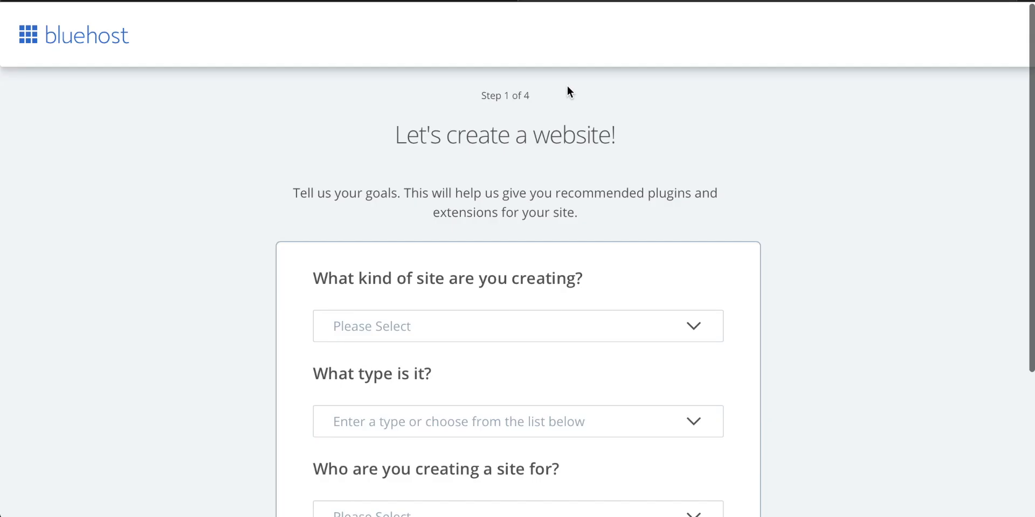
Step: Set the kind of site being created to Blog
scroll(568, 92, "down", 2)
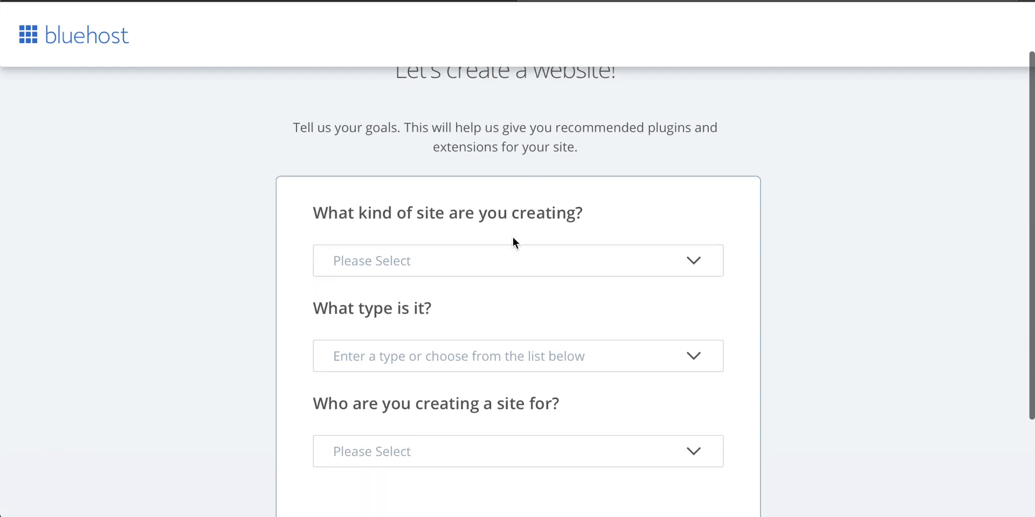
left_click(472, 258)
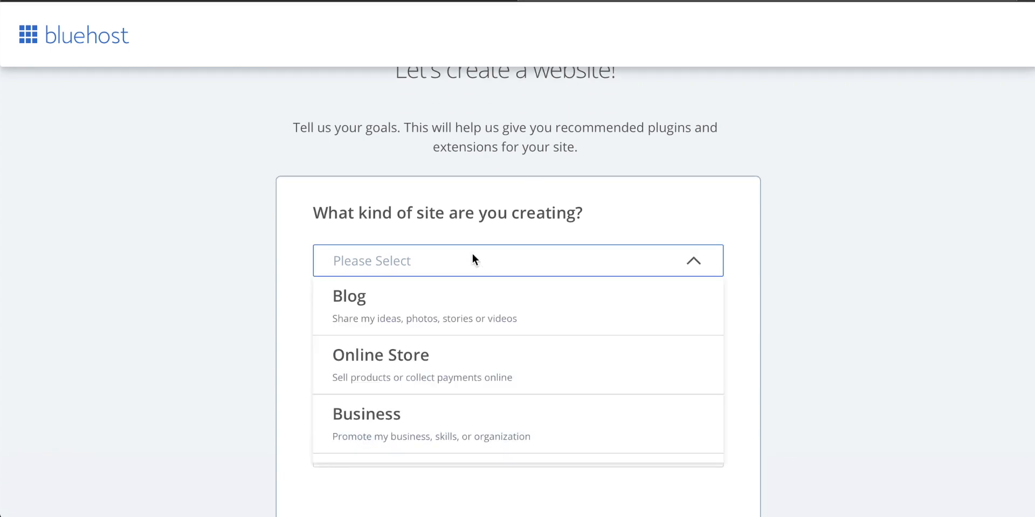
scroll(446, 342, "down", 2)
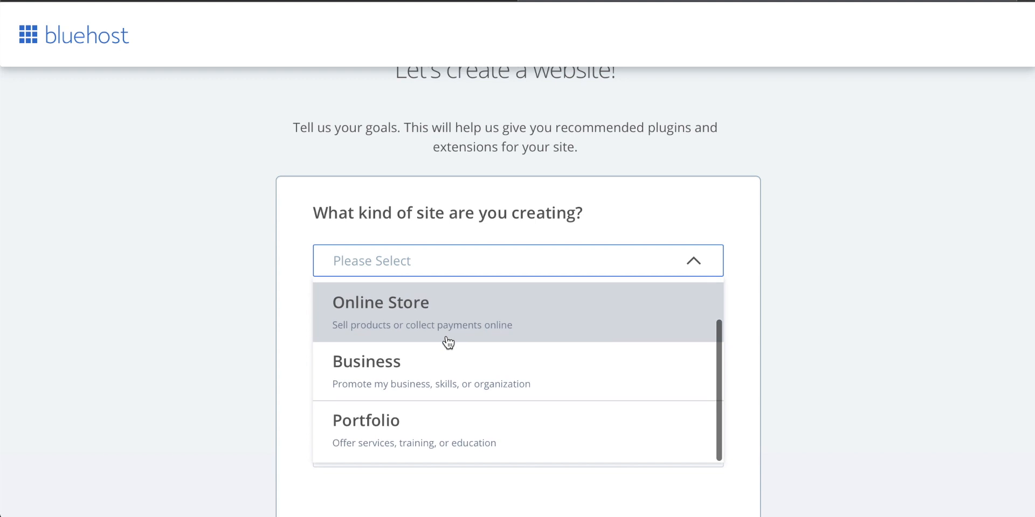
scroll(448, 343, "up", 2)
left_click(372, 306)
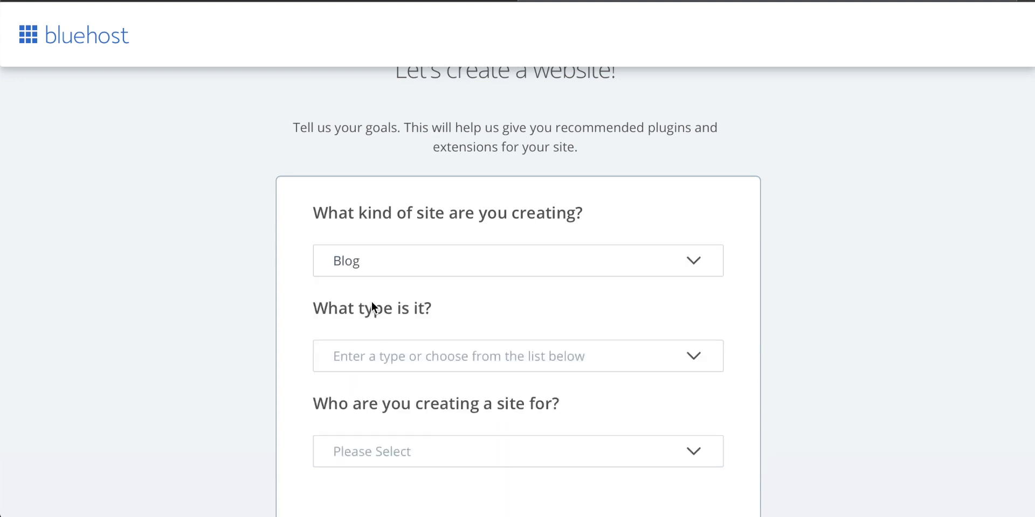
Step: Set the blog type to Personal, specify that the site is for Myself, and continue
scroll(774, 294, "down", 2)
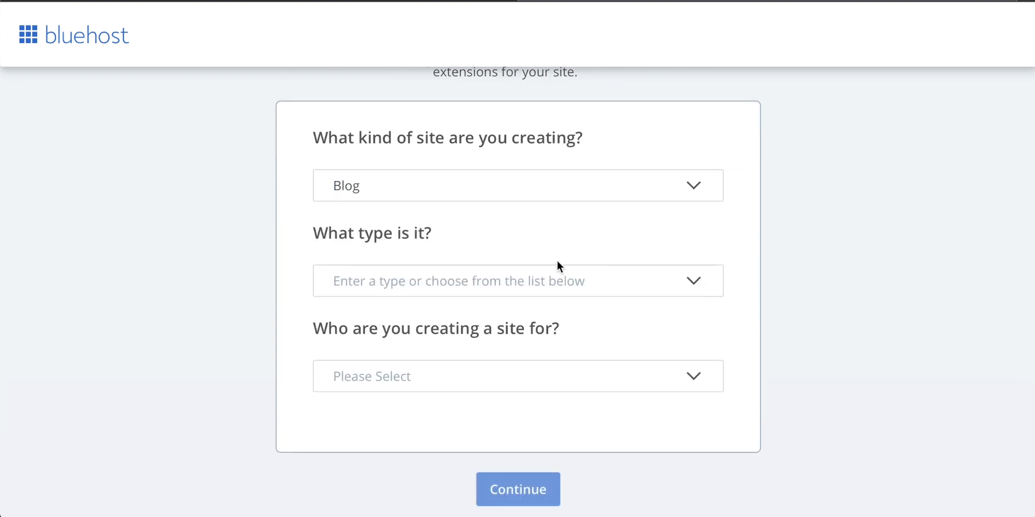
left_click(434, 280)
left_click(388, 312)
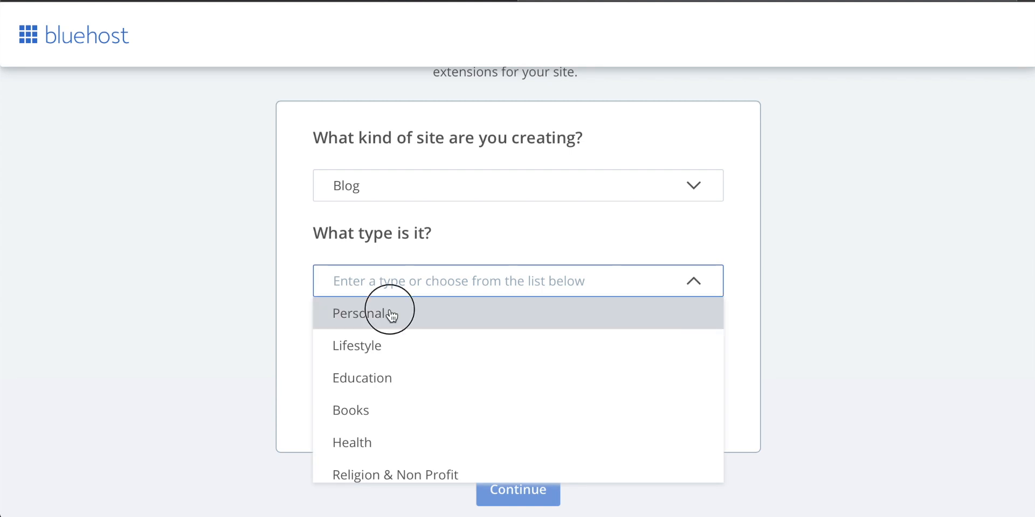
scroll(480, 323, "down", 1)
left_click(465, 345)
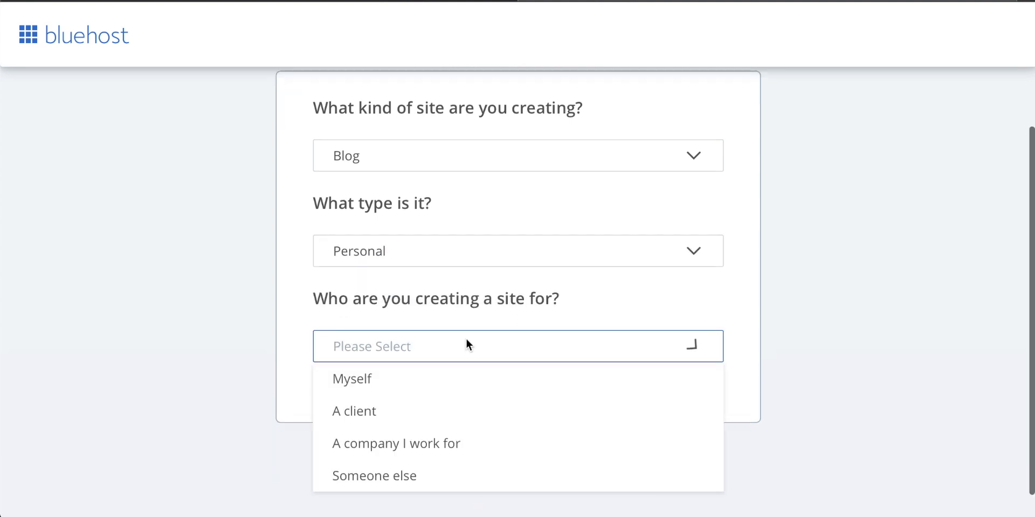
left_click(387, 380)
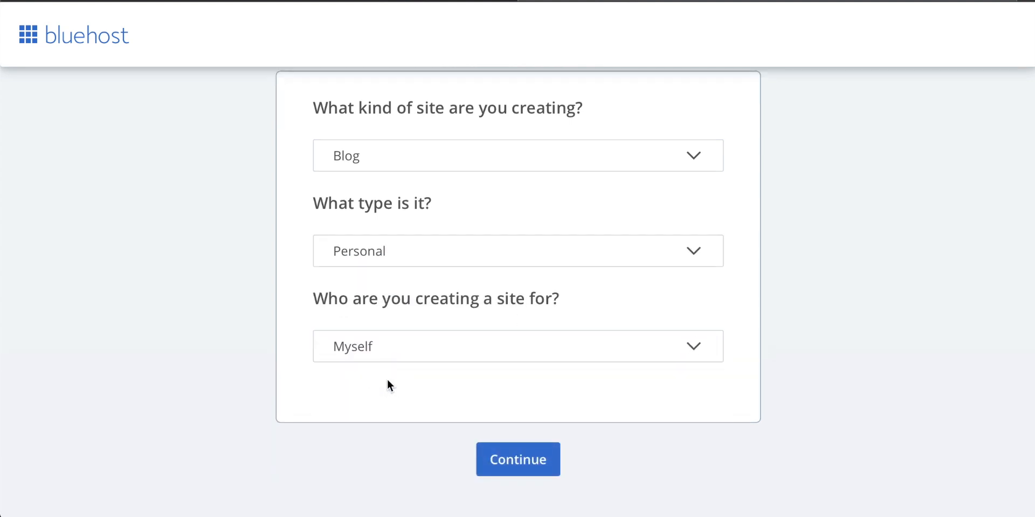
left_click(525, 464)
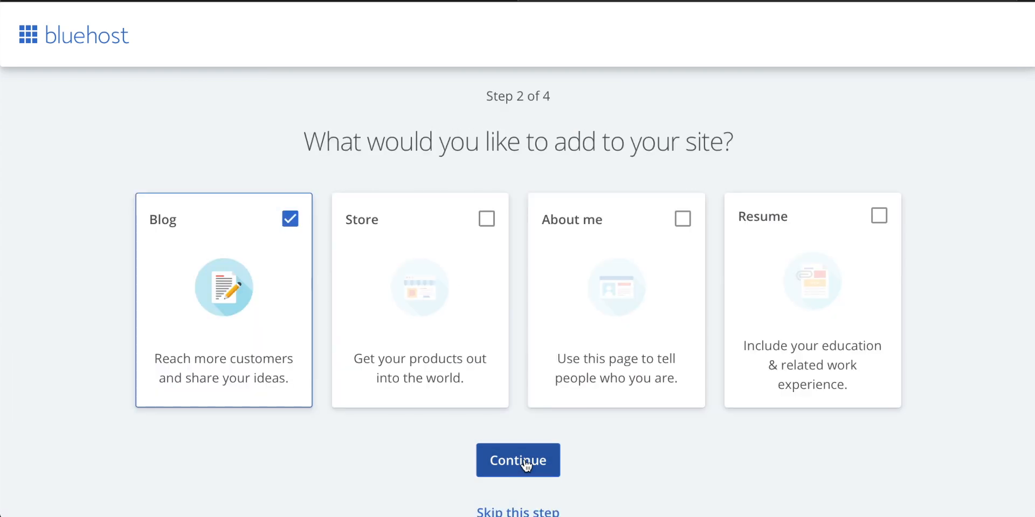
Step: Skip the choice of what to add to the site and name the site TechZG
scroll(402, 314, "down", 1)
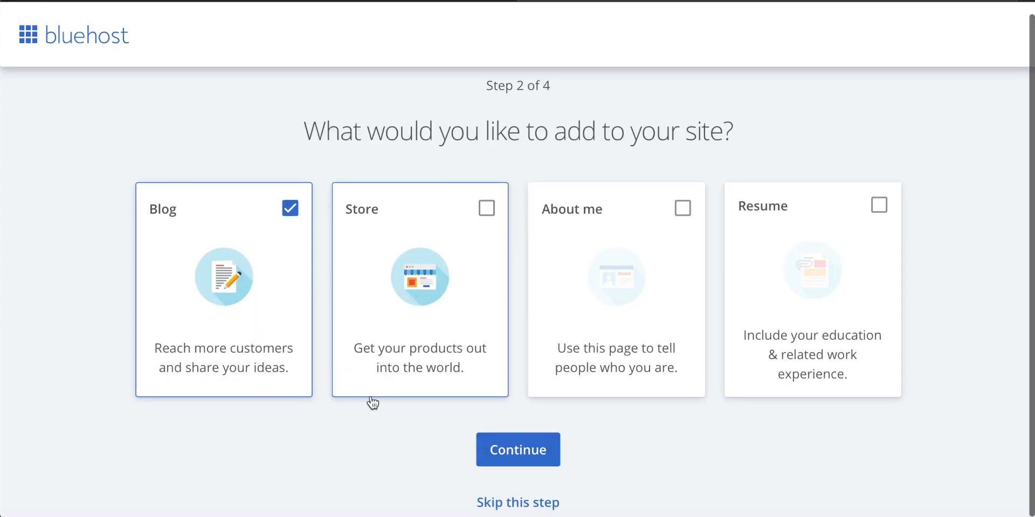
left_click(528, 504)
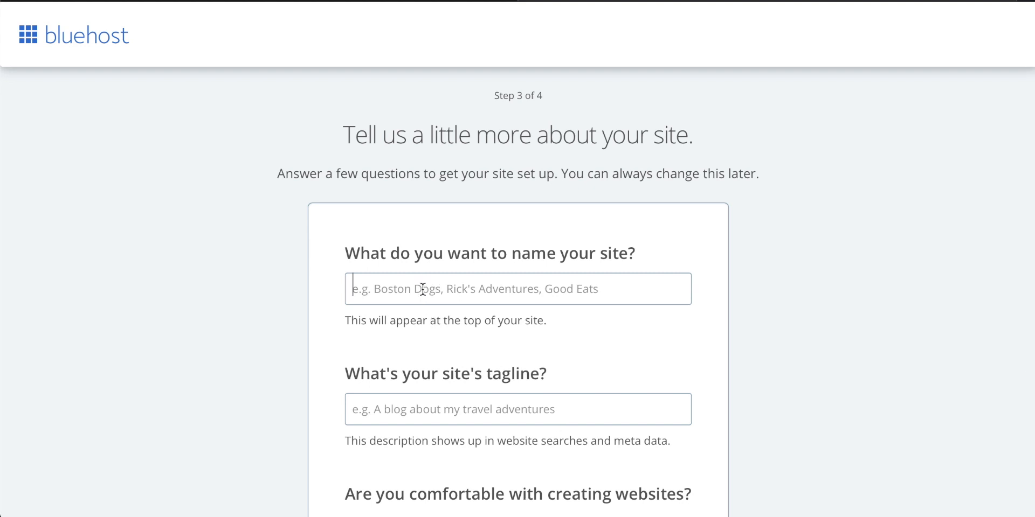
type("TechZG")
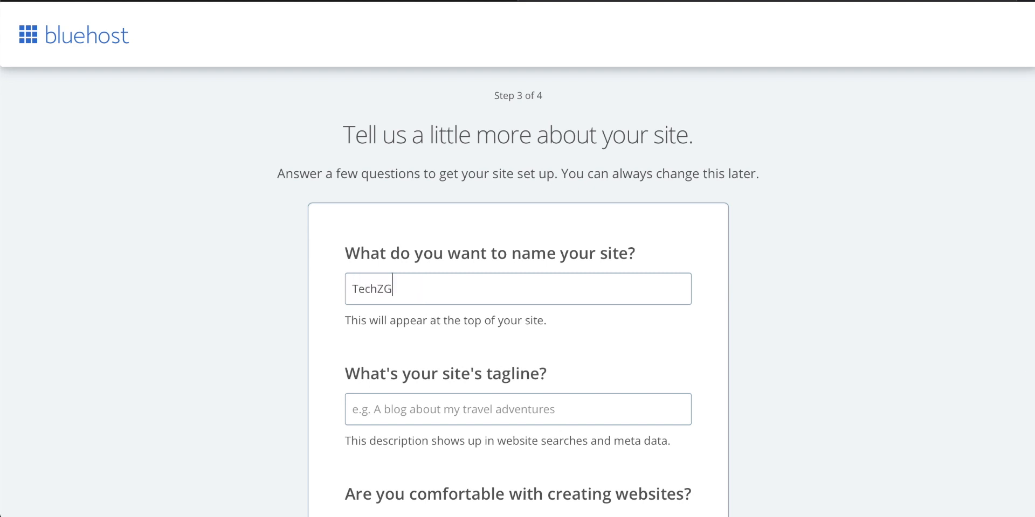
Step: Rate the comfort with creating websites at the third of four levels, leave the tagline empty, and continue to theme selection
scroll(531, 300, "down", 1)
scroll(578, 309, "down", 1)
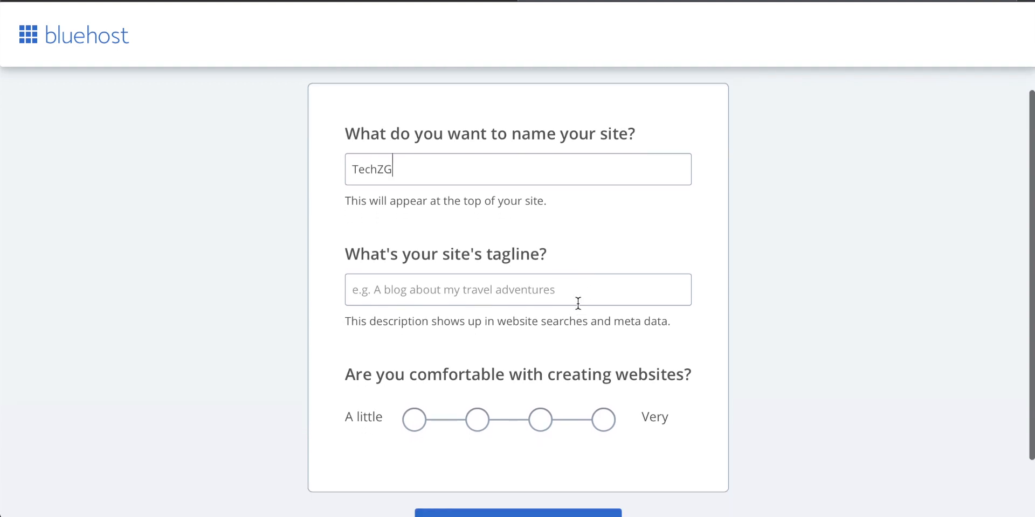
left_click_drag(555, 256, 333, 249)
left_click(478, 276)
scroll(480, 285, "down", 1)
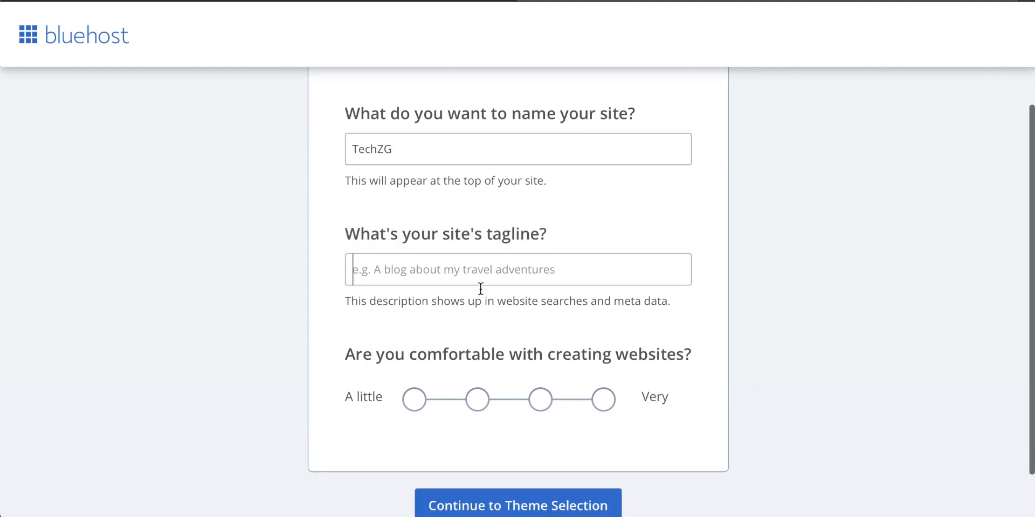
left_click(549, 350)
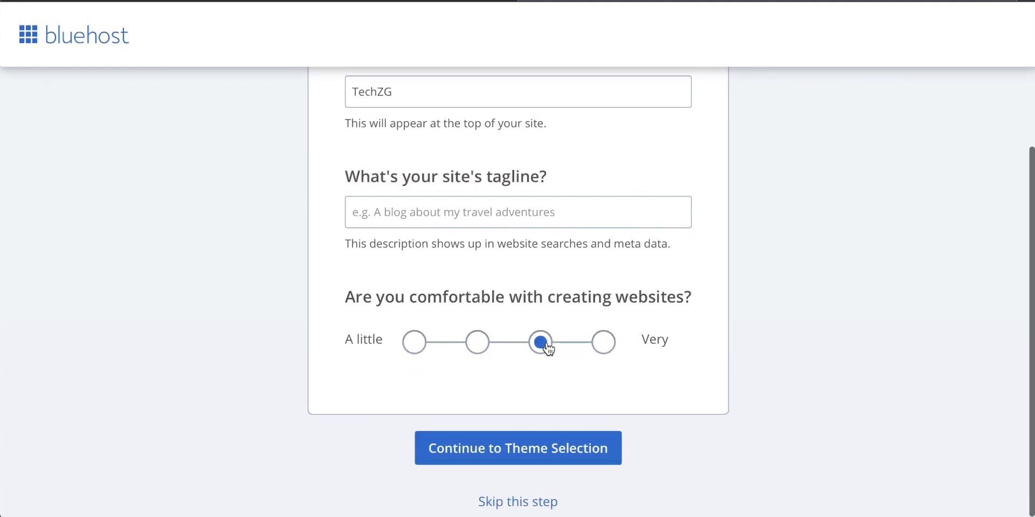
scroll(588, 348, "down", 1)
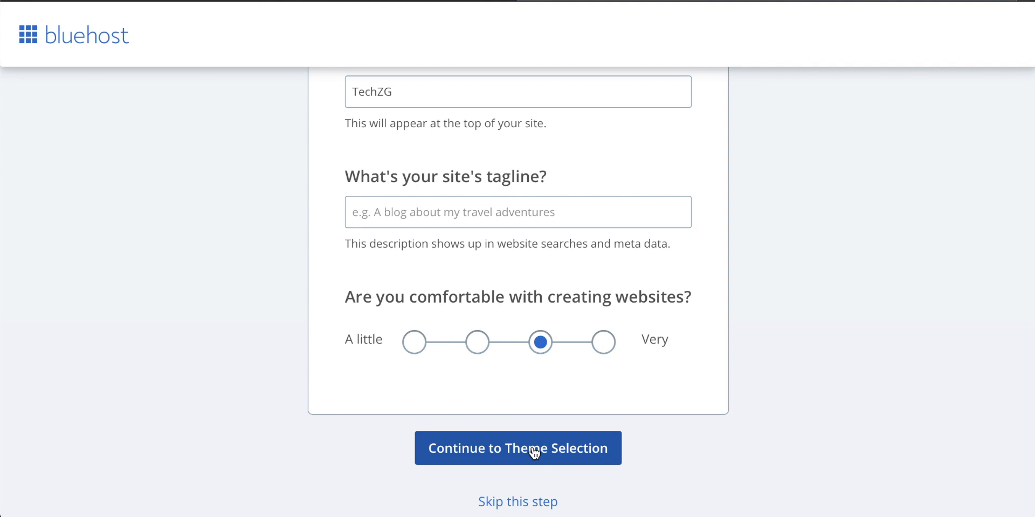
left_click(534, 450)
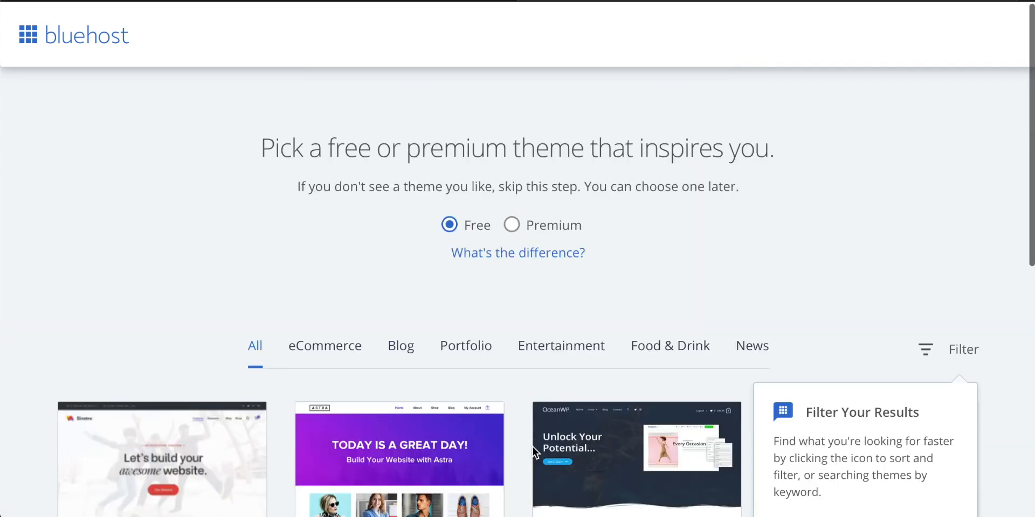
Step: Switch the theme selection to Premium to check what is offered, and return it to Free
scroll(532, 448, "down", 2)
scroll(532, 447, "up", 2)
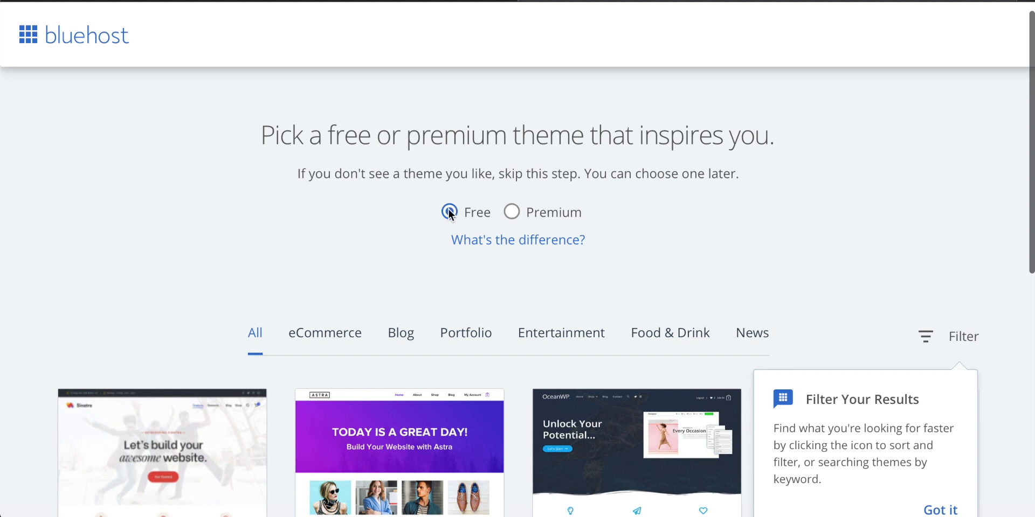
left_click(513, 214)
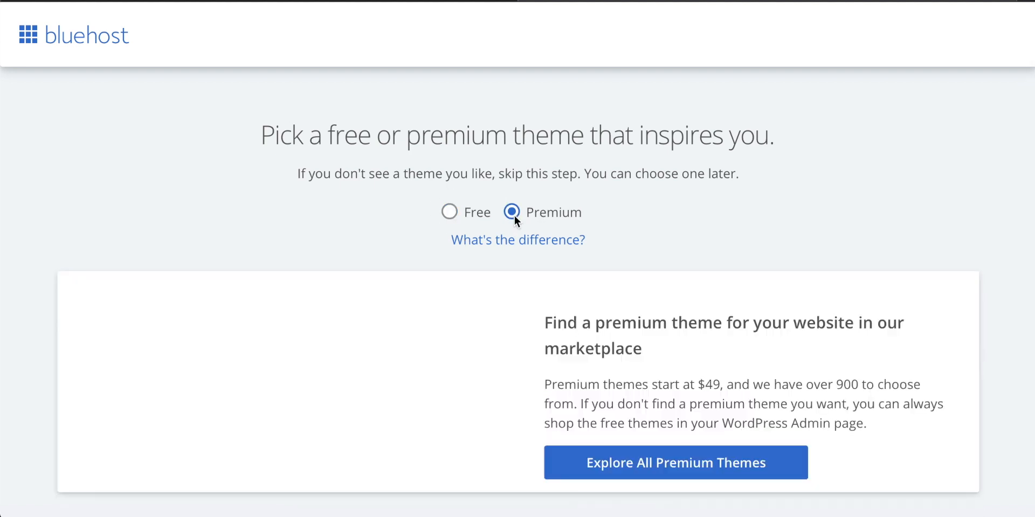
left_click(444, 213)
scroll(491, 286, "down", 1)
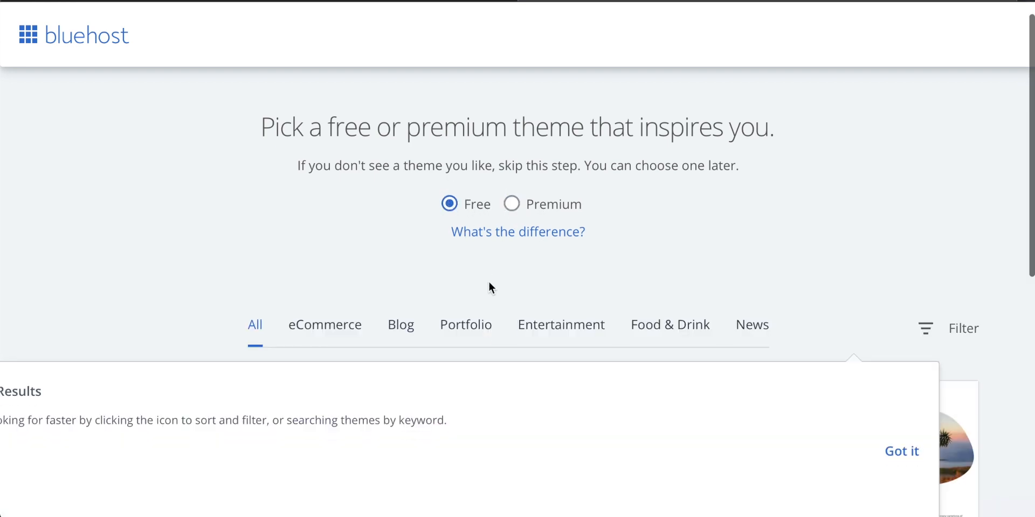
Step: Dismiss the filter tip and browse the free themes on the first page, including Sinatra, Astra, Hestia and Neve
scroll(490, 287, "down", 5)
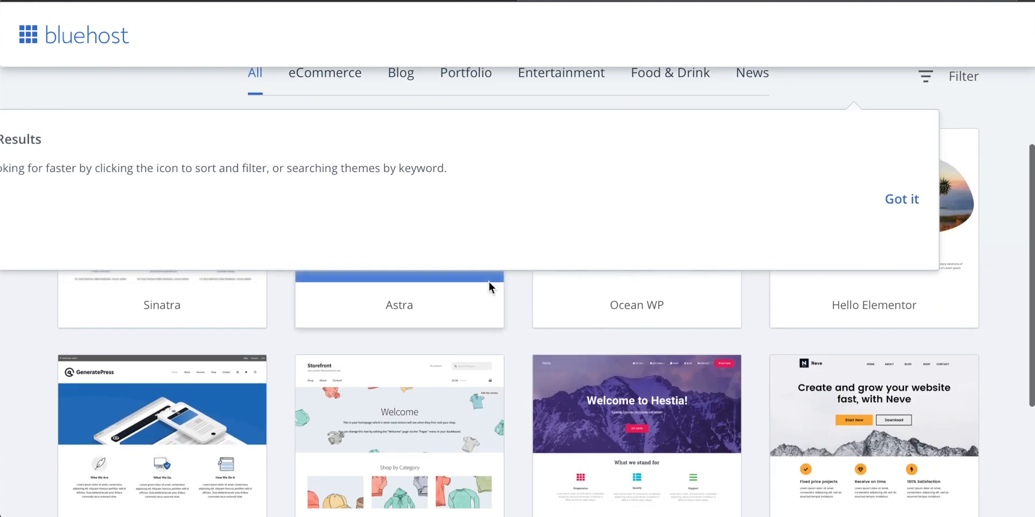
left_click(900, 200)
scroll(512, 266, "down", 2)
scroll(512, 264, "up", 2)
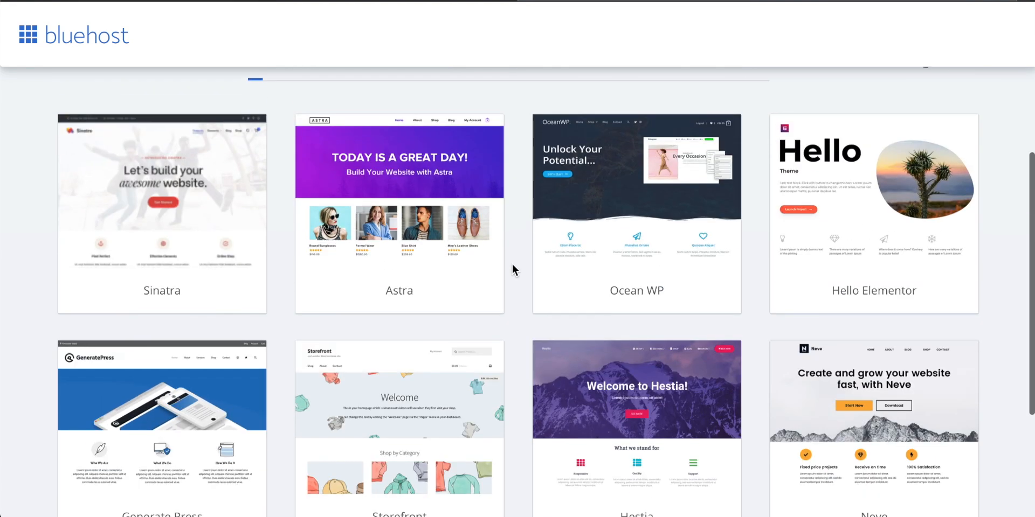
mouse_move(369, 229)
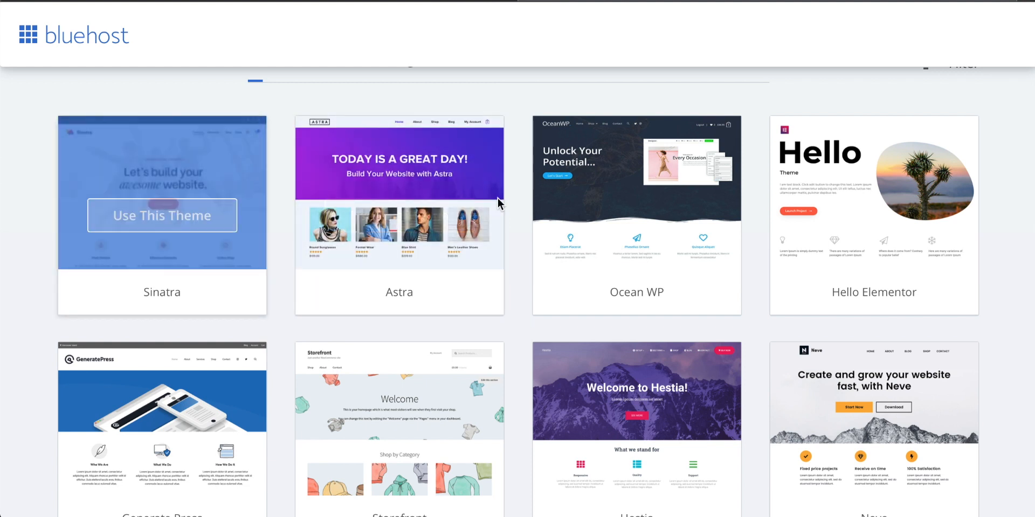
scroll(497, 198, "down", 2)
mouse_move(631, 335)
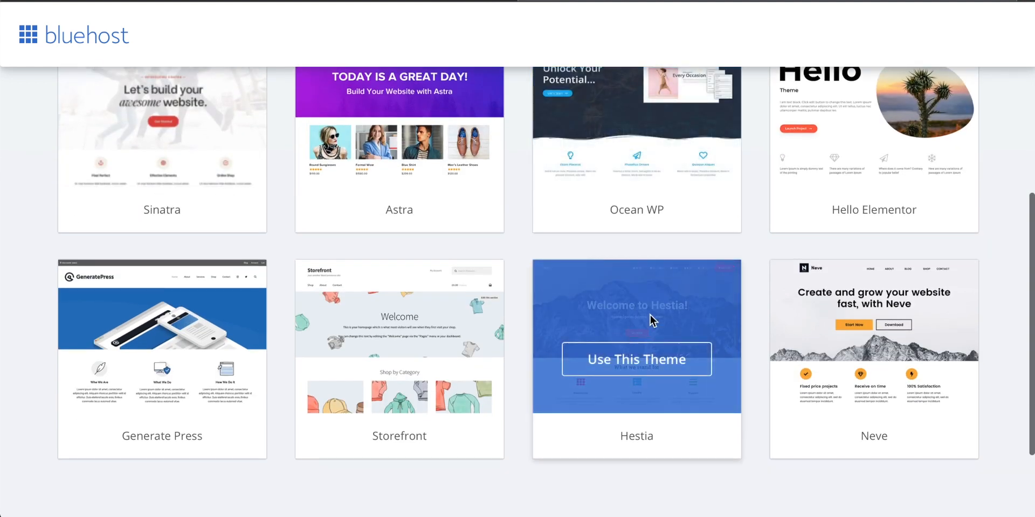
mouse_move(839, 346)
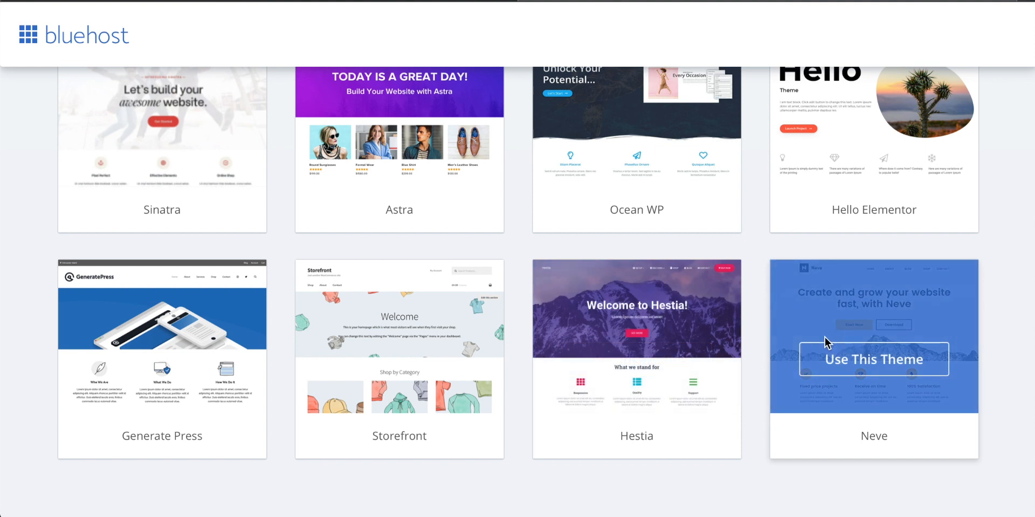
scroll(352, 361, "up", 2)
scroll(386, 360, "down", 4)
mouse_move(499, 328)
scroll(499, 327, "up", 3)
scroll(499, 372, "down", 3)
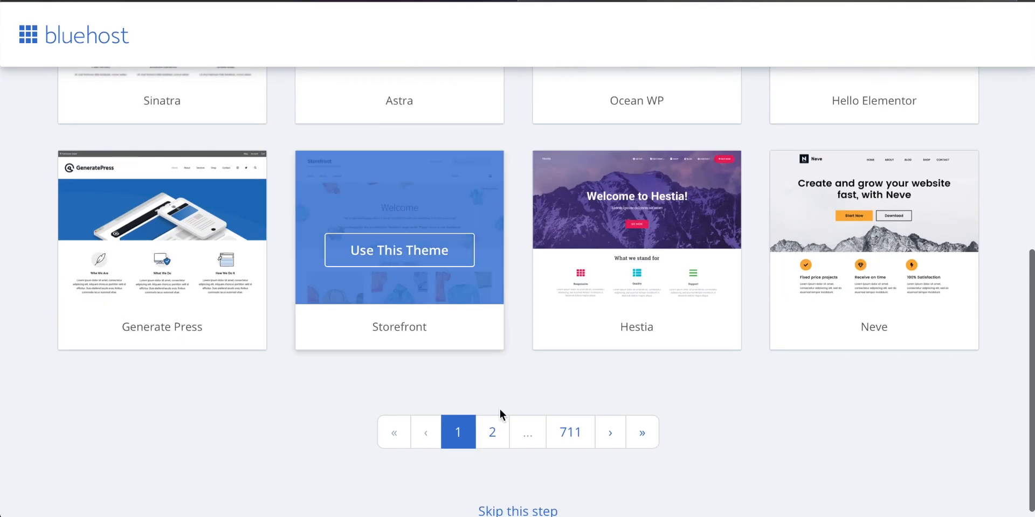
Step: Go to page 2 of the free themes and look over the designs offered there
left_click(493, 433)
scroll(499, 353, "down", 2)
scroll(499, 349, "down", 4)
mouse_move(451, 217)
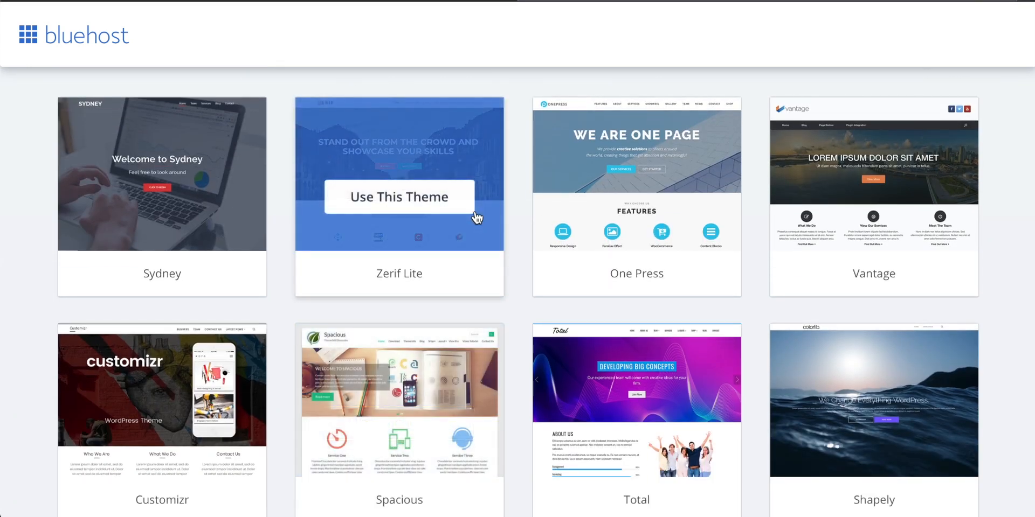
scroll(878, 203, "down", 2)
mouse_move(542, 277)
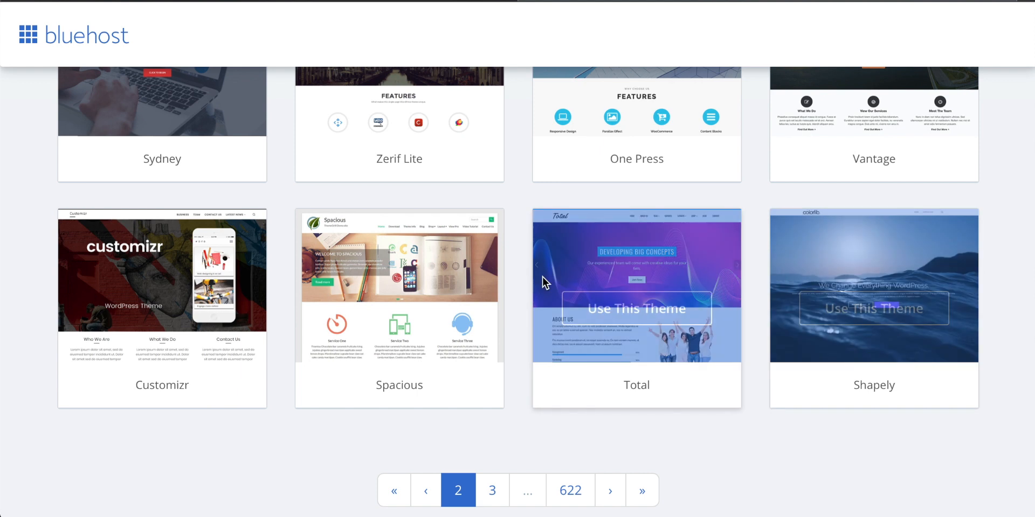
scroll(224, 323, "up", 3)
mouse_move(222, 223)
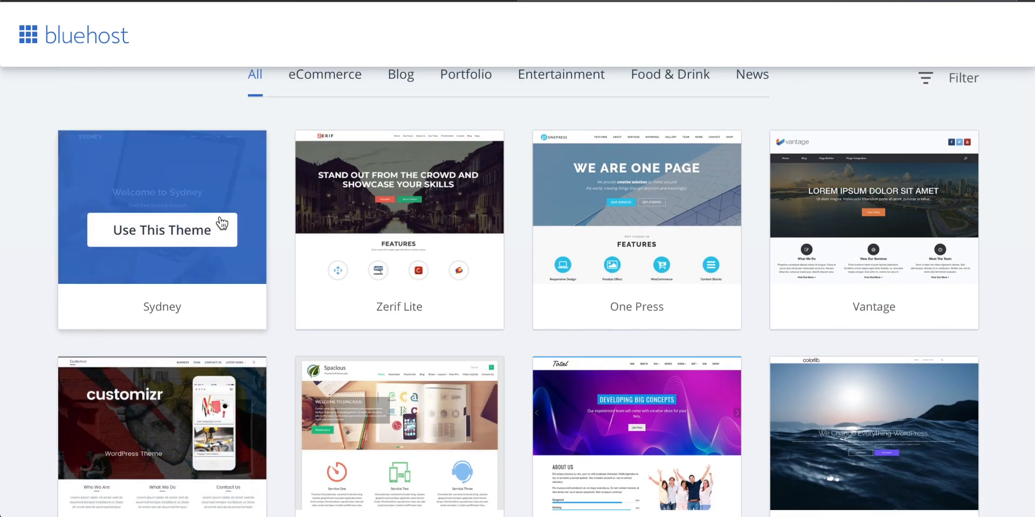
scroll(527, 231, "down", 10)
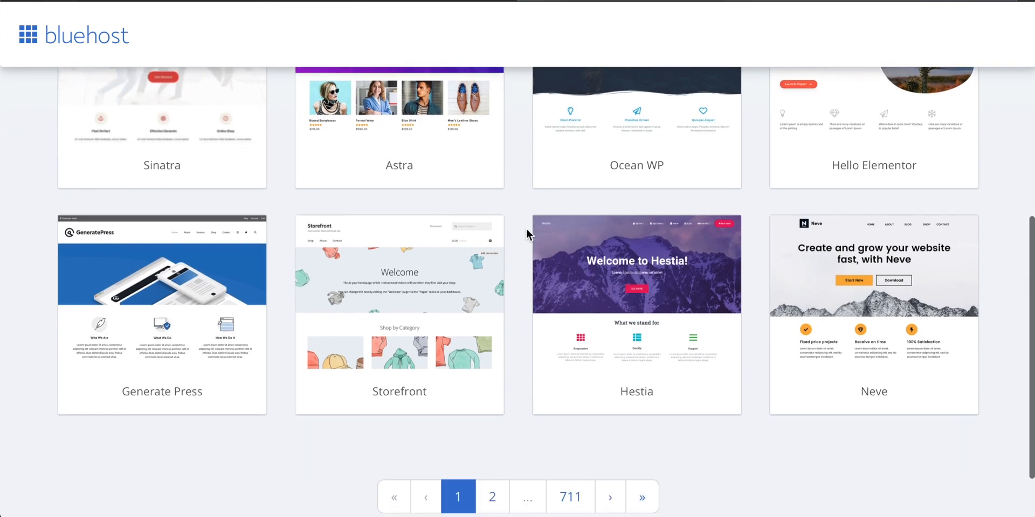
Step: Choose the free Hestia theme for the site
mouse_move(691, 356)
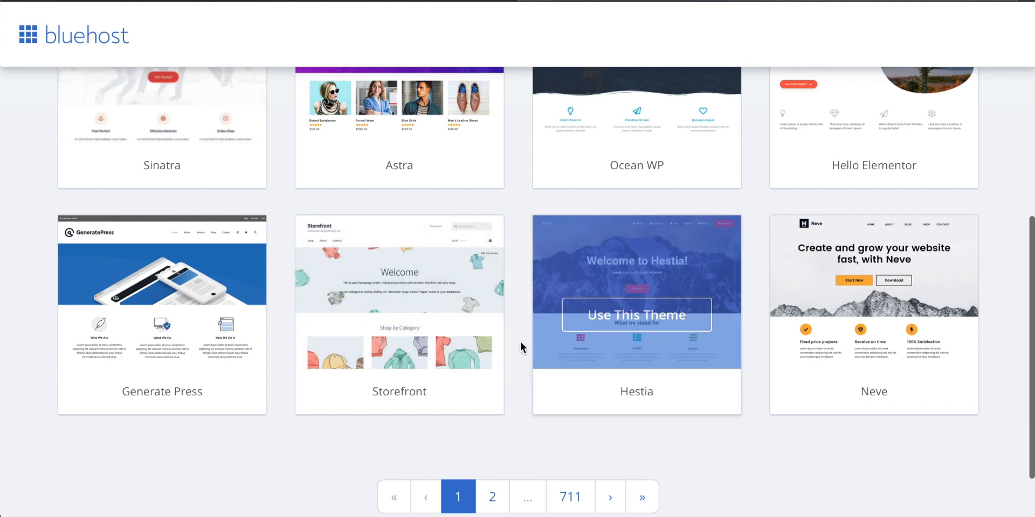
scroll(527, 345, "down", 1)
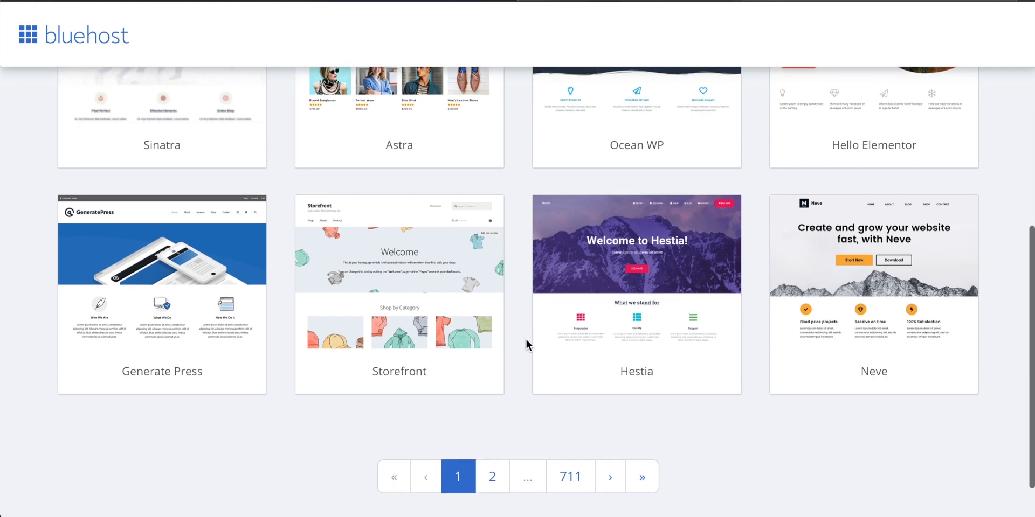
mouse_move(641, 371)
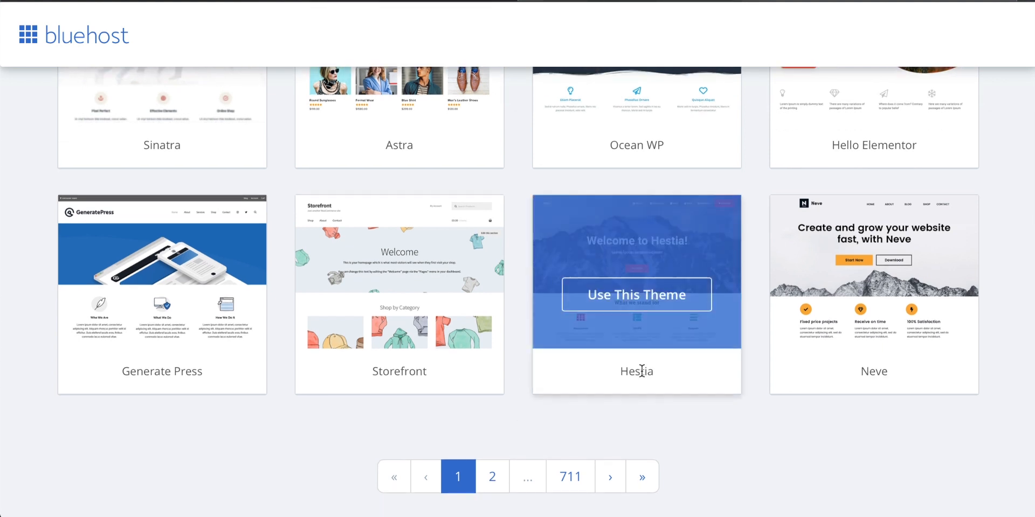
left_click(639, 303)
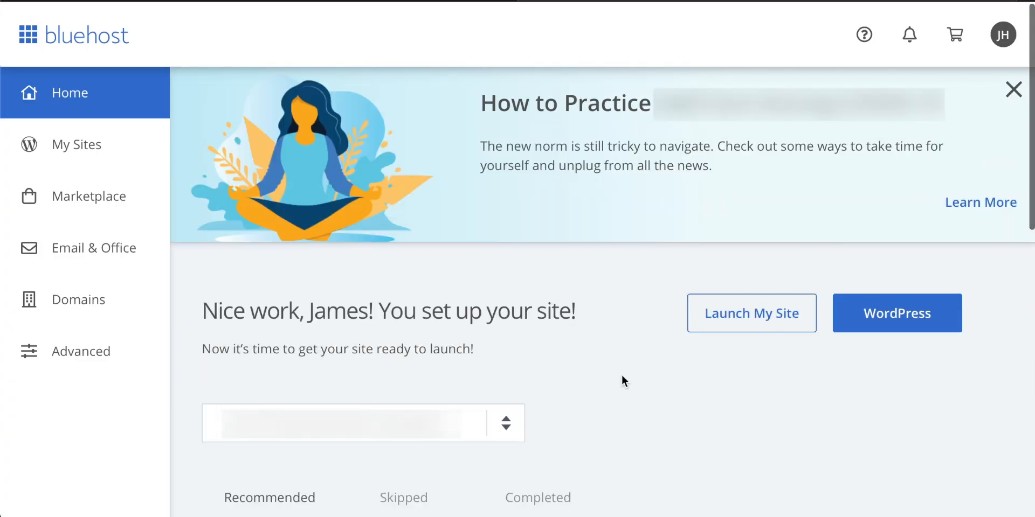
Step: Find techzg.co among the account's sites and log in to its WordPress admin
left_click(66, 141)
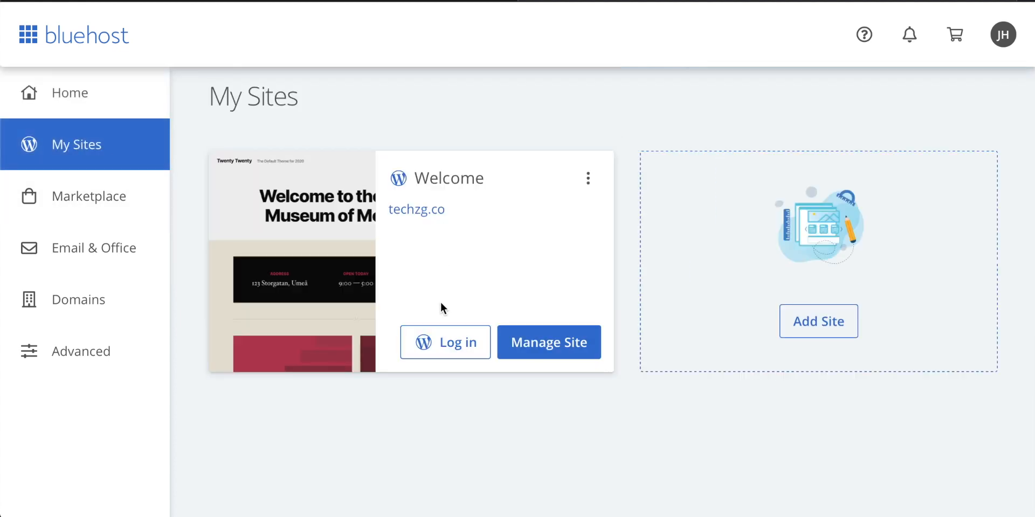
left_click(451, 343)
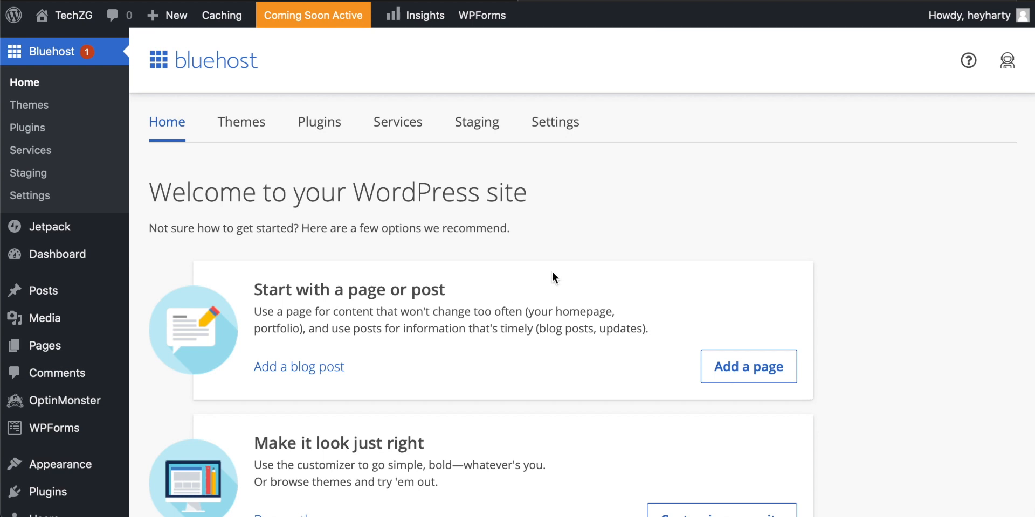
Step: Look through the recommended getting-started options on the WordPress welcome page, from adding a page or post to launching the site
scroll(546, 271, "down", 3)
scroll(553, 272, "up", 3)
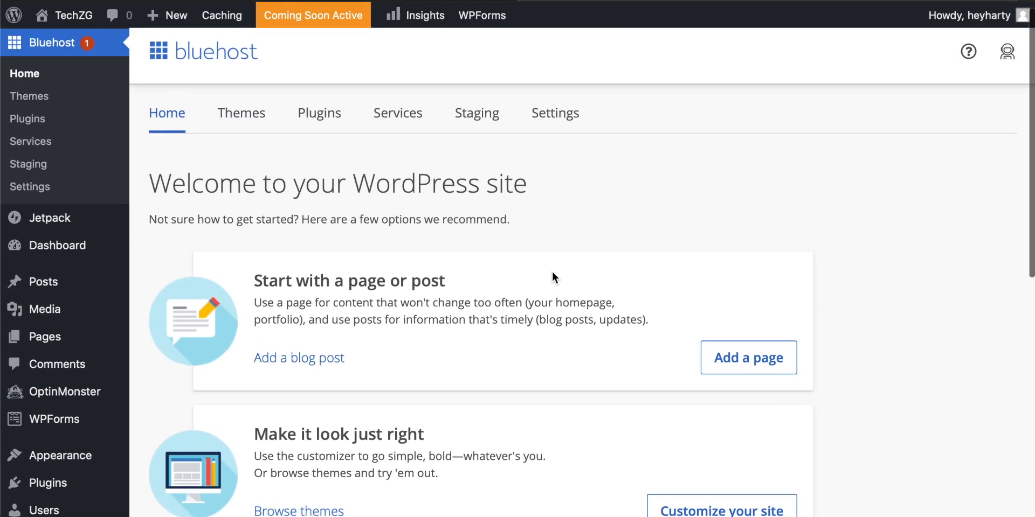
scroll(545, 272, "up", 1)
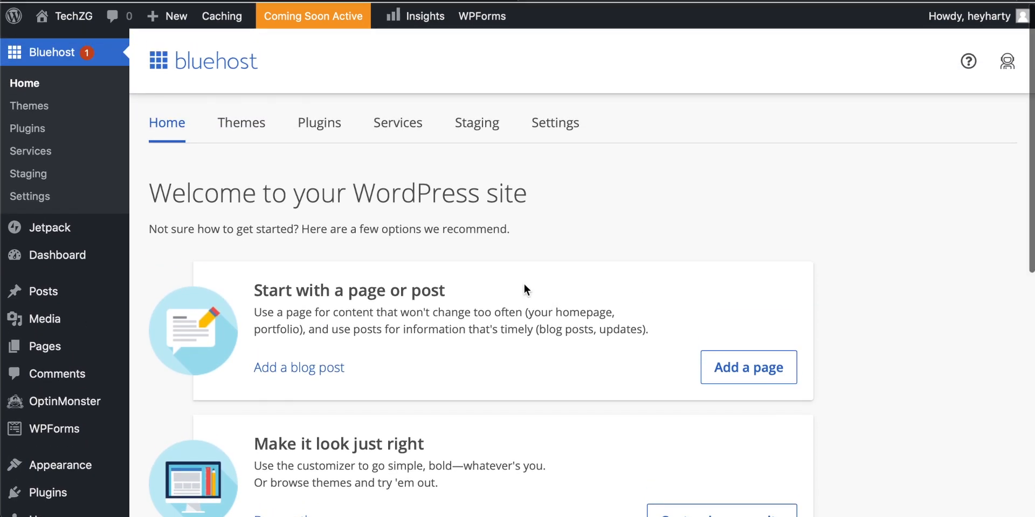
scroll(541, 243, "down", 1)
scroll(540, 243, "up", 1)
scroll(548, 219, "down", 1)
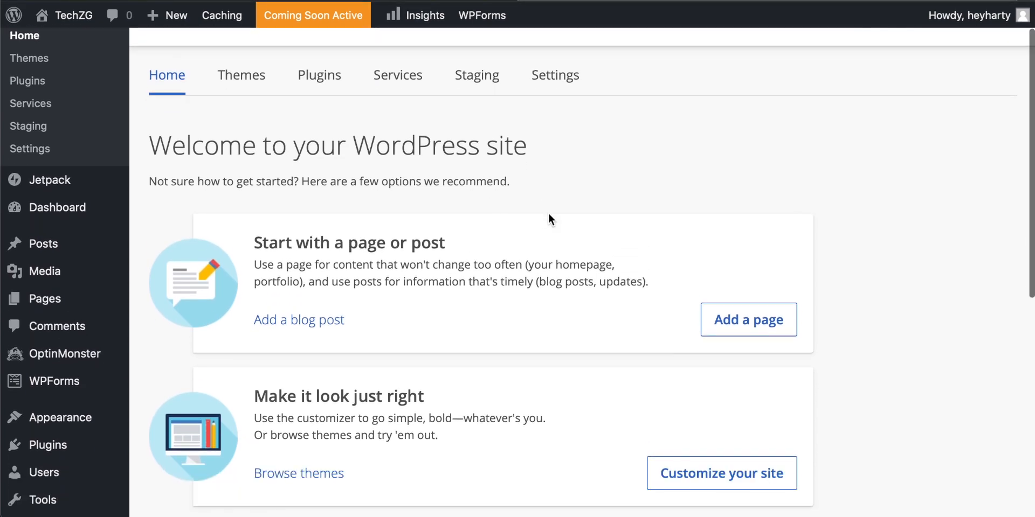
scroll(487, 225, "up", 1)
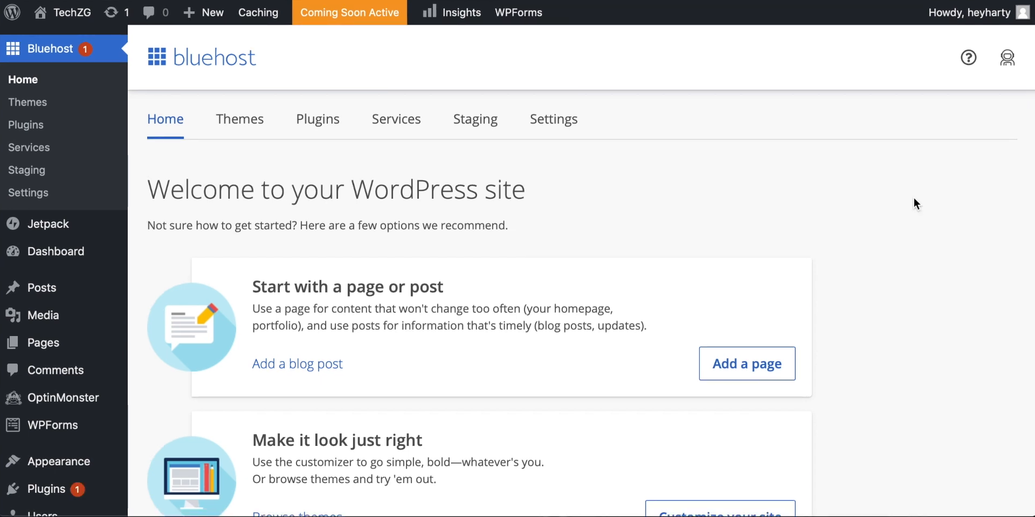
scroll(894, 262, "down", 3)
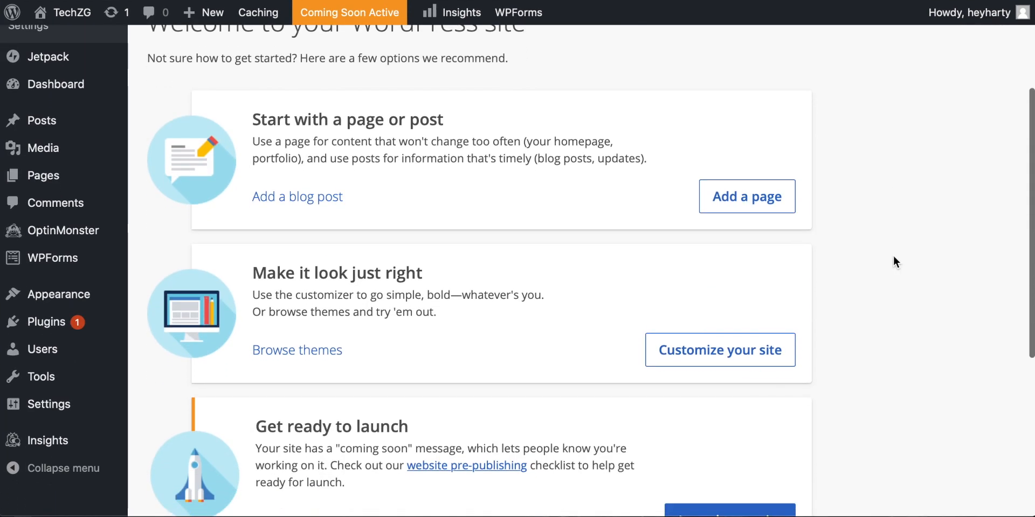
scroll(893, 263, "down", 1)
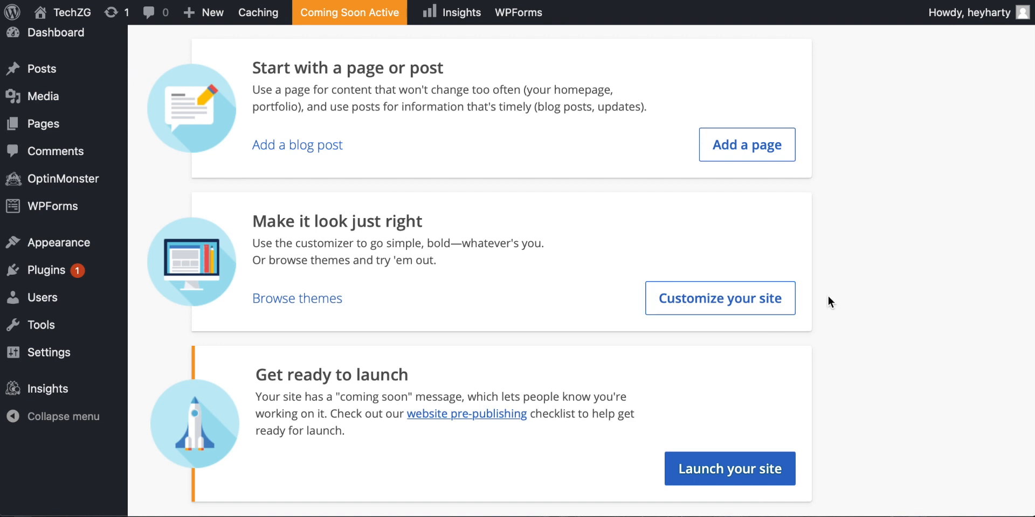
scroll(846, 296, "up", 1)
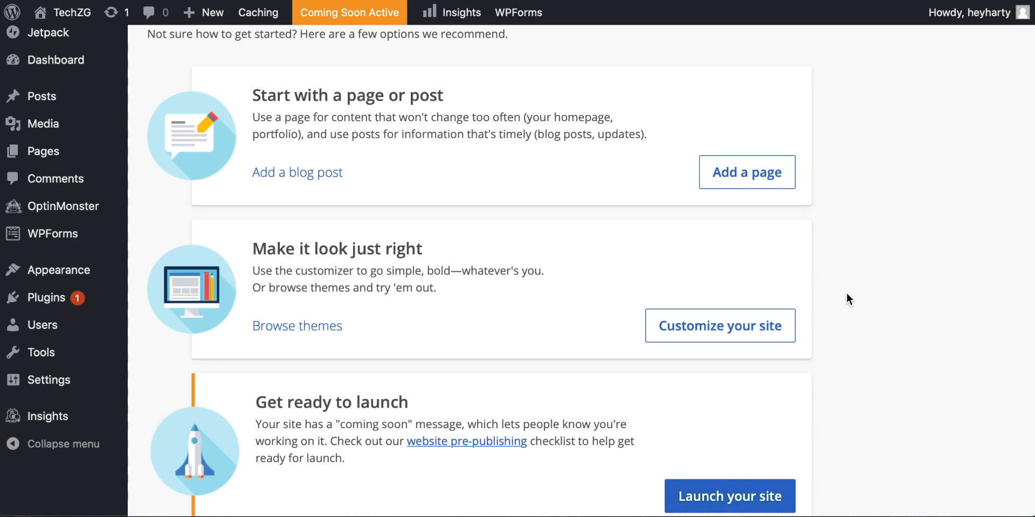
scroll(847, 295, "up", 1)
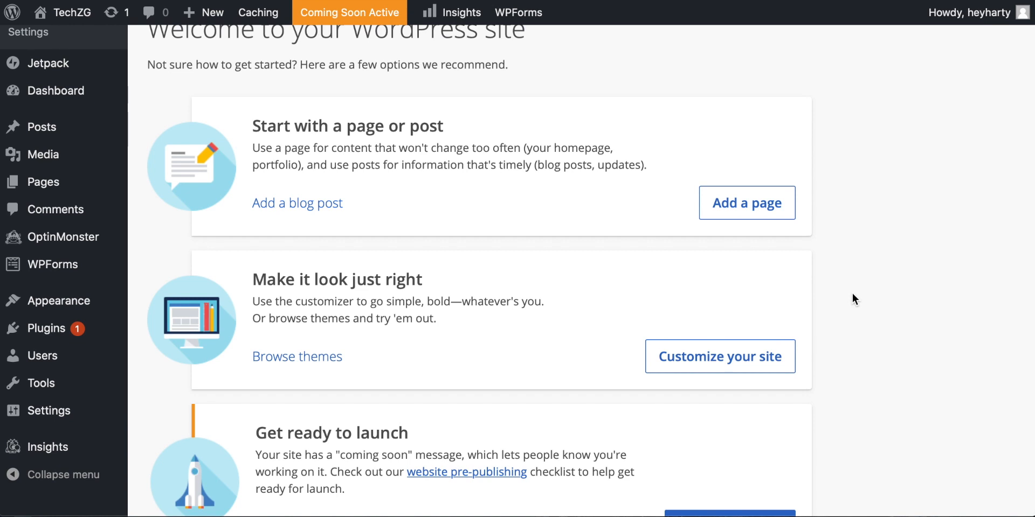
scroll(852, 293, "up", 5)
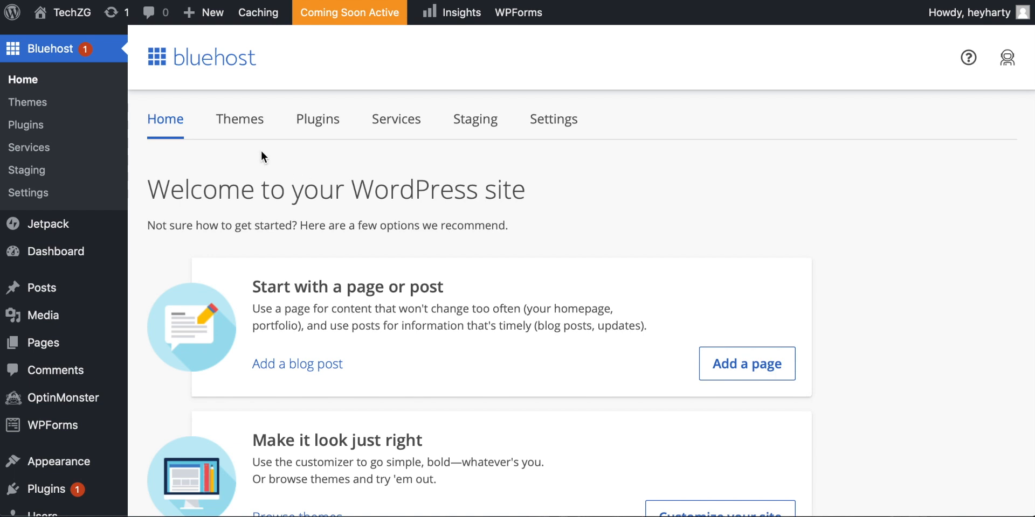
Step: Open the Bluehost premium themes inside WordPress and browse the first page of designs and their prices
left_click(239, 121)
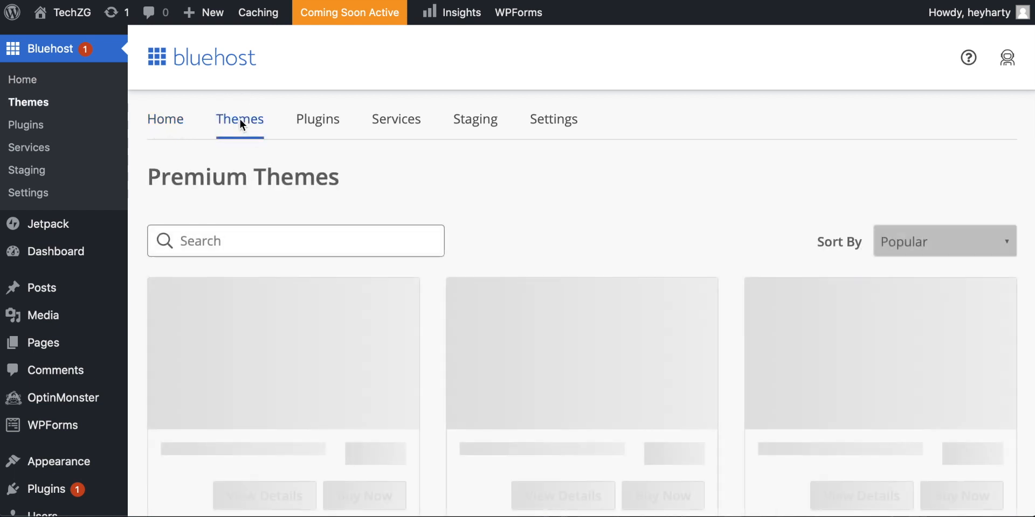
scroll(672, 194, "down", 4)
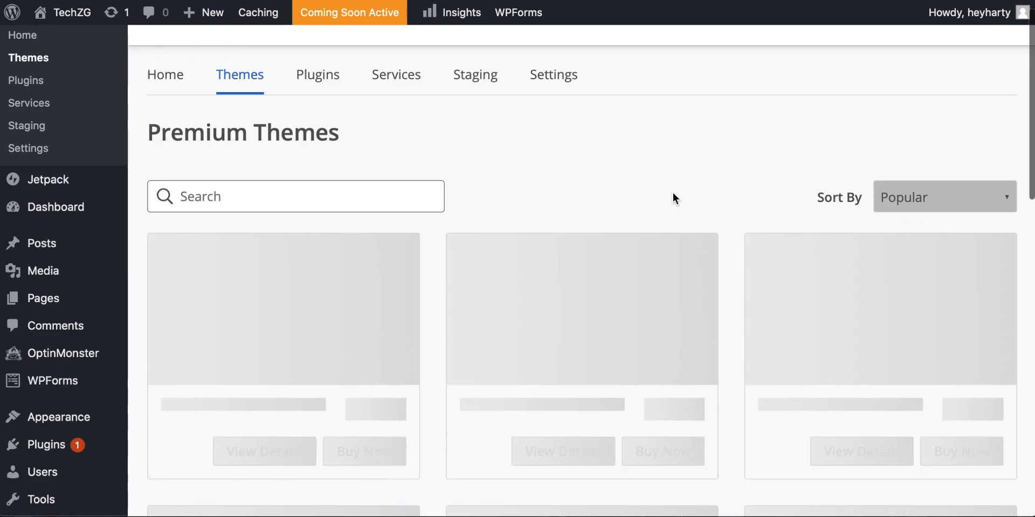
scroll(719, 219, "up", 4)
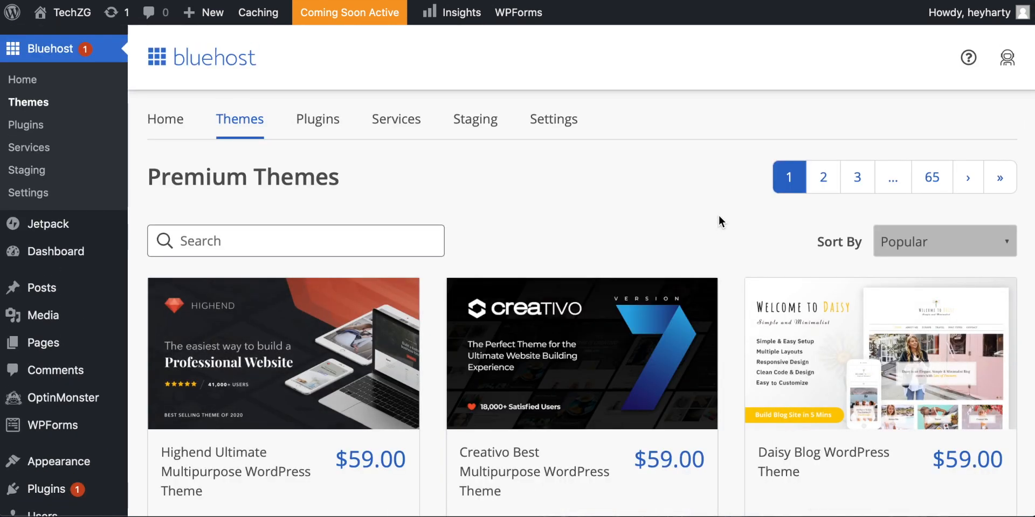
scroll(719, 219, "down", 2)
scroll(719, 217, "down", 10)
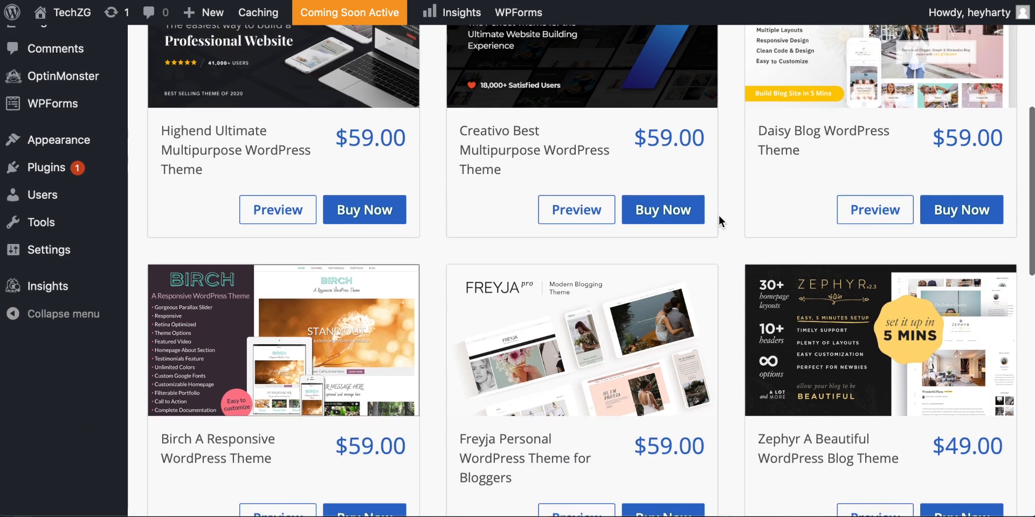
scroll(719, 215, "up", 10)
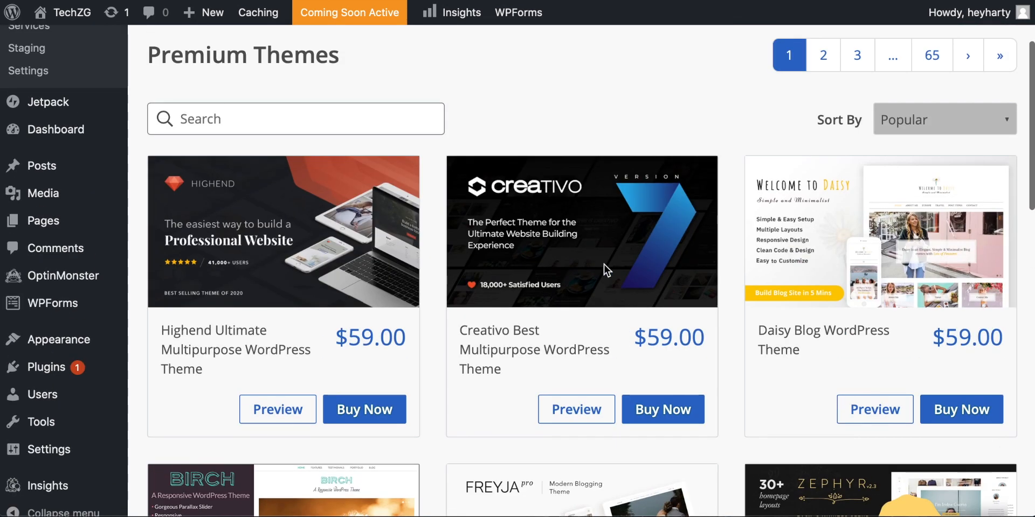
scroll(603, 263, "down", 9)
scroll(604, 264, "down", 2)
scroll(461, 300, "down", 2)
scroll(461, 302, "up", 2)
scroll(461, 301, "up", 3)
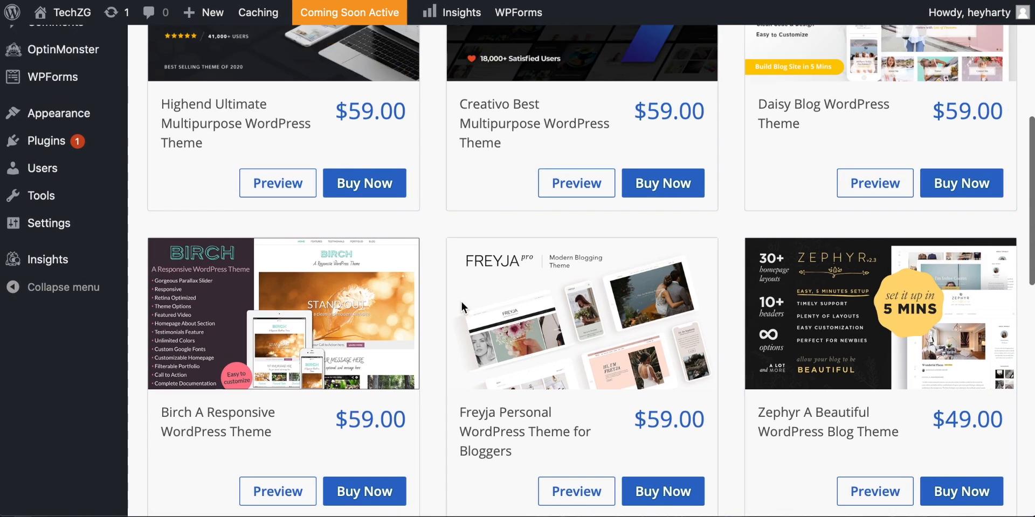
scroll(462, 301, "down", 6)
scroll(460, 301, "down", 5)
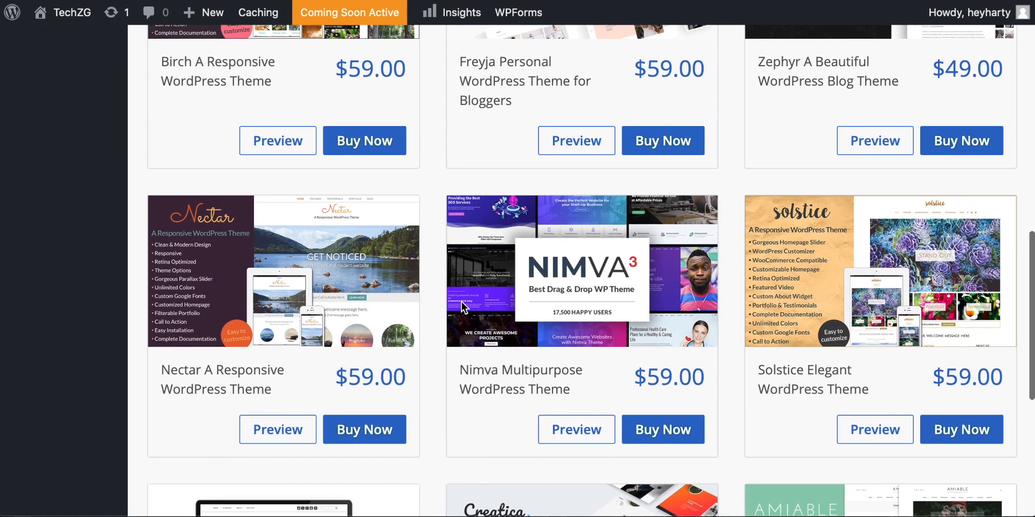
Step: Leave the premium themes, open the site's installed WordPress themes and look through the collection from Hestia to Twenty Twenty
scroll(461, 302, "down", 1)
scroll(461, 301, "up", 10)
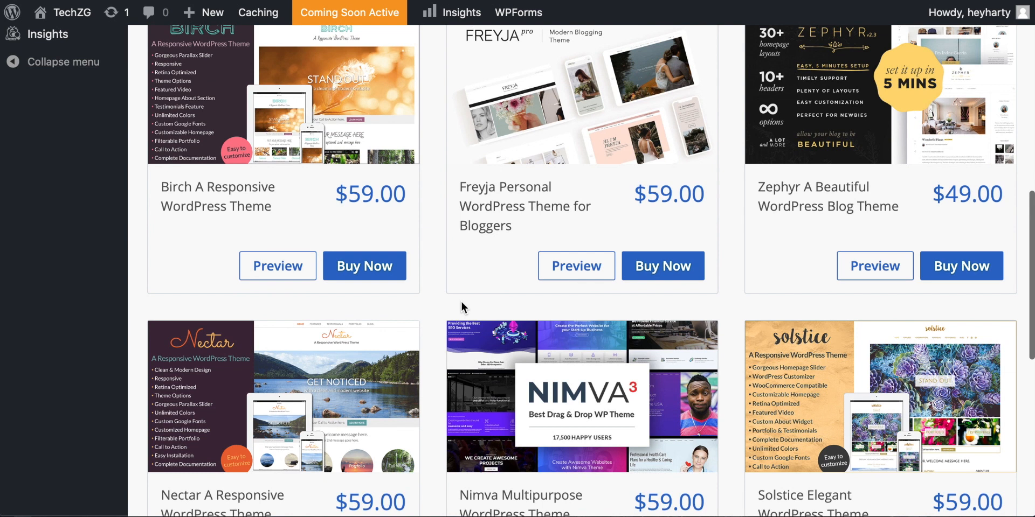
scroll(462, 302, "up", 3)
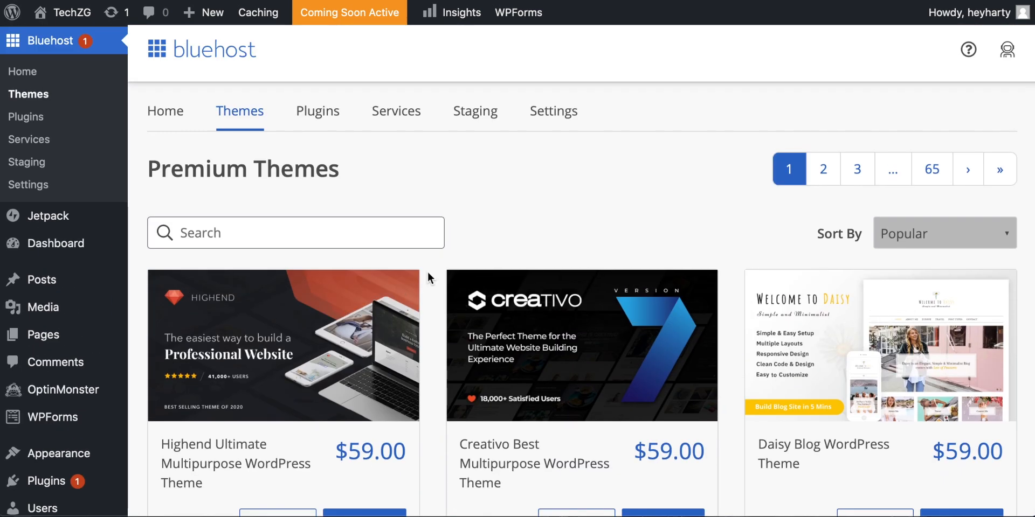
scroll(457, 256, "up", 1)
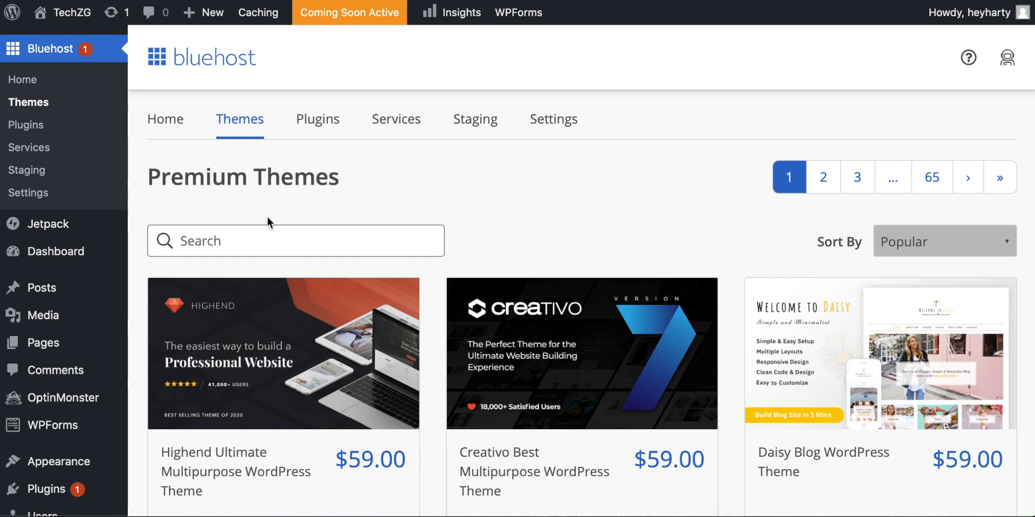
scroll(78, 262, "down", 3)
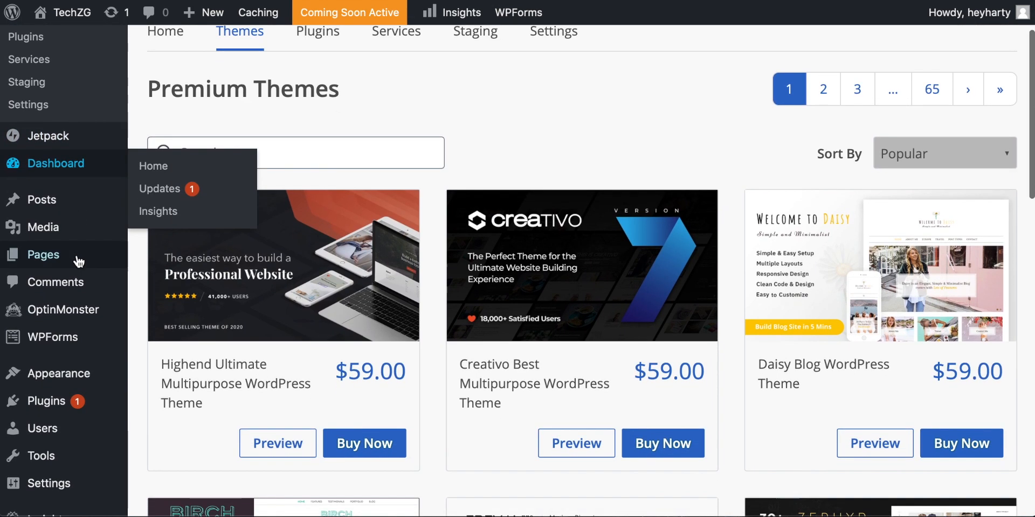
mouse_move(58, 377)
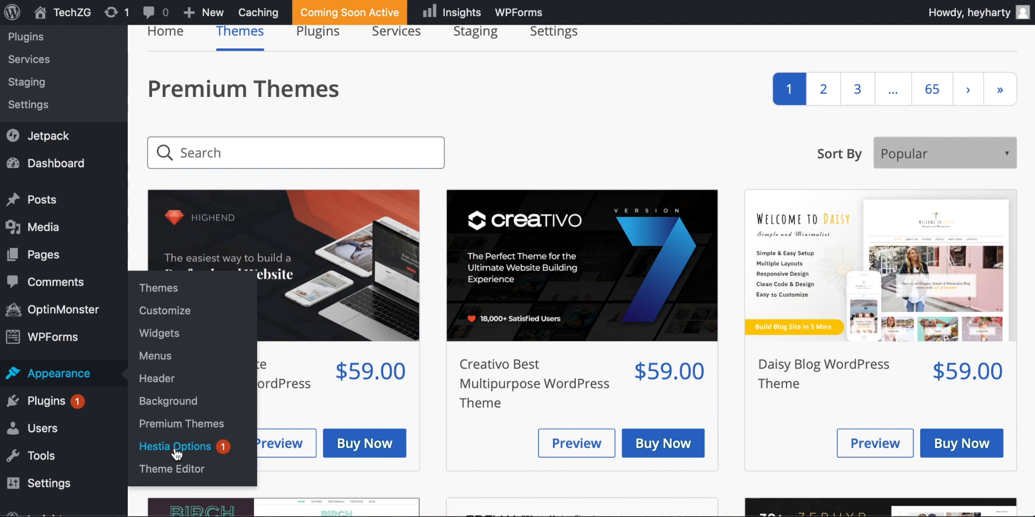
left_click(164, 290)
scroll(599, 278, "down", 2)
scroll(600, 278, "down", 5)
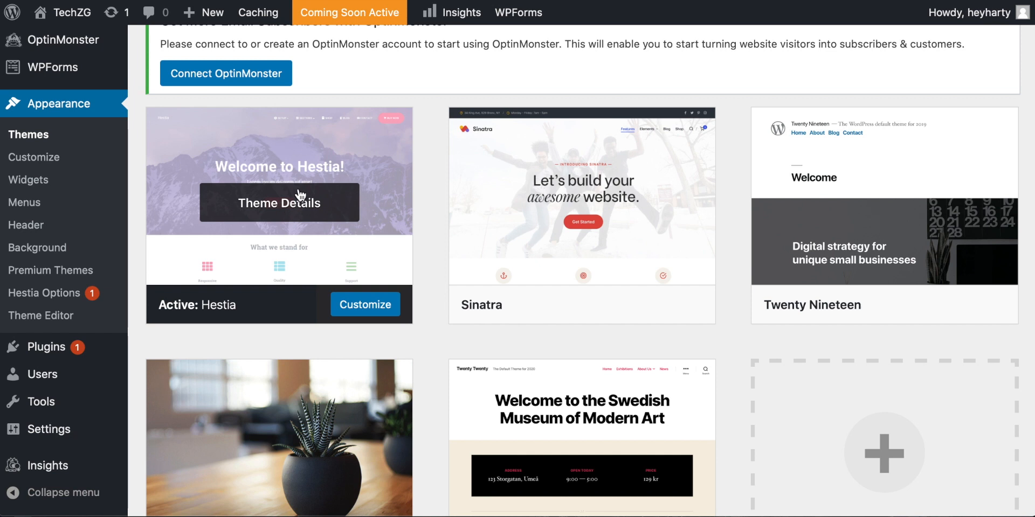
scroll(468, 203, "down", 2)
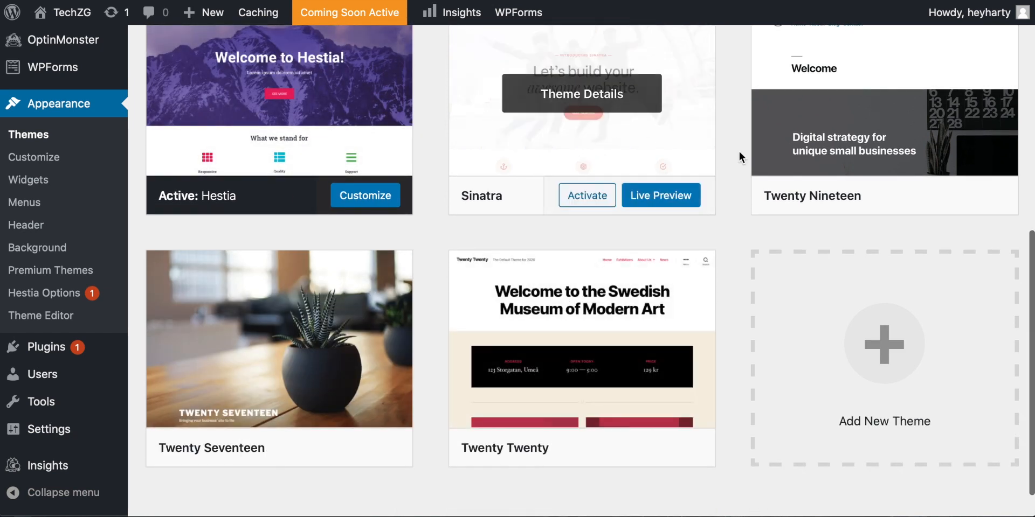
Step: Open the directory for adding a new theme, dismiss the Hestia feedback survey and browse the featured themes
left_click(934, 353)
scroll(665, 292, "down", 5)
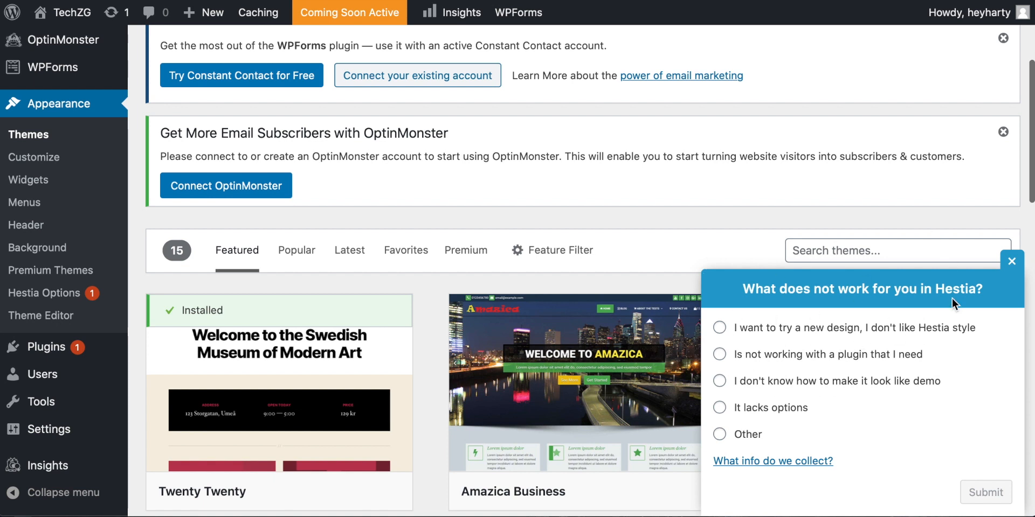
left_click(1012, 262)
scroll(470, 290, "down", 3)
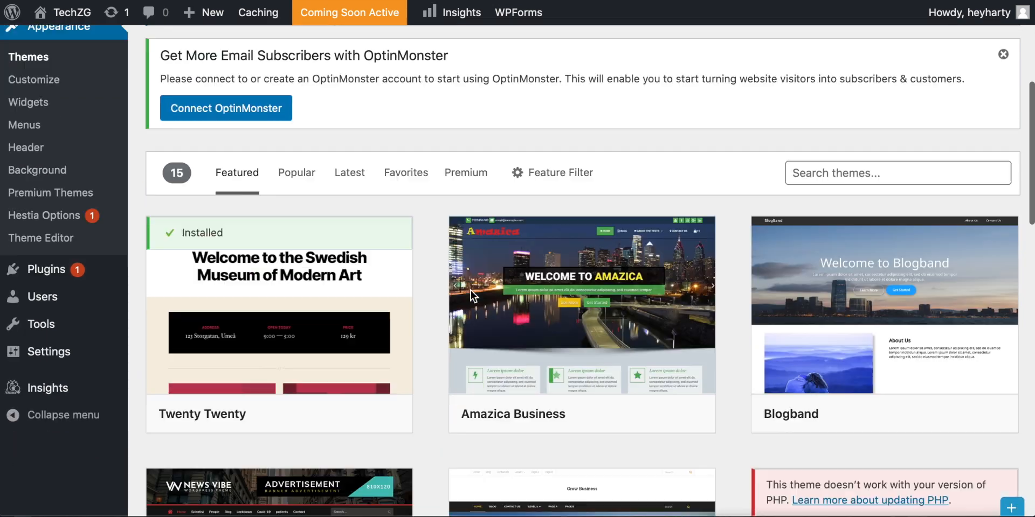
scroll(445, 283, "down", 5)
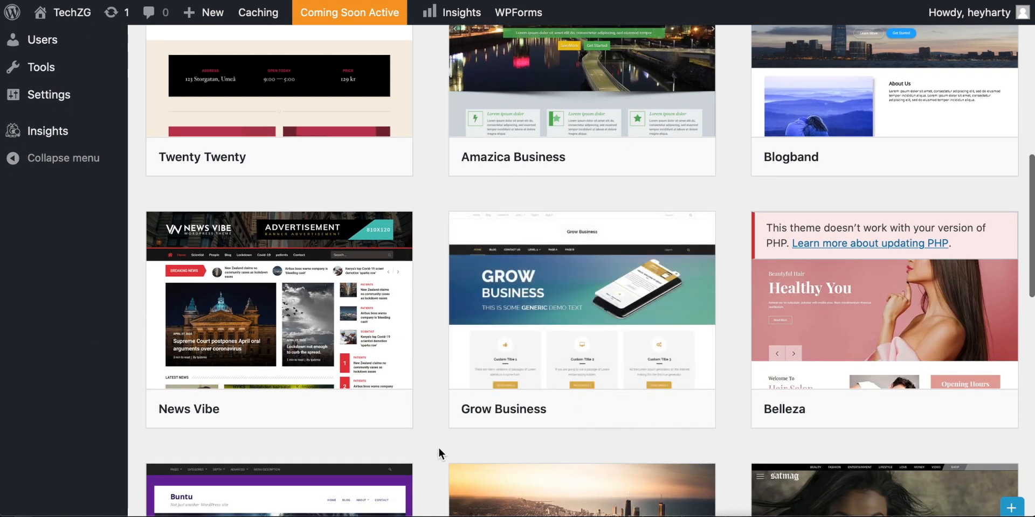
mouse_move(509, 350)
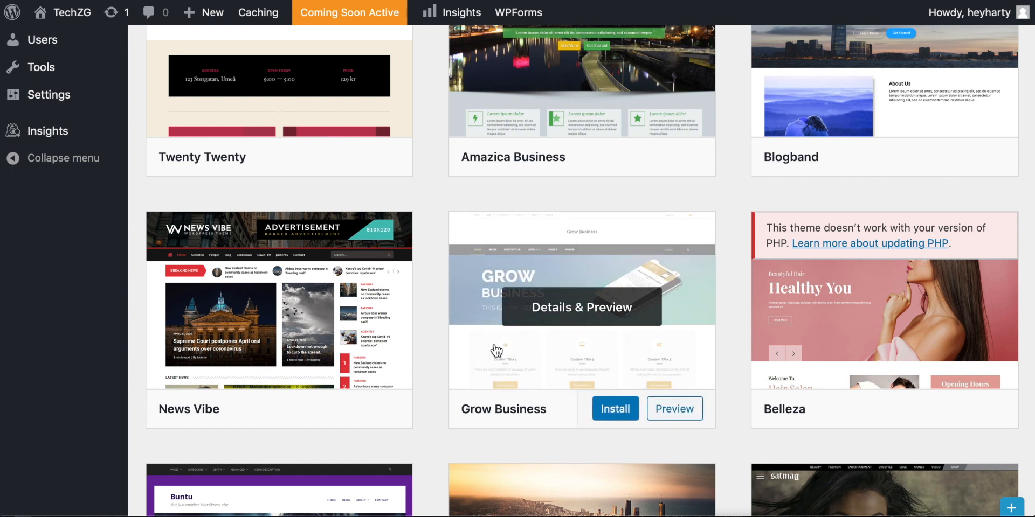
scroll(433, 353, "down", 3)
scroll(365, 181, "down", 3)
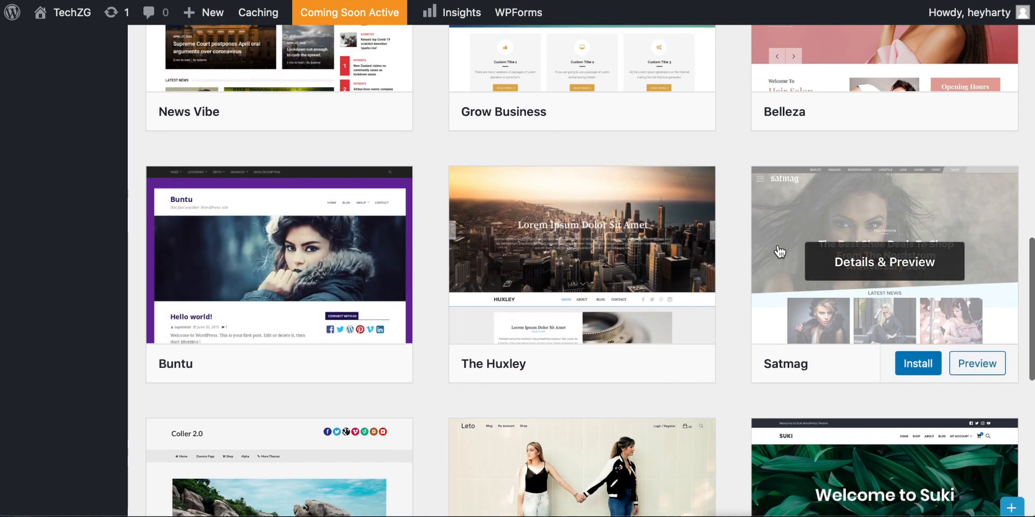
scroll(722, 295, "down", 1)
scroll(722, 296, "up", 13)
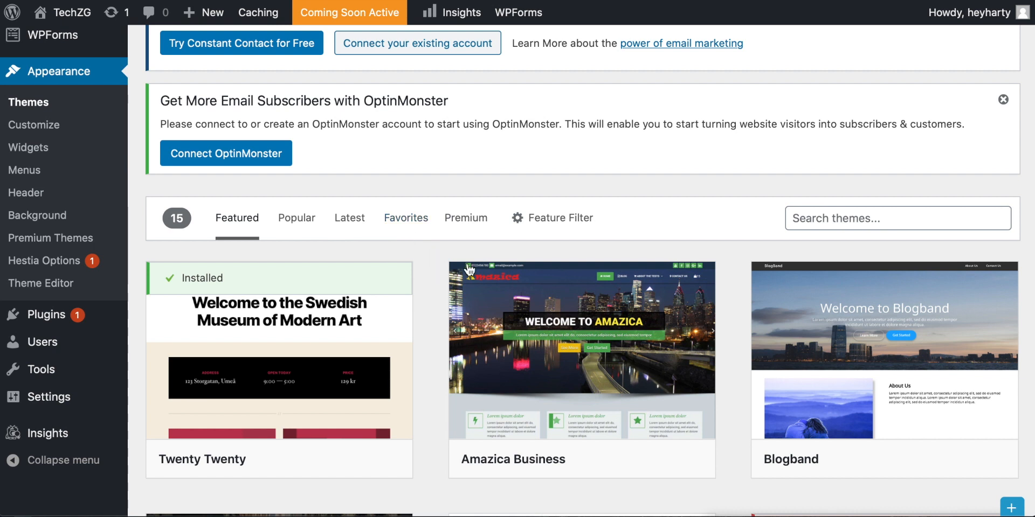
Step: Search the theme directory for "hestia", view the result and clear the search
left_click(849, 220)
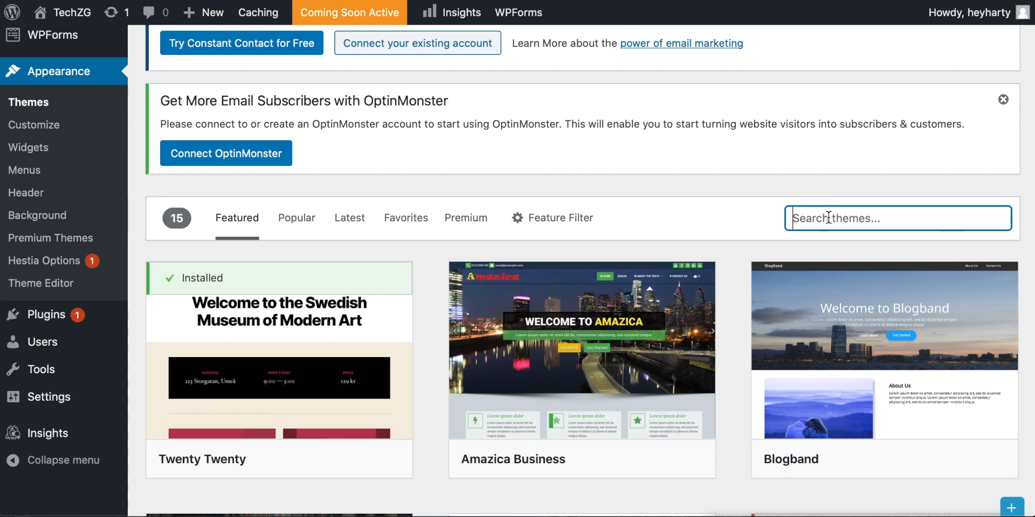
type("hestia")
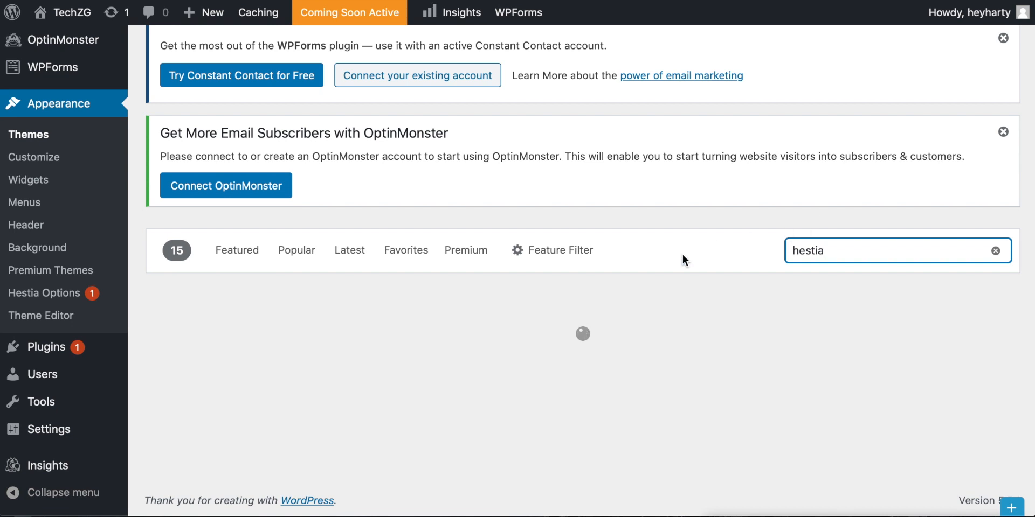
scroll(661, 267, "down", 3)
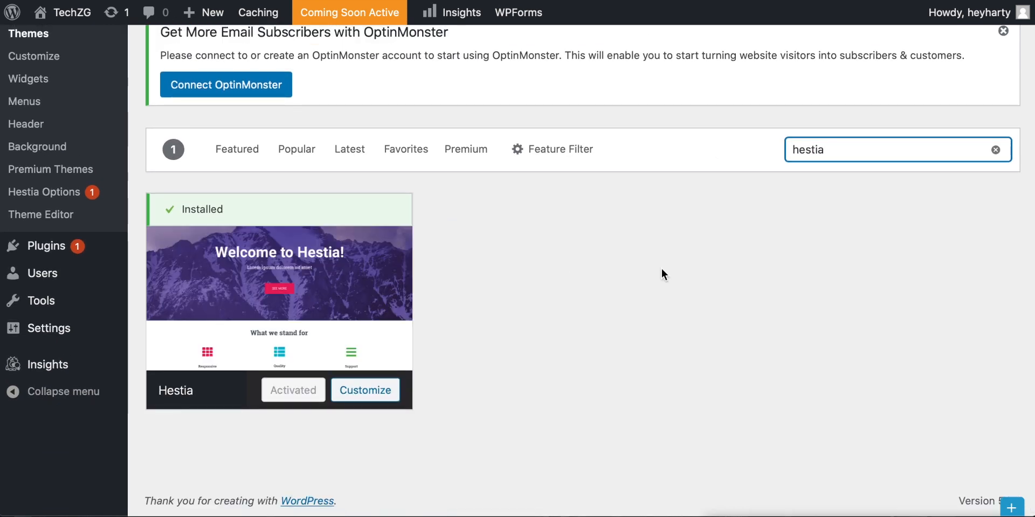
left_click(996, 150)
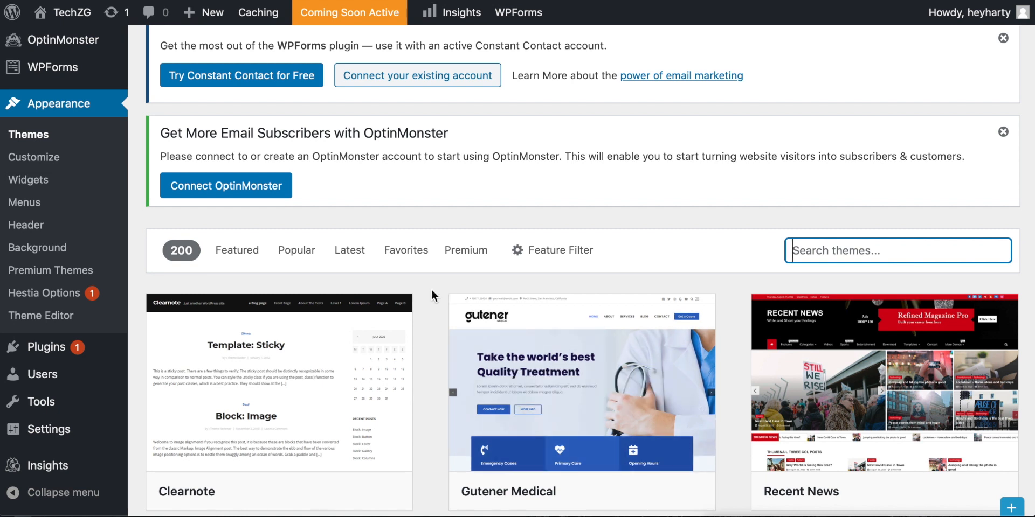
scroll(431, 289, "down", 2)
Step: Open the site's installed plugins and look past the setup notices to the plugin list
mouse_move(61, 287)
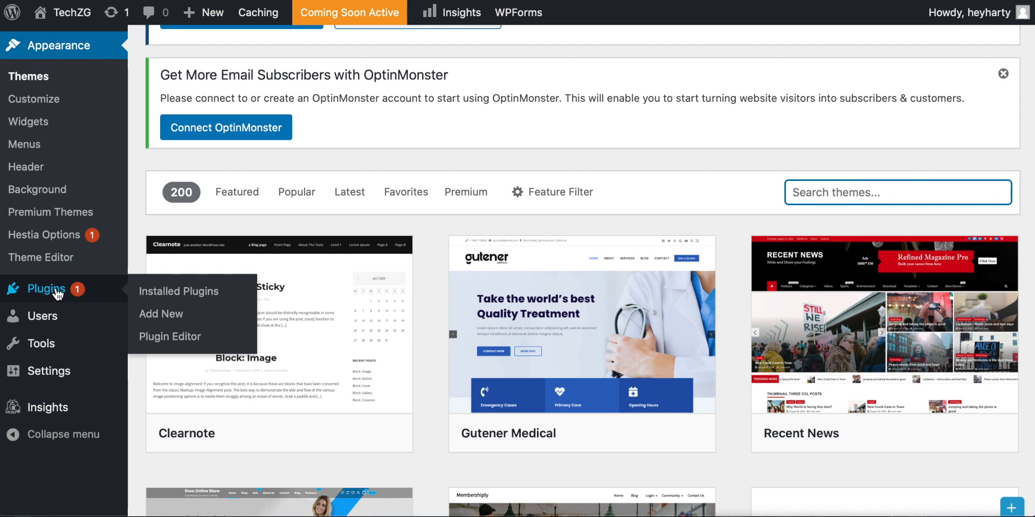
left_click(171, 291)
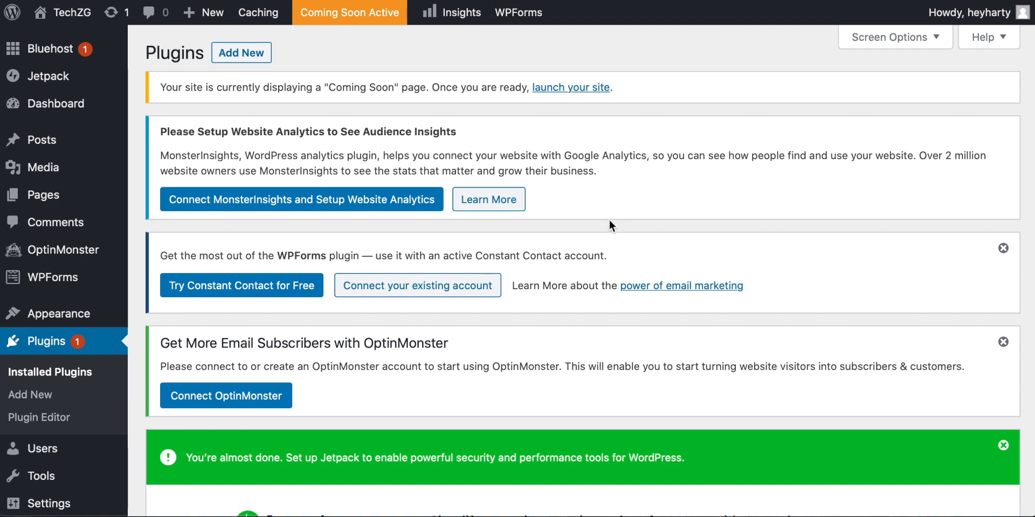
scroll(574, 235, "down", 3)
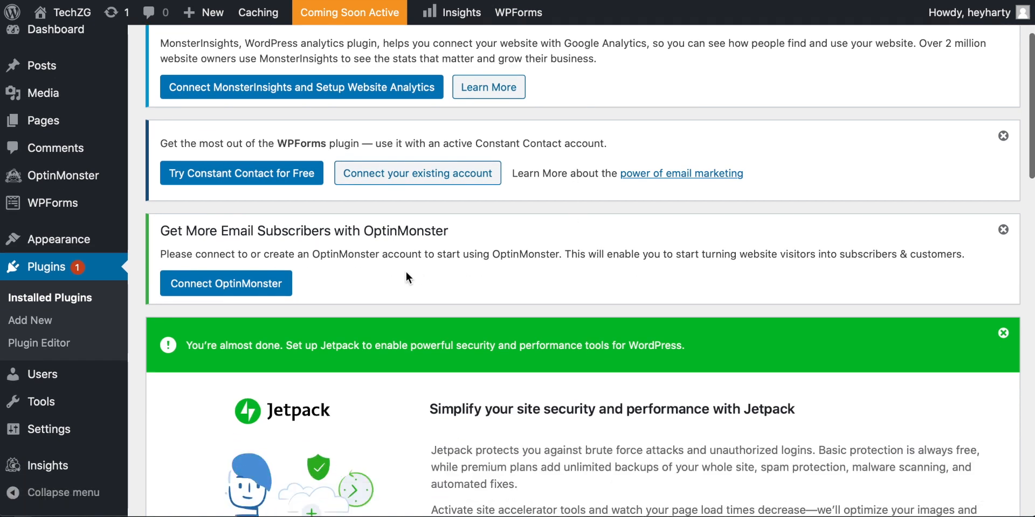
scroll(518, 270, "up", 4)
scroll(391, 283, "down", 10)
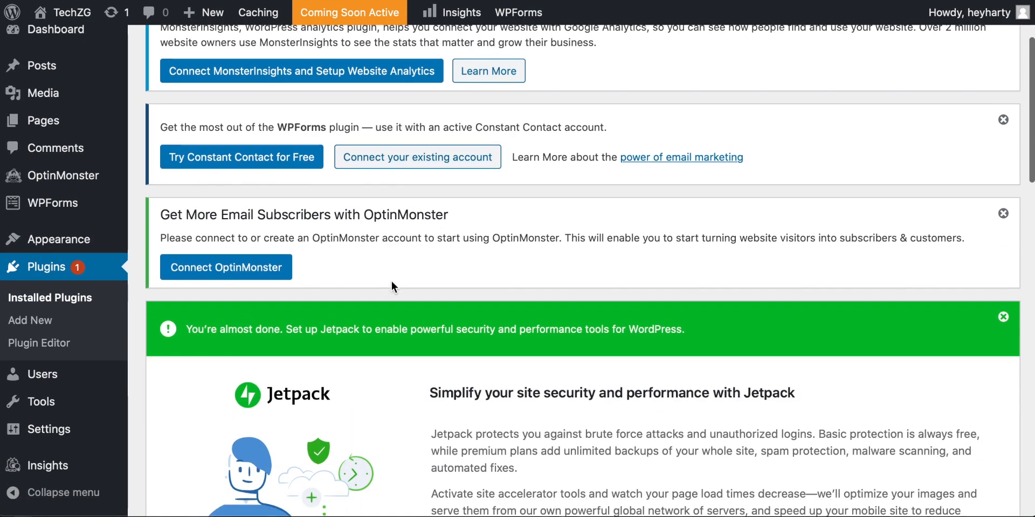
scroll(391, 287, "down", 7)
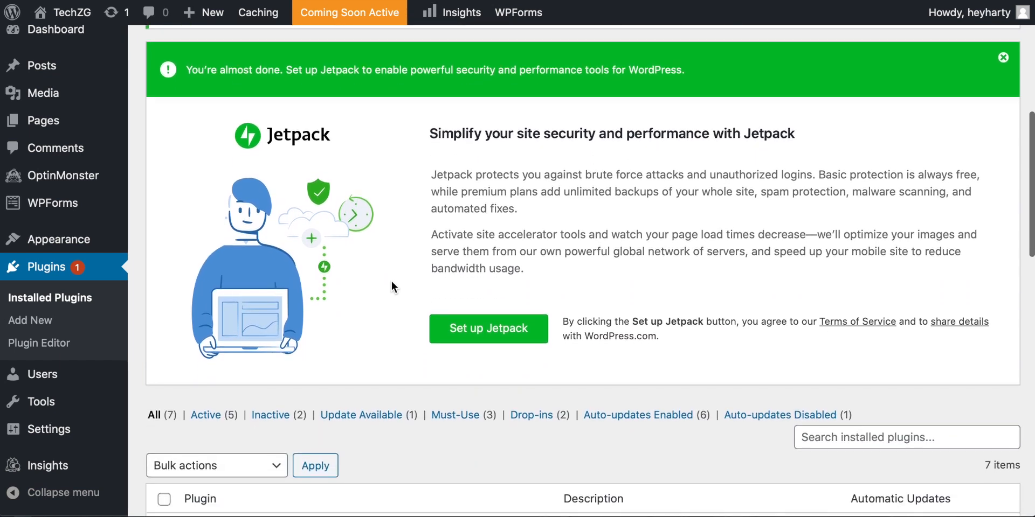
scroll(392, 287, "up", 7)
scroll(392, 287, "down", 15)
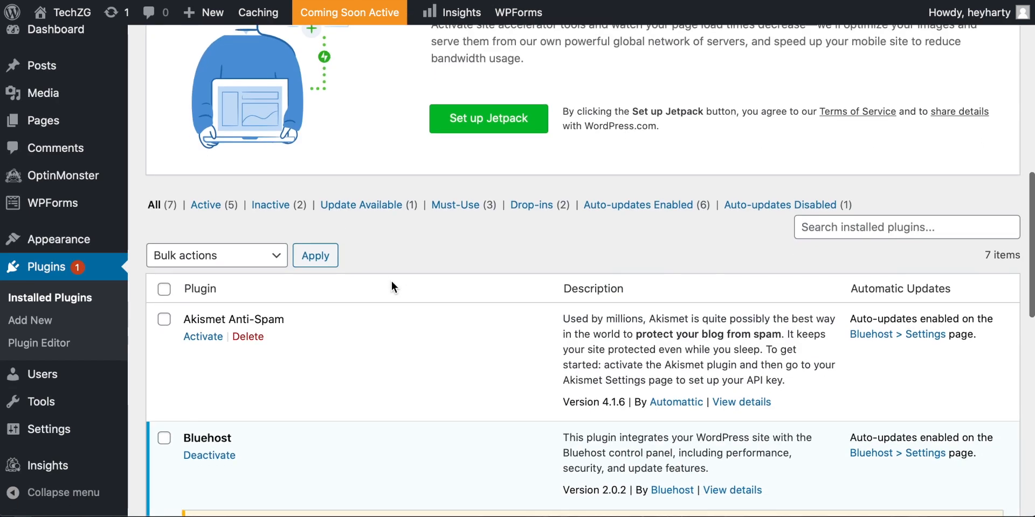
scroll(318, 280, "down", 1)
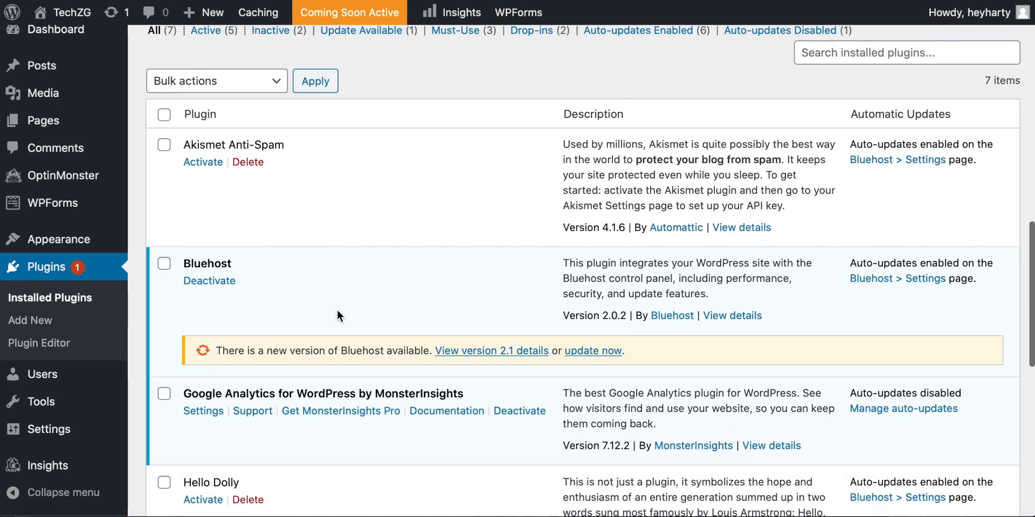
Step: Review the installed plugins from Akismet Anti-Spam to WPForms Lite, including their descriptions and activation status
scroll(354, 174, "down", 3)
scroll(354, 173, "up", 2)
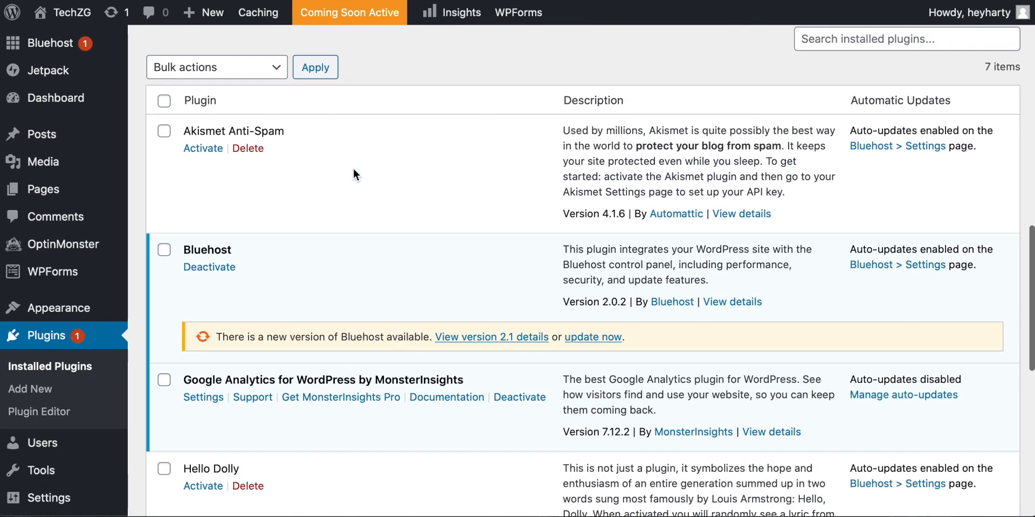
scroll(356, 186, "down", 6)
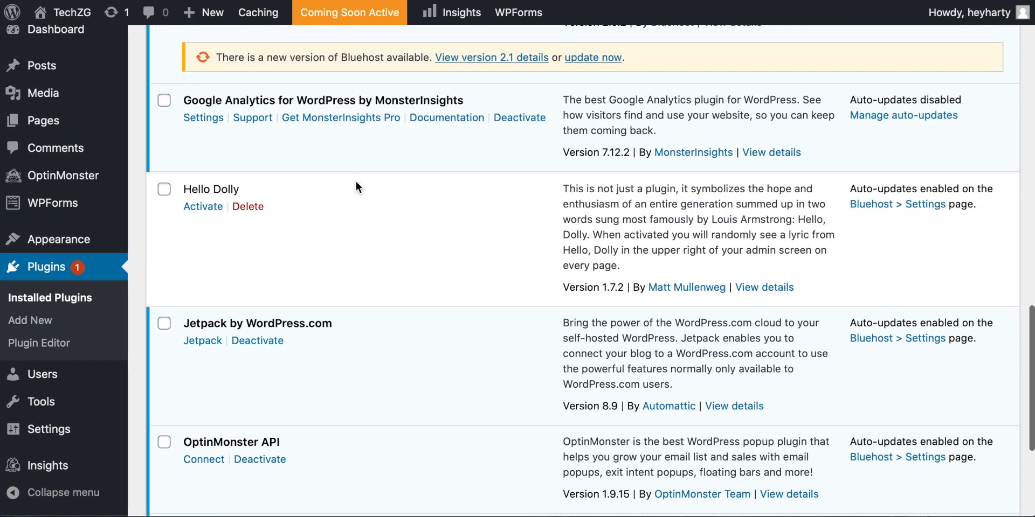
scroll(343, 216, "down", 2)
scroll(320, 306, "down", 1)
scroll(320, 306, "up", 2)
scroll(320, 305, "down", 2)
scroll(345, 309, "up", 4)
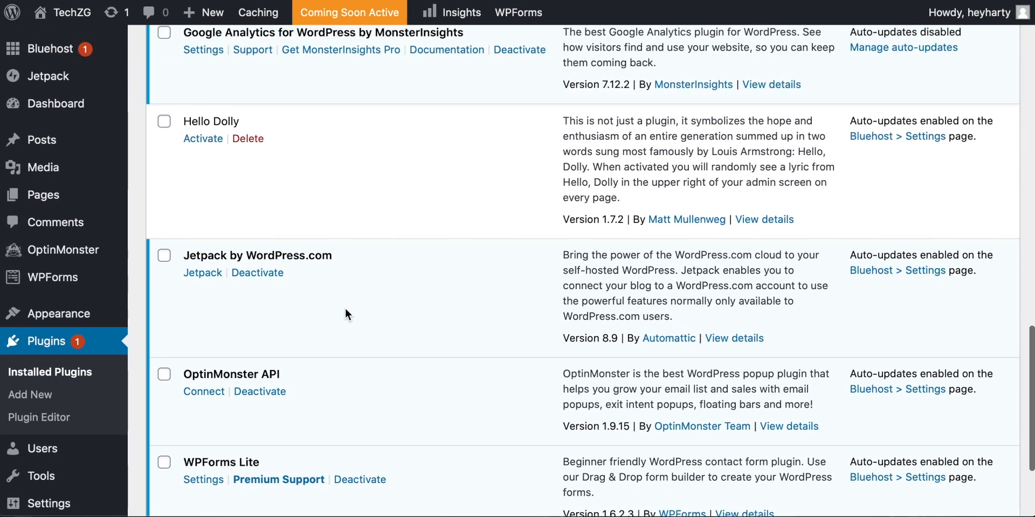
scroll(345, 314, "up", 7)
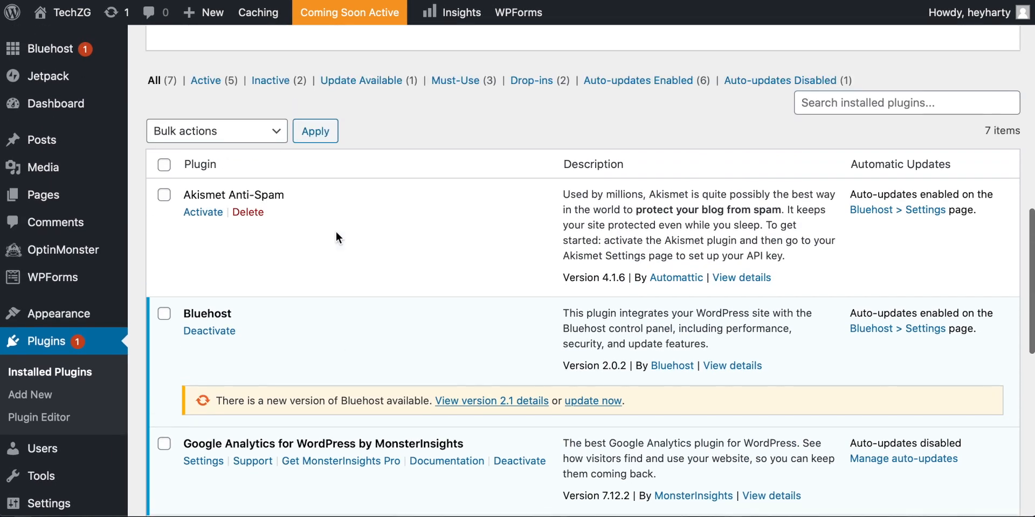
scroll(335, 235, "up", 1)
scroll(412, 272, "down", 2)
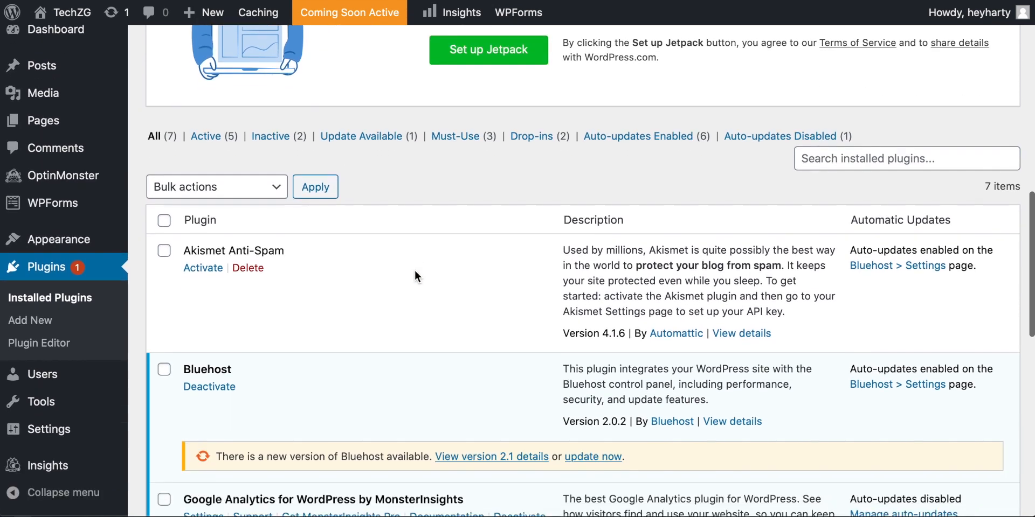
scroll(380, 263, "down", 1)
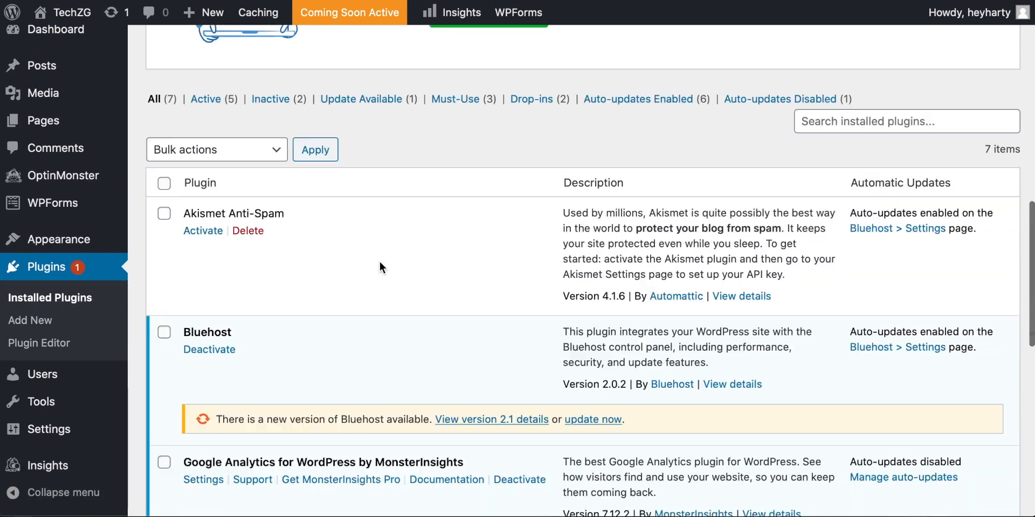
scroll(379, 263, "up", 2)
scroll(380, 262, "up", 1)
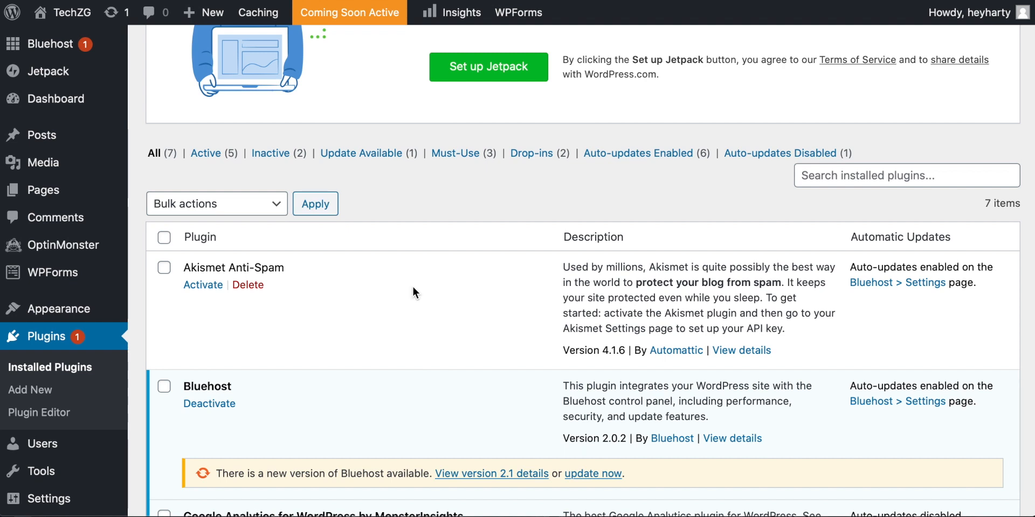
scroll(312, 279, "down", 1)
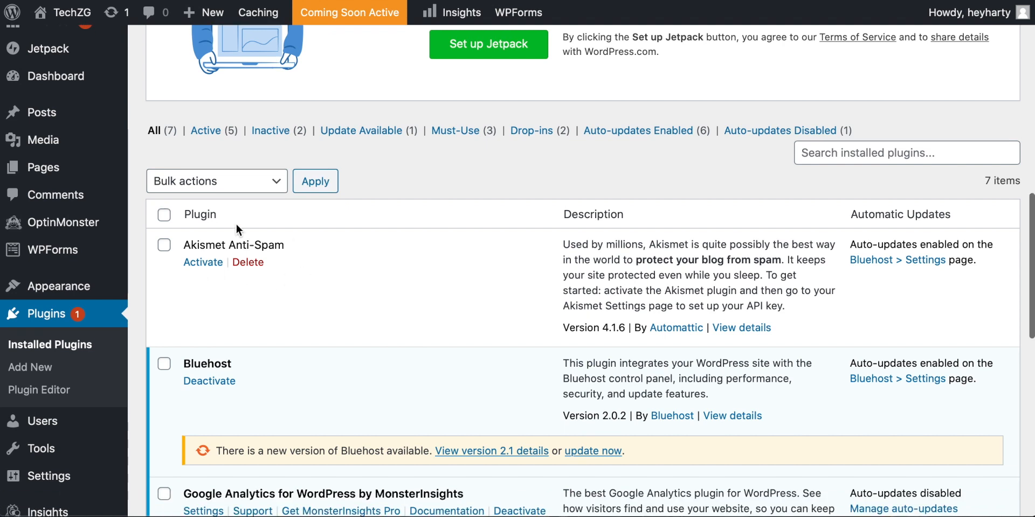
scroll(312, 291, "down", 2)
scroll(313, 291, "up", 1)
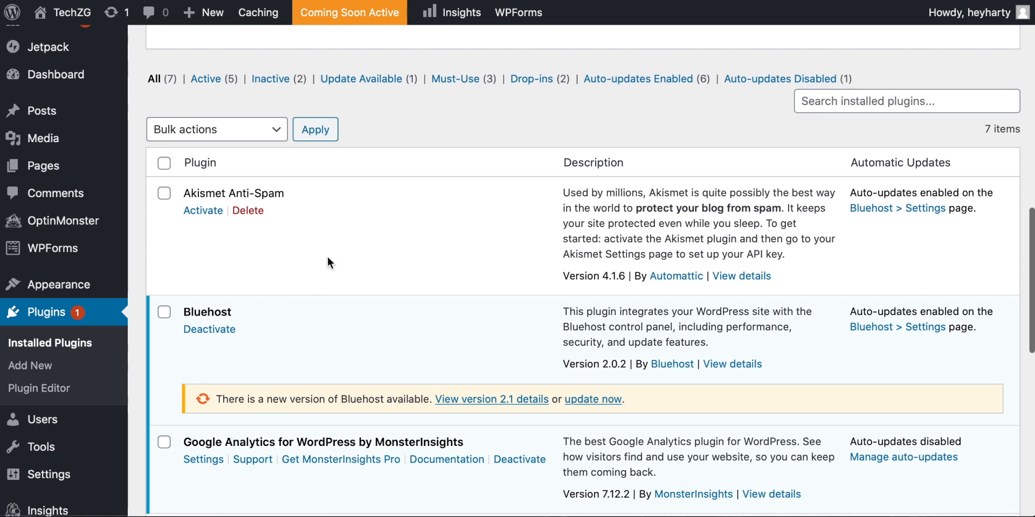
Step: Select all seven installed plugins and deactivate them with a bulk action
left_click(164, 163)
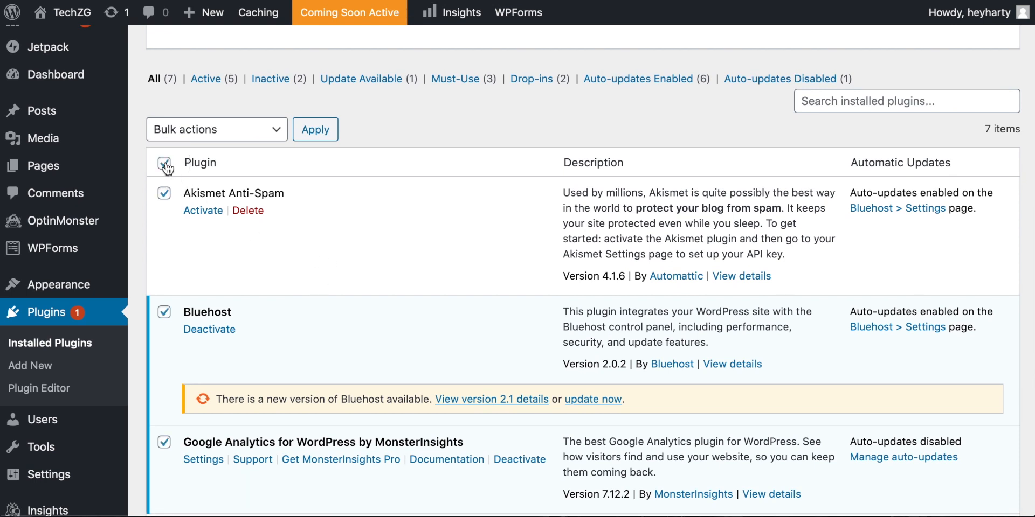
scroll(332, 211, "down", 4)
scroll(332, 212, "up", 4)
left_click(258, 122)
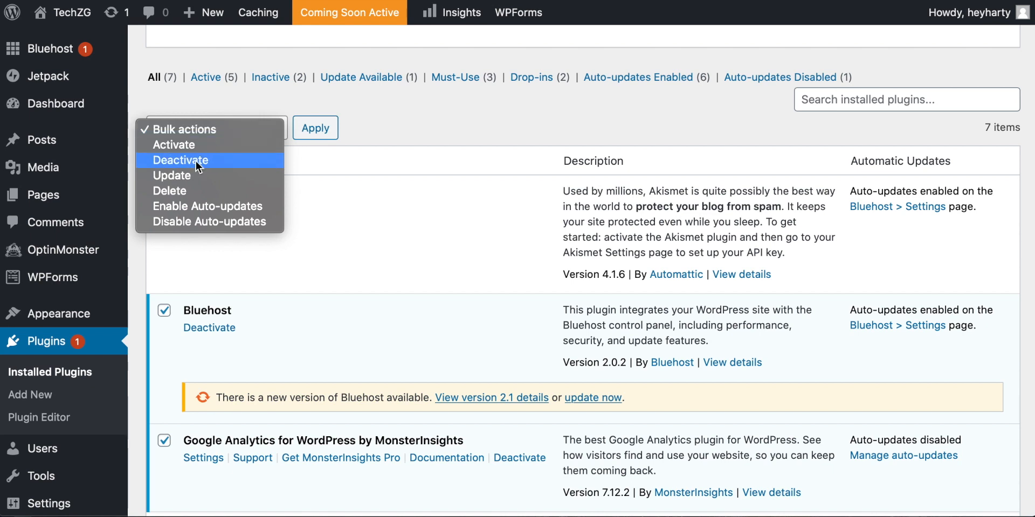
left_click(195, 160)
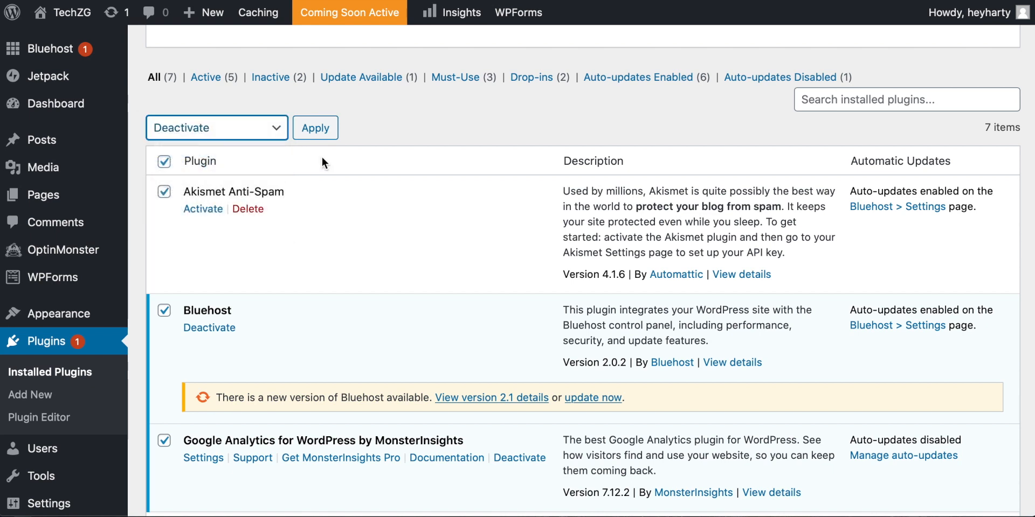
left_click(315, 128)
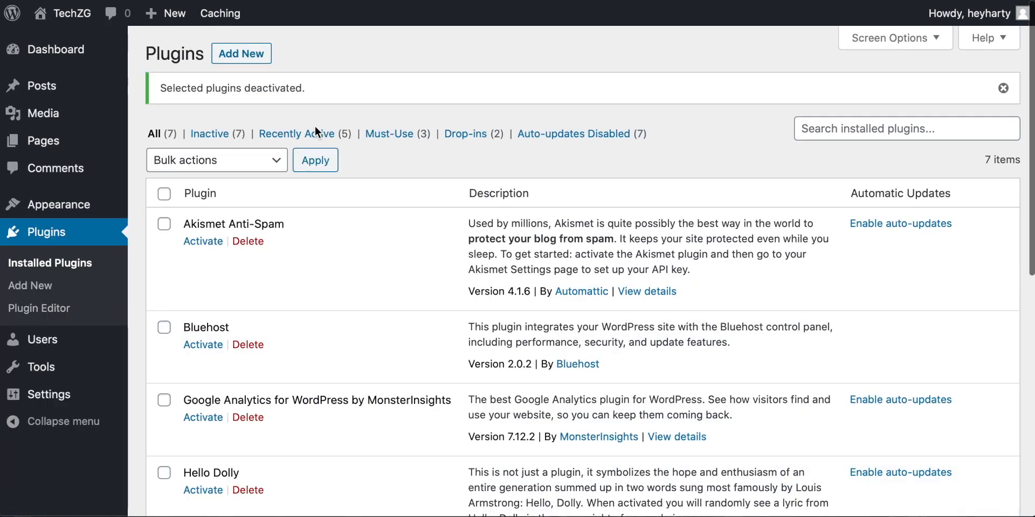
scroll(317, 132, "down", 3)
scroll(314, 129, "up", 5)
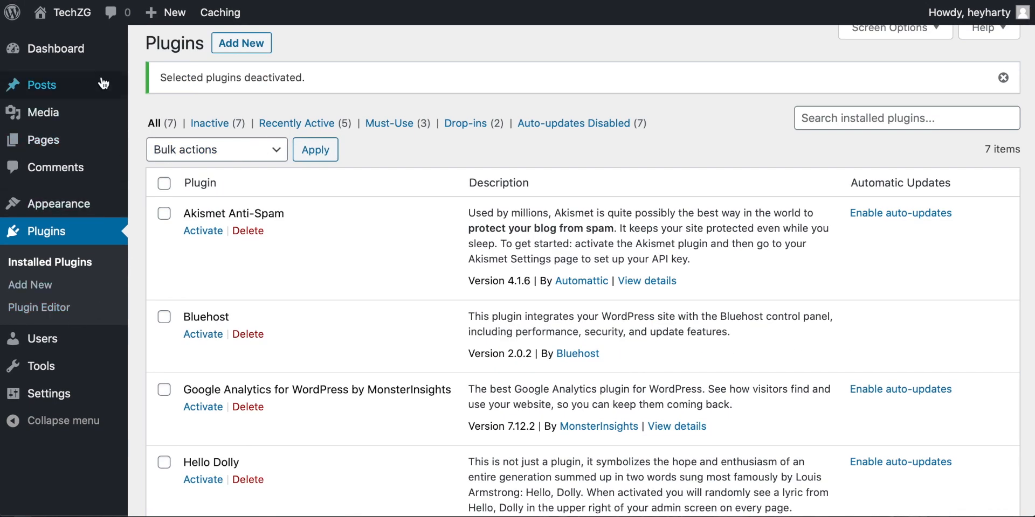
Step: Select all the deactivated plugins and delete them together with their data in bulk
left_click(269, 151)
left_click(302, 172)
left_click(164, 184)
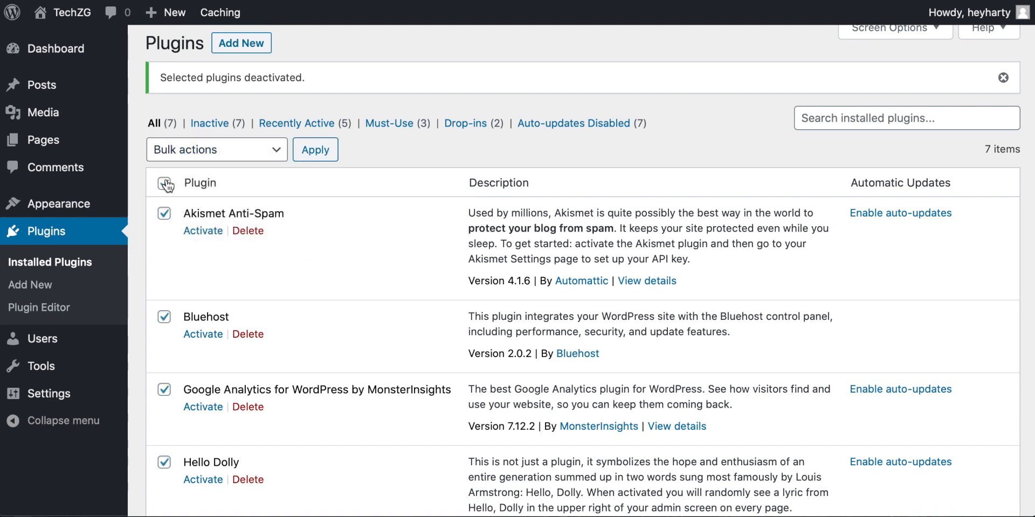
left_click(241, 150)
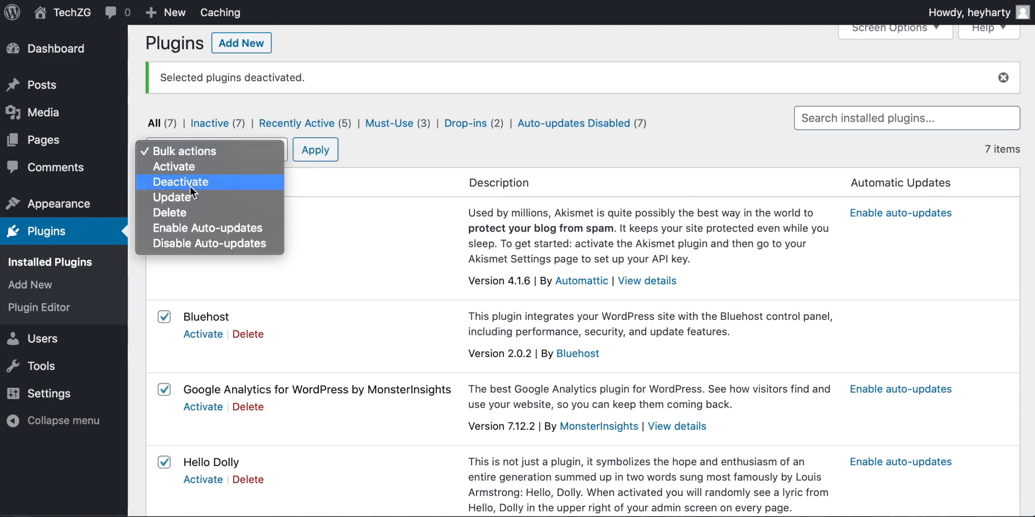
left_click(185, 214)
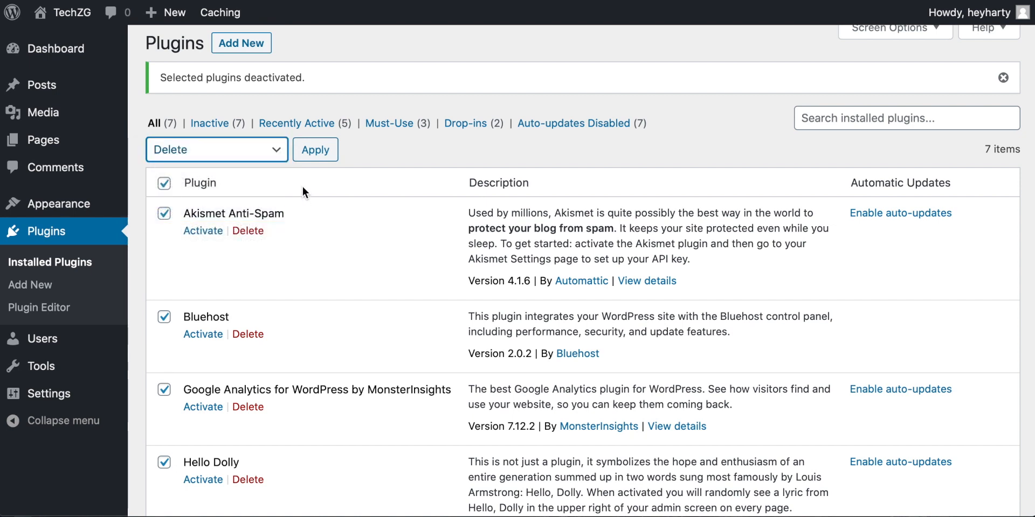
left_click(317, 156)
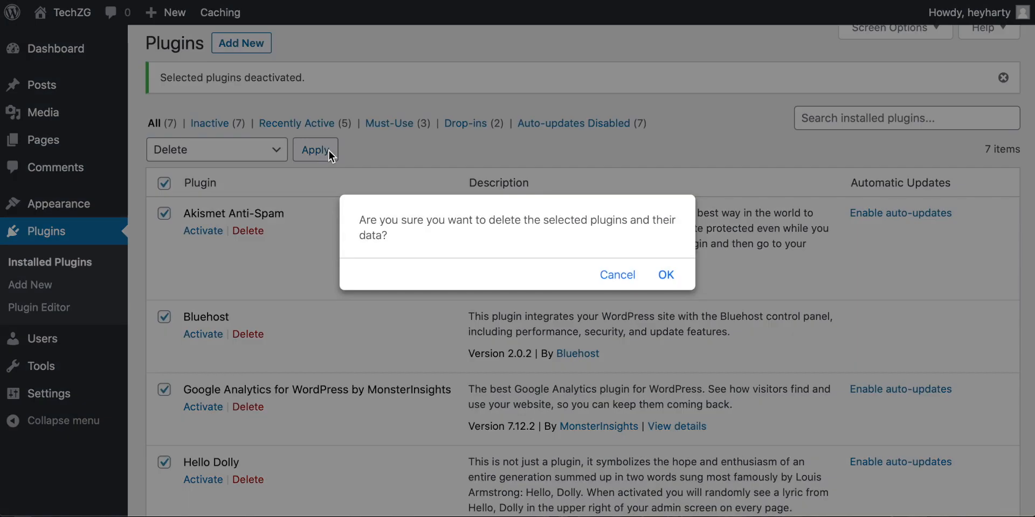
left_click(667, 275)
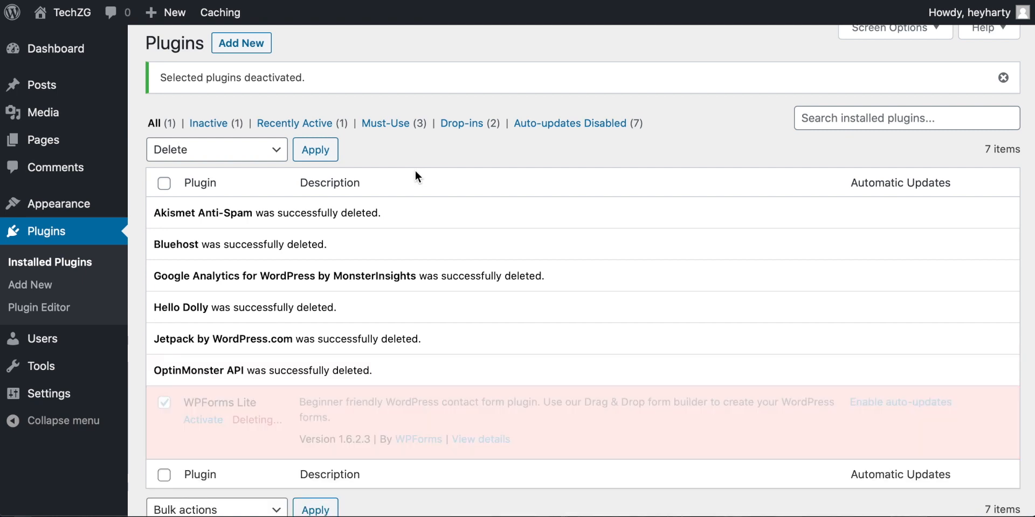
scroll(346, 207, "up", 1)
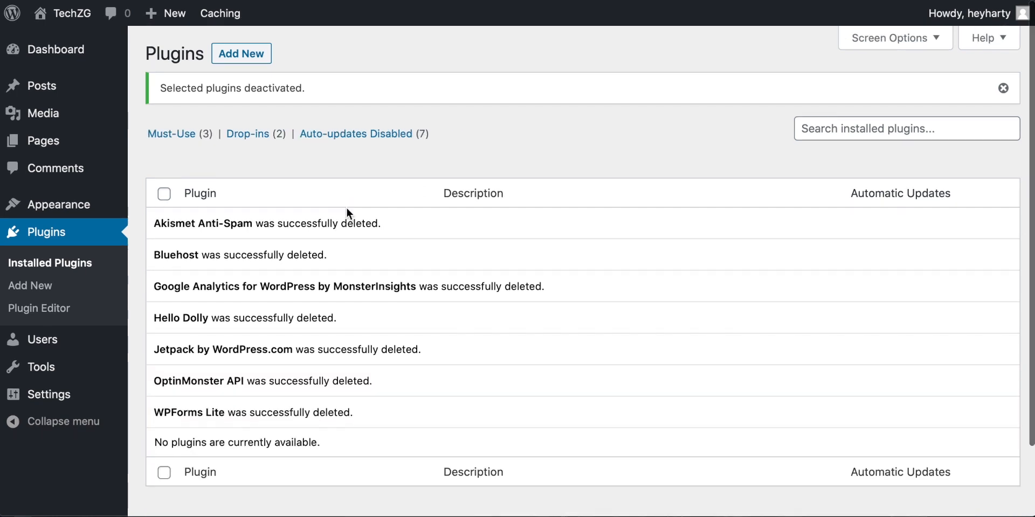
Step: Open the page for adding new plugins and search the plugin directory for "beaver builder"
left_click(42, 289)
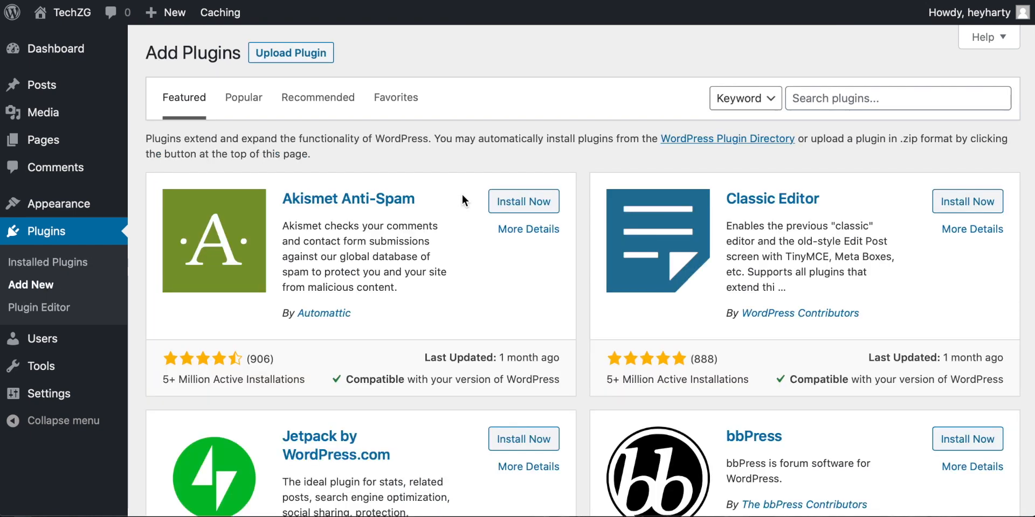
left_click(847, 99)
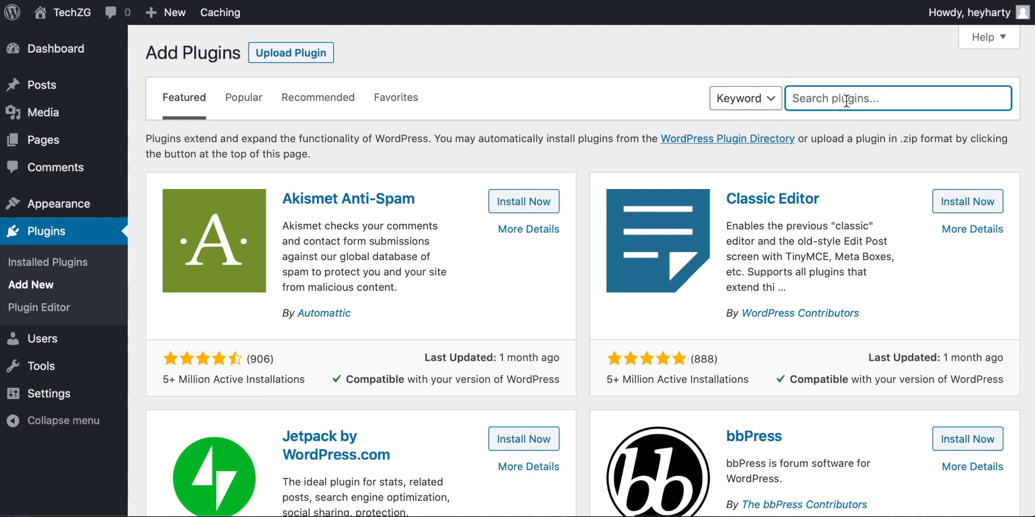
type("be")
type("ilde")
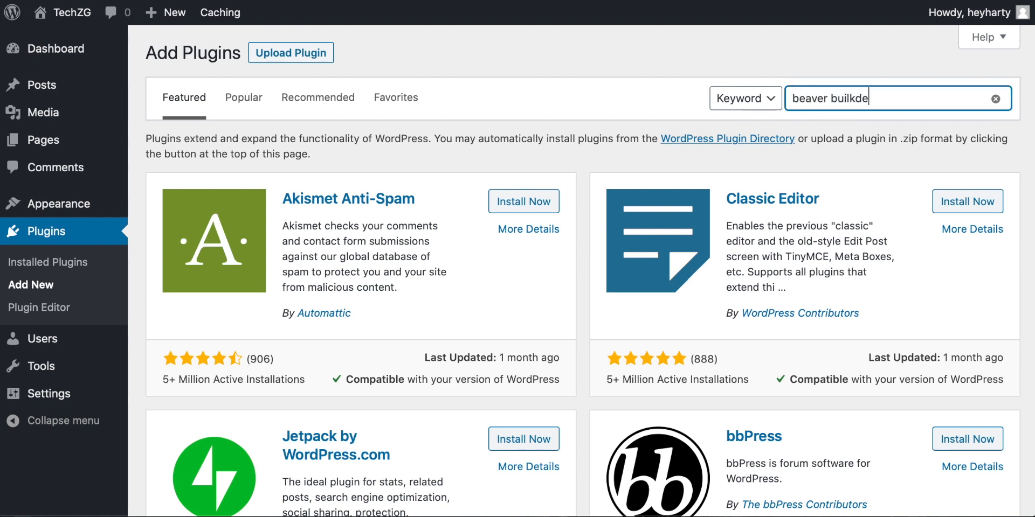
key("BackSpace")
key("BackSpace")
type("l")
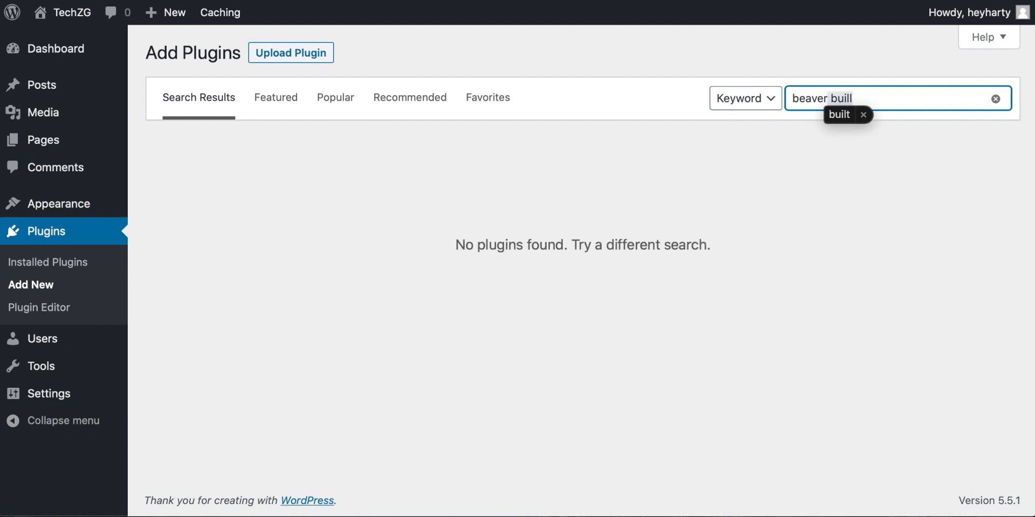
key("BackSpace")
key("BackSpace")
key("BackSpace")
key("BackSpace")
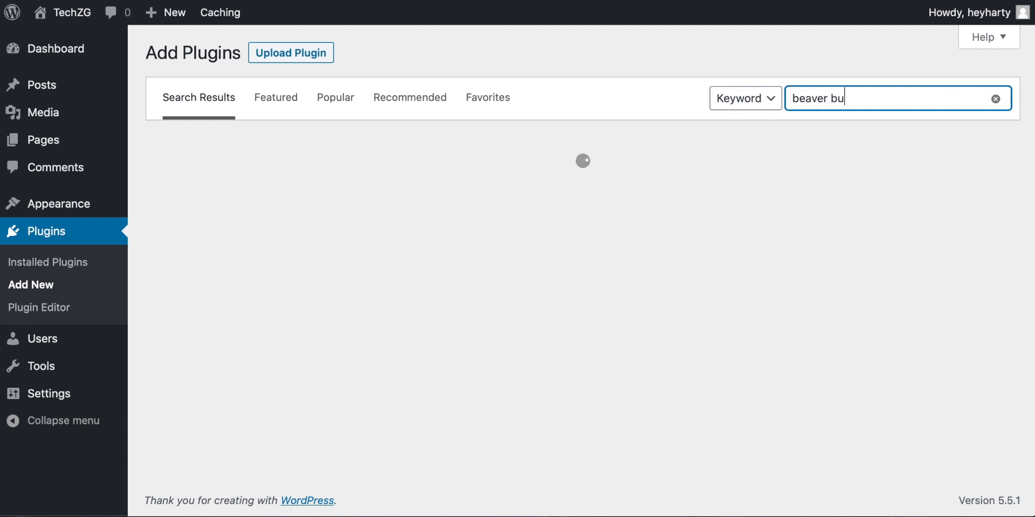
type("uilder")
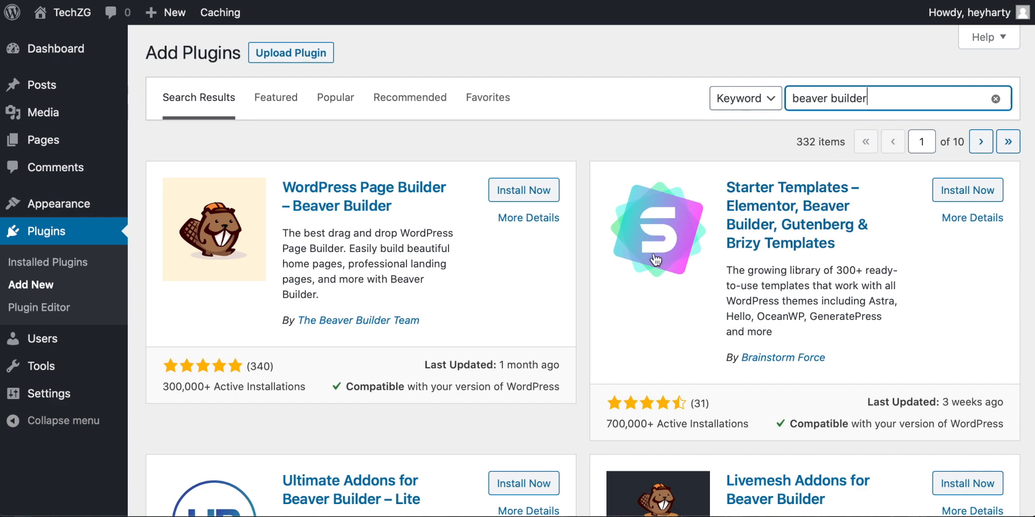
Step: Compare the Beaver Builder page builder with the Starter Templates plugin in the search results, including their descriptions and active installations
scroll(647, 258, "down", 6)
scroll(578, 322, "up", 7)
scroll(418, 253, "down", 1)
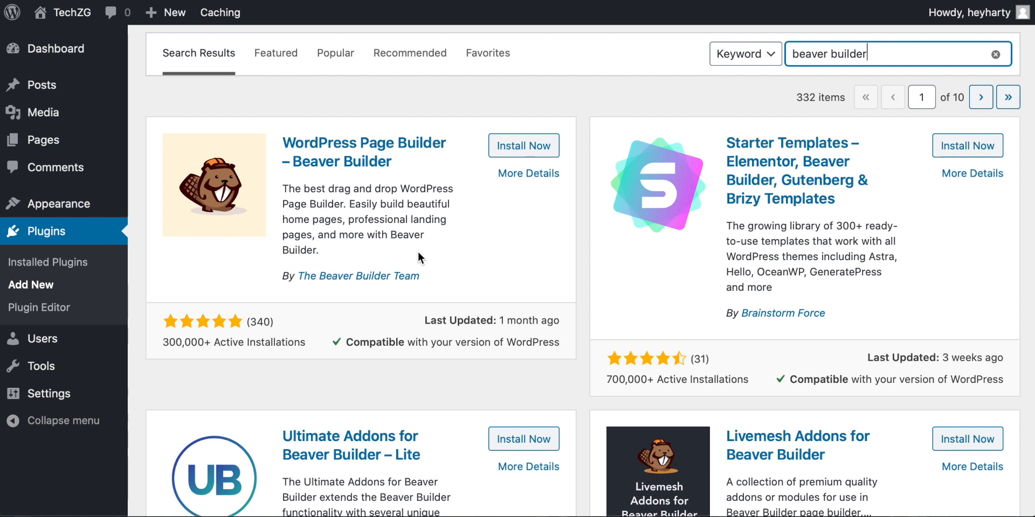
scroll(431, 228, "up", 1)
scroll(652, 328, "down", 1)
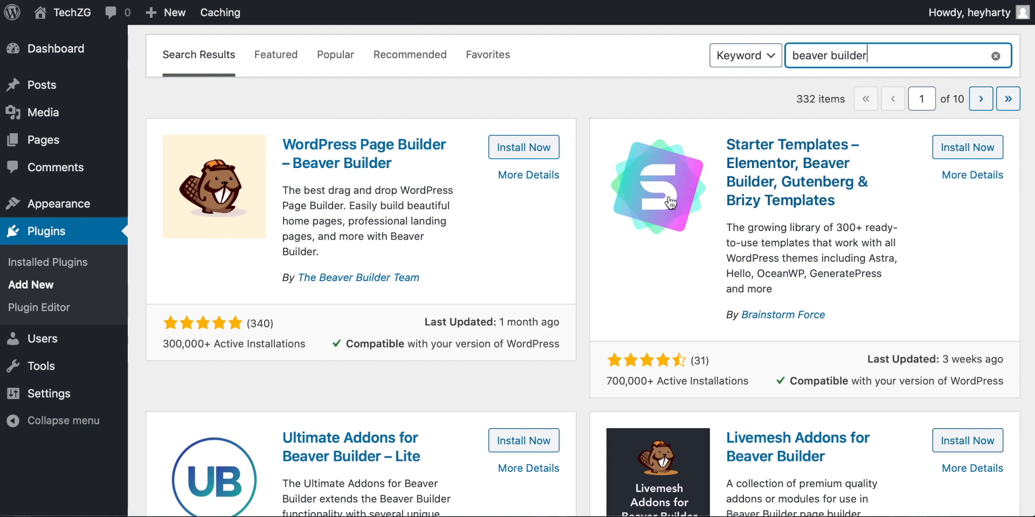
scroll(691, 192, "down", 1)
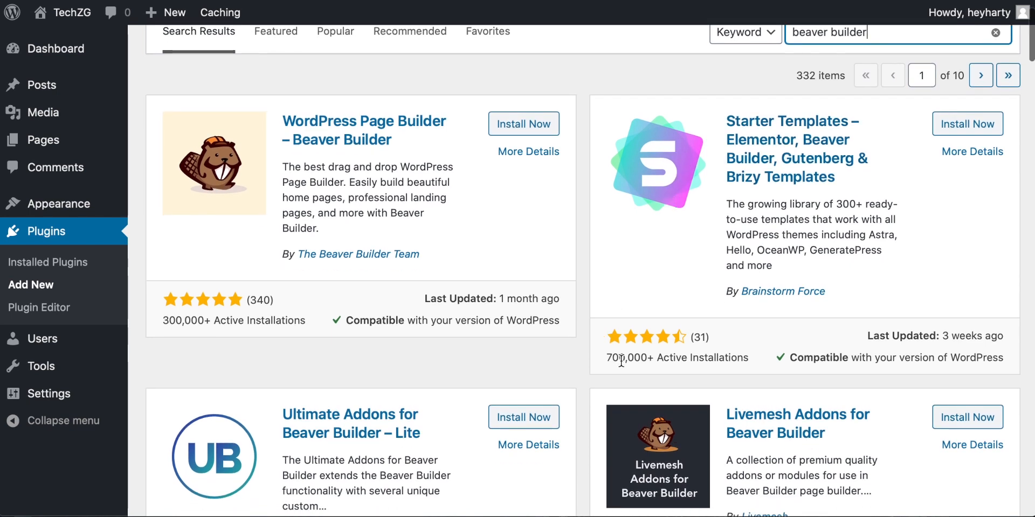
left_click_drag(606, 357, 678, 363)
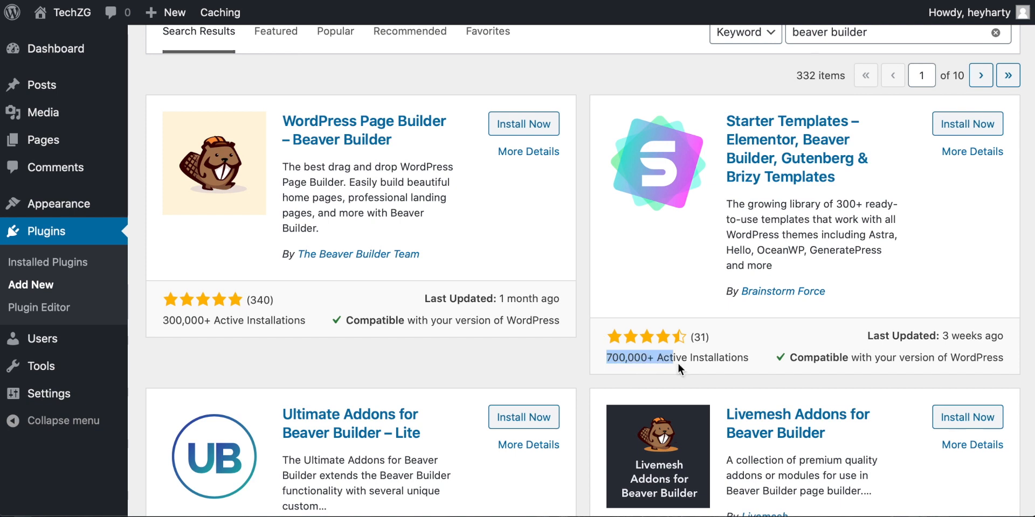
left_click(721, 364)
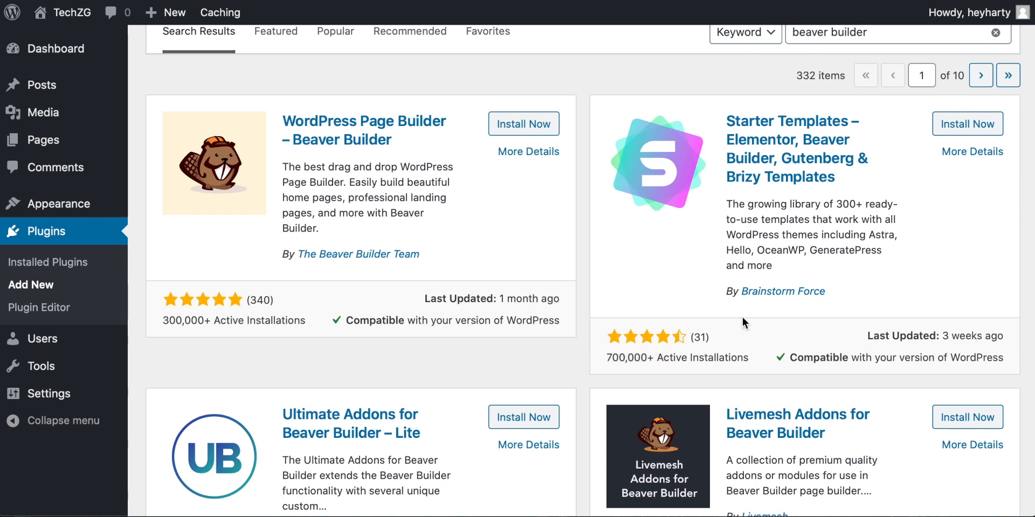
Step: Install and activate the plugin "Starter Templates – Elementor, Beaver Builder, Gutenberg & Brizy Templates"
scroll(741, 315, "up", 3)
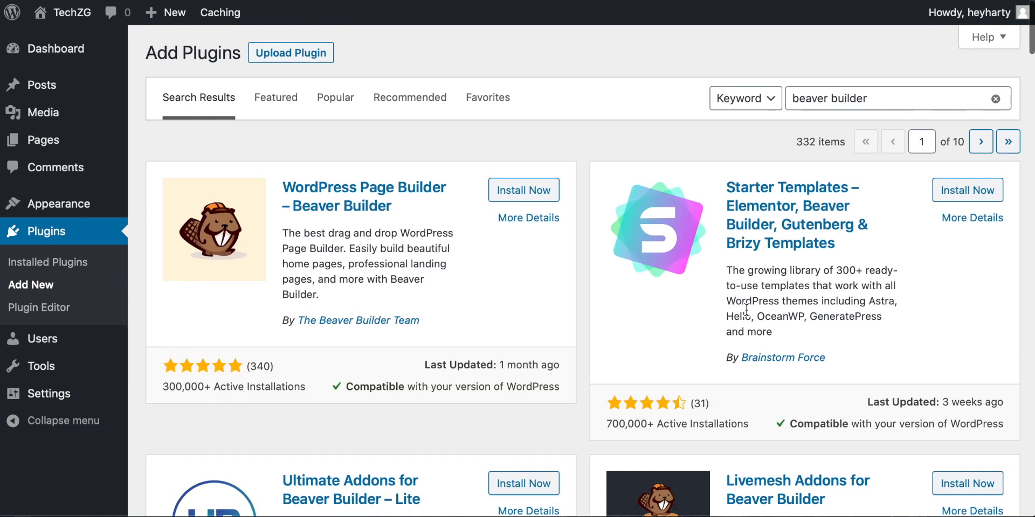
left_click(968, 197)
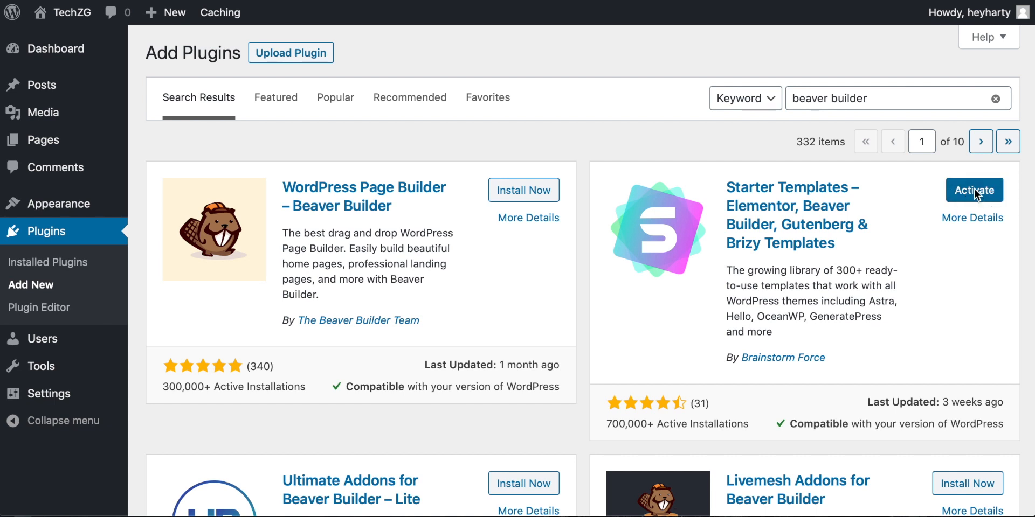
left_click(974, 191)
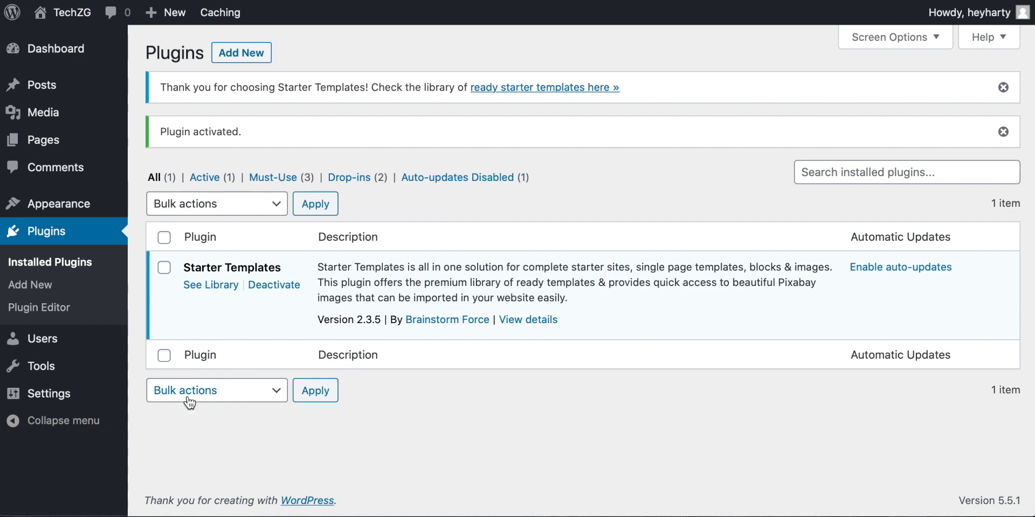
Step: Open the Starter Templates library and view the page builders it offers without switching from Elementor
left_click(211, 285)
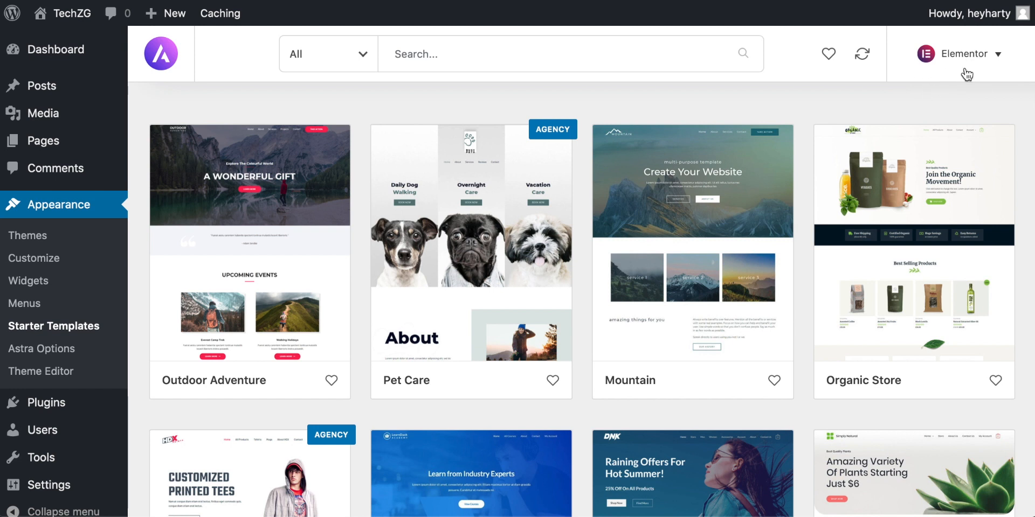
left_click(995, 59)
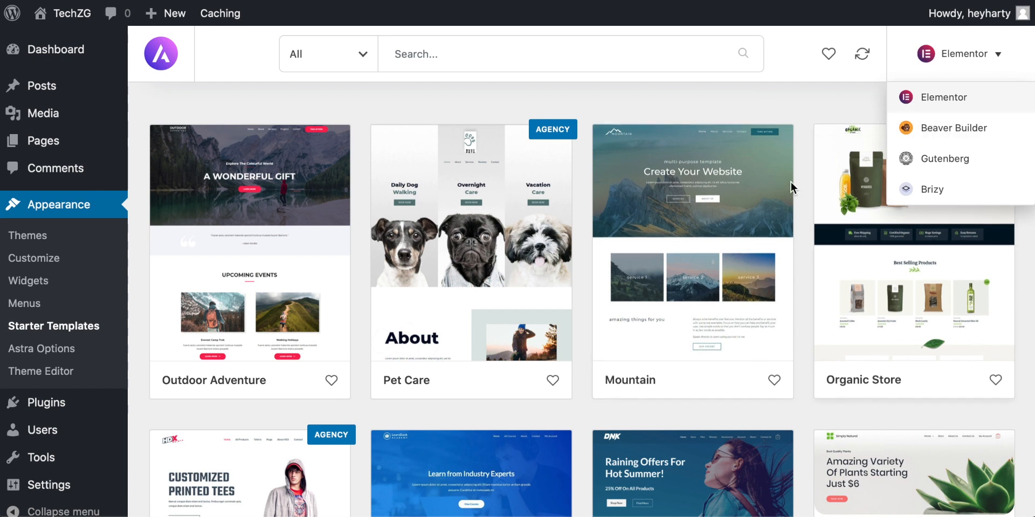
left_click(807, 114)
left_click(994, 55)
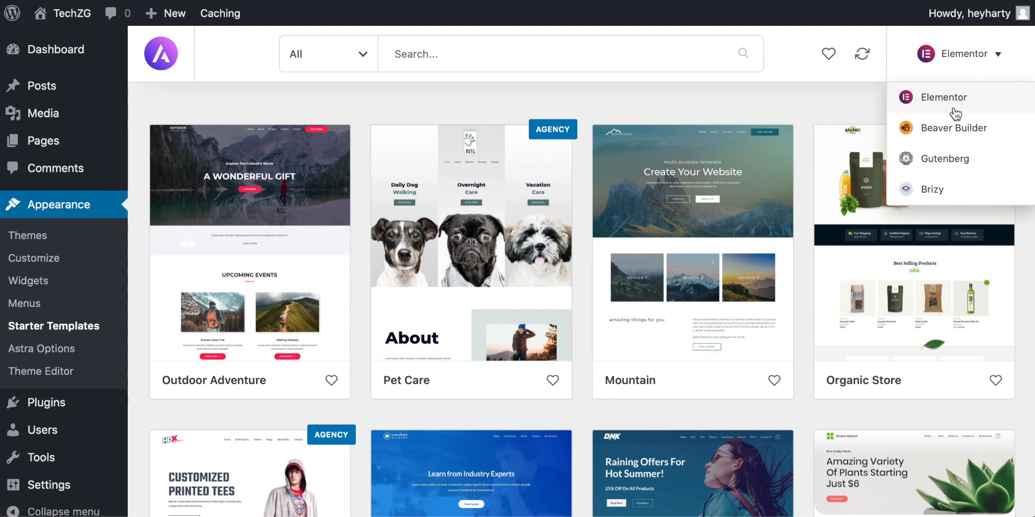
left_click(700, 99)
Step: Filter the template library to show only free templates and look through them
left_click(360, 60)
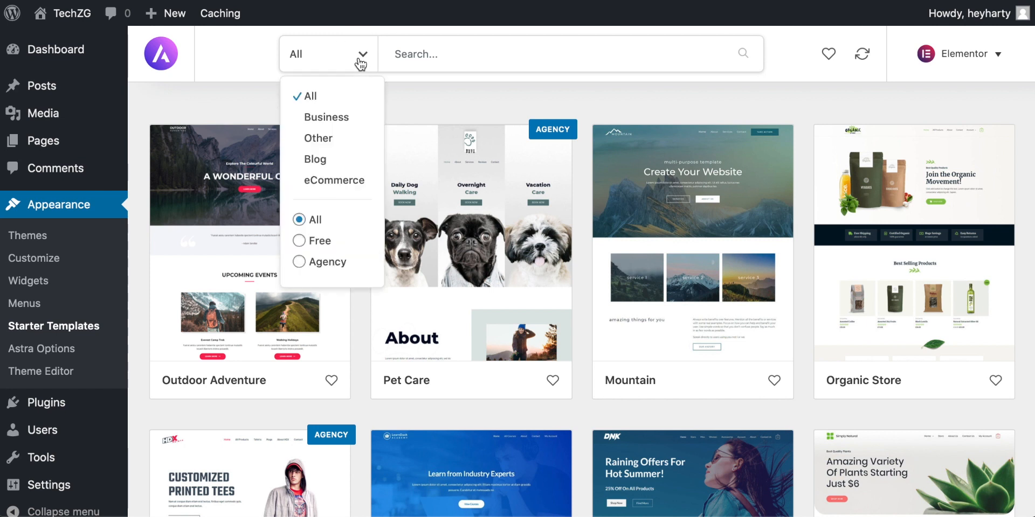
left_click(300, 240)
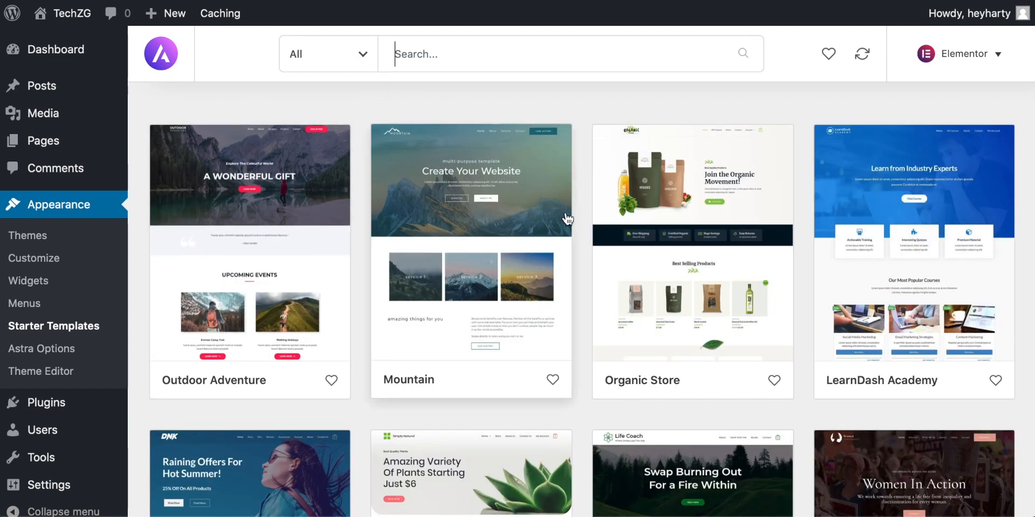
scroll(582, 214, "down", 3)
scroll(582, 214, "up", 3)
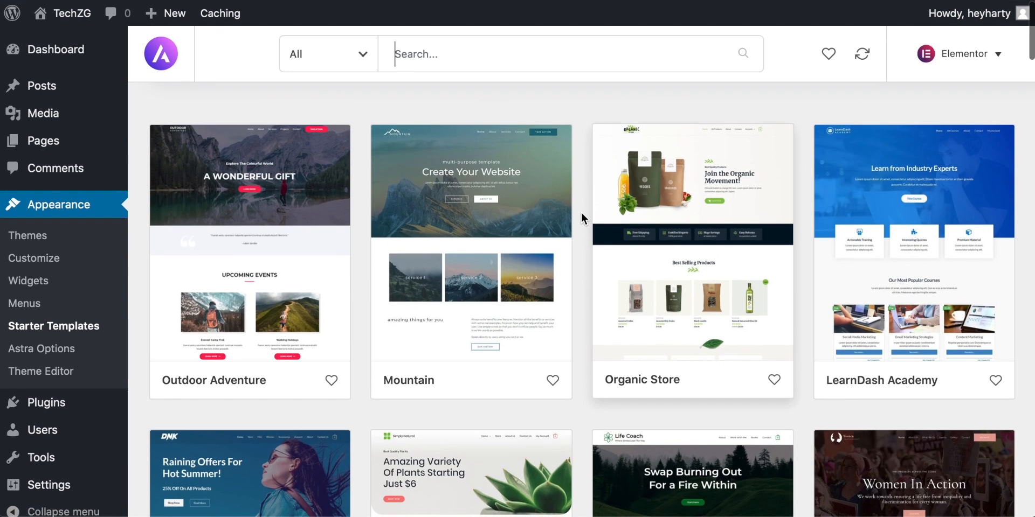
Step: Narrow the free templates to the Business category and browse the matching designs
left_click(362, 54)
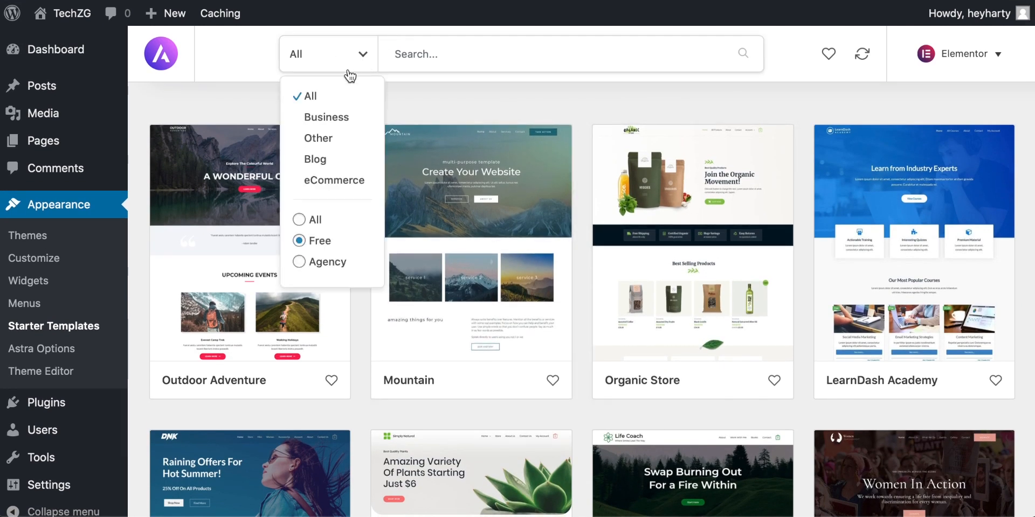
left_click(328, 115)
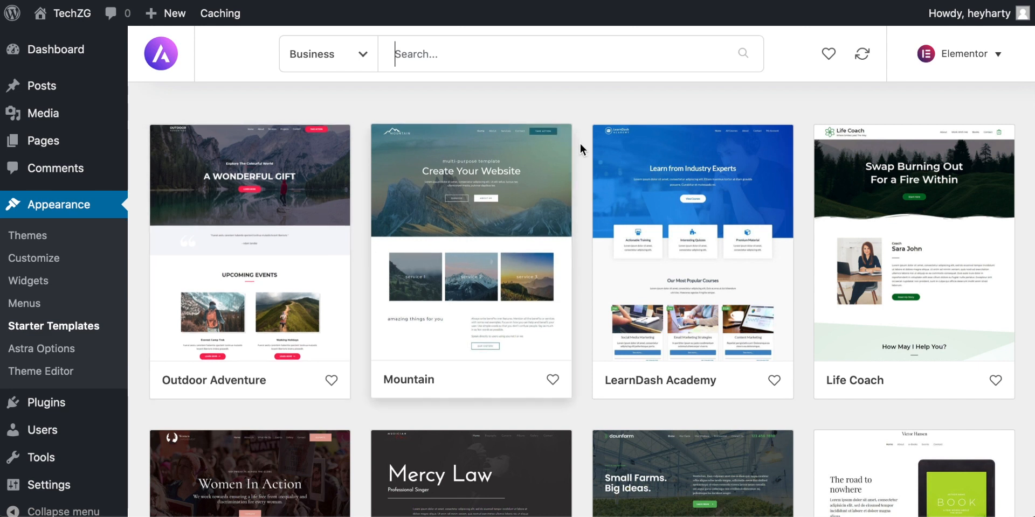
scroll(579, 144, "down", 2)
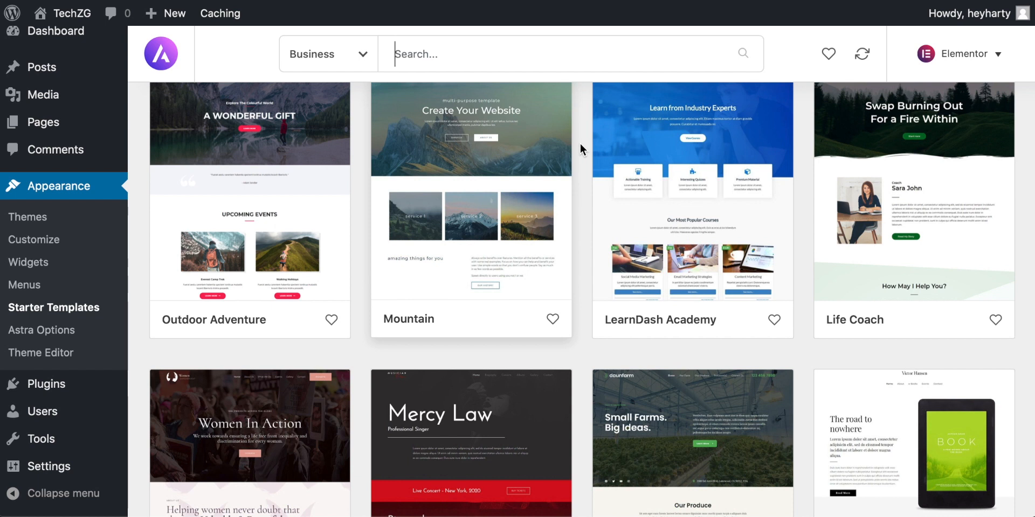
scroll(580, 143, "up", 2)
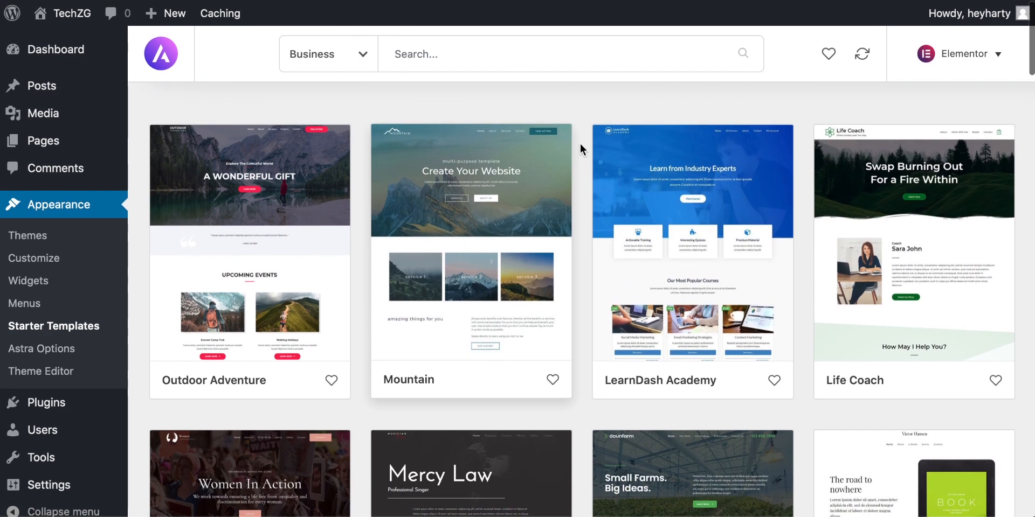
Step: Compare the free Business templates further down the library, including the Real Estate, Interior Designer and Barber Shop designs
scroll(580, 143, "down", 2)
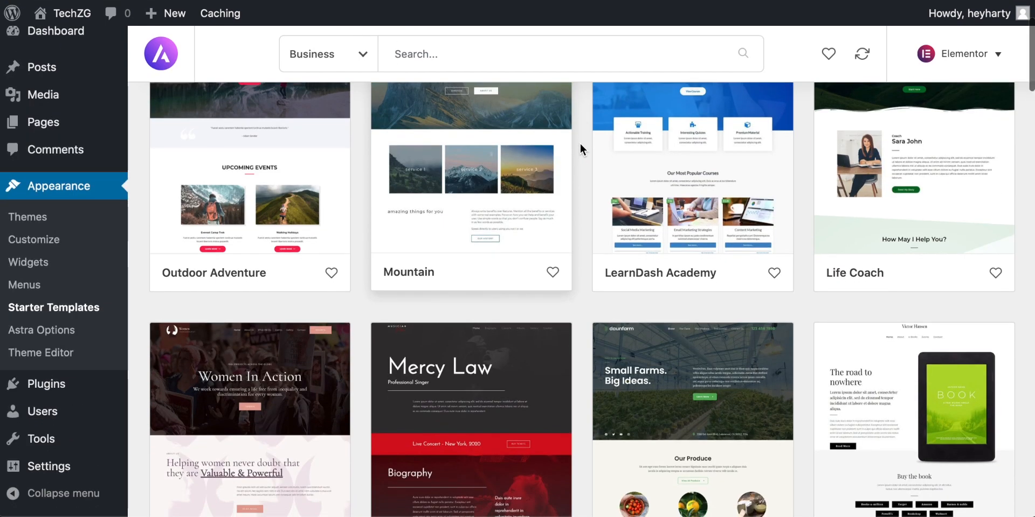
scroll(580, 144, "down", 3)
scroll(580, 143, "down", 2)
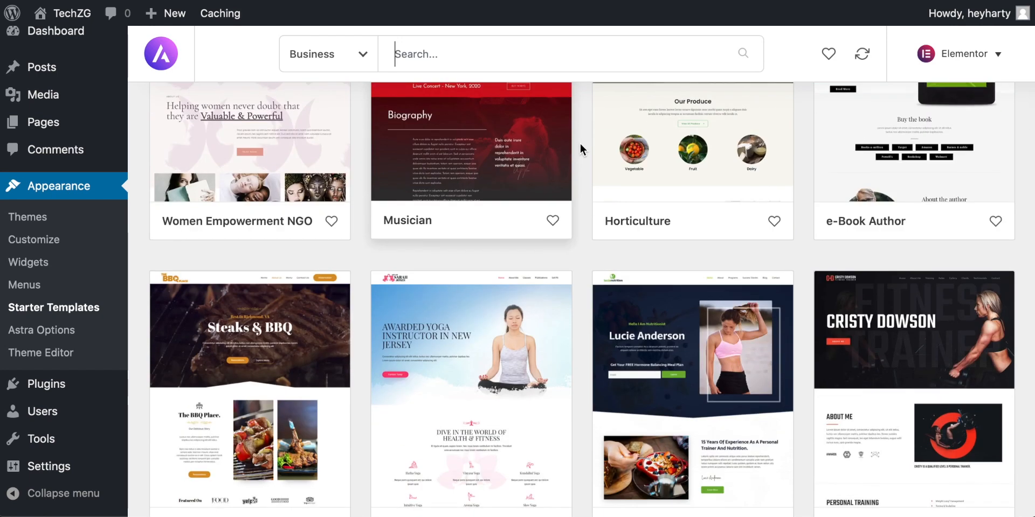
scroll(580, 143, "down", 8)
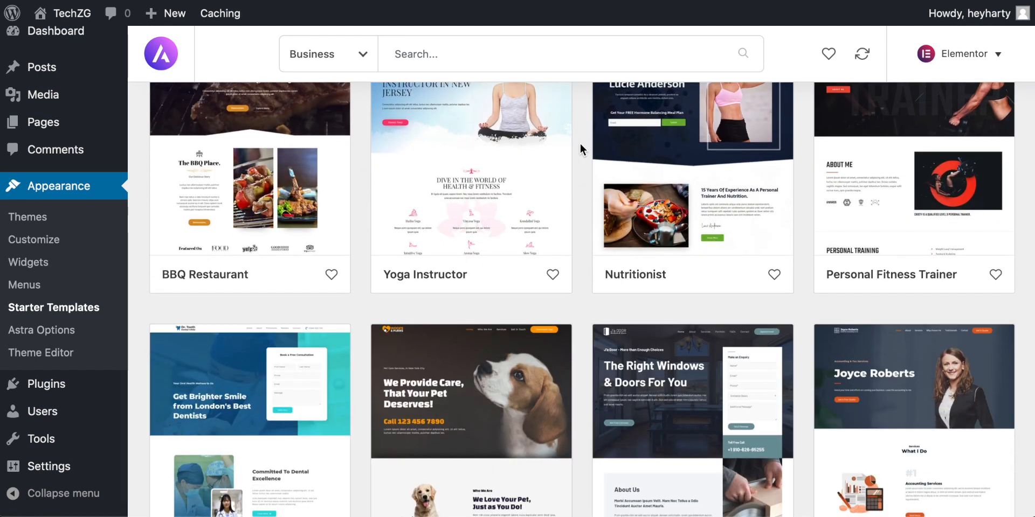
scroll(580, 144, "down", 9)
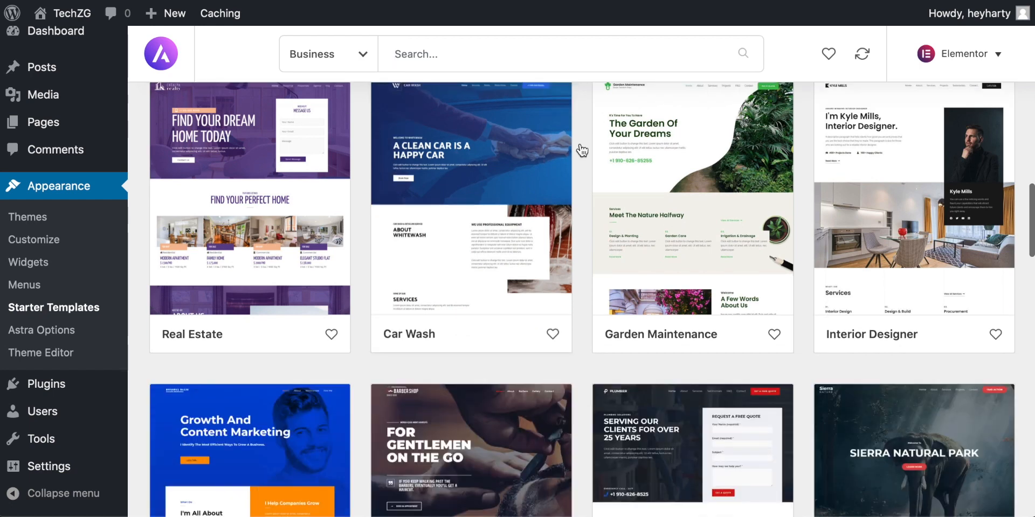
scroll(581, 150, "down", 3)
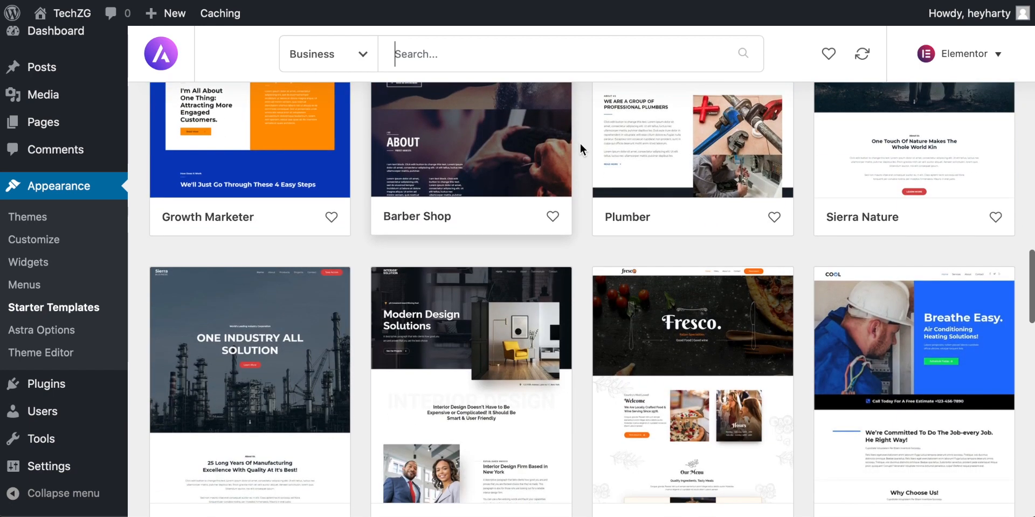
scroll(581, 150, "up", 5)
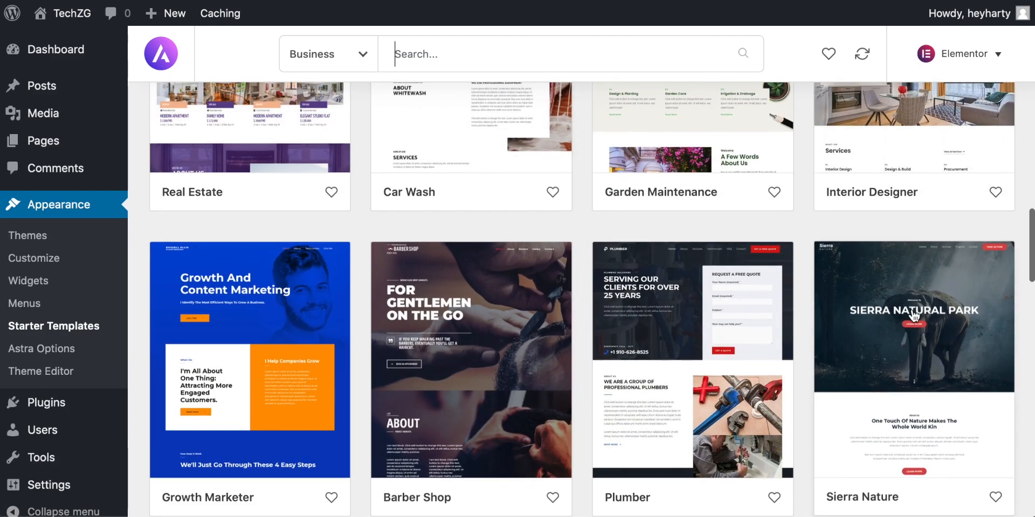
scroll(909, 315, "up", 2)
scroll(893, 216, "up", 2)
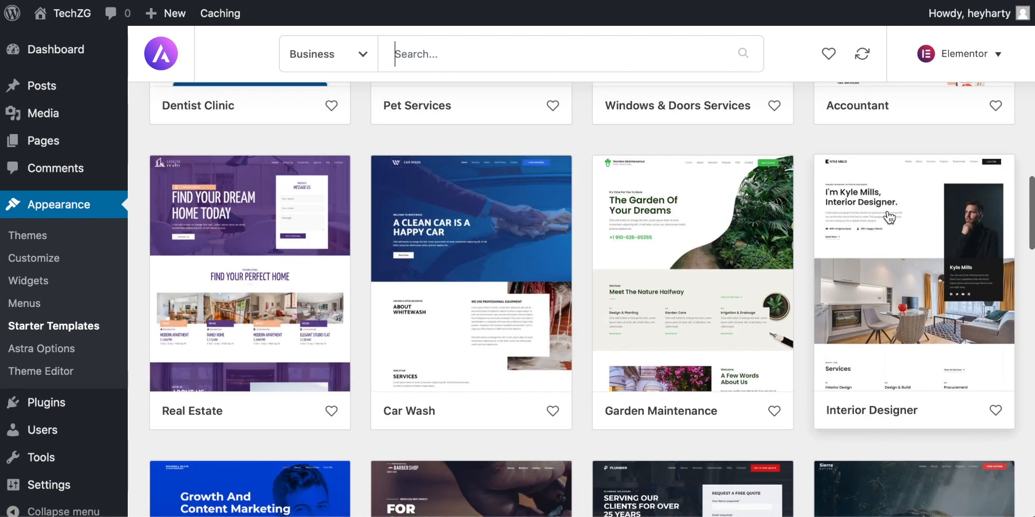
scroll(916, 270, "down", 3)
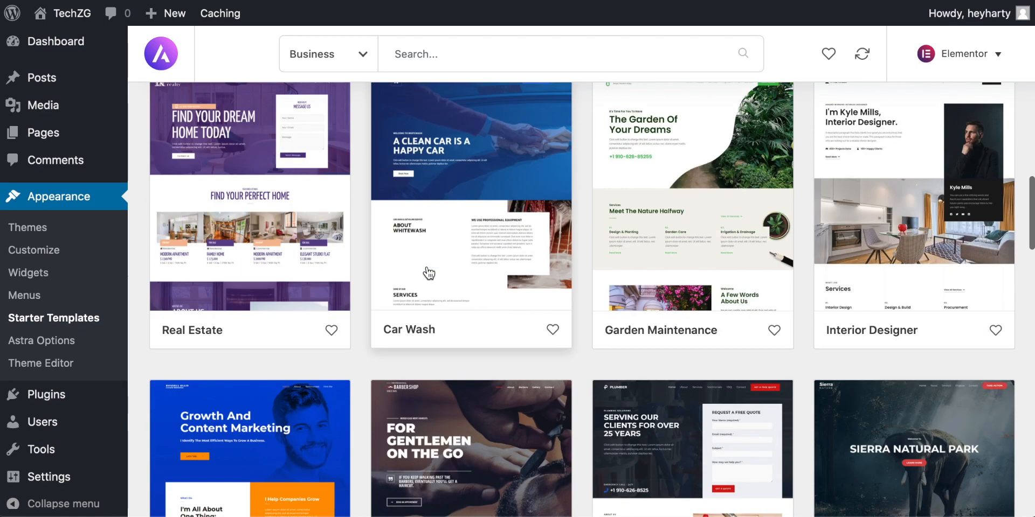
scroll(429, 273, "down", 3)
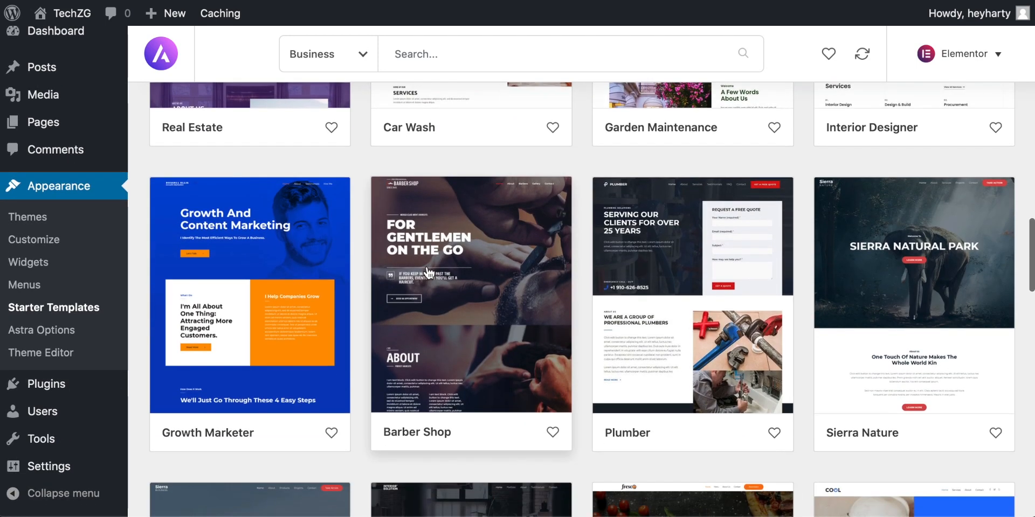
Step: Import the complete Barber Shop site after previewing its About page, with Delete Previously Imported Site enabled
left_click(458, 244)
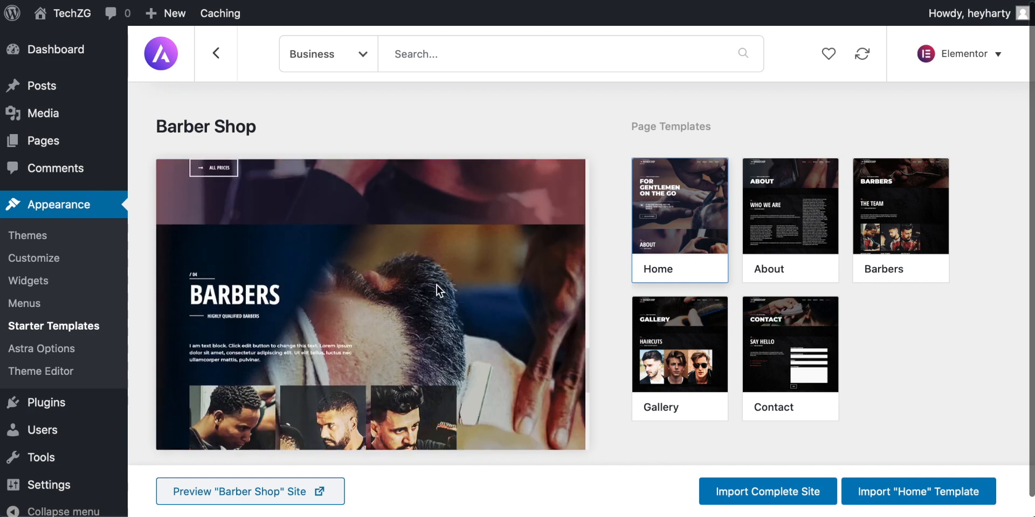
left_click(776, 214)
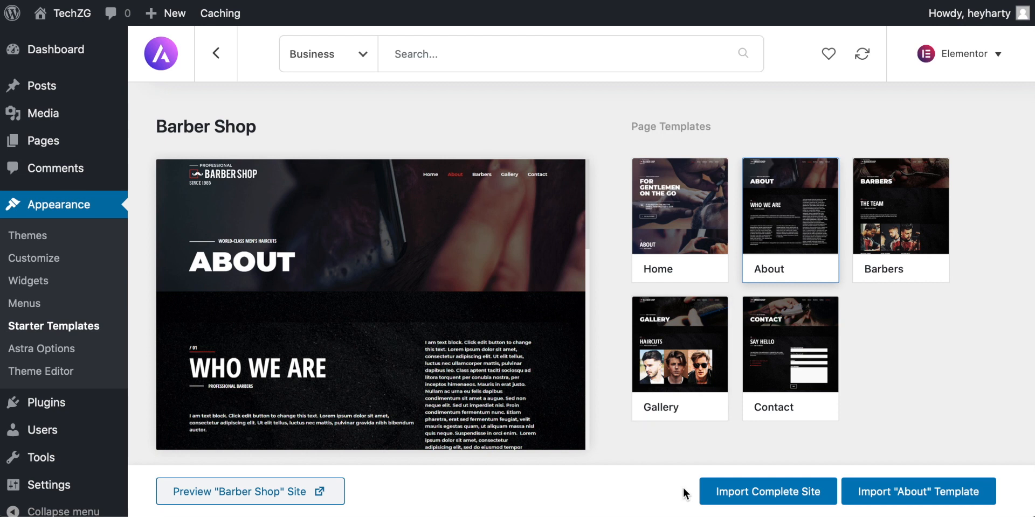
left_click(751, 493)
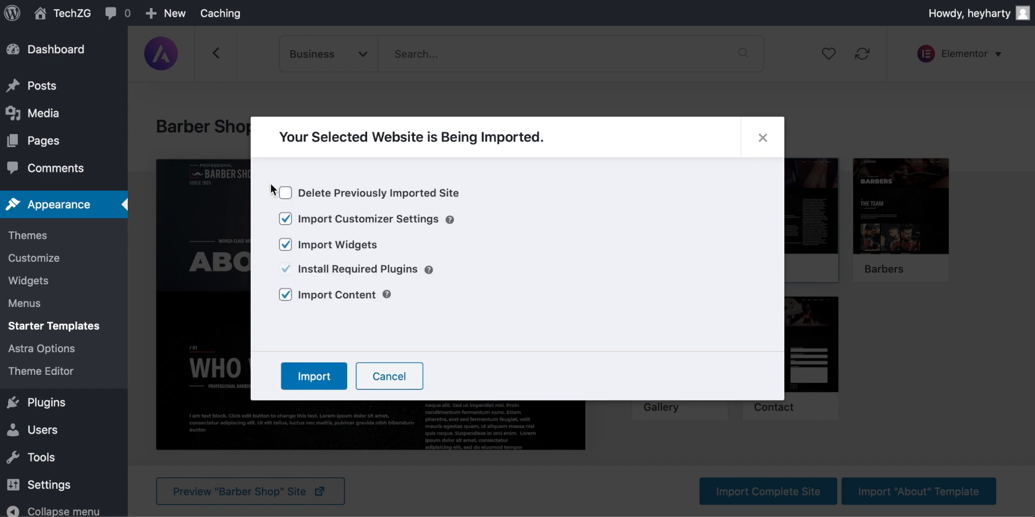
left_click(285, 193)
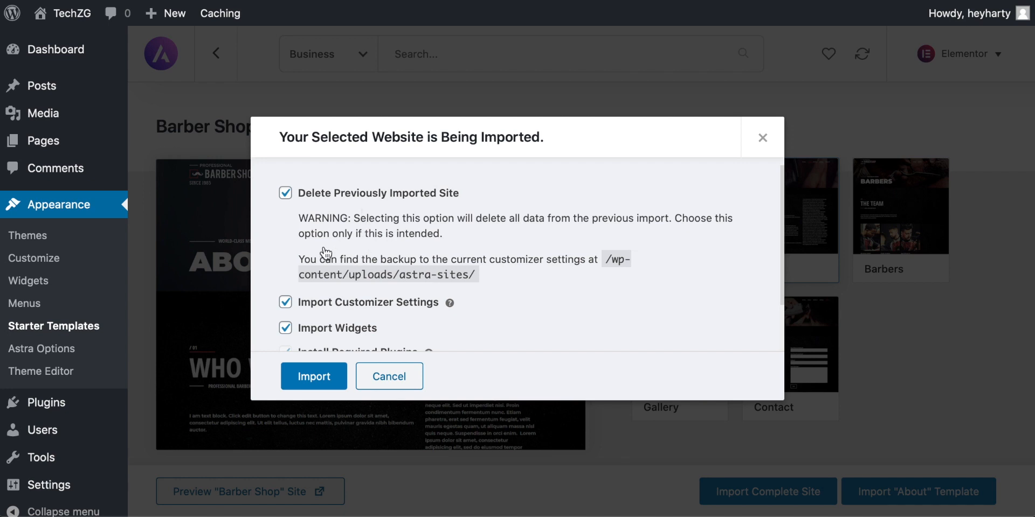
left_click(322, 384)
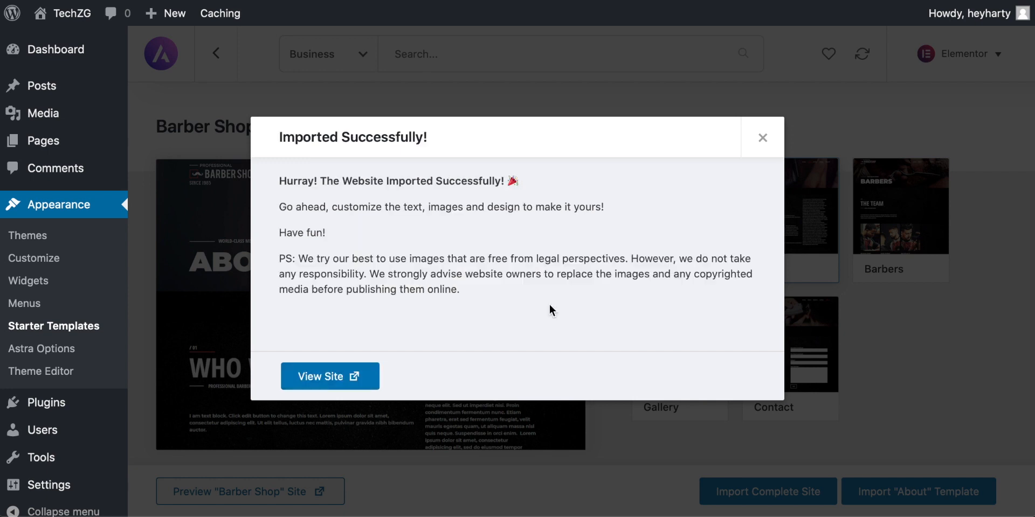
Step: View the imported site in its own browser tab and examine the front page
left_click(314, 378)
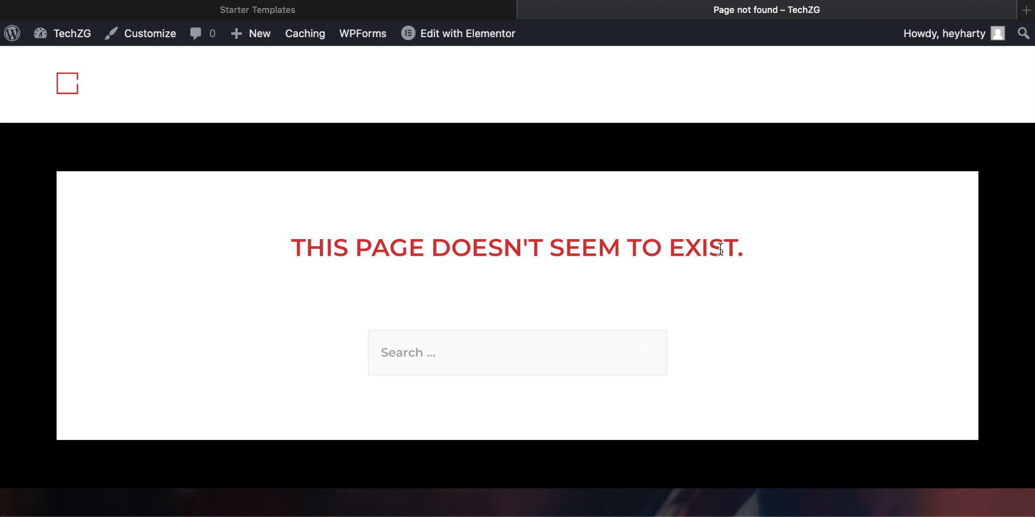
left_click_drag(749, 249, 298, 231)
left_click(408, 235)
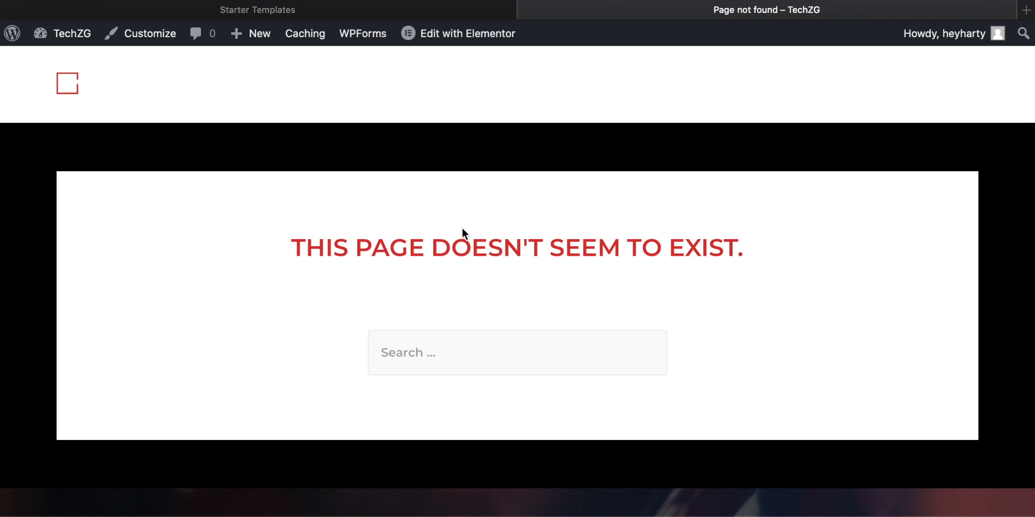
Step: Open the site in the Customizer, look over the front page and follow the site navigation to preview the Home page
left_click(140, 34)
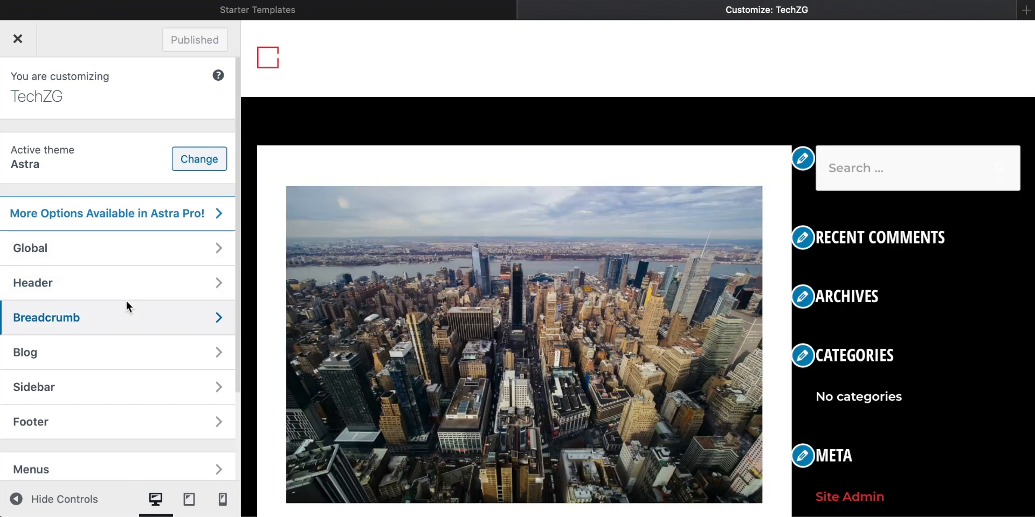
scroll(546, 228, "down", 8)
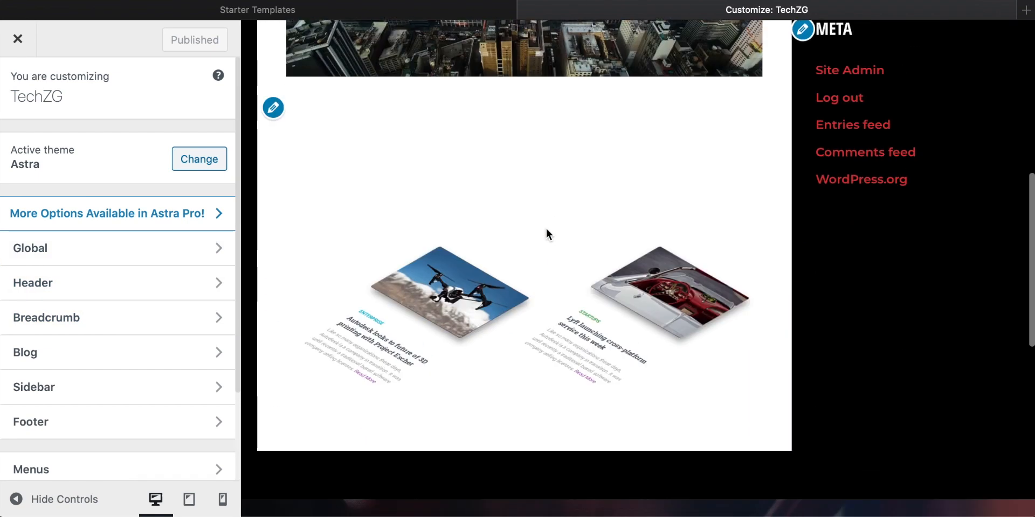
scroll(545, 228, "up", 6)
scroll(545, 228, "up", 2)
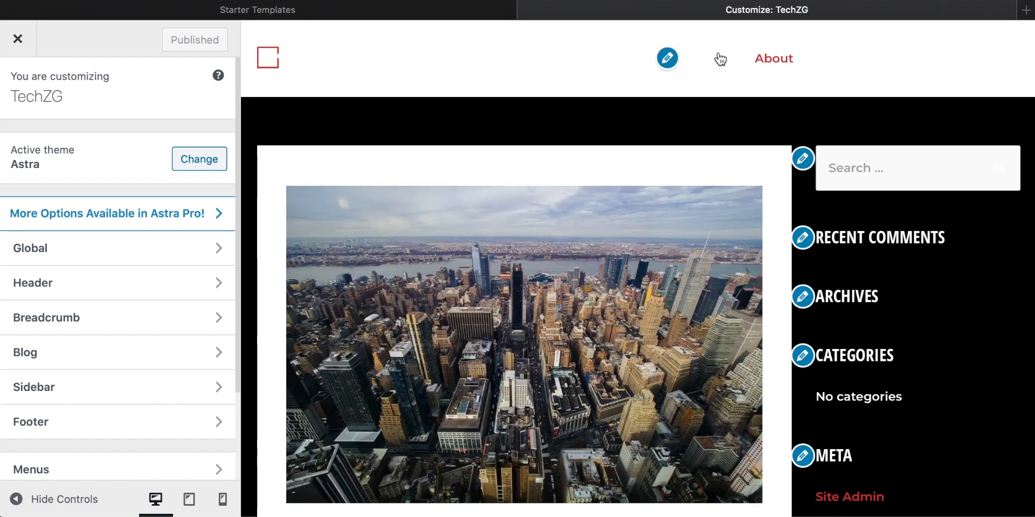
left_click(714, 61)
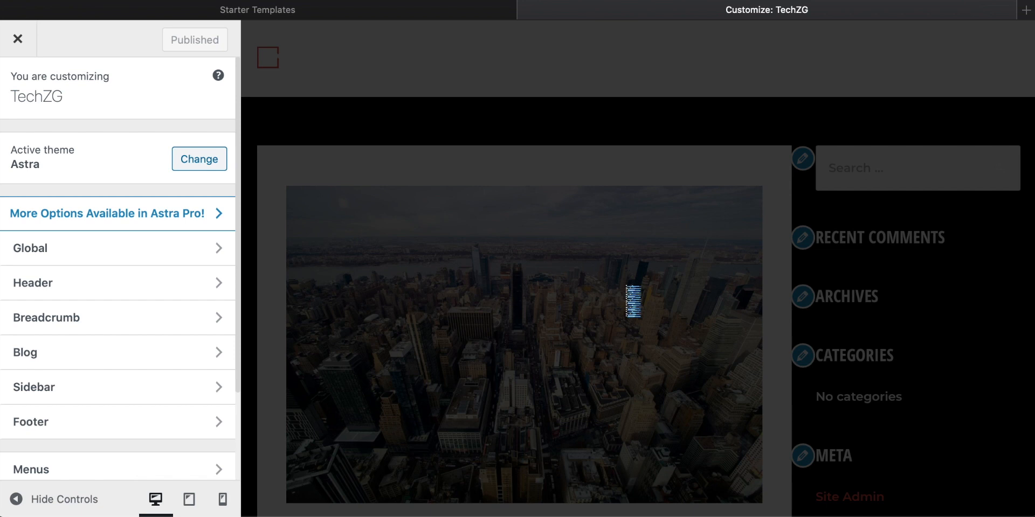
scroll(610, 286, "down", 10)
scroll(610, 286, "up", 10)
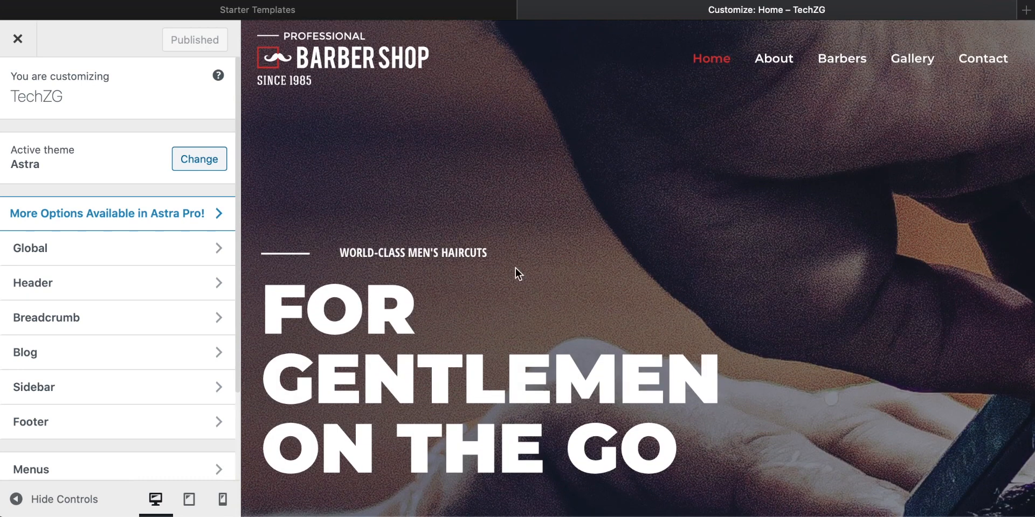
Step: In Homepage Settings, assign the Home page as the static homepage and publish the change
scroll(135, 288, "down", 2)
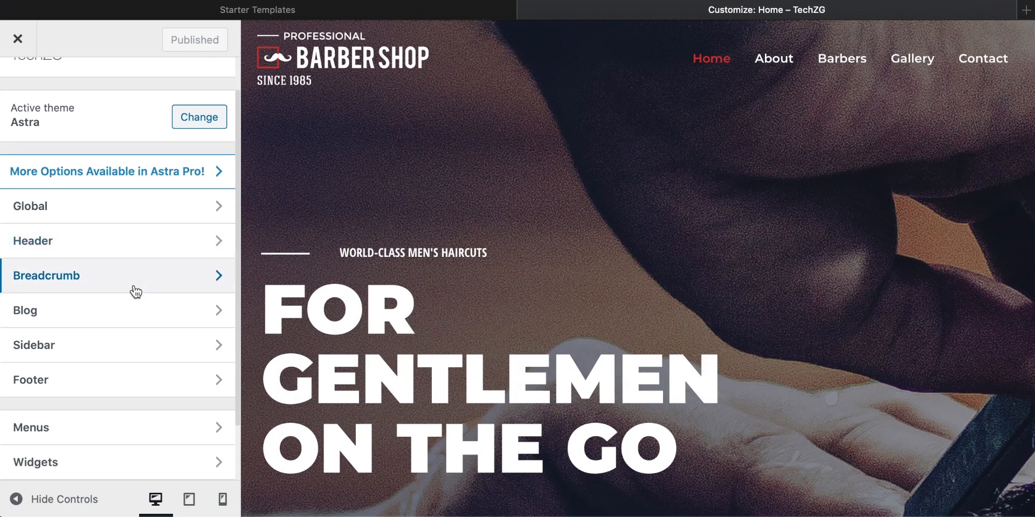
scroll(134, 291, "down", 3)
left_click(95, 432)
scroll(116, 262, "down", 1)
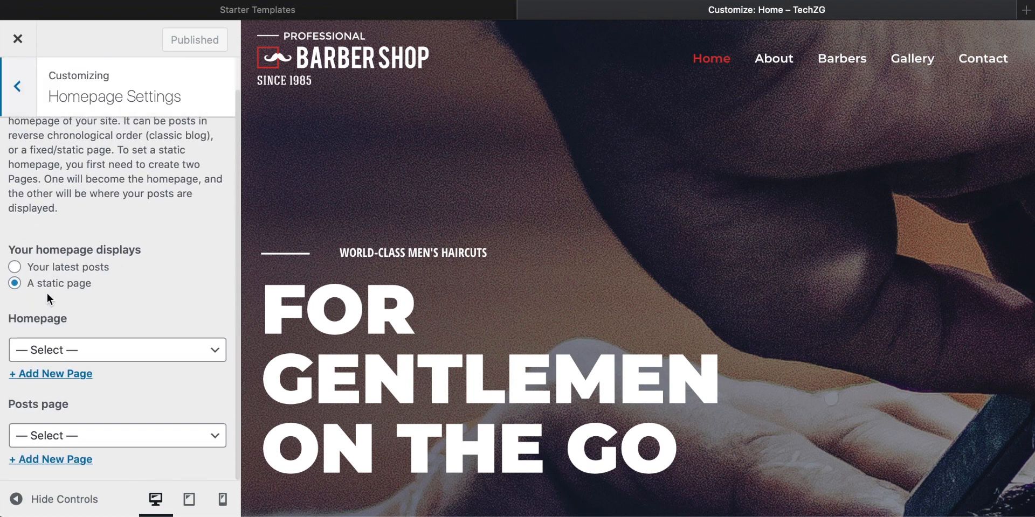
scroll(51, 295, "up", 1)
scroll(51, 295, "down", 1)
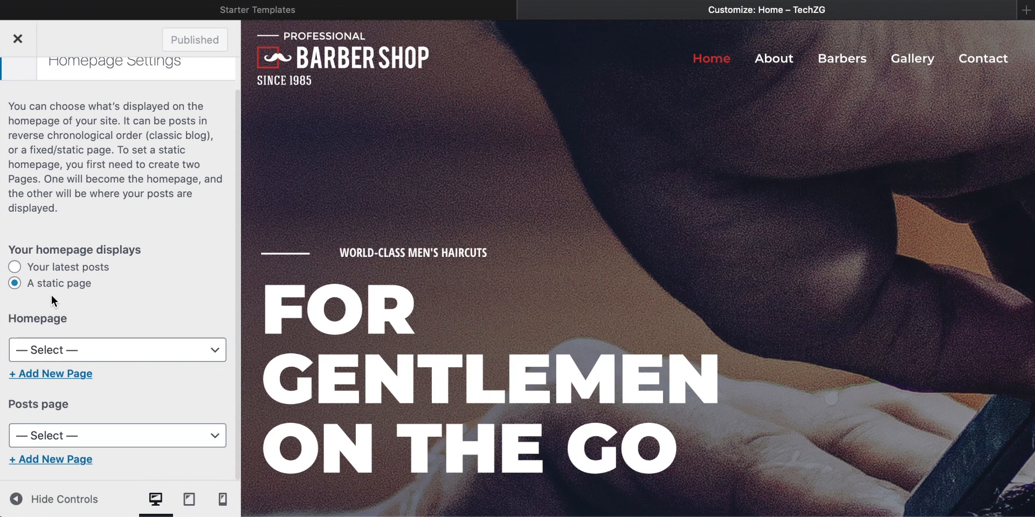
left_click(74, 352)
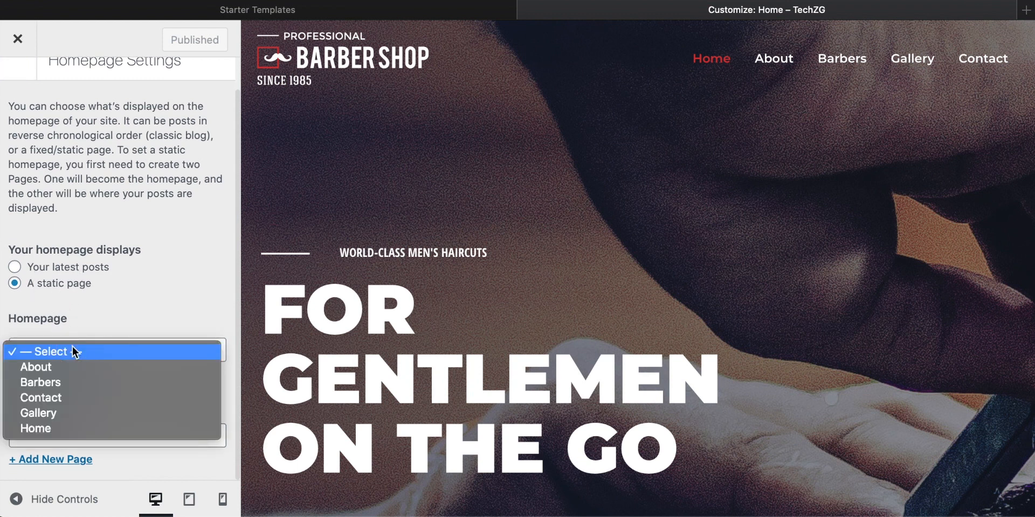
left_click(50, 426)
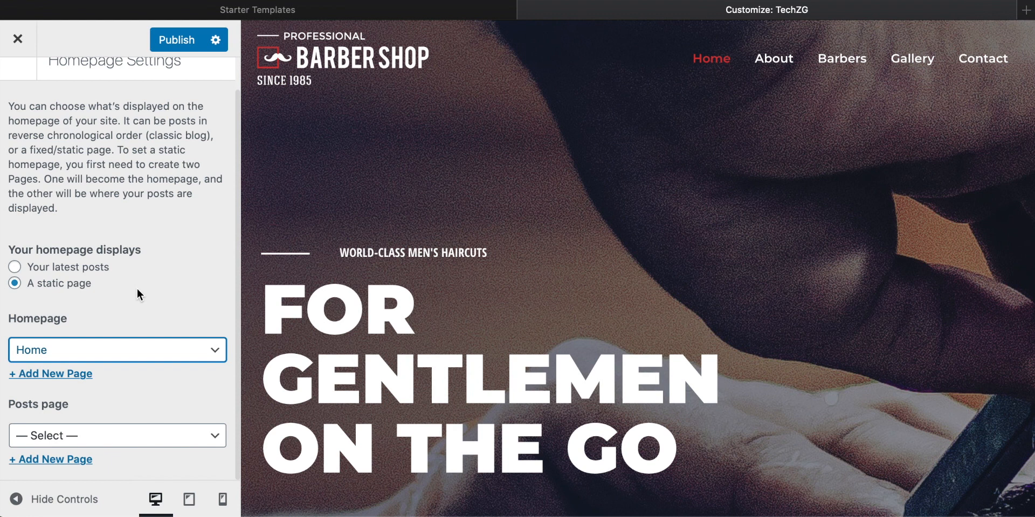
left_click(109, 353)
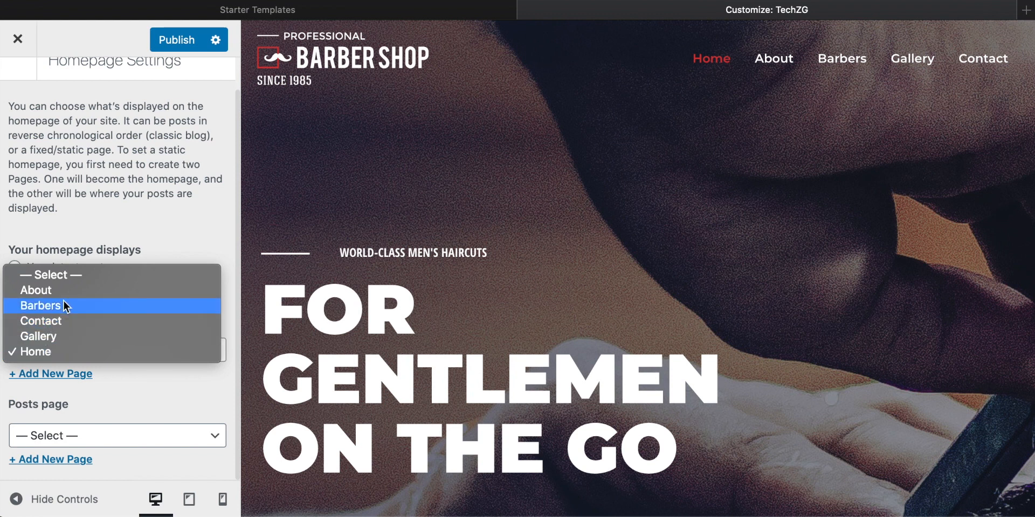
left_click(40, 352)
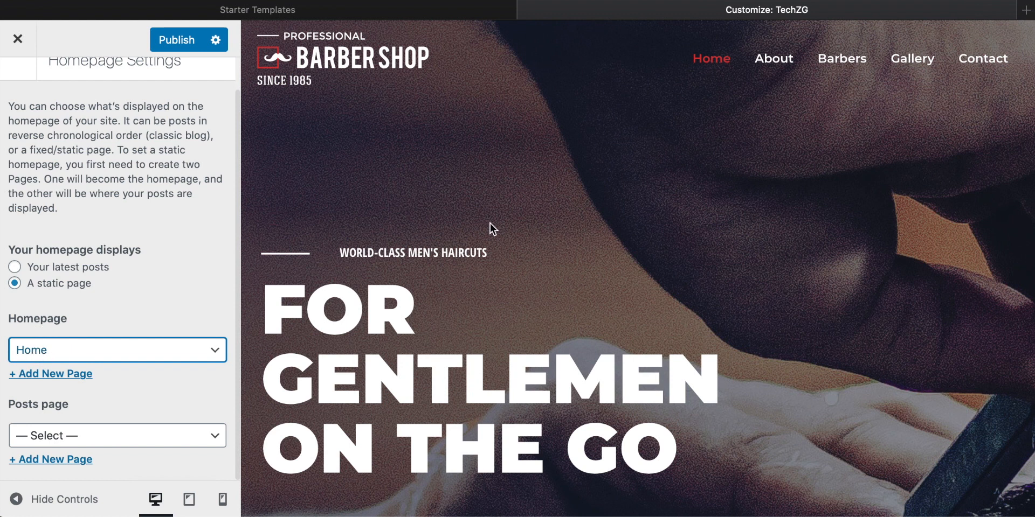
scroll(118, 318, "up", 1)
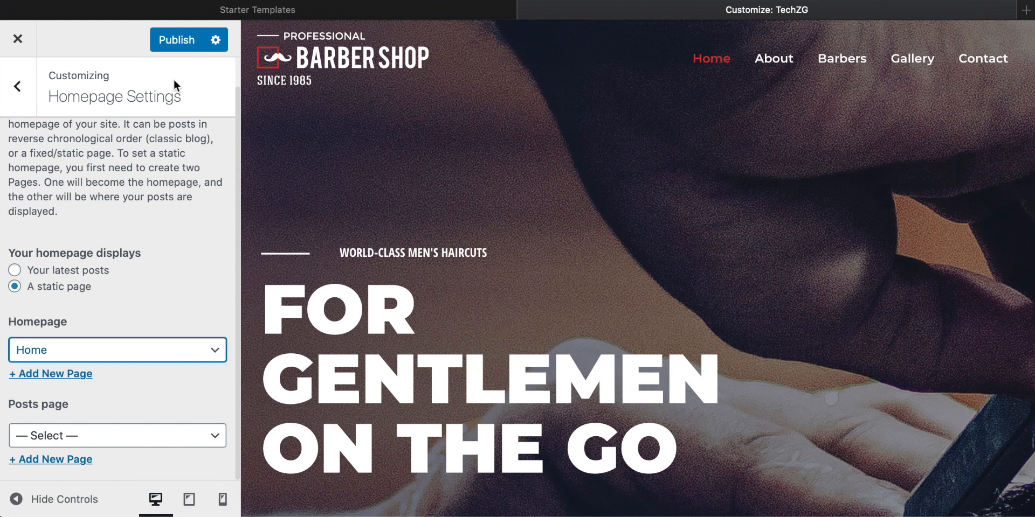
left_click(191, 47)
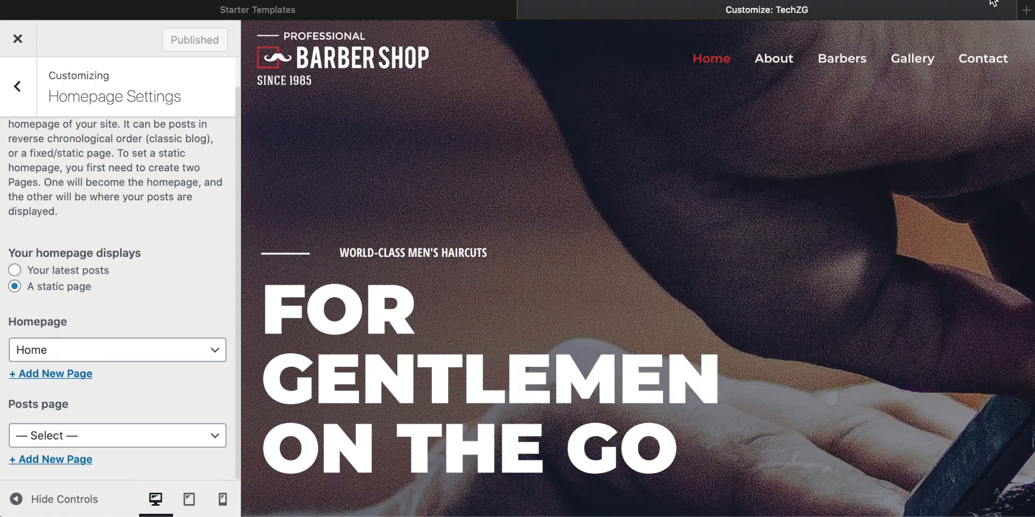
Step: Load techzg.co in a new browser tab to check the live homepage, and return to the Customizer
left_click(1023, 9)
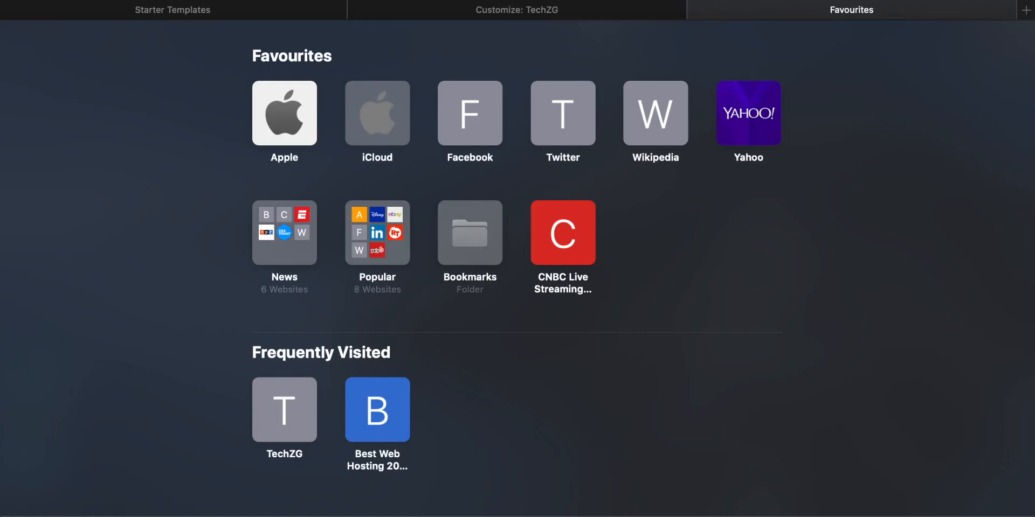
type("techz")
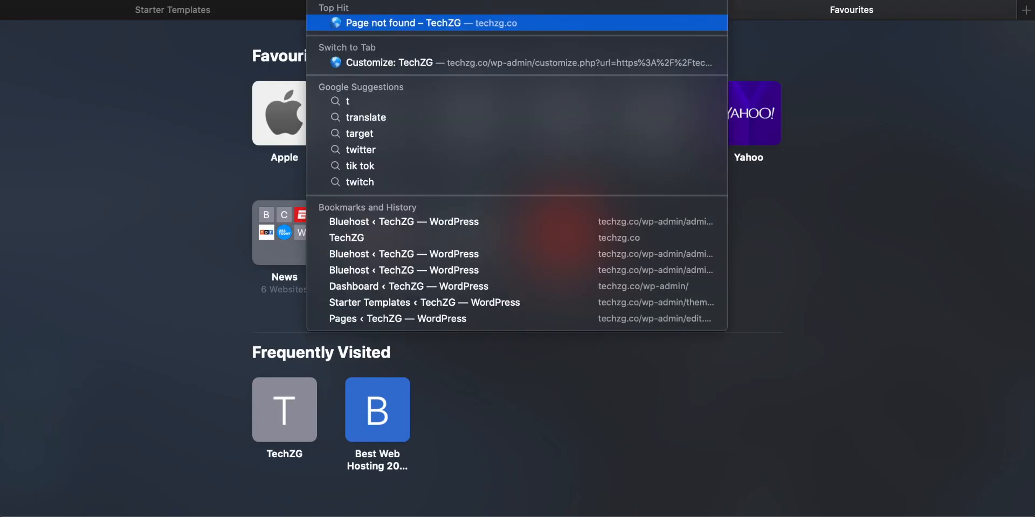
type("g.")
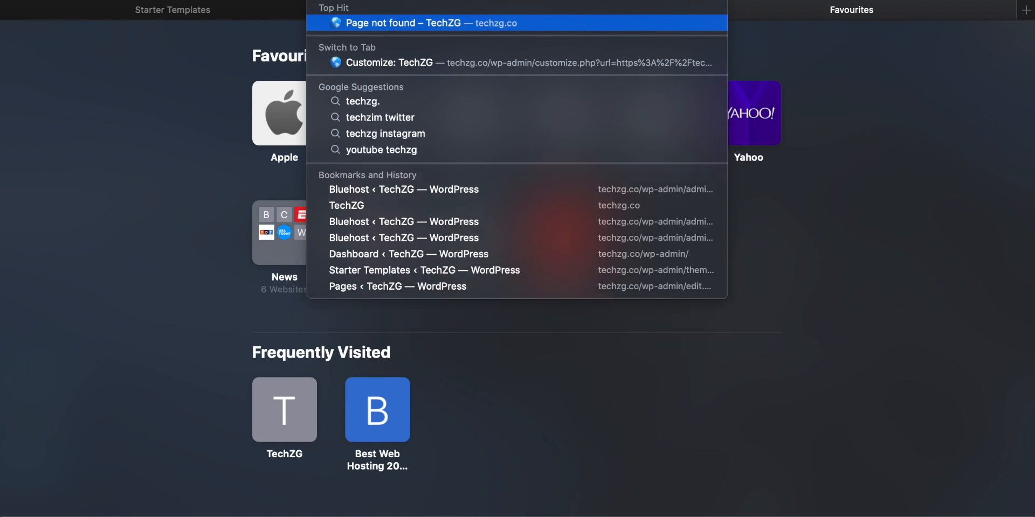
type("co")
key("Return")
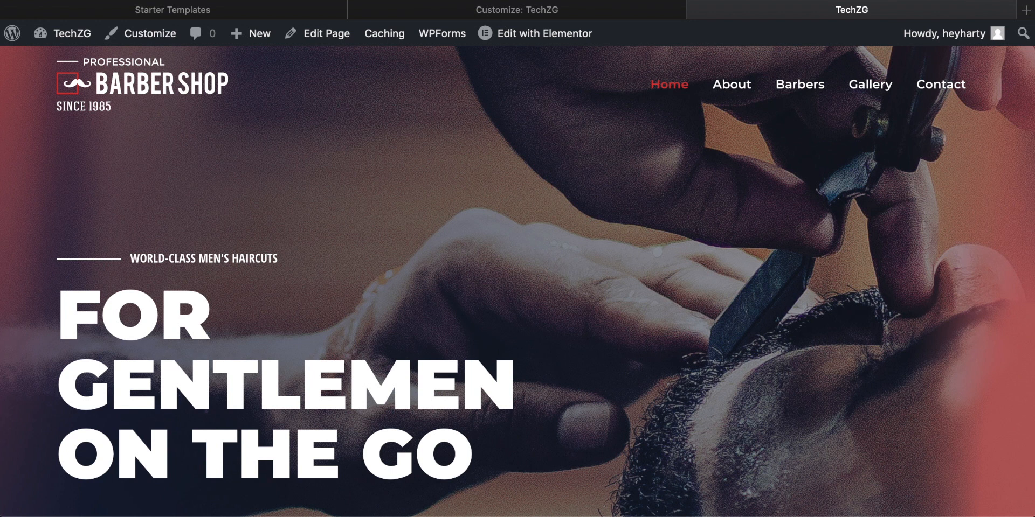
left_click(517, 12)
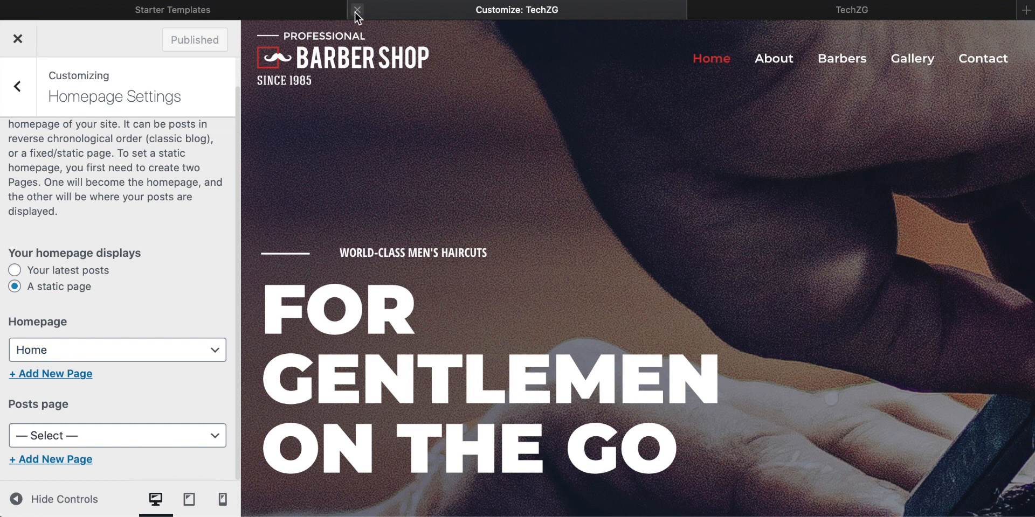
Step: Close the Customizer's browser tab and bring up the live TechZG homepage
left_click(358, 12)
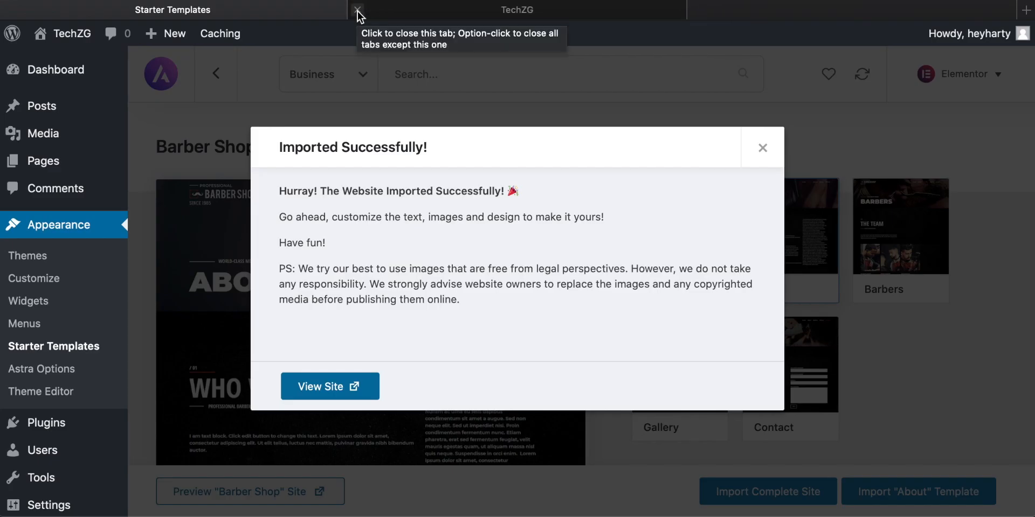
left_click(454, 10)
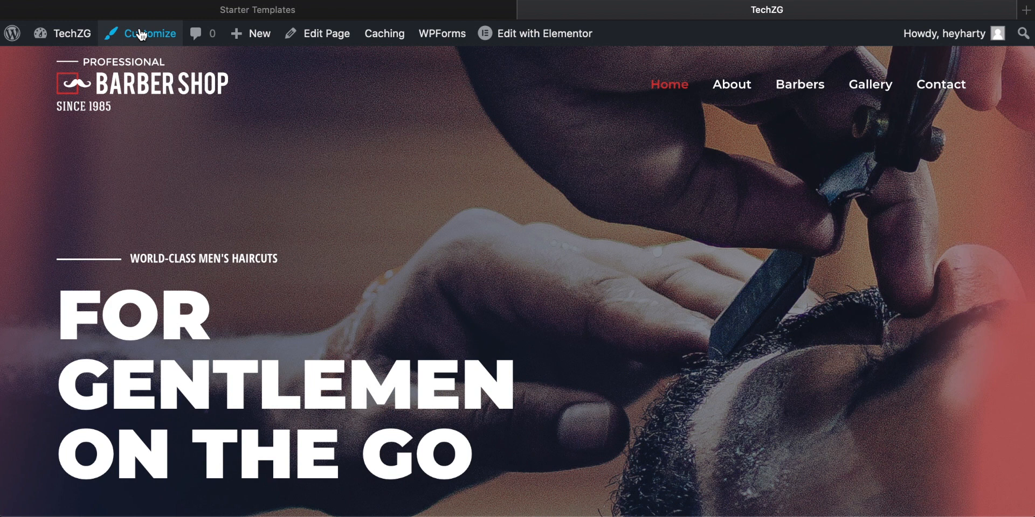
Step: Examine the live homepage from the hero area through the About, Services and Pricing sections, including the appointment link
mouse_move(522, 35)
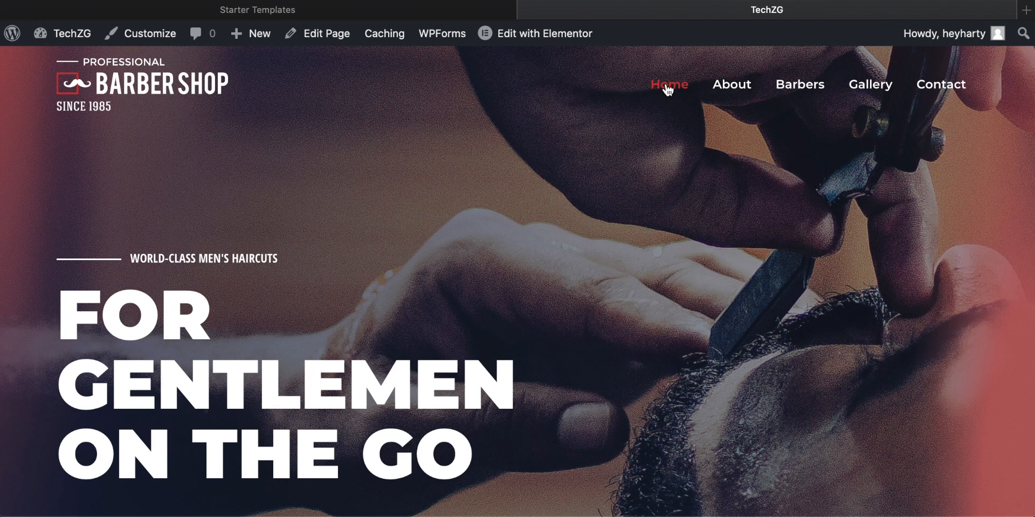
scroll(287, 240, "down", 5)
scroll(285, 241, "up", 3)
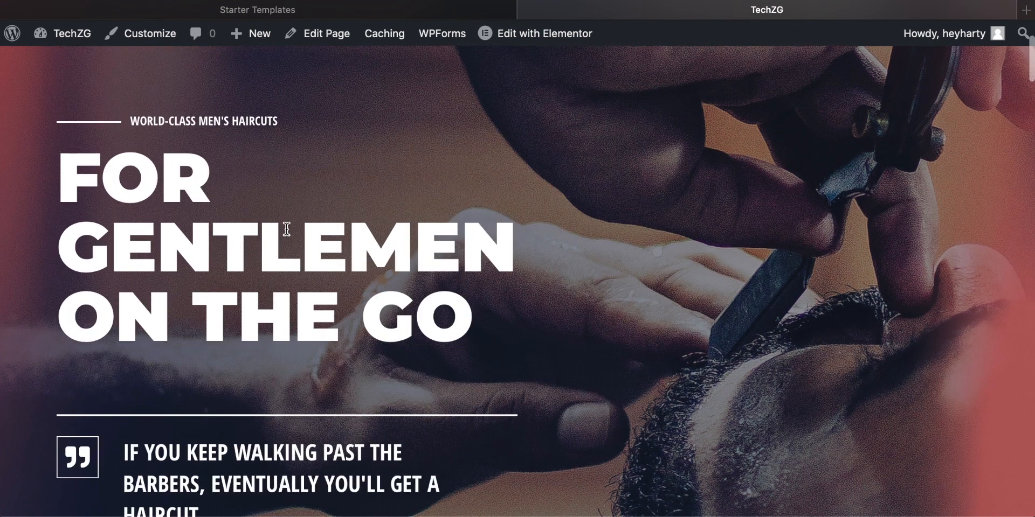
scroll(234, 232, "down", 10)
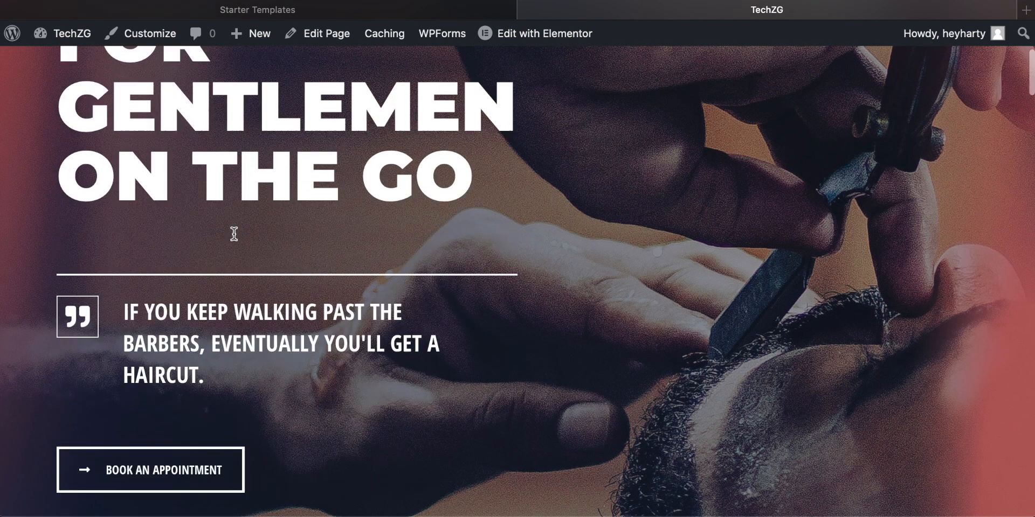
scroll(234, 234, "down", 12)
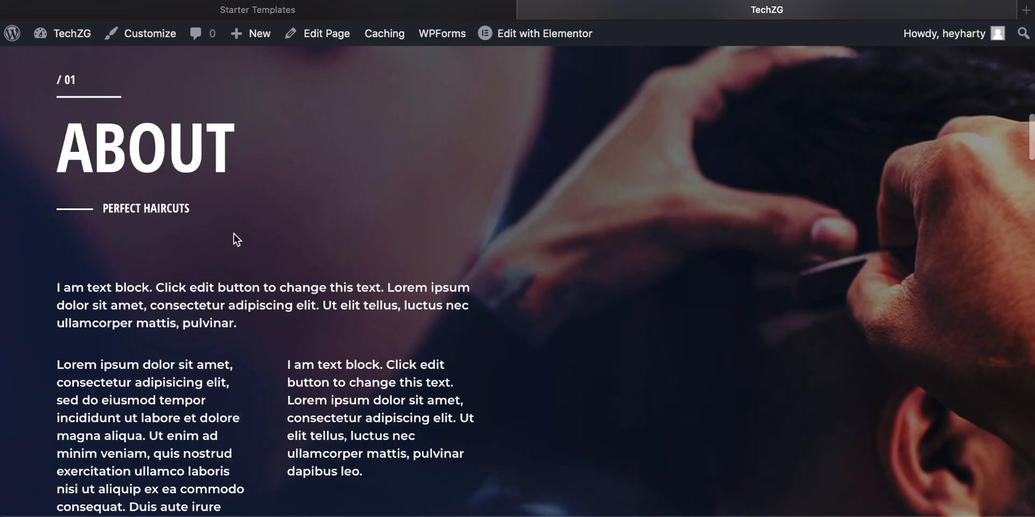
scroll(234, 233, "down", 6)
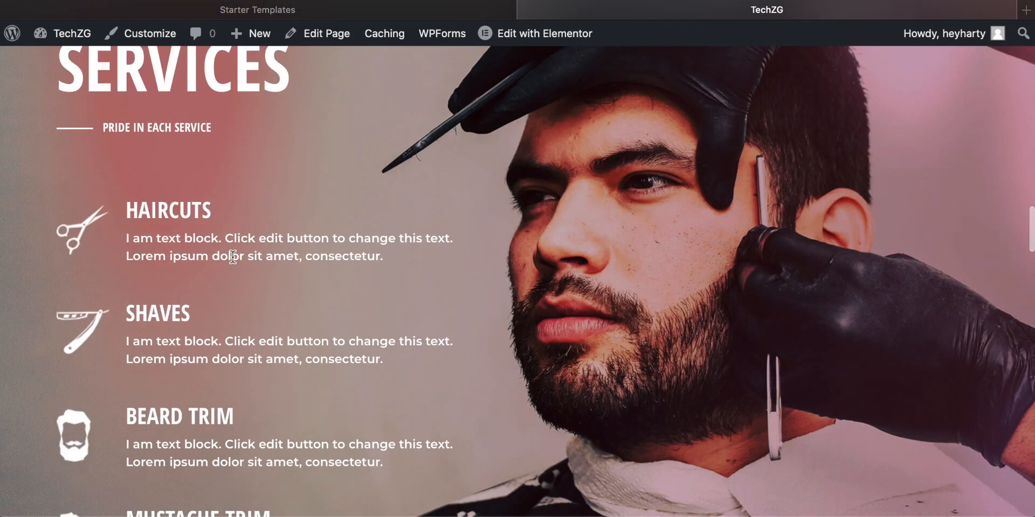
scroll(232, 257, "down", 1)
scroll(236, 264, "up", 3)
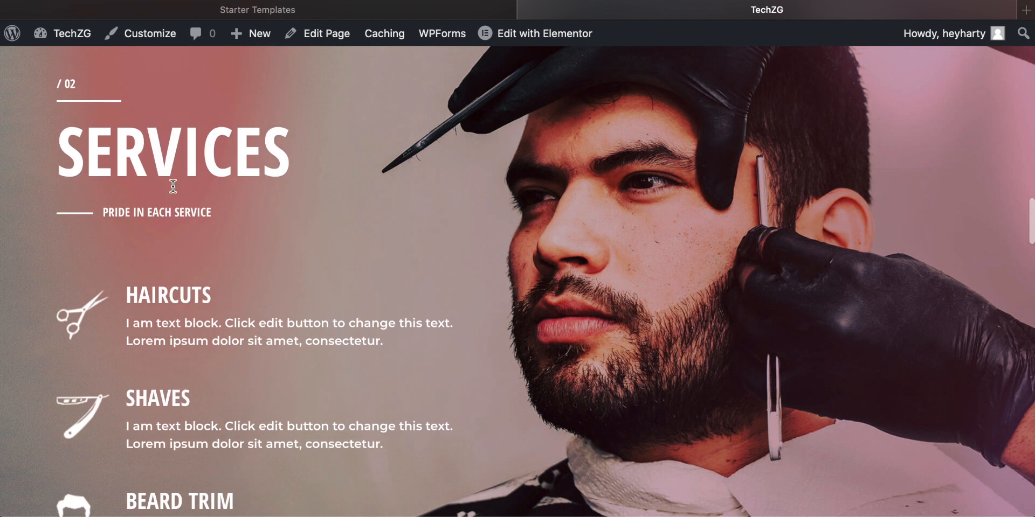
scroll(173, 186, "down", 2)
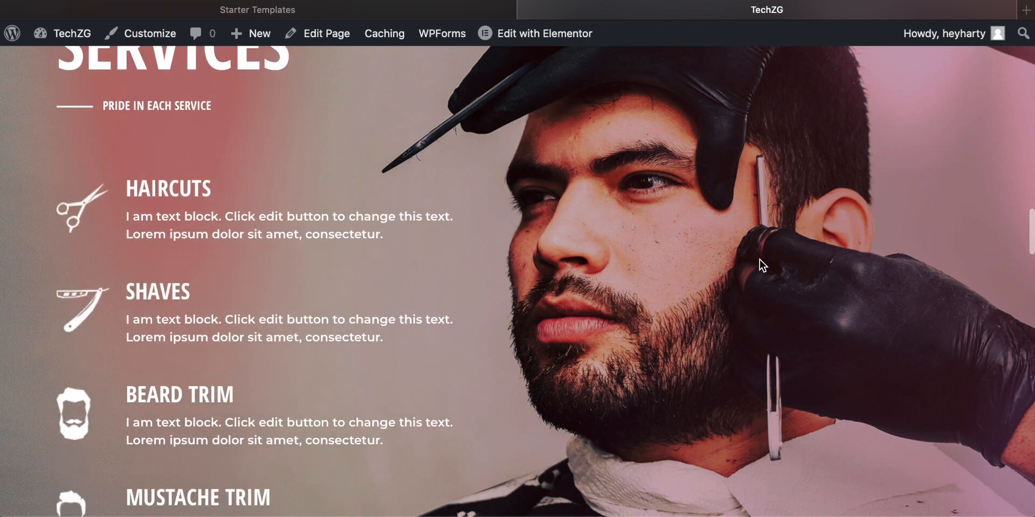
scroll(151, 241, "down", 10)
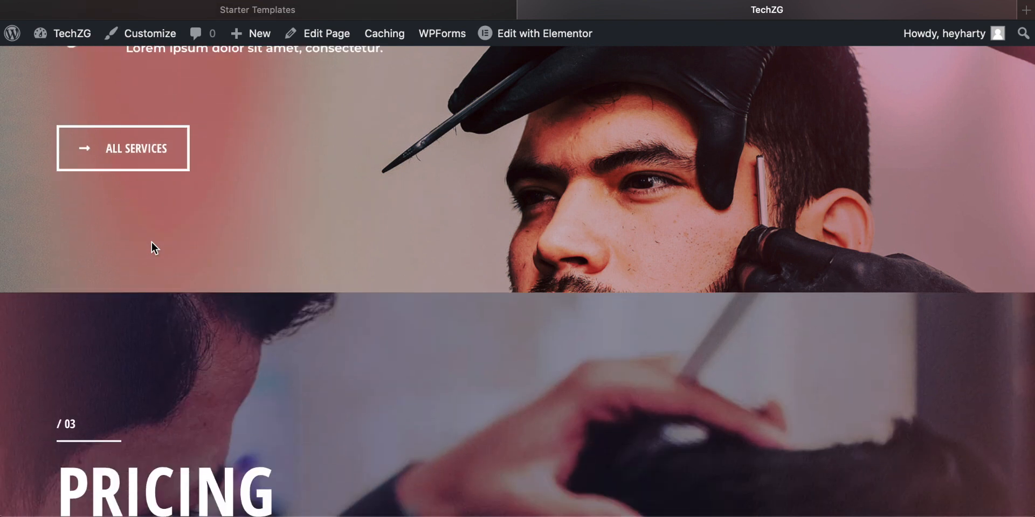
scroll(321, 211, "down", 8)
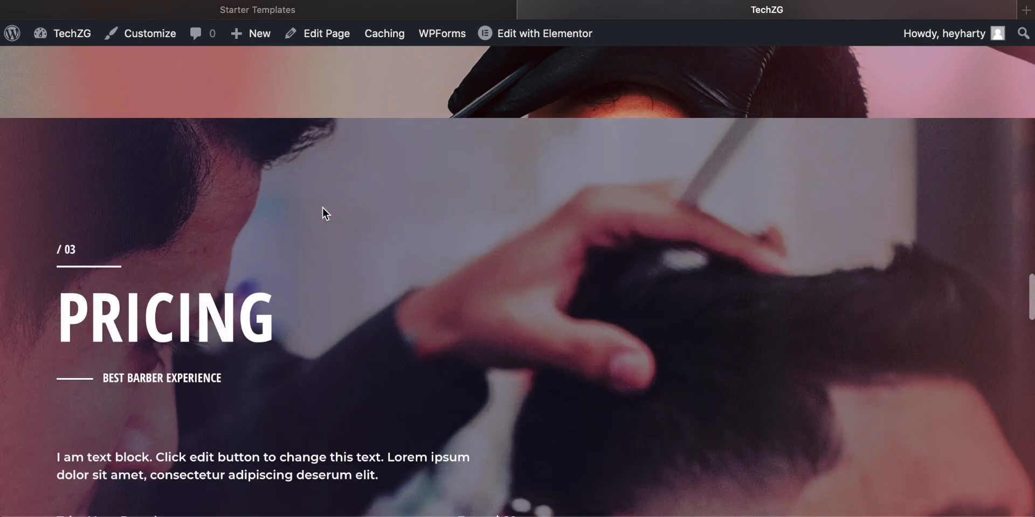
scroll(322, 211, "up", 15)
scroll(322, 212, "up", 10)
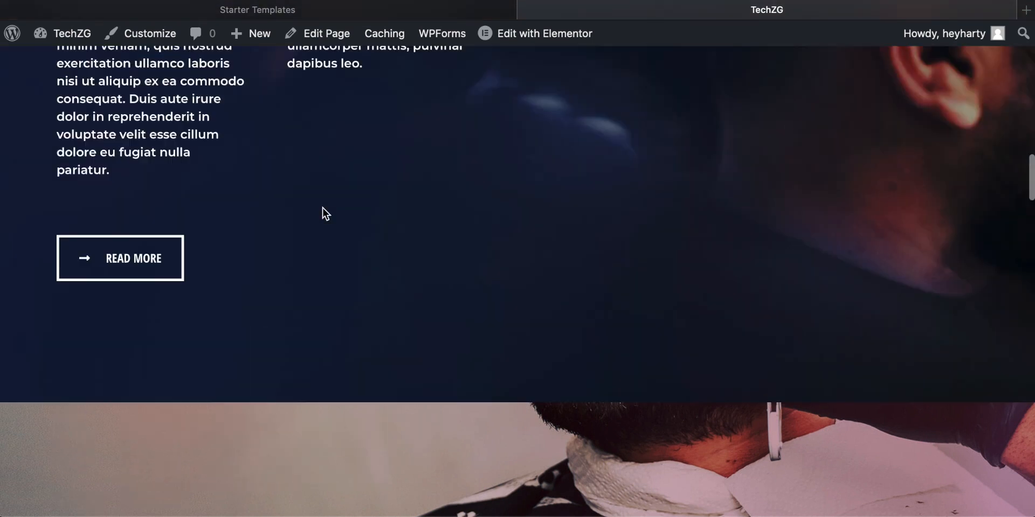
scroll(139, 319, "up", 4)
scroll(138, 322, "up", 10)
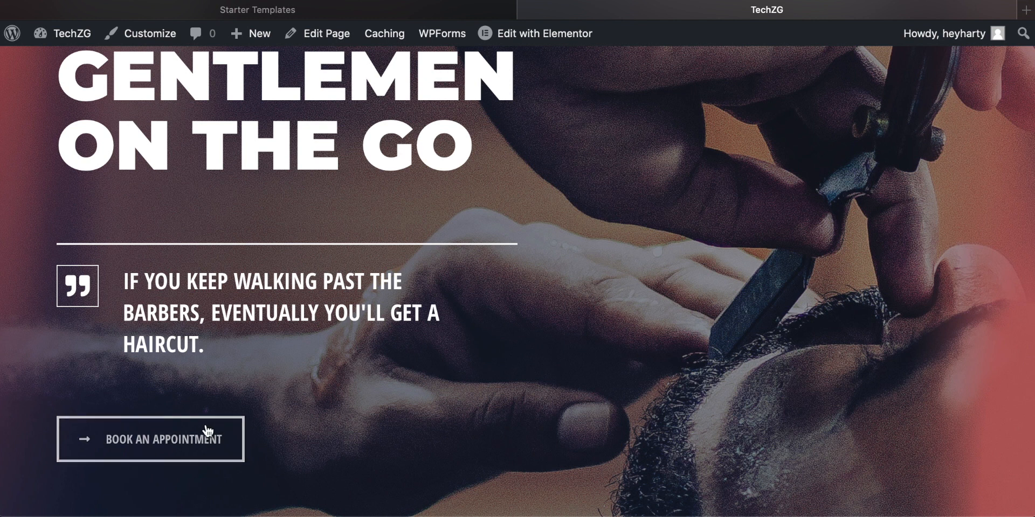
scroll(358, 429, "up", 2)
scroll(227, 464, "down", 2)
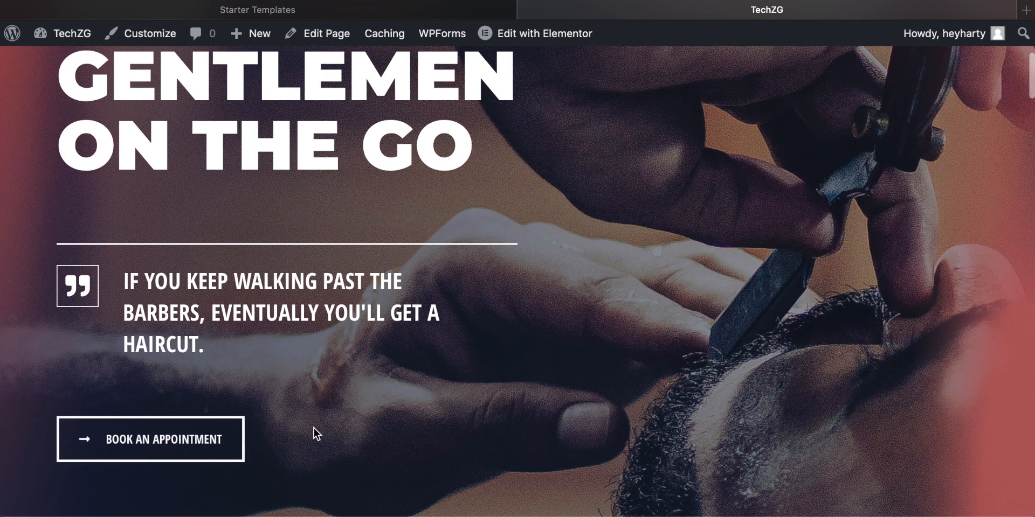
scroll(313, 430, "up", 5)
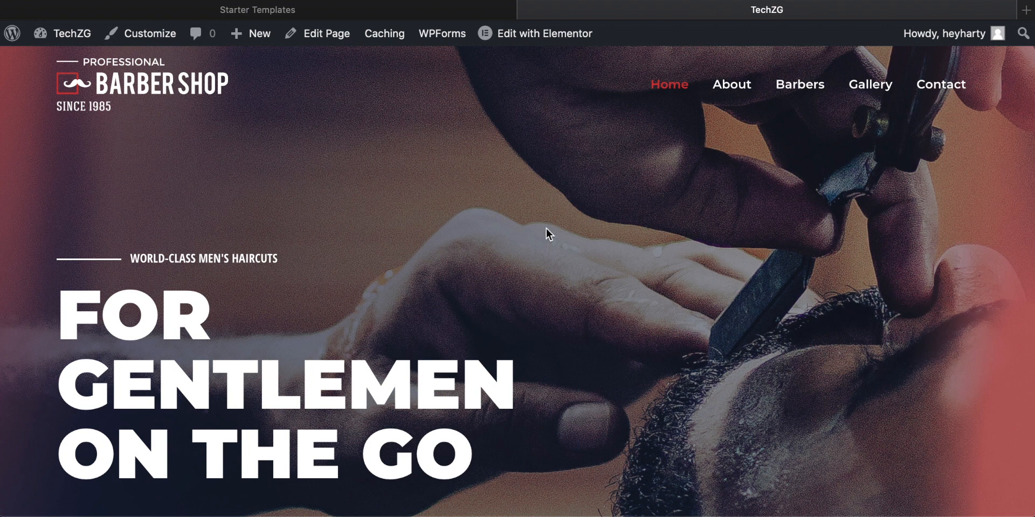
Step: Open the Home page for editing in Elementor and look over its hero section
left_click(523, 37)
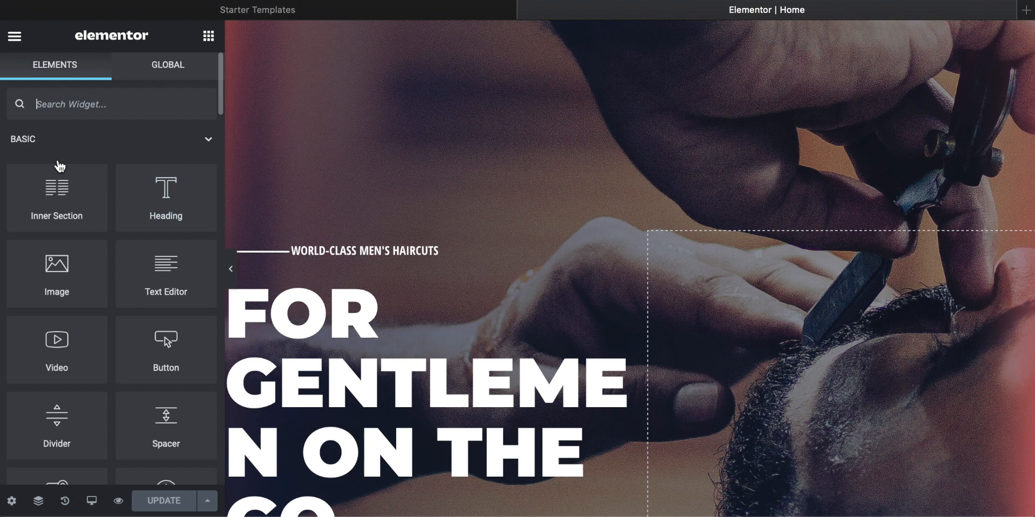
scroll(407, 257, "down", 5)
scroll(406, 257, "up", 2)
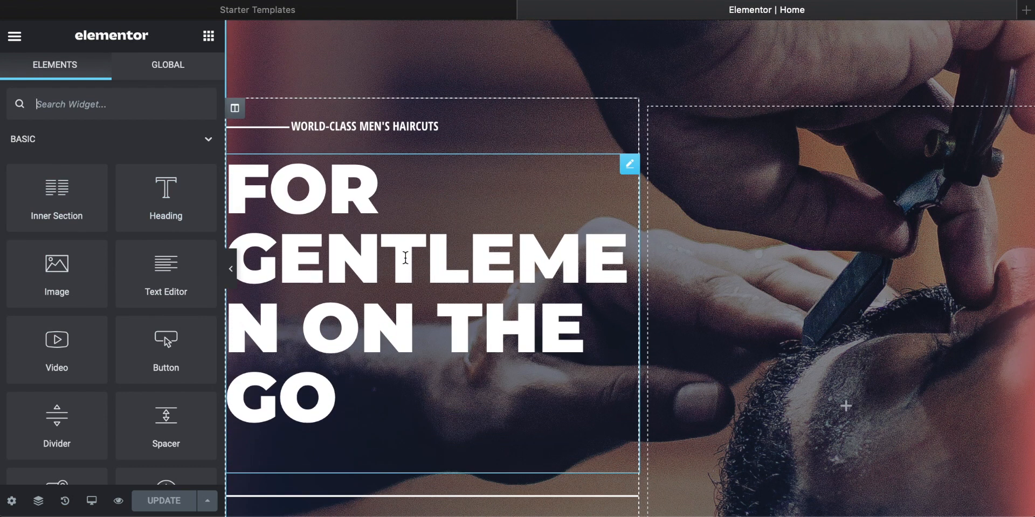
scroll(405, 257, "up", 3)
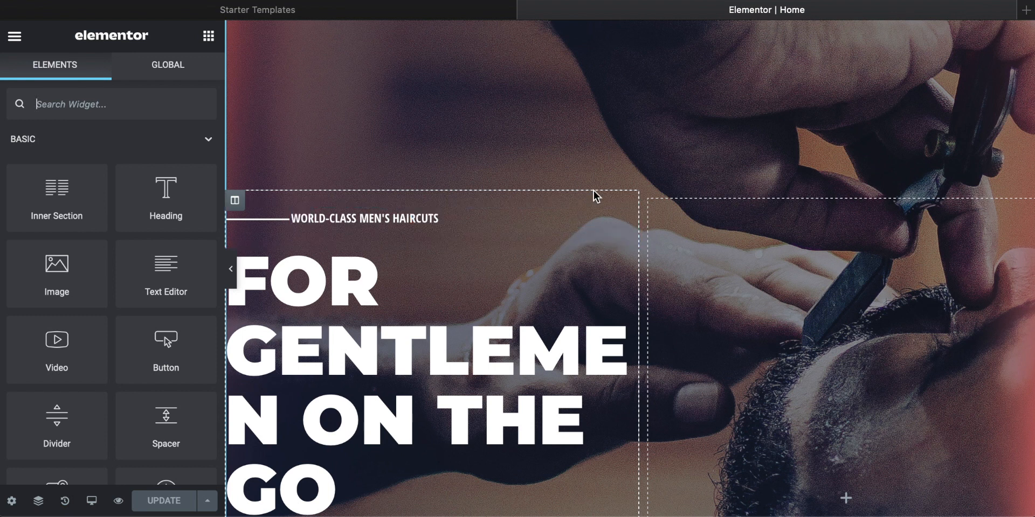
scroll(490, 293, "down", 6)
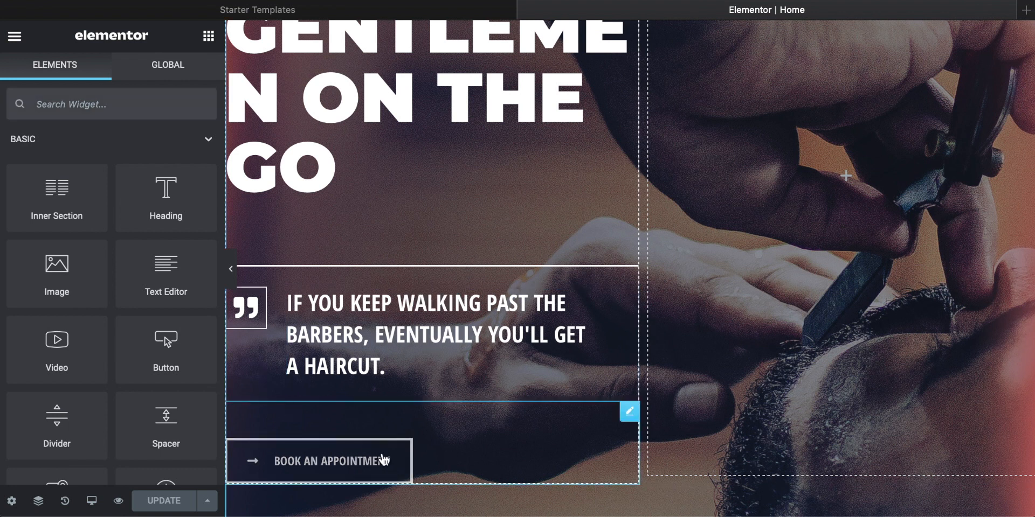
Step: Preview the Home page in the 360px mobile layout and examine its hero and About sections
left_click(91, 504)
left_click(49, 468)
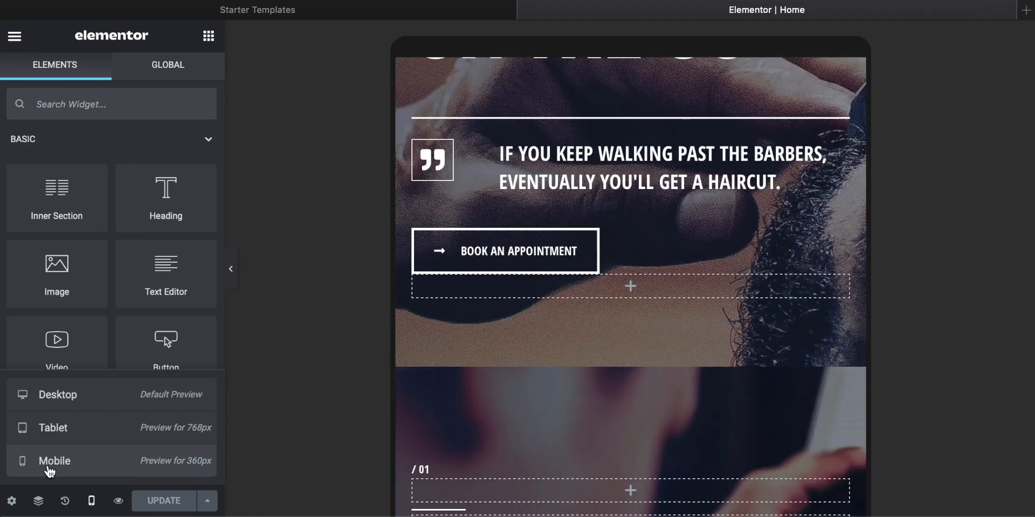
scroll(790, 292, "down", 3)
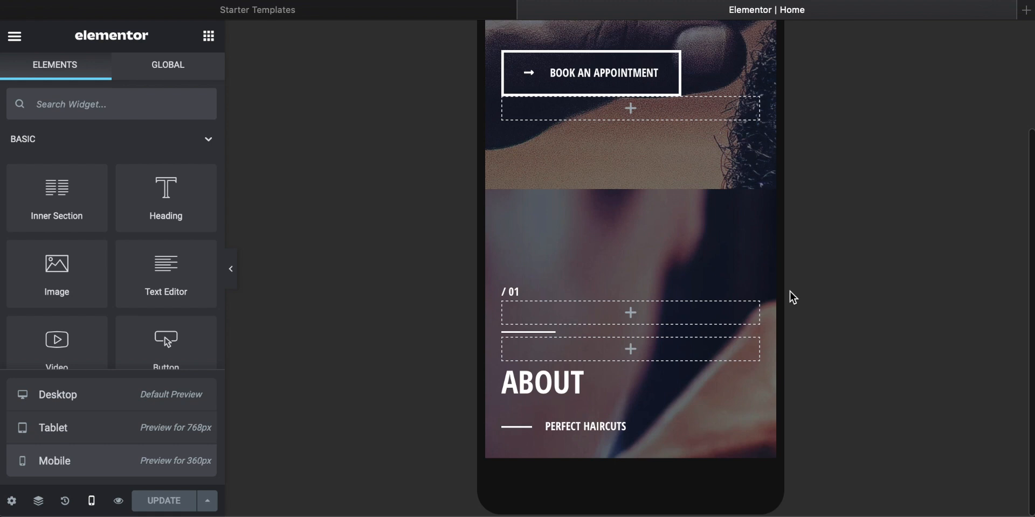
scroll(790, 291, "up", 3)
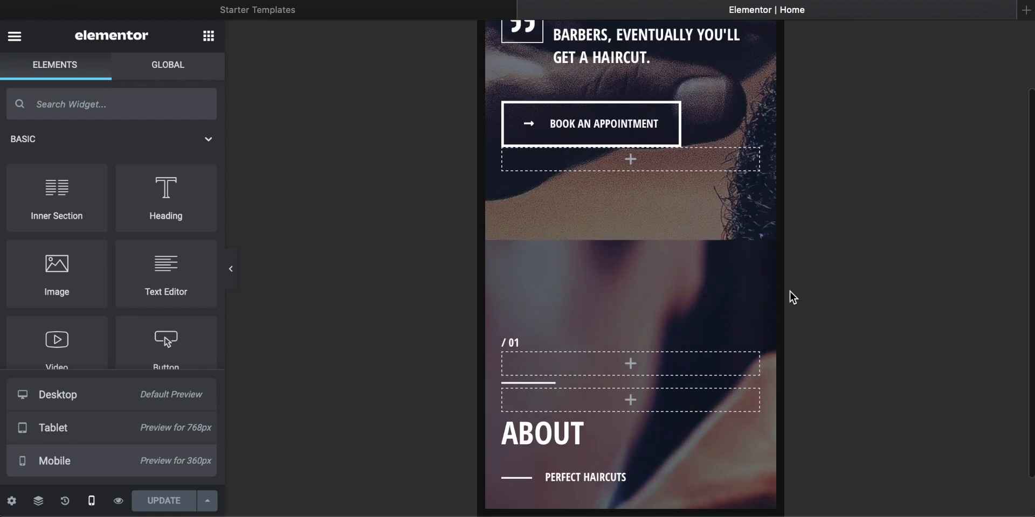
scroll(790, 291, "down", 3)
scroll(790, 291, "up", 3)
scroll(634, 260, "up", 3)
scroll(634, 260, "up", 4)
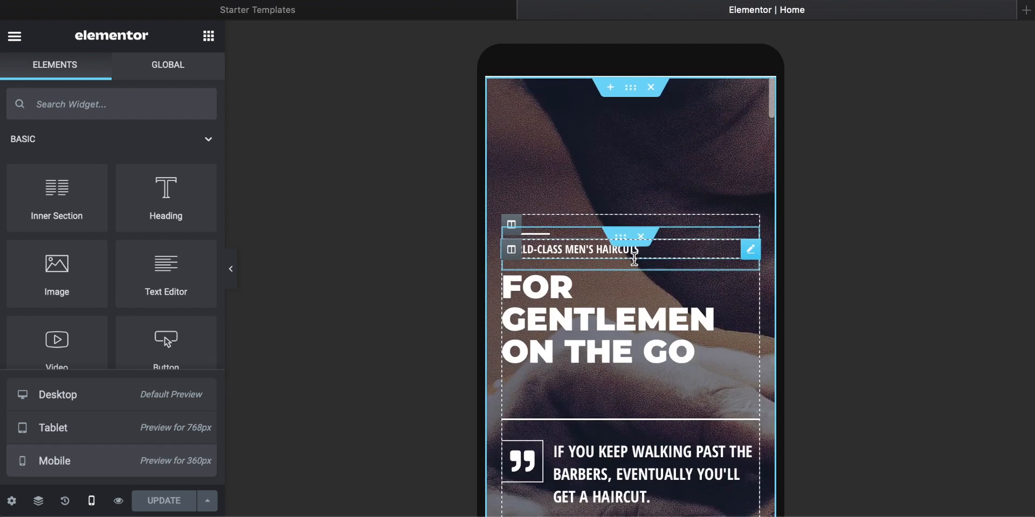
Step: Return to the default desktop preview and look over the hero section
left_click(65, 403)
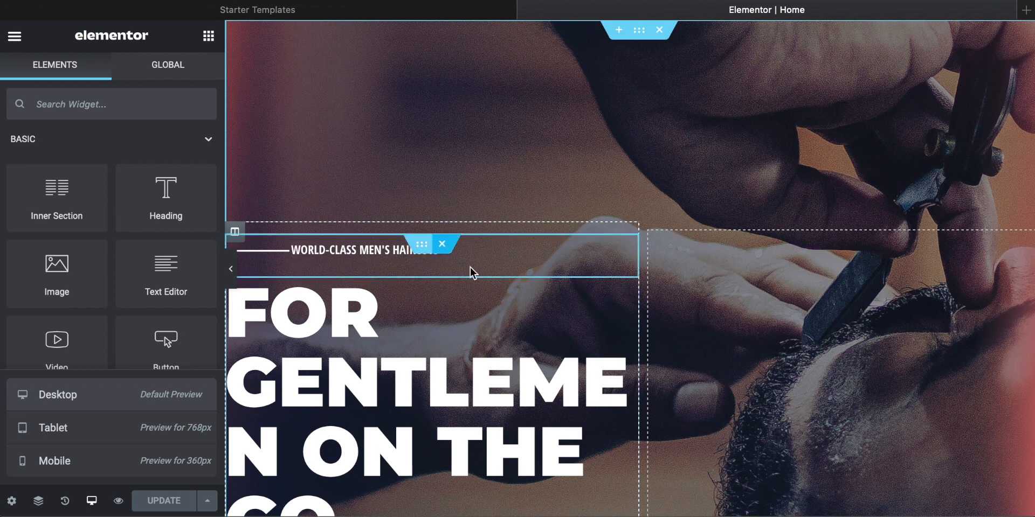
scroll(767, 282, "down", 7)
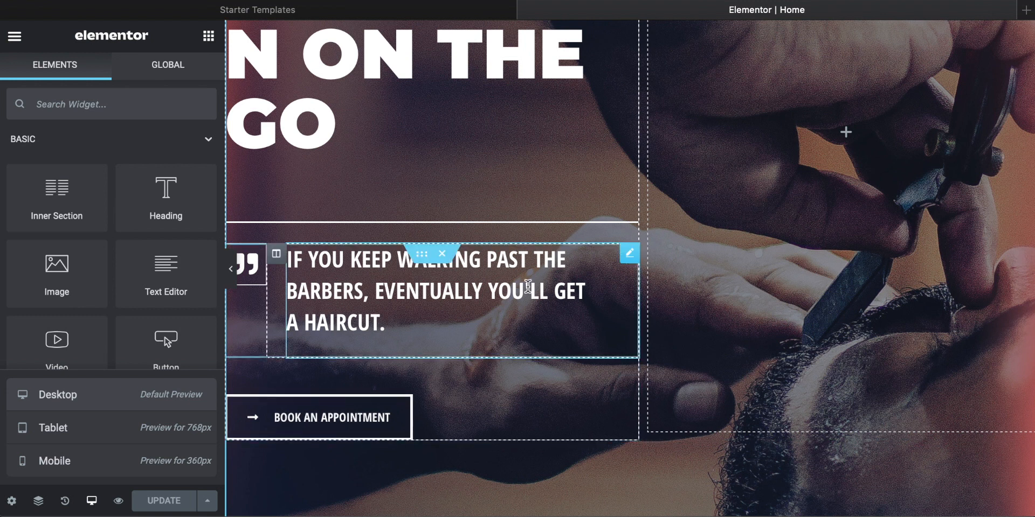
scroll(528, 286, "up", 3)
scroll(412, 298, "up", 6)
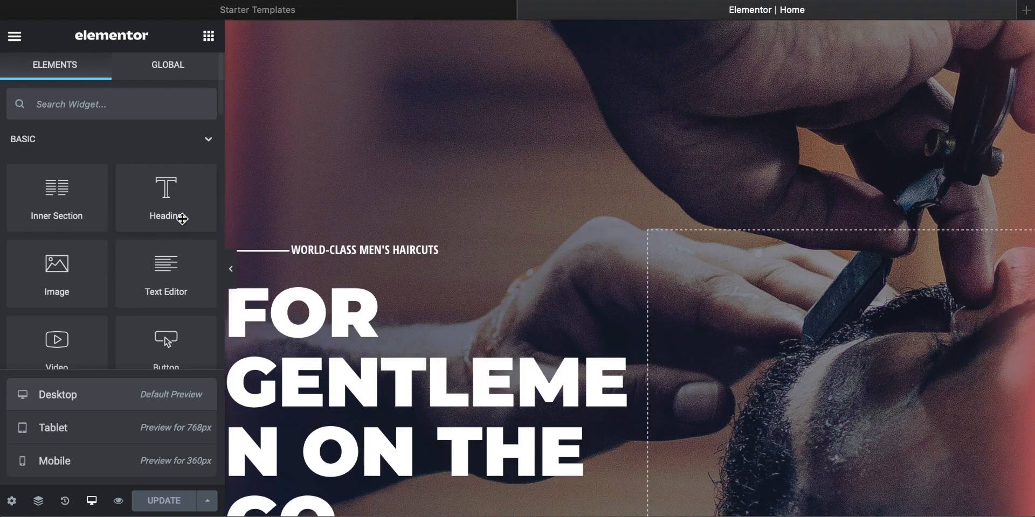
Step: Browse the widgets available under Elements and check the Global widget feature
scroll(61, 281, "down", 1)
scroll(61, 281, "down", 3)
scroll(61, 281, "up", 4)
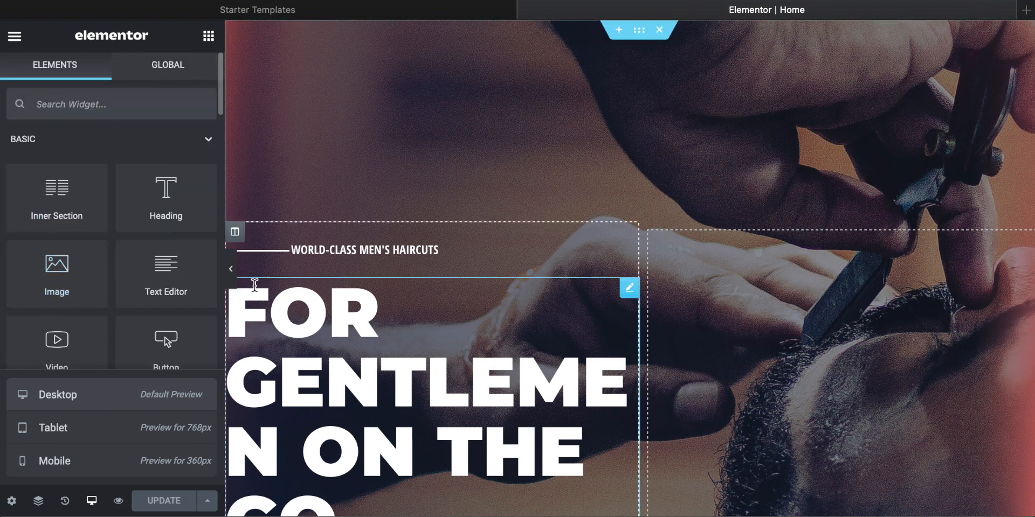
left_click(155, 72)
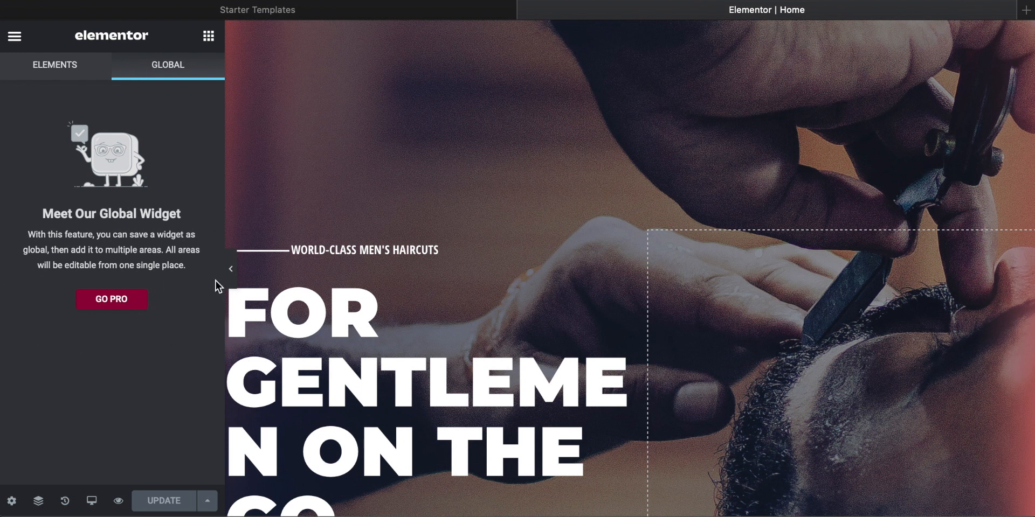
left_click(56, 76)
scroll(78, 245, "down", 1)
scroll(78, 246, "up", 1)
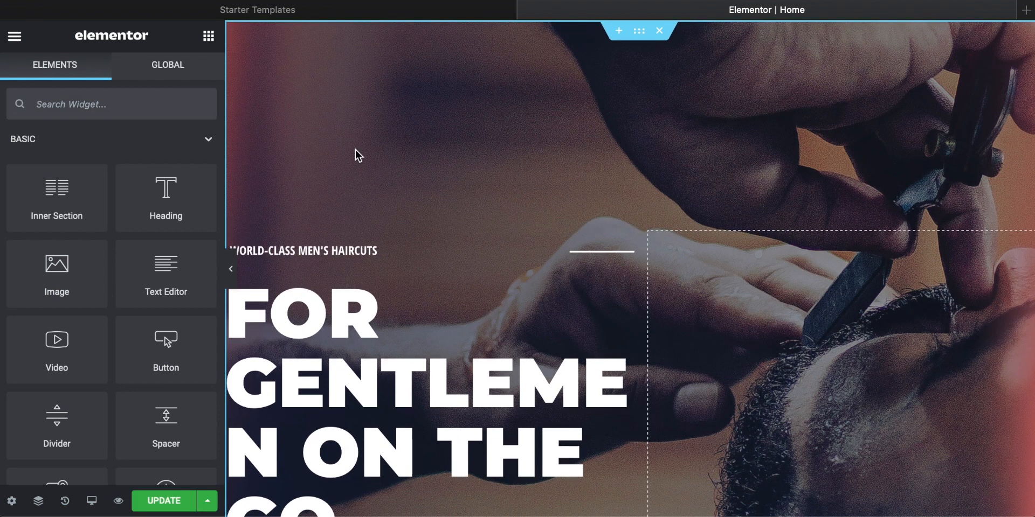
Step: Open the hero's main heading and the quote heading for editing, and try selecting part of the quote text directly on the page
scroll(412, 176, "down", 3)
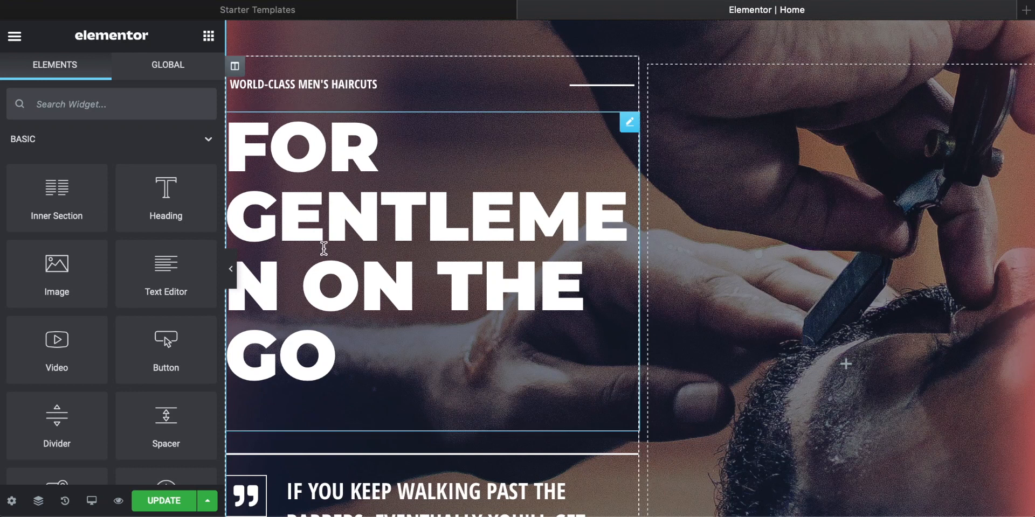
left_click(411, 243)
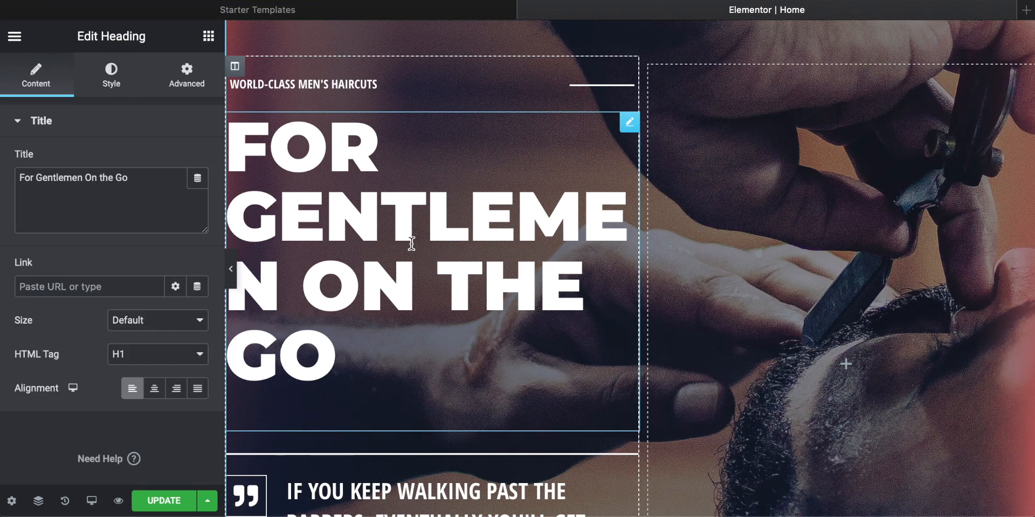
scroll(301, 280, "down", 3)
left_click(369, 340)
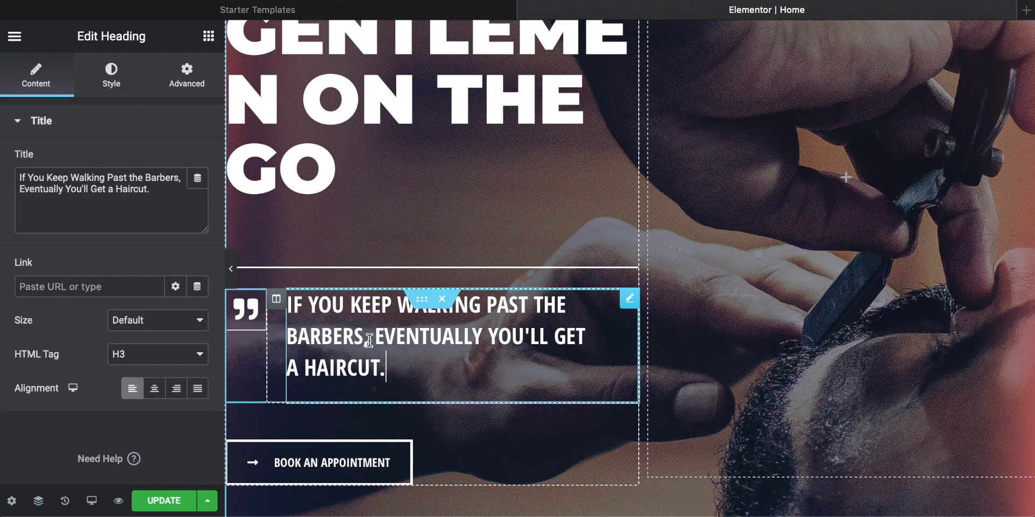
left_click_drag(391, 366, 309, 322)
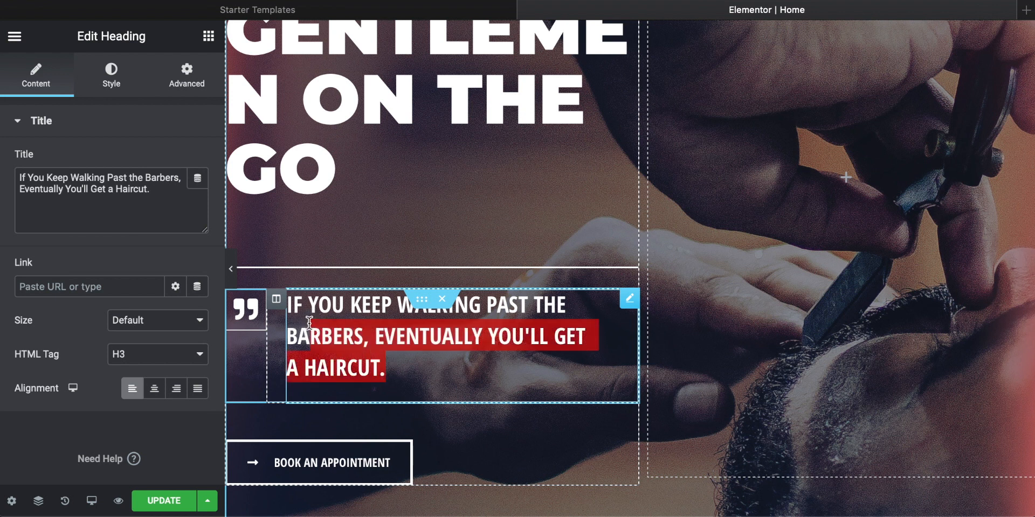
left_click(361, 339)
scroll(375, 170, "up", 5)
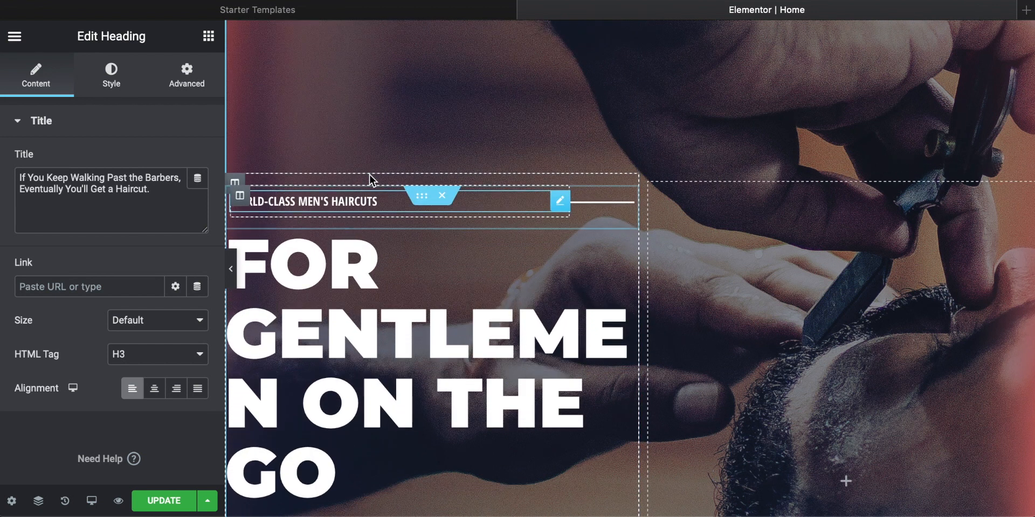
scroll(384, 272, "down", 2)
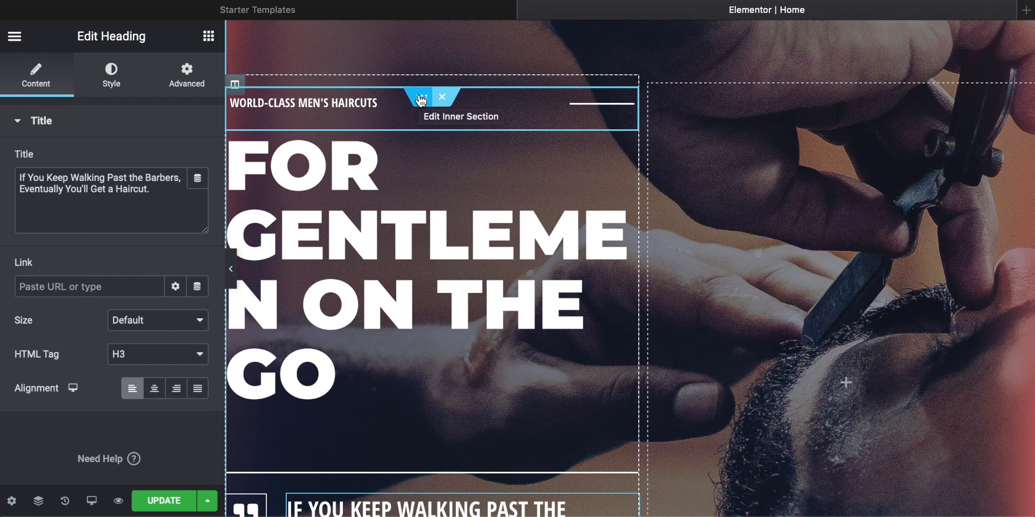
Step: Move the "World-class Men's Haircuts" inner section below the hero's main heading and return it above the heading
left_click_drag(418, 97, 375, 420)
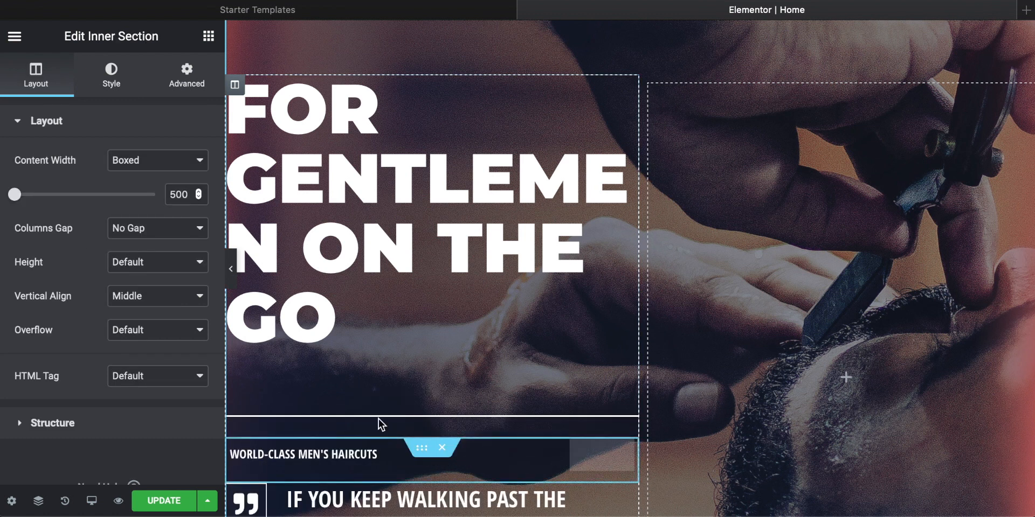
scroll(399, 417, "down", 1)
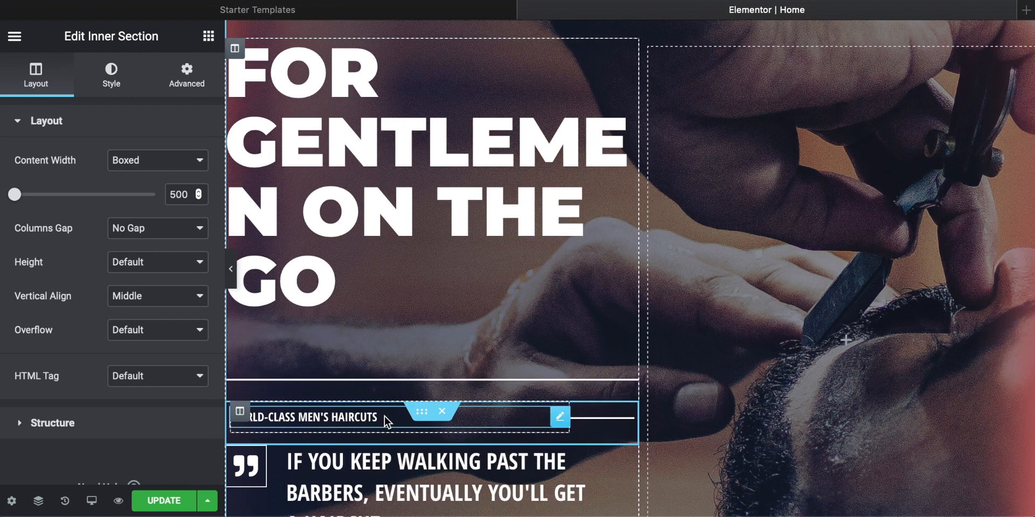
scroll(384, 416, "up", 1)
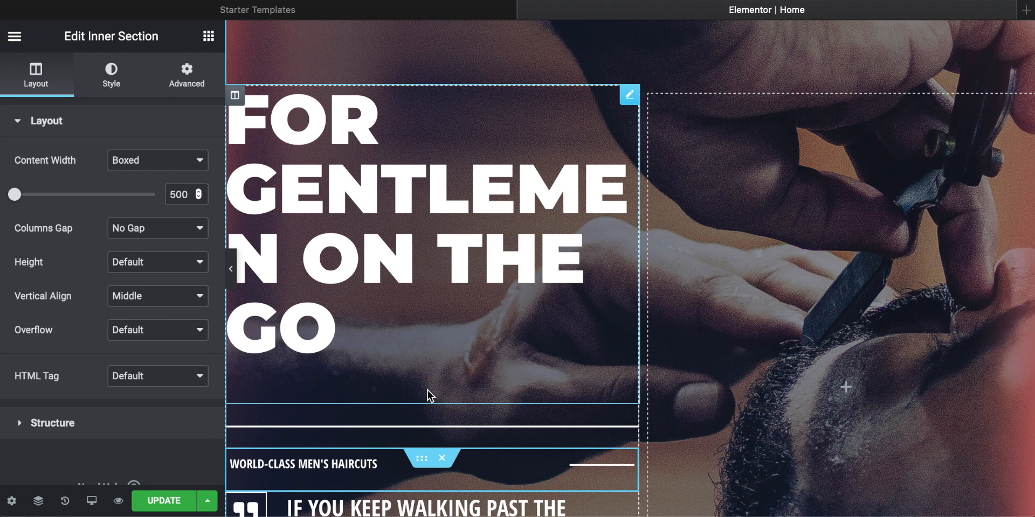
left_click_drag(422, 458, 422, 116)
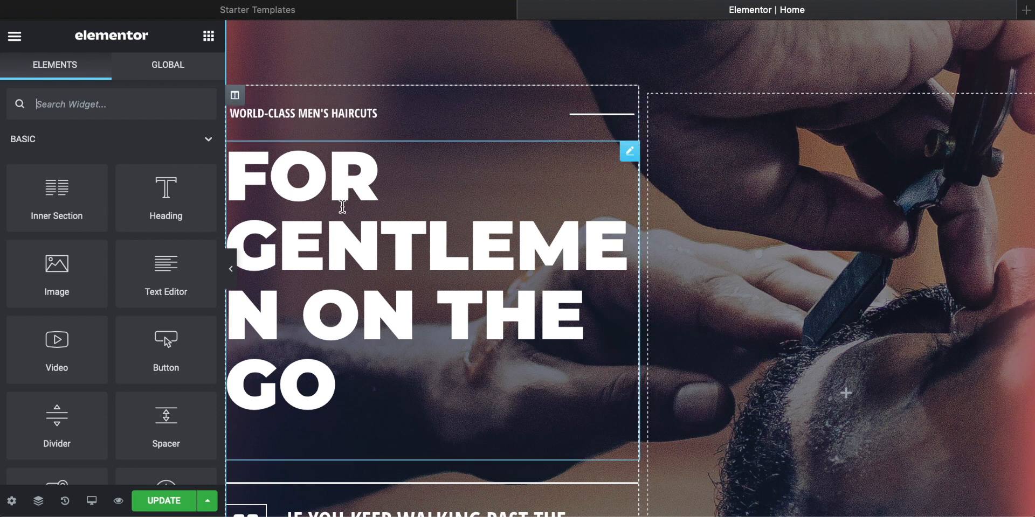
Step: Change the small heading above the hero's main heading to "World-class Tattoos by us"
left_click(373, 112)
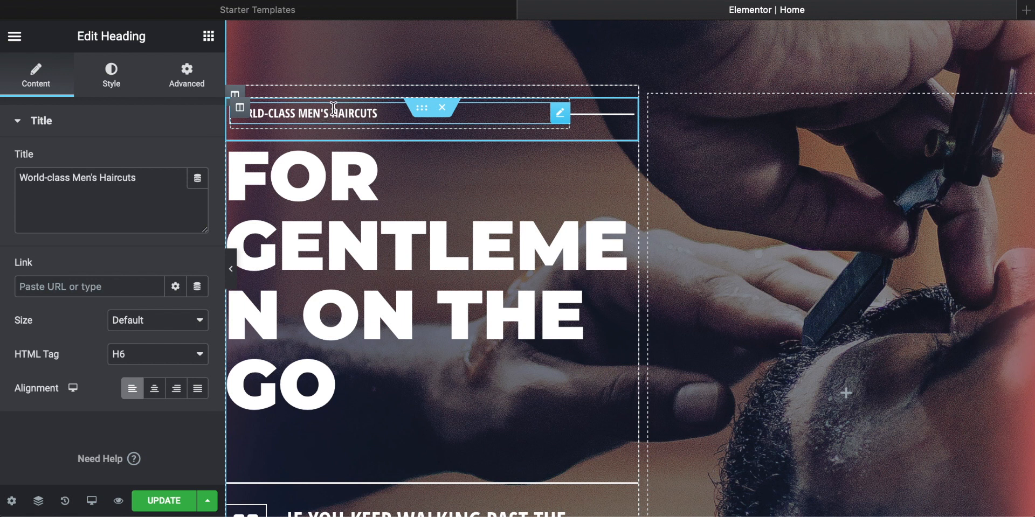
left_click_drag(372, 113, 267, 110)
left_click(152, 183)
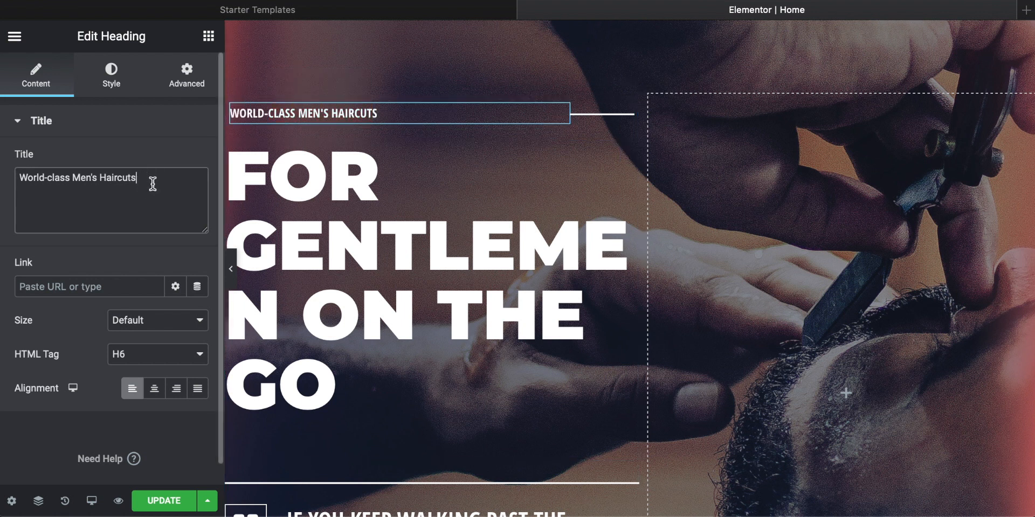
left_click_drag(144, 178, 1, 168)
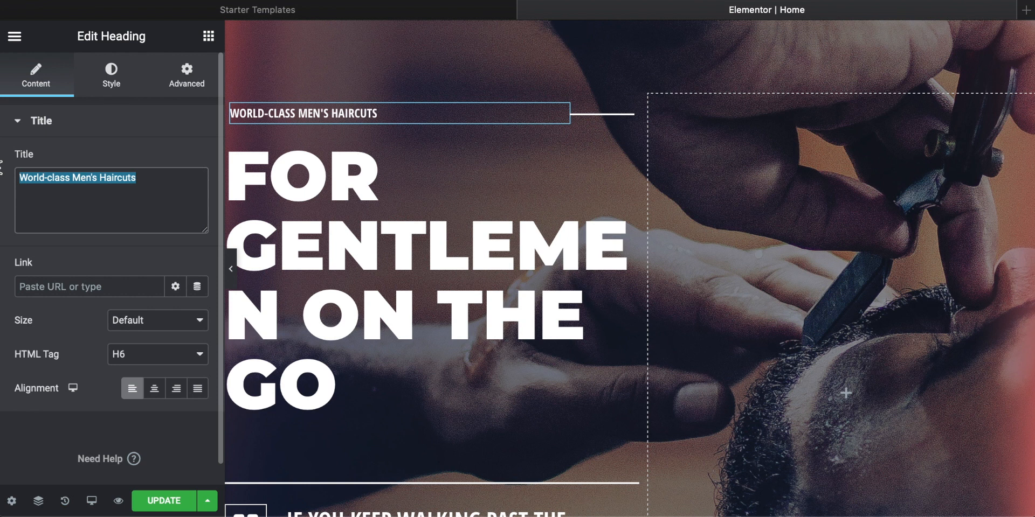
key("Right")
key("BackSpace")
key("BackSpace")
key("BackSpace")
key("BackSpace")
key("BackSpace")
key("BackSpace")
key("BackSpace")
key("BackSpace")
key("BackSpace")
key("BackSpace")
key("BackSpace")
key("BackSpace")
key("BackSpace")
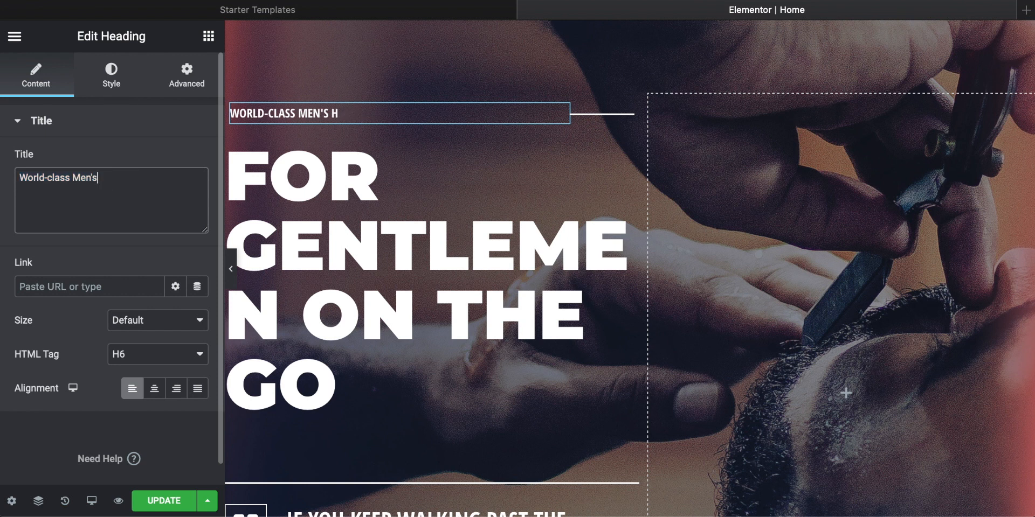
key("BackSpace")
type("Tattoo")
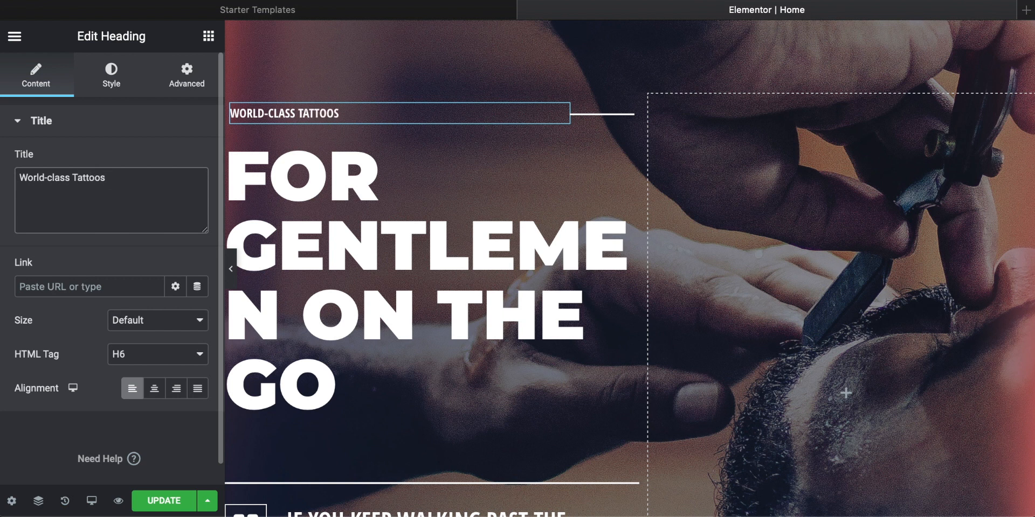
type("s by us")
Step: Replace the hero's main heading text with "Tops tattoos"
left_click(347, 347)
left_click_drag(342, 380, 237, 176)
type("Top")
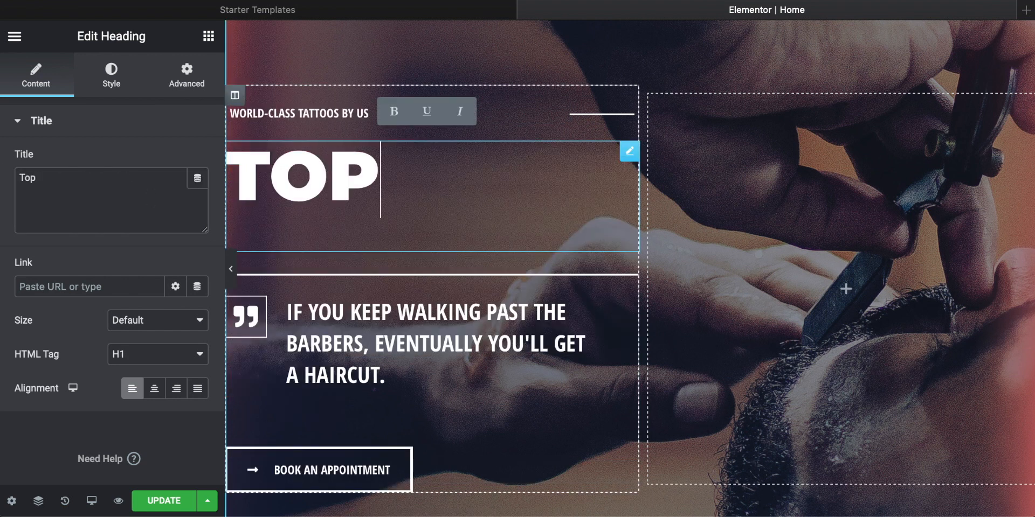
type("s tatto")
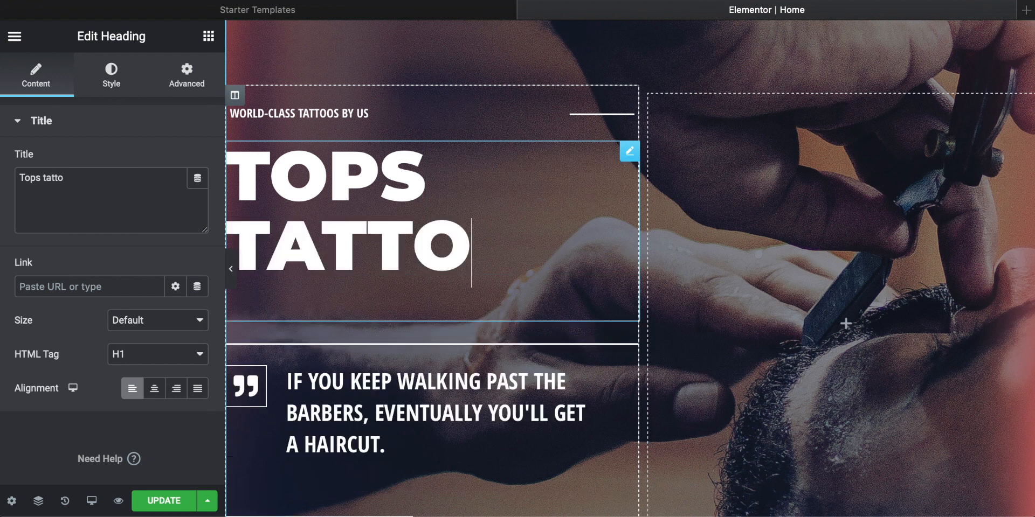
type("os")
Step: Open the quote icon beside the hero's quote heading for editing
scroll(376, 199, "down", 3)
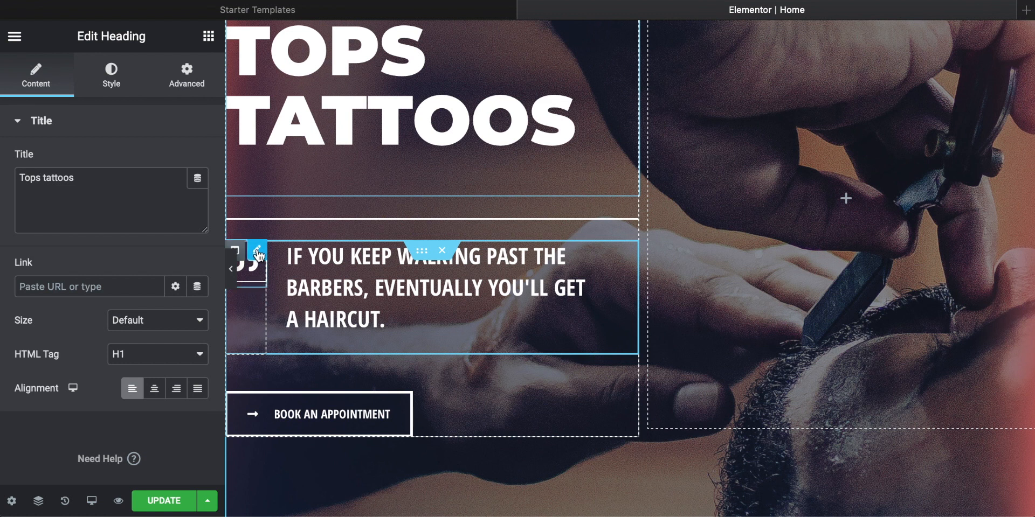
left_click(258, 252)
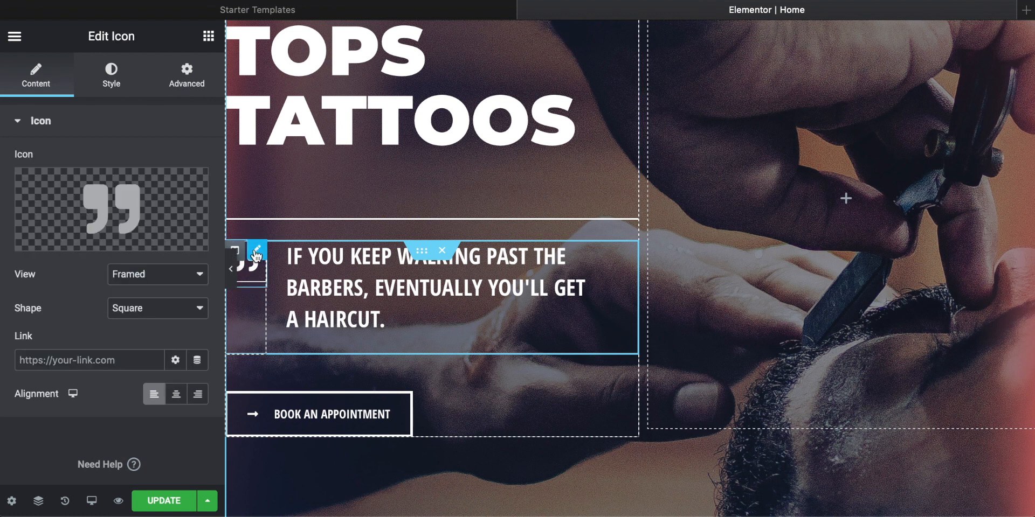
mouse_move(93, 232)
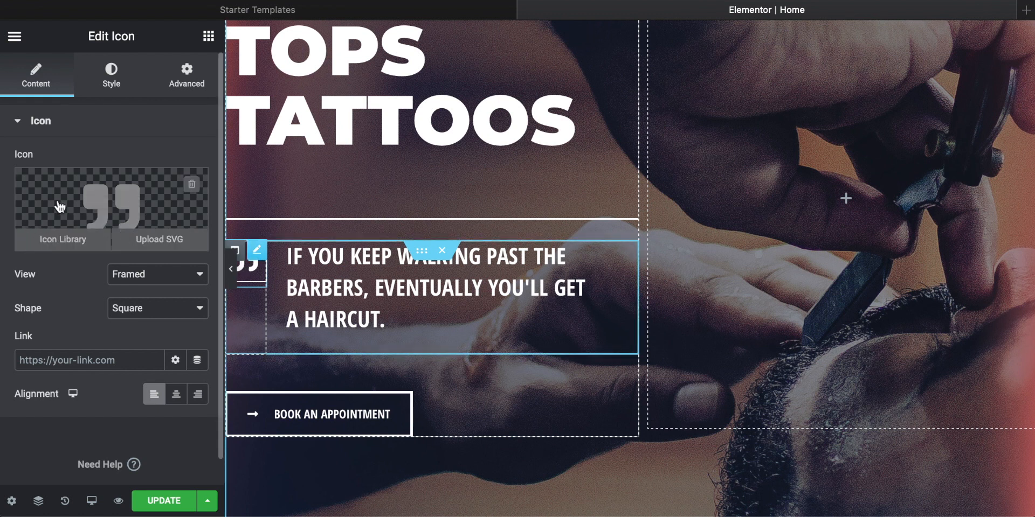
Step: Replace the quote icon beside the hero's quote heading with the Radiation icon from the icon library
left_click(63, 240)
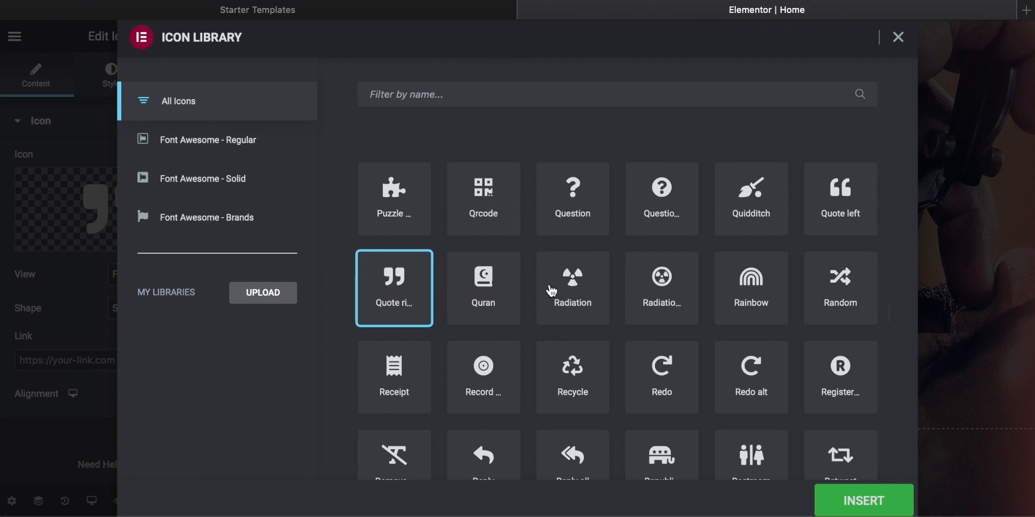
scroll(483, 291, "down", 5)
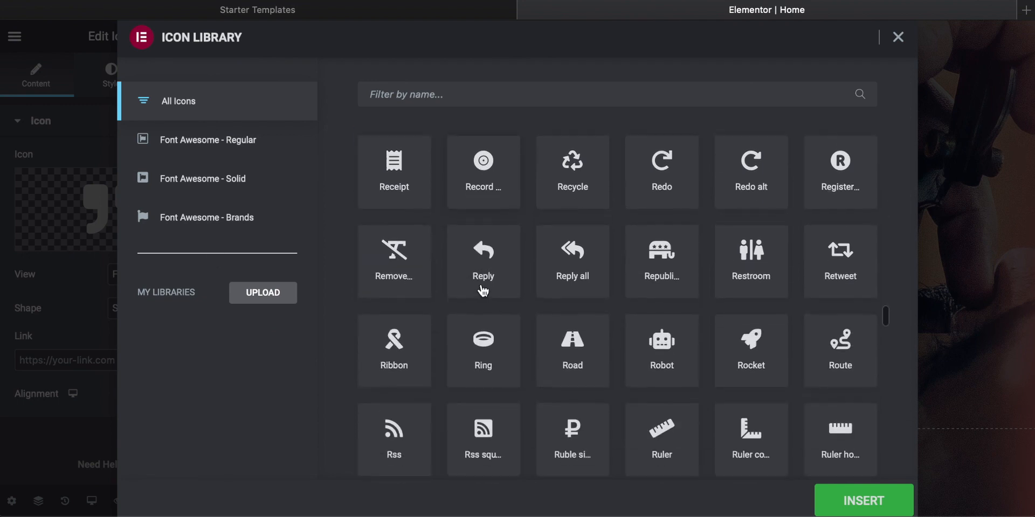
scroll(483, 291, "up", 5)
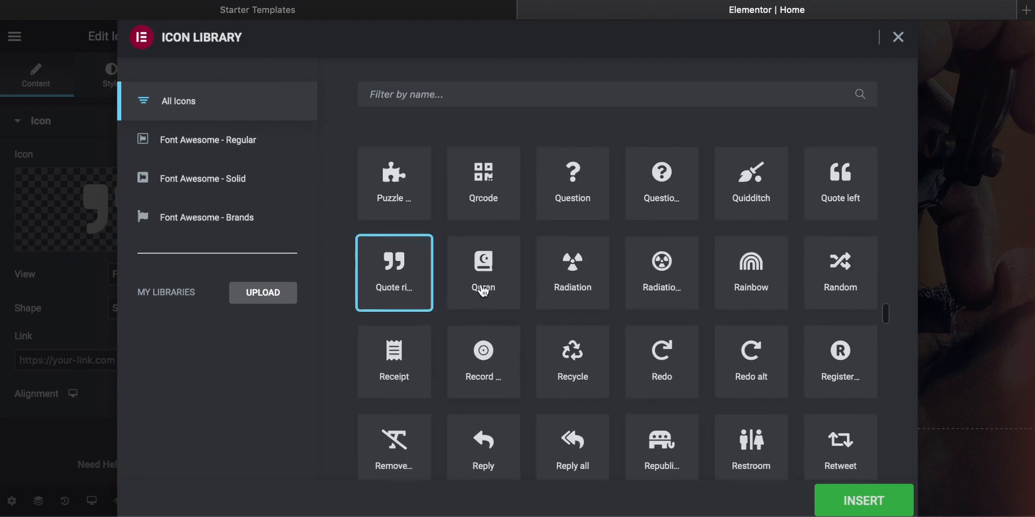
left_click(572, 275)
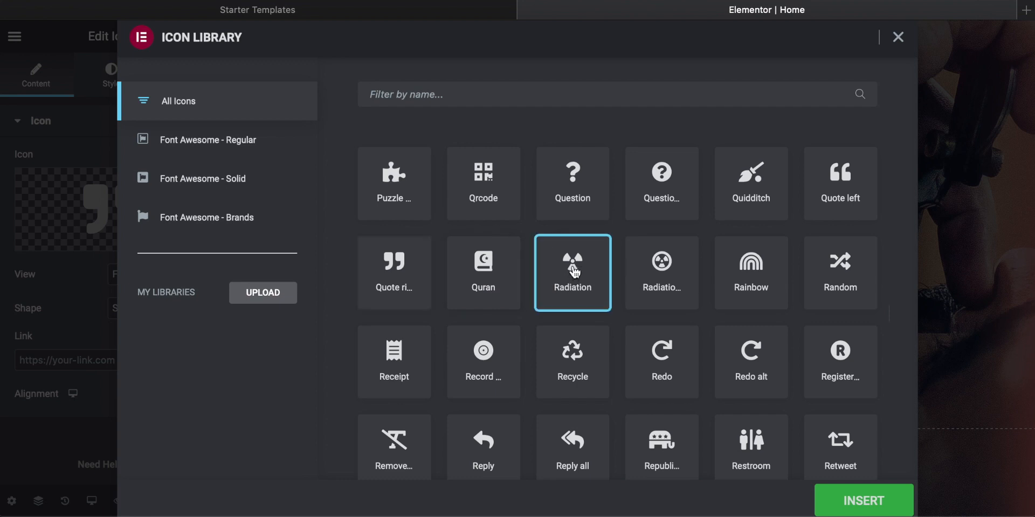
left_click(860, 500)
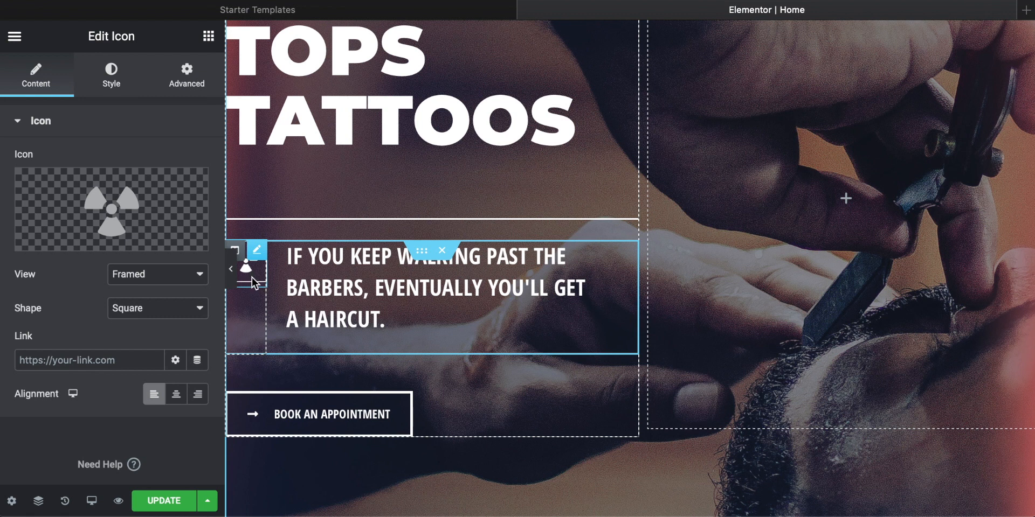
mouse_move(54, 240)
left_click(58, 240)
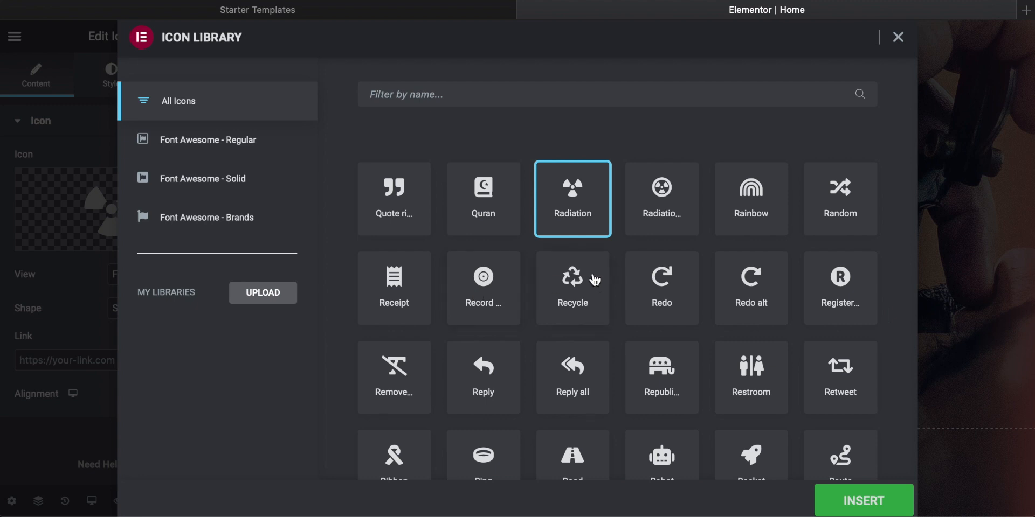
scroll(593, 278, "down", 2)
scroll(593, 280, "up", 3)
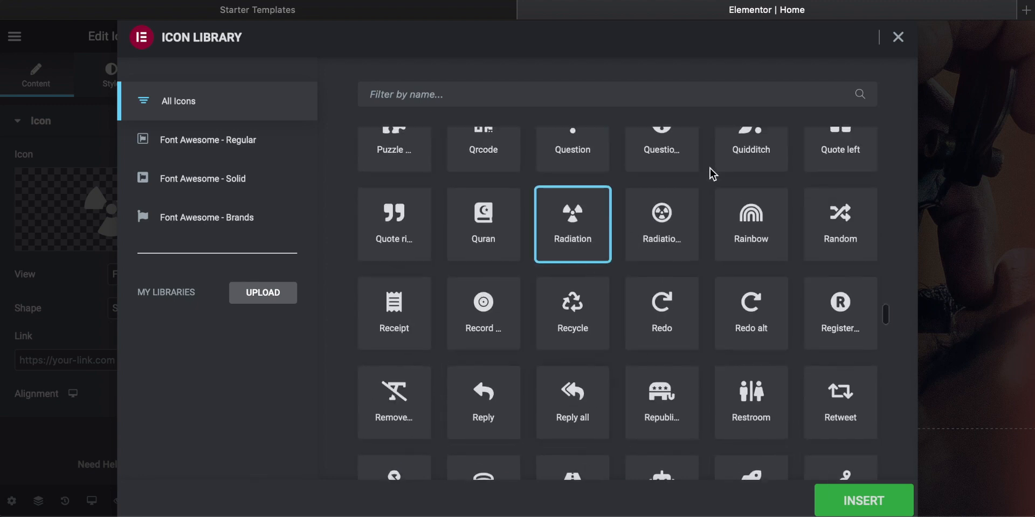
left_click(898, 37)
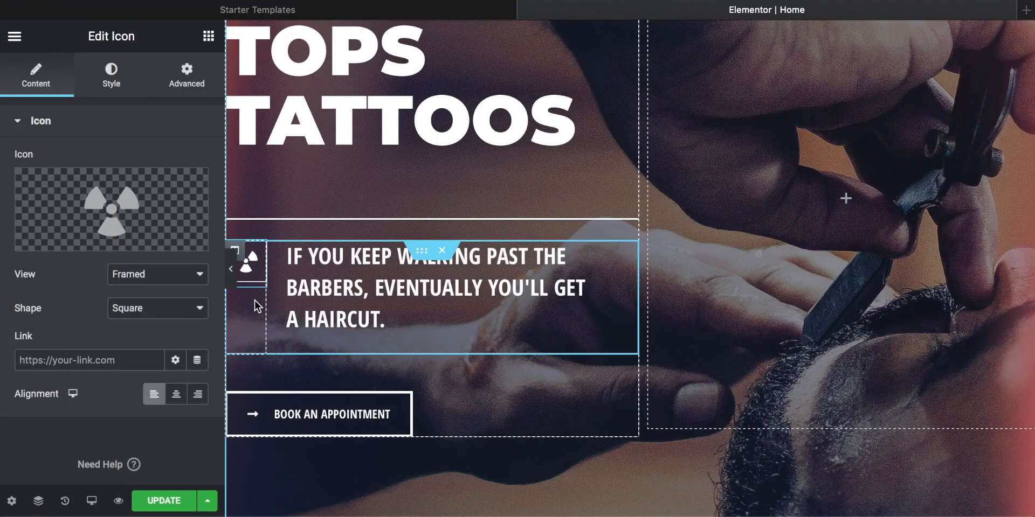
Step: Replace the hero's quote heading text with "get the best tattoo of you life" followed by a line break
left_click(390, 325)
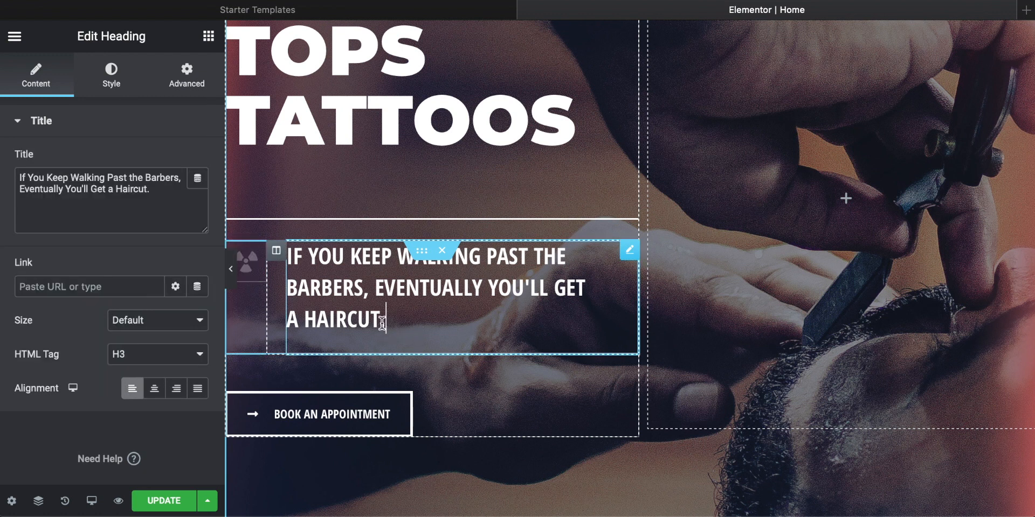
left_click_drag(389, 325, 286, 257)
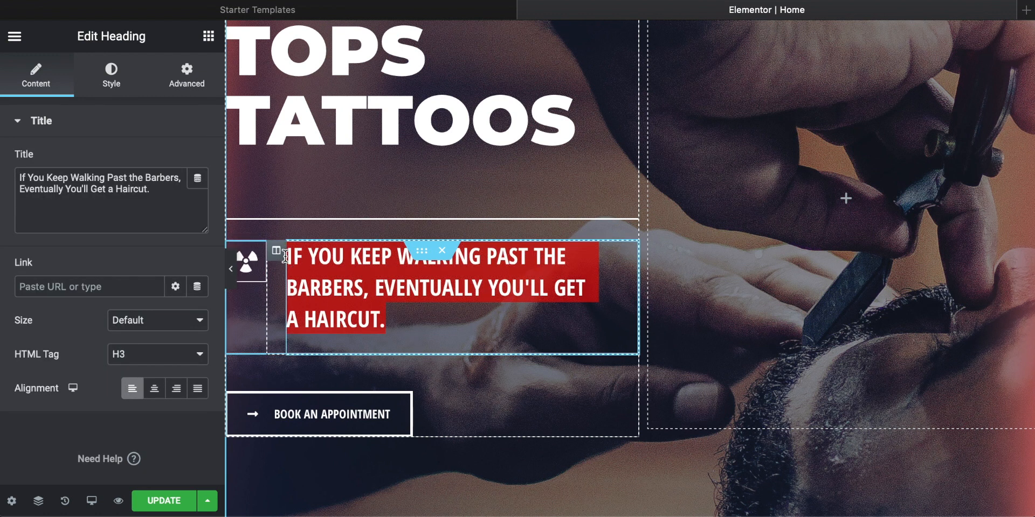
type("get the")
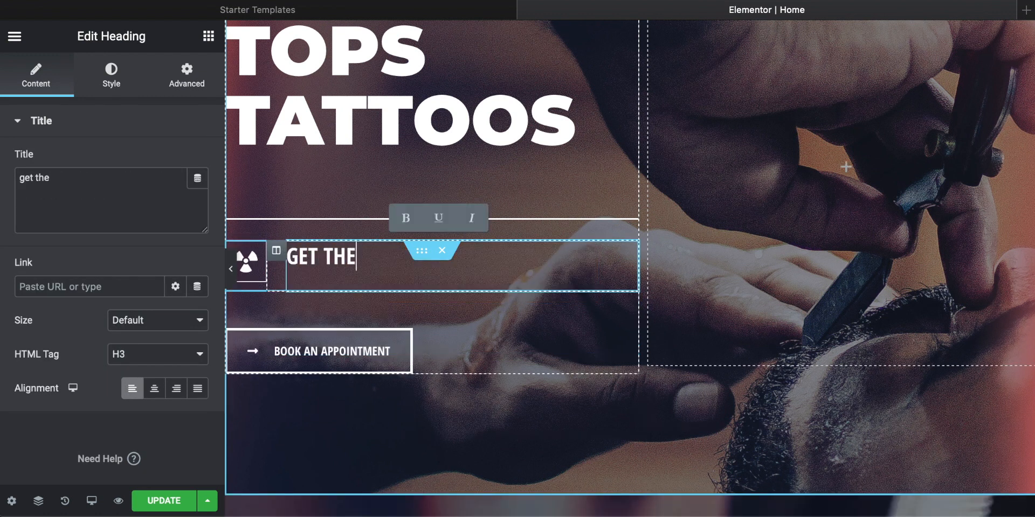
type(" best tattoo of")
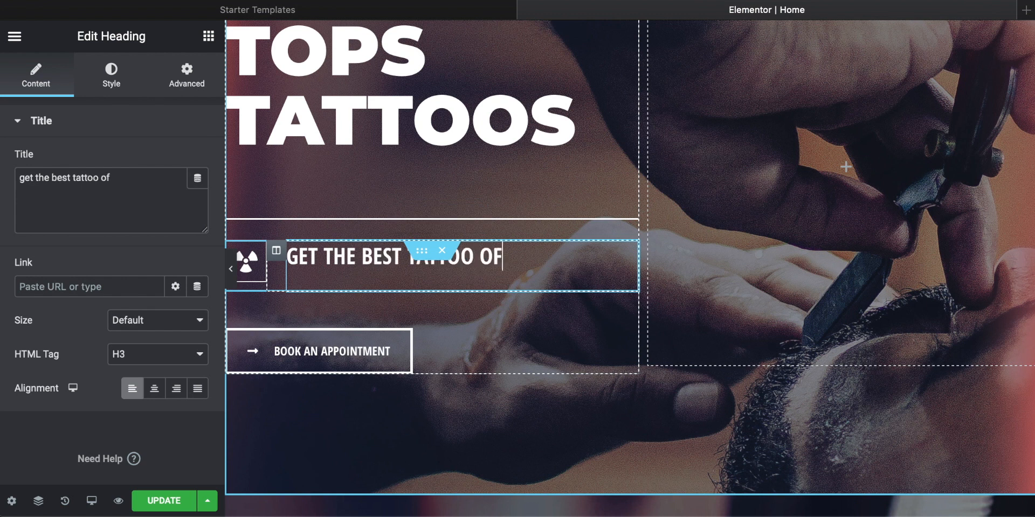
type(" you life")
key("Return")
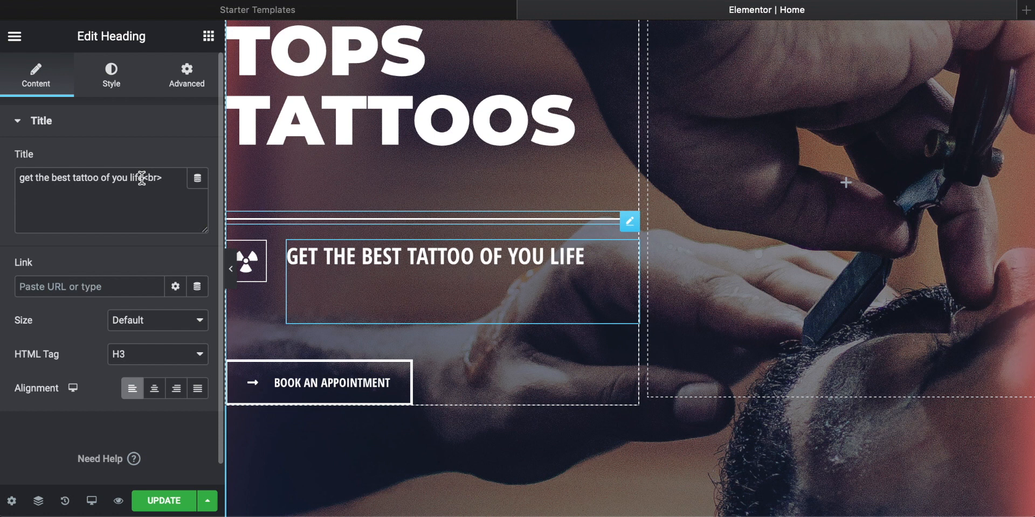
Step: Remove the line break at the end of the hero's quote heading and insert it again
left_click(165, 179)
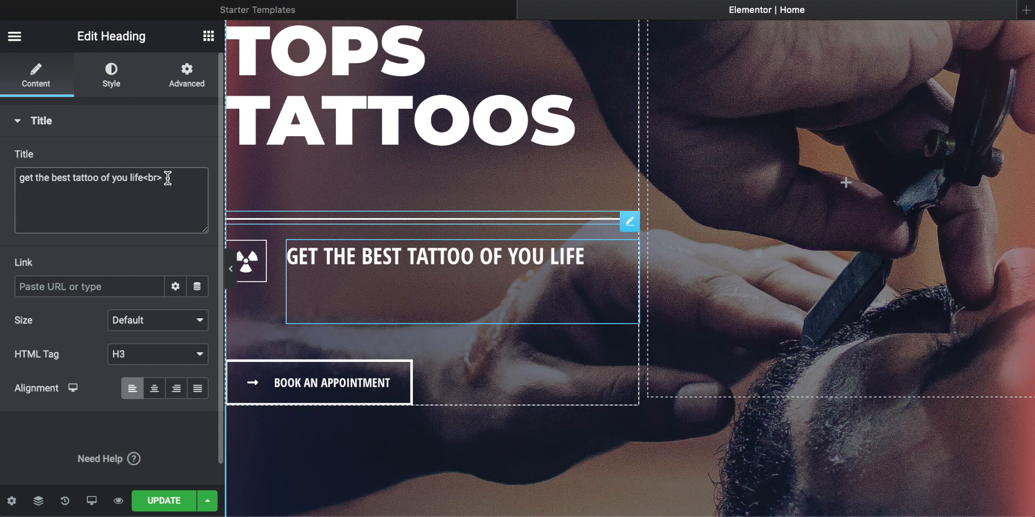
left_click(143, 177)
left_click(595, 263)
key("BackSpace")
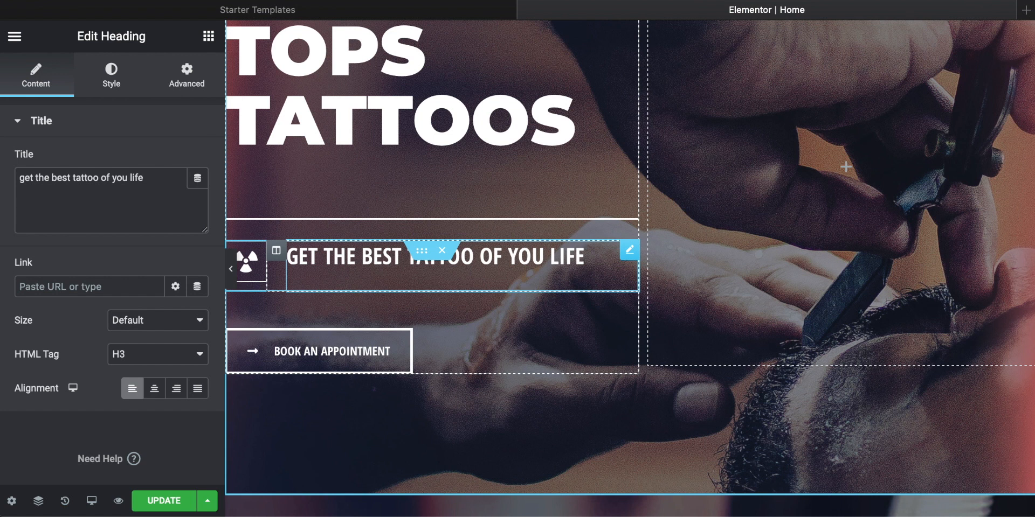
key("Return")
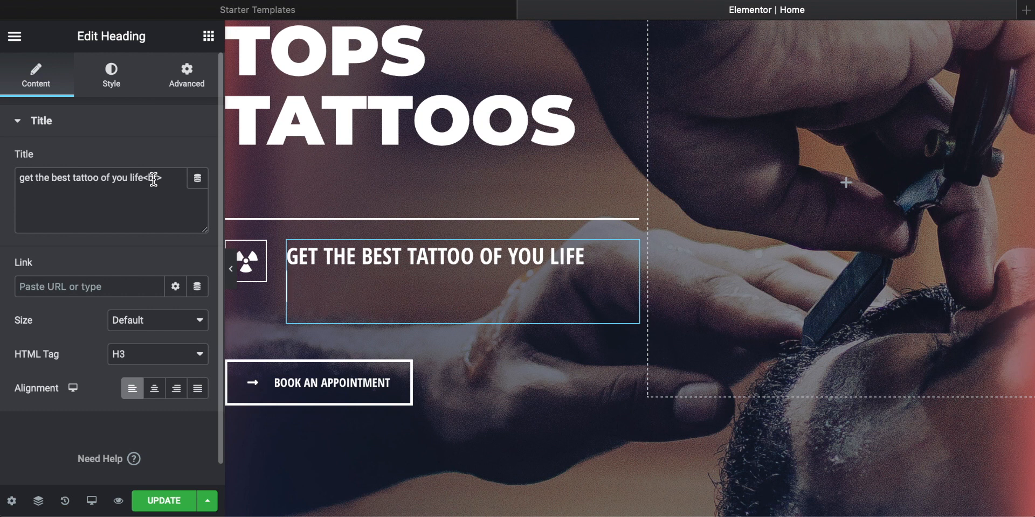
Step: Add the second line "Only with us here" to the hero's quote heading
type("Only with us her")
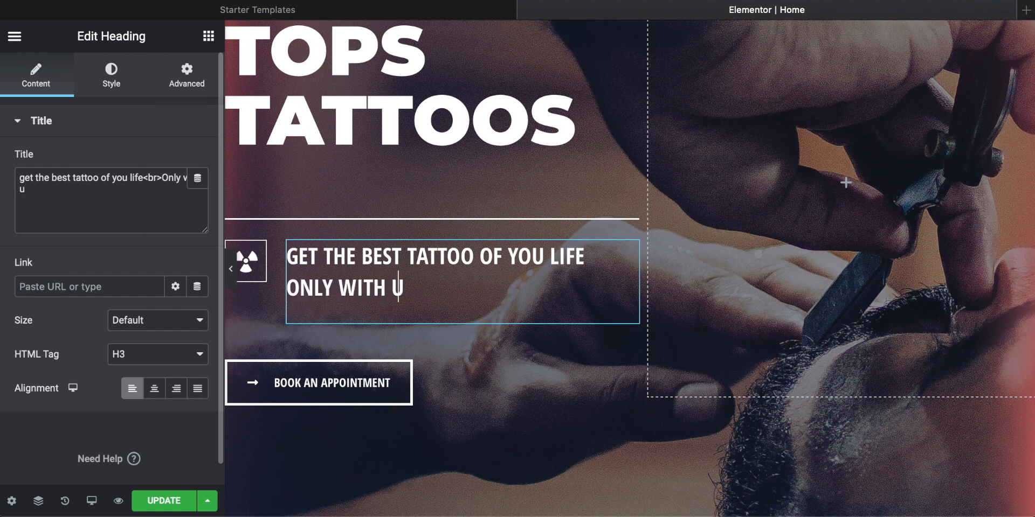
type("e")
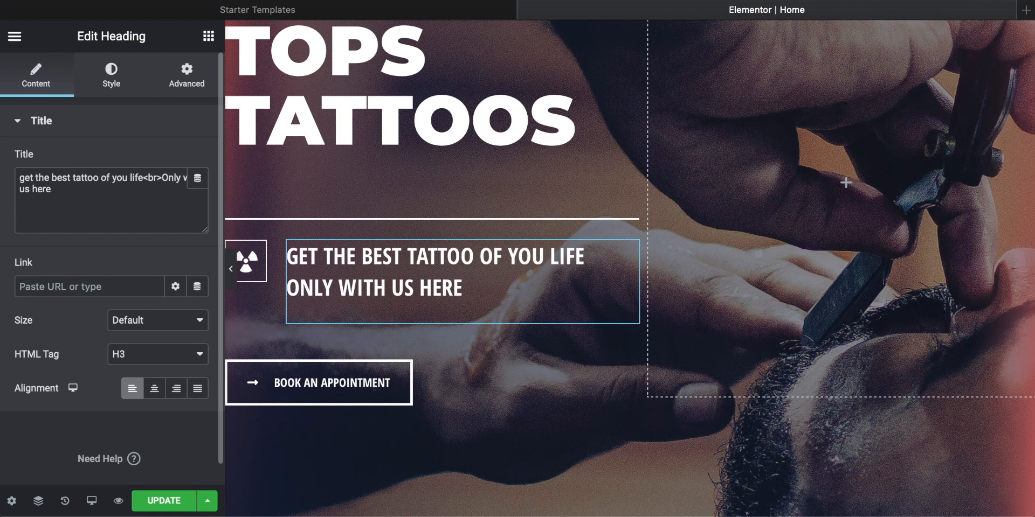
left_click(315, 298)
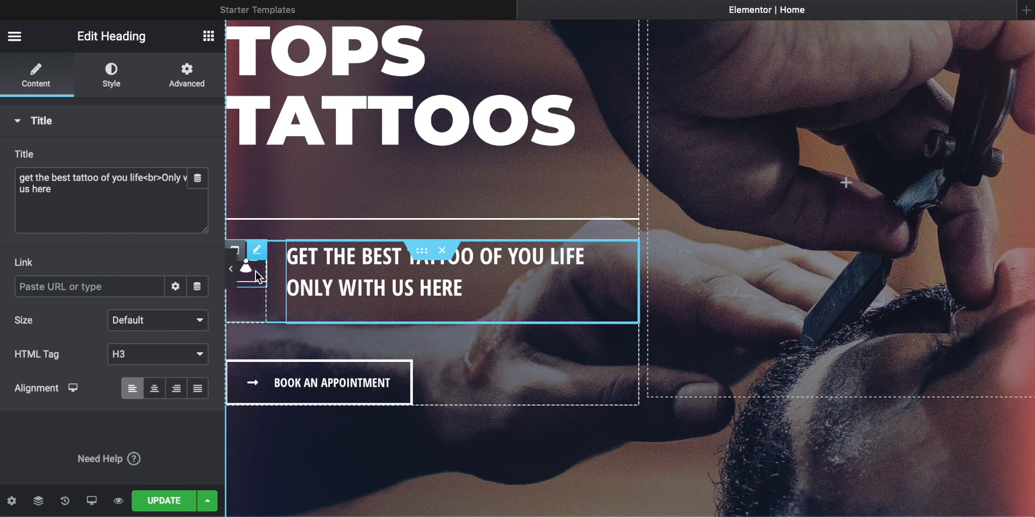
Step: Add a Video widget to the empty hero column beside the headings
scroll(450, 282, "up", 5)
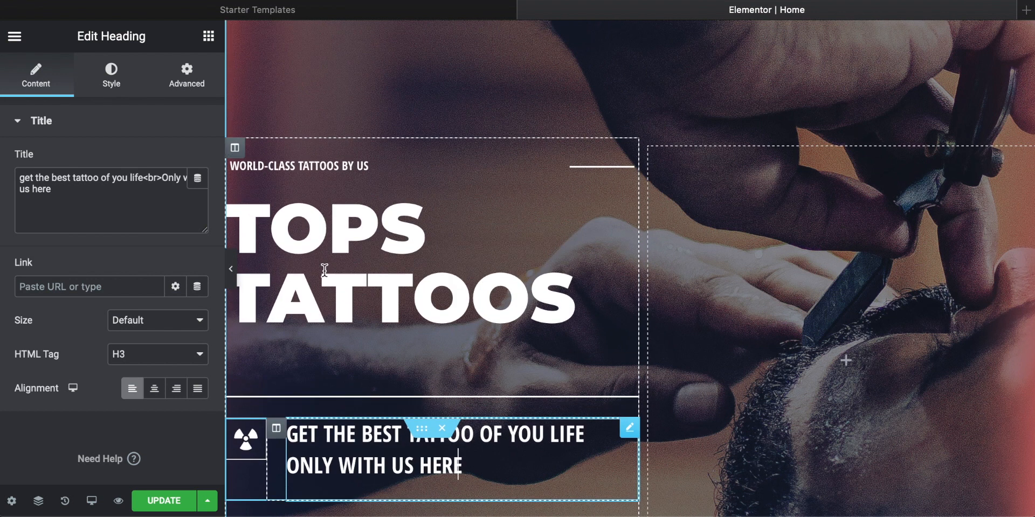
scroll(469, 274, "down", 4)
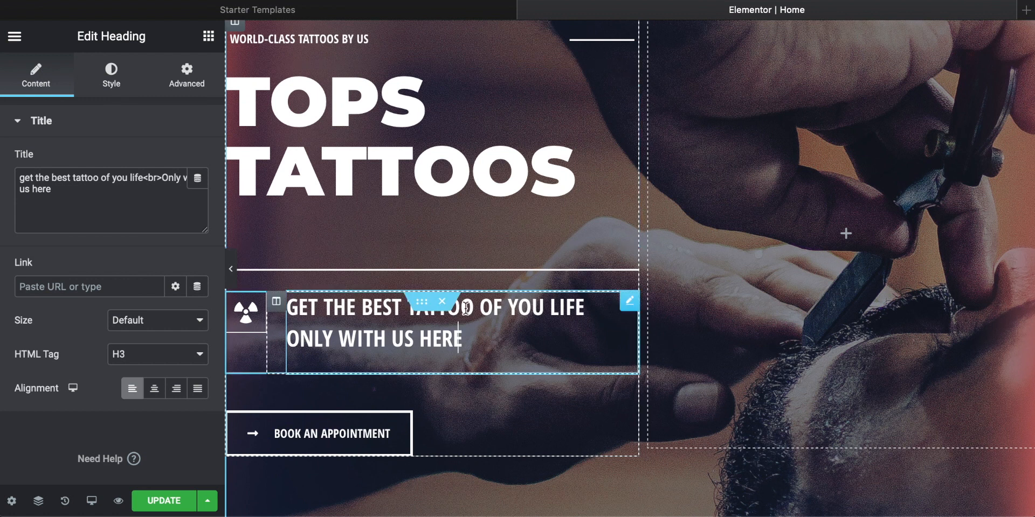
scroll(847, 237, "up", 2)
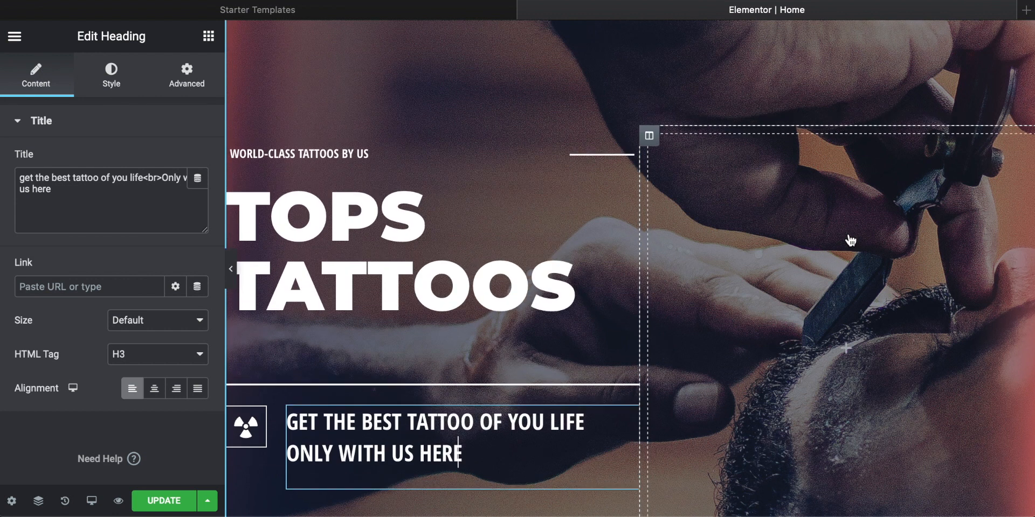
scroll(849, 238, "down", 1)
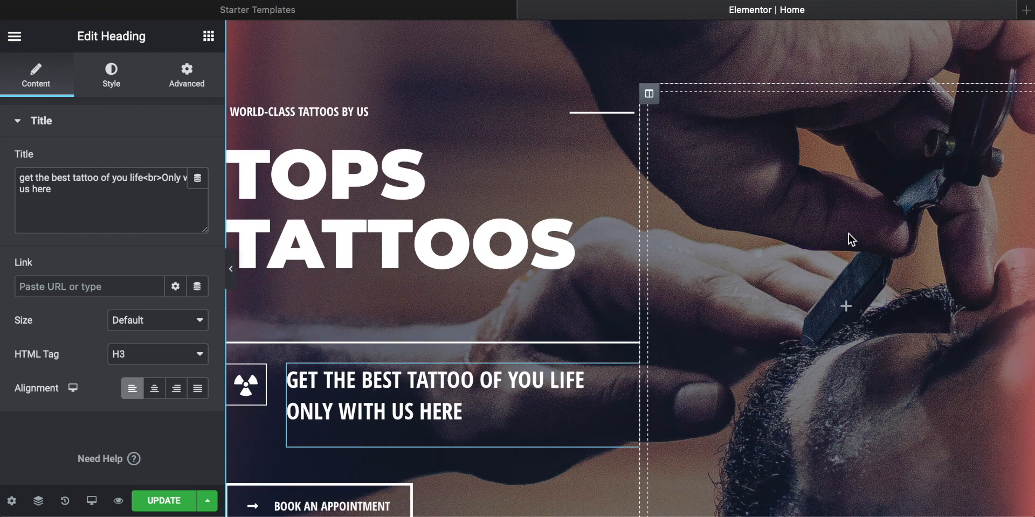
left_click(846, 308)
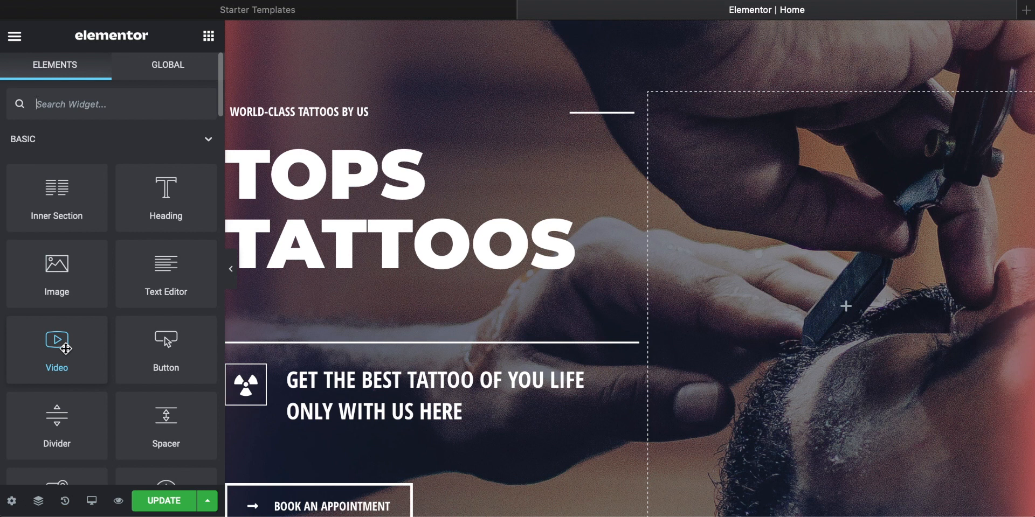
scroll(766, 328, "down", 3)
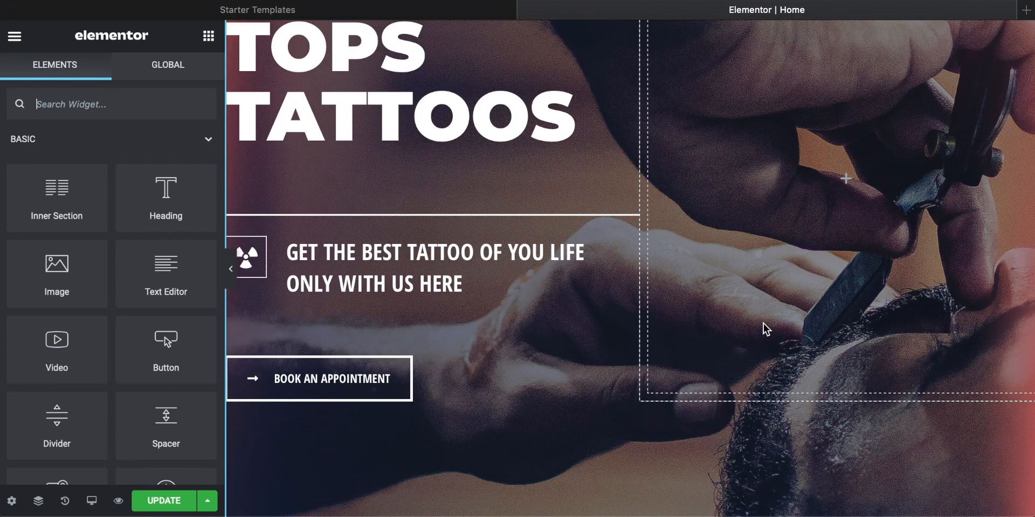
scroll(765, 328, "up", 2)
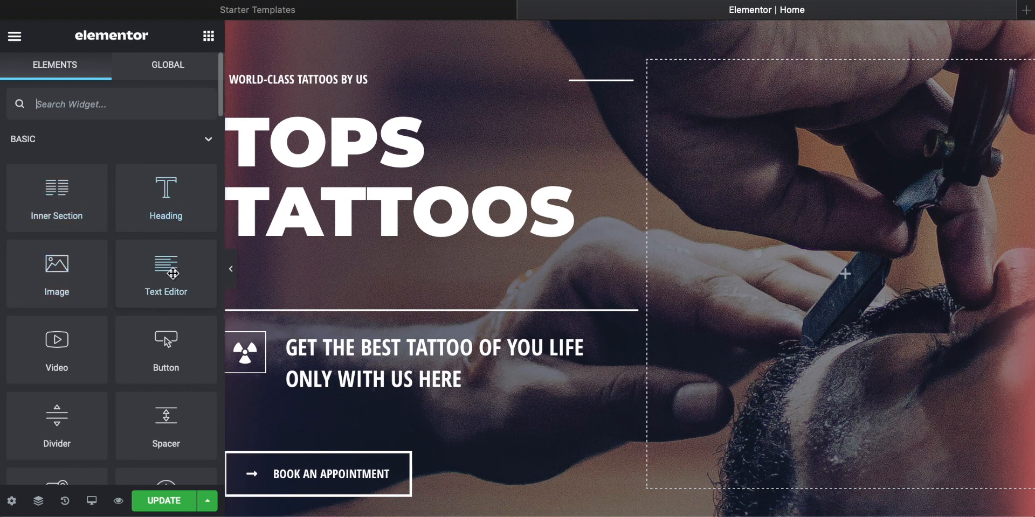
scroll(166, 362, "down", 1)
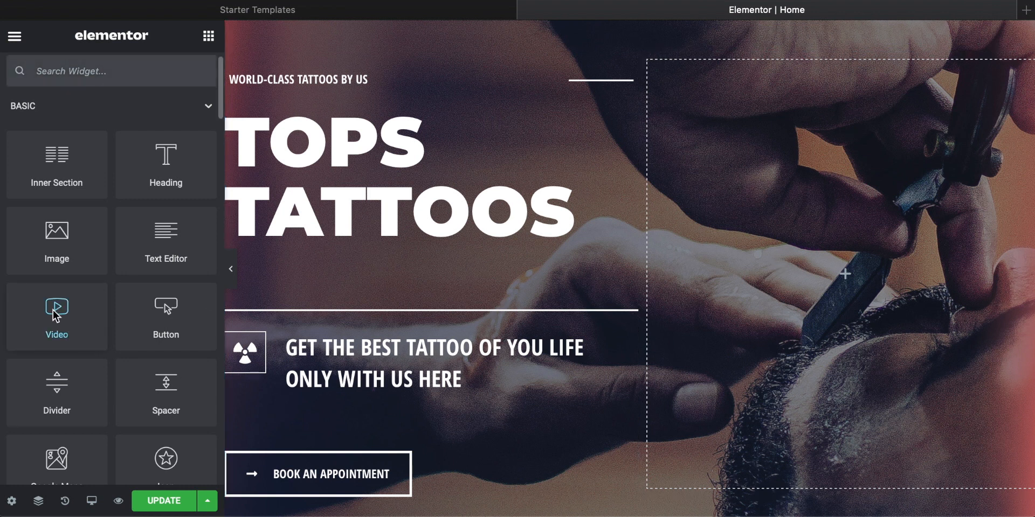
left_click_drag(54, 315, 849, 271)
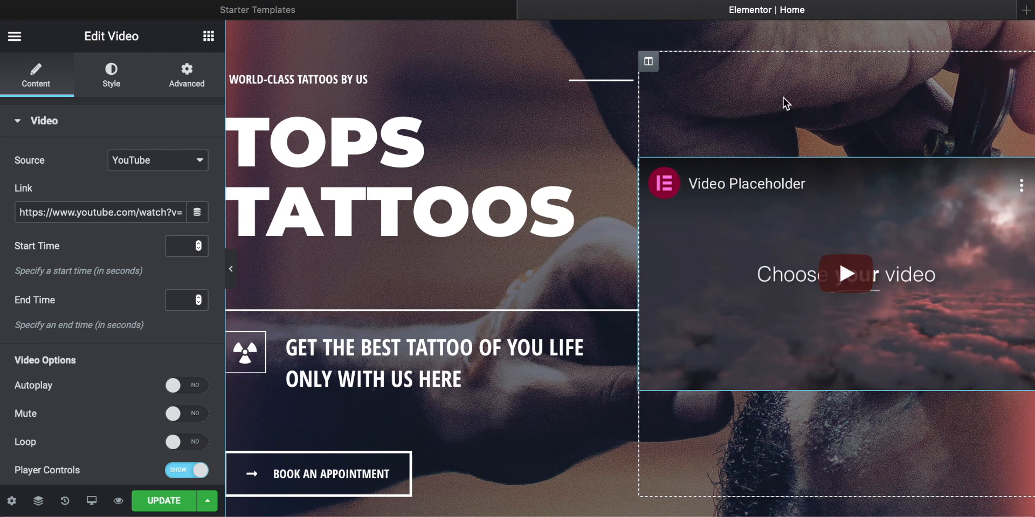
Step: View the source options of the new Video widget, keep YouTube, and delete the widget from the hero column
left_click(203, 162)
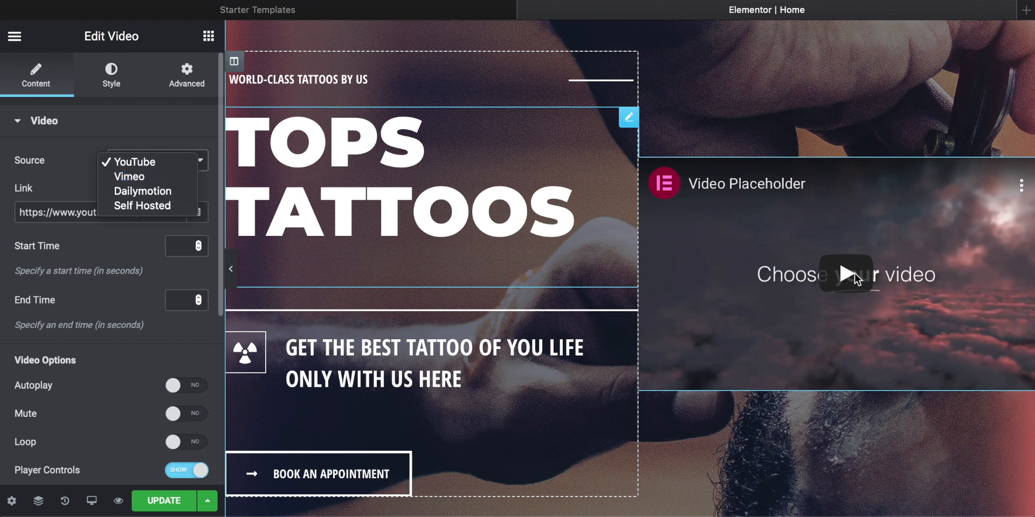
left_click(79, 220)
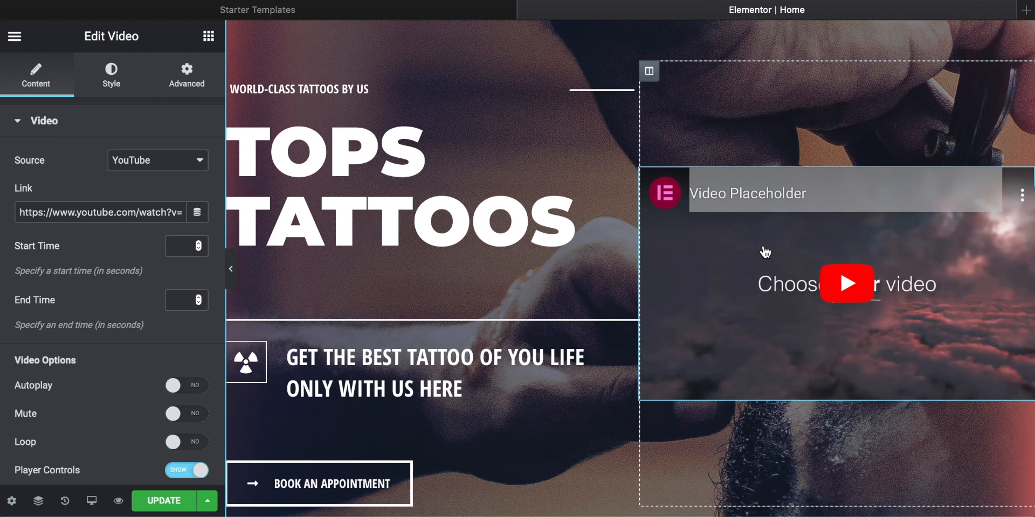
key("Delete")
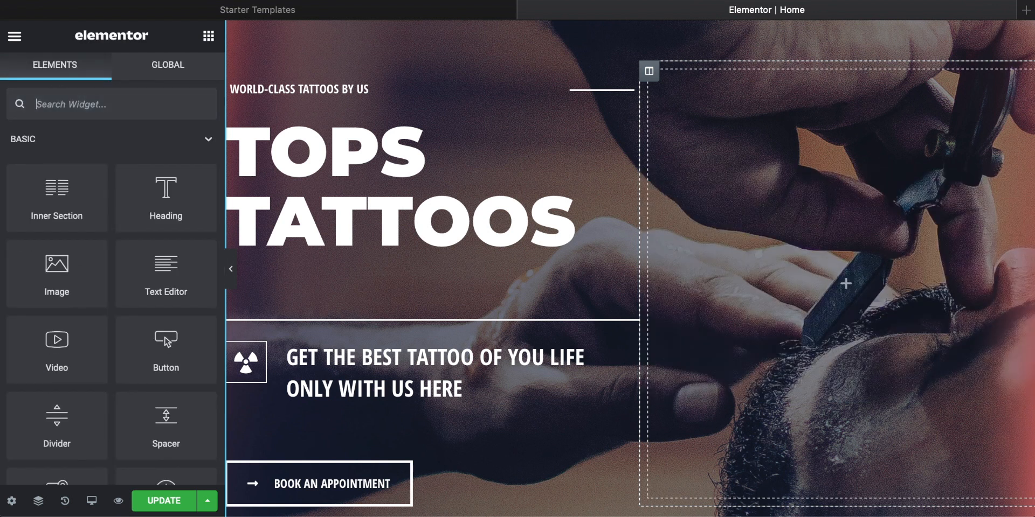
Step: Add a Button widget to the empty hero column and delete it again
scroll(48, 285, "down", 3)
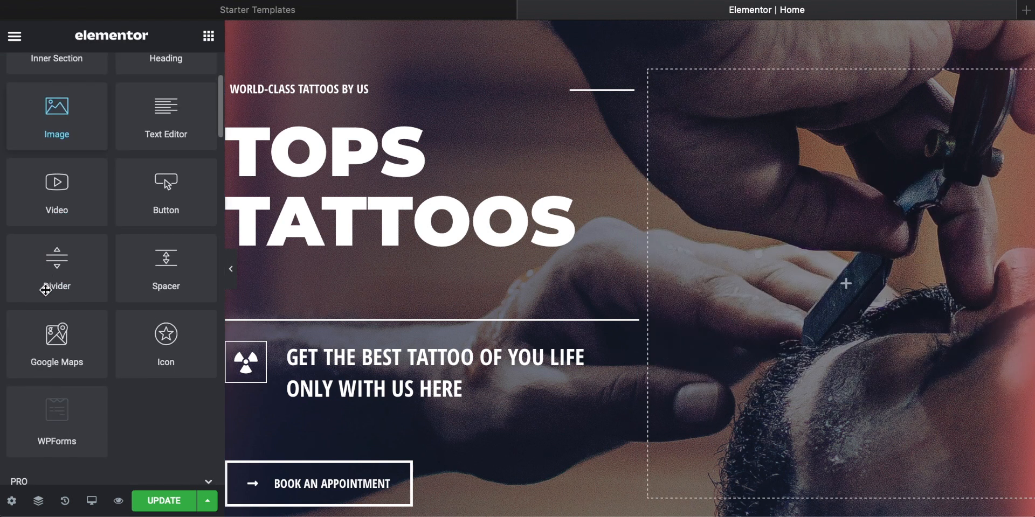
left_click_drag(166, 186, 862, 269)
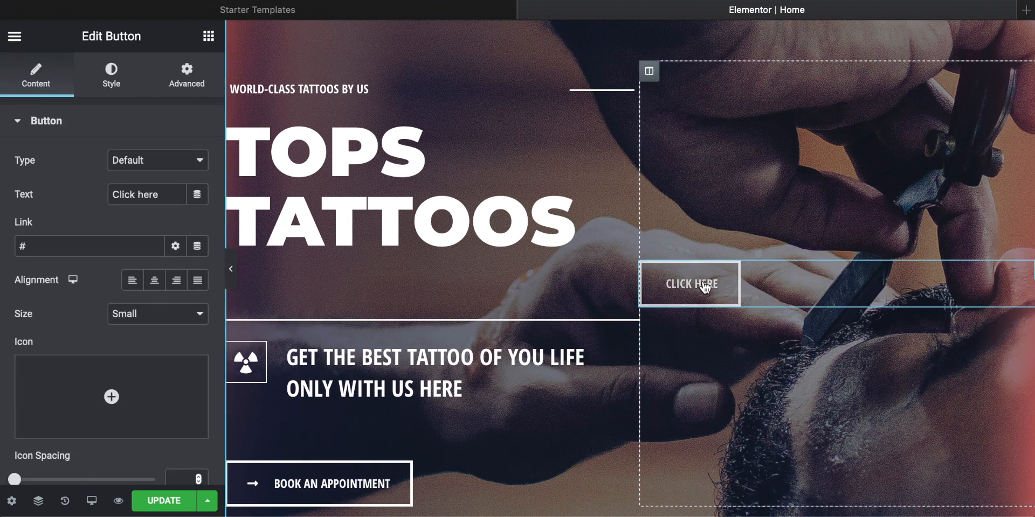
key("Delete")
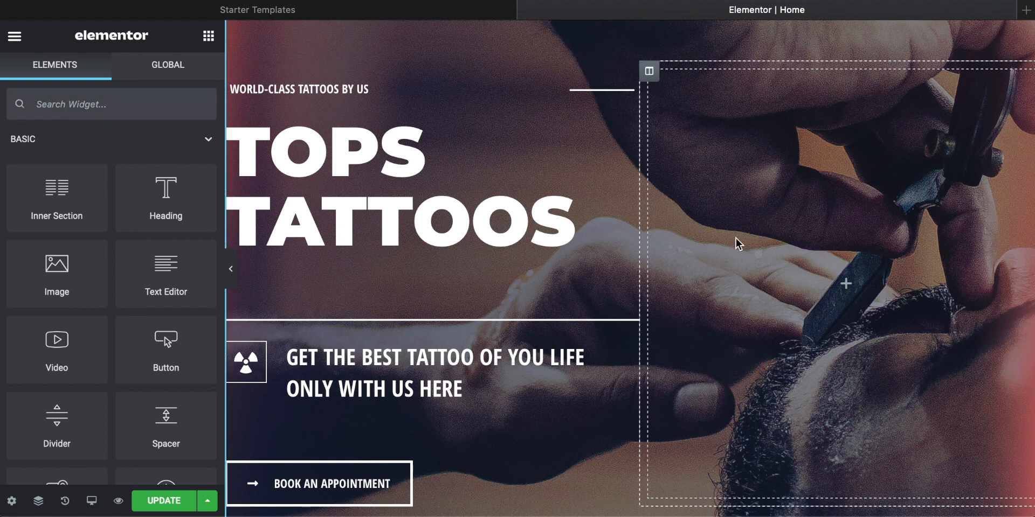
scroll(735, 238, "down", 3)
scroll(716, 248, "up", 4)
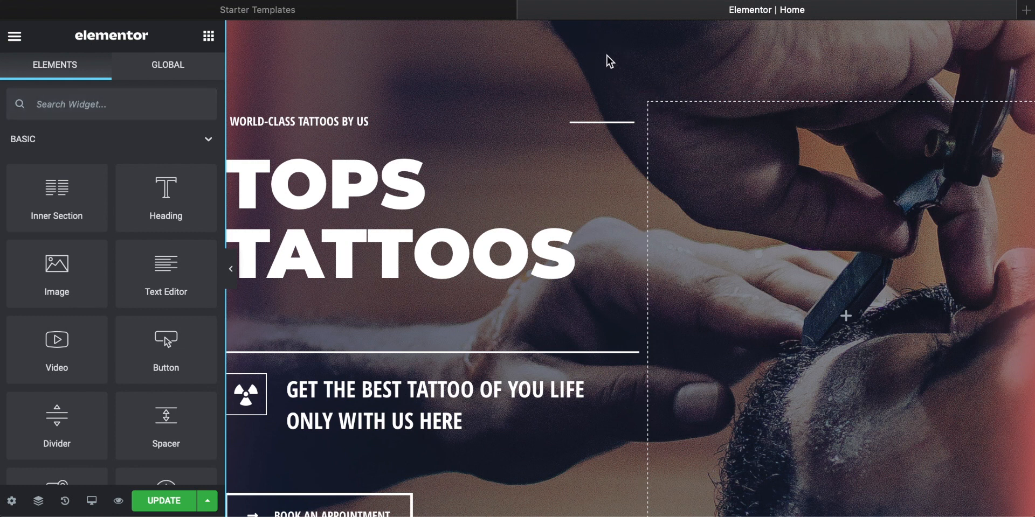
Step: Change the text of the hero's Book an Appointment button to "Get inked!"
scroll(728, 155, "down", 6)
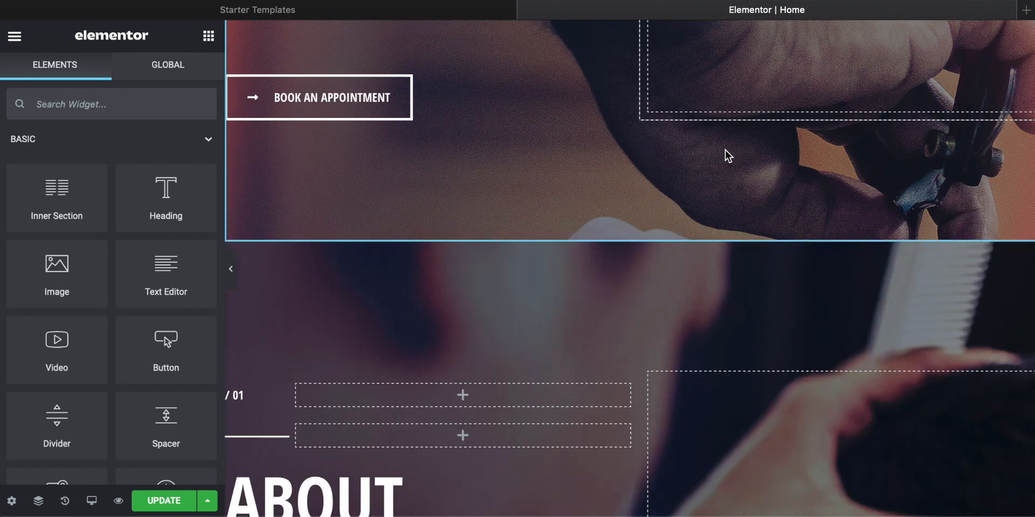
scroll(727, 156, "up", 3)
scroll(300, 293, "up", 3)
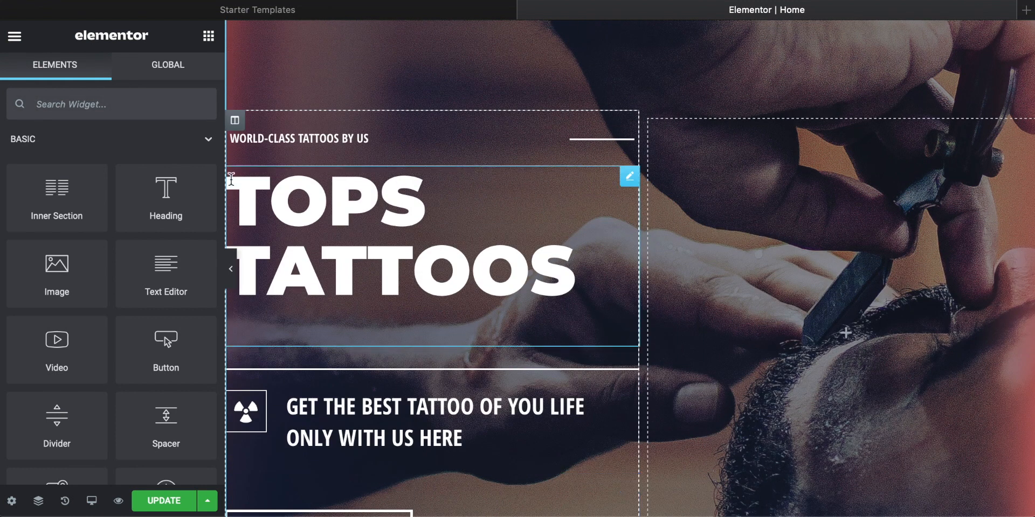
scroll(358, 318, "down", 2)
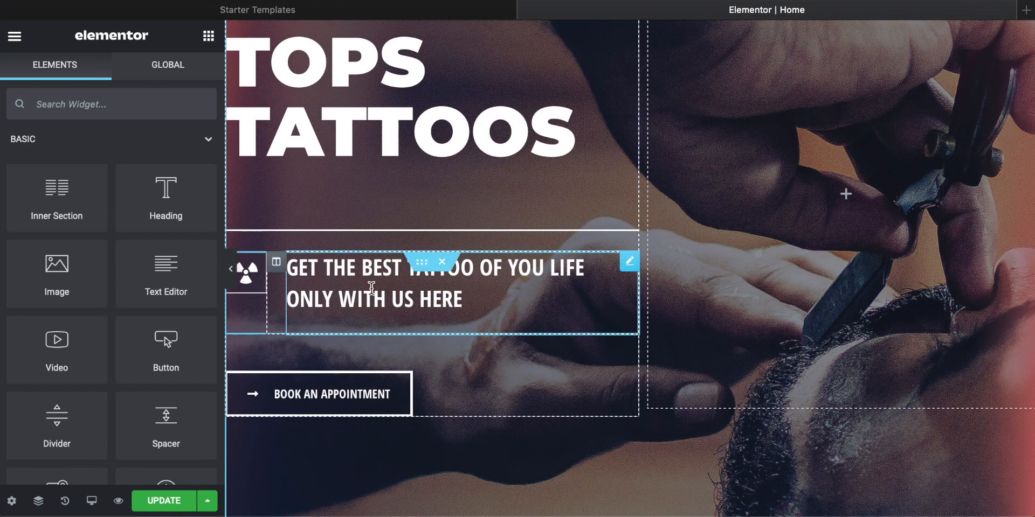
scroll(408, 299, "down", 1)
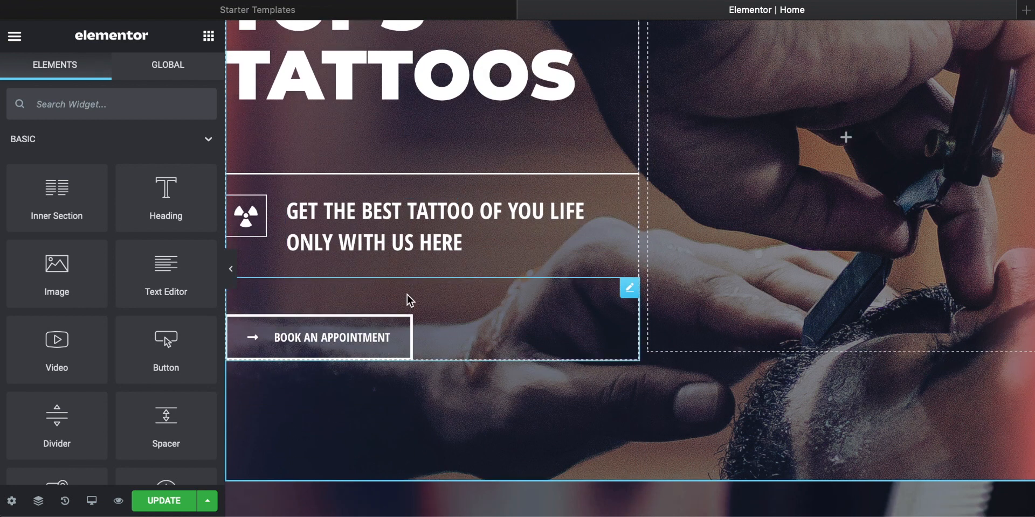
left_click(318, 343)
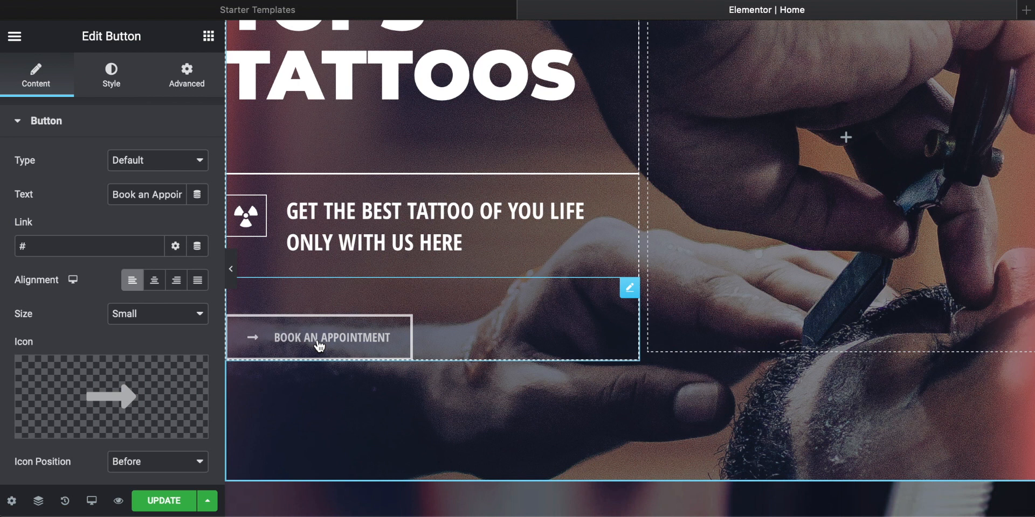
mouse_move(104, 404)
key("ctrl+a")
key("BackSpace")
type("Get in")
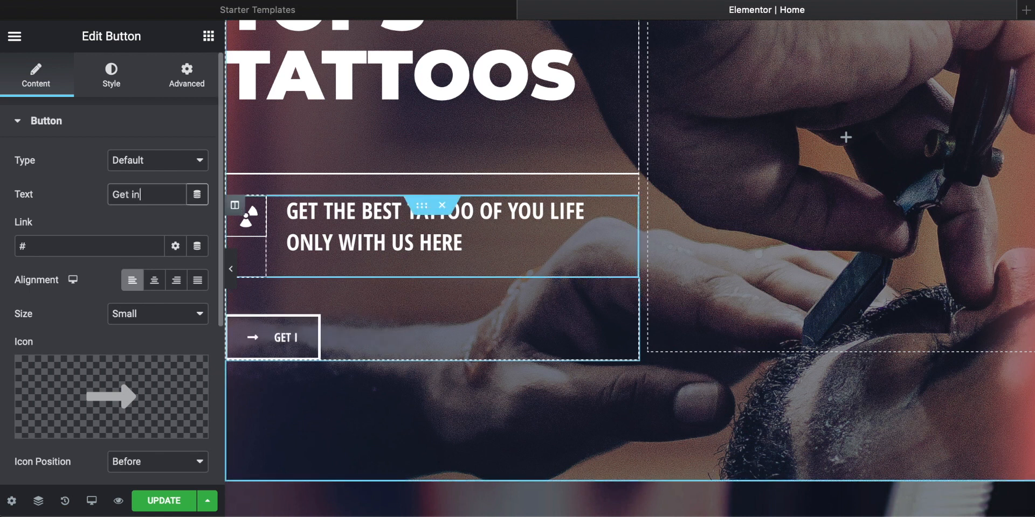
type("ked!!")
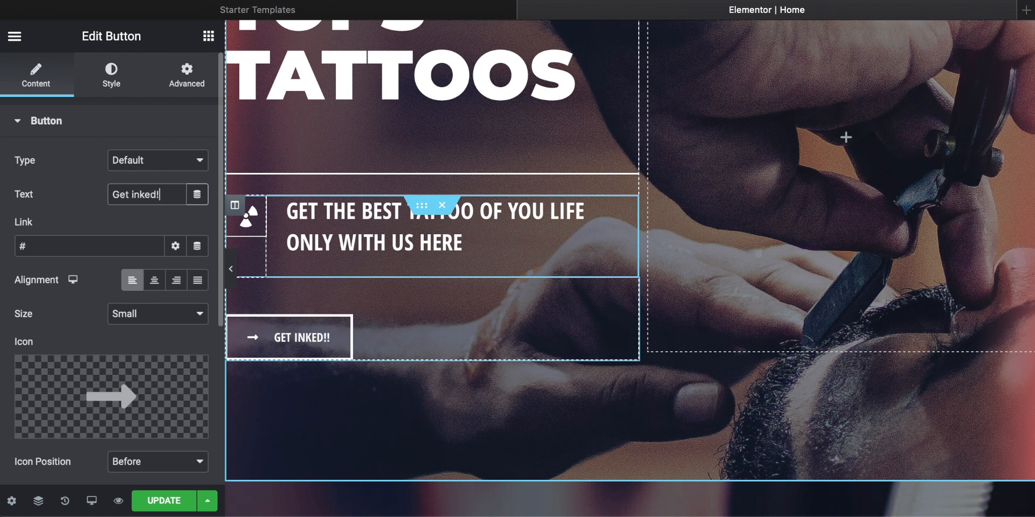
key("BackSpace")
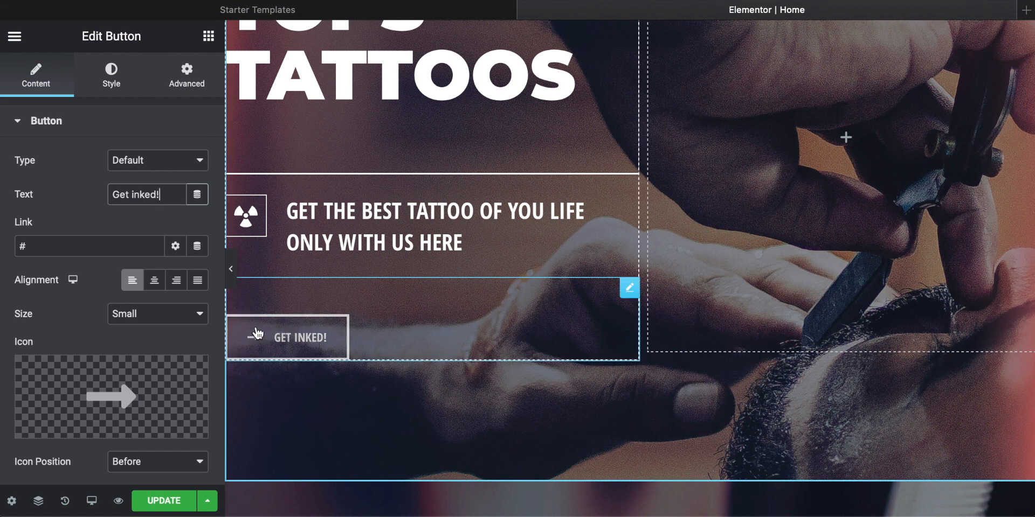
Step: Try right and center alignment on the Get inked! button, then restore left alignment
mouse_move(78, 391)
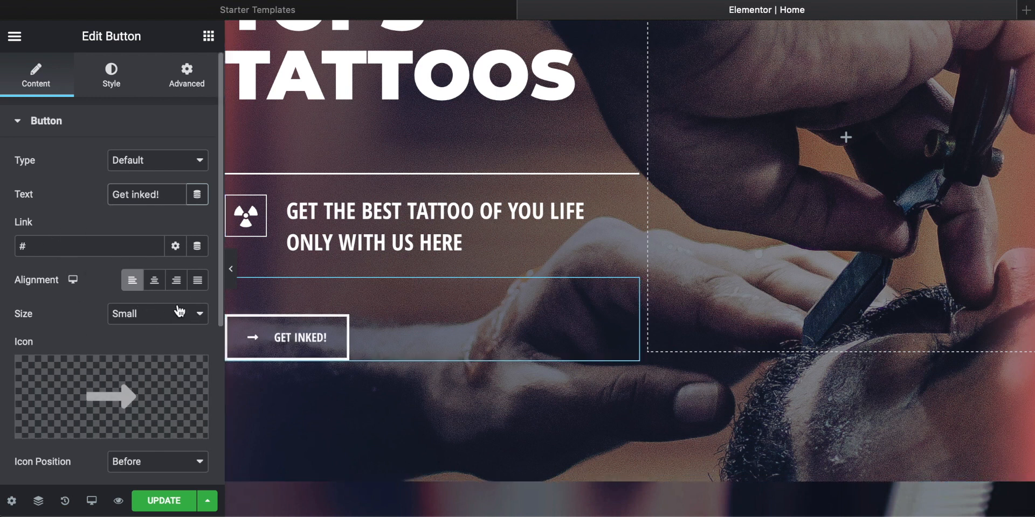
left_click(176, 285)
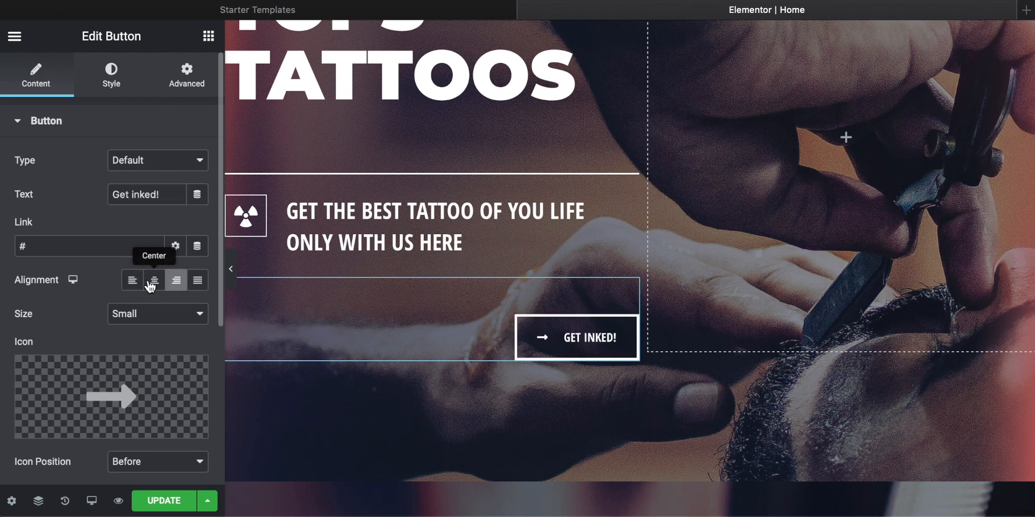
left_click(154, 282)
left_click(132, 281)
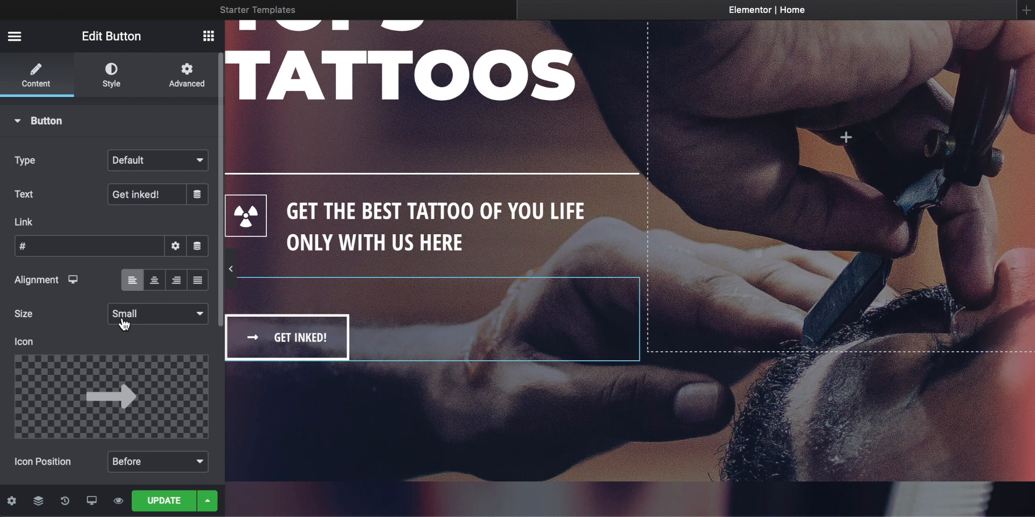
Step: Open the live site techzg.co in a new browser tab to find a link target for the Get inked! button
left_click(63, 247)
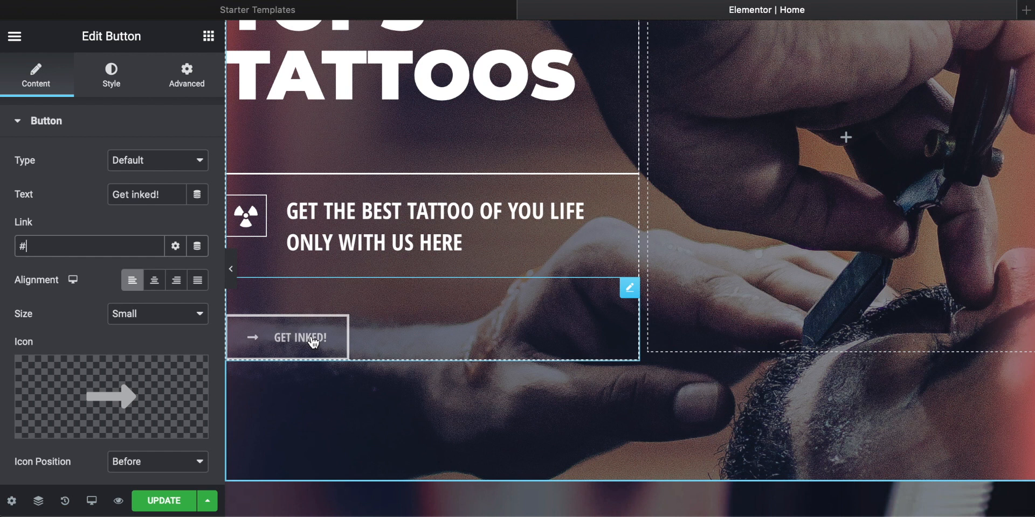
left_click_drag(45, 246, 4, 246)
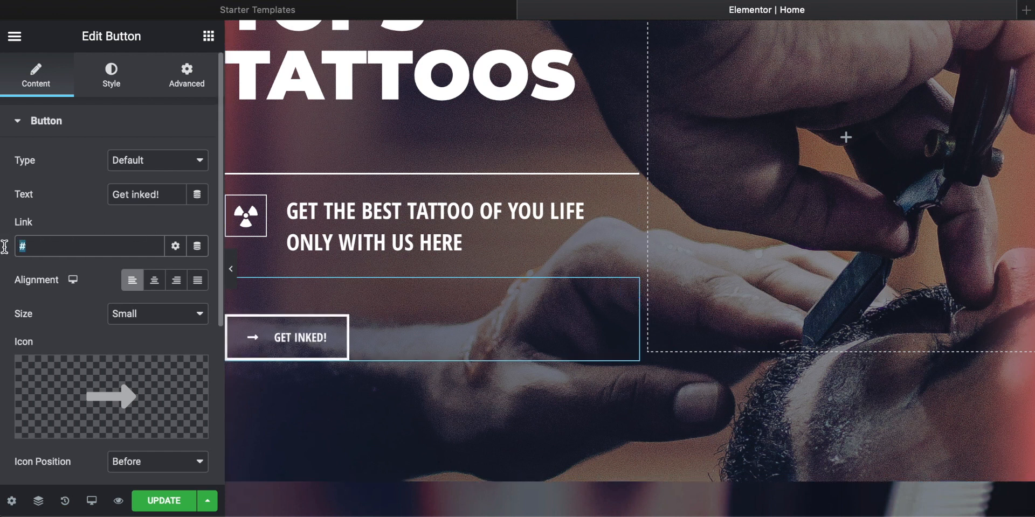
left_click(41, 247)
left_click(1027, 12)
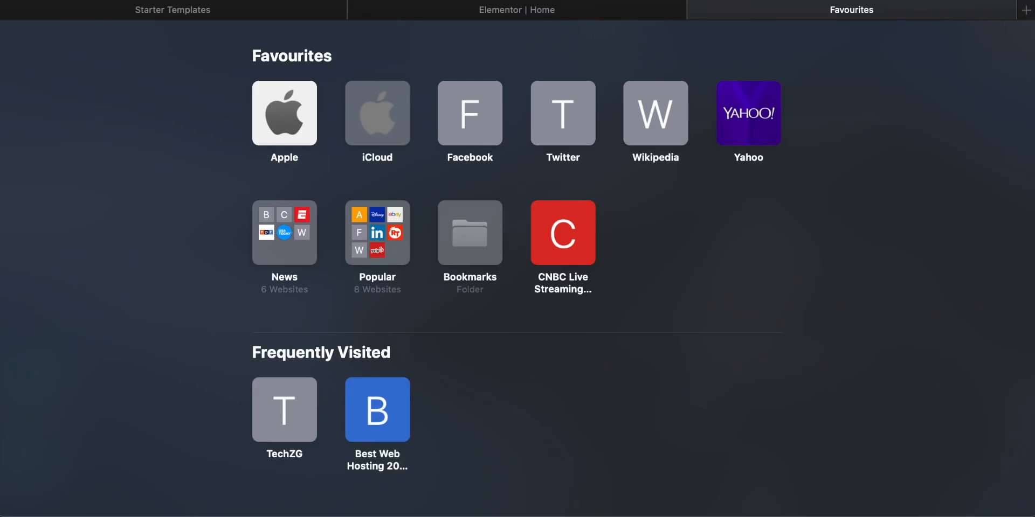
type("techzg.co")
key("Return")
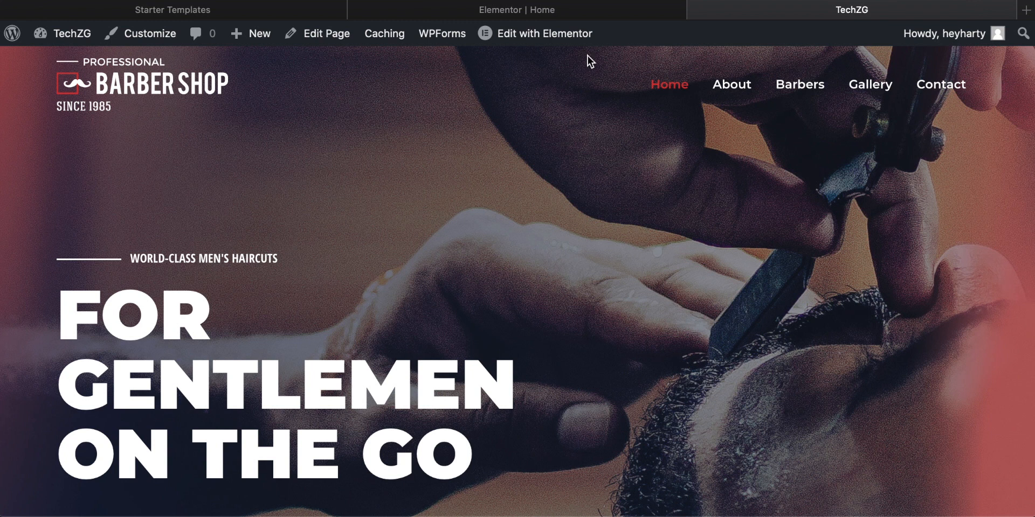
scroll(531, 189, "down", 3)
scroll(531, 189, "up", 3)
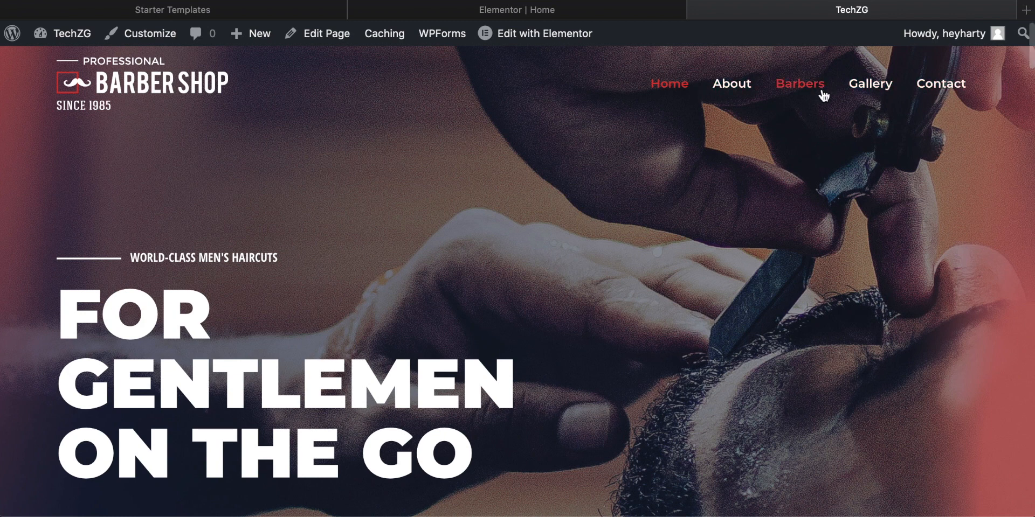
left_click(586, 12)
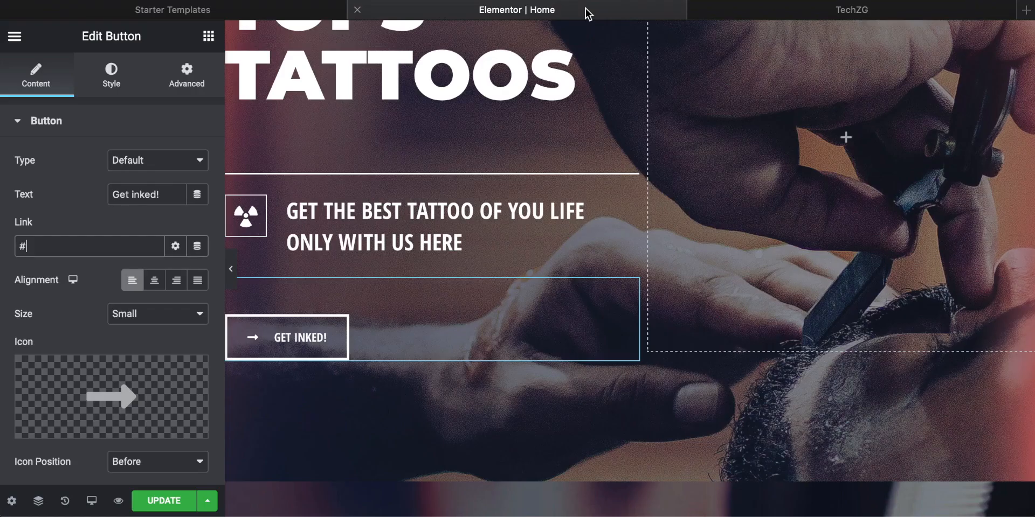
left_click(864, 10)
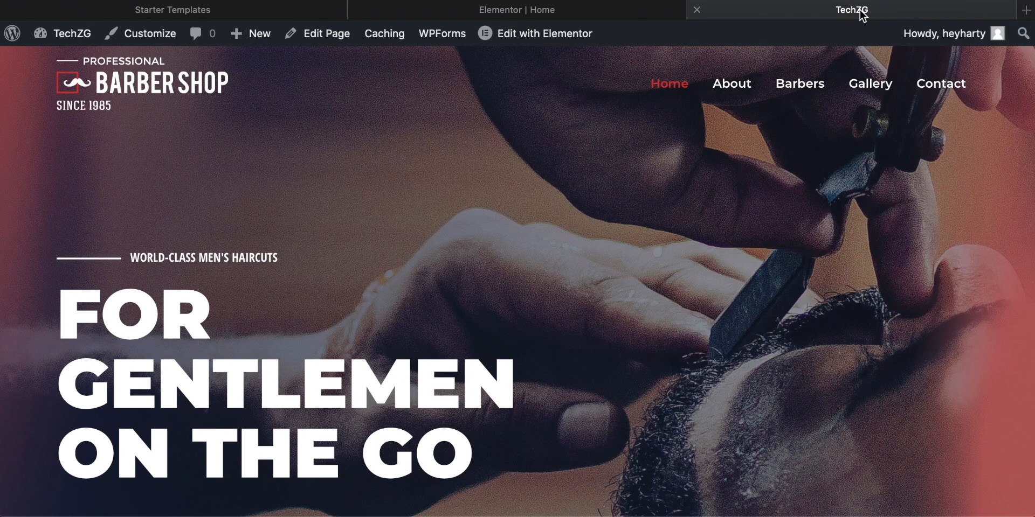
Step: Open the live site's Contact page, look over its contact form, and copy the page address
left_click(945, 86)
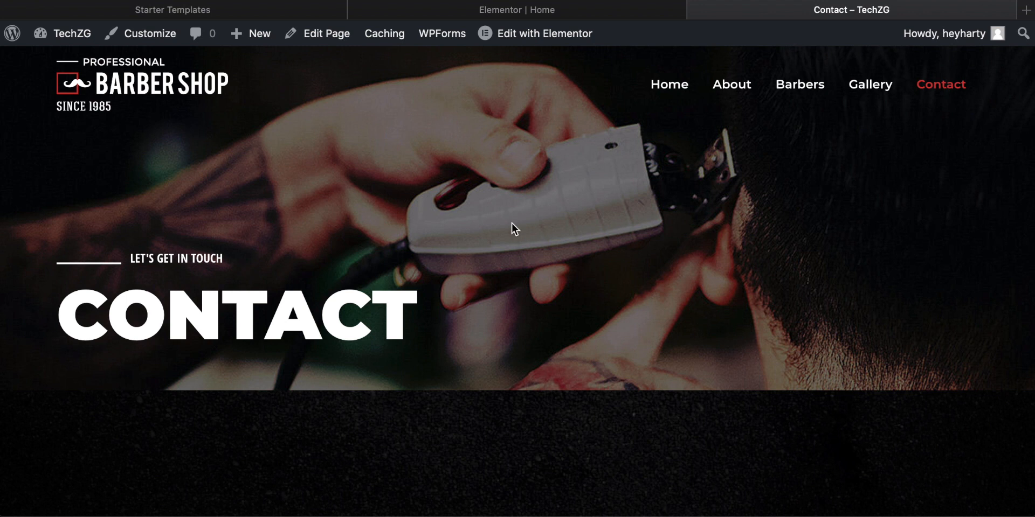
scroll(343, 237, "down", 10)
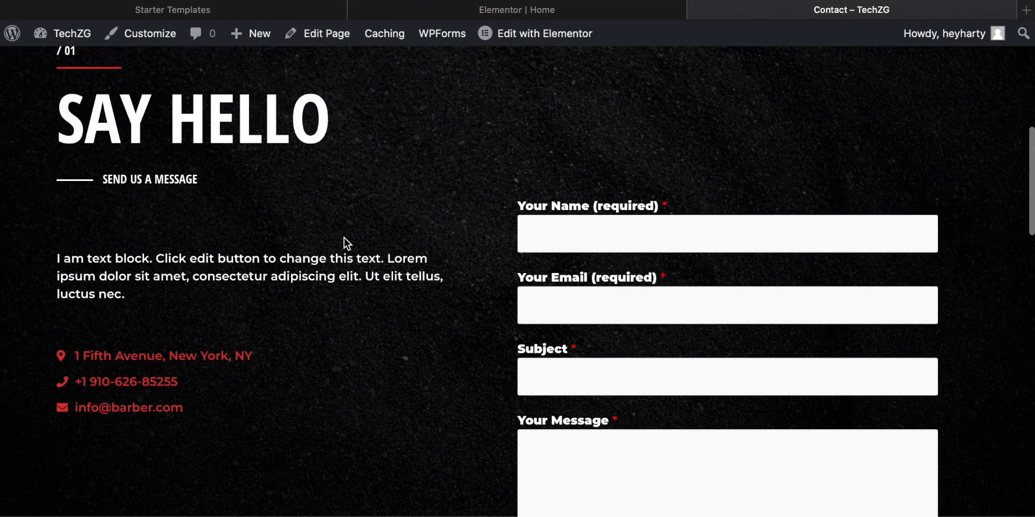
scroll(393, 267, "up", 10)
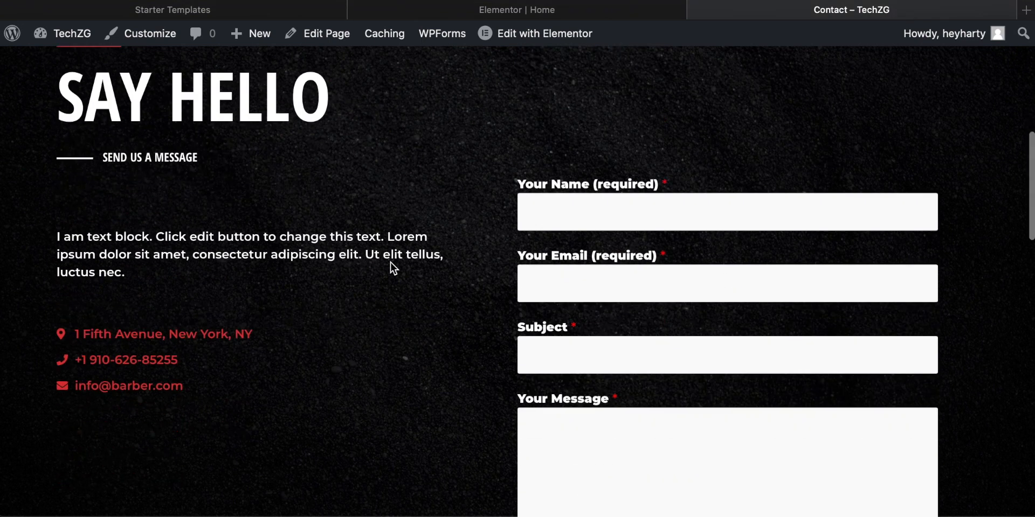
scroll(393, 268, "up", 5)
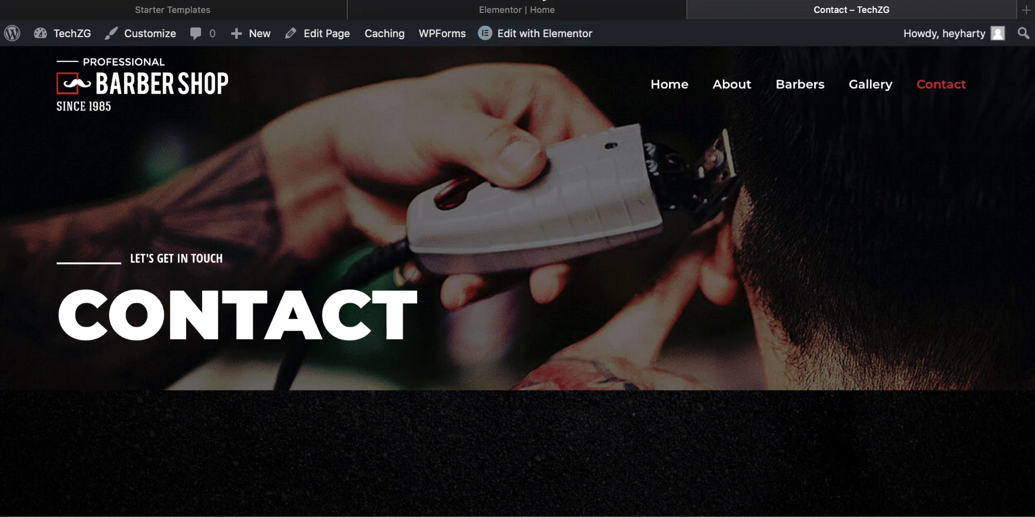
left_click(534, 0)
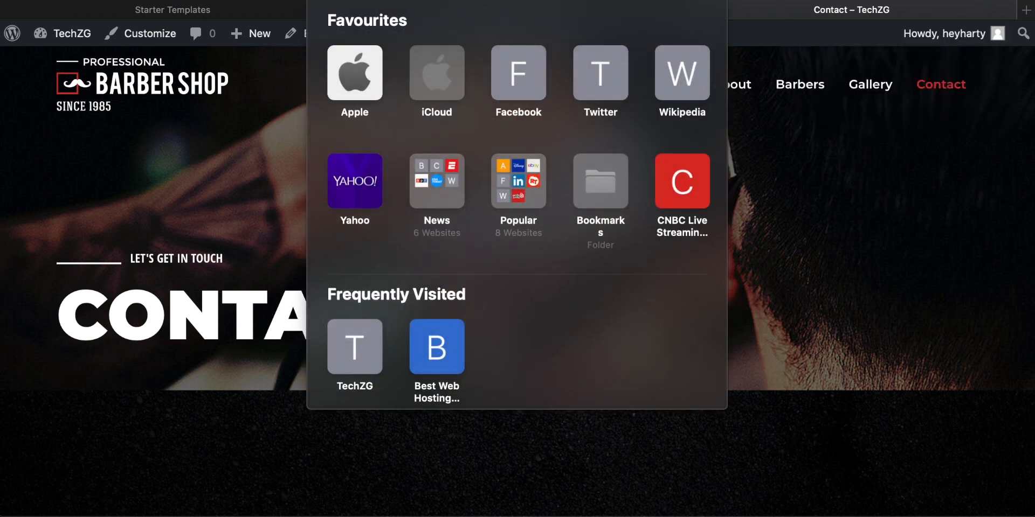
left_click(859, 185)
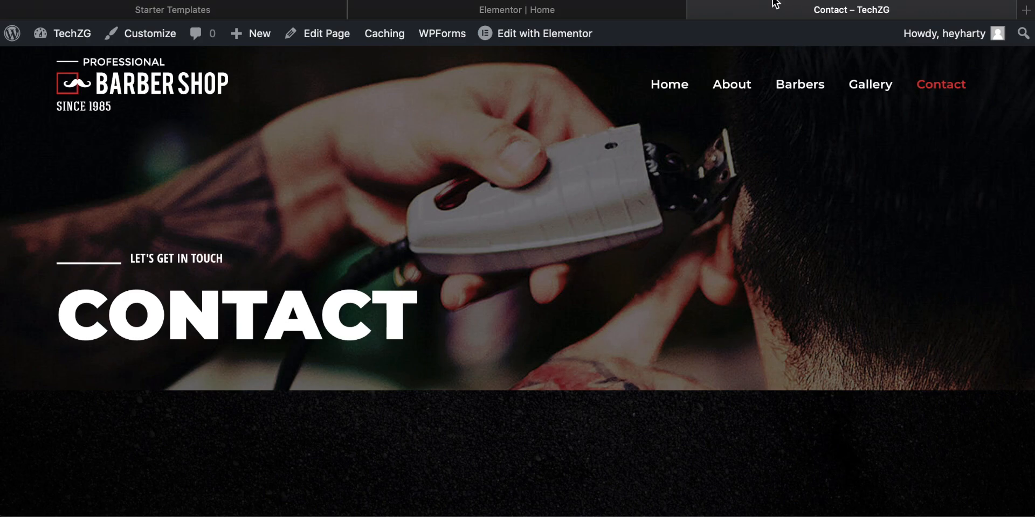
left_click(559, 14)
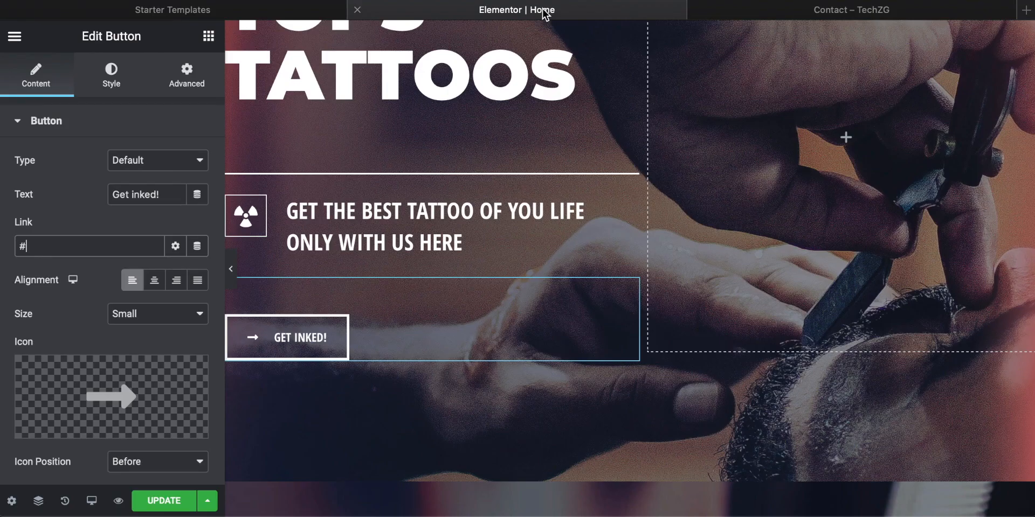
left_click(52, 245)
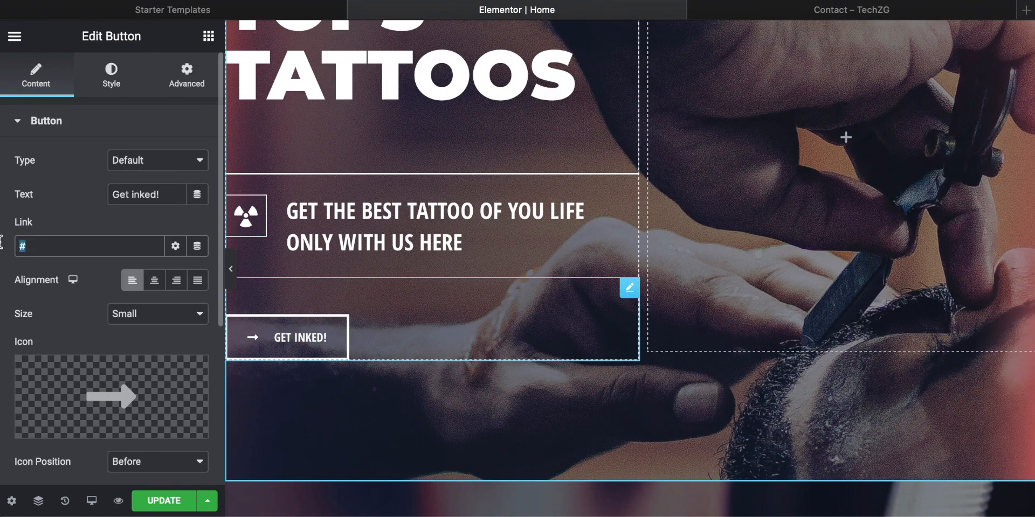
key("super+v")
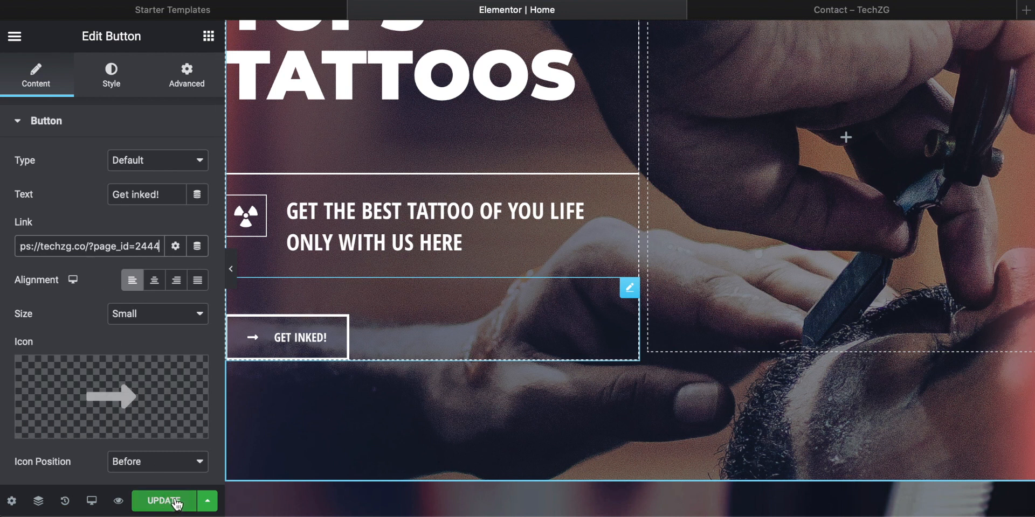
left_click(207, 500)
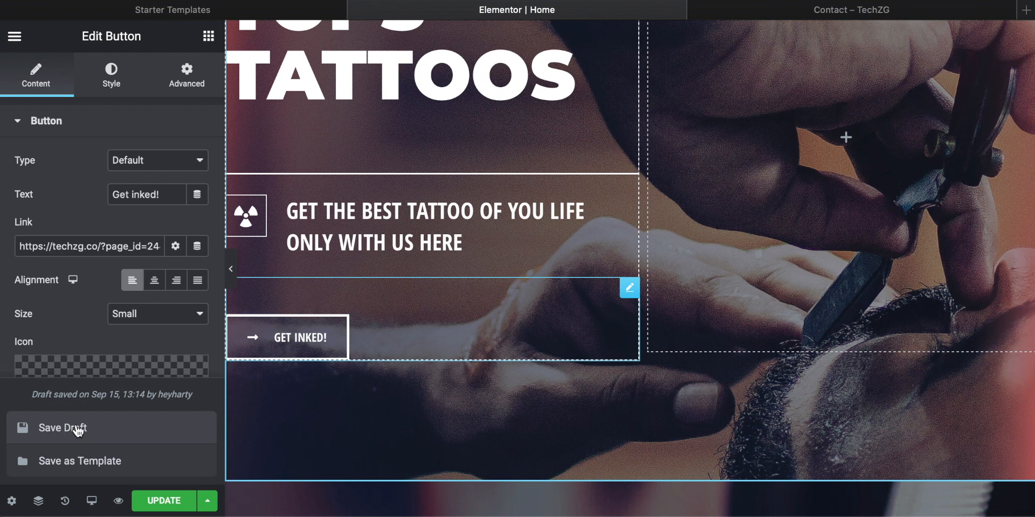
left_click(164, 501)
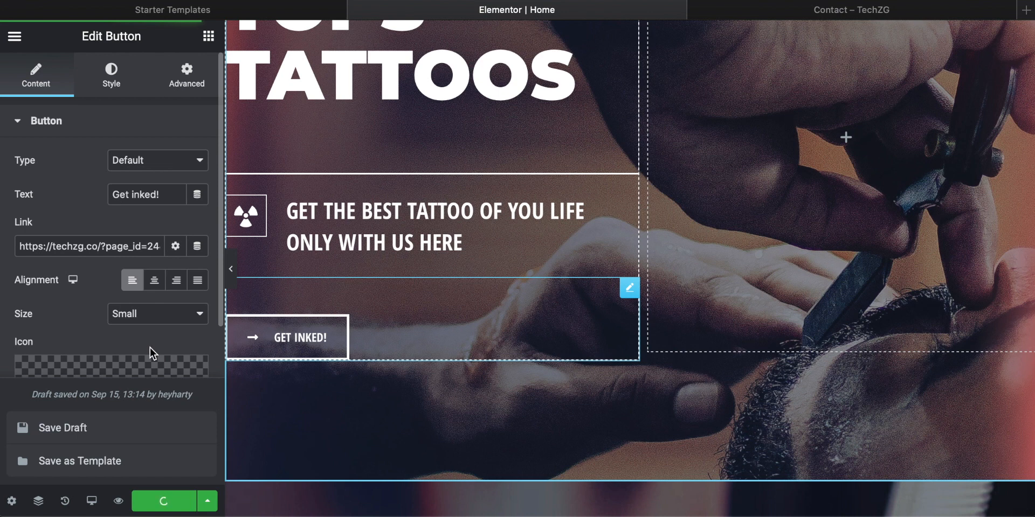
Step: Open the live Home page and check the updated hero headings and the Get inked! button
left_click(868, 10)
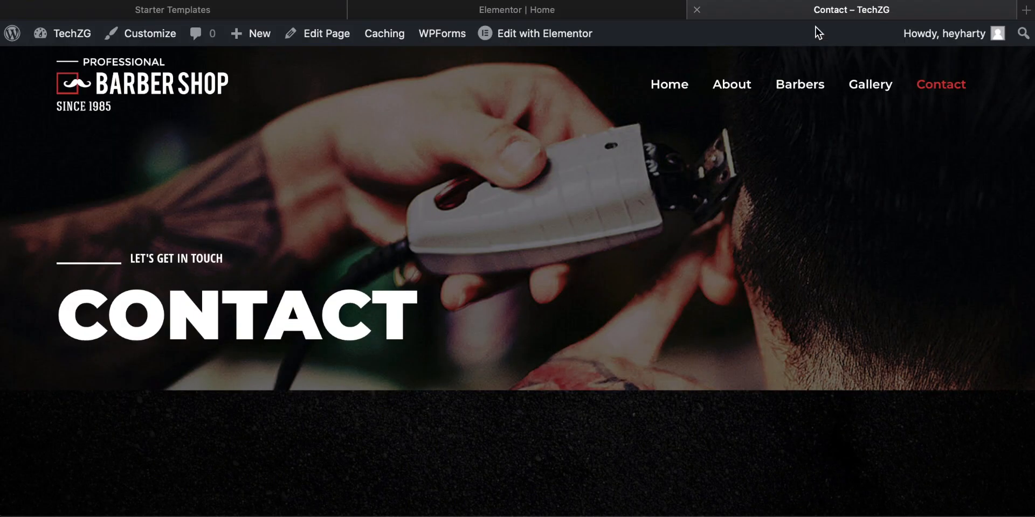
left_click(658, 85)
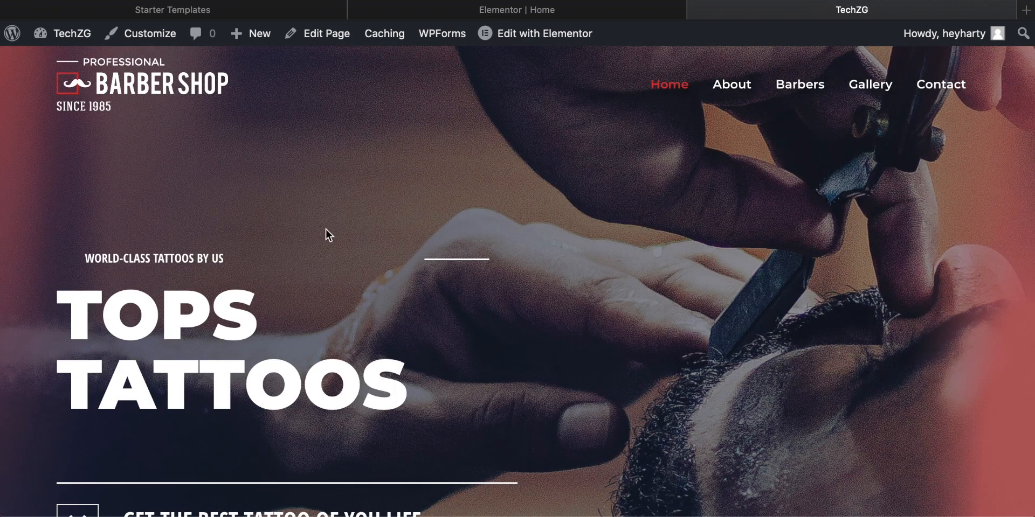
scroll(327, 235, "down", 2)
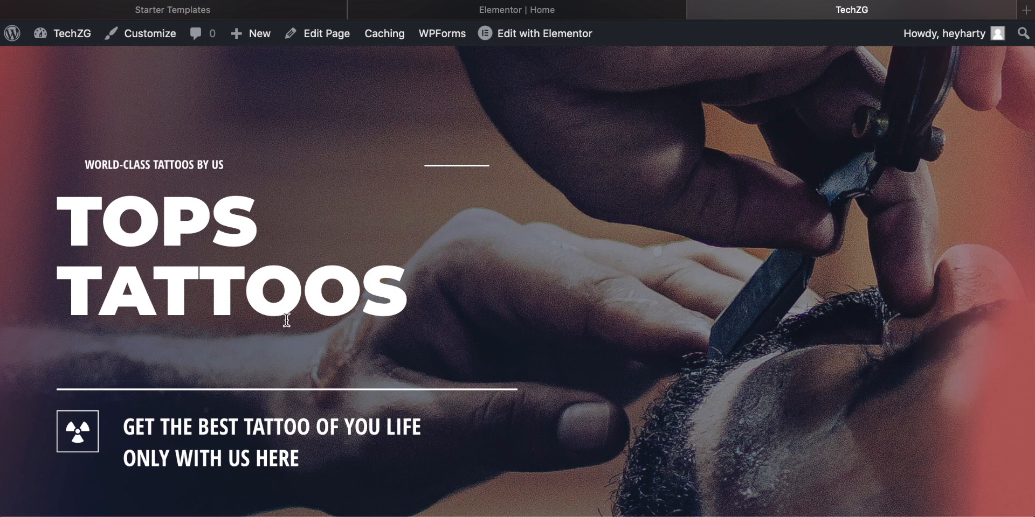
scroll(287, 320, "down", 3)
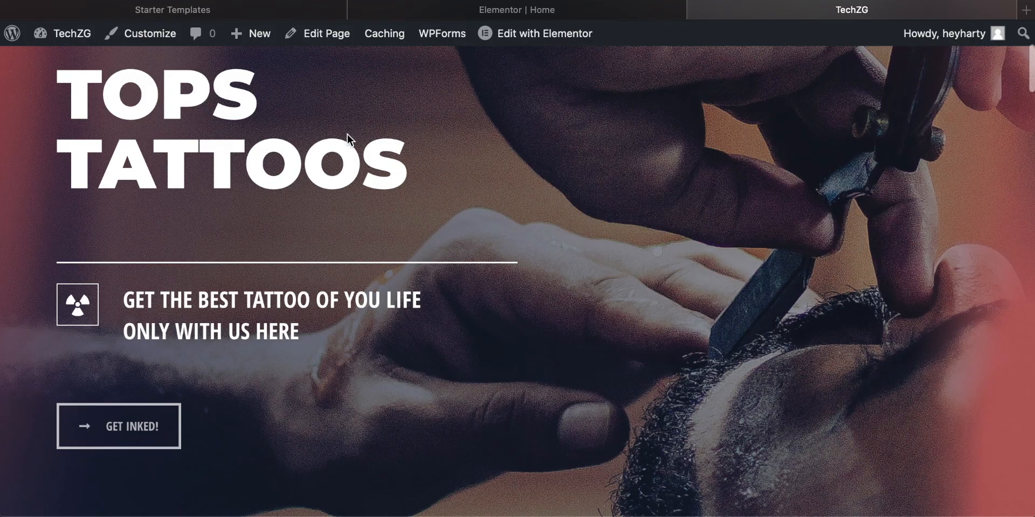
Step: Check the Get inked! button's link in Elementor and test the button on the live Home page
left_click(501, 8)
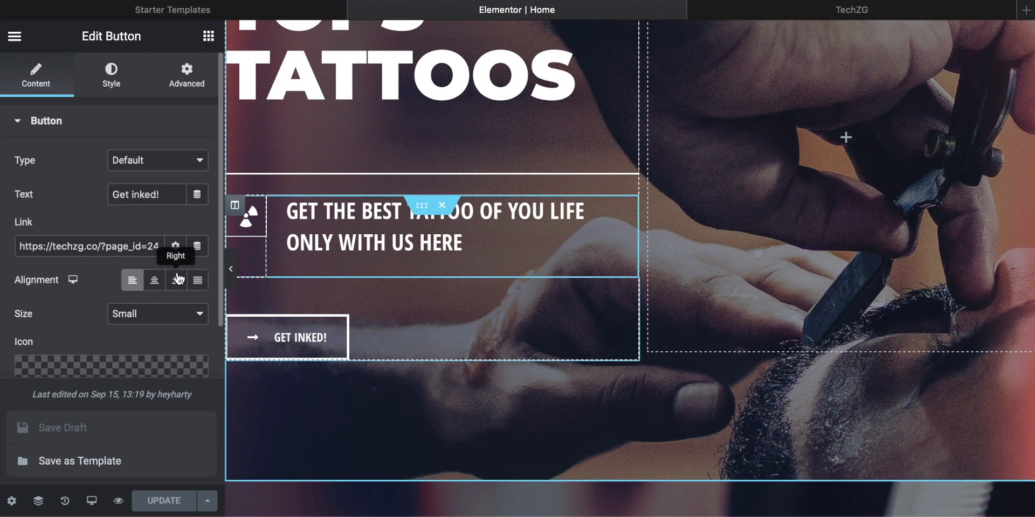
scroll(180, 277, "down", 3)
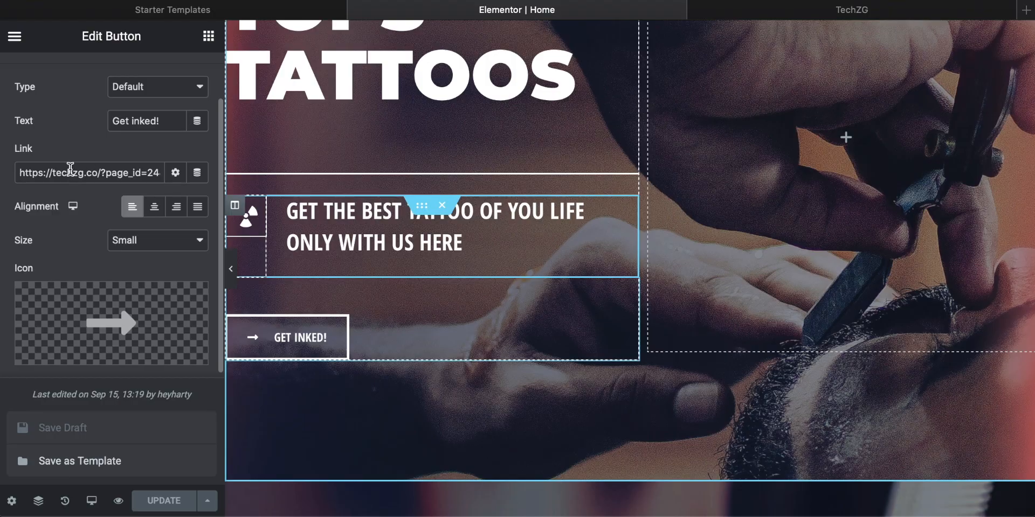
left_click(850, 11)
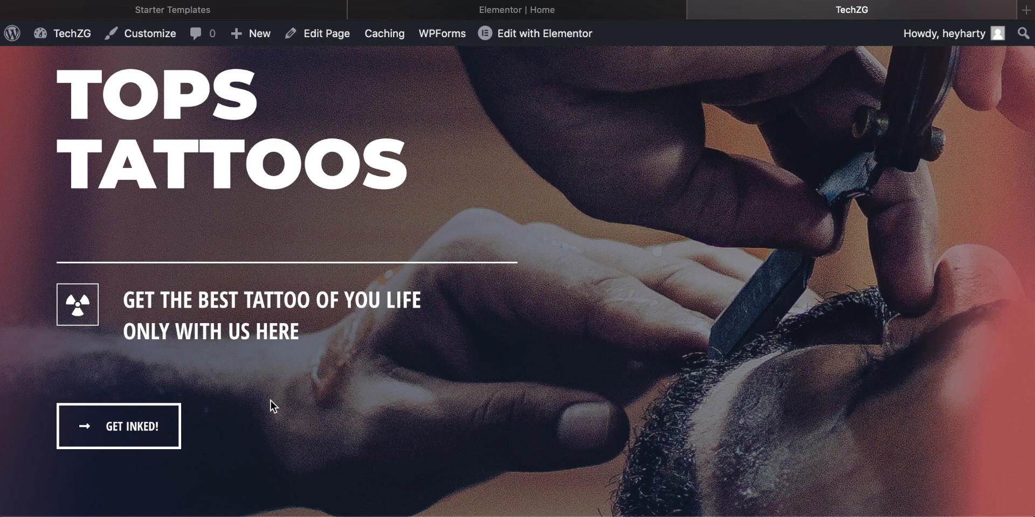
left_click(133, 428)
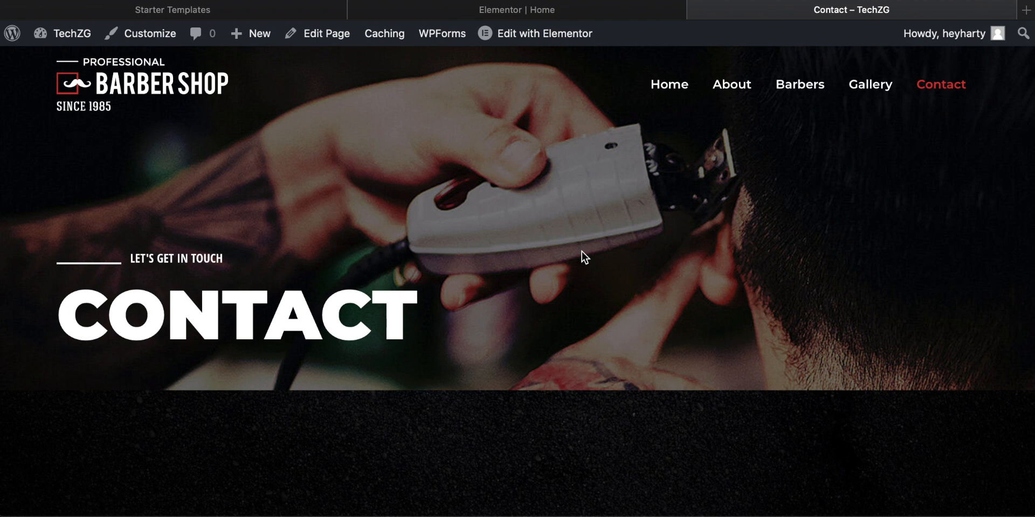
scroll(585, 242, "down", 6)
scroll(584, 243, "up", 6)
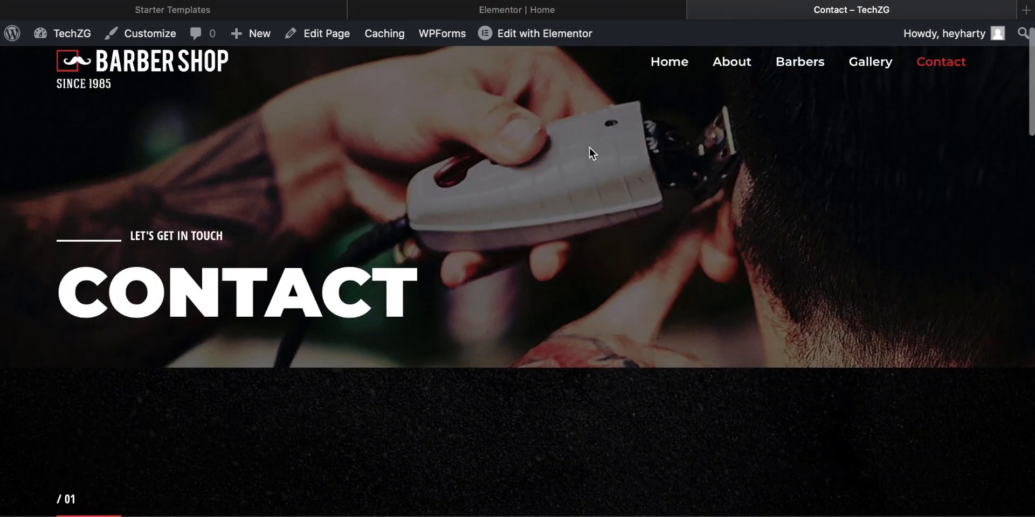
Step: Return to the live Home page and look over the hero headings, tagline and Get inked! button
left_click(668, 64)
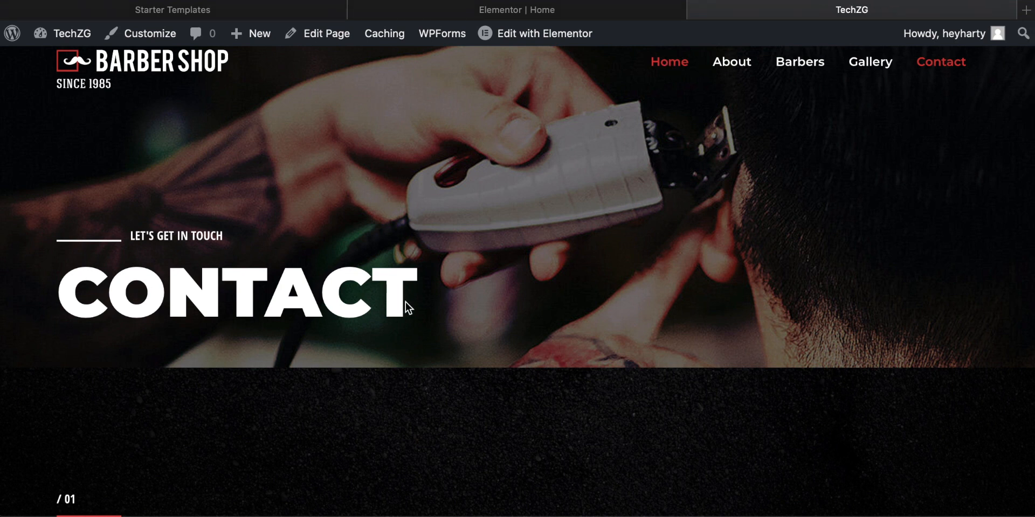
scroll(487, 264, "down", 8)
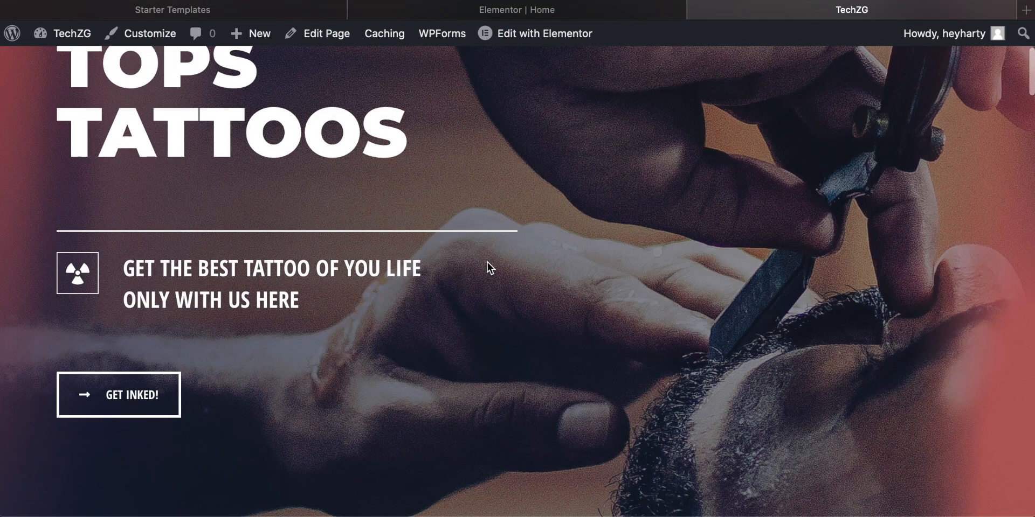
scroll(358, 264, "up", 3)
scroll(358, 264, "down", 2)
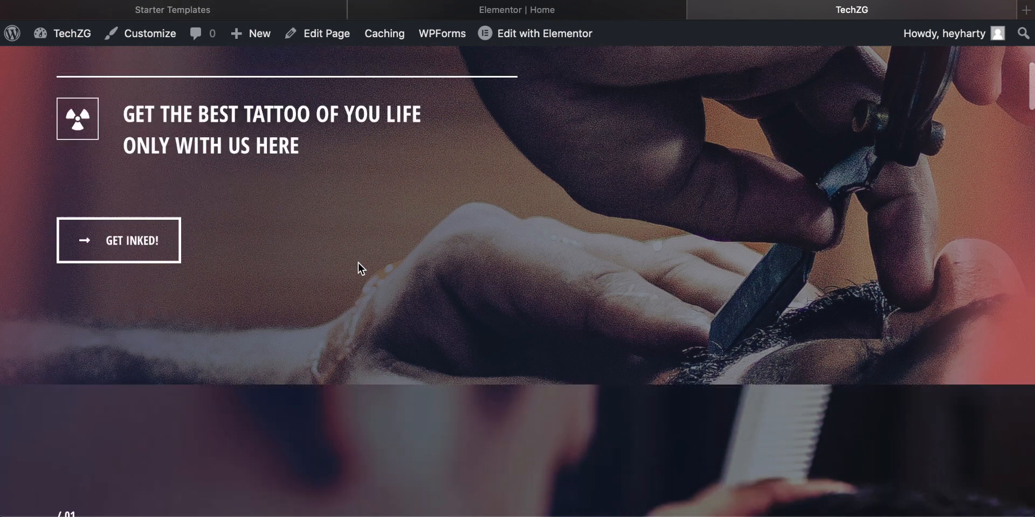
scroll(358, 264, "up", 3)
scroll(296, 378, "up", 5)
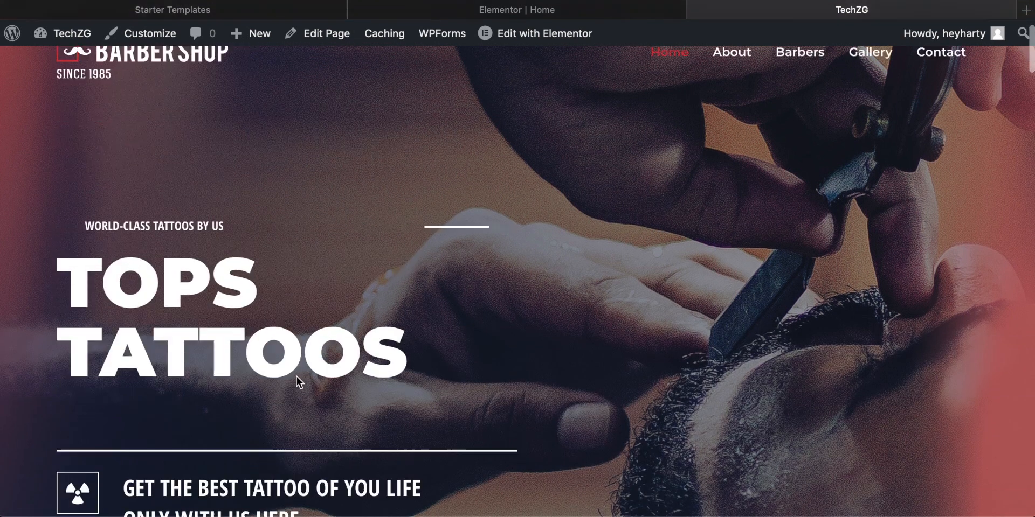
scroll(296, 377, "down", 5)
scroll(296, 376, "up", 5)
scroll(296, 376, "down", 2)
scroll(296, 376, "up", 2)
scroll(297, 376, "down", 2)
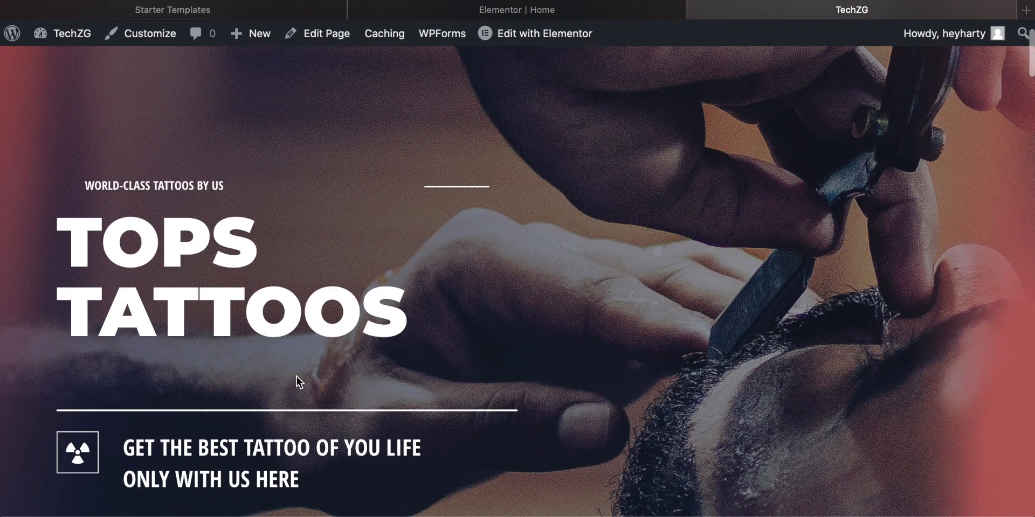
Step: Switch back to the Elementor editor and change the About section's main heading to "history"
left_click(515, 10)
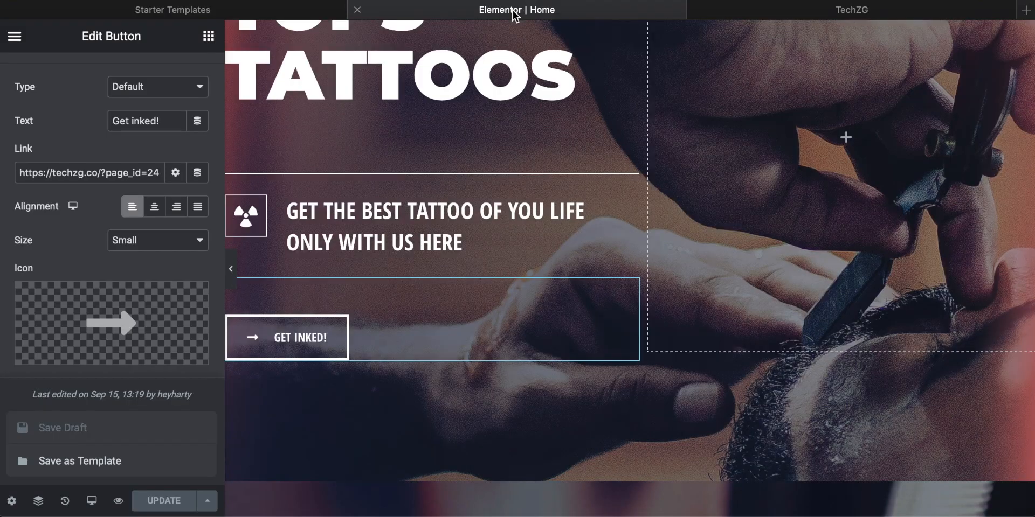
scroll(704, 291, "up", 4)
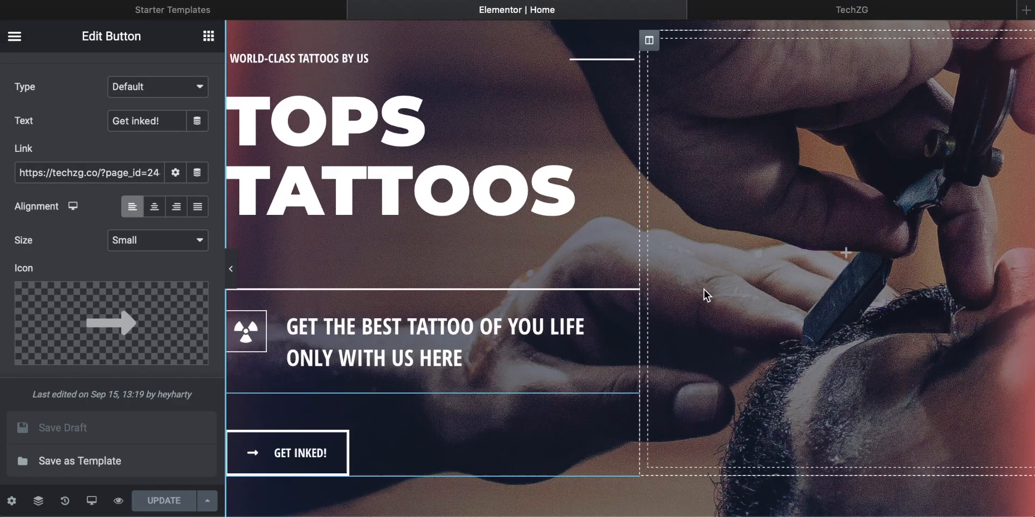
scroll(704, 291, "down", 5)
scroll(704, 290, "down", 10)
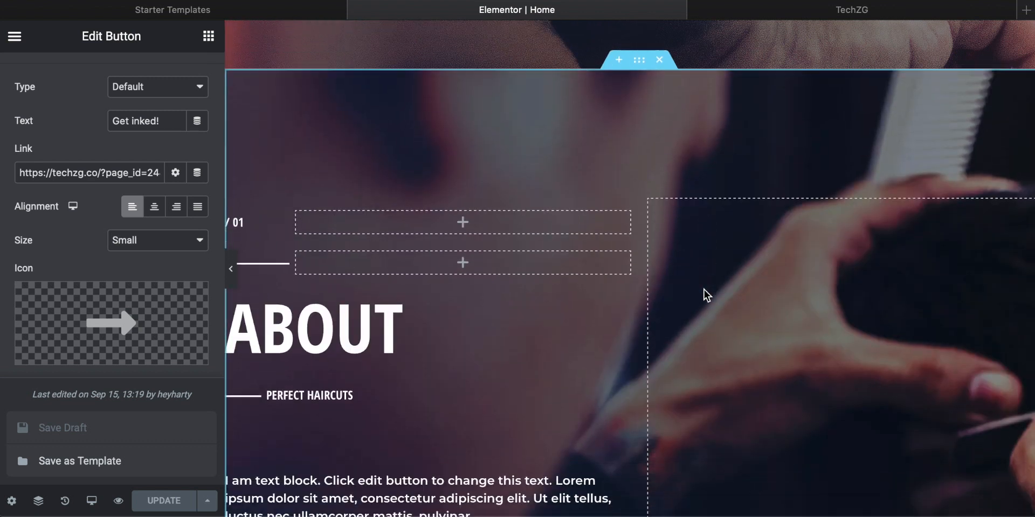
scroll(339, 179, "up", 1)
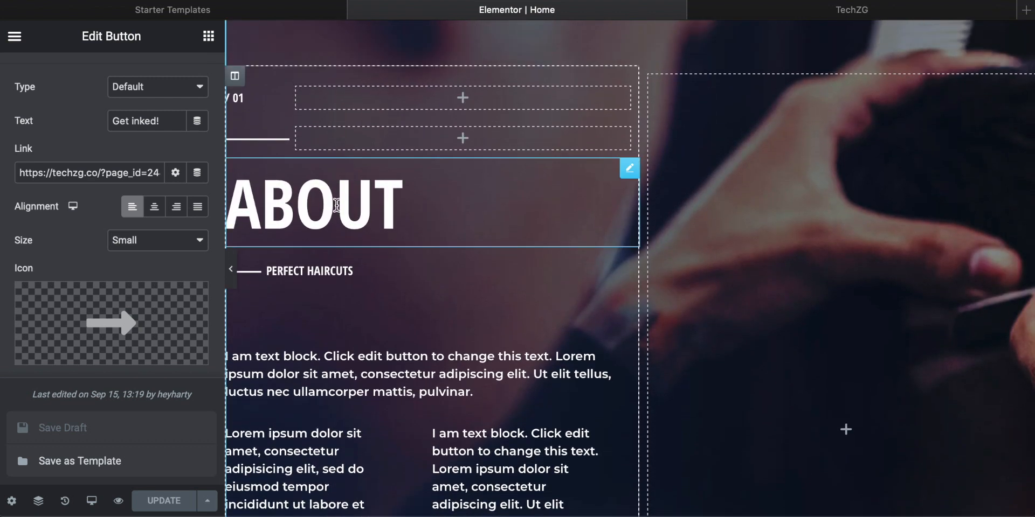
left_click_drag(415, 210, 242, 211)
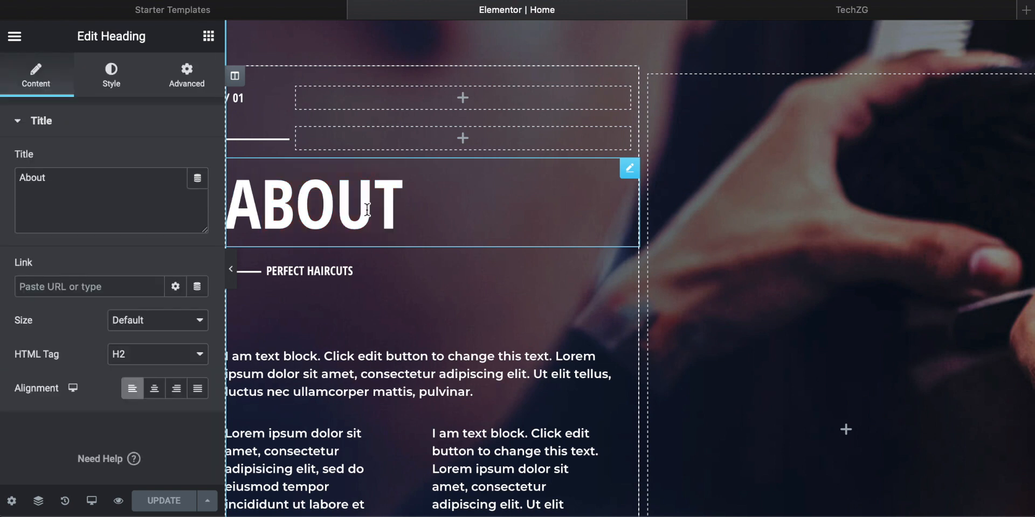
key("BackSpace")
key("BackSpace")
key("BackSpace")
key("BackSpace")
key("BackSpace")
type("histy")
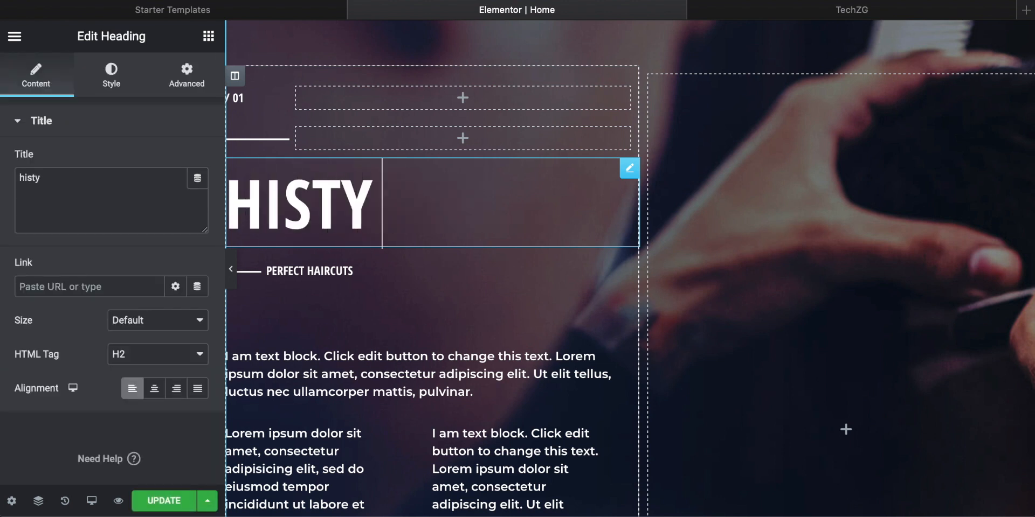
key("BackSpace")
type("ory")
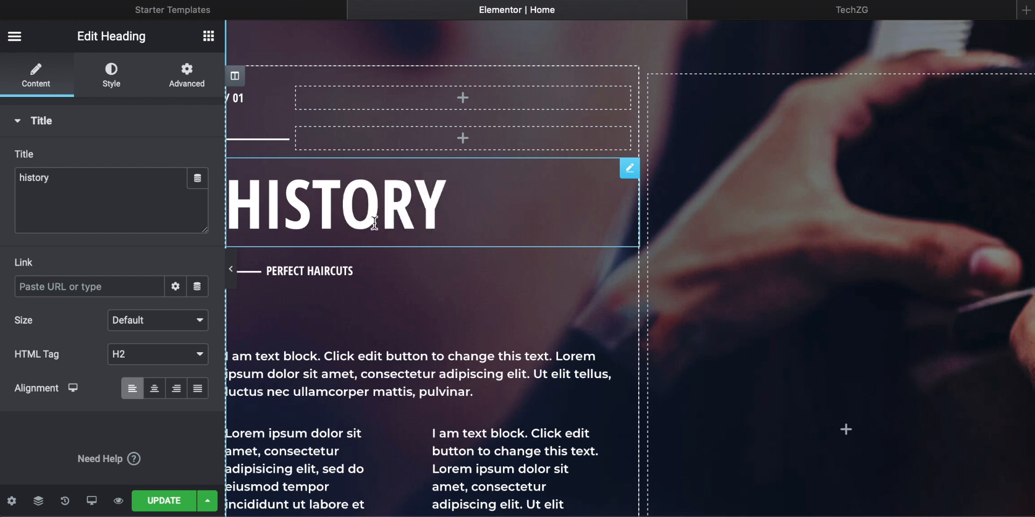
Step: Replace the "Perfect Haircuts" subheading below the History heading with "the art of tattooing"
left_click(346, 270)
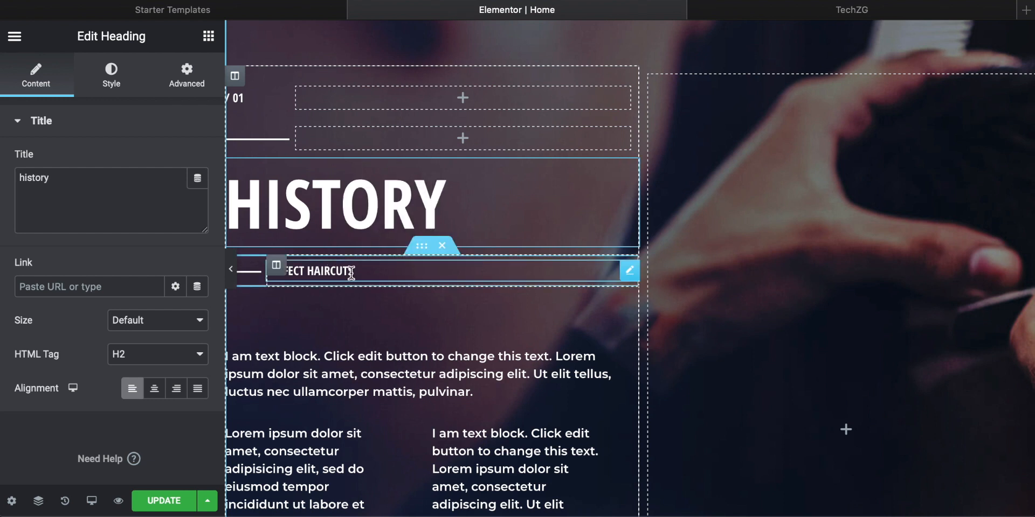
left_click_drag(358, 273, 243, 272)
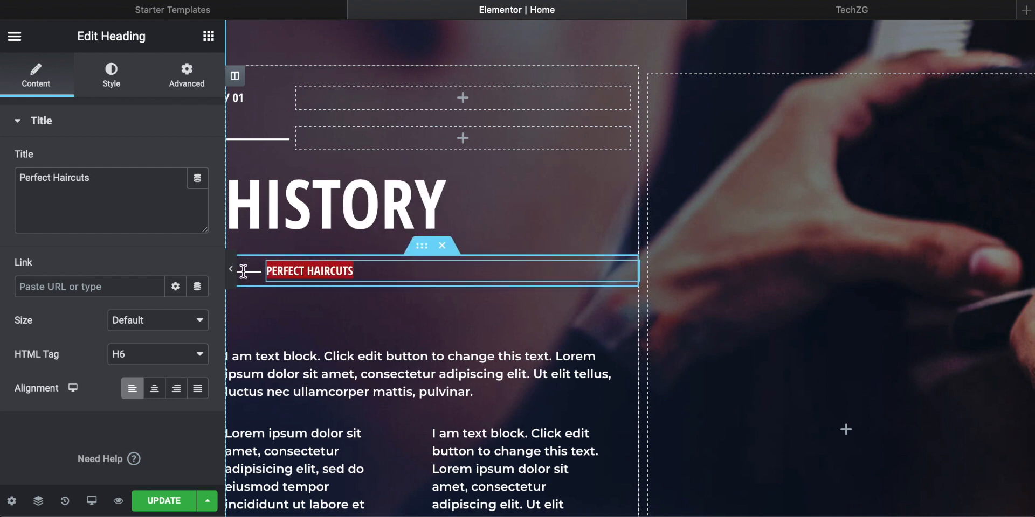
type("the art of tat")
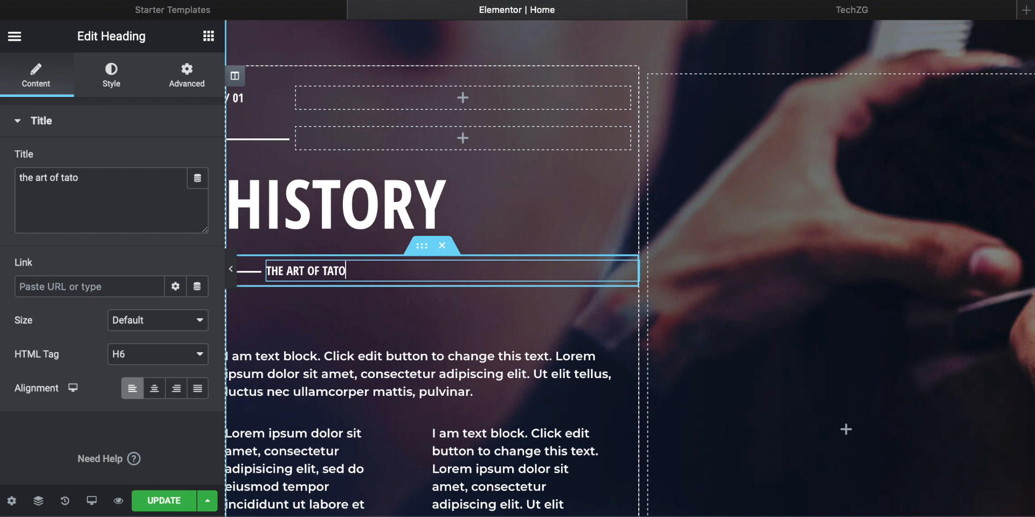
type("tooing")
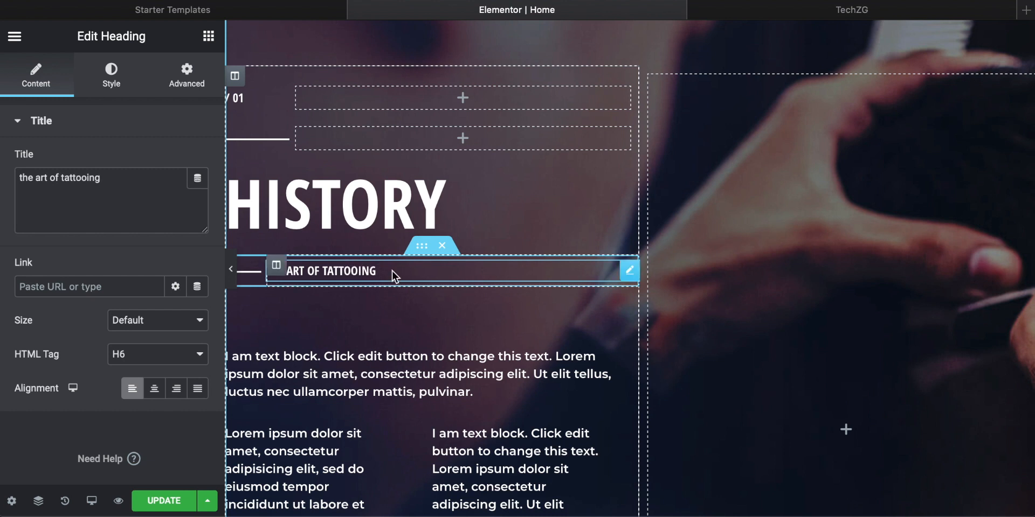
Step: Replace the placeholder paragraph below the "the art of tattooing" subheading with intro text beginning "We start with the love of art"
scroll(392, 270, "down", 3)
scroll(392, 270, "down", 2)
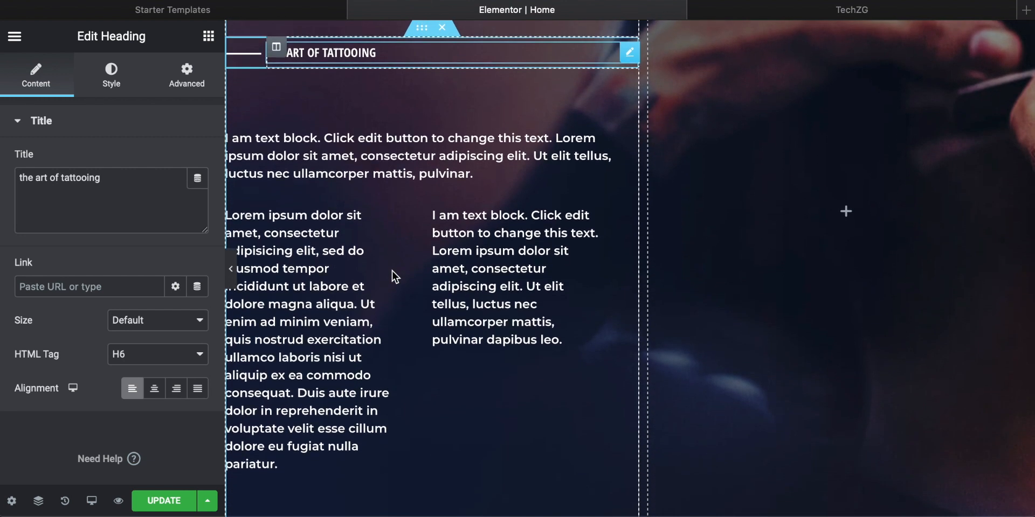
left_click(402, 178)
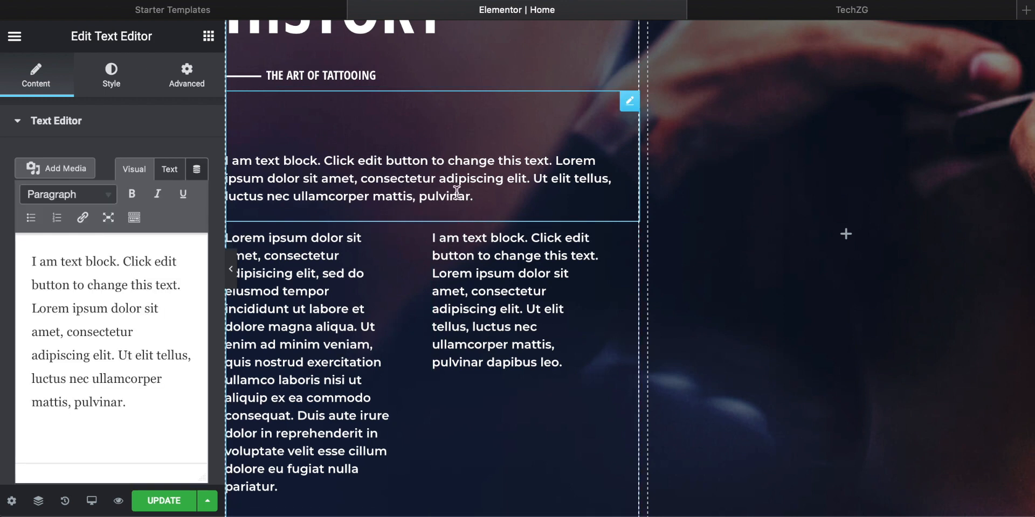
left_click_drag(479, 195, 217, 160)
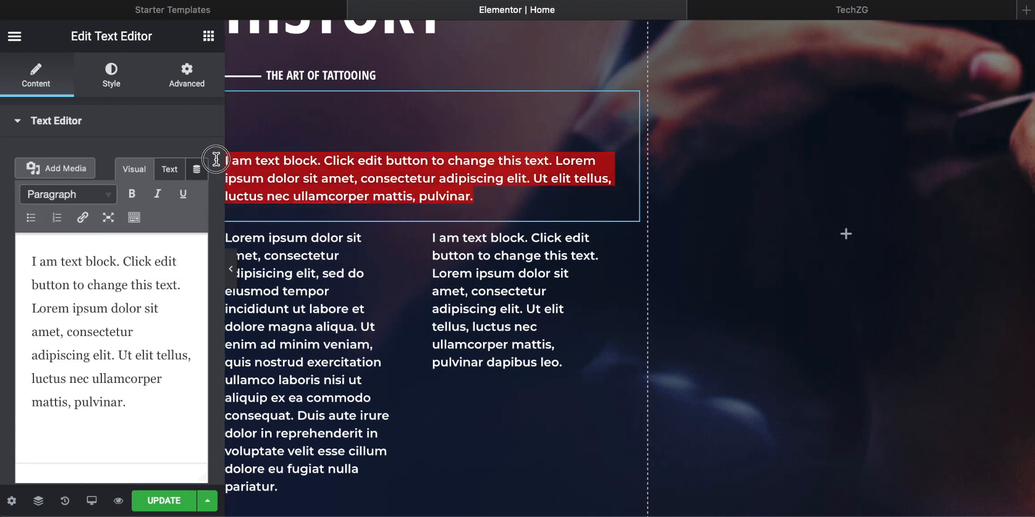
key("Delete")
left_click(369, 173)
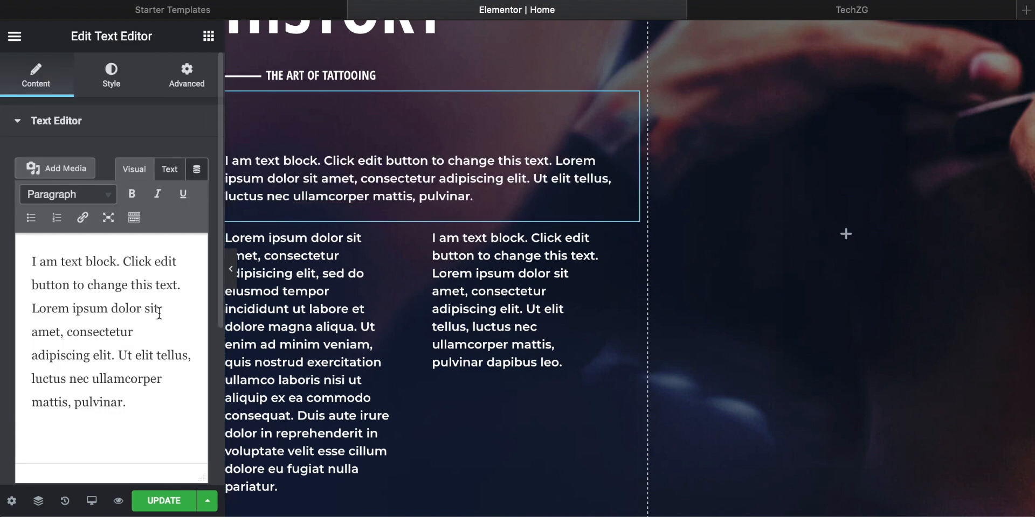
left_click(67, 194)
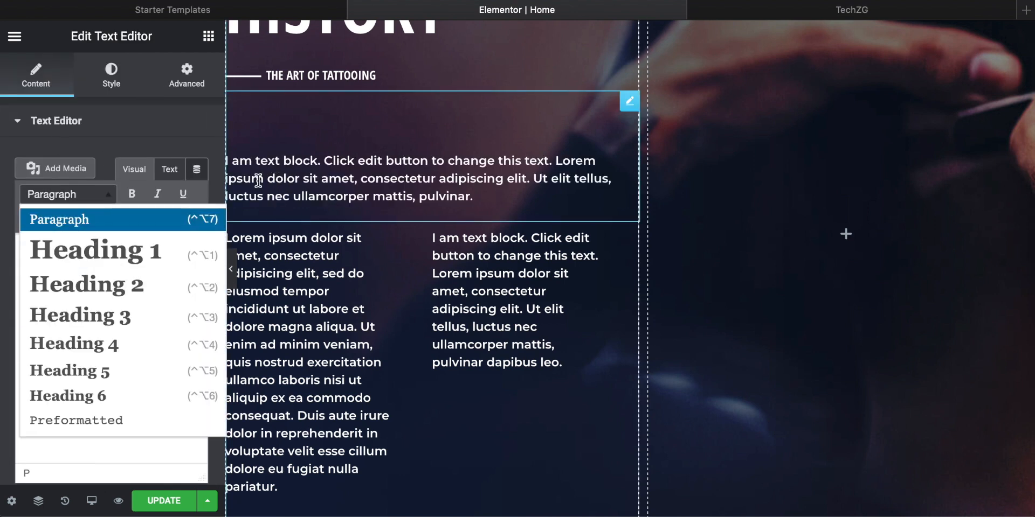
left_click(132, 194)
left_click(131, 194)
left_click_drag(157, 404, 32, 258)
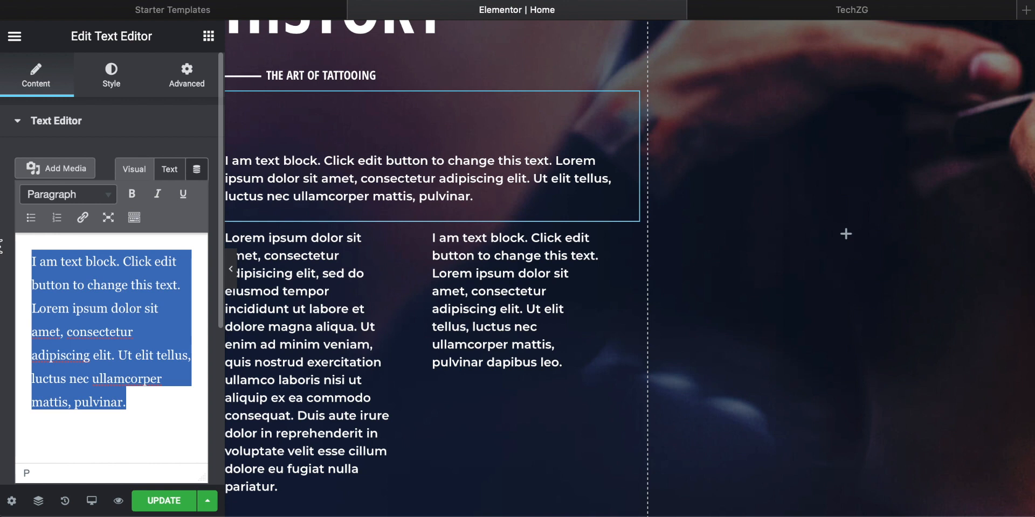
type("we")
key("BackSpace")
key("BackSpace")
type("We started with one")
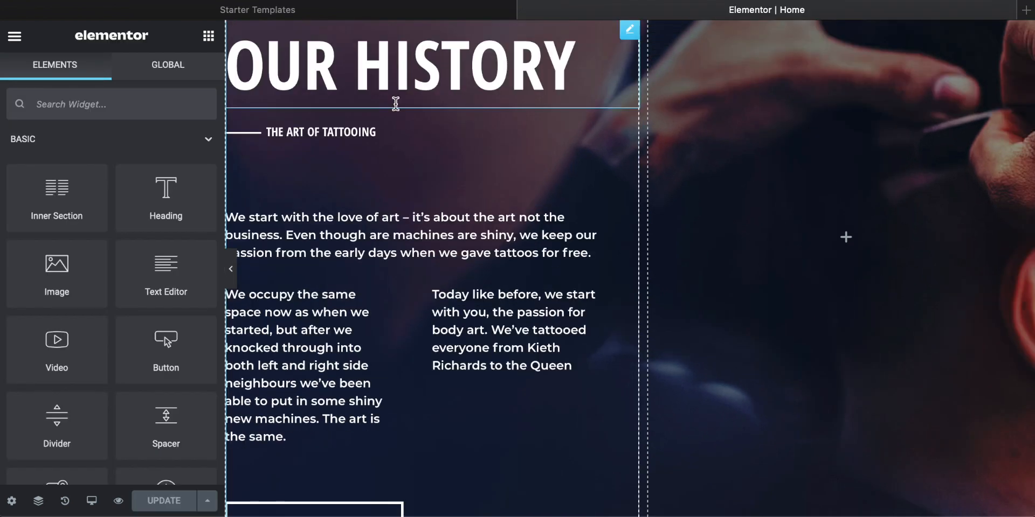
Step: Look over the Home page's Our History, Services, Pricing and hero sections in the editor for content and images to customize
scroll(474, 189, "up", 2)
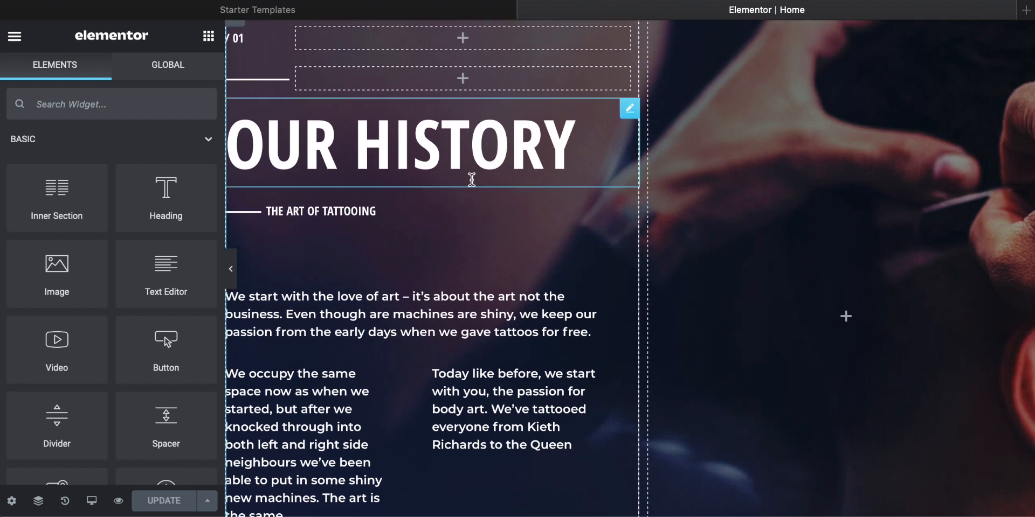
scroll(782, 225, "down", 8)
scroll(781, 221, "down", 20)
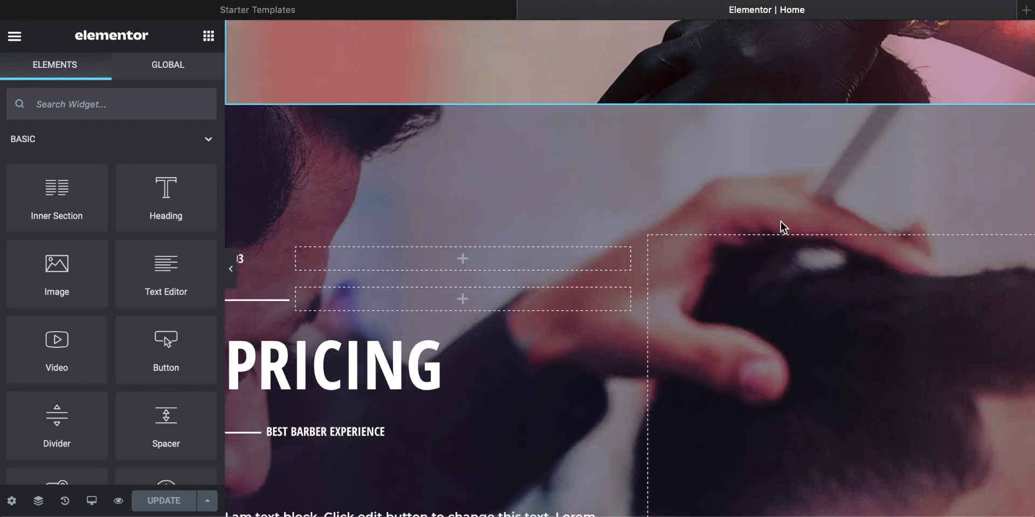
scroll(780, 222, "down", 8)
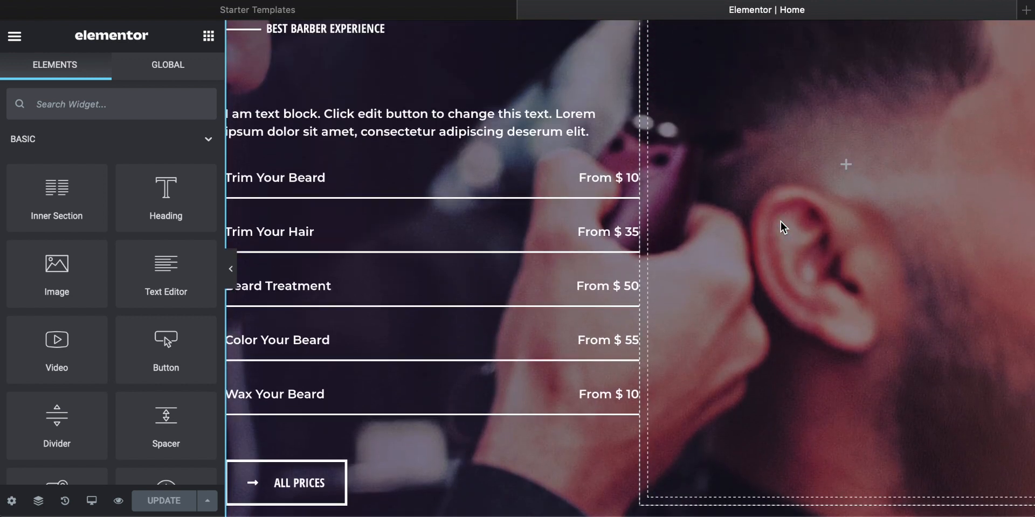
scroll(764, 224, "up", 15)
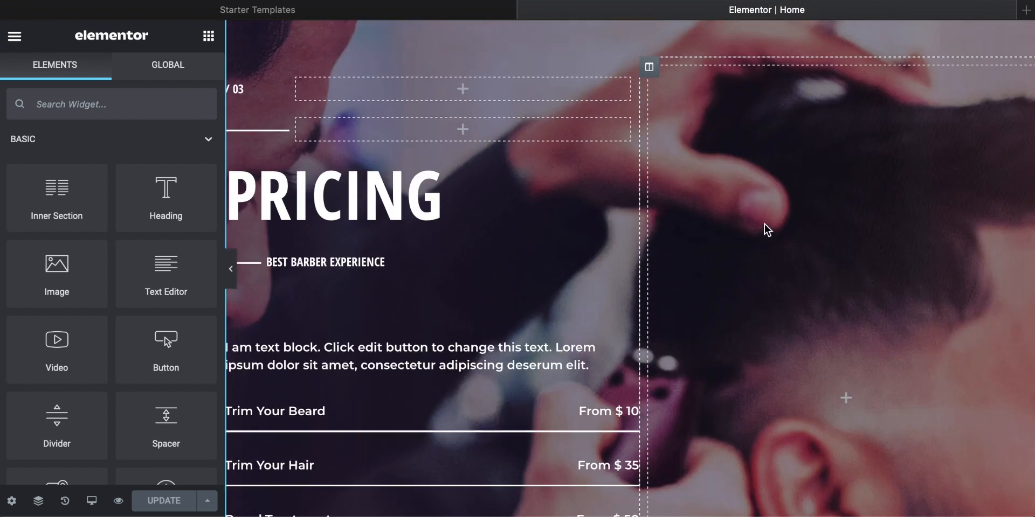
scroll(764, 225, "up", 10)
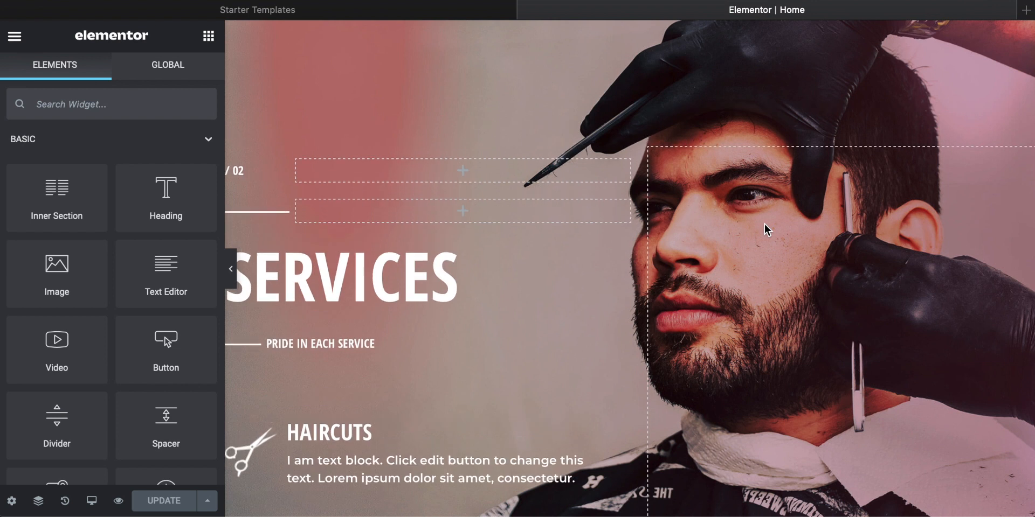
scroll(764, 224, "up", 10)
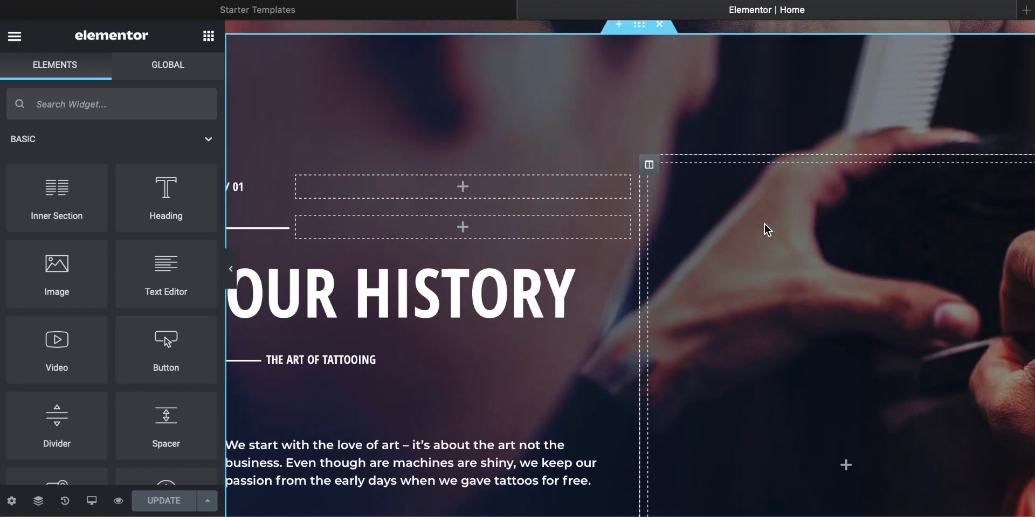
scroll(764, 224, "down", 4)
scroll(765, 224, "up", 11)
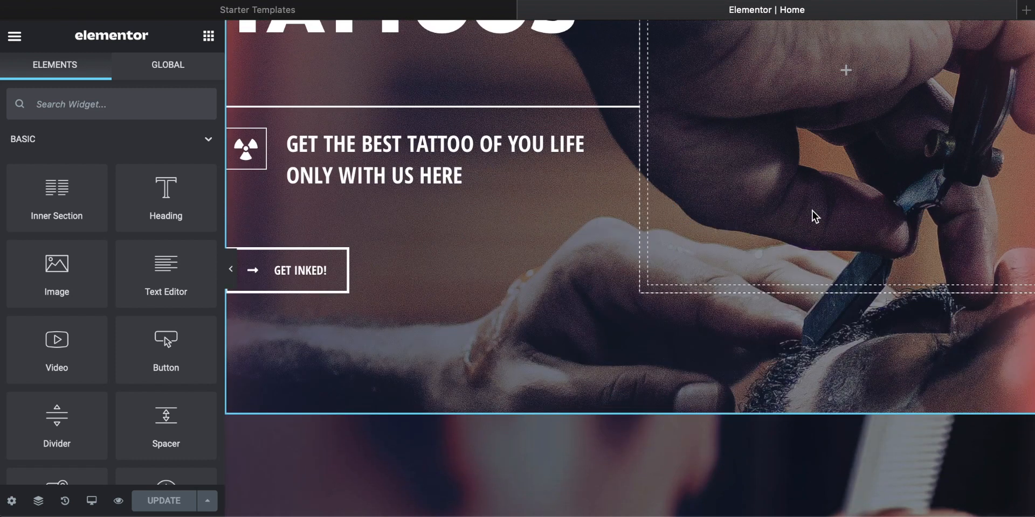
Step: Add an Image widget to the empty column beside the Our History text and set its image size to Custom
scroll(813, 211, "down", 5)
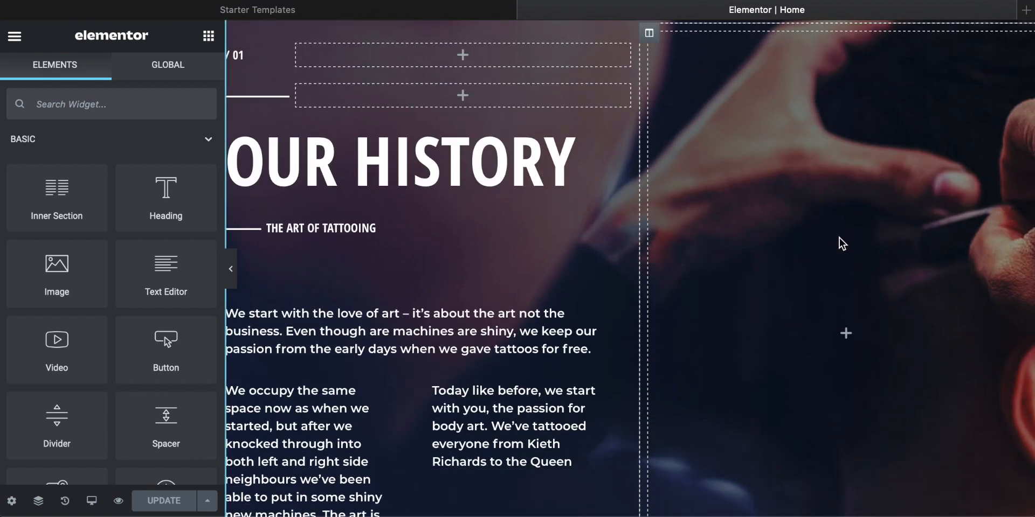
scroll(841, 240, "down", 2)
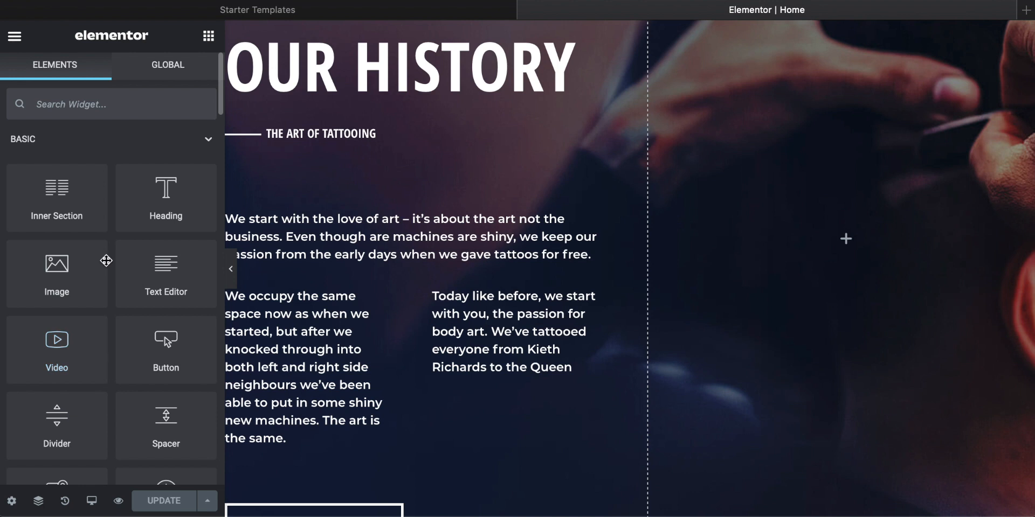
left_click_drag(60, 271, 849, 245)
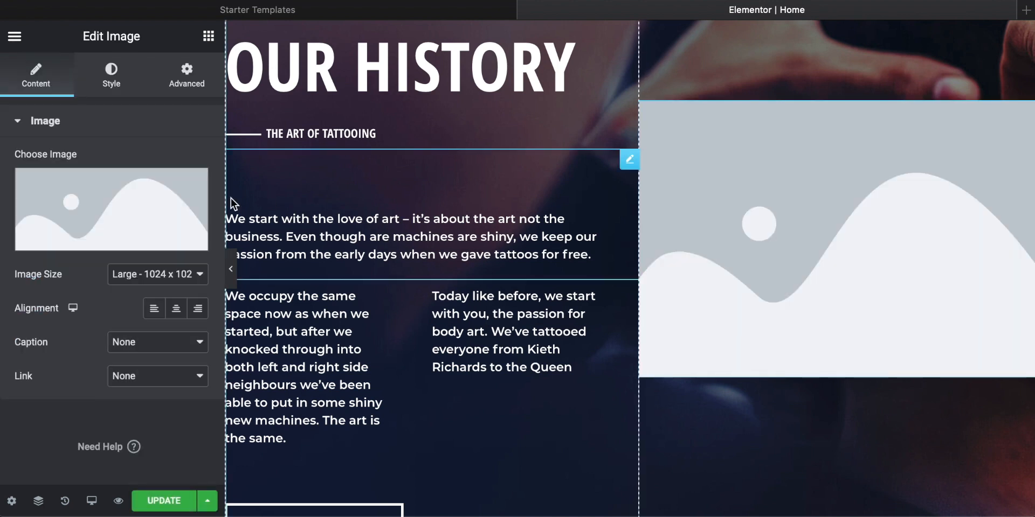
left_click(197, 271)
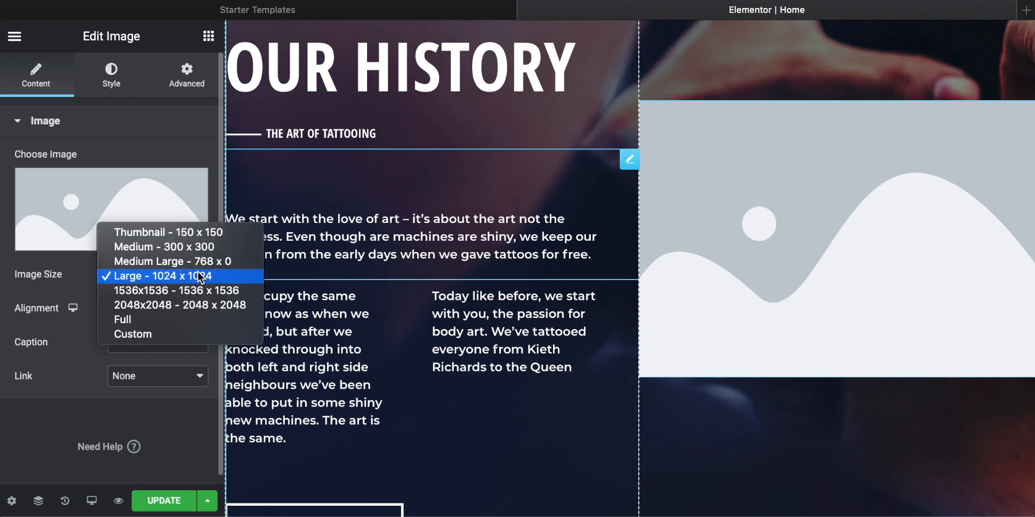
left_click(143, 335)
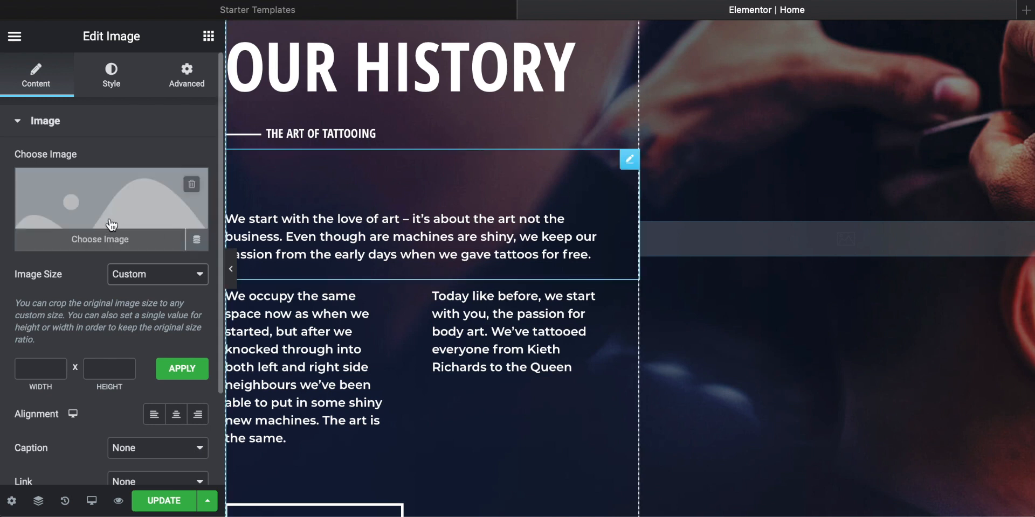
Step: Upload pexels-marcelo-dias-2089530.jpg from the Tattoo folder to the media library for the new Image widget
left_click(98, 246)
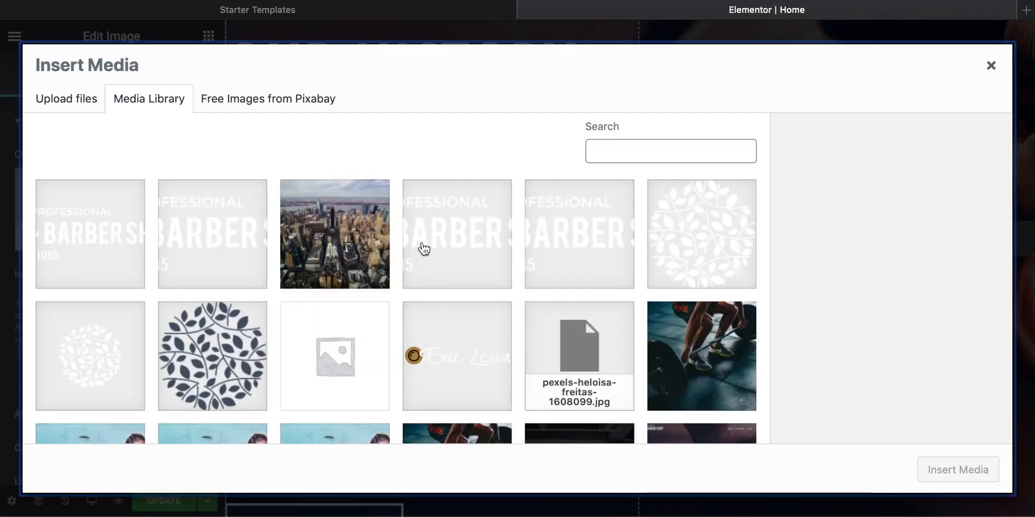
scroll(423, 248, "down", 5)
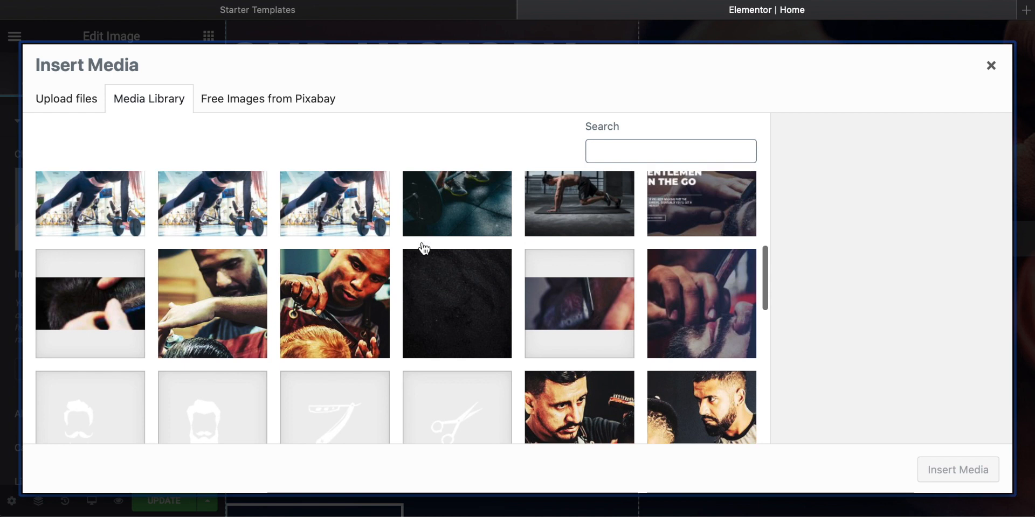
scroll(423, 248, "up", 1)
scroll(423, 248, "down", 5)
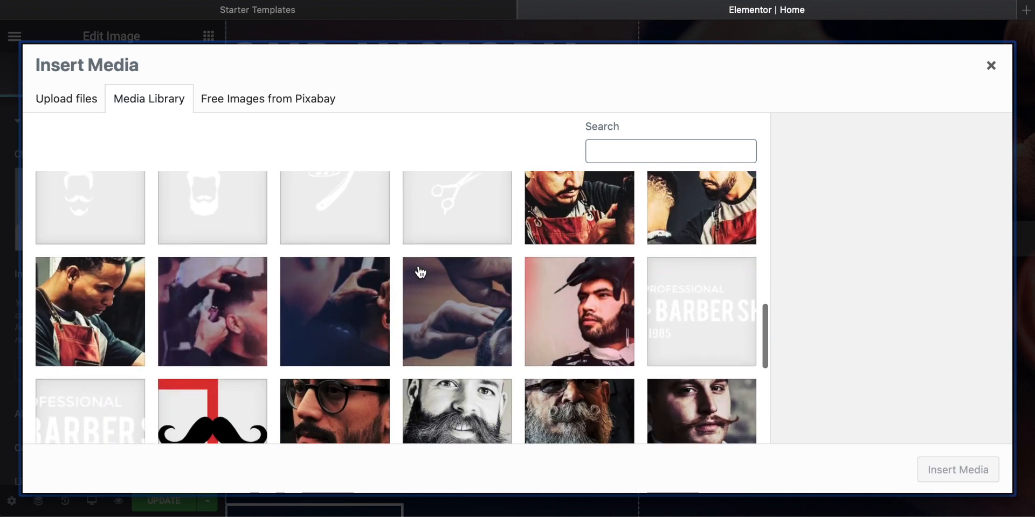
scroll(428, 342, "up", 7)
scroll(428, 344, "up", 2)
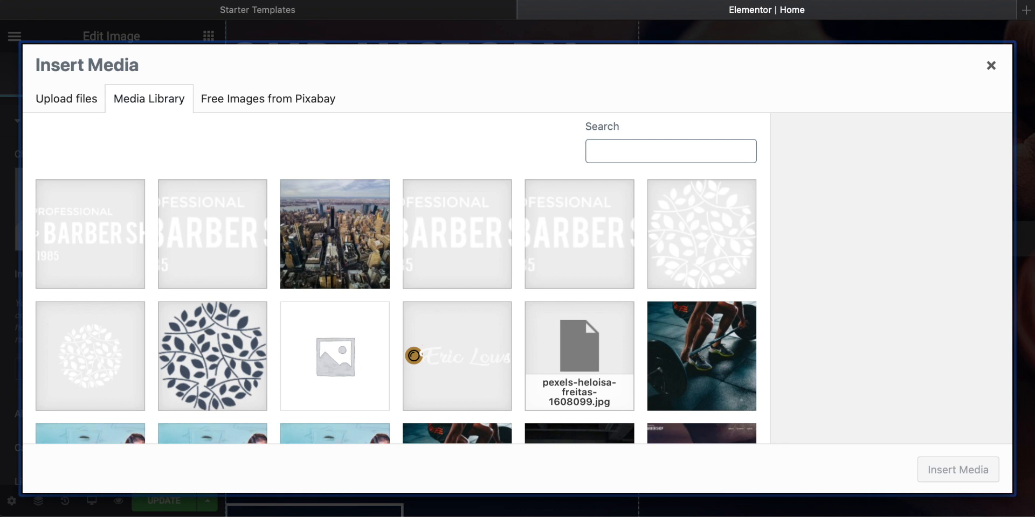
left_click_drag(884, 516, 434, 98)
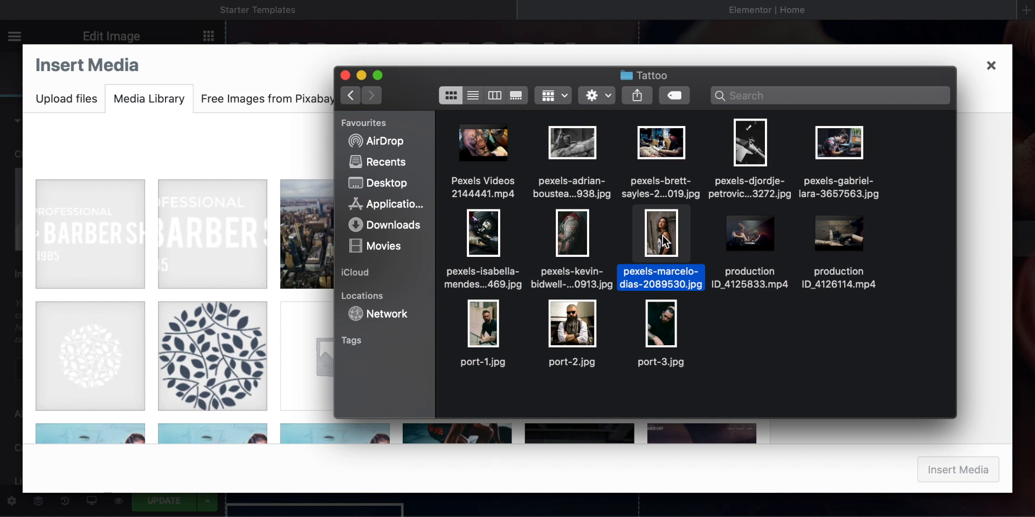
left_click_drag(665, 242, 226, 260)
left_click_drag(226, 259, 224, 261)
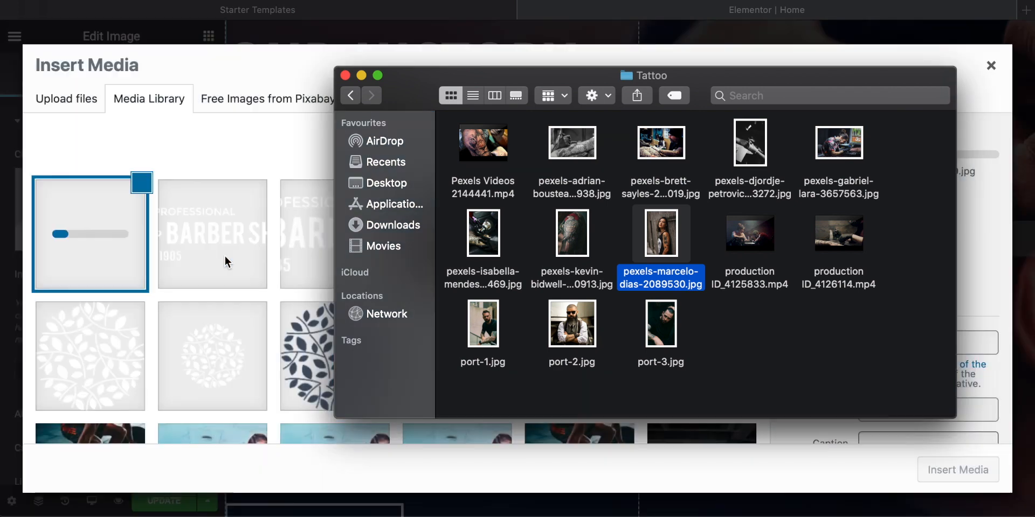
key("super+w")
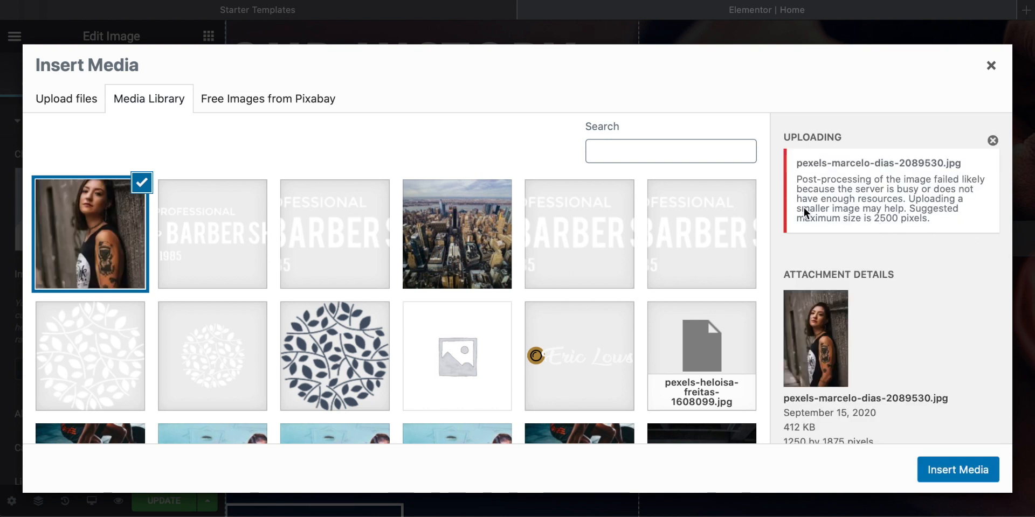
Step: Insert the uploaded photo of the tattooed woman into the Image widget beside Our History
left_click(875, 218)
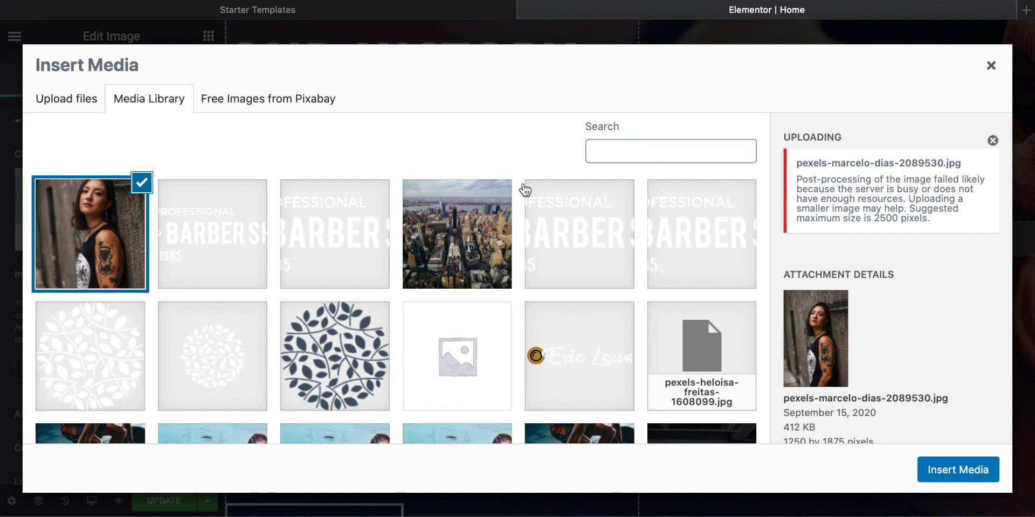
scroll(519, 184, "down", 1)
scroll(519, 184, "up", 1)
left_click(961, 470)
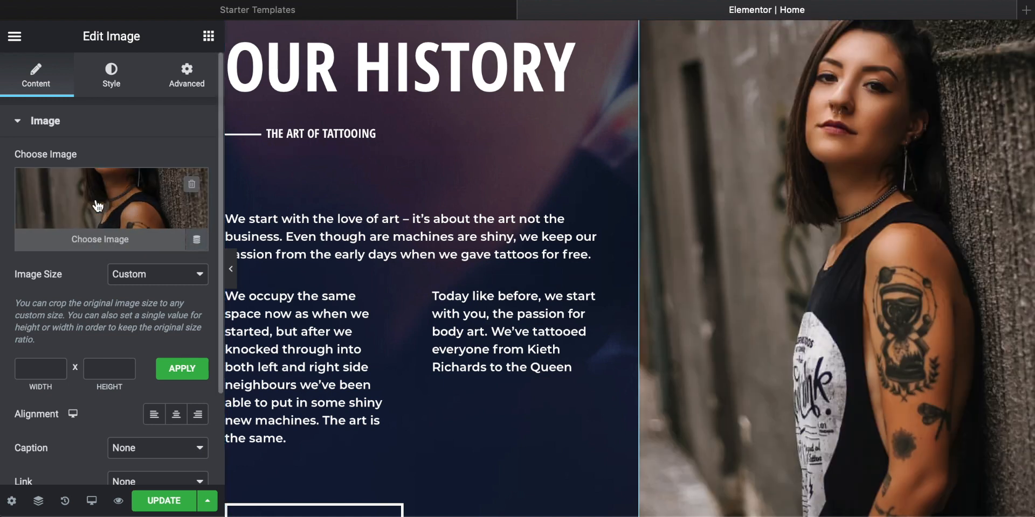
Step: Examine how the inserted photo fits beside the Our History text and compare it with the hero section above
scroll(522, 199, "up", 3)
scroll(521, 199, "down", 7)
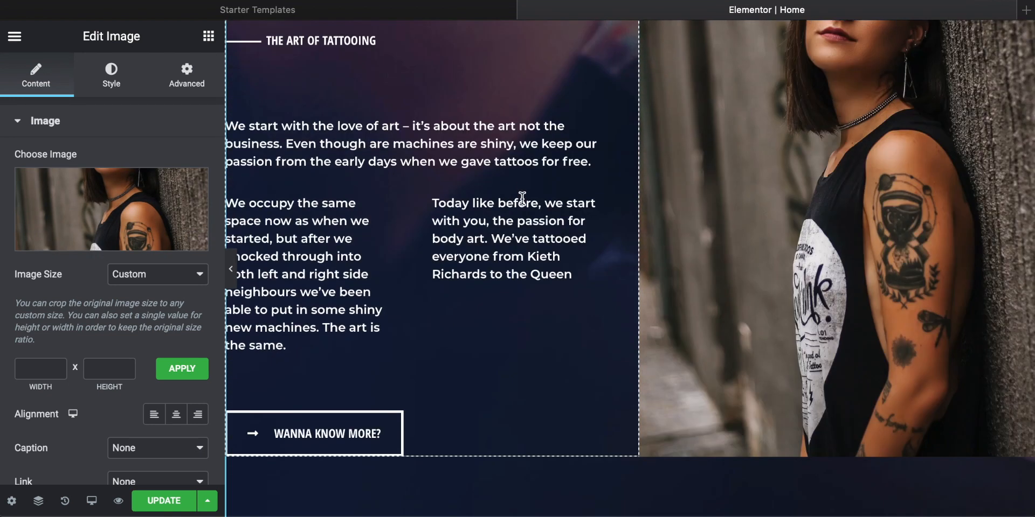
scroll(522, 199, "up", 5)
scroll(522, 198, "up", 9)
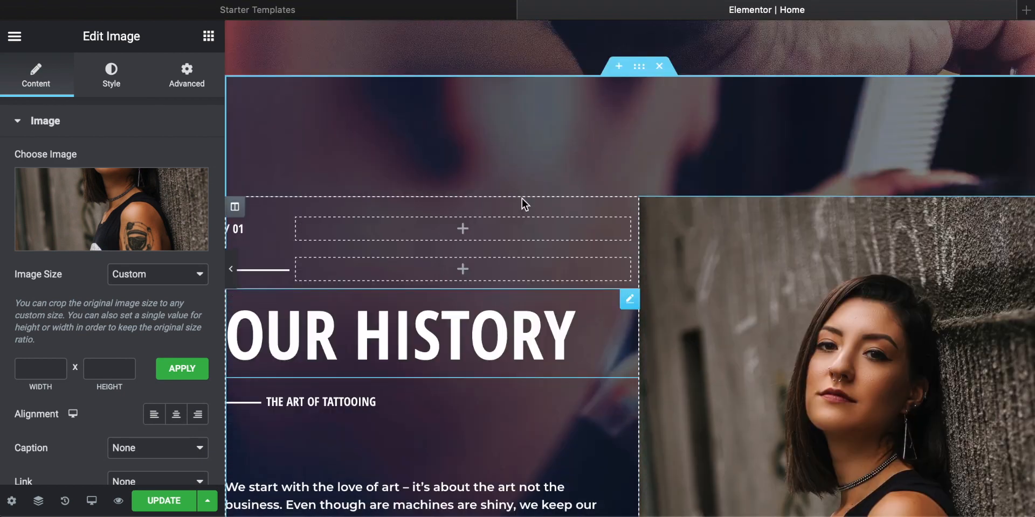
scroll(522, 199, "down", 8)
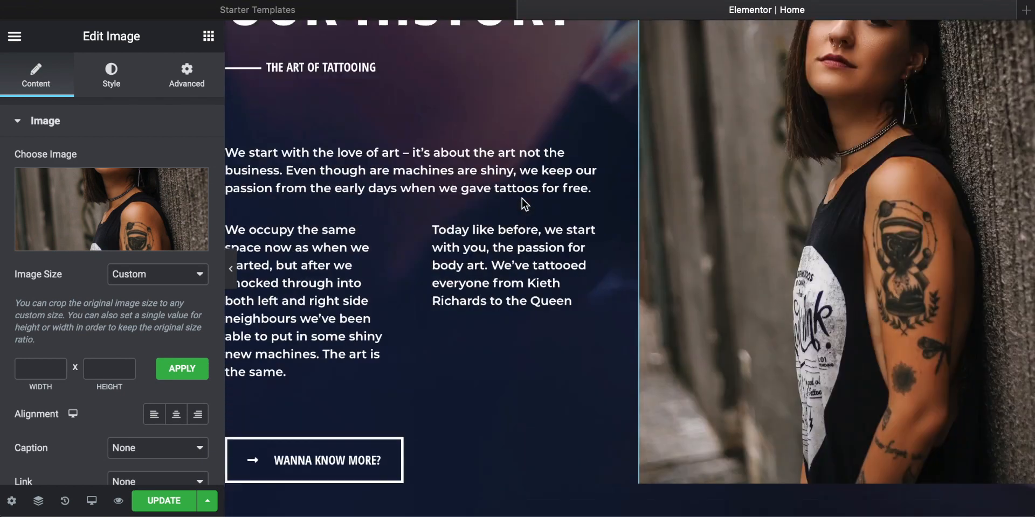
scroll(522, 198, "up", 3)
scroll(522, 199, "up", 3)
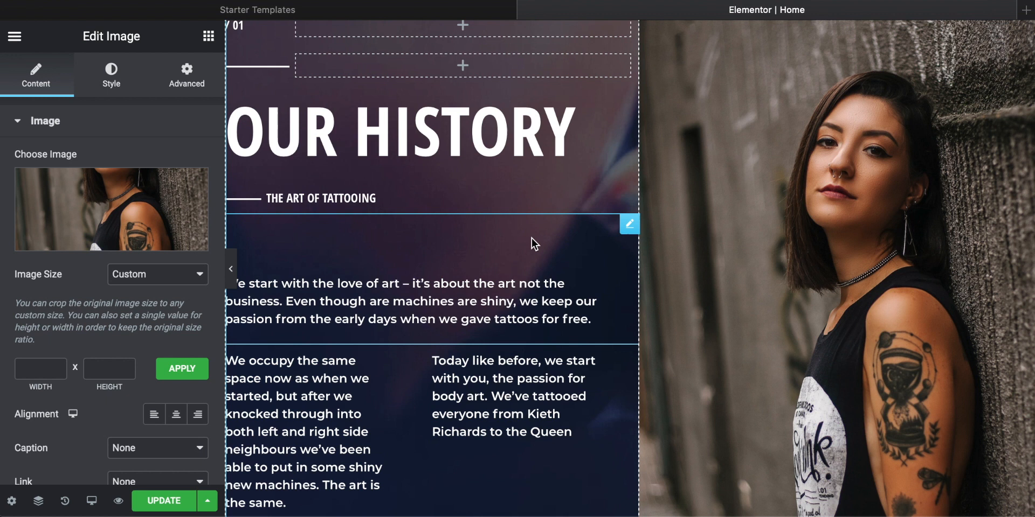
scroll(577, 175, "up", 3)
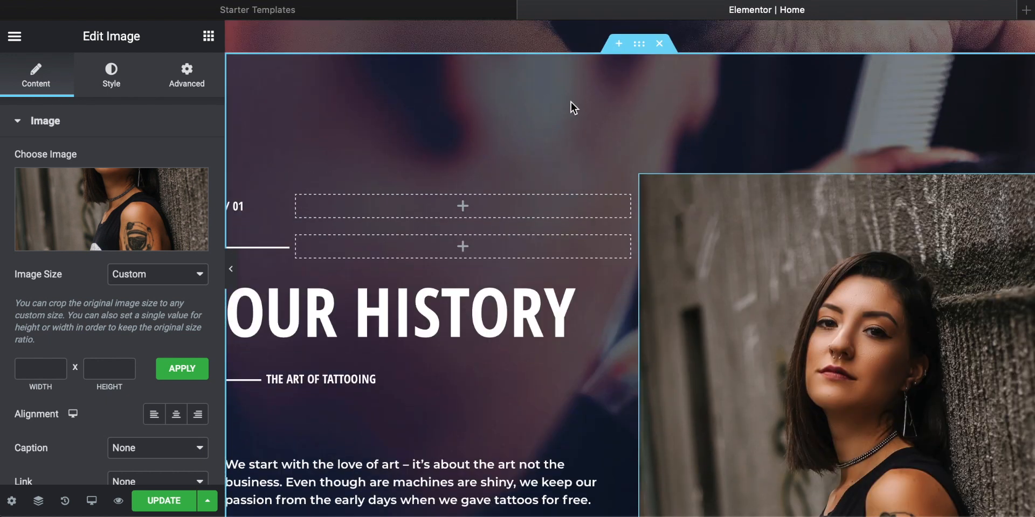
scroll(764, 253, "down", 9)
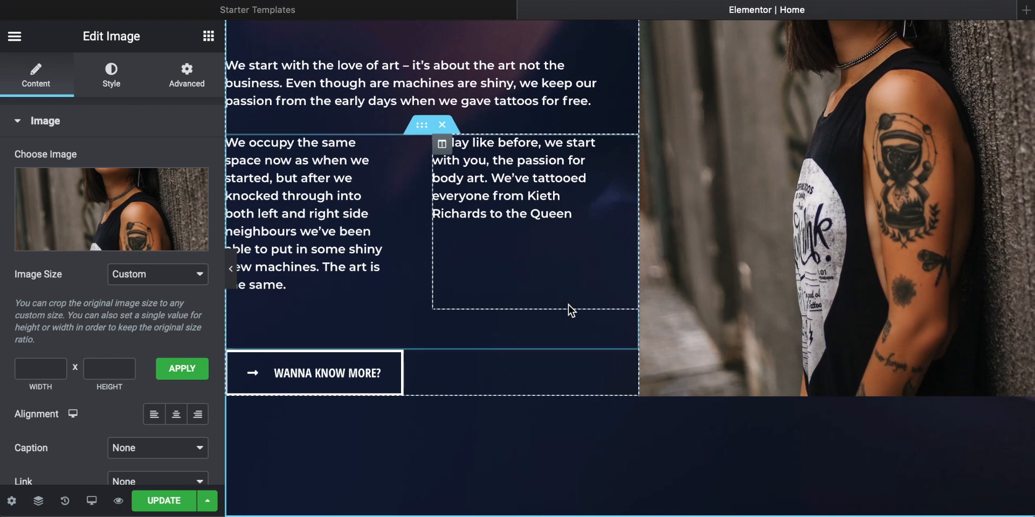
scroll(568, 303, "up", 10)
scroll(668, 221, "up", 9)
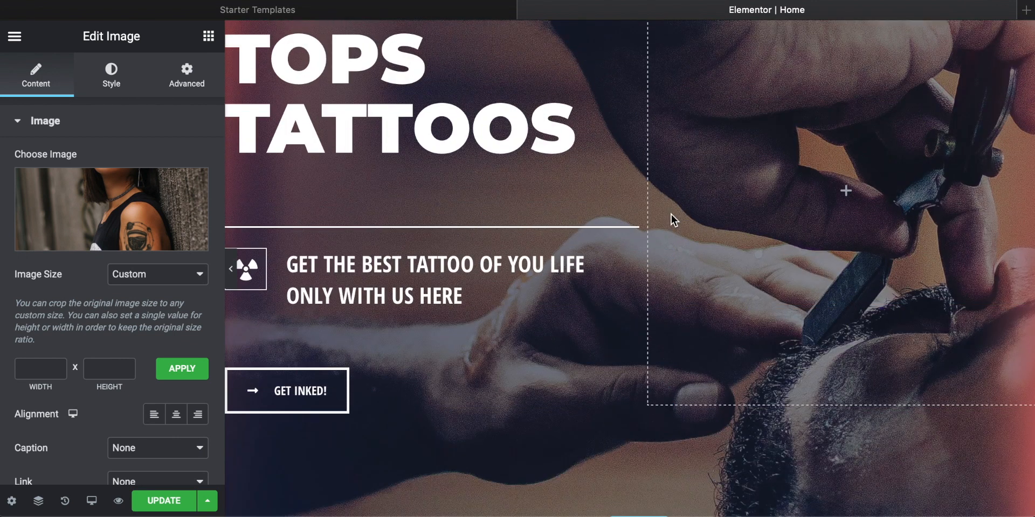
scroll(674, 219, "up", 3)
scroll(684, 241, "up", 2)
scroll(684, 241, "down", 7)
scroll(683, 241, "up", 6)
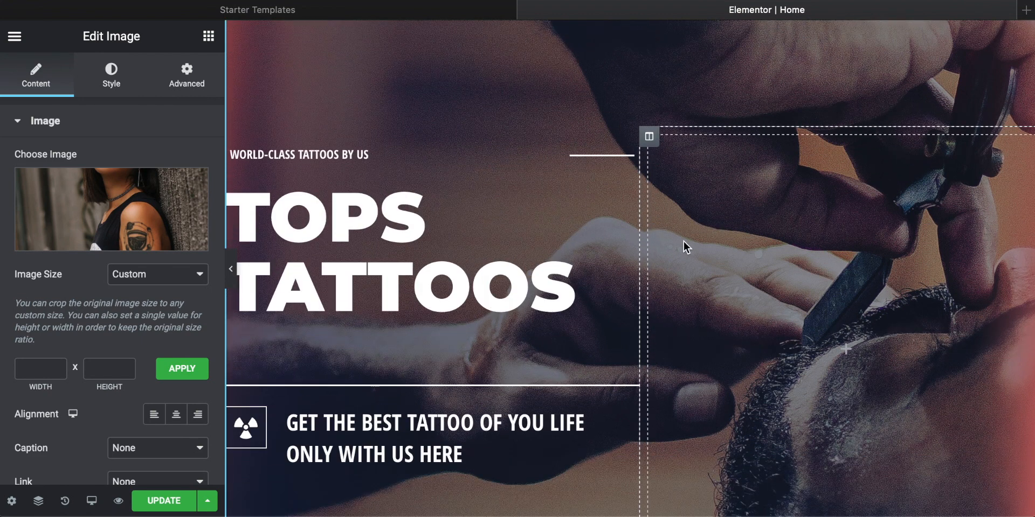
scroll(684, 241, "down", 14)
scroll(683, 241, "down", 4)
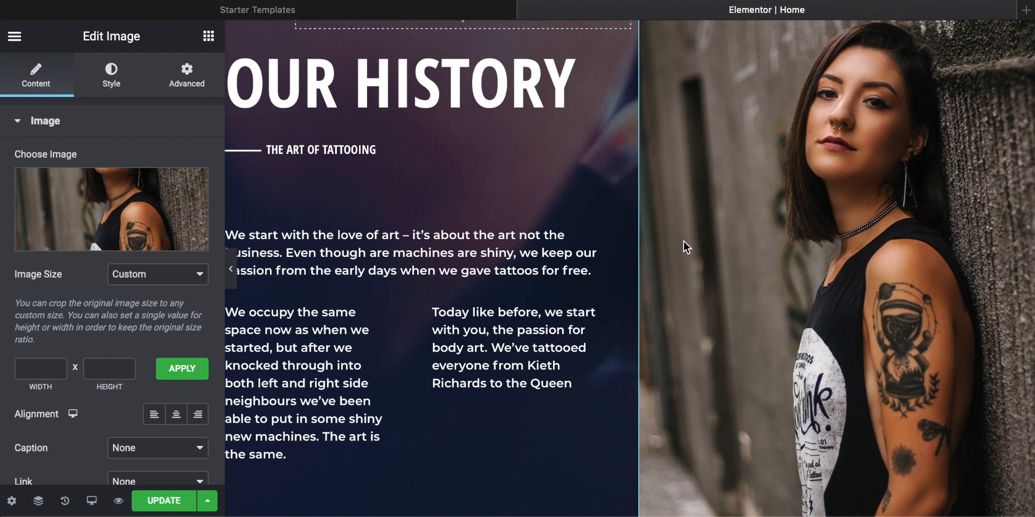
scroll(683, 241, "up", 1)
scroll(684, 241, "down", 1)
scroll(684, 241, "down", 2)
scroll(684, 241, "up", 5)
scroll(683, 242, "down", 4)
scroll(684, 240, "up", 3)
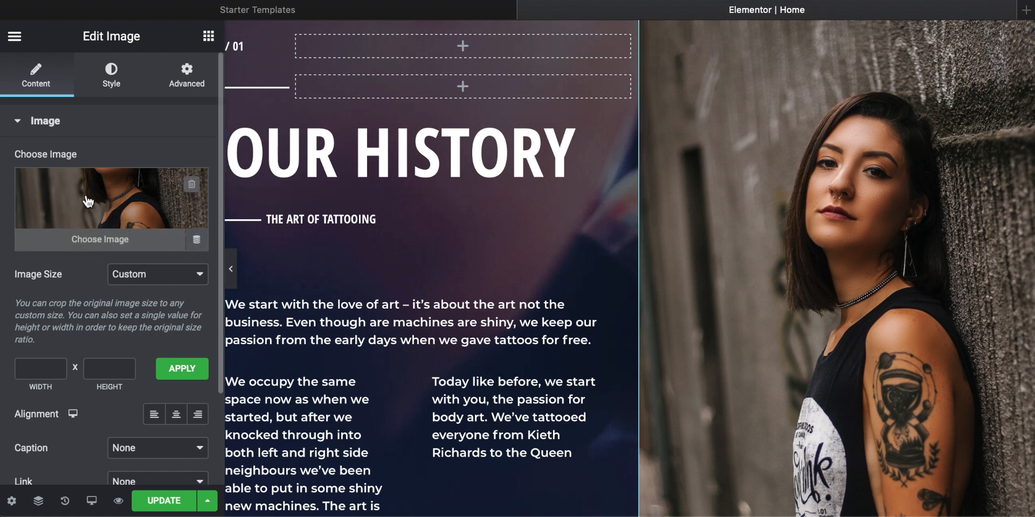
Step: Check the link options for the Our History image, keeping the link set to None
scroll(81, 305, "down", 2)
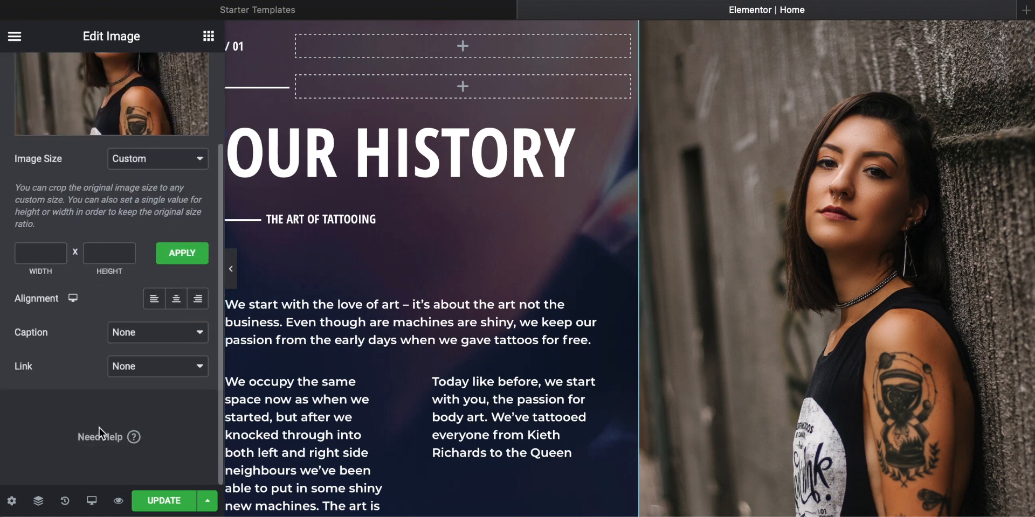
left_click(190, 368)
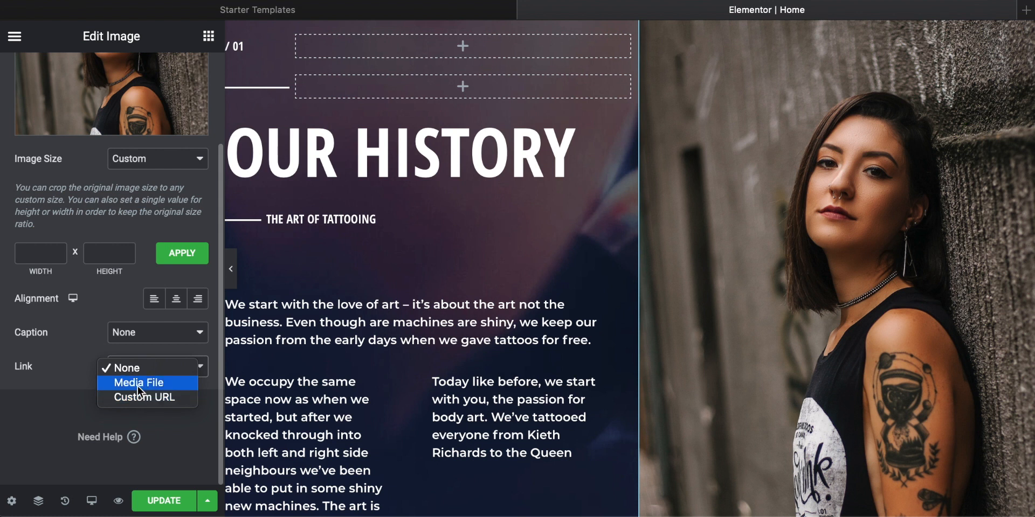
left_click(33, 394)
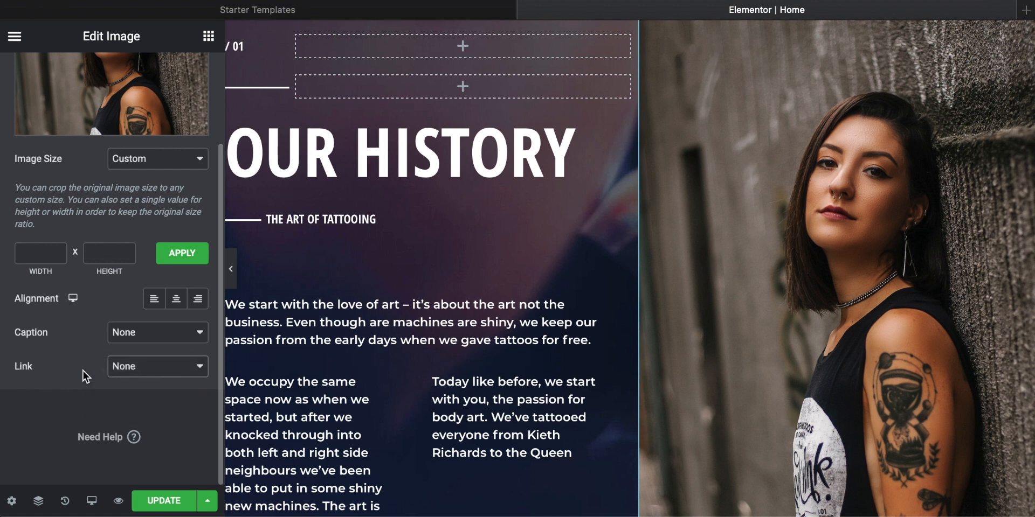
scroll(83, 370, "up", 3)
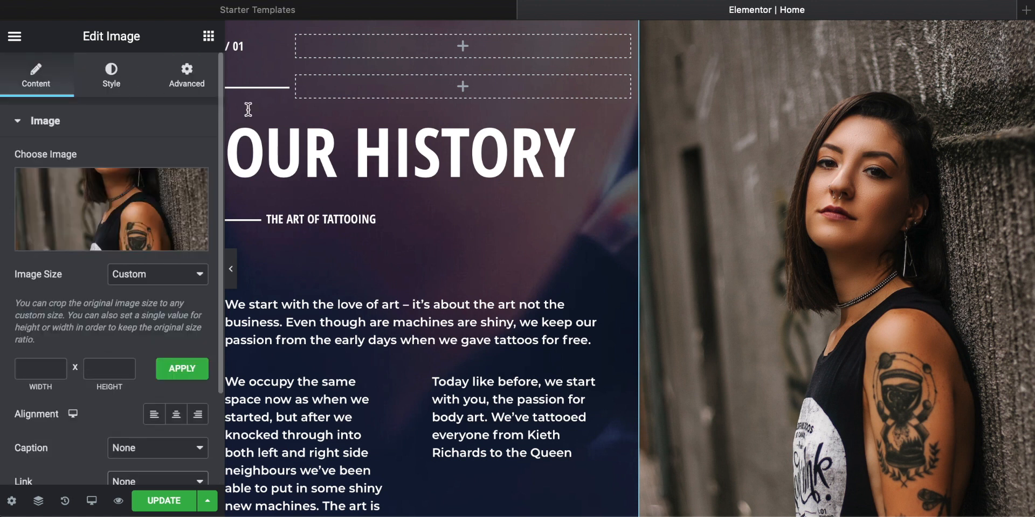
Step: Set the normal-state opacity of the Our History image to 1 in its style settings
left_click(113, 85)
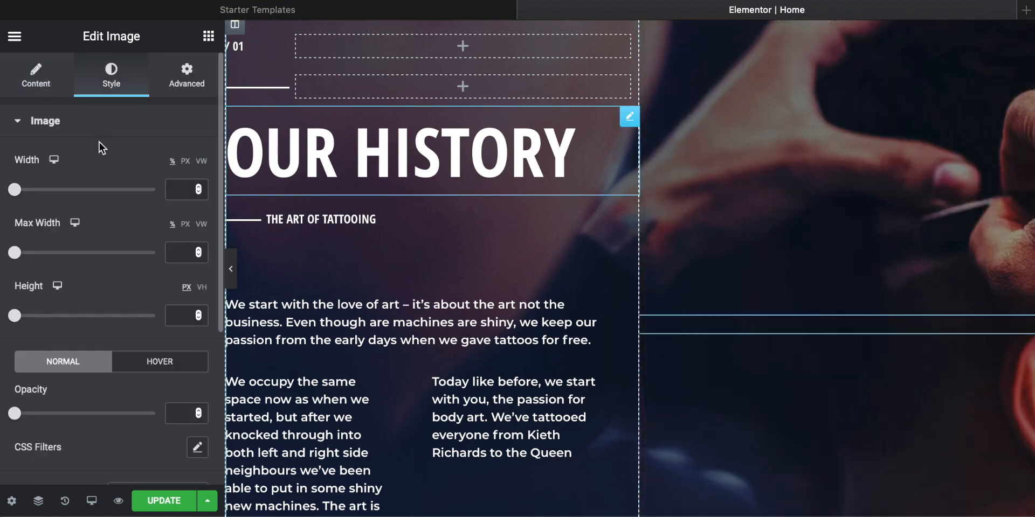
scroll(91, 215, "down", 5)
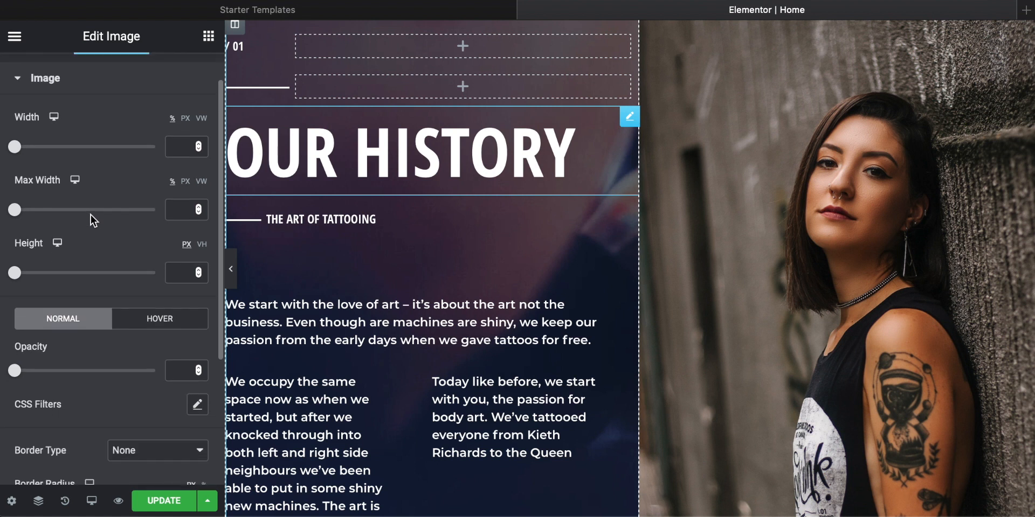
scroll(90, 215, "down", 1)
left_click_drag(16, 231, 201, 221)
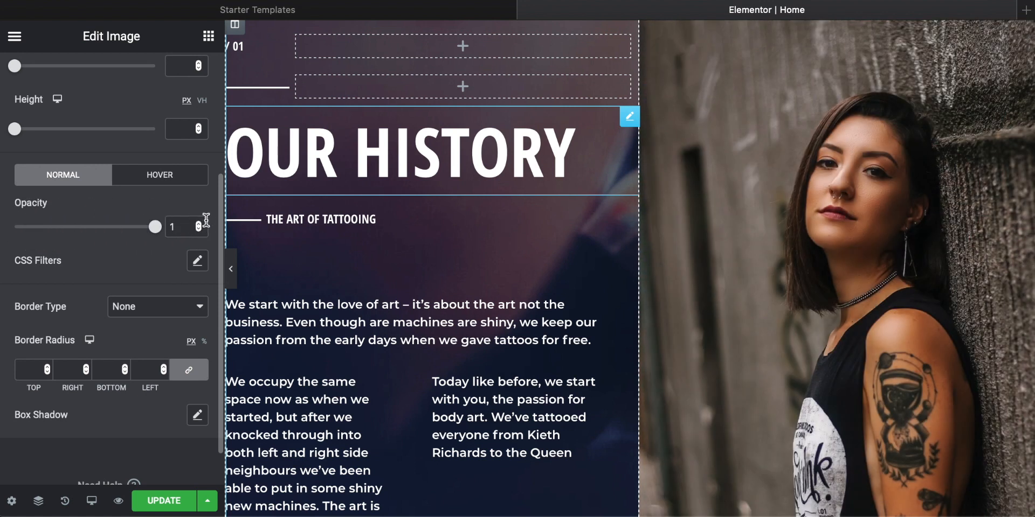
Step: Examine the Our History image's box shadow settings and its other border and size style options
scroll(95, 236, "down", 2)
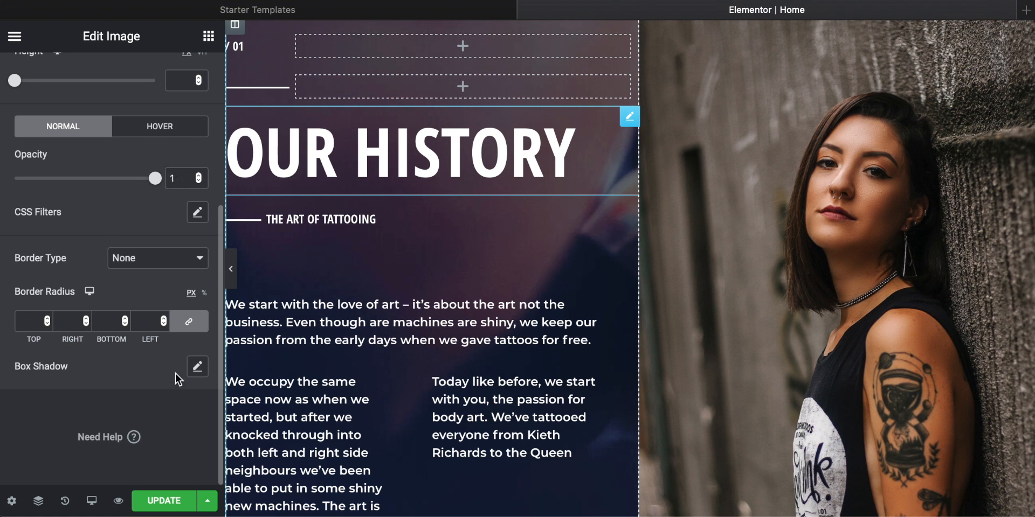
left_click(198, 368)
scroll(84, 370, "down", 4)
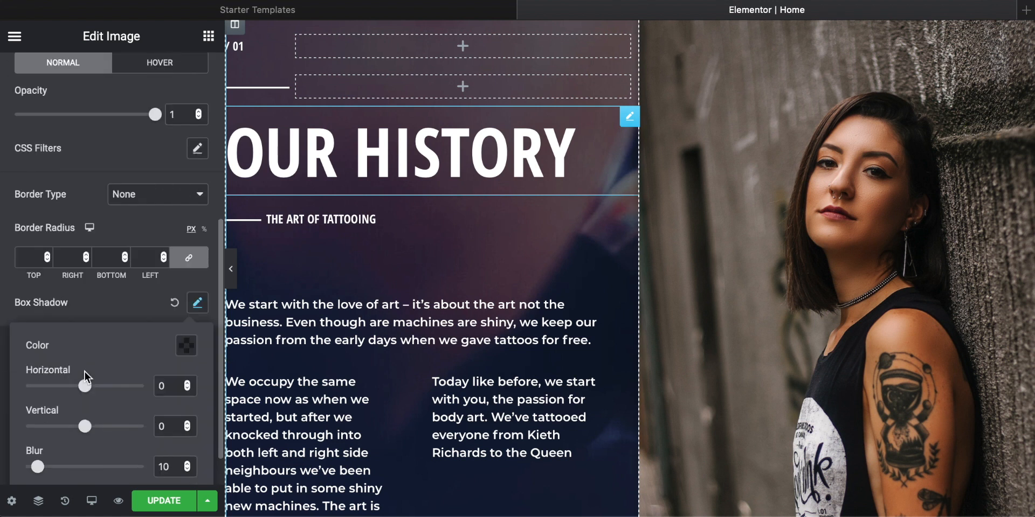
mouse_move(85, 383)
left_mouse_down()
mouse_move(52, 385)
mouse_move(84, 386)
left_mouse_up()
scroll(116, 424, "up", 12)
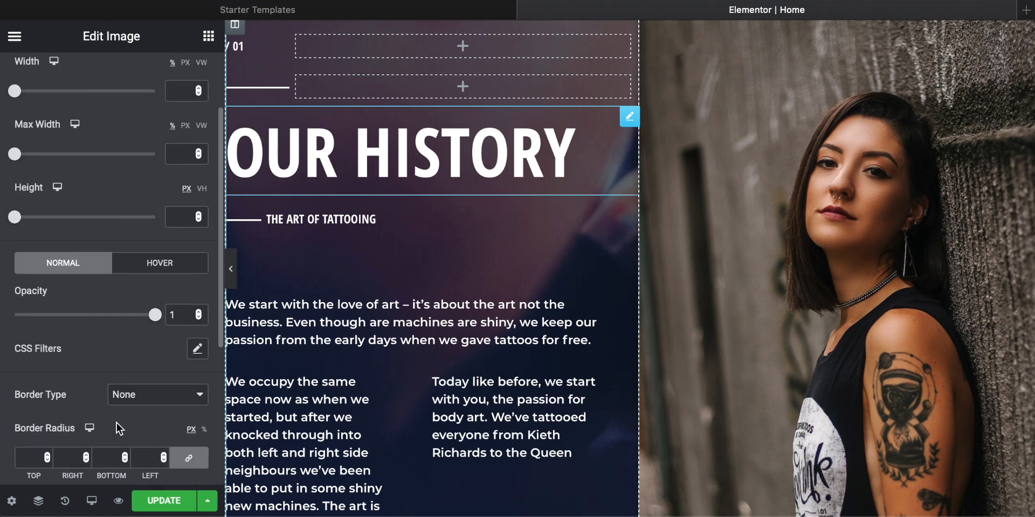
scroll(117, 424, "up", 1)
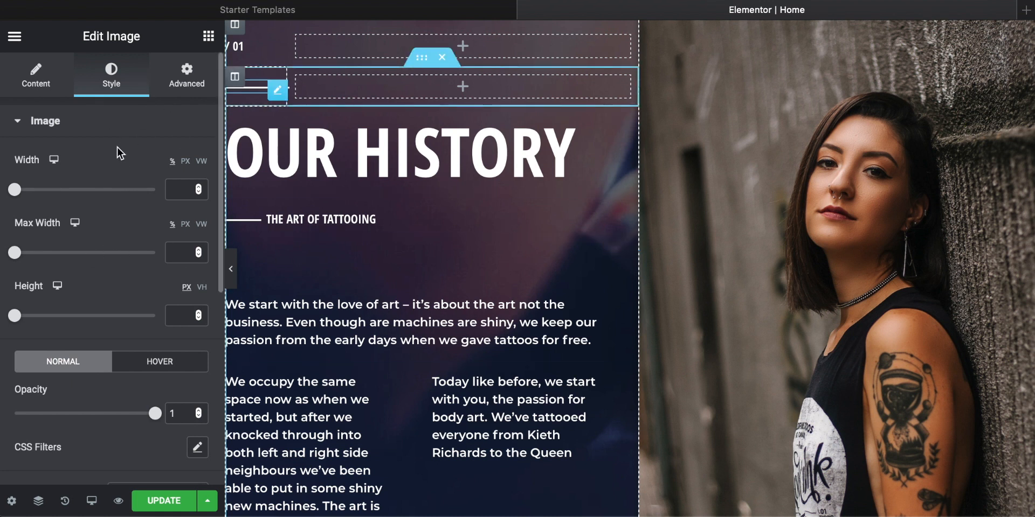
Step: Remove the photo from the Our History image widget and delete the empty widget from its column
left_click(45, 78)
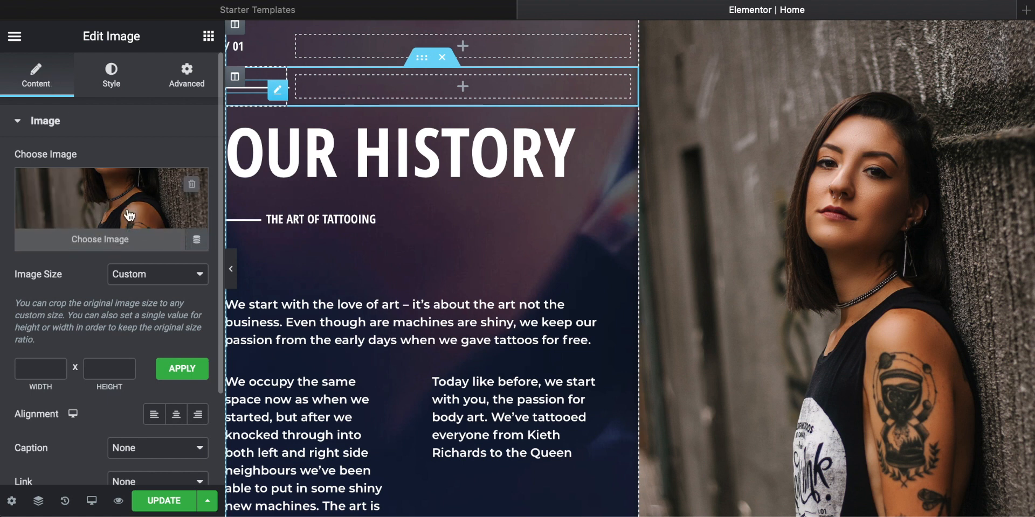
scroll(113, 226, "down", 5)
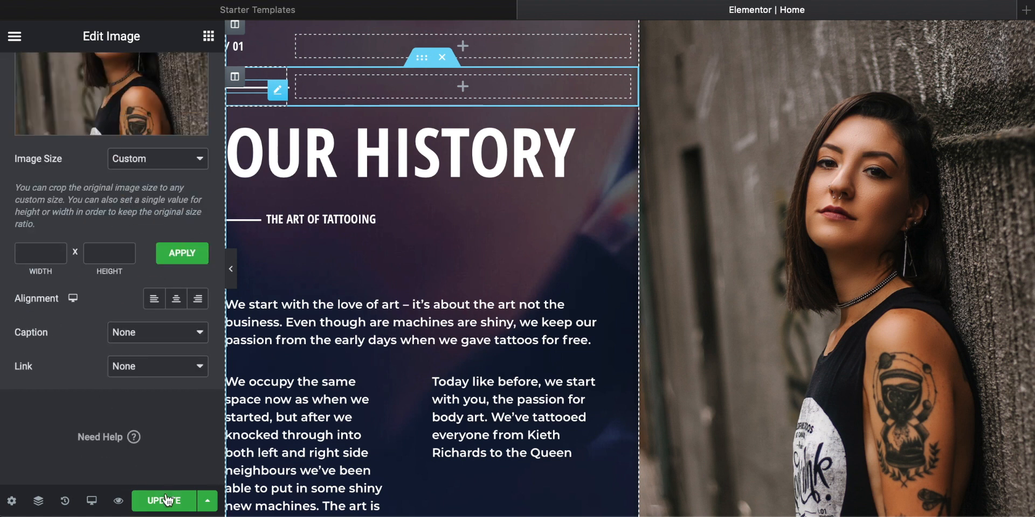
scroll(166, 426, "up", 5)
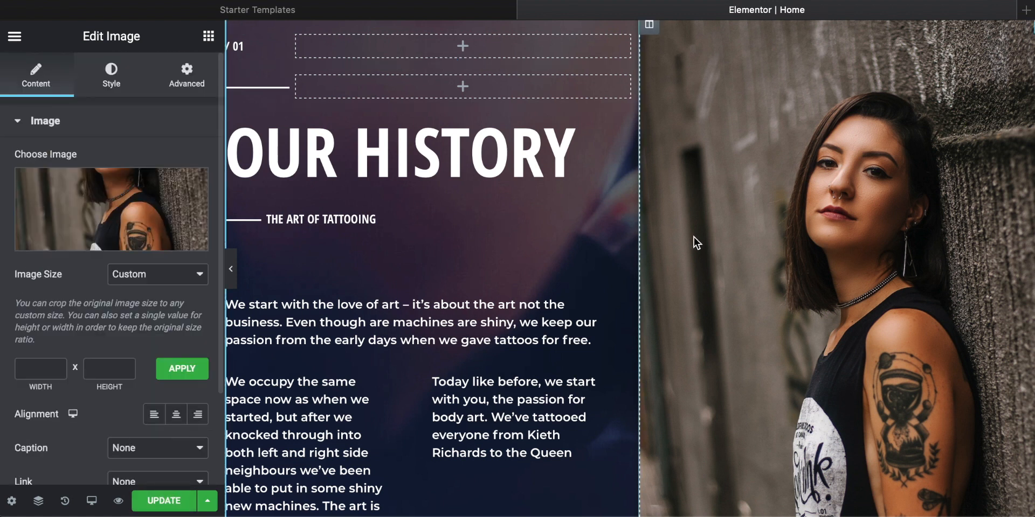
mouse_move(97, 203)
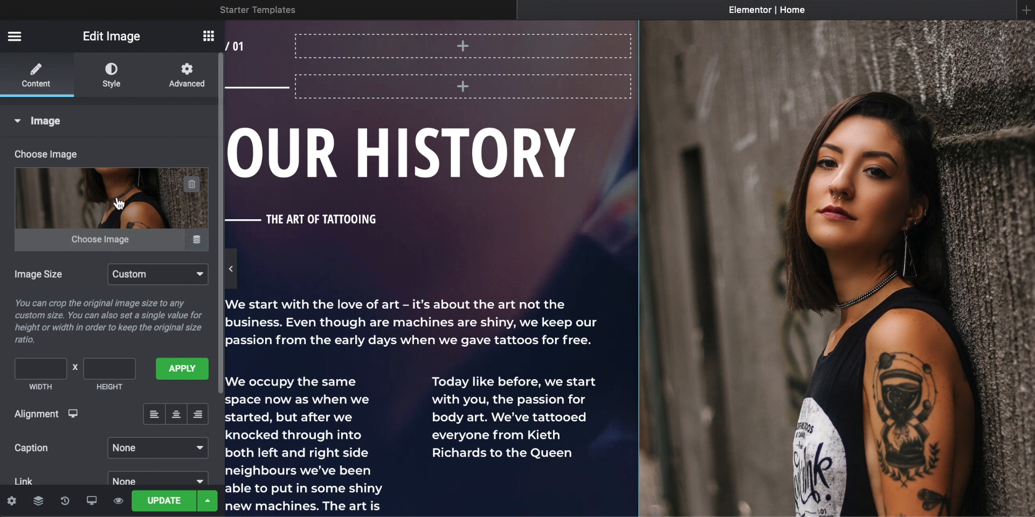
left_click(192, 186)
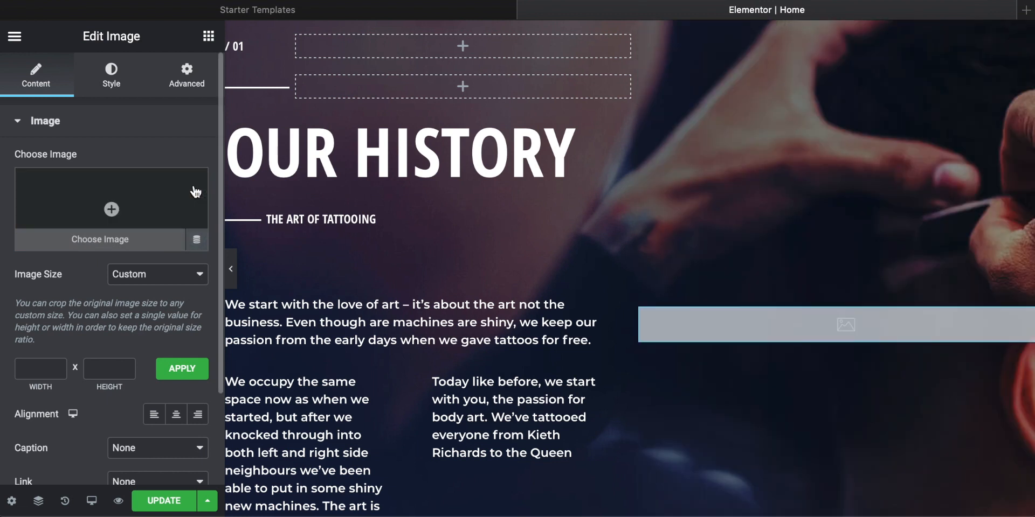
scroll(195, 191, "down", 5)
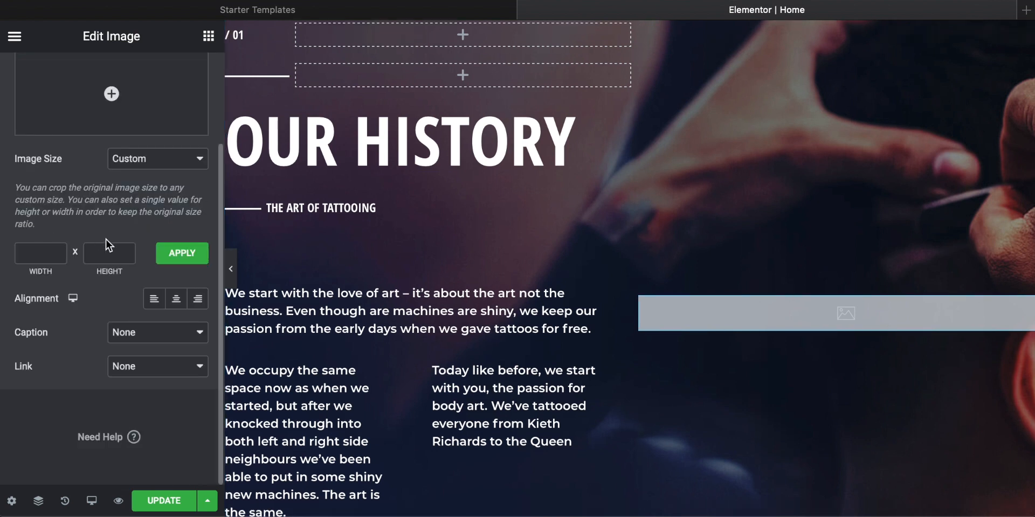
scroll(106, 238, "up", 3)
scroll(719, 245, "up", 1)
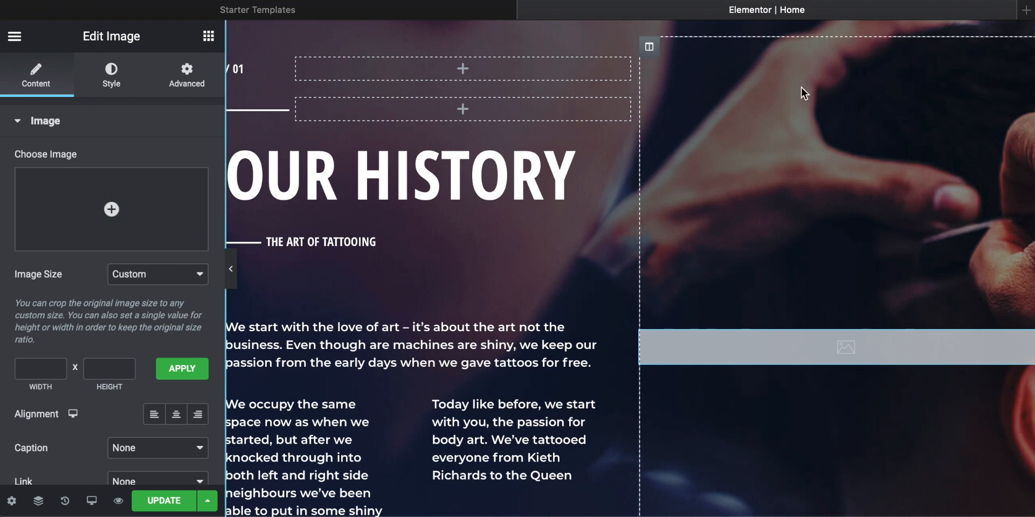
scroll(817, 357, "down", 3)
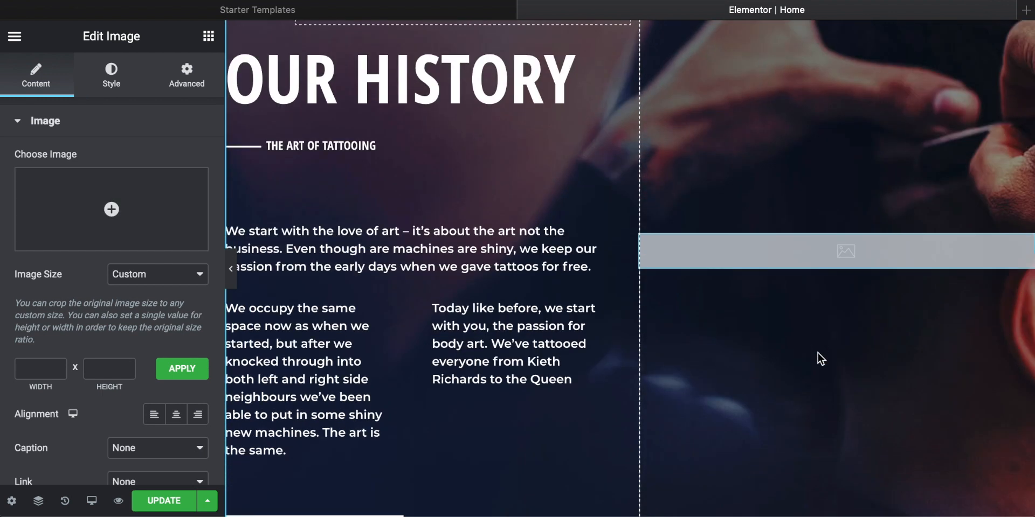
right_click(803, 251)
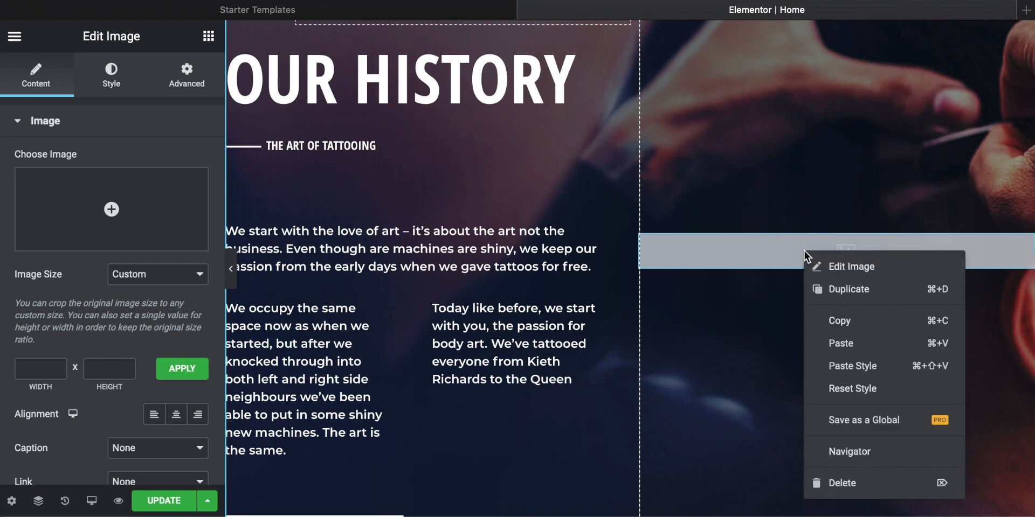
left_click(863, 485)
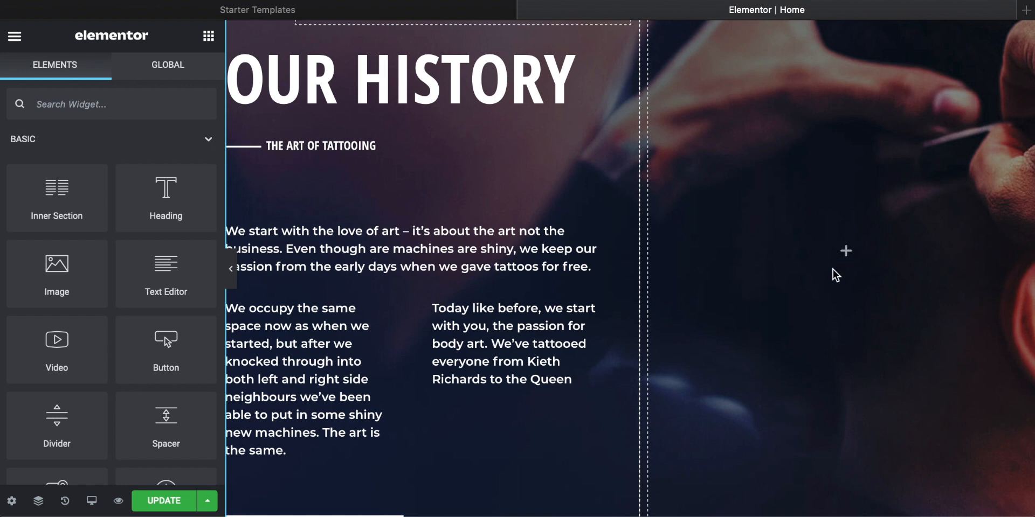
Step: Open the settings of the hero section containing the Tops Tattoos heading for editing
scroll(836, 275, "up", 2)
scroll(797, 237, "up", 5)
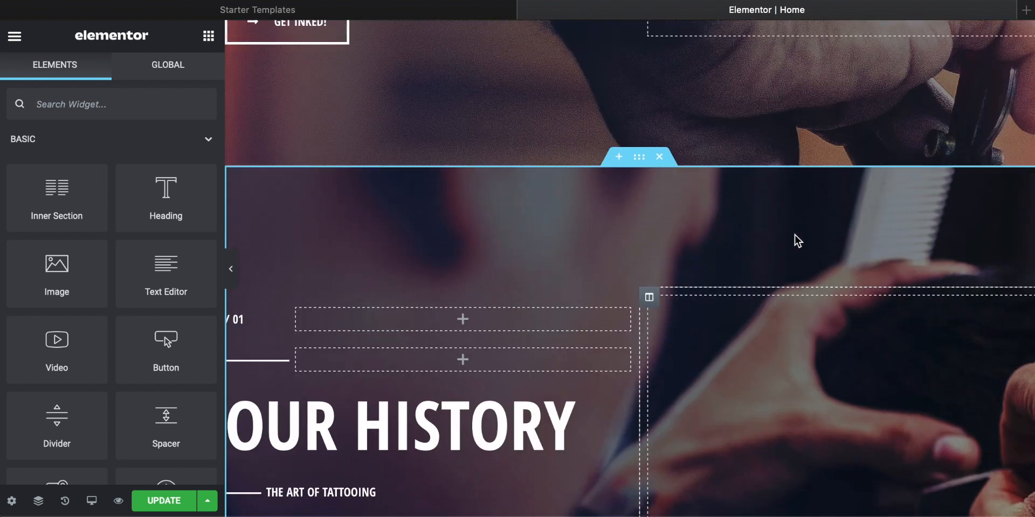
scroll(797, 238, "down", 3)
scroll(531, 175, "up", 7)
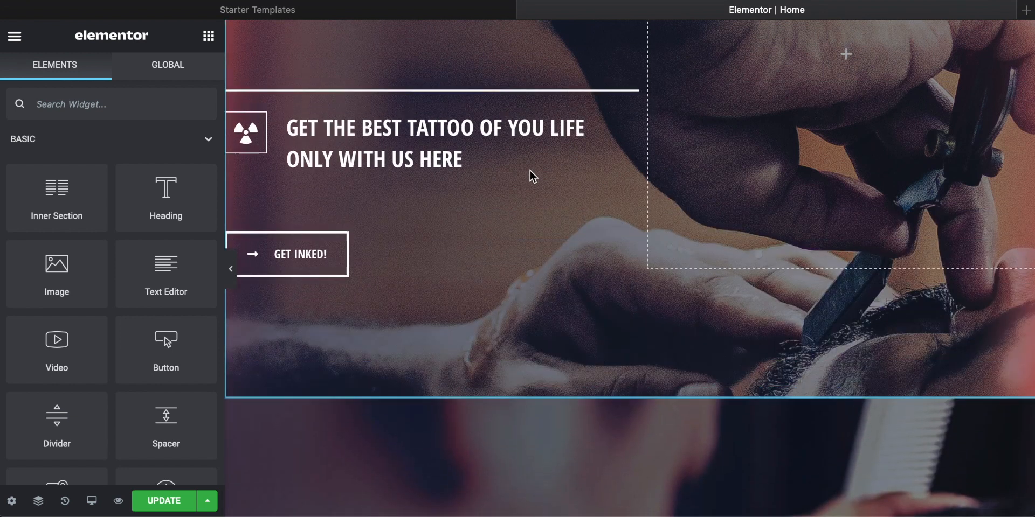
scroll(529, 170, "up", 5)
scroll(491, 123, "up", 3)
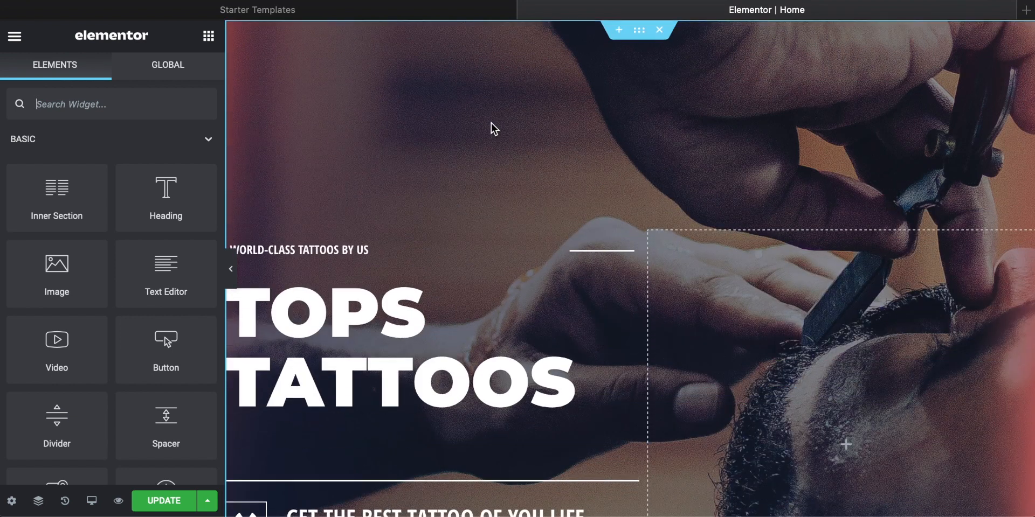
right_click(412, 82)
key("Escape")
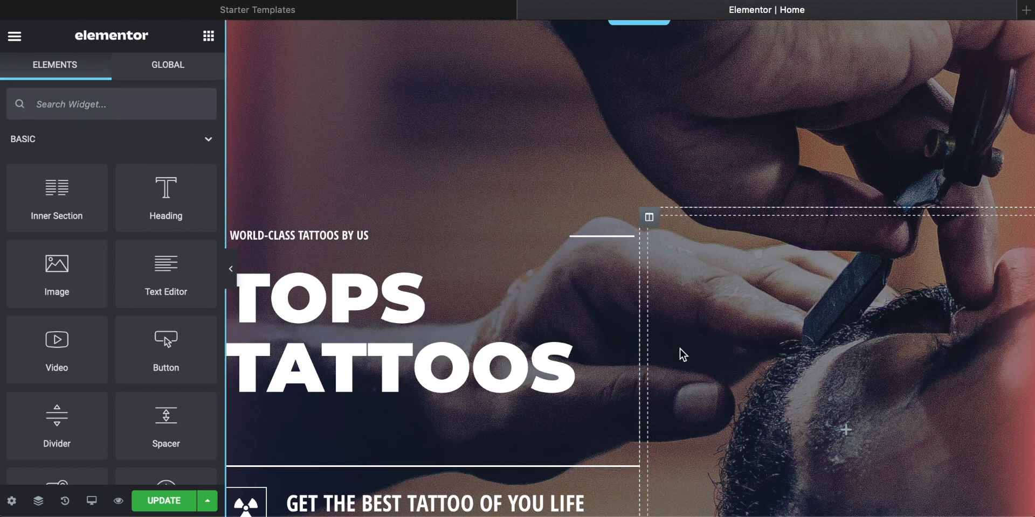
scroll(680, 348, "up", 1)
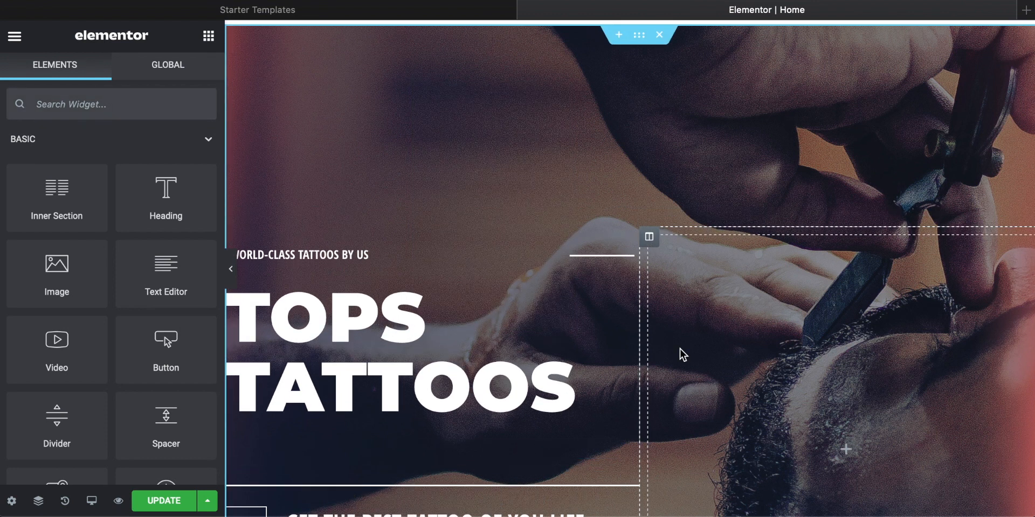
right_click(411, 112)
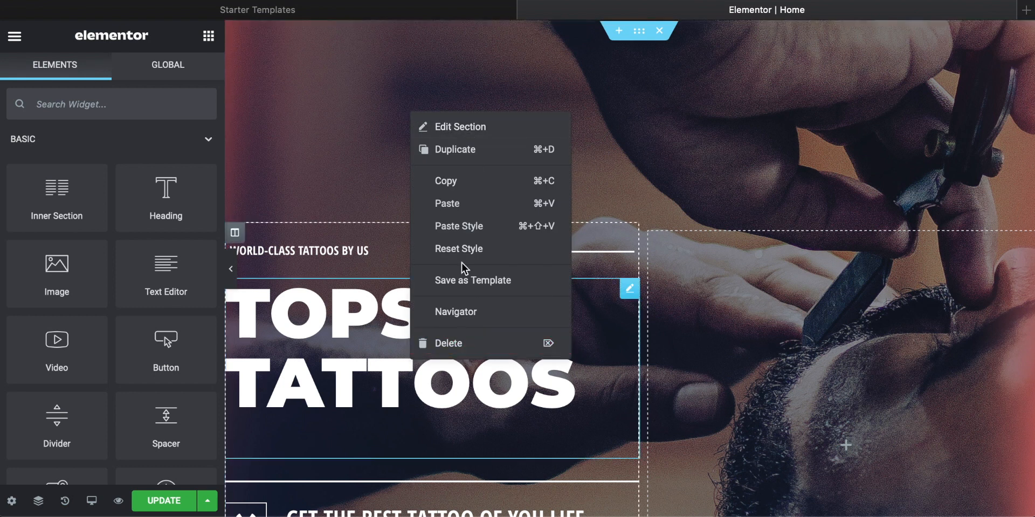
left_click(461, 128)
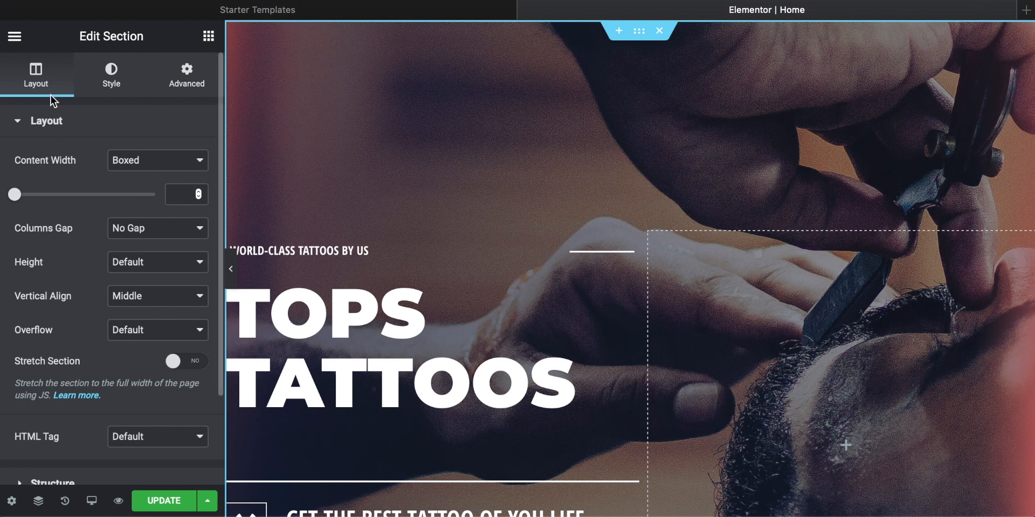
Step: Remove the barber photo from the hero section's background overlay in its style settings
left_click(114, 80)
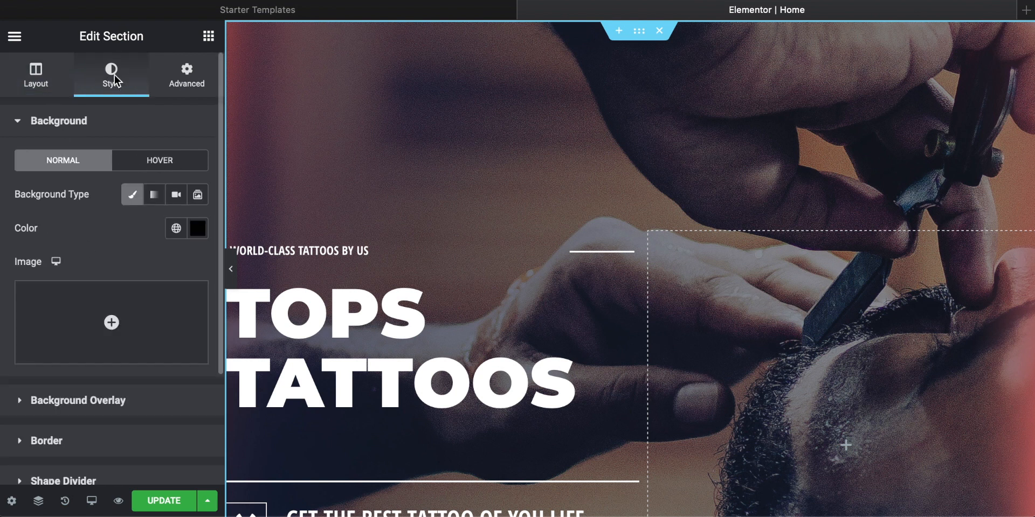
left_click(25, 124)
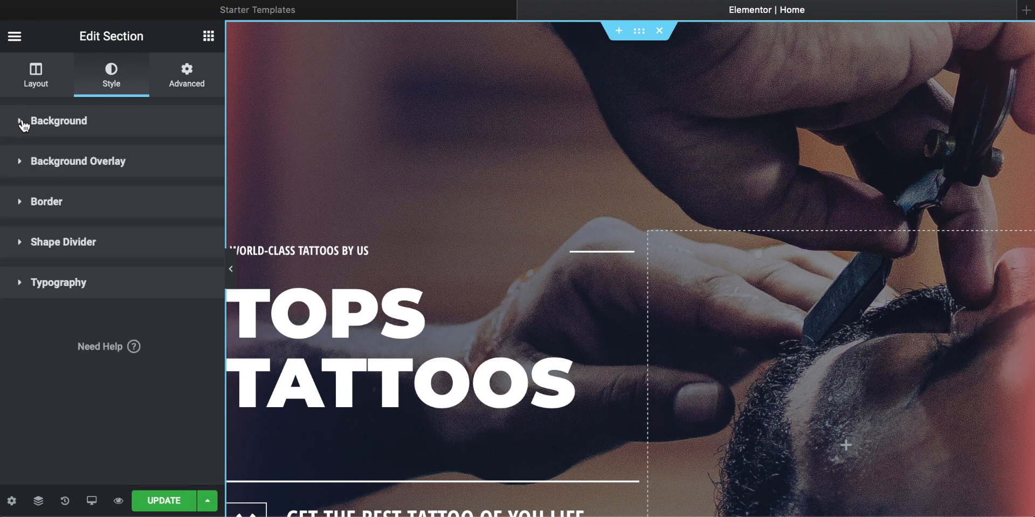
left_click(76, 164)
scroll(131, 215, "down", 3)
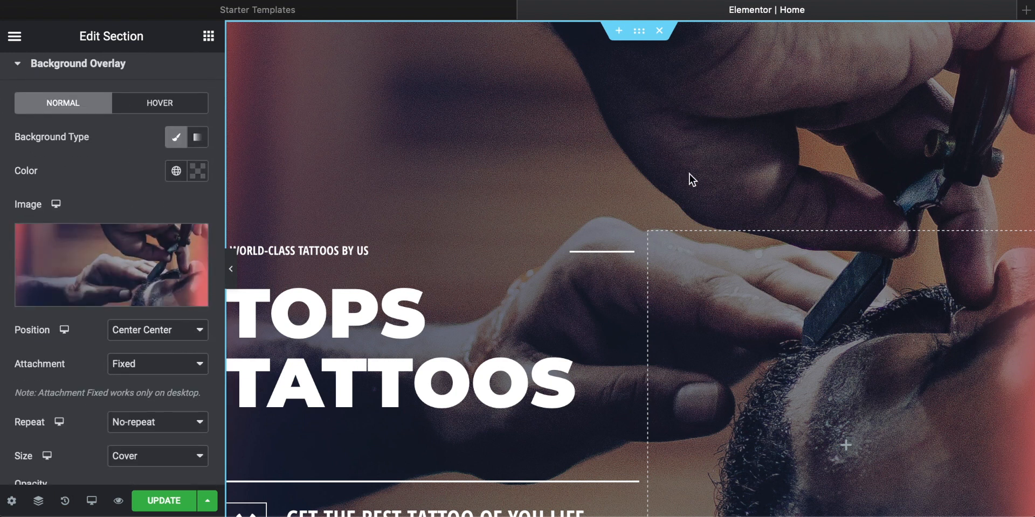
scroll(690, 175, "down", 3)
scroll(653, 132, "up", 2)
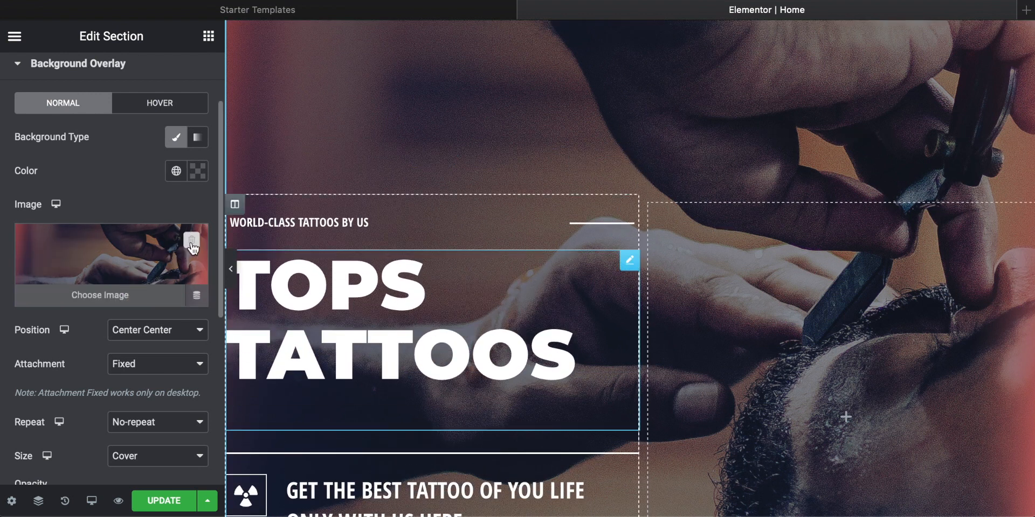
left_click(191, 242)
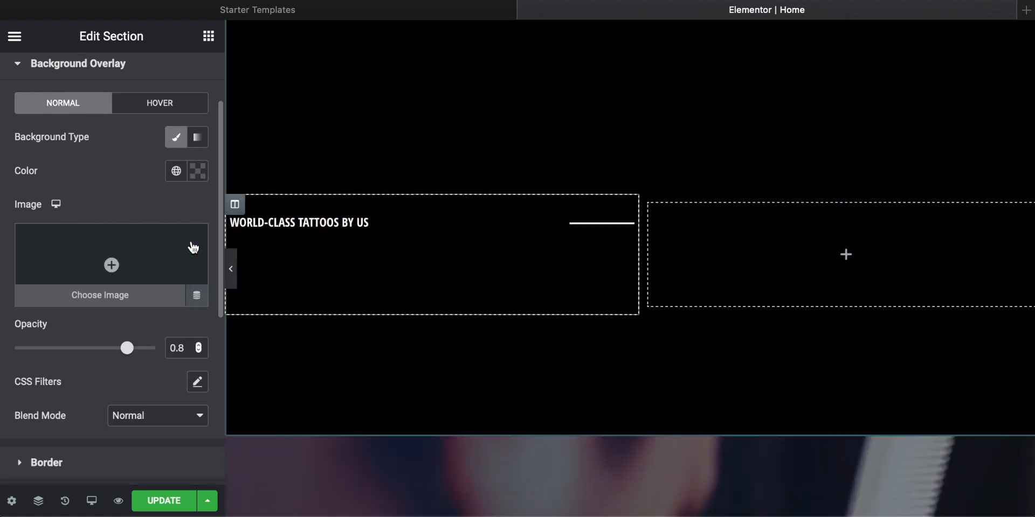
Step: Insert the media library photo of the tattooed woman as the hero section's background overlay image
scroll(506, 157, "down", 8)
scroll(506, 157, "up", 7)
scroll(506, 157, "down", 8)
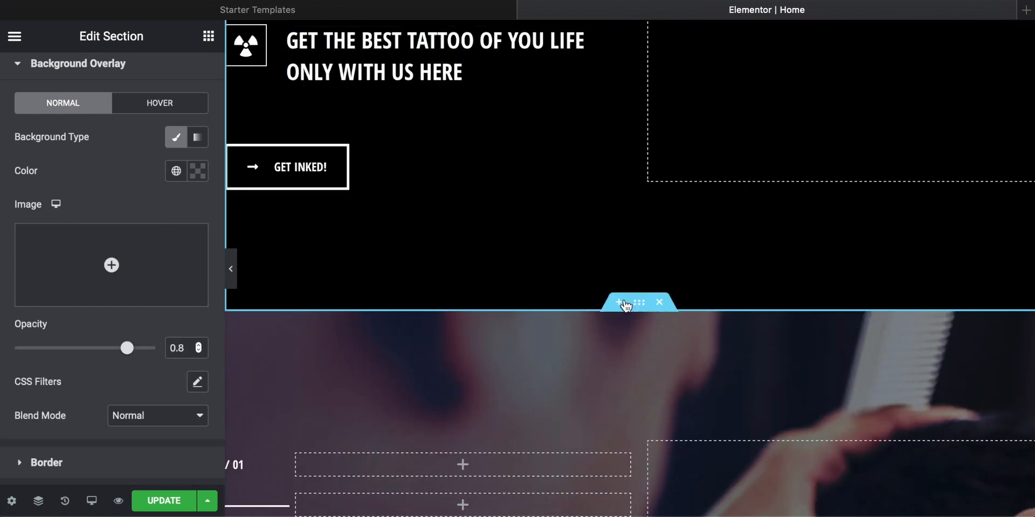
scroll(661, 280, "up", 10)
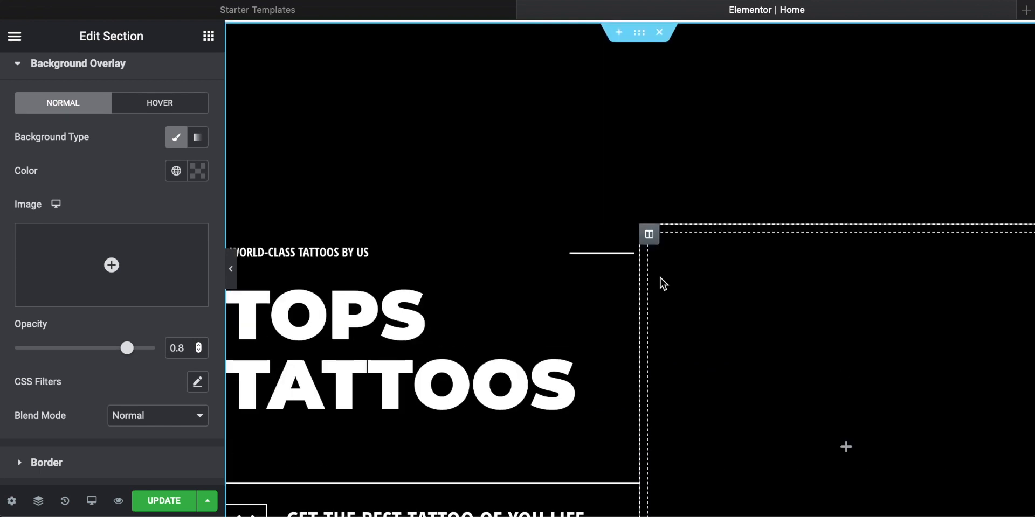
left_click(103, 263)
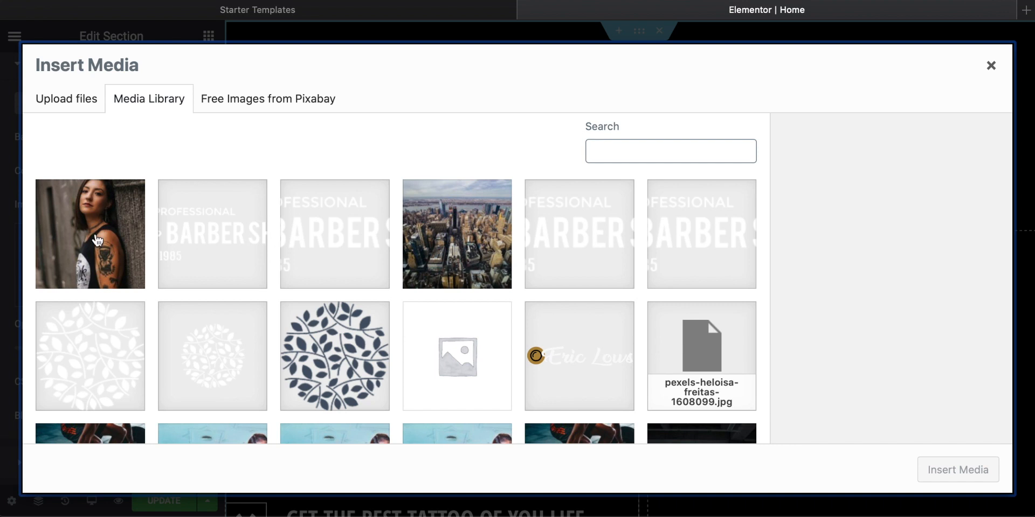
left_click(94, 241)
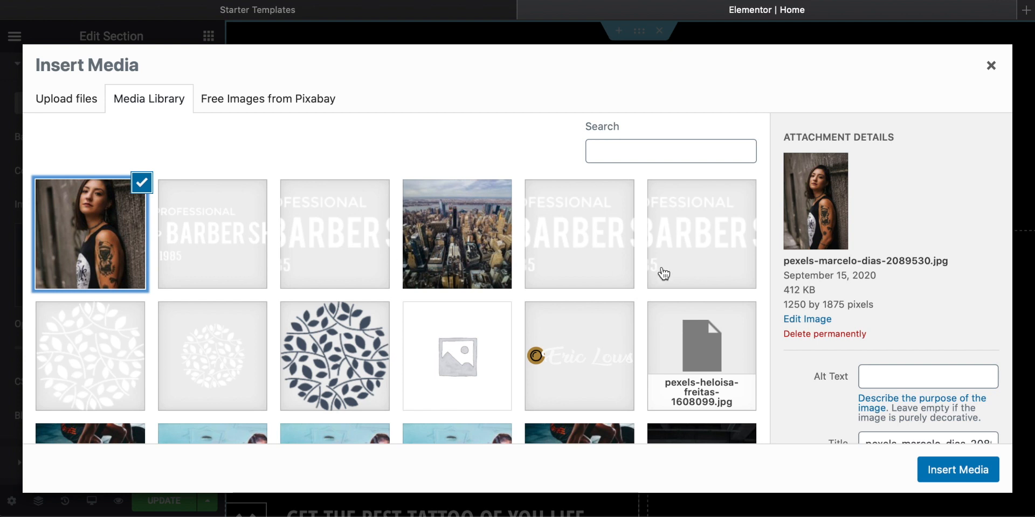
left_click(951, 472)
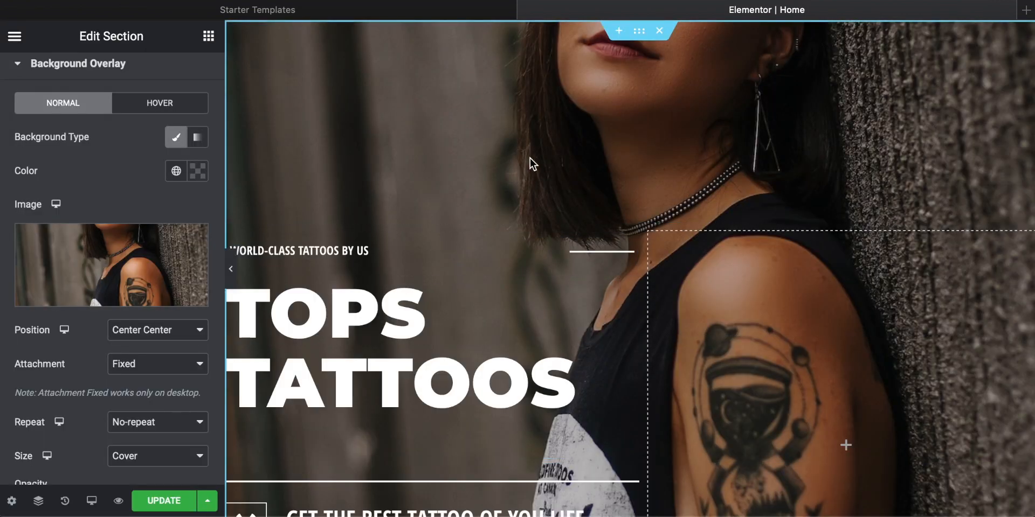
Step: Examine how the new overlay photo fits behind the hero section's heading and text
scroll(529, 157, "down", 4)
scroll(530, 157, "up", 4)
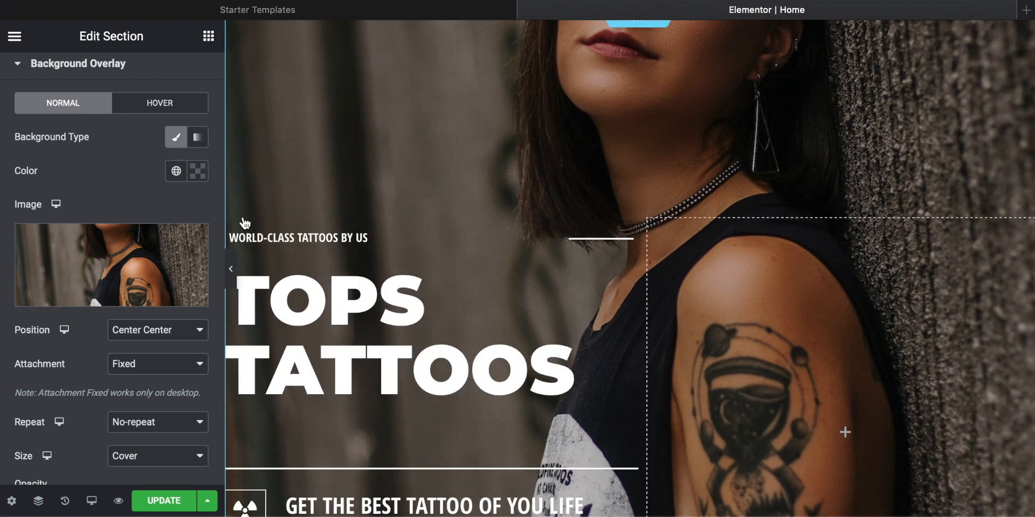
mouse_move(122, 261)
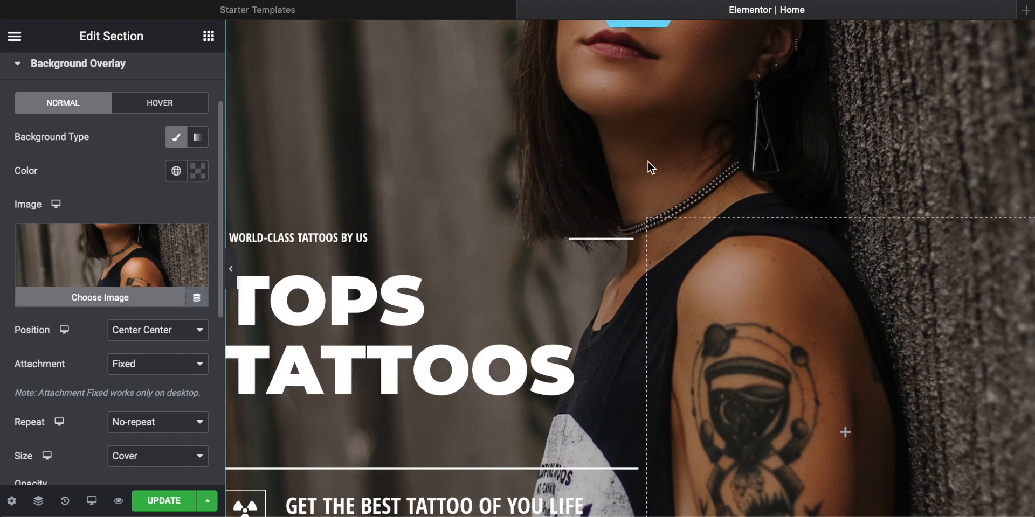
scroll(673, 161, "down", 10)
scroll(674, 161, "up", 10)
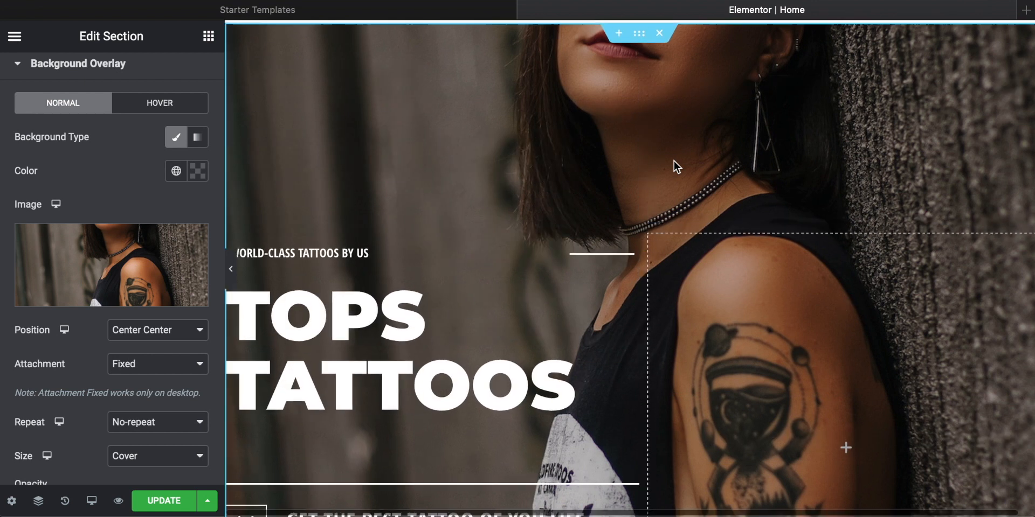
scroll(673, 161, "down", 1)
scroll(674, 161, "down", 2)
scroll(673, 161, "up", 5)
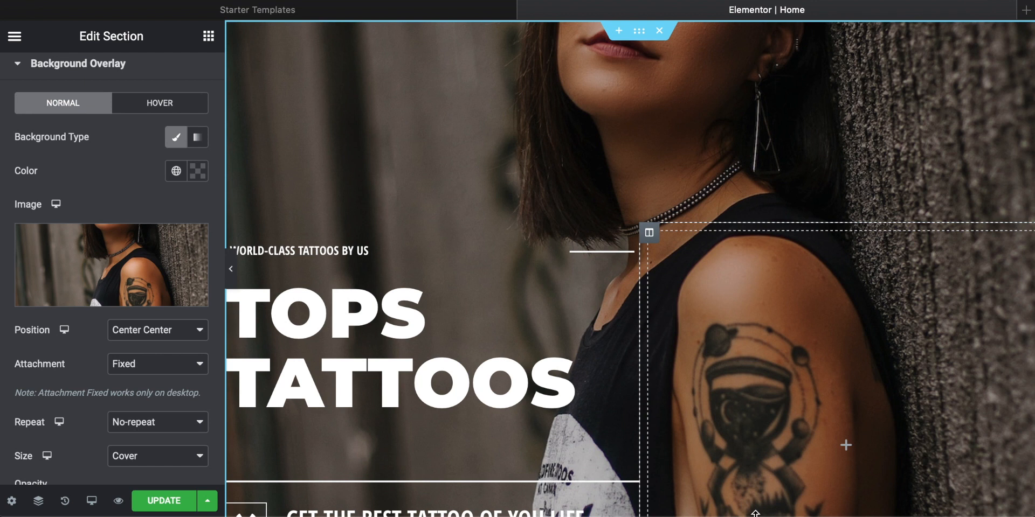
scroll(723, 402, "down", 2)
scroll(724, 402, "up", 2)
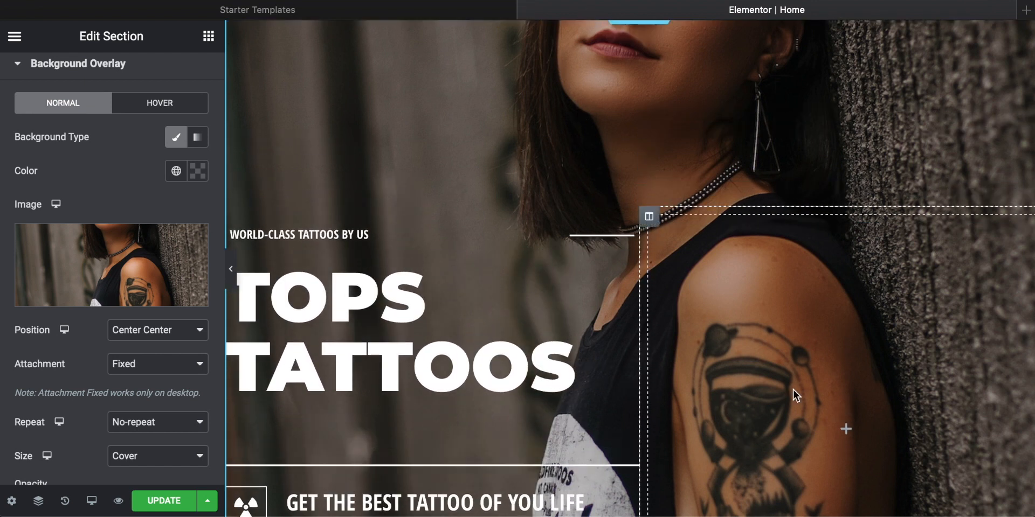
scroll(635, 217, "down", 5)
scroll(635, 216, "up", 4)
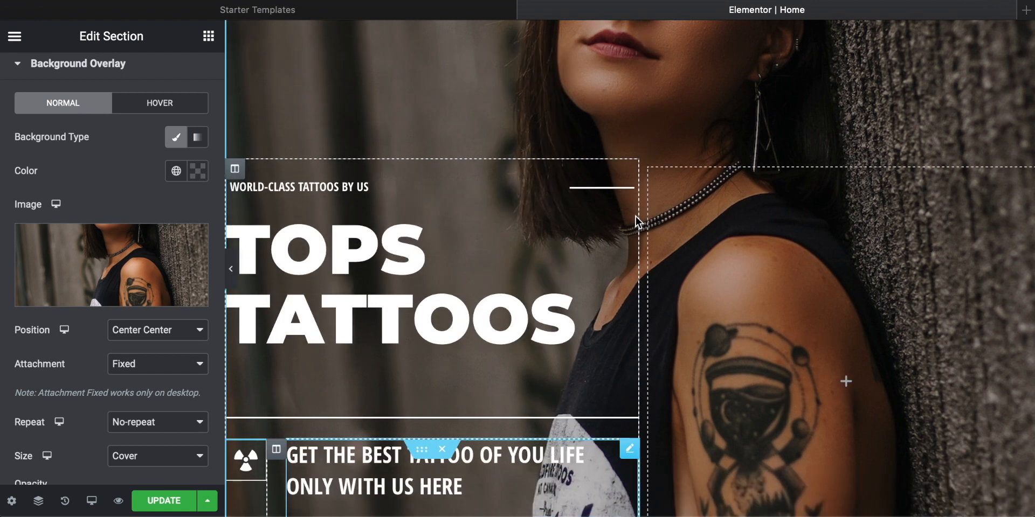
scroll(635, 217, "down", 2)
Step: Compare several positions for the hero section's background overlay image and set it to Bottom Left
left_click(177, 335)
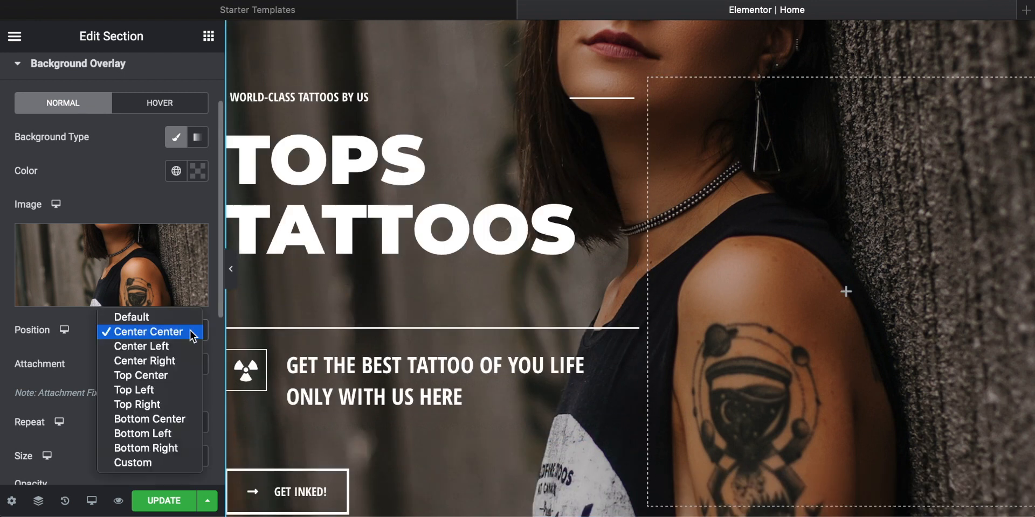
left_click(167, 347)
left_click(191, 334)
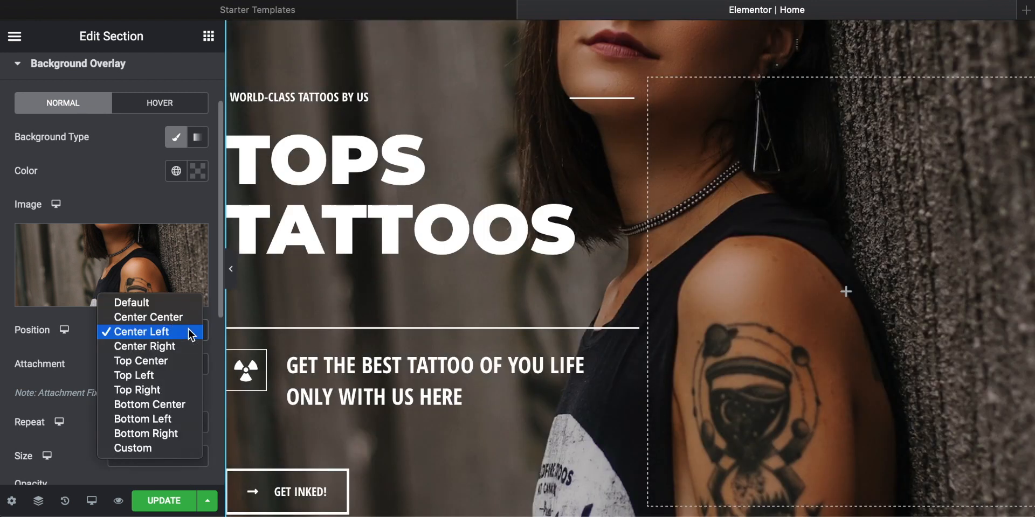
left_click(181, 360)
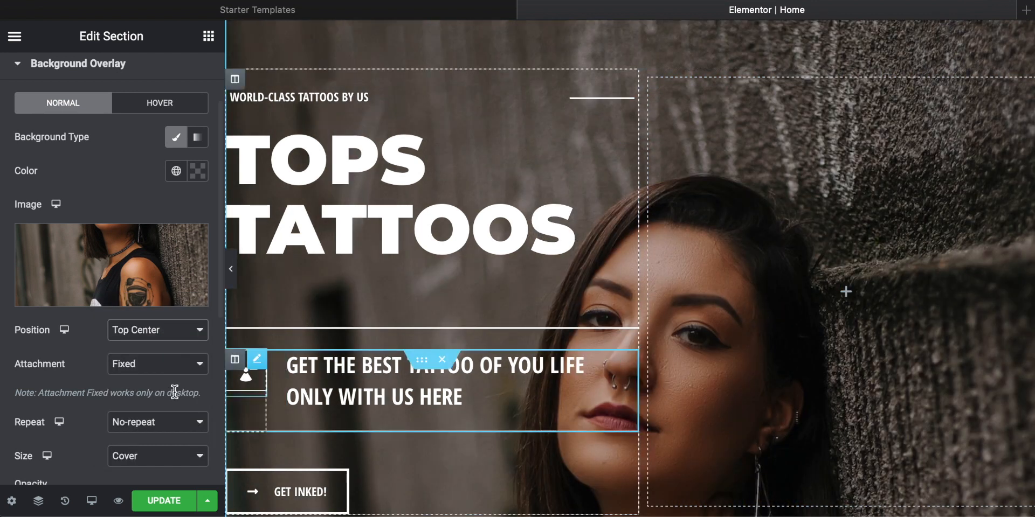
left_click(177, 331)
key("Escape")
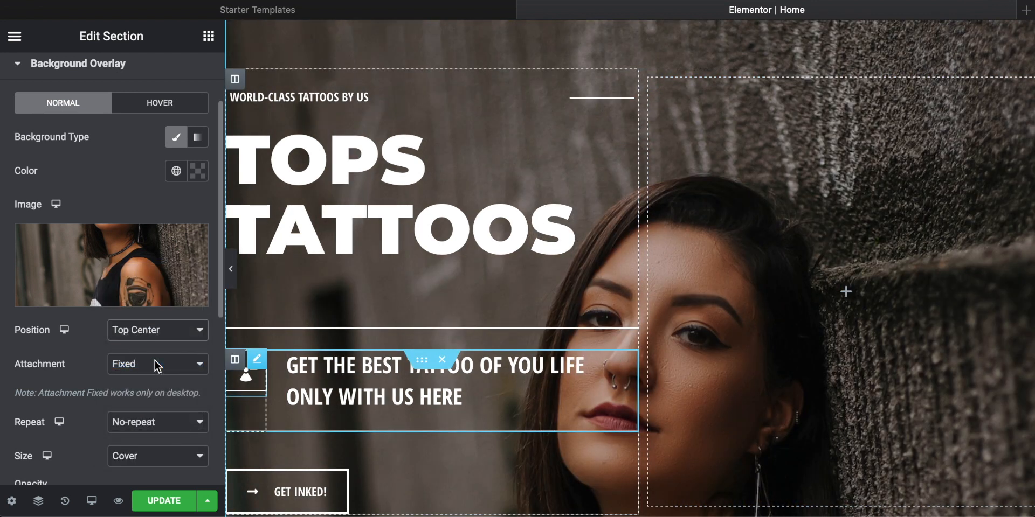
left_click(182, 332)
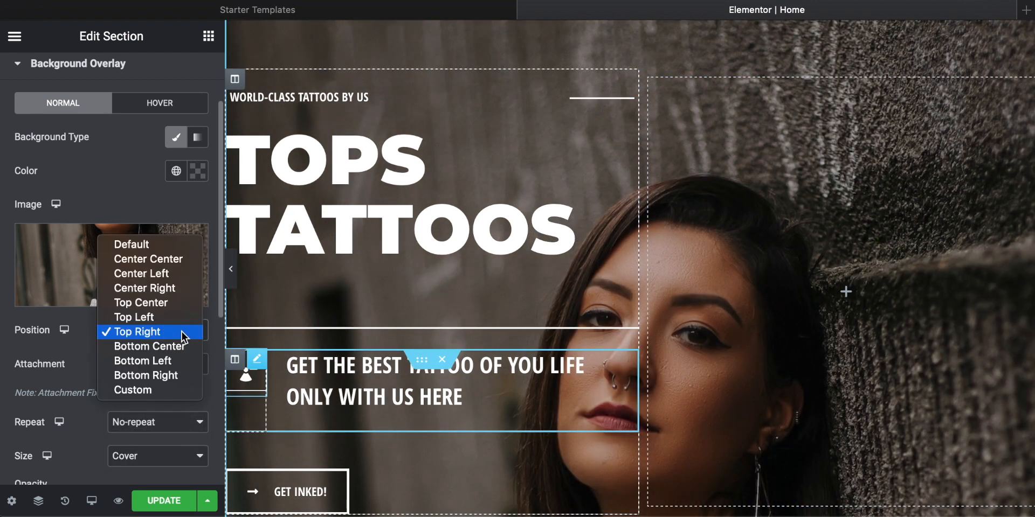
left_click(152, 364)
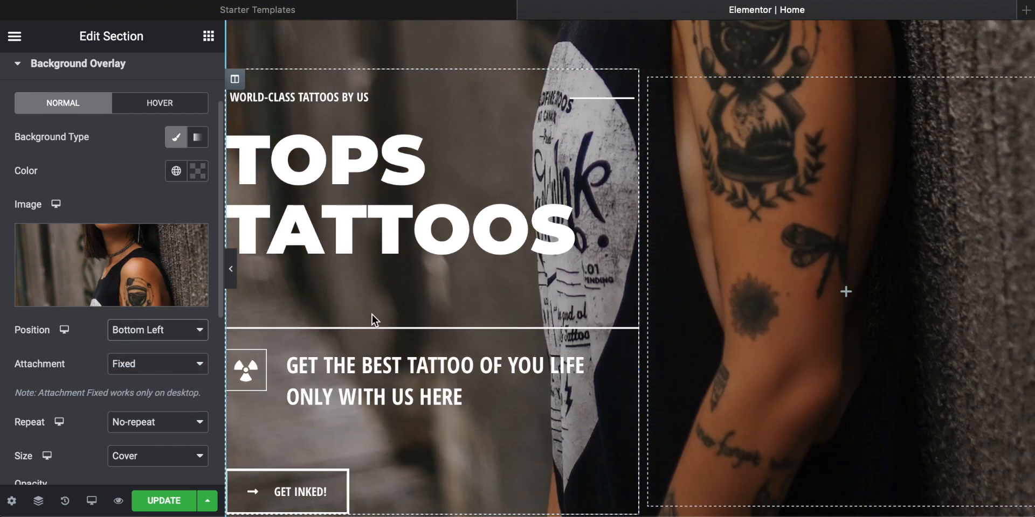
Step: Examine how the repositioned tattoo photo sits behind the hero section's heading, text and button
scroll(668, 320, "down", 2)
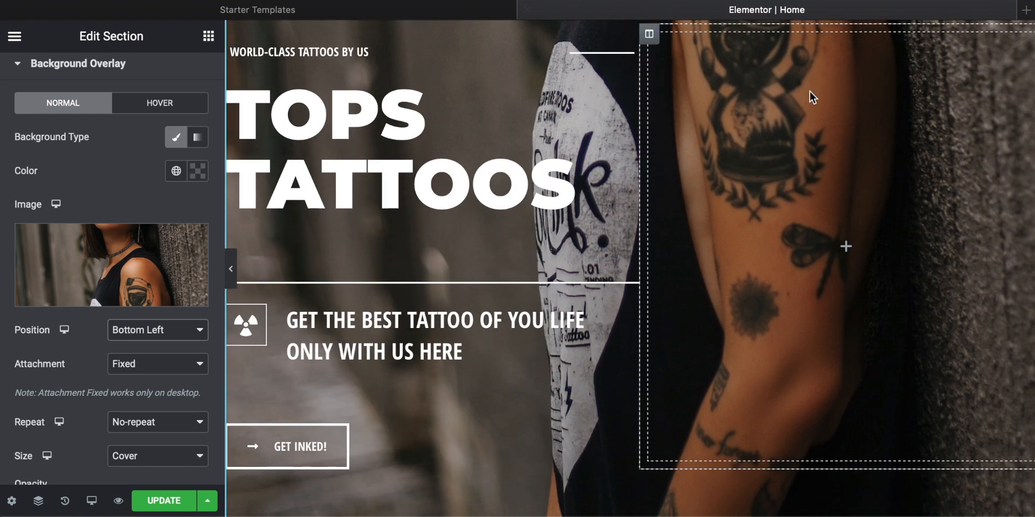
scroll(752, 304, "up", 5)
scroll(746, 72, "up", 2)
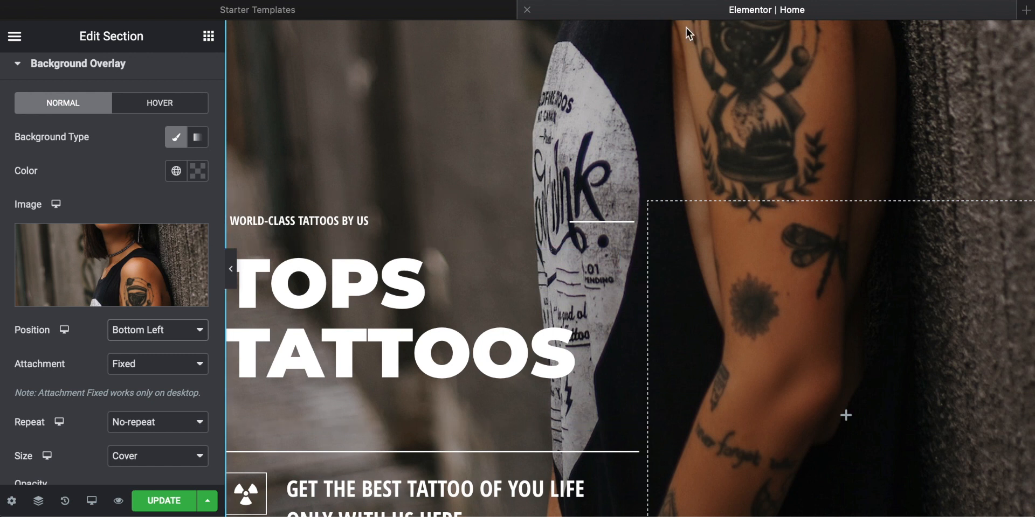
scroll(611, 303, "down", 5)
scroll(611, 302, "up", 3)
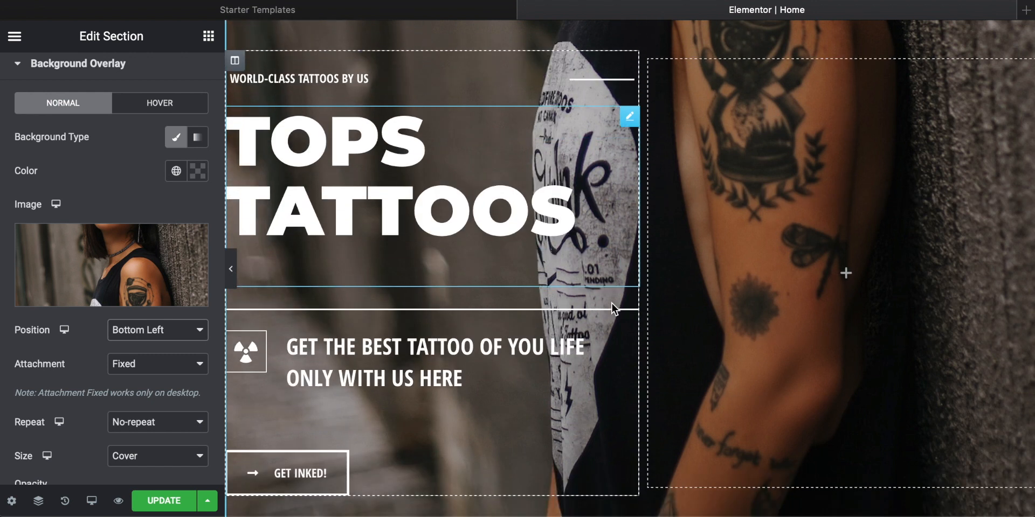
scroll(611, 302, "down", 2)
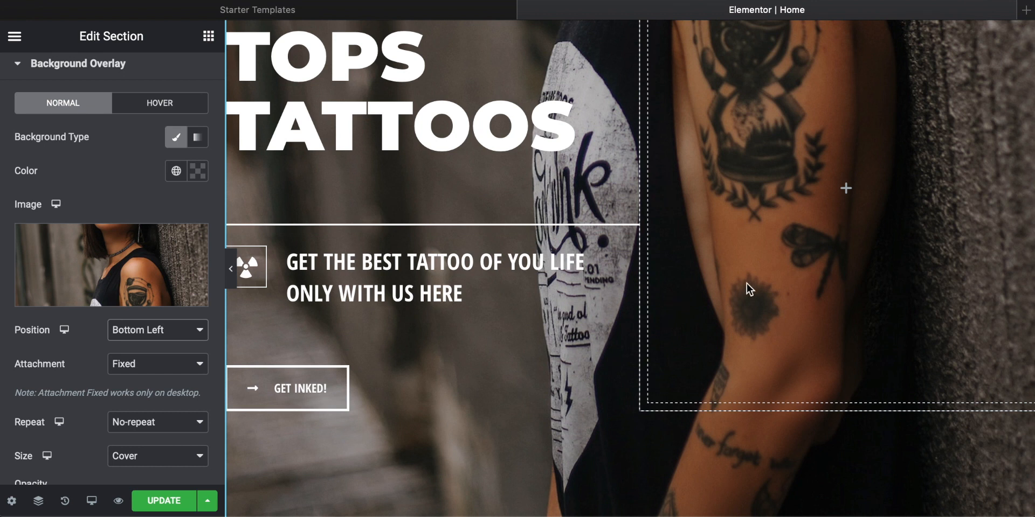
scroll(746, 284, "up", 3)
scroll(746, 283, "down", 2)
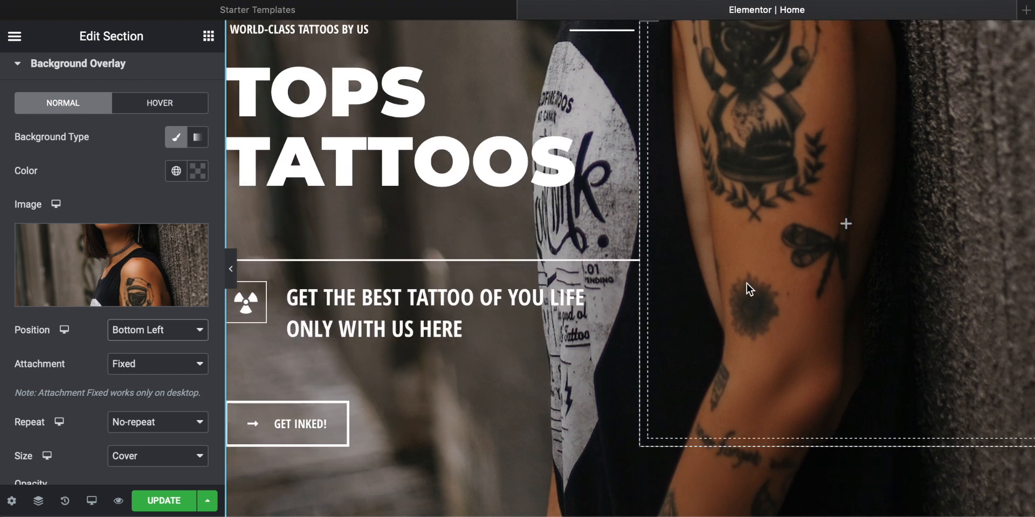
Step: Darken the hero section's background by setting the overlay opacity to 0.48, and check how the heading reads against it
scroll(64, 277, "down", 3)
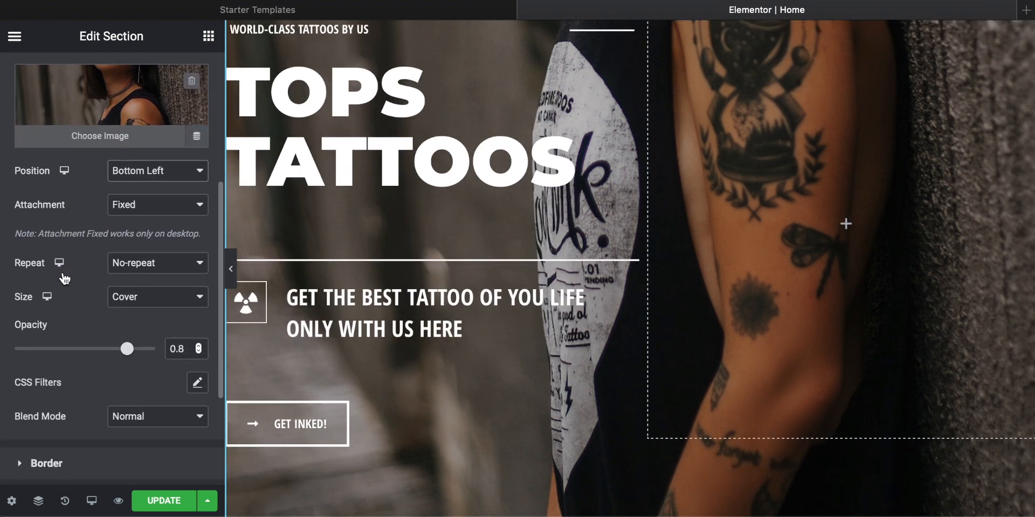
left_click_drag(132, 351, 69, 358)
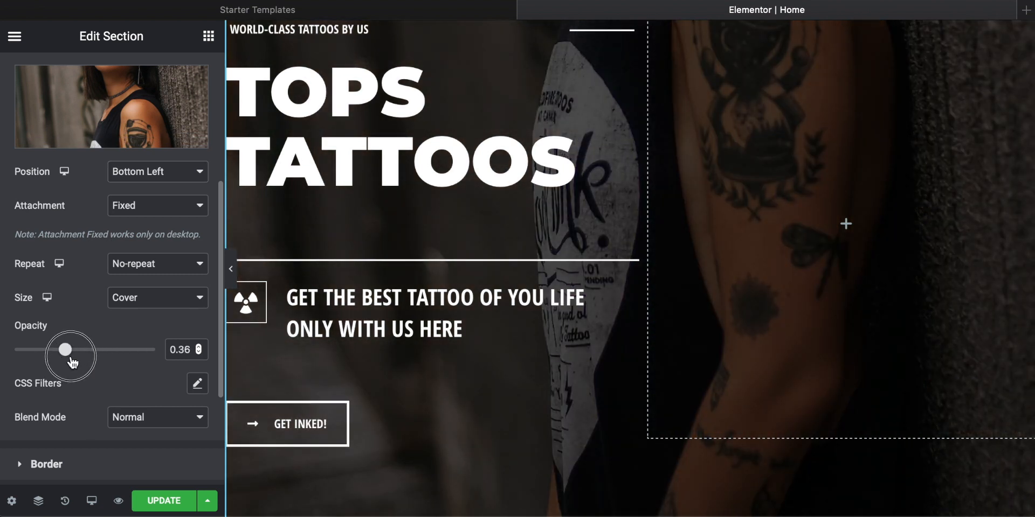
left_click_drag(72, 362, 19, 356)
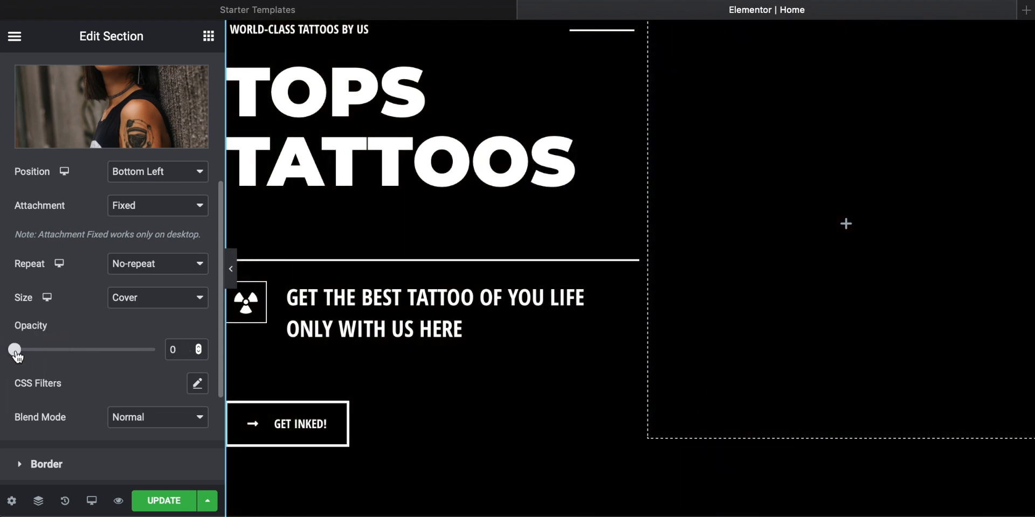
left_click_drag(39, 357, 84, 355)
scroll(447, 339, "up", 4)
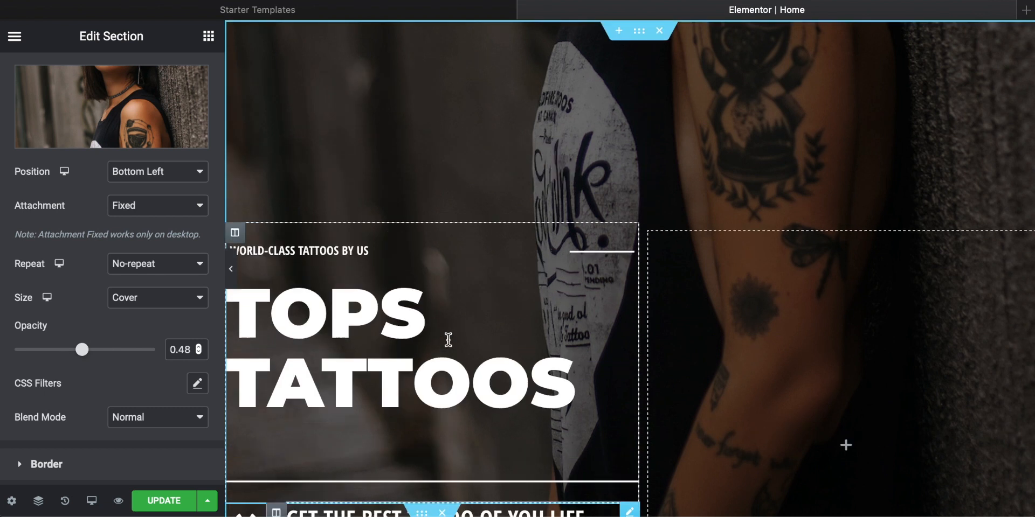
scroll(513, 318, "down", 5)
scroll(511, 314, "up", 4)
scroll(511, 313, "down", 2)
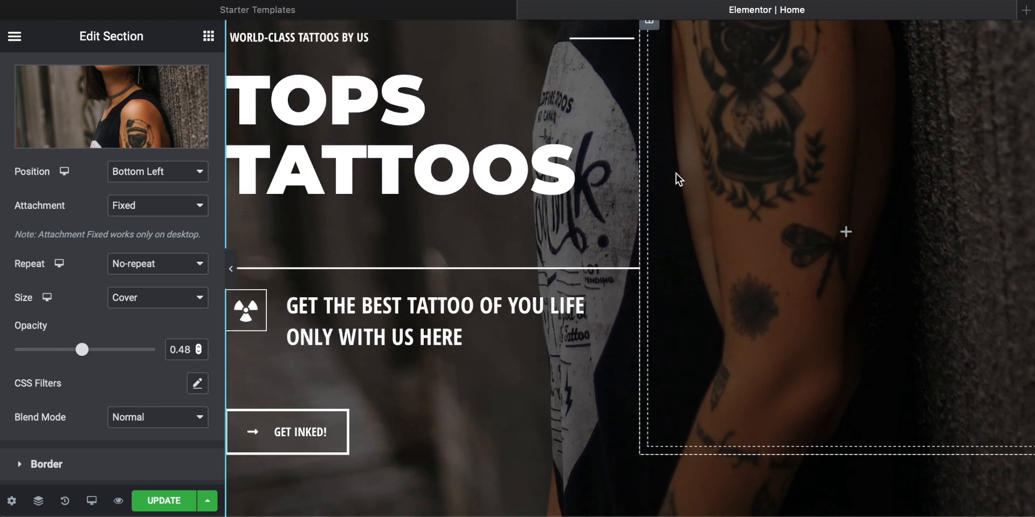
scroll(748, 156, "up", 4)
scroll(593, 164, "down", 5)
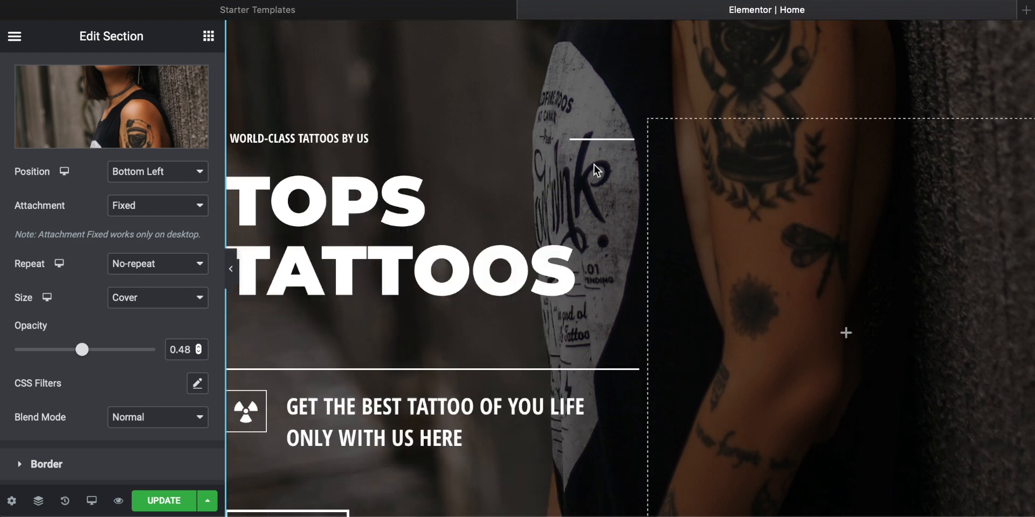
Step: Open the Background Overlay style settings of the Our History section
scroll(593, 164, "down", 10)
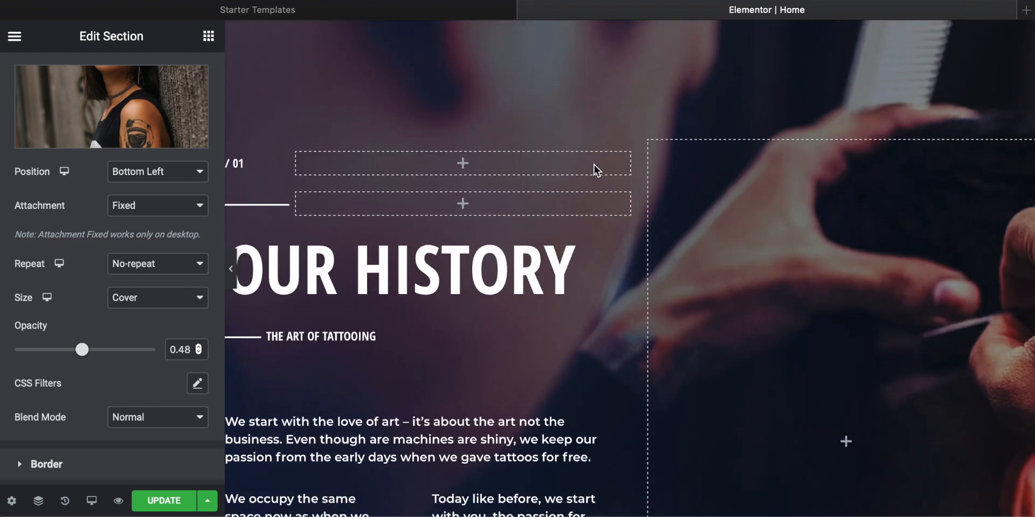
scroll(574, 404, "up", 3)
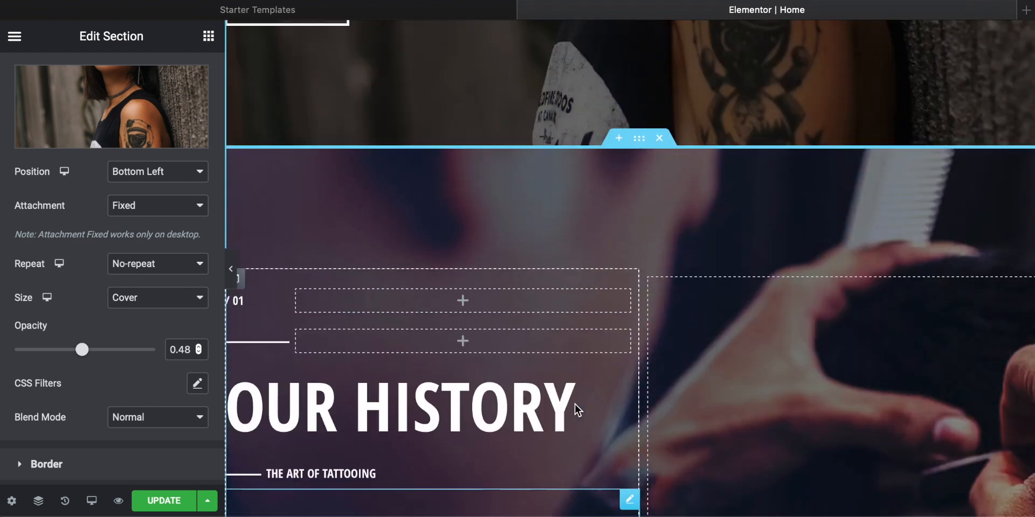
right_click(340, 216)
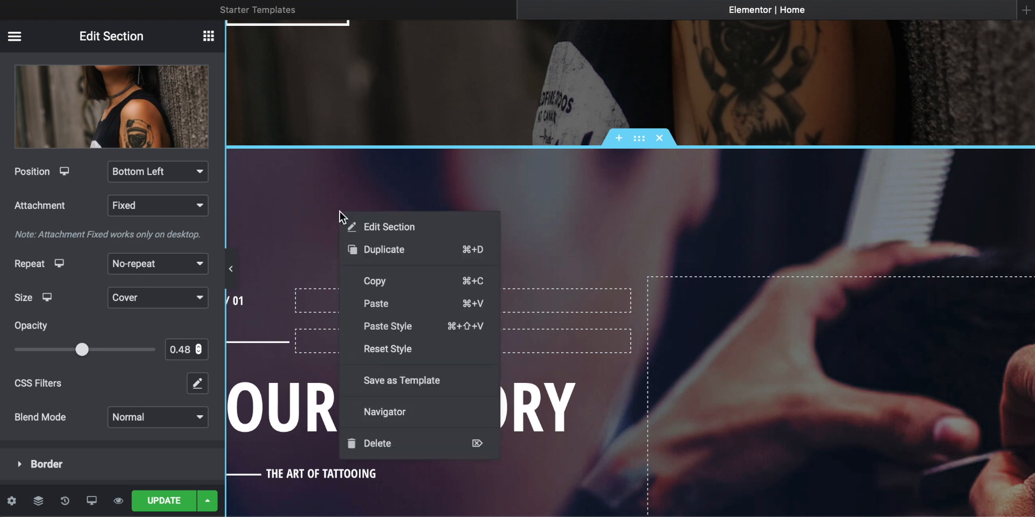
left_click(393, 229)
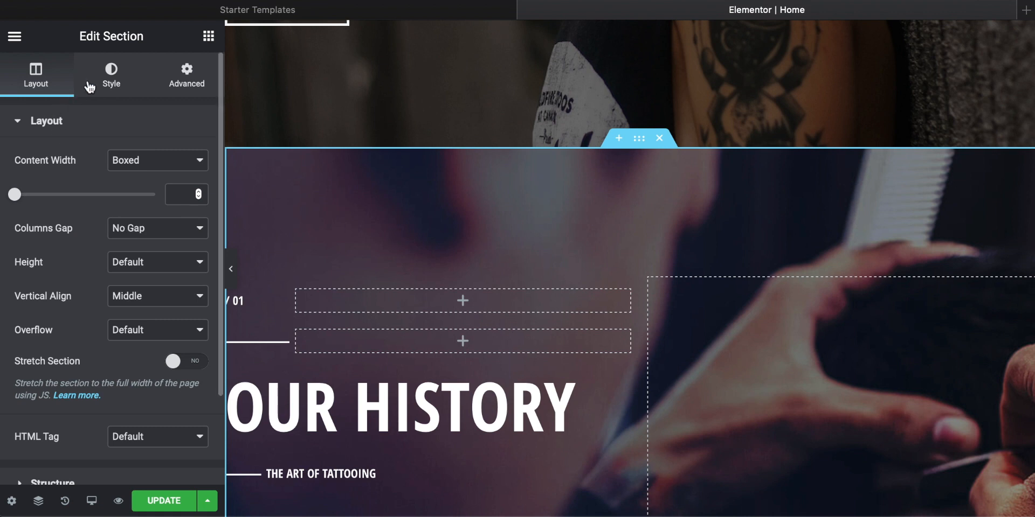
left_click(106, 76)
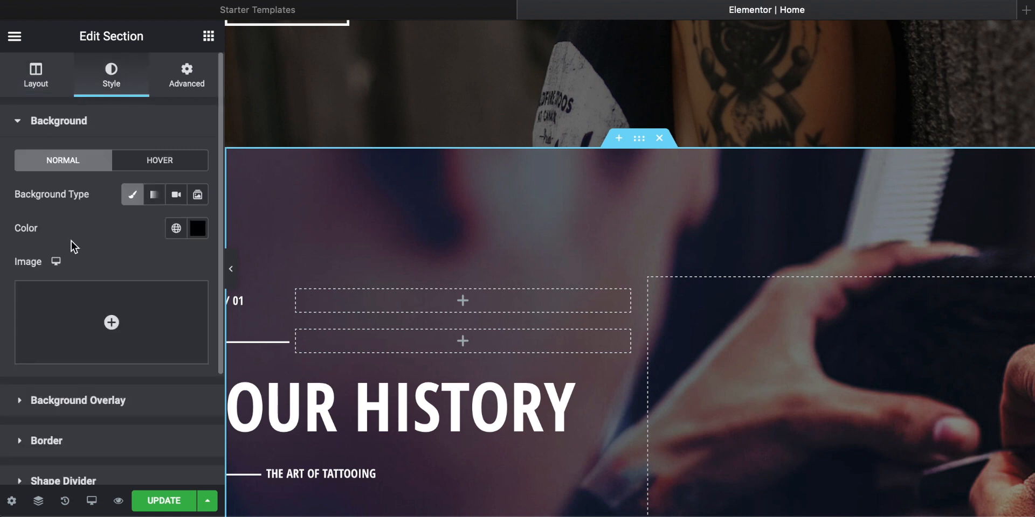
left_click(44, 127)
left_click(65, 162)
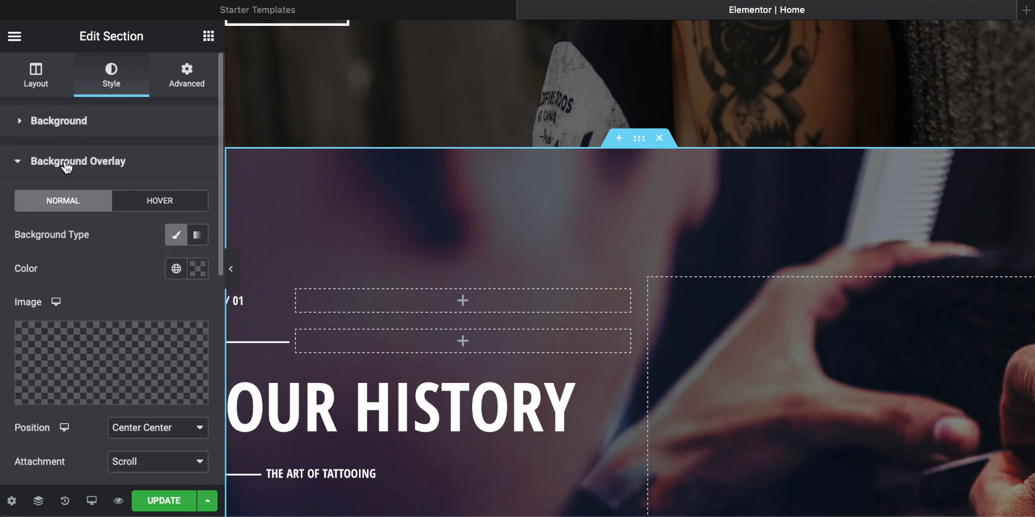
scroll(134, 243, "down", 3)
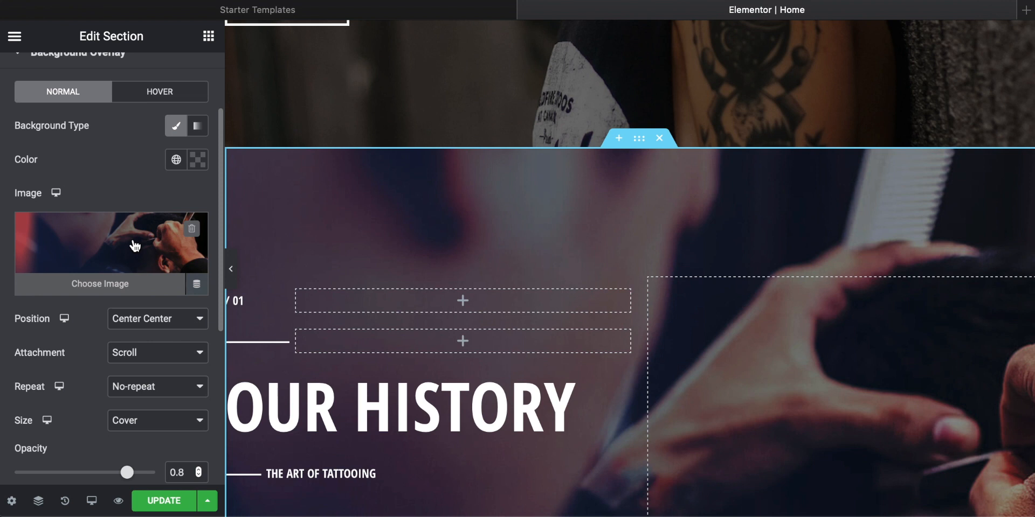
Step: Bring up the overlay's image chooser, open the bearded tattoo artist photo from the Tattoo folder in Preview, and resize it to 2000 pixels wide
left_click(100, 285)
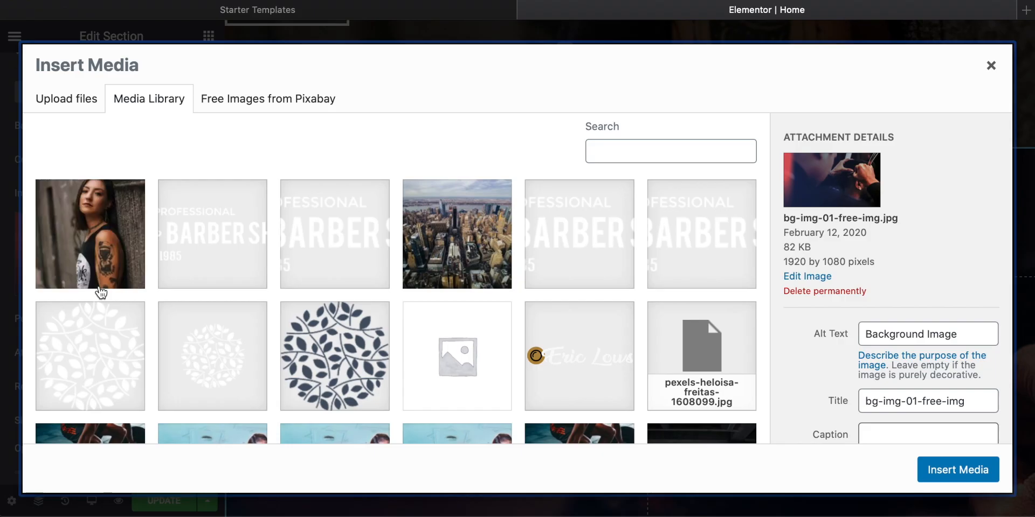
left_click_drag(749, 515, 456, 95)
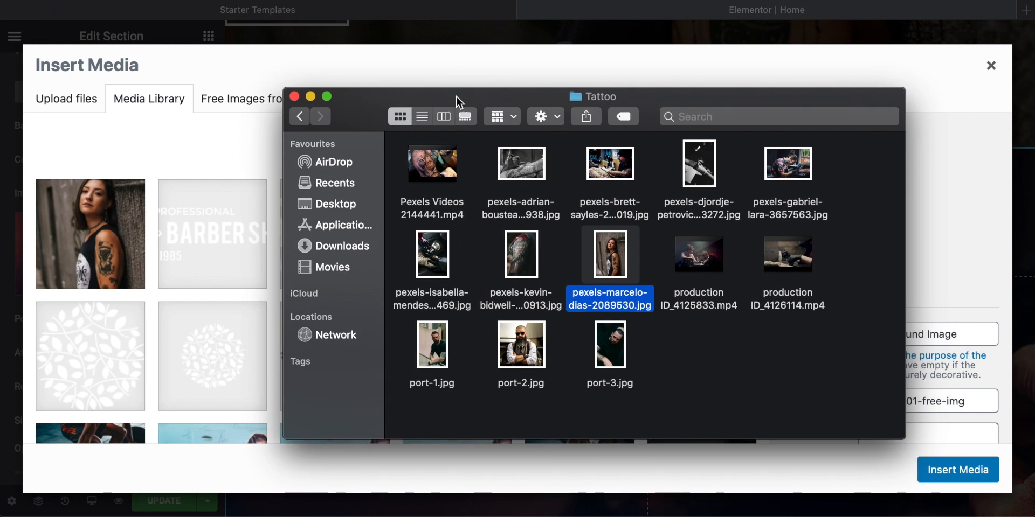
left_click(615, 171)
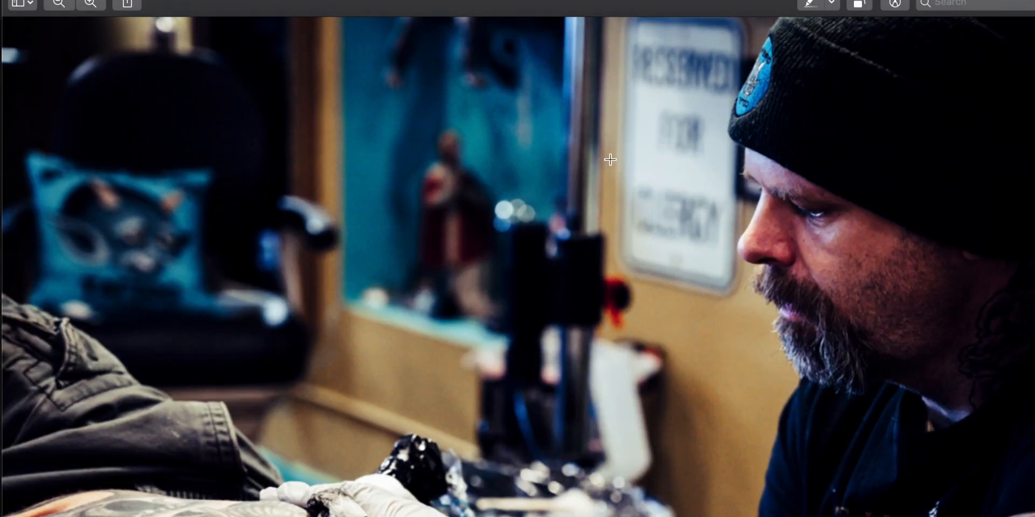
left_click(254, 0)
left_click(283, 35)
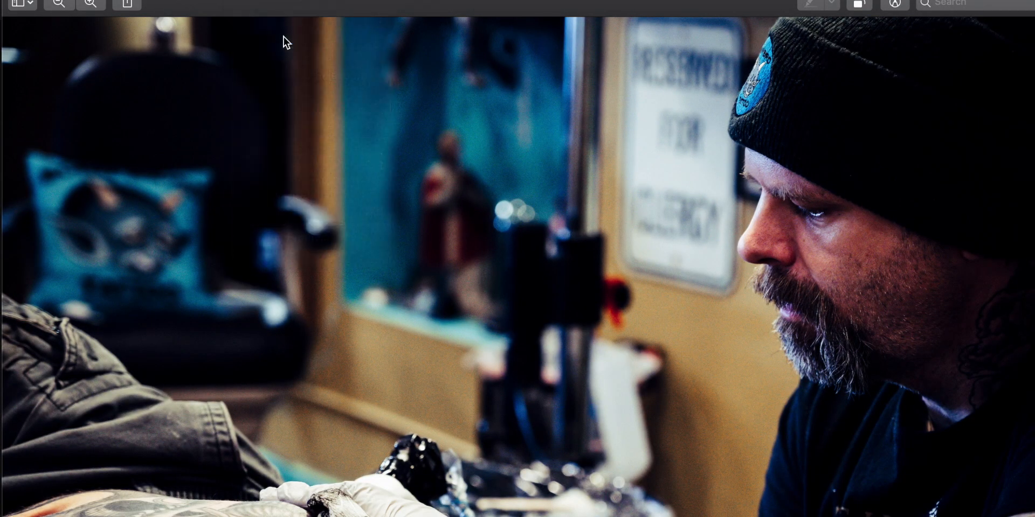
type("2000")
left_click(681, 329)
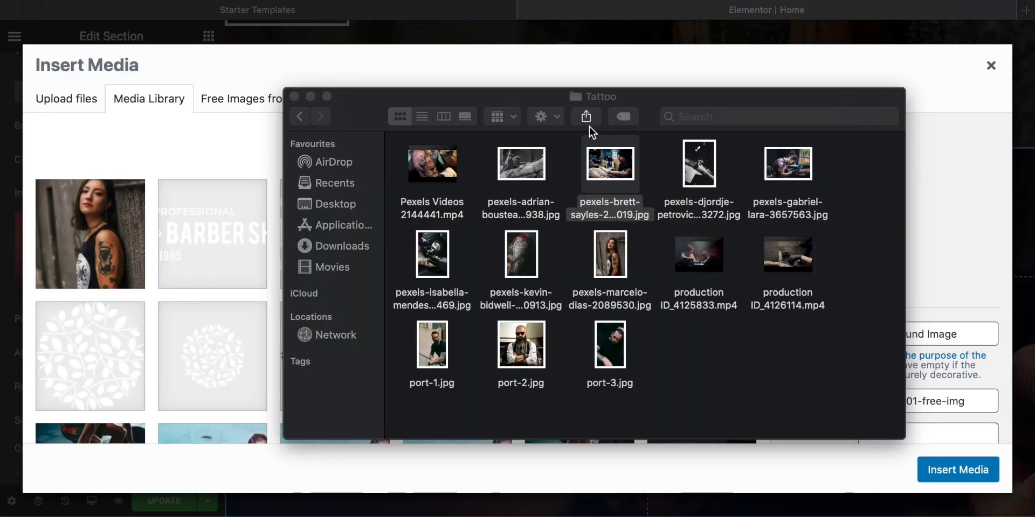
Step: Upload the resized tattoo artist photo to the media library and insert it as the Our History section's background overlay image
left_click_drag(605, 156, 178, 225)
left_click(345, 100)
key("super+h")
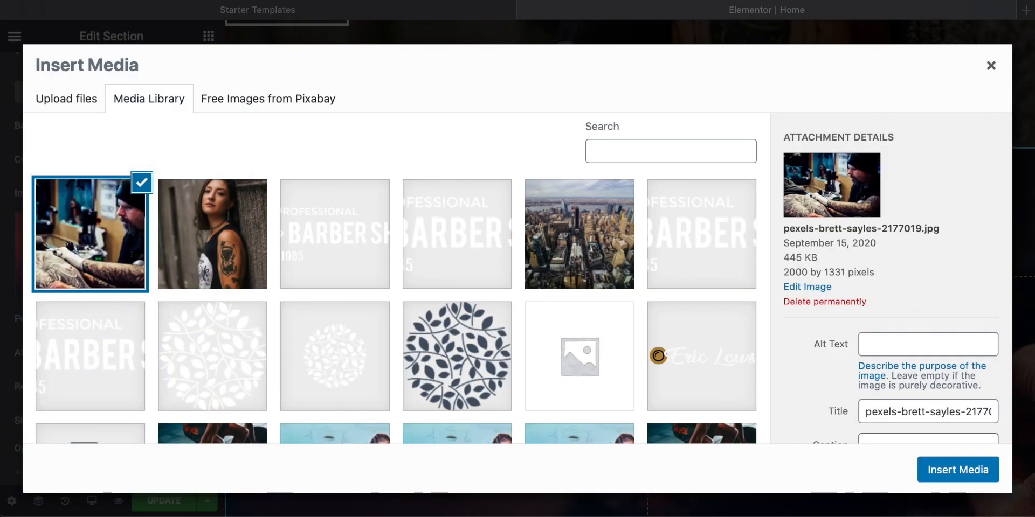
left_click(951, 471)
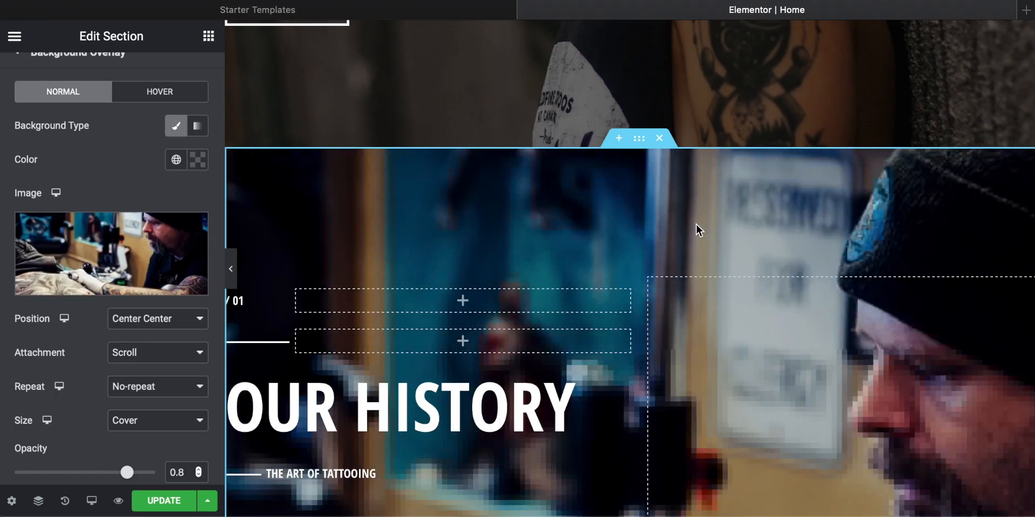
scroll(696, 225, "down", 2)
scroll(696, 224, "down", 5)
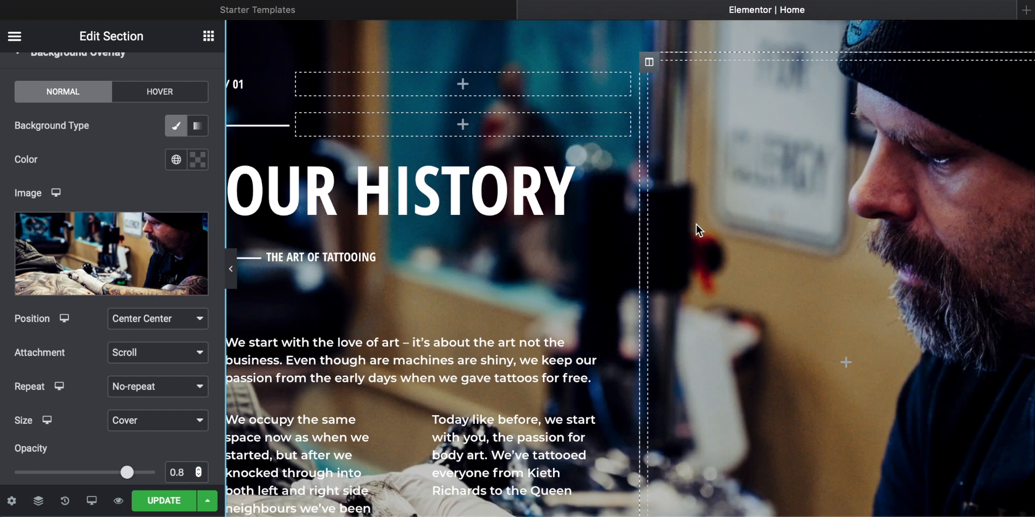
scroll(696, 224, "down", 5)
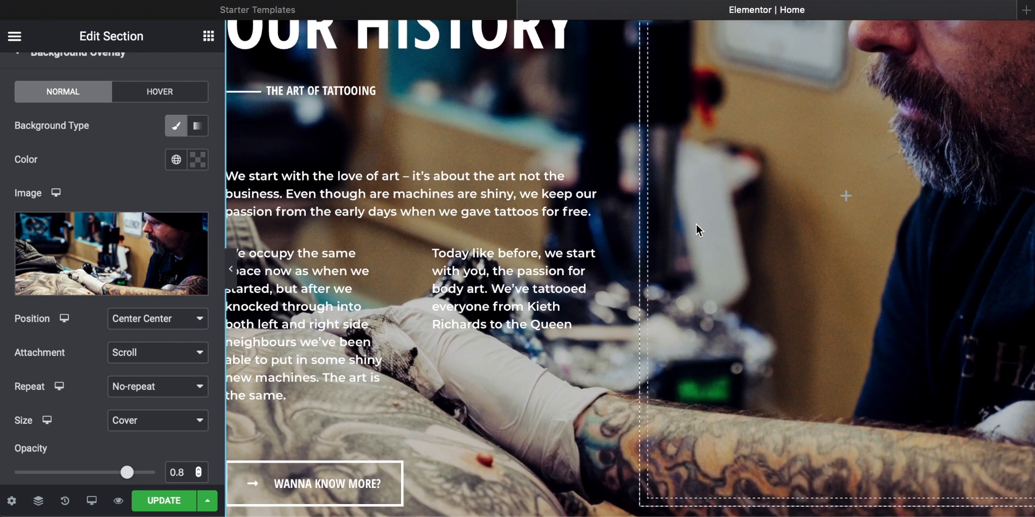
scroll(697, 224, "up", 8)
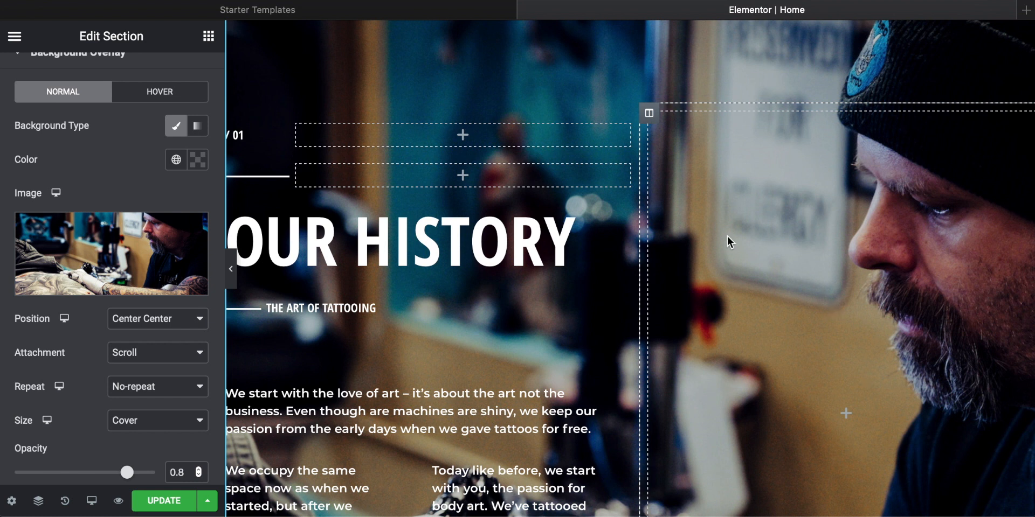
scroll(760, 215, "up", 6)
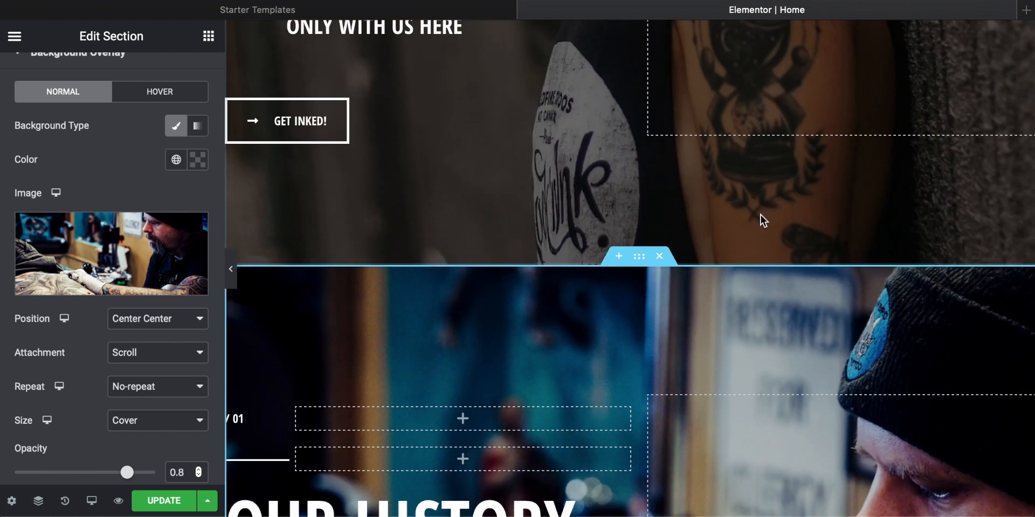
Step: Examine how the new background image looks across the Our History section compared with the hero section, and how its text reads
scroll(761, 216, "up", 8)
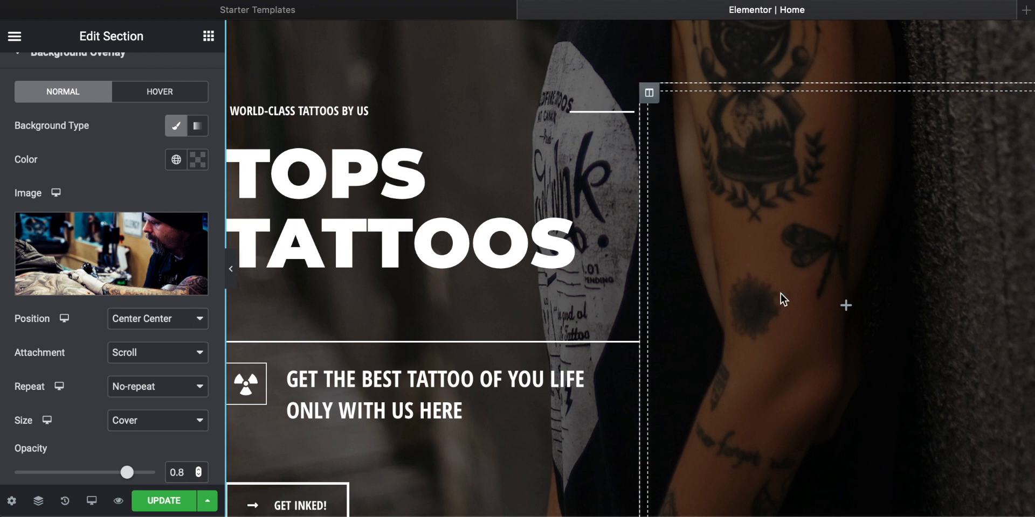
scroll(780, 180, "down", 14)
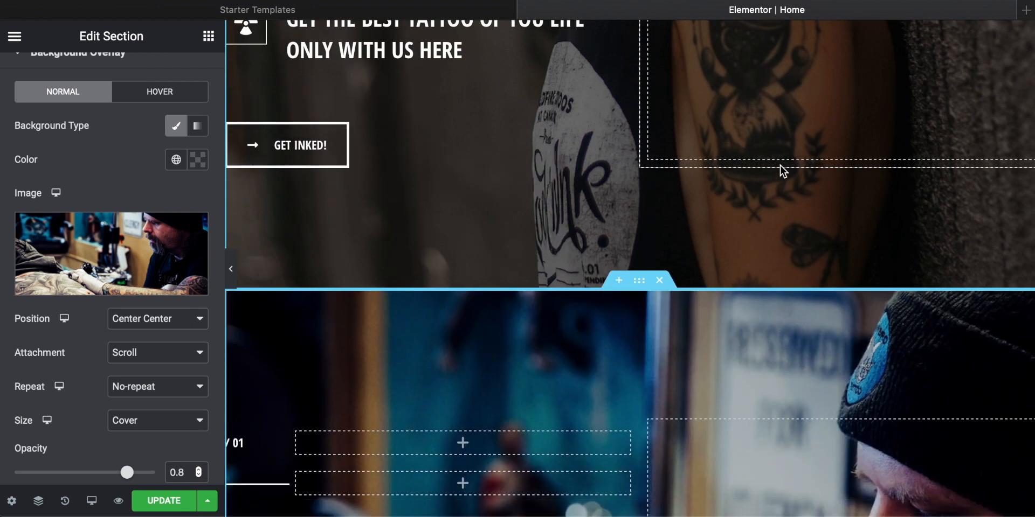
scroll(780, 165, "down", 1)
scroll(914, 118, "up", 2)
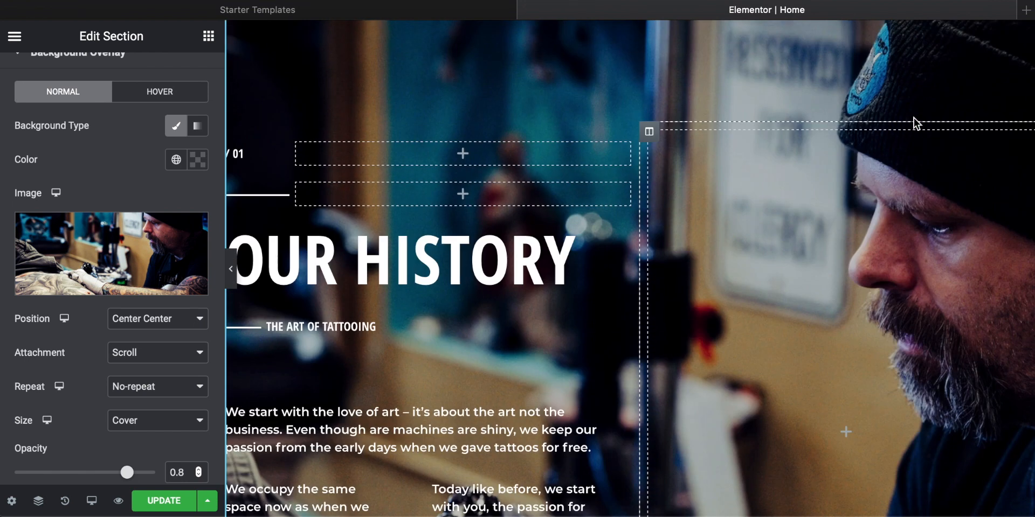
scroll(913, 306, "down", 5)
scroll(785, 279, "down", 2)
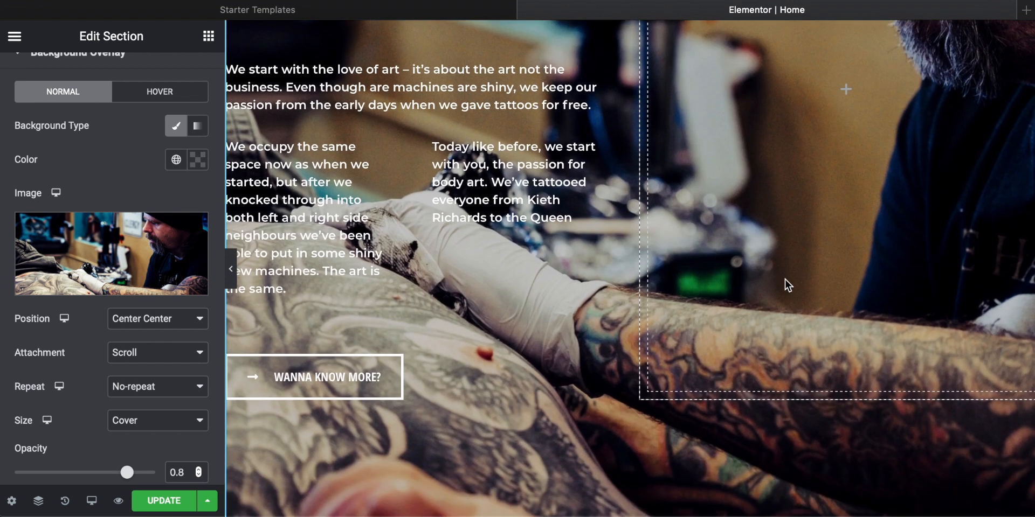
scroll(929, 387, "down", 2)
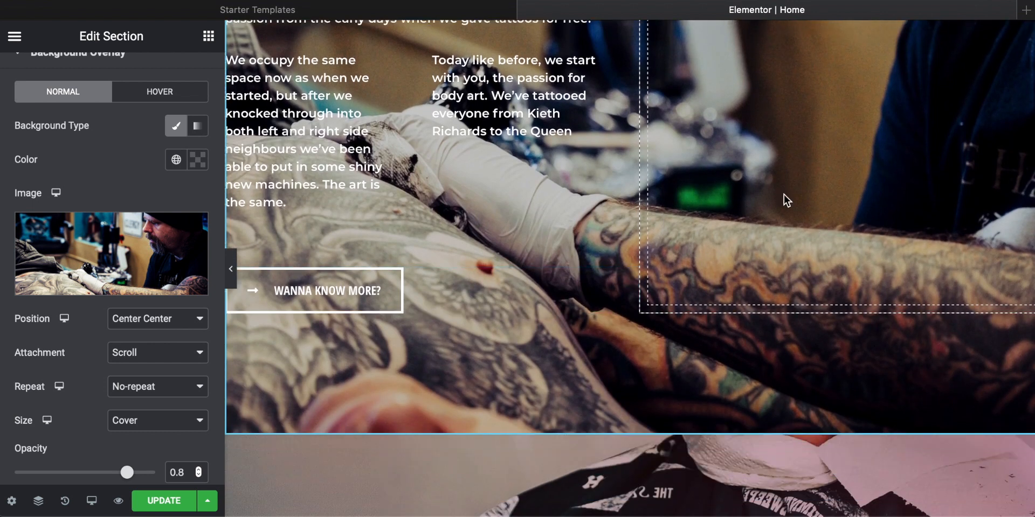
scroll(752, 200, "up", 3)
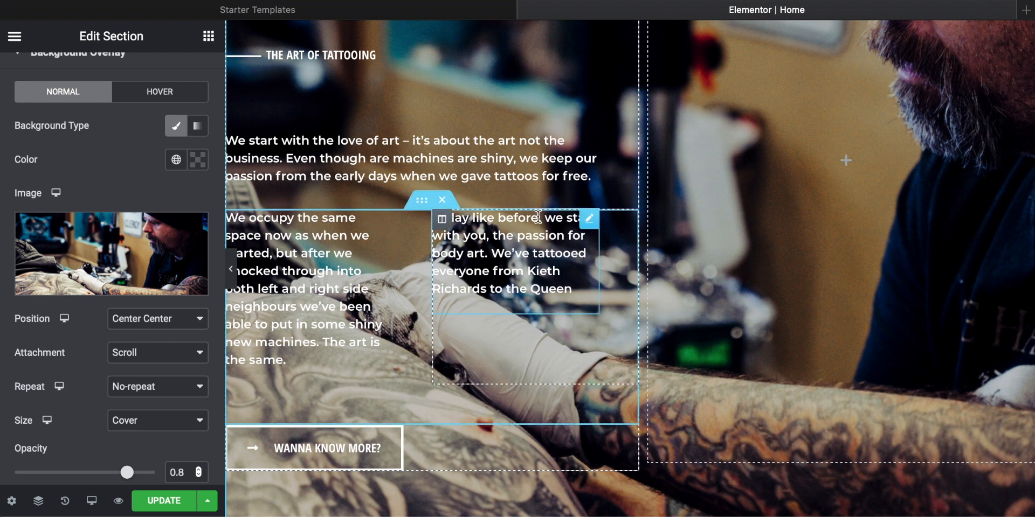
scroll(401, 136, "up", 2)
scroll(401, 136, "down", 2)
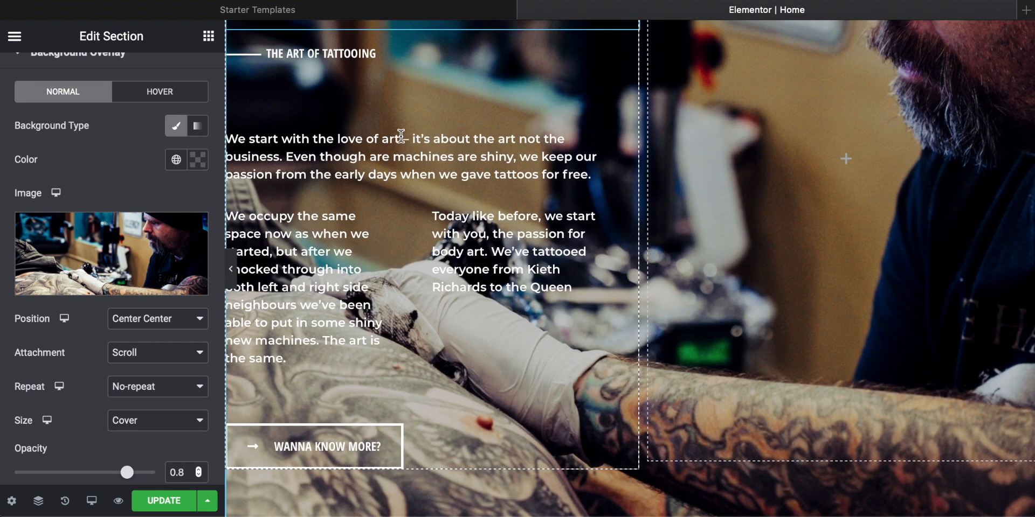
Step: Darken the Our History section's background by setting the overlay opacity to 0.31
scroll(125, 267, "down", 2)
scroll(125, 265, "down", 2)
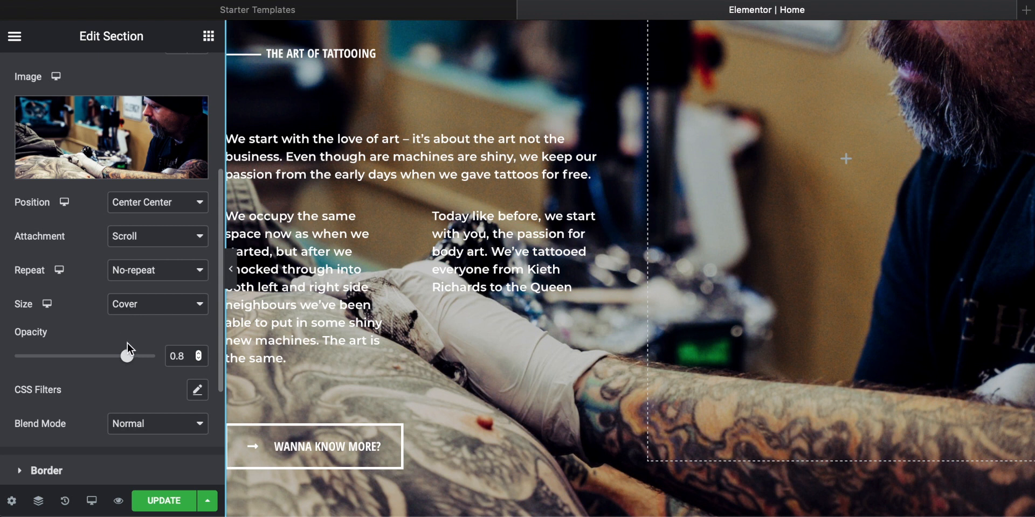
left_click_drag(128, 356, 62, 359)
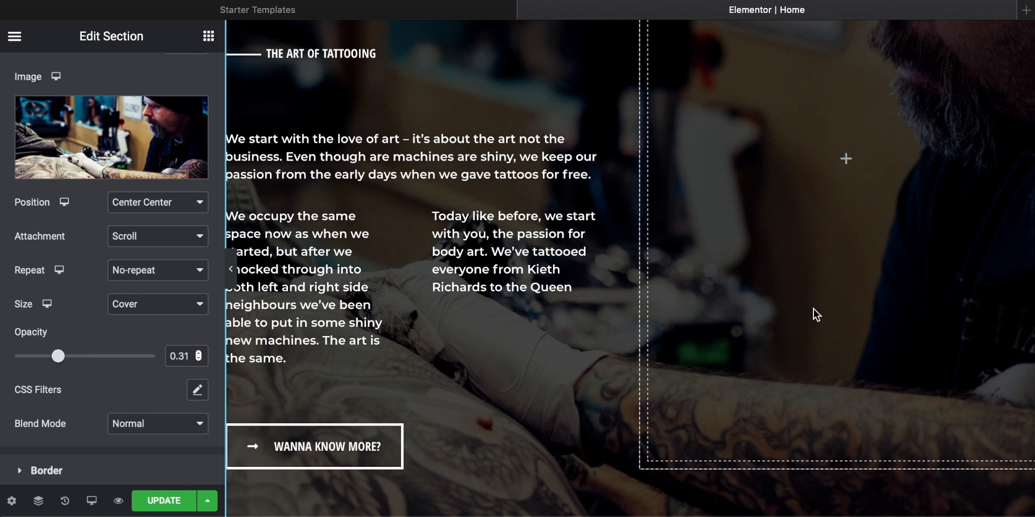
scroll(813, 310, "up", 3)
scroll(813, 309, "down", 2)
Step: Make both column paragraphs in the Our History section bold, the "We occupy the same space" and "Today like before" texts
left_click(337, 295)
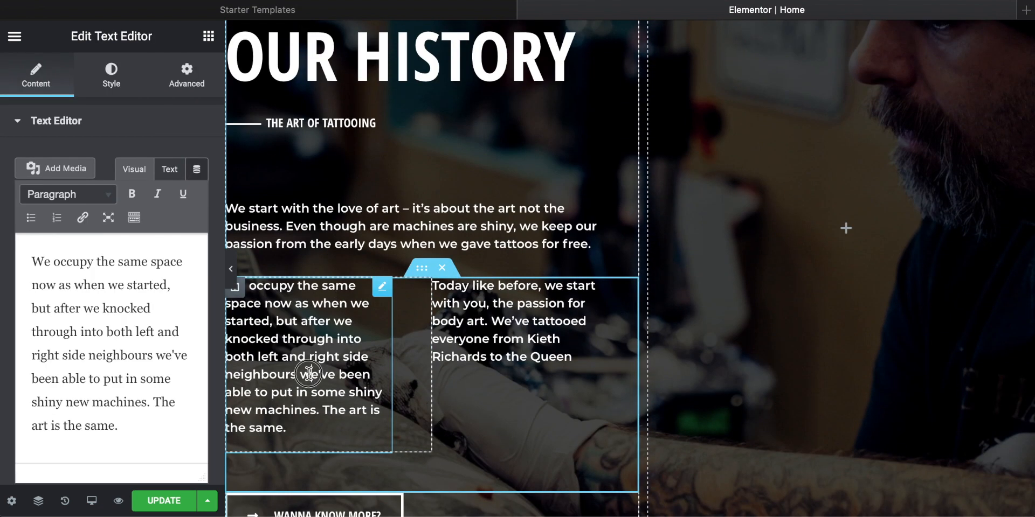
left_click(130, 375)
key("super+a")
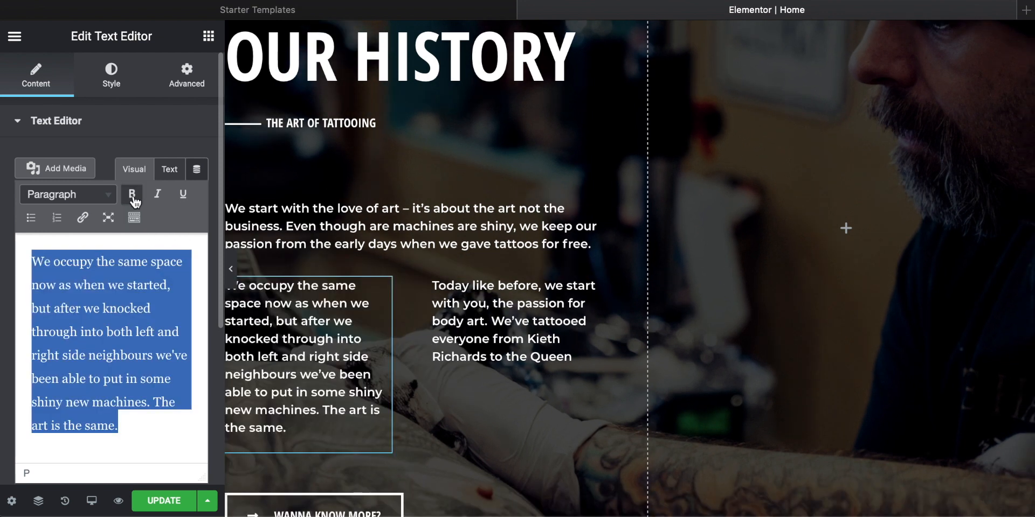
left_click(131, 195)
left_click(470, 300)
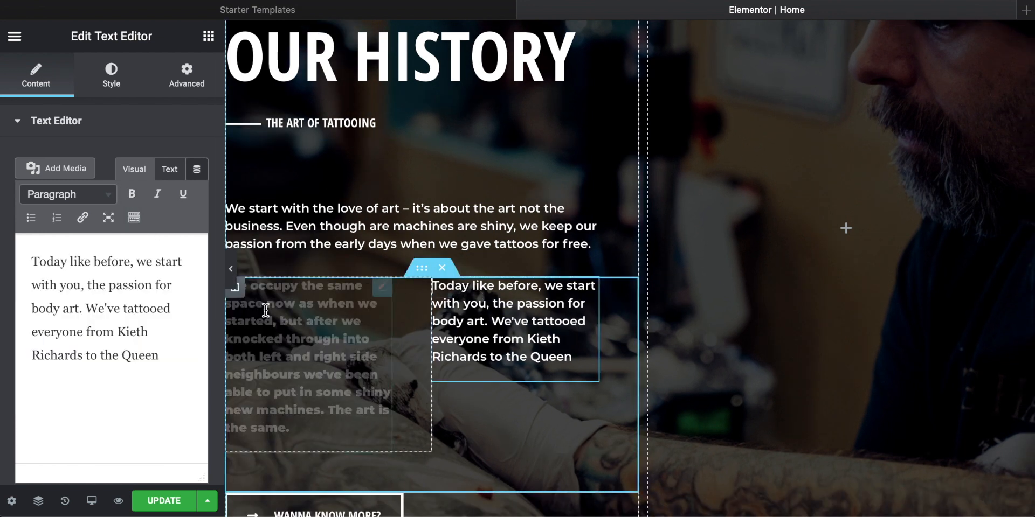
left_click(126, 305)
key("super+a")
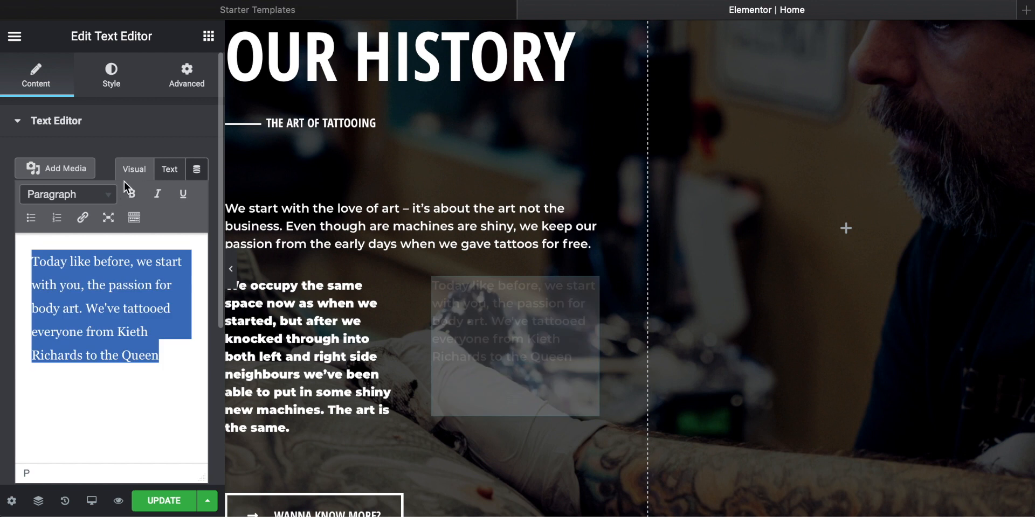
left_click(133, 196)
Step: Make the Our History intro paragraph beginning "We start with the love of art" bold
left_click(456, 223)
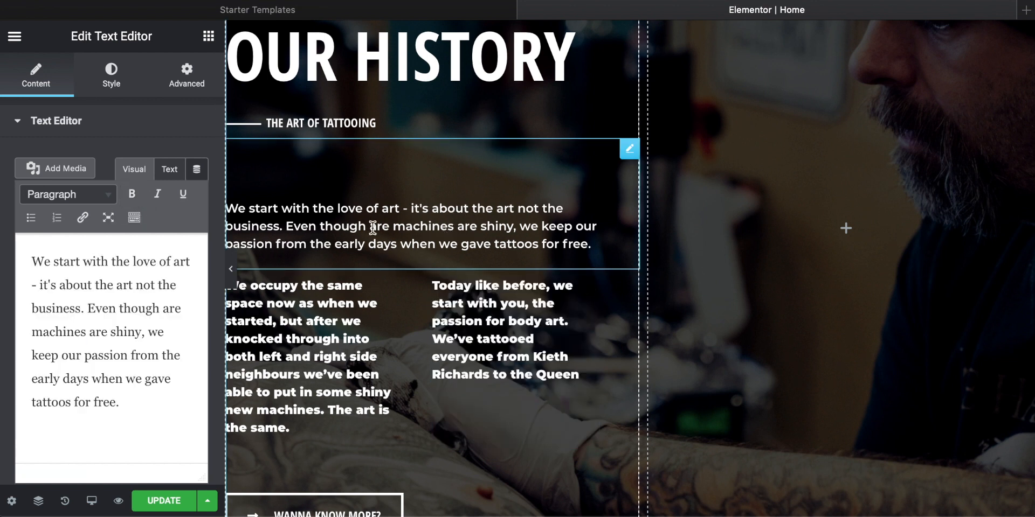
left_click(98, 309)
key("ctrl+a")
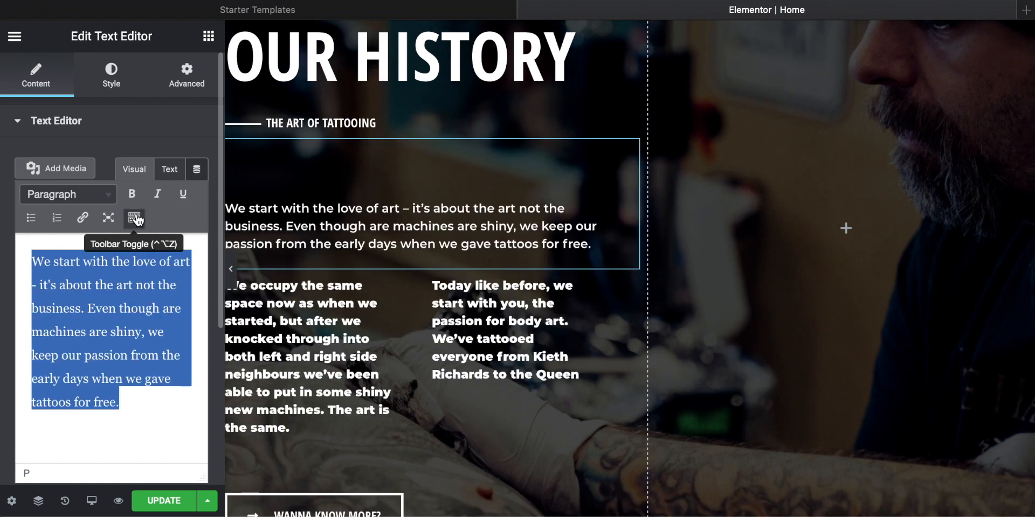
left_click(133, 201)
left_click(806, 287)
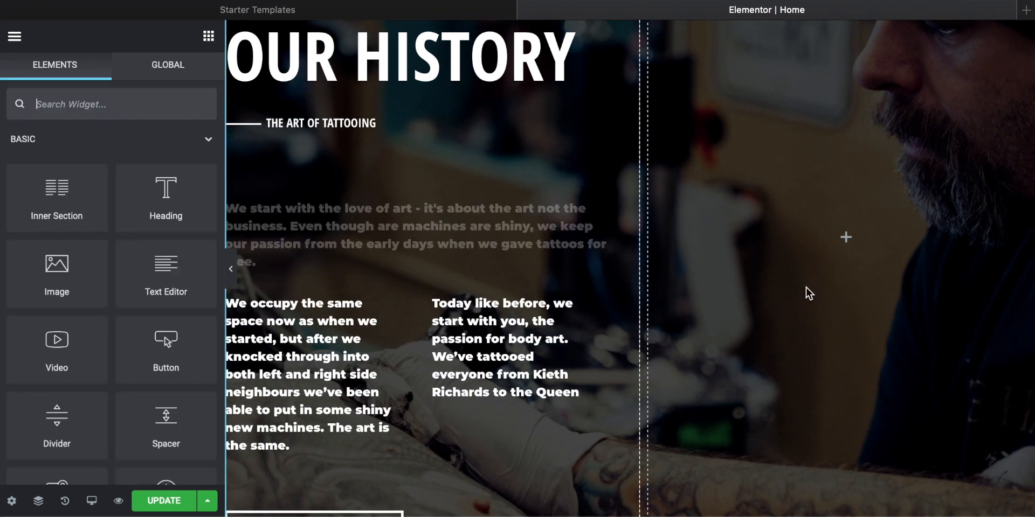
Step: Review the bold text and darkened background of the Our History section together with the hero section above it
scroll(766, 253, "down", 3)
scroll(766, 253, "up", 3)
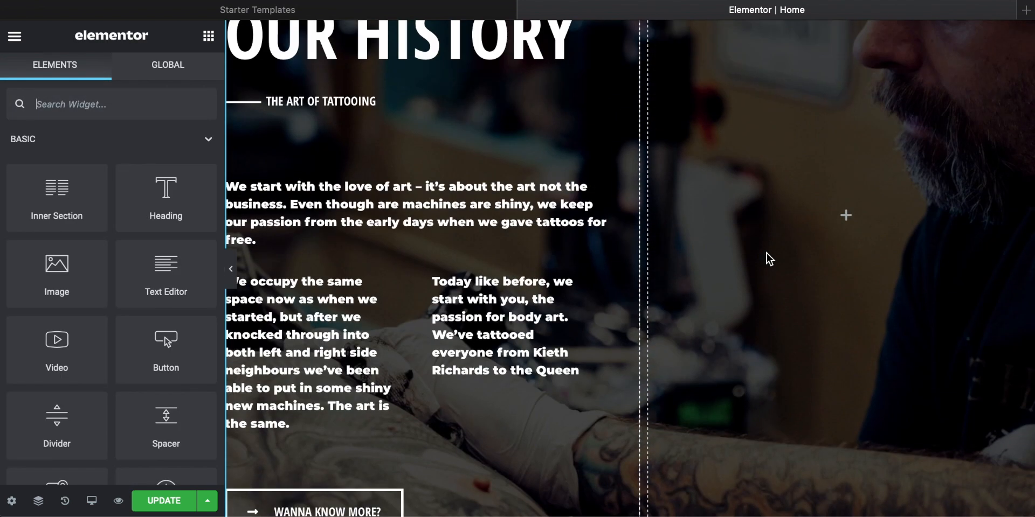
scroll(766, 254, "down", 3)
scroll(766, 253, "up", 3)
scroll(766, 253, "down", 3)
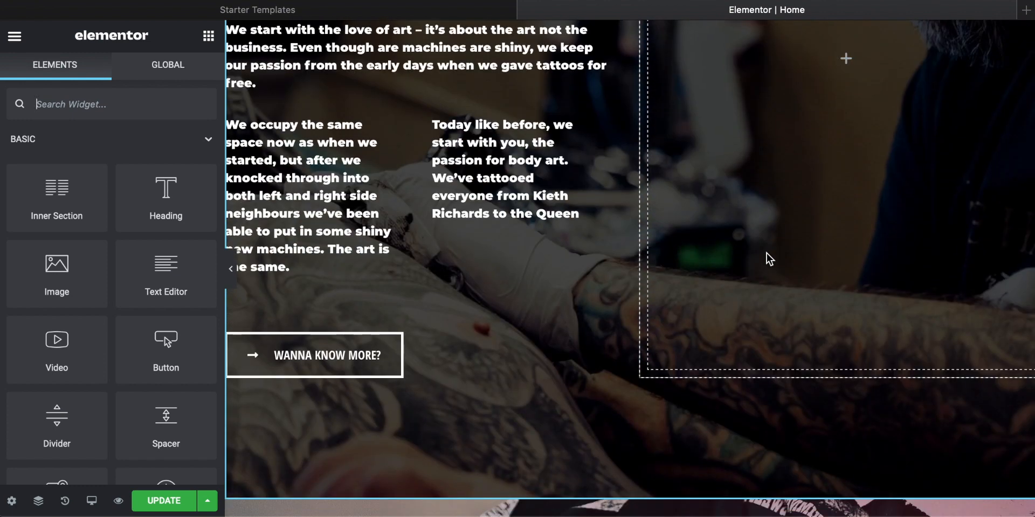
scroll(766, 253, "up", 1)
scroll(766, 253, "up", 10)
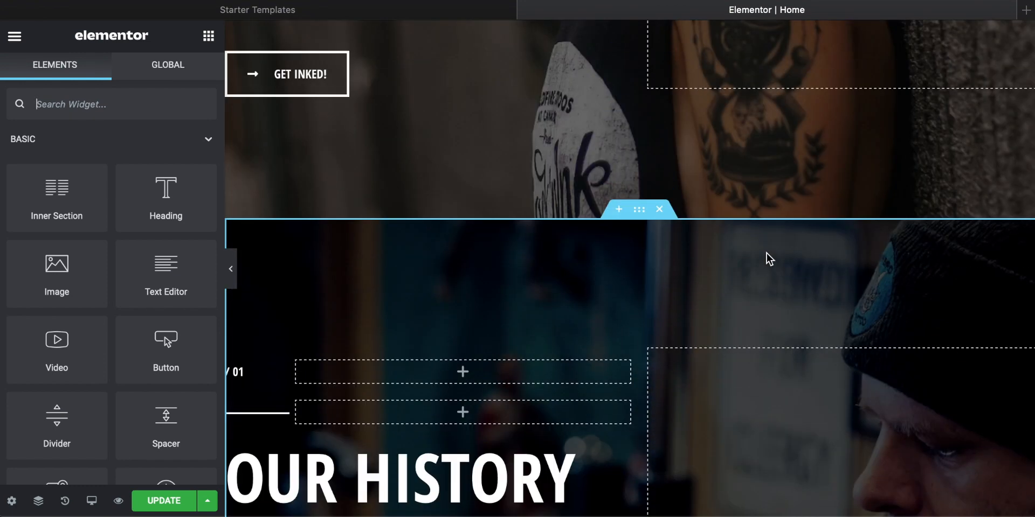
scroll(766, 254, "up", 4)
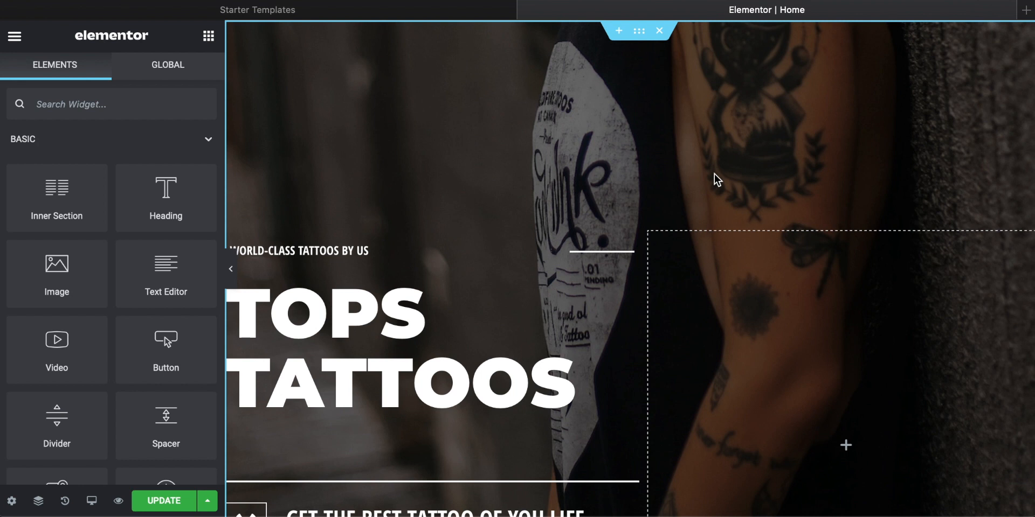
scroll(715, 174, "down", 14)
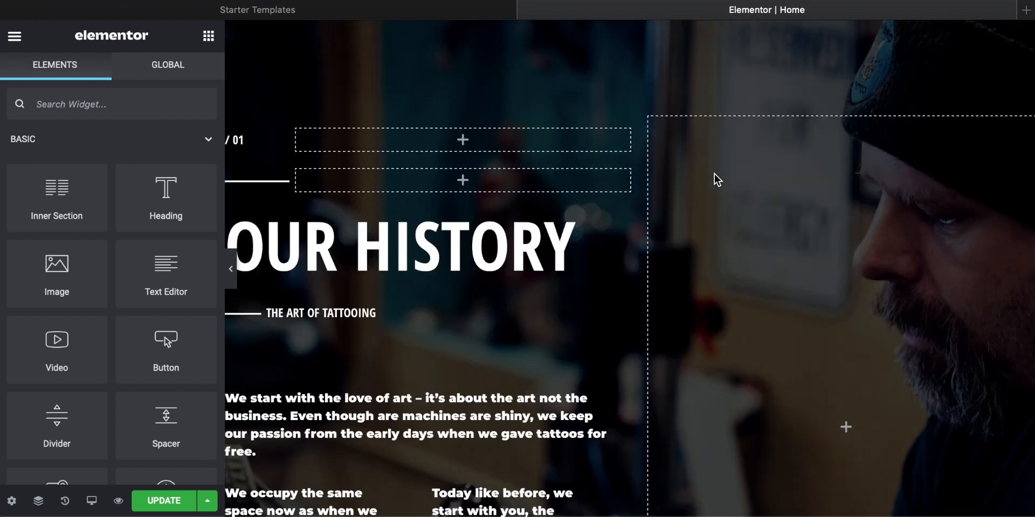
scroll(713, 173, "down", 9)
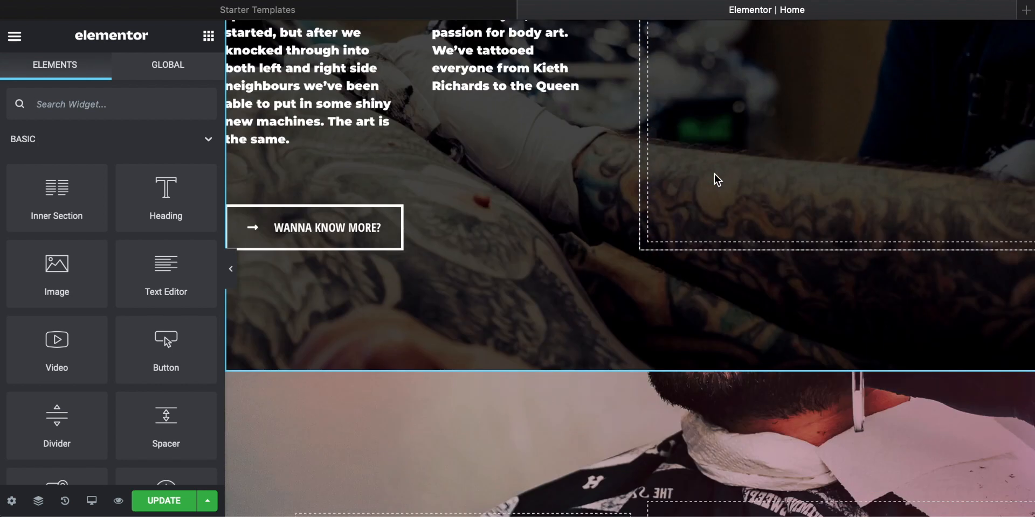
Step: Compare the Services section's image and service list with the restyled hero and Our History sections
scroll(713, 173, "down", 3)
scroll(713, 174, "up", 4)
scroll(713, 174, "down", 8)
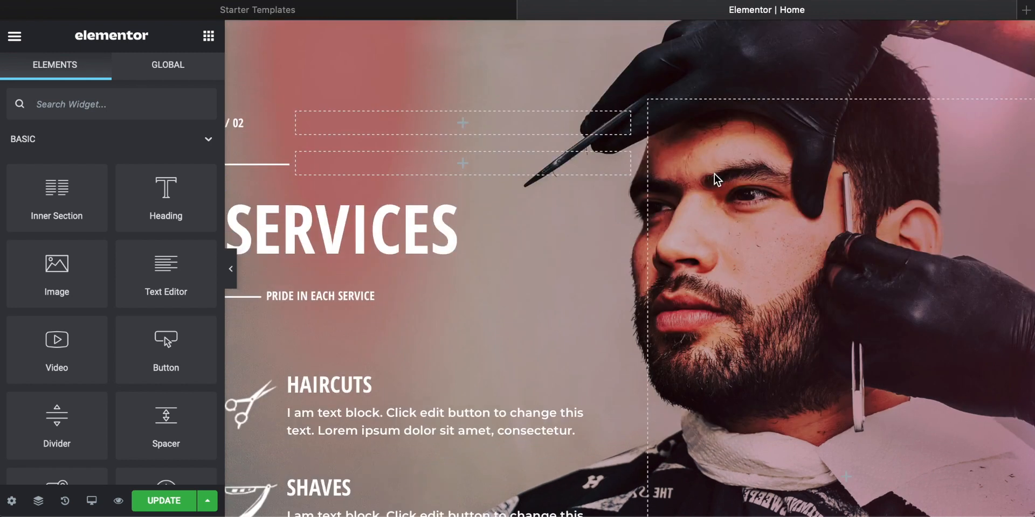
scroll(714, 174, "up", 6)
scroll(714, 173, "down", 2)
scroll(713, 173, "down", 8)
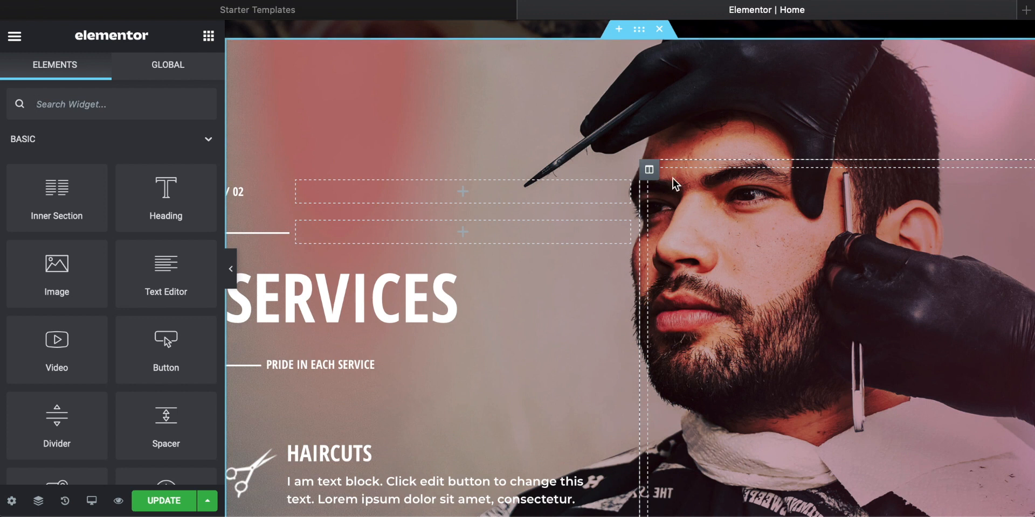
scroll(672, 179, "up", 15)
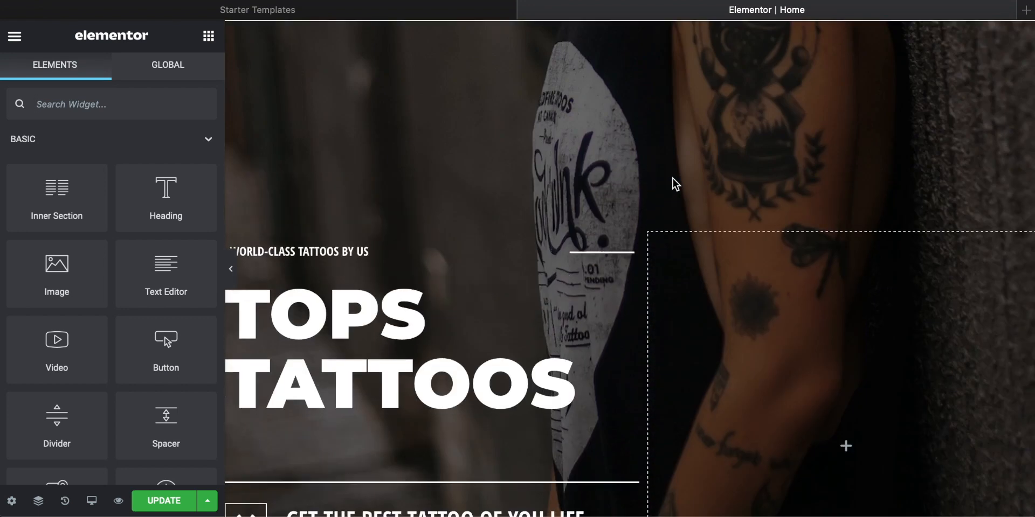
scroll(697, 262, "down", 3)
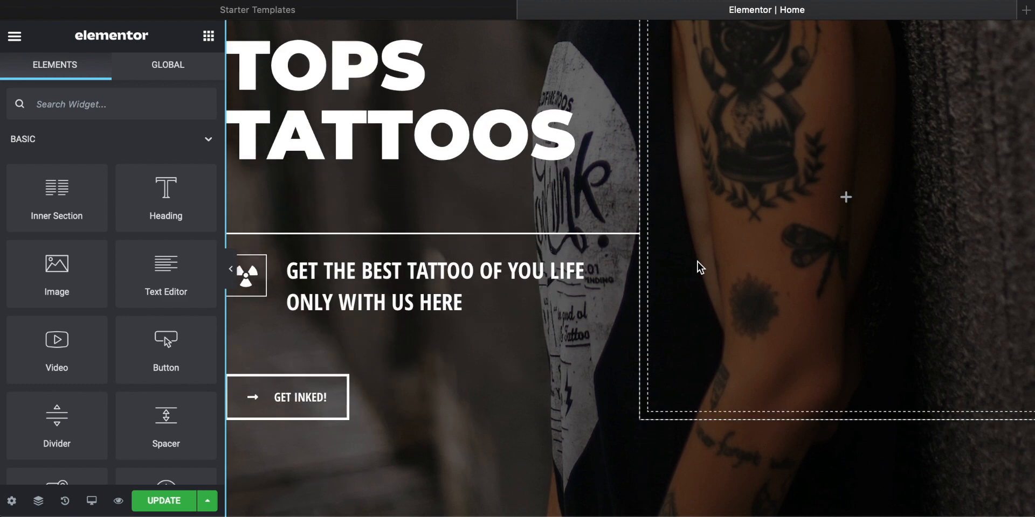
scroll(707, 225, "up", 5)
scroll(707, 224, "down", 15)
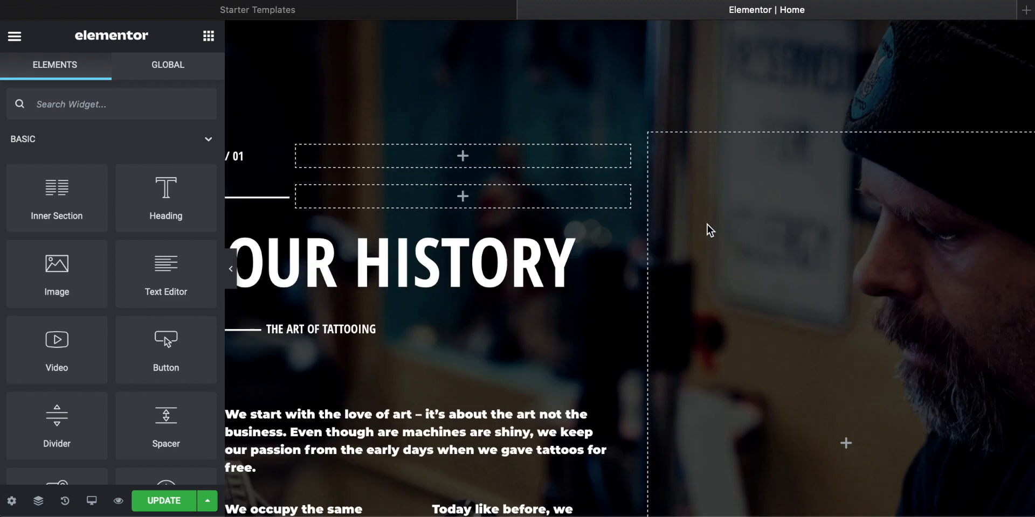
scroll(706, 225, "down", 10)
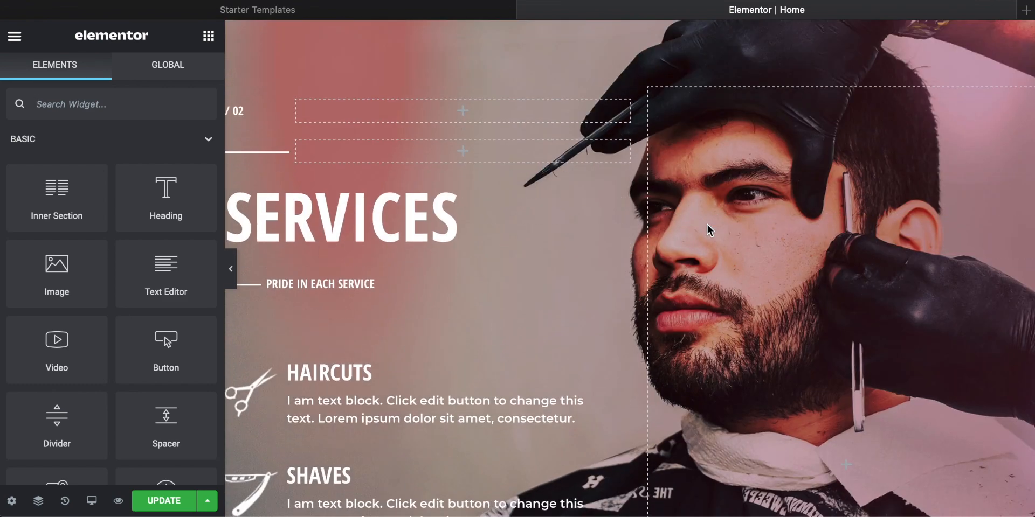
scroll(707, 225, "down", 1)
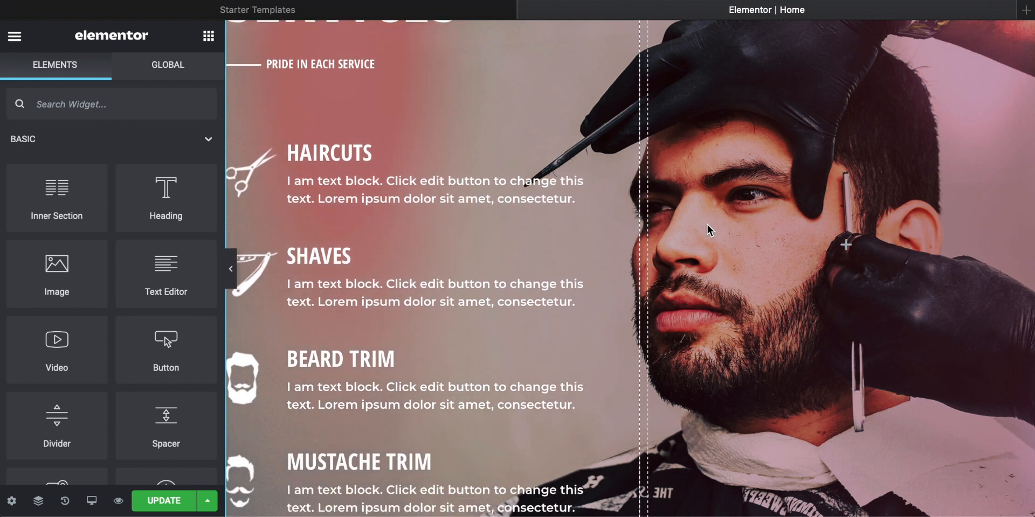
scroll(620, 244, "up", 4)
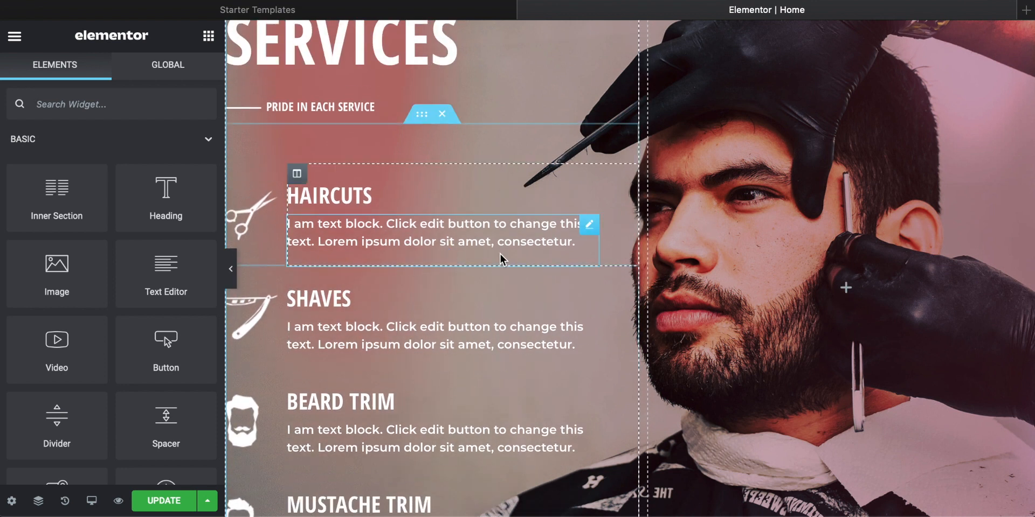
scroll(499, 256, "down", 12)
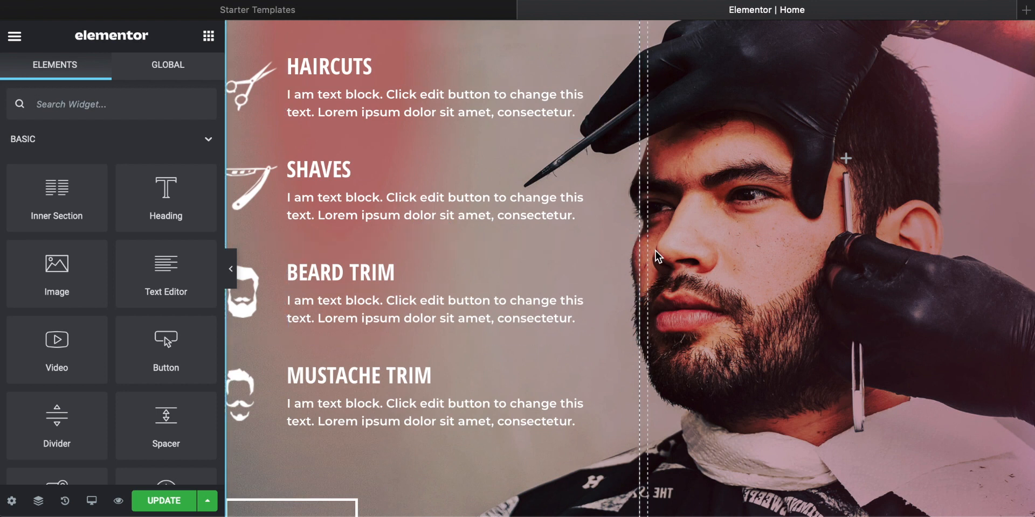
scroll(655, 252, "up", 9)
scroll(668, 209, "up", 12)
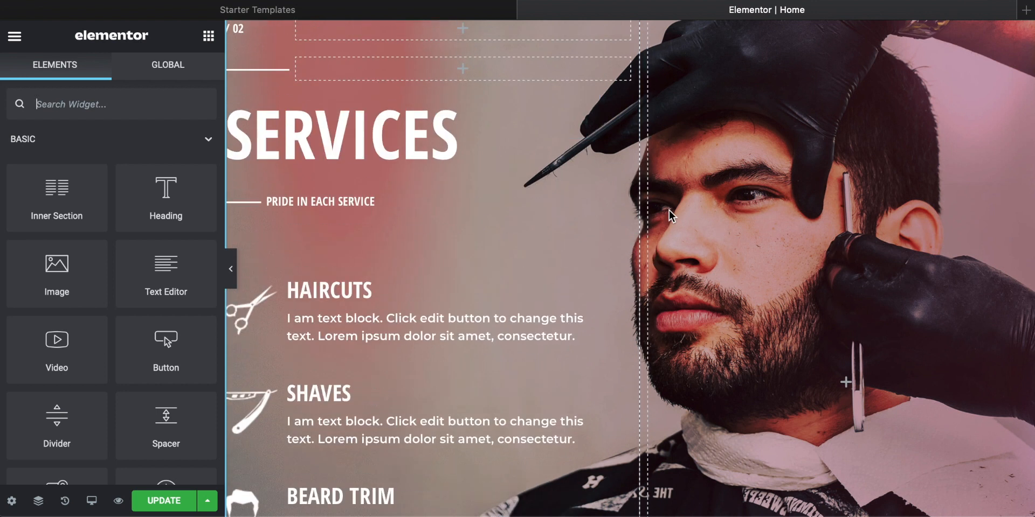
Step: Select the Services section and move it directly below the hero section, ahead of Our History
scroll(451, 202, "up", 18)
right_click(368, 171)
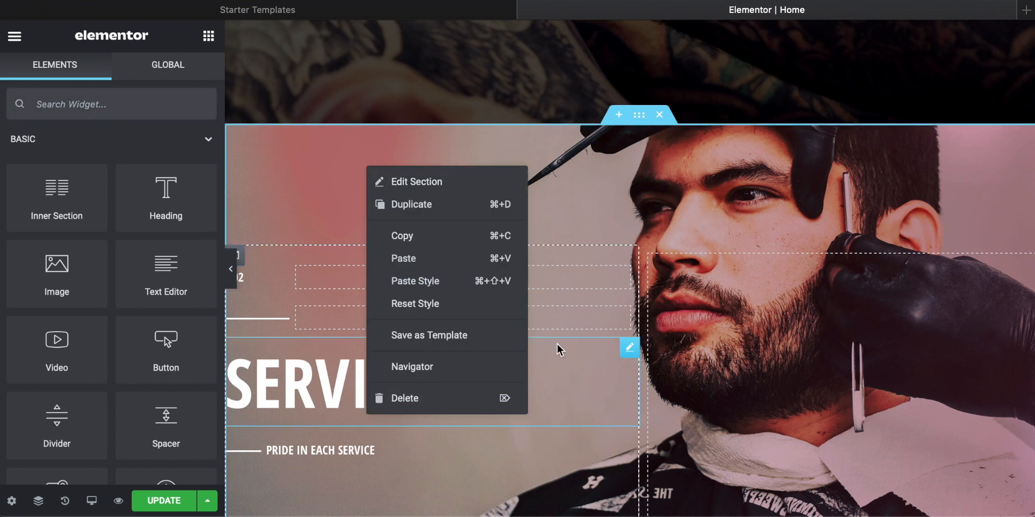
left_click(578, 185)
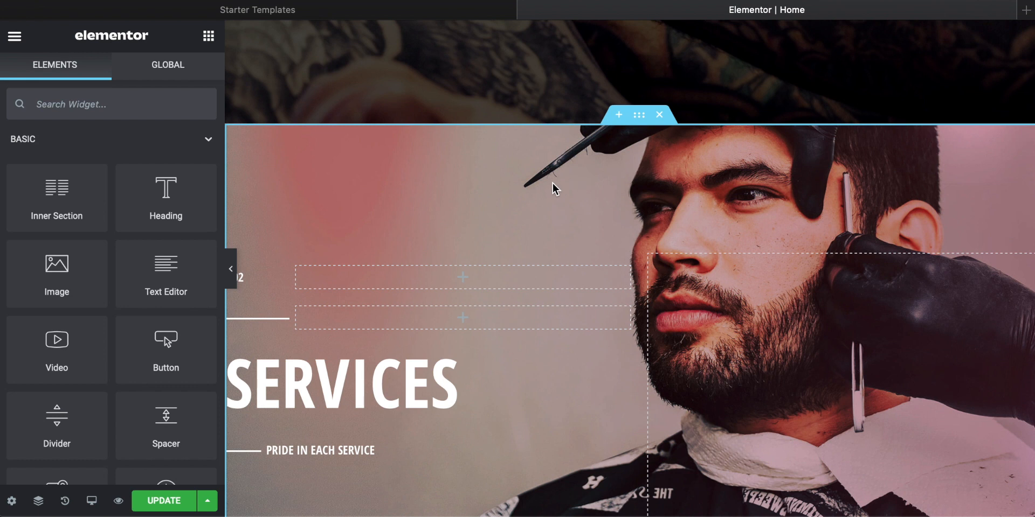
right_click(552, 183)
left_click(639, 116)
left_click_drag(639, 116, 613, 153)
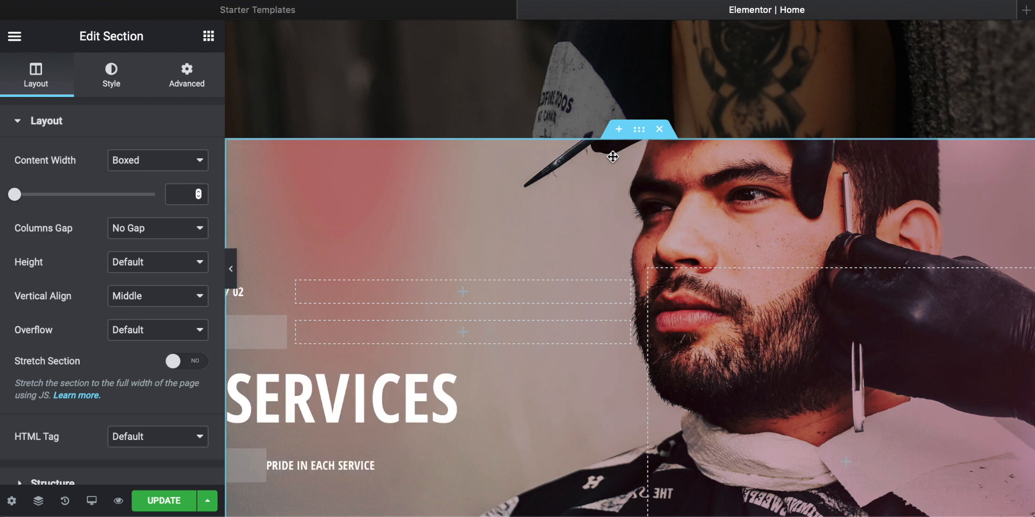
Step: Move the Our History section back above Services so it sits directly below the hero section
scroll(617, 210, "down", 20)
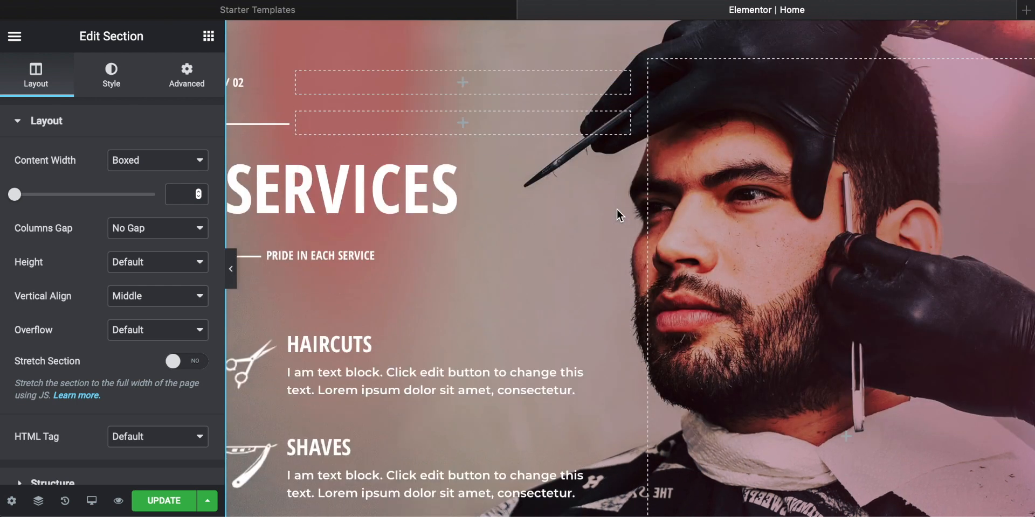
scroll(617, 209, "down", 6)
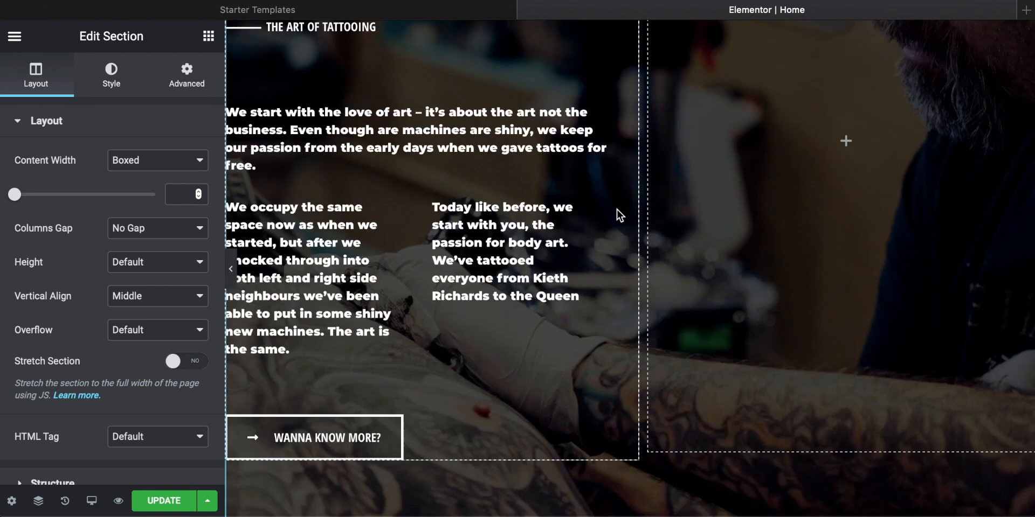
scroll(616, 208, "up", 17)
scroll(616, 208, "down", 2)
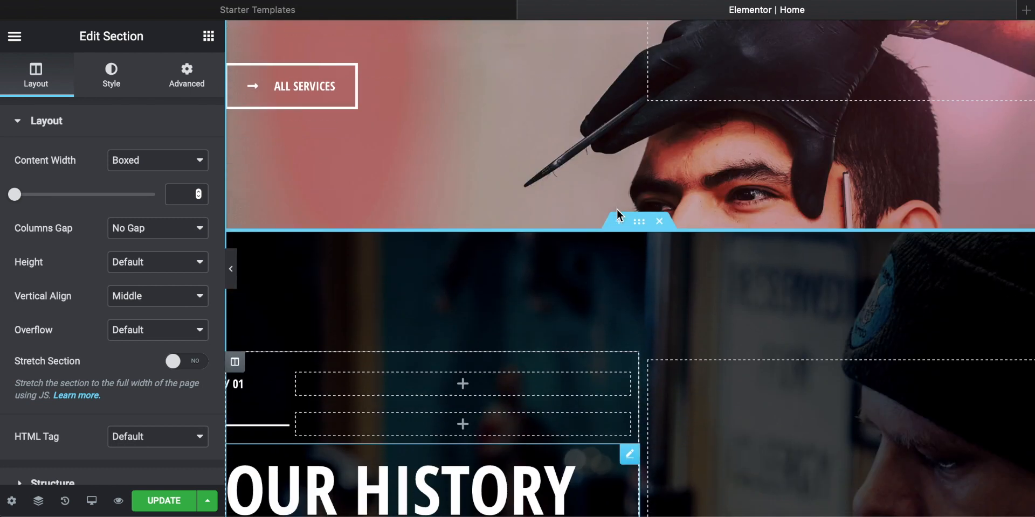
left_click_drag(640, 222, 636, 115)
scroll(670, 186, "up", 5)
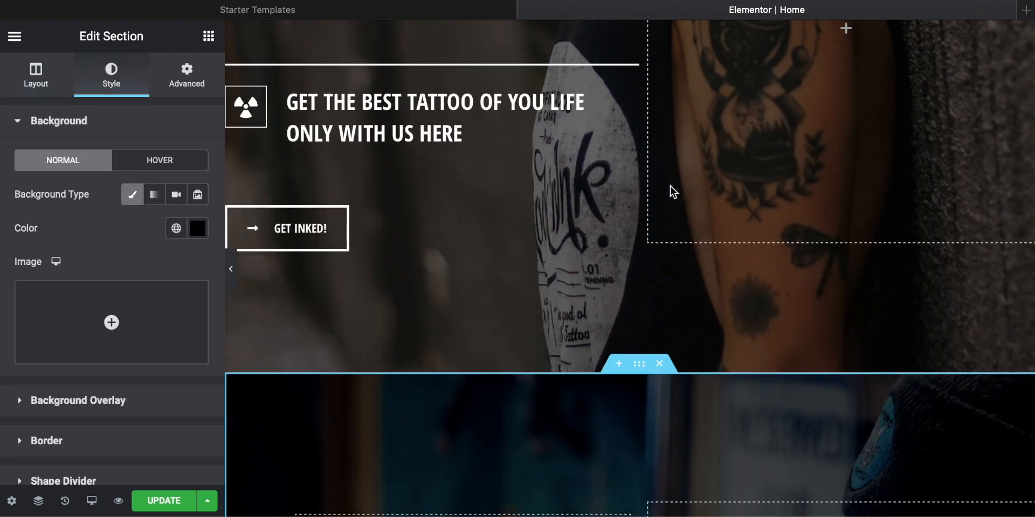
Step: Delete the whole Services section below Our History
scroll(673, 191, "up", 5)
scroll(672, 191, "down", 15)
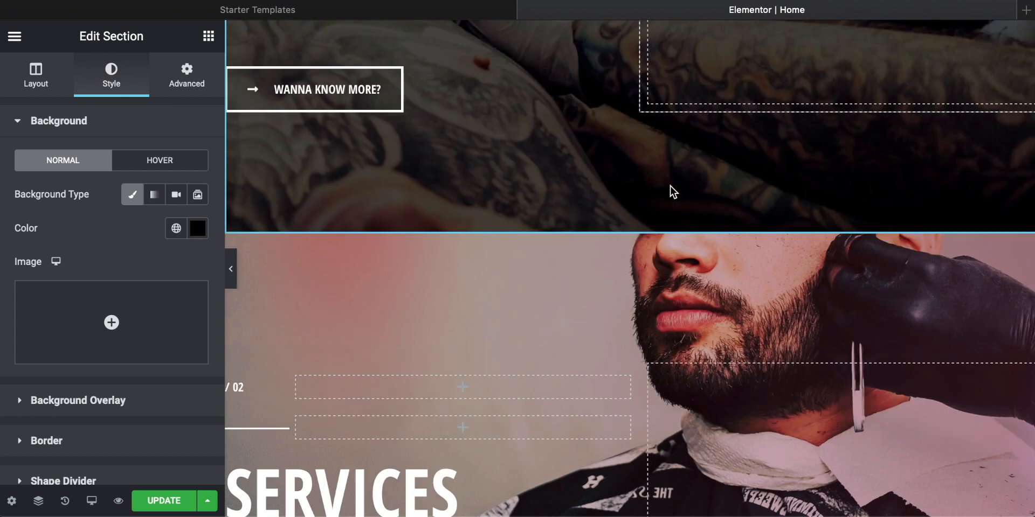
scroll(671, 186, "down", 4)
scroll(671, 185, "up", 2)
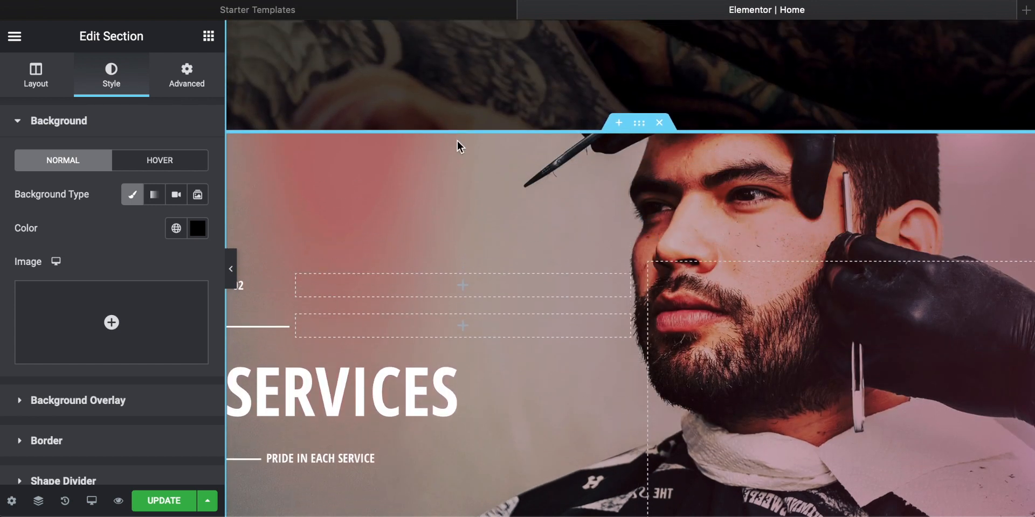
right_click(384, 178)
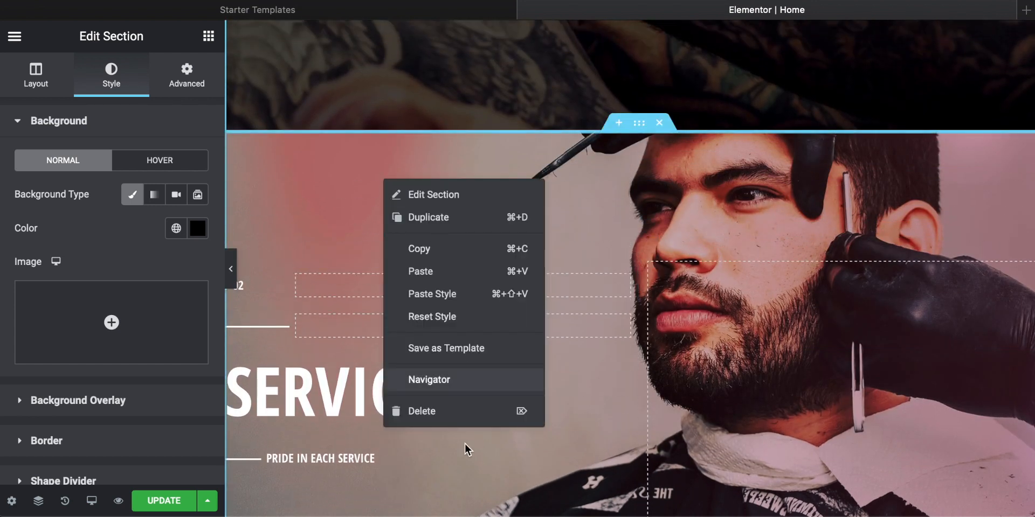
left_click(421, 411)
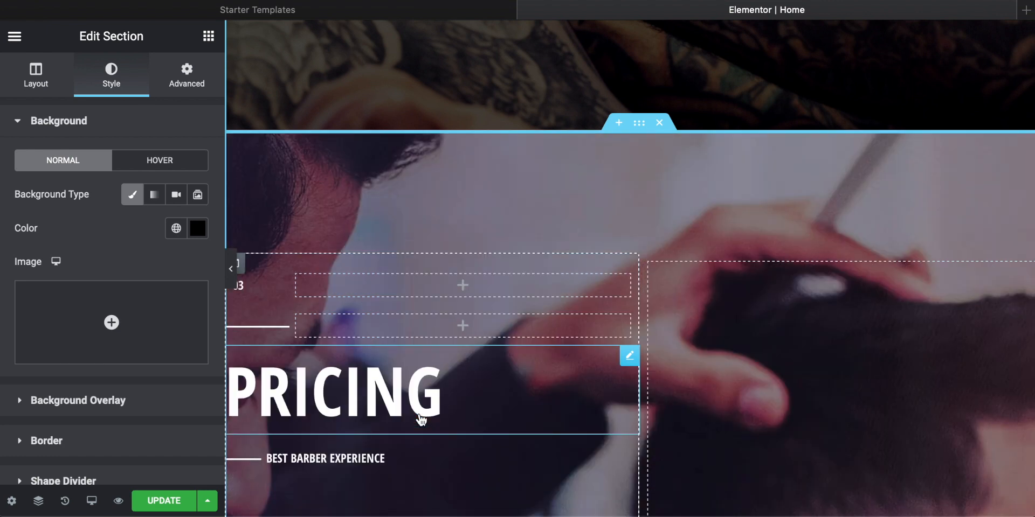
Step: Look through the remaining Pricing and Barbers sections and the footer to decide what to keep
scroll(548, 360, "down", 8)
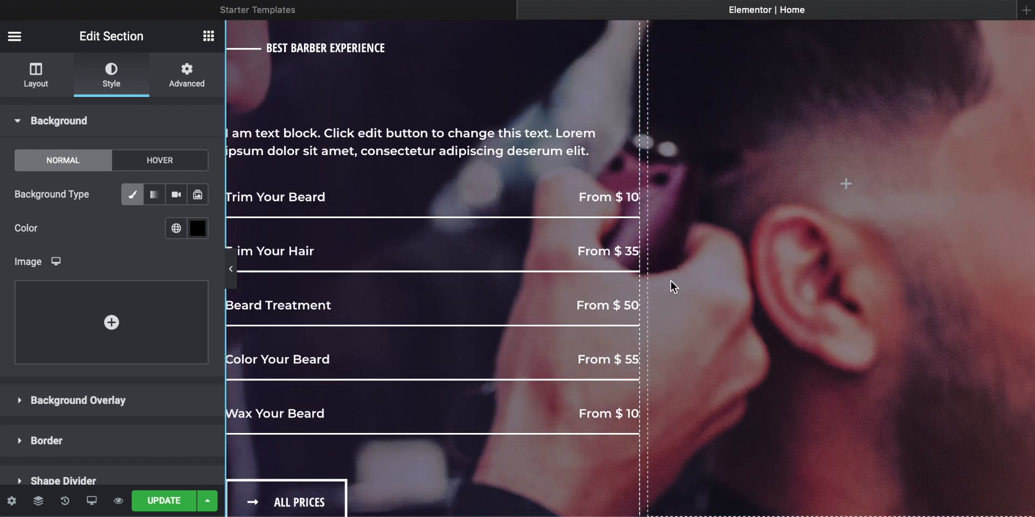
scroll(670, 280, "down", 6)
scroll(670, 280, "down", 15)
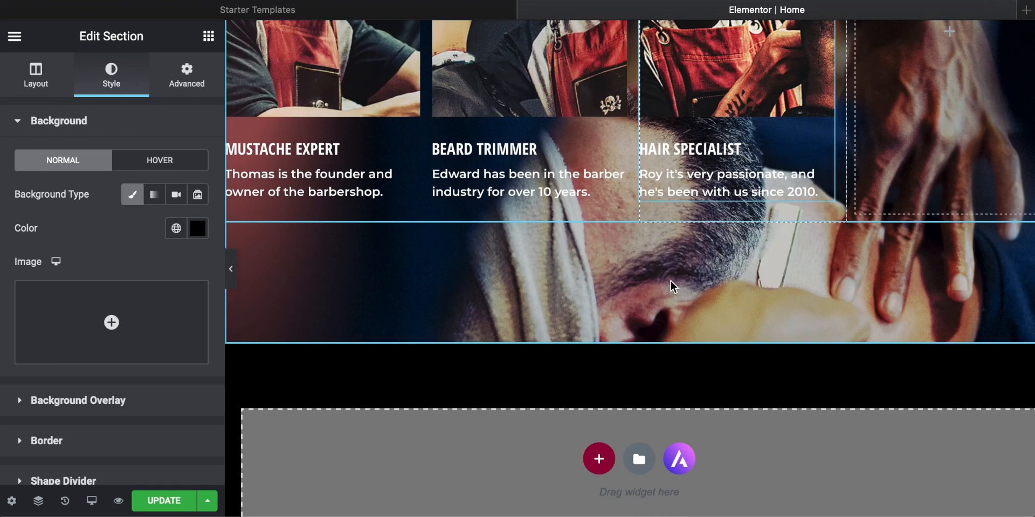
scroll(670, 280, "up", 10)
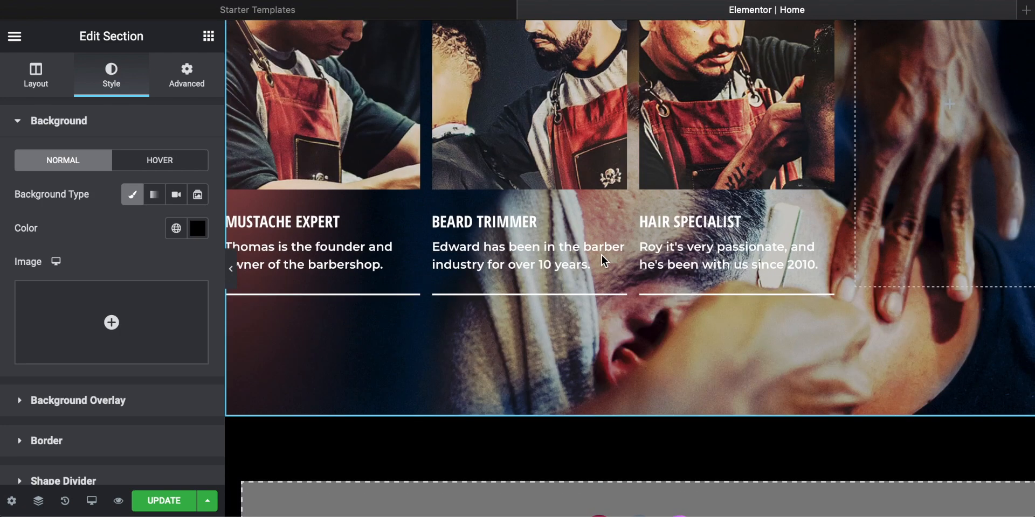
scroll(600, 254, "up", 1)
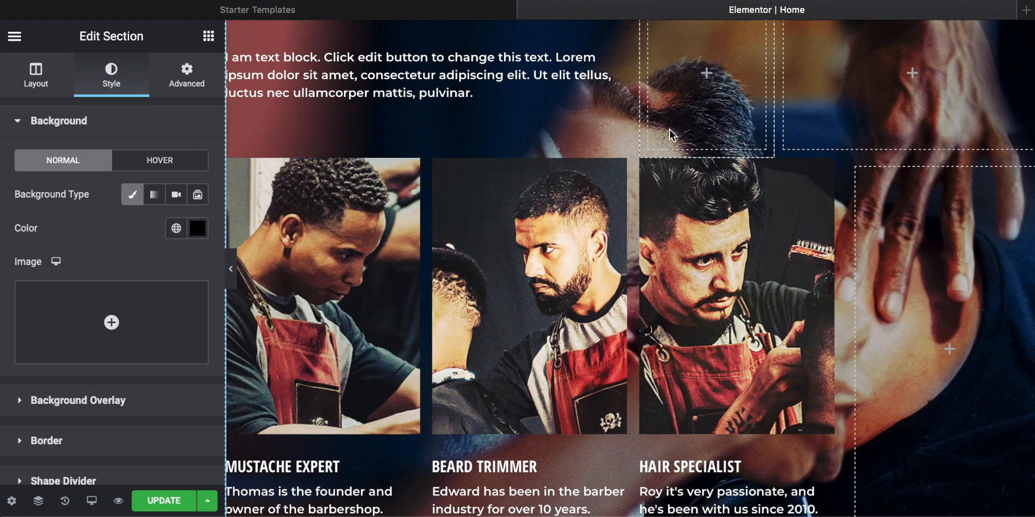
scroll(609, 303, "up", 5)
scroll(609, 303, "down", 15)
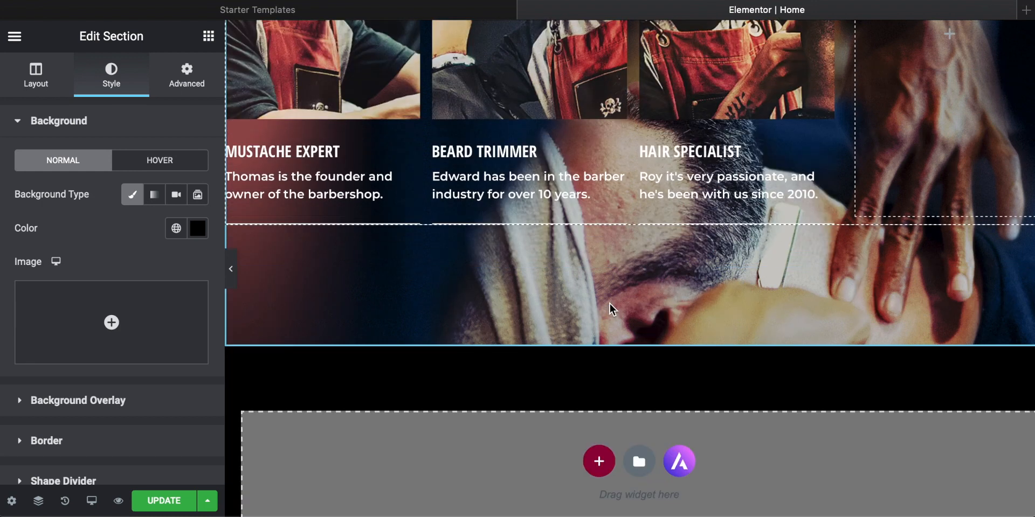
scroll(610, 304, "down", 10)
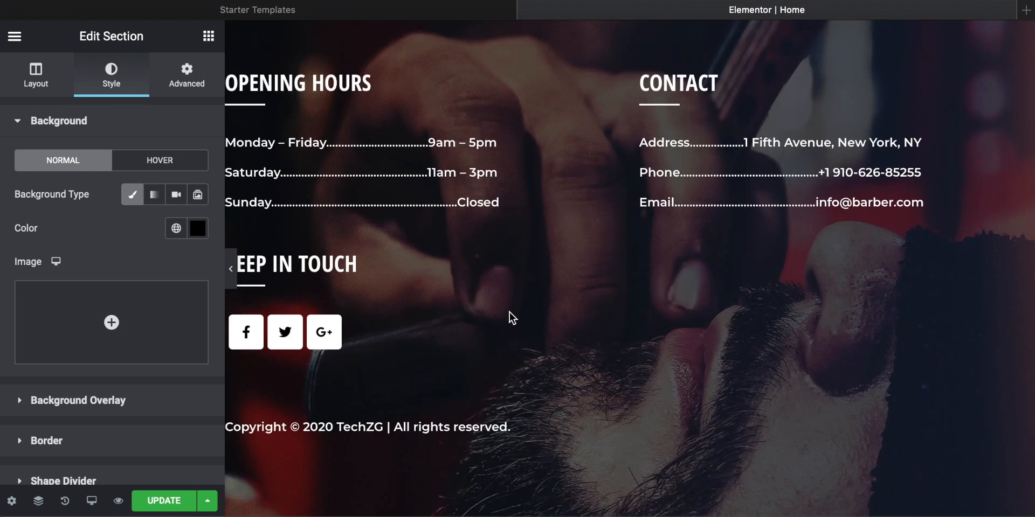
scroll(678, 272, "up", 20)
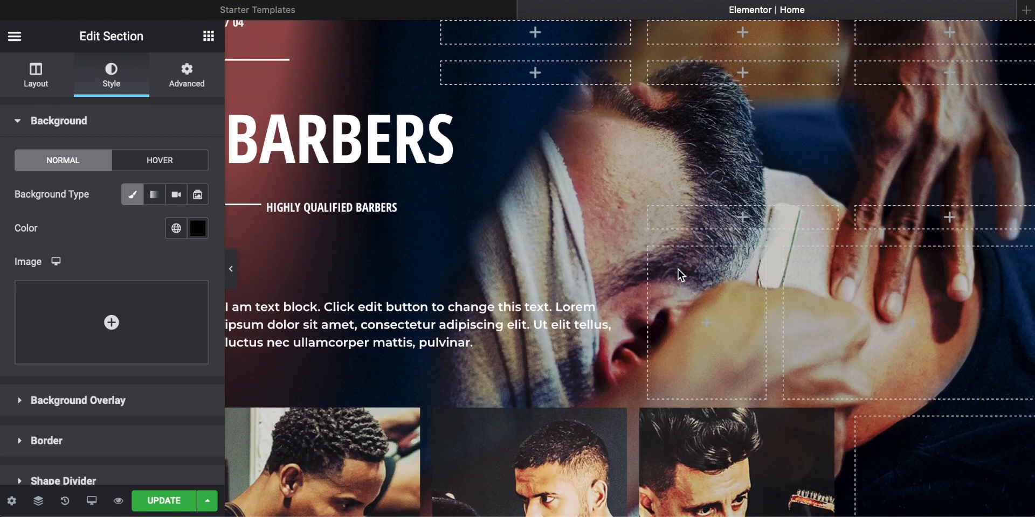
Step: Delete the whole Pricing section below Our History
scroll(678, 270, "up", 5)
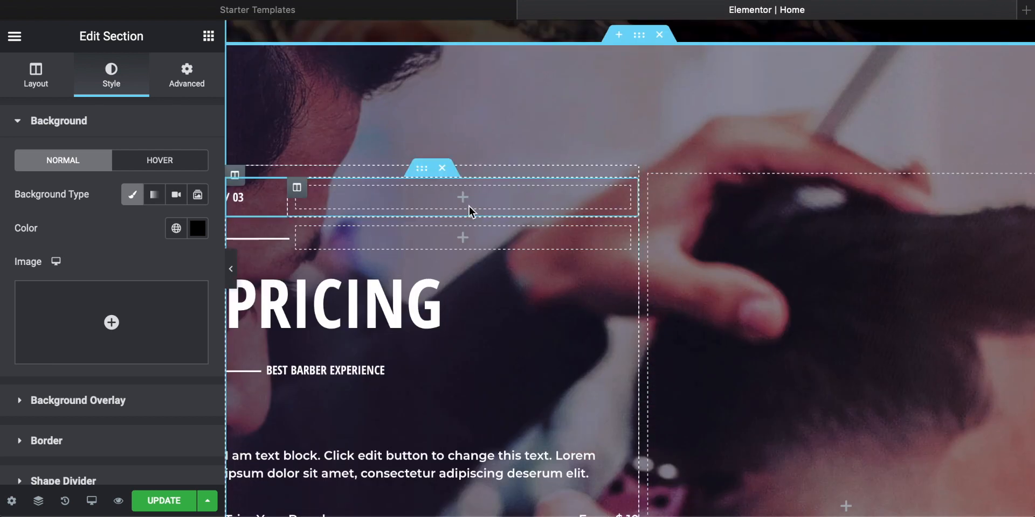
right_click(325, 95)
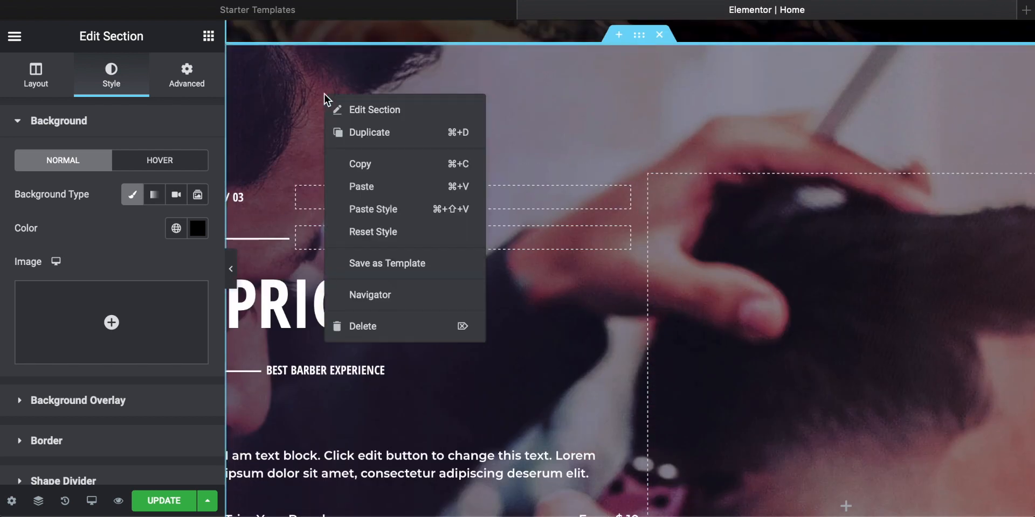
left_click(368, 328)
scroll(717, 247, "down", 10)
scroll(649, 262, "up", 8)
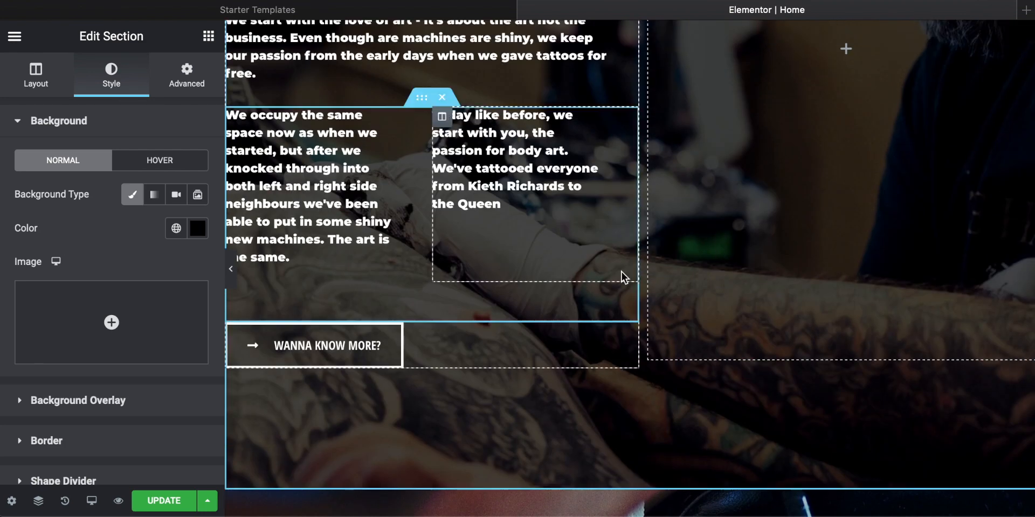
Step: Change the Barbers heading to "Artists" and its subtitle to "World's Best Tattoo Artists"
scroll(622, 272, "up", 10)
scroll(622, 272, "down", 15)
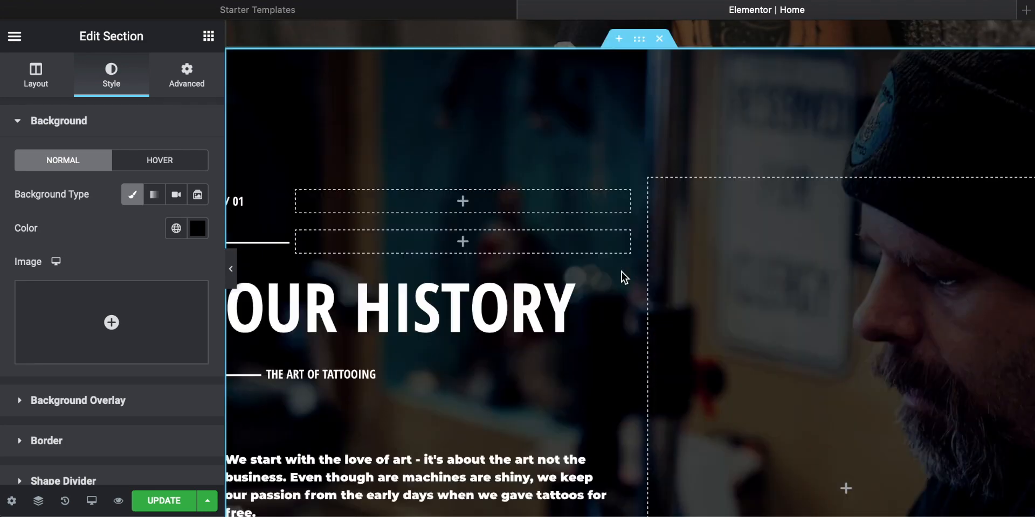
scroll(622, 273, "down", 12)
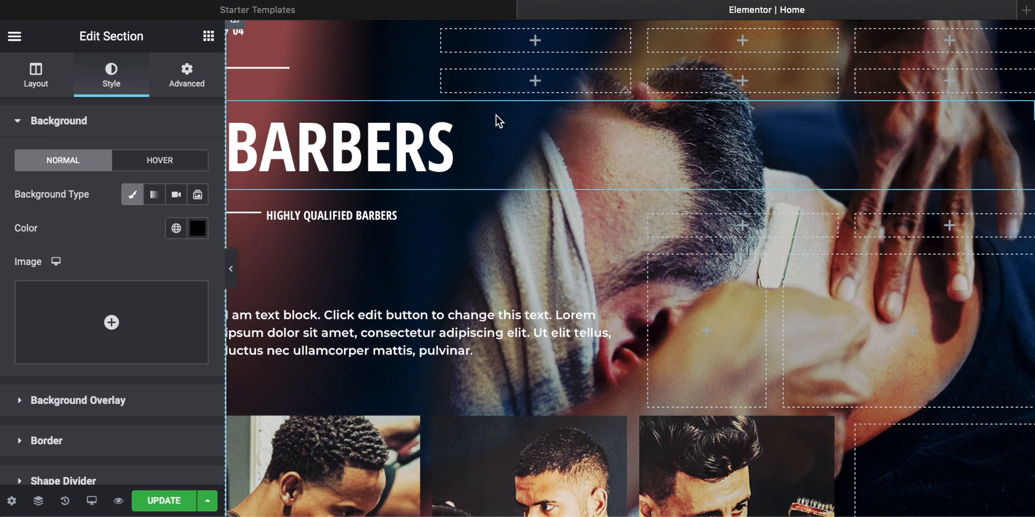
left_click(428, 185)
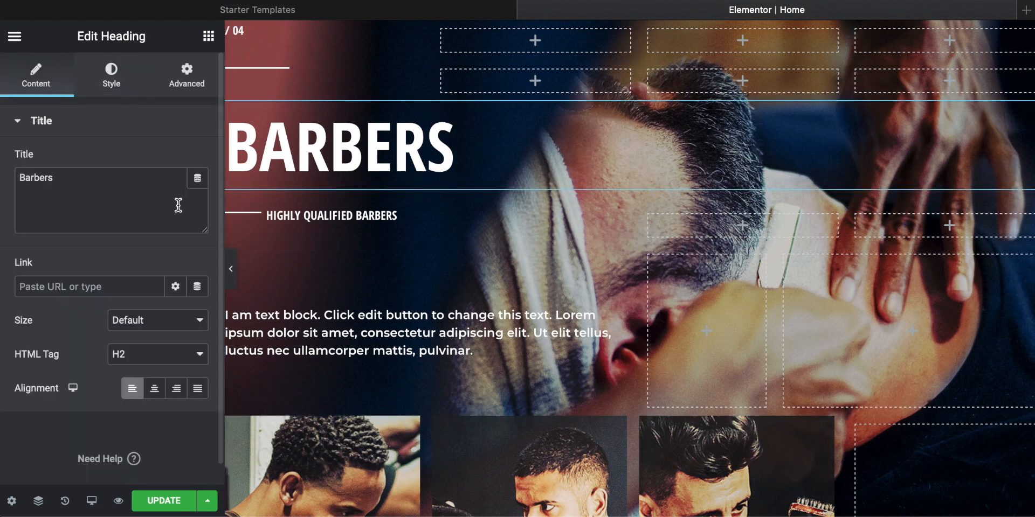
left_click_drag(86, 180, 2, 164)
type("Artists")
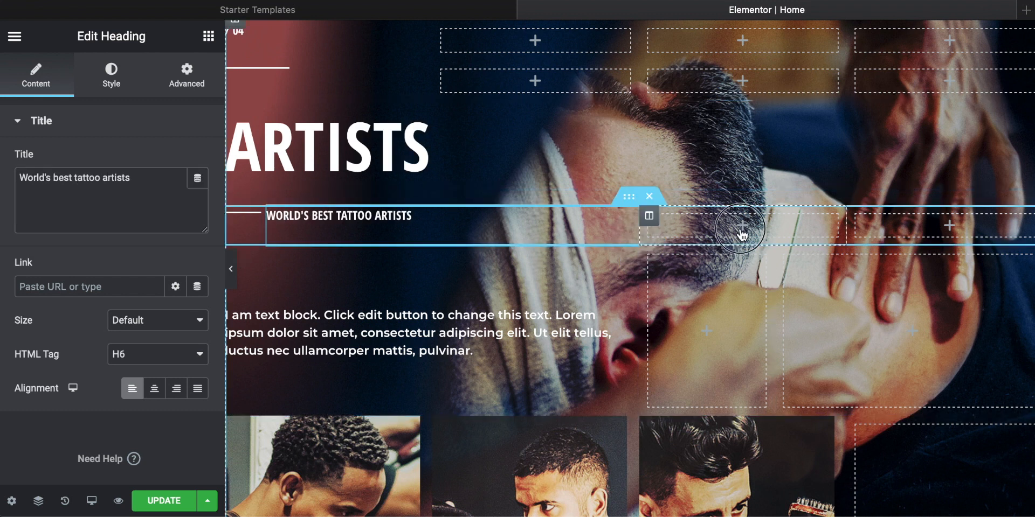
Step: Add a text editor widget in the empty column beside the Artists intro paragraph, reading "Go-ahead and type anything you want"
left_click(741, 233)
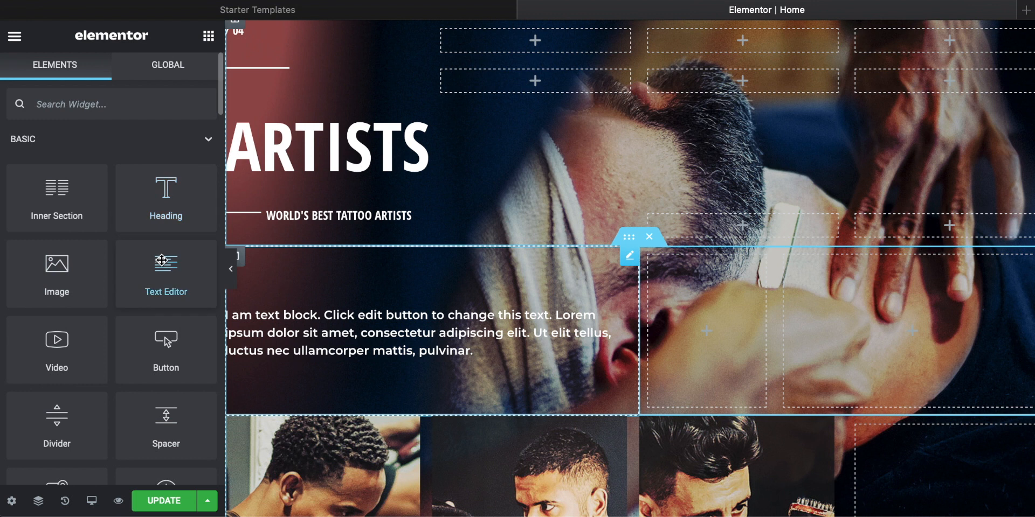
left_click_drag(163, 268, 707, 325)
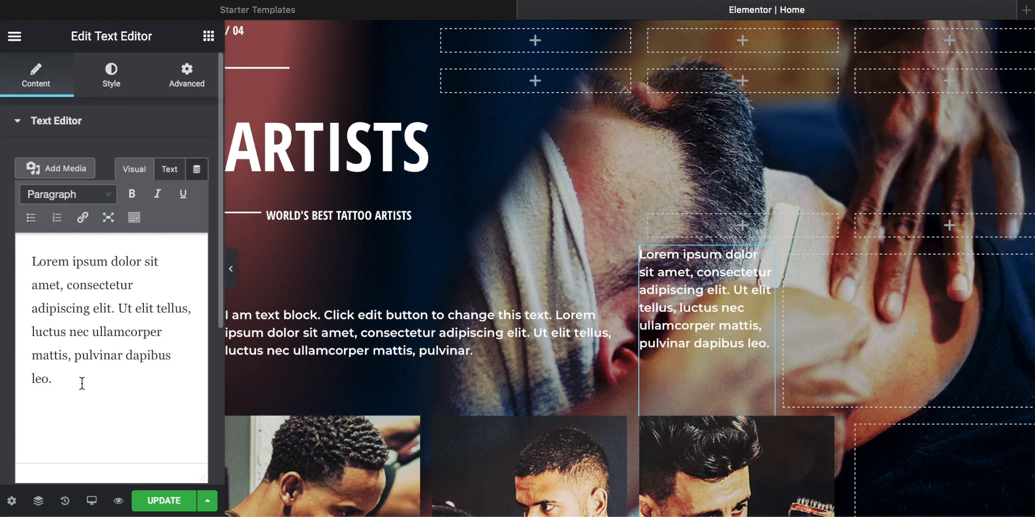
key("ctrl+a")
type("Go")
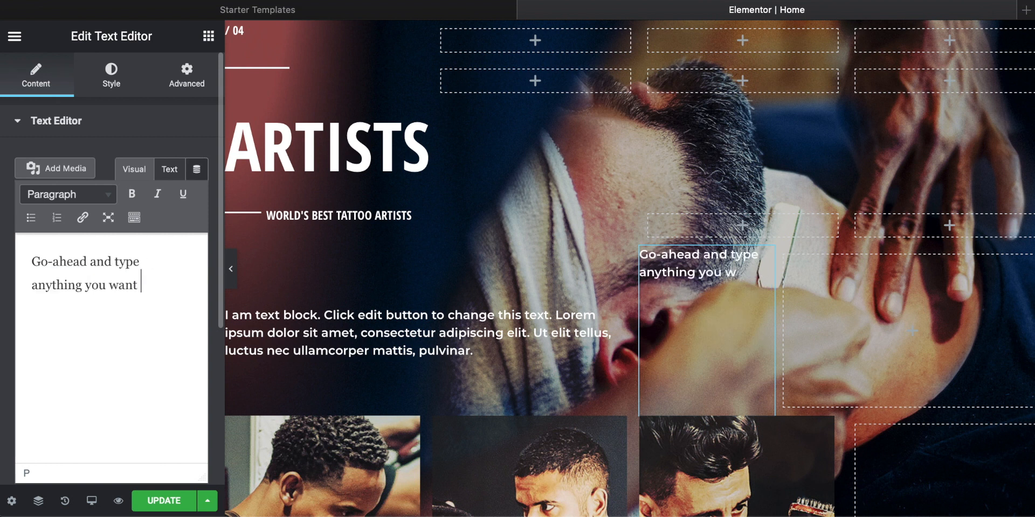
Step: Delete the newly added text widget beside the Artists intro paragraph
left_click(810, 284)
left_click(663, 291)
right_click(674, 291)
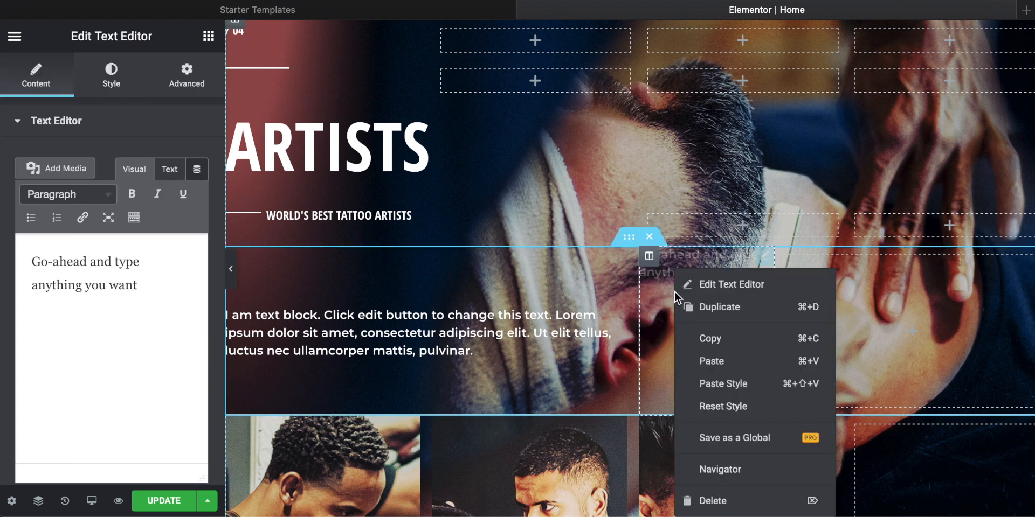
left_click(717, 502)
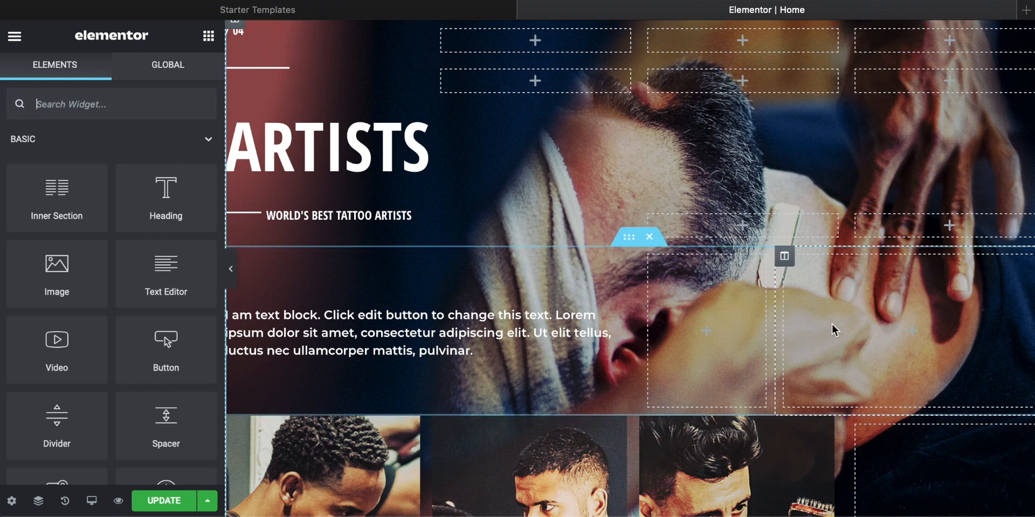
Step: Delete the inner section holding the placeholder intro paragraph above the three artist photos
scroll(657, 280, "up", 2)
scroll(658, 280, "down", 1)
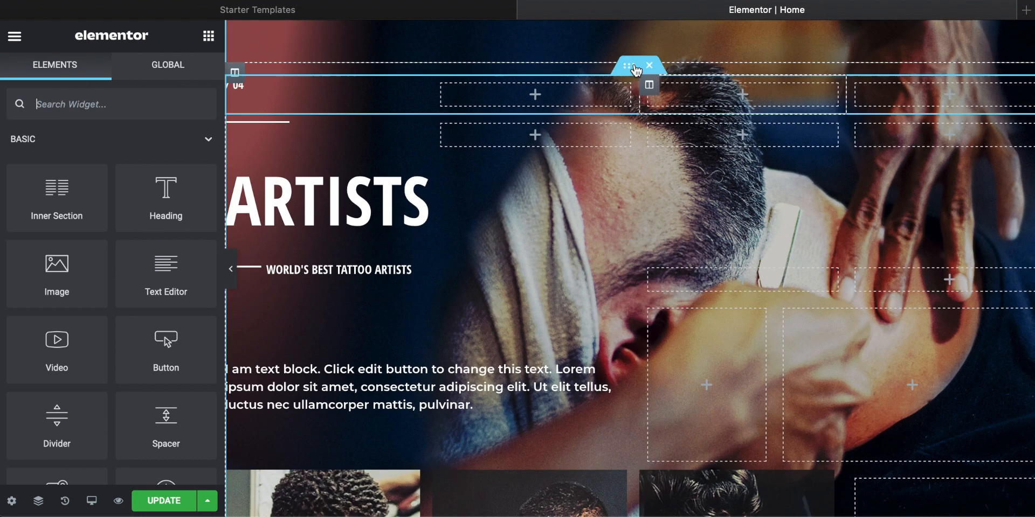
scroll(570, 228, "down", 4)
scroll(603, 323, "up", 3)
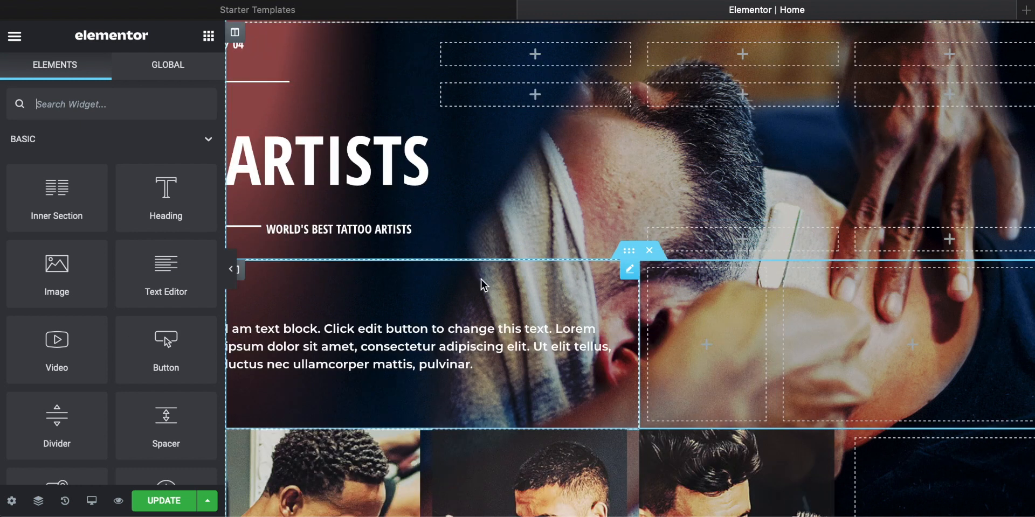
left_click(650, 252)
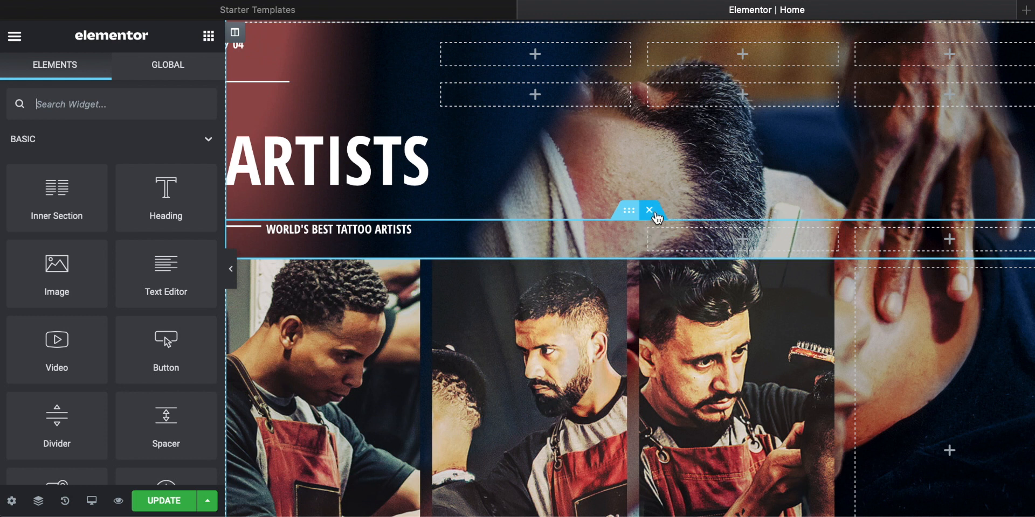
Step: Delete the "/ 04" number row and the divider line row above the Artists heading
scroll(467, 200, "up", 3)
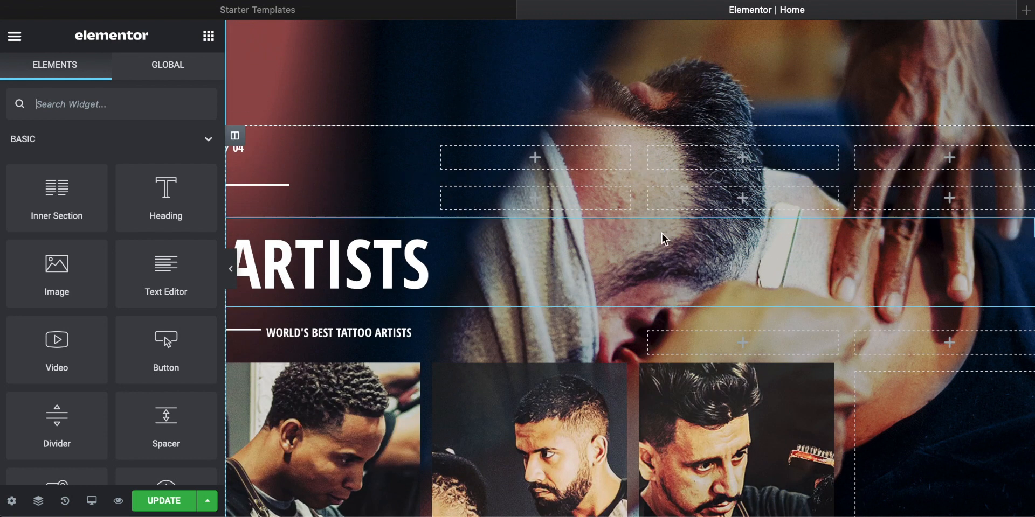
scroll(468, 204, "up", 3)
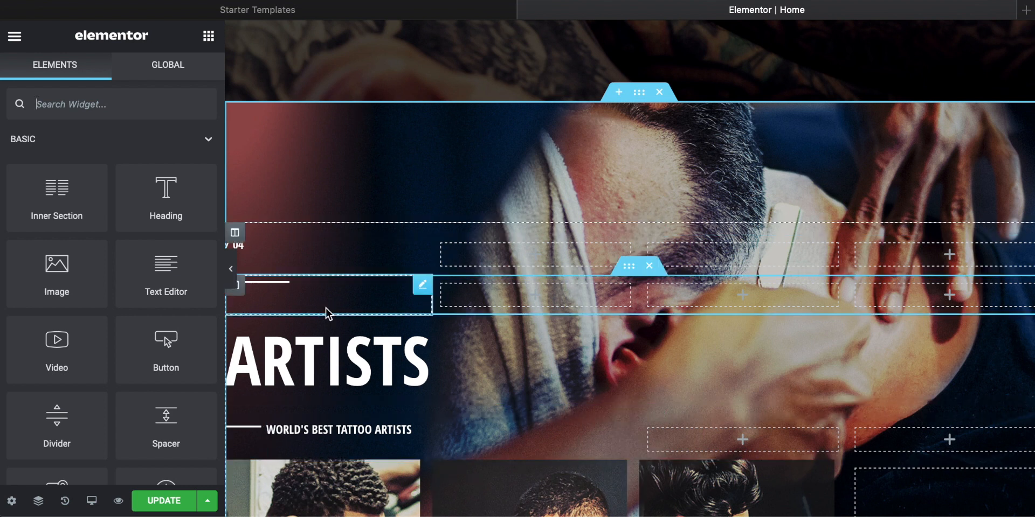
left_click(649, 227)
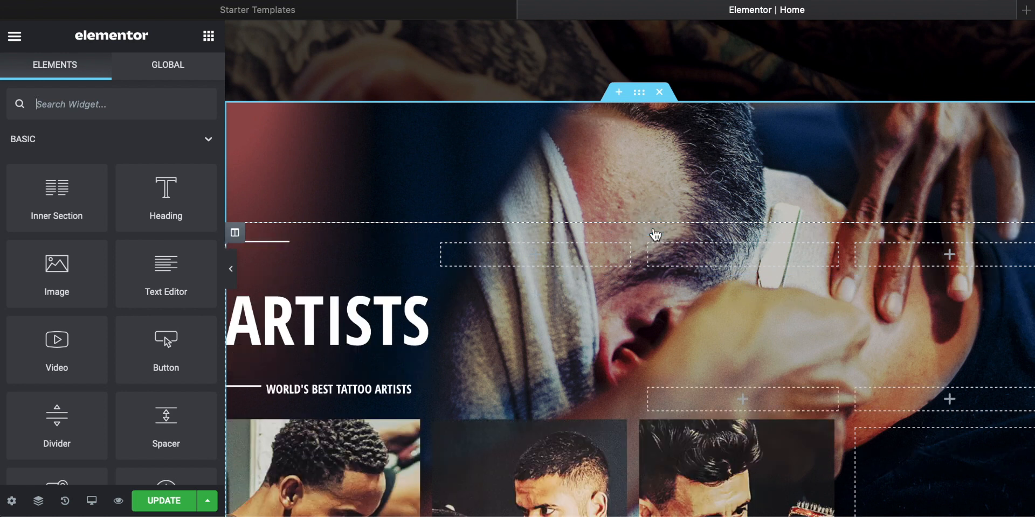
left_click(651, 226)
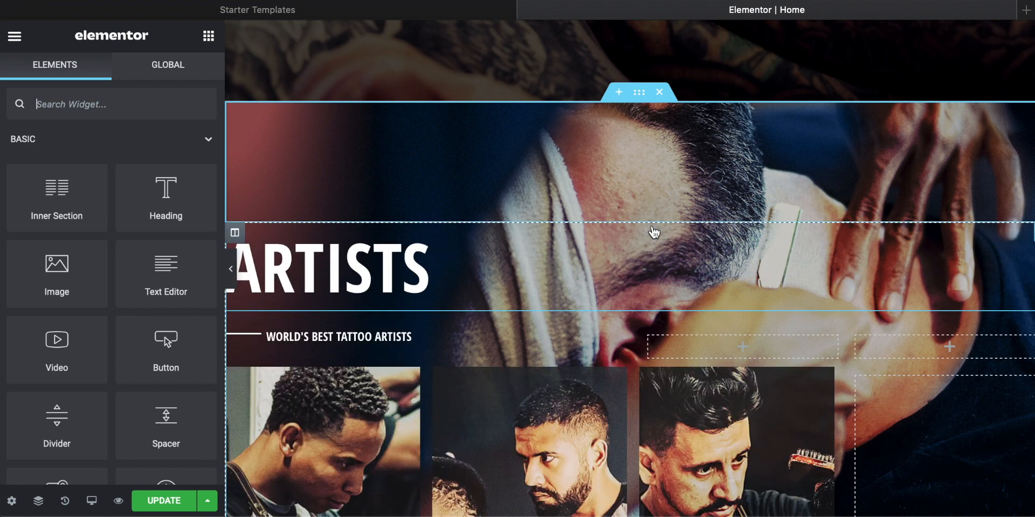
scroll(558, 238, "up", 2)
scroll(557, 234, "up", 1)
scroll(493, 270, "down", 3)
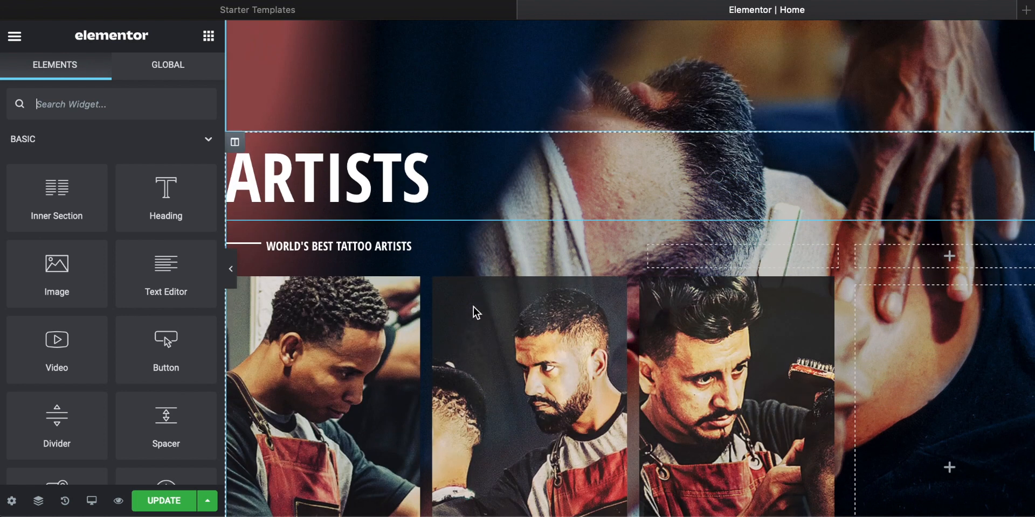
Step: Replace the first artist's photo in the Artists section with port-1.jpg from the Tattoo folder
scroll(381, 240, "down", 3)
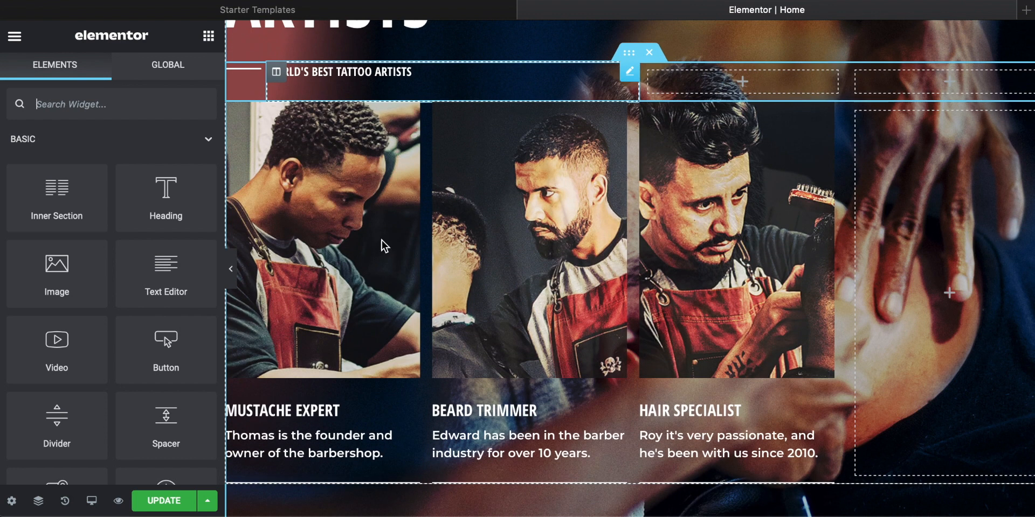
left_click(321, 205)
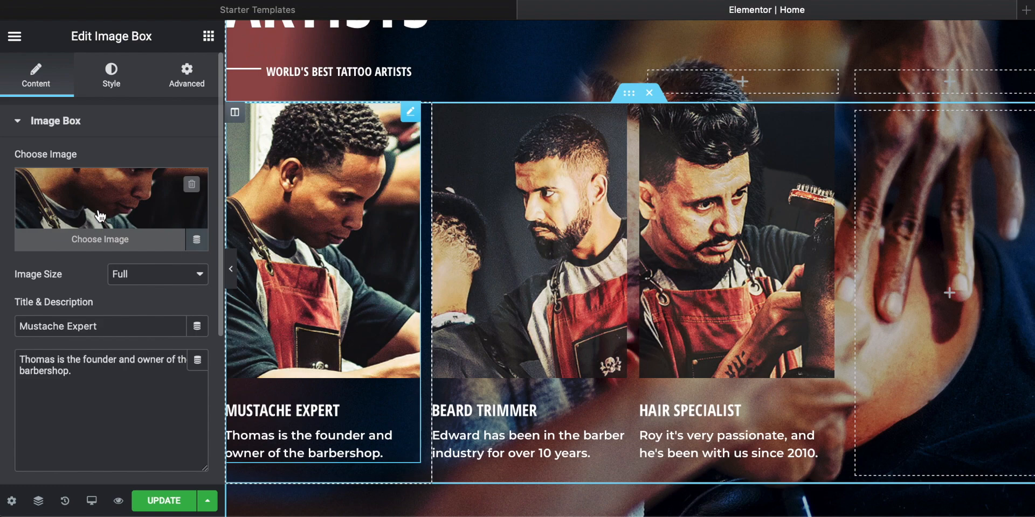
left_click(100, 239)
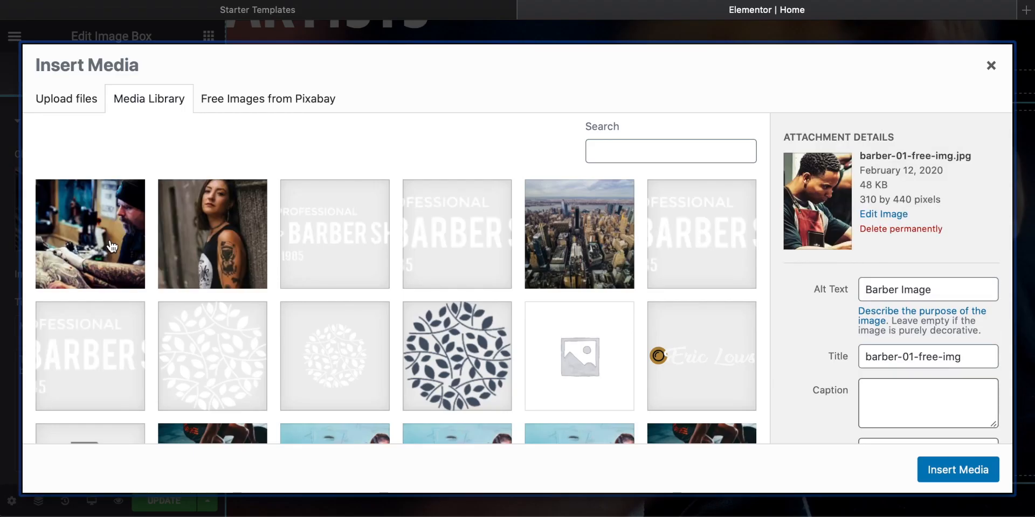
left_click_drag(841, 516, 439, 118)
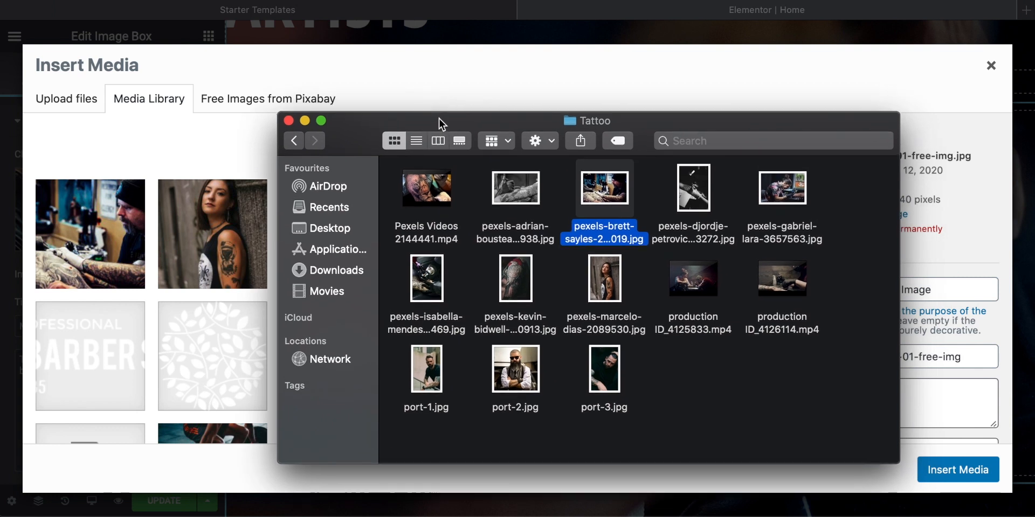
left_click(433, 373)
left_click_drag(436, 389, 145, 238)
left_click_drag(372, 121, 862, 512)
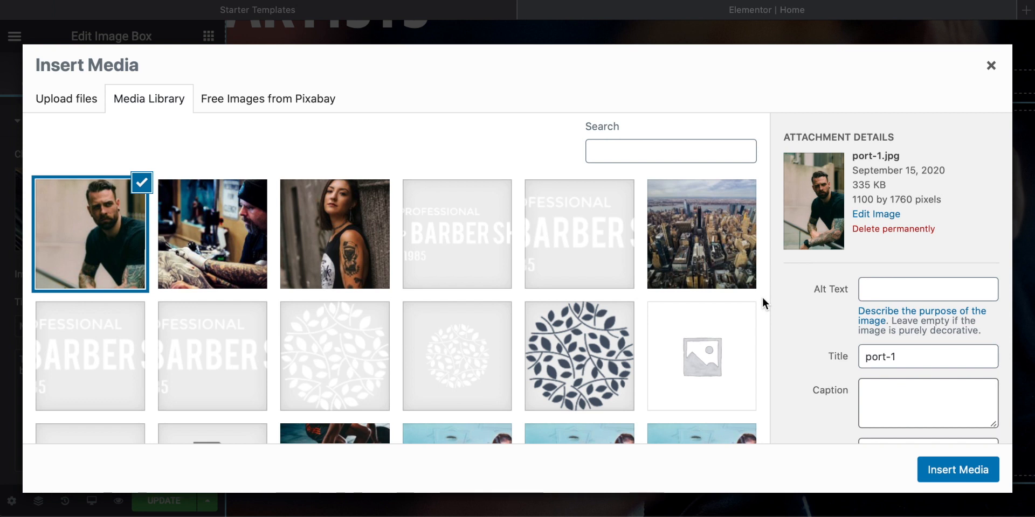
left_click(762, 298)
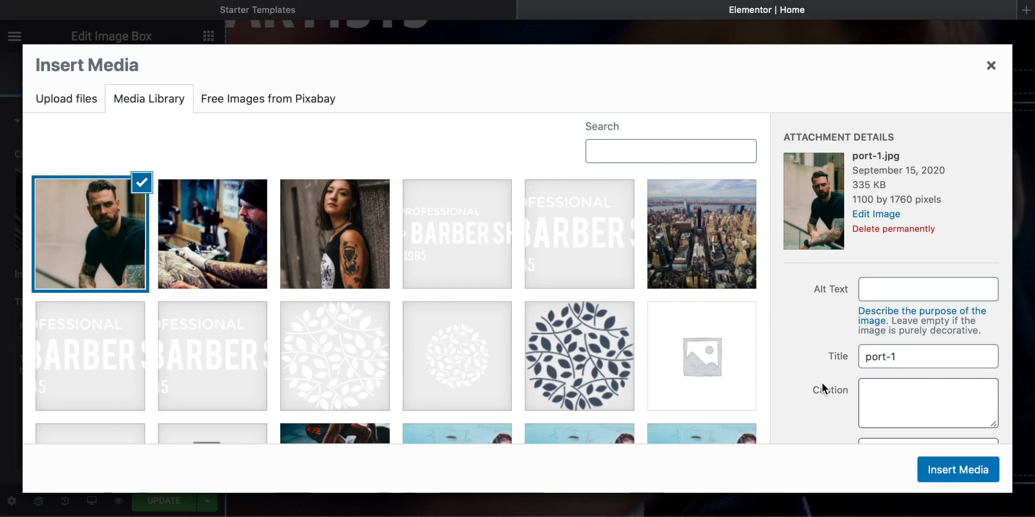
left_click(958, 471)
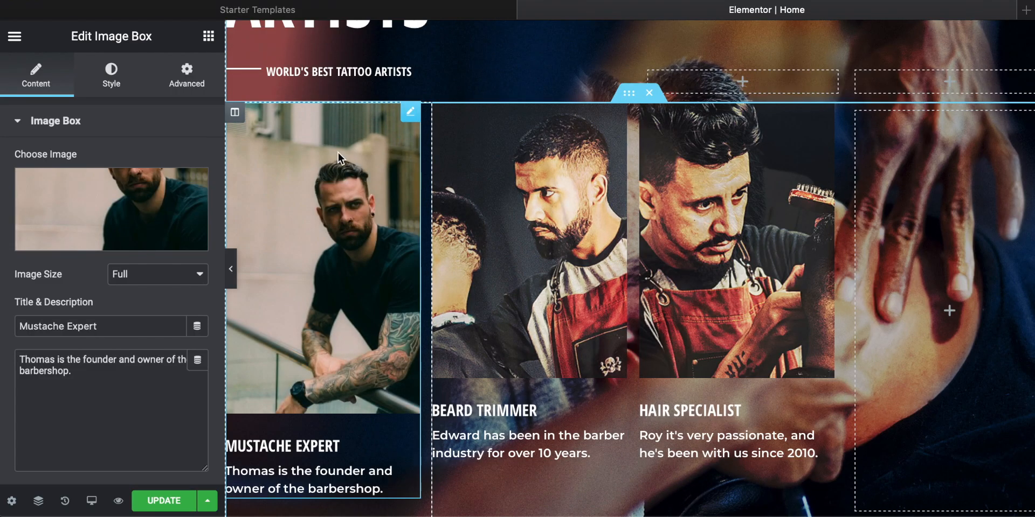
Step: Replace the first image box's title with the artist's first name and its description with "He is the founder and chief artist - he's expensive."
scroll(349, 212, "down", 1)
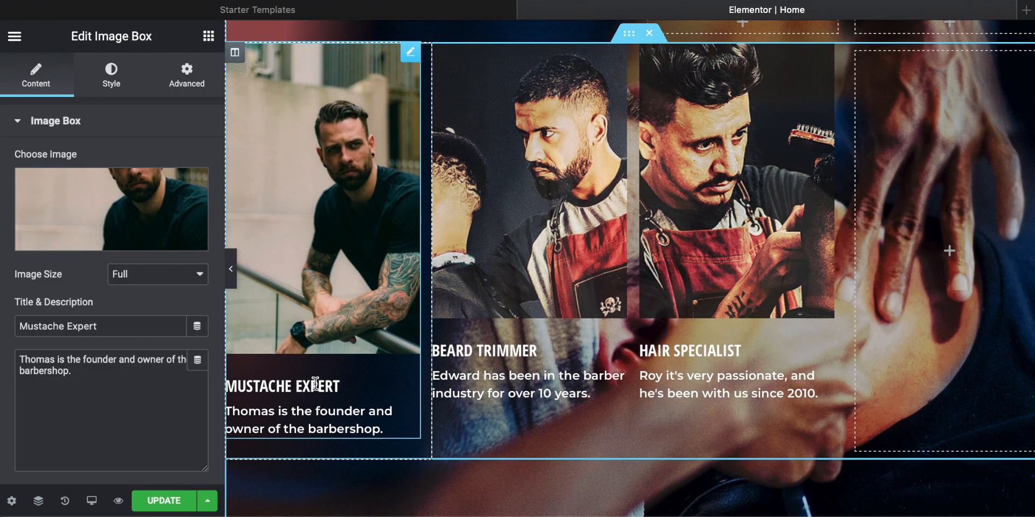
left_click(316, 386)
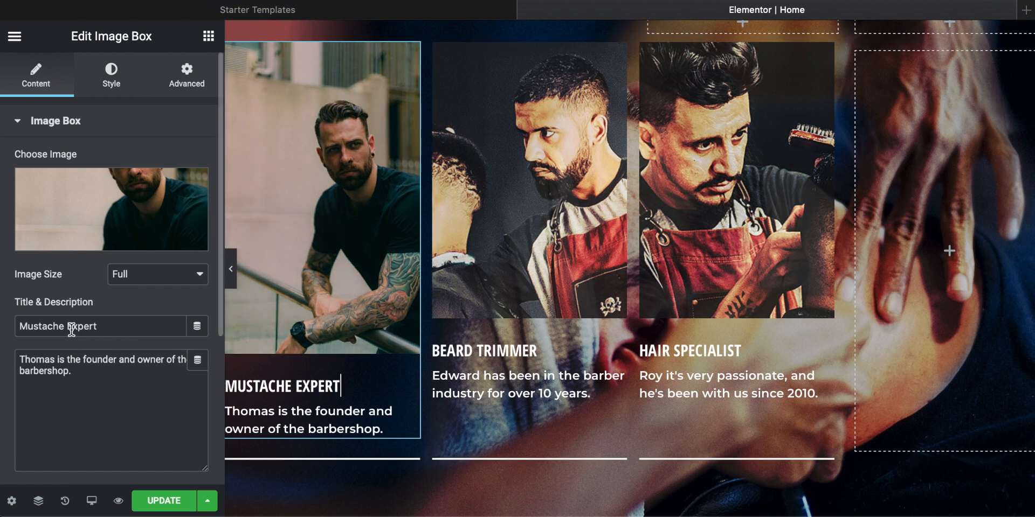
triple_click(81, 326)
type("Miguel")
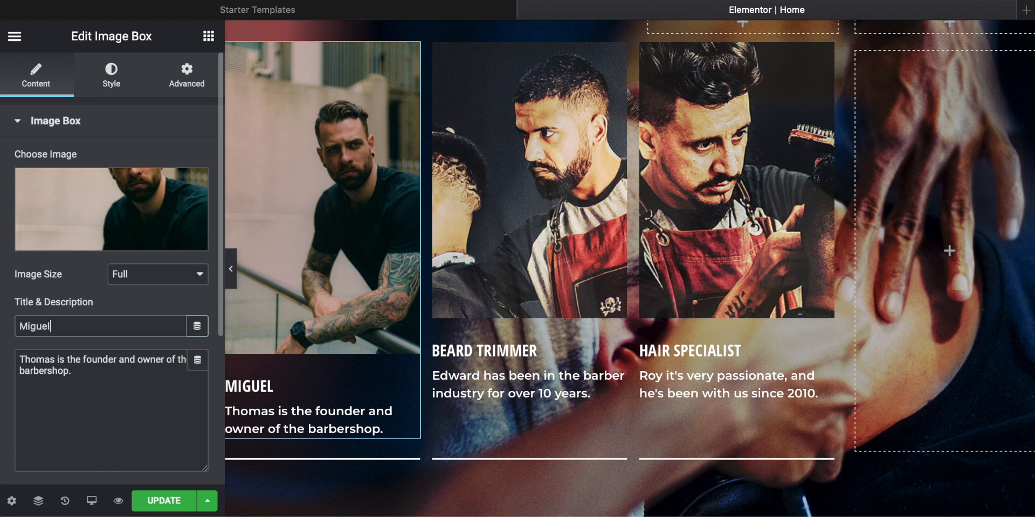
left_click(130, 384)
left_click_drag(105, 381, 1, 313)
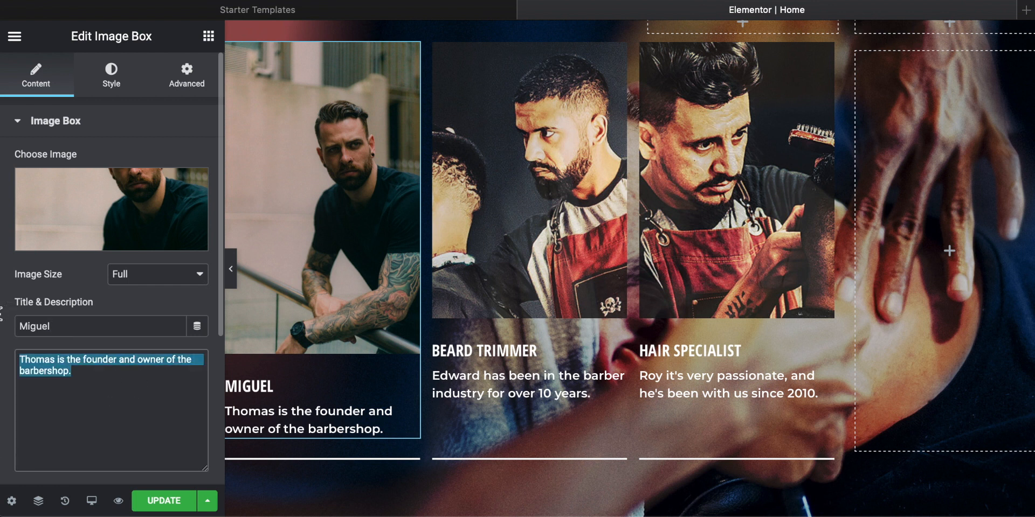
type("He is the founder and")
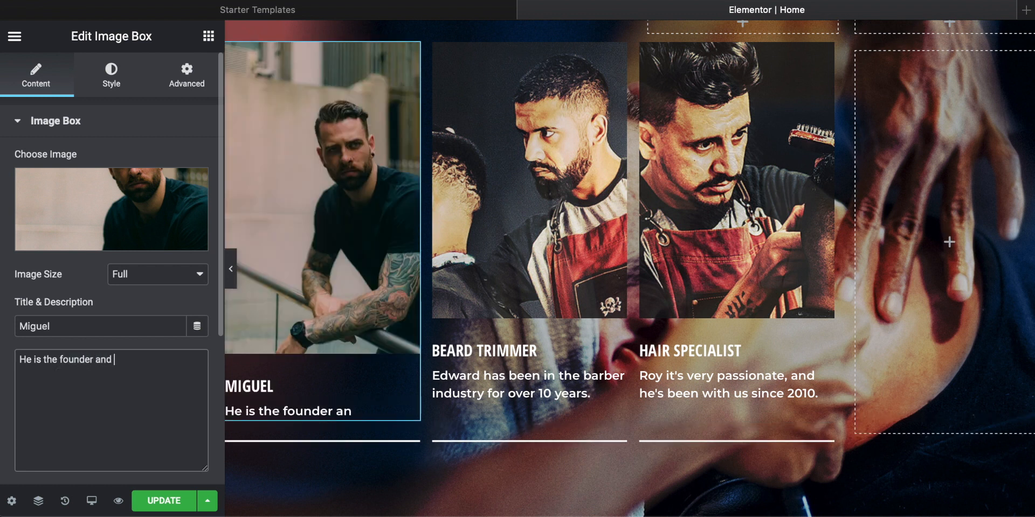
type("artist - he's expensive.")
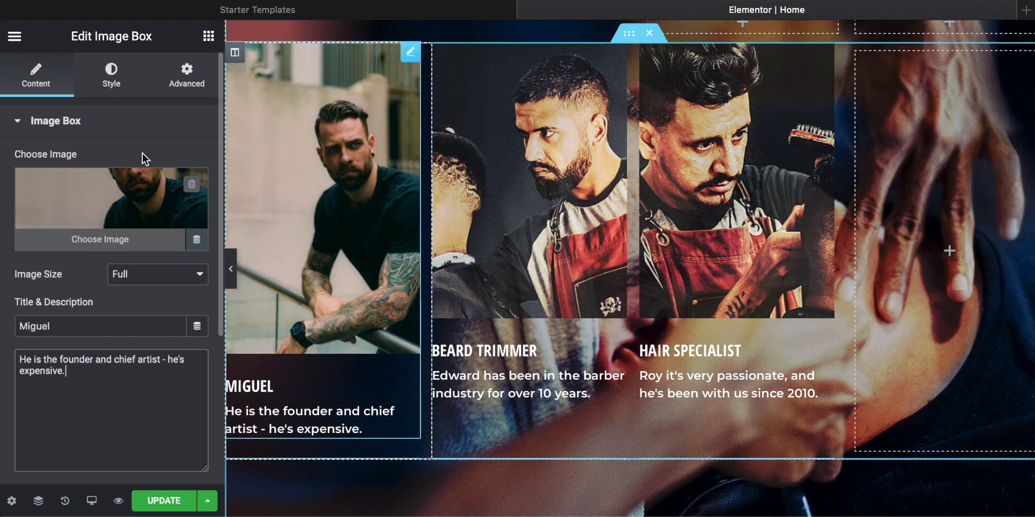
Step: Set the border radius of the first artist's image to 0 px
left_click(117, 66)
scroll(103, 267, "down", 5)
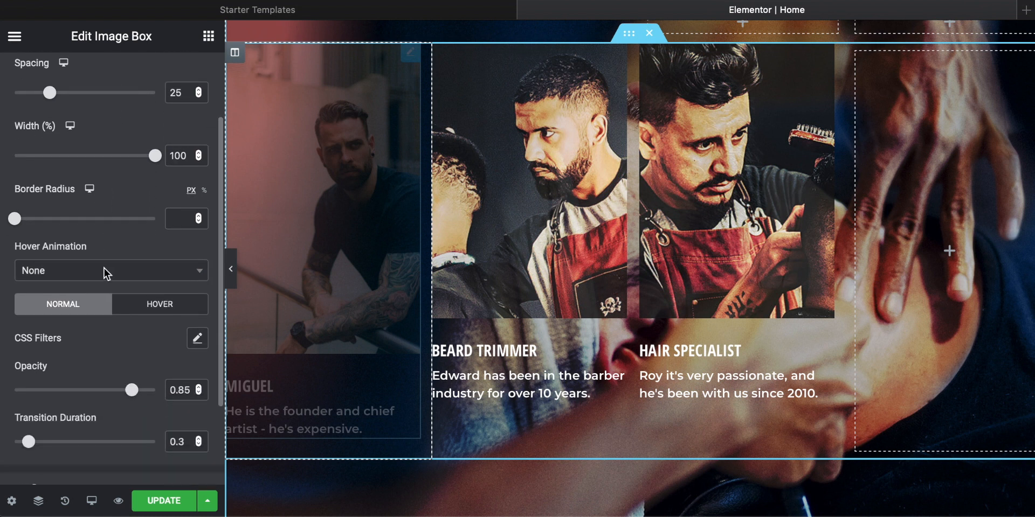
scroll(106, 253, "up", 3)
scroll(106, 245, "down", 2)
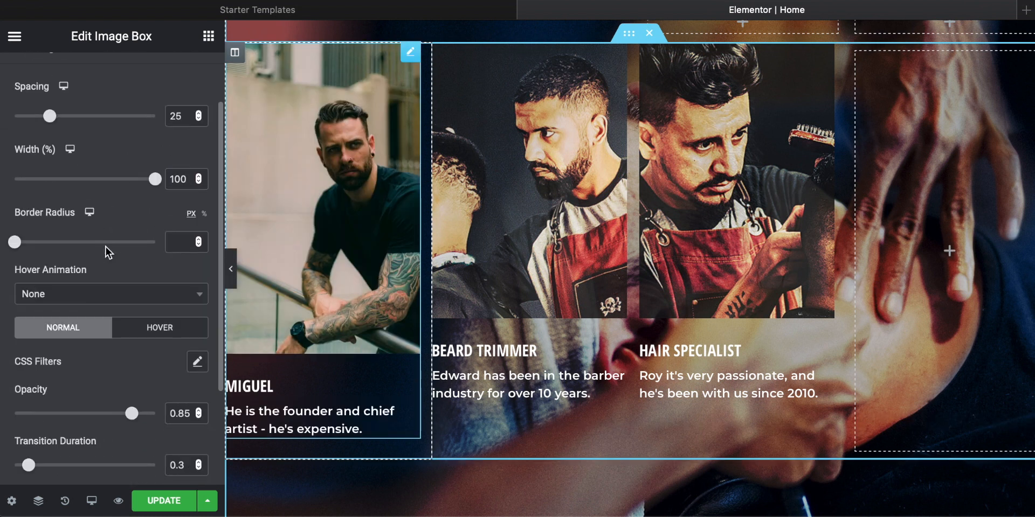
mouse_move(15, 243)
left_mouse_down()
mouse_move(170, 241)
mouse_move(2, 234)
left_mouse_up()
scroll(92, 263, "up", 3)
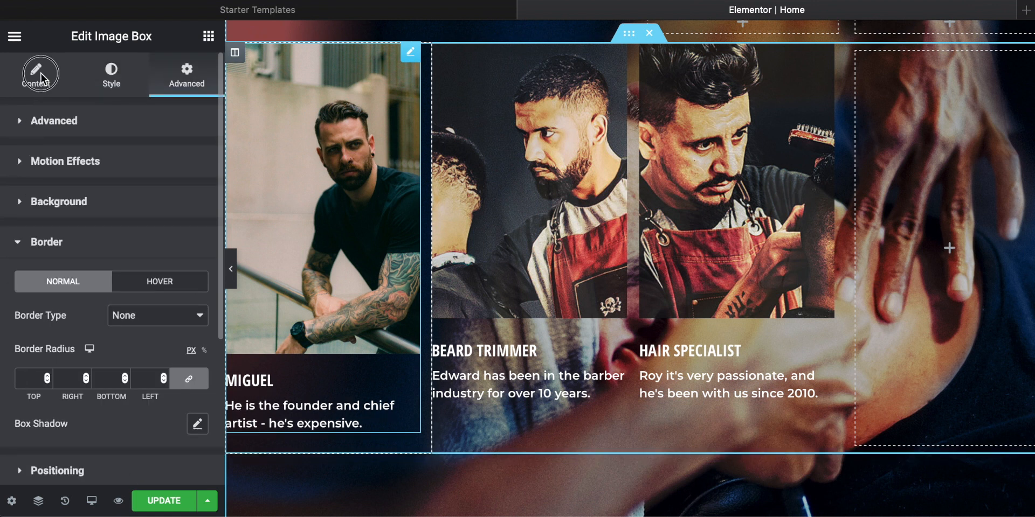
left_click(41, 81)
scroll(112, 361, "down", 5)
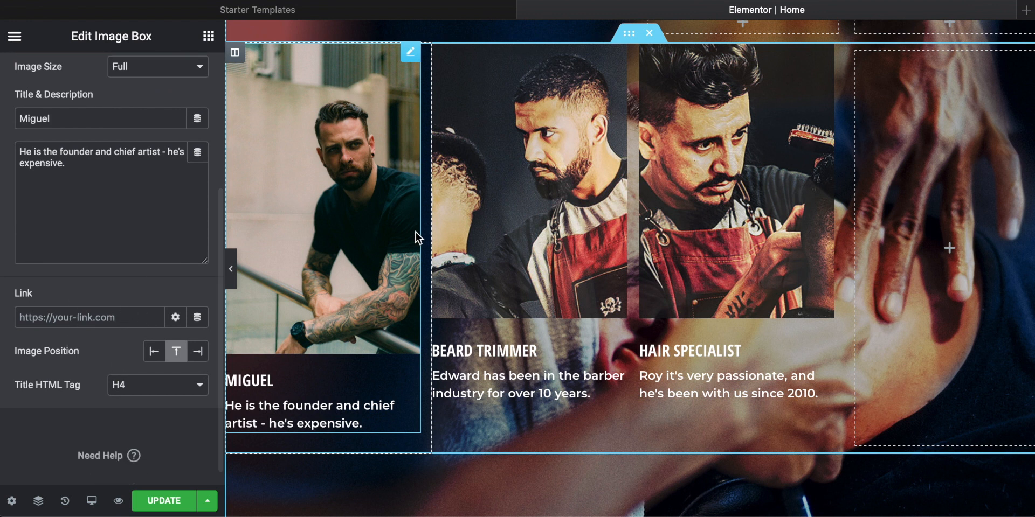
scroll(415, 232, "up", 5)
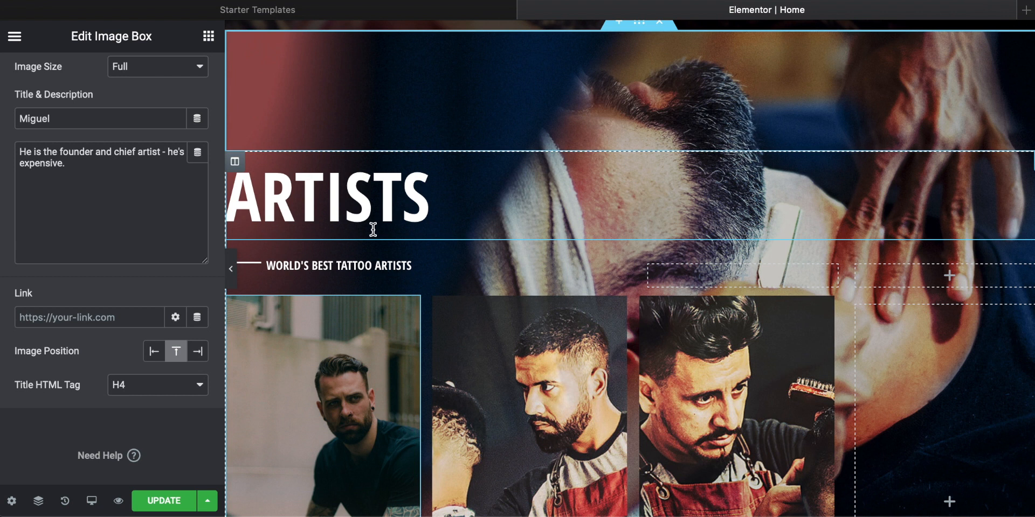
scroll(372, 227, "down", 4)
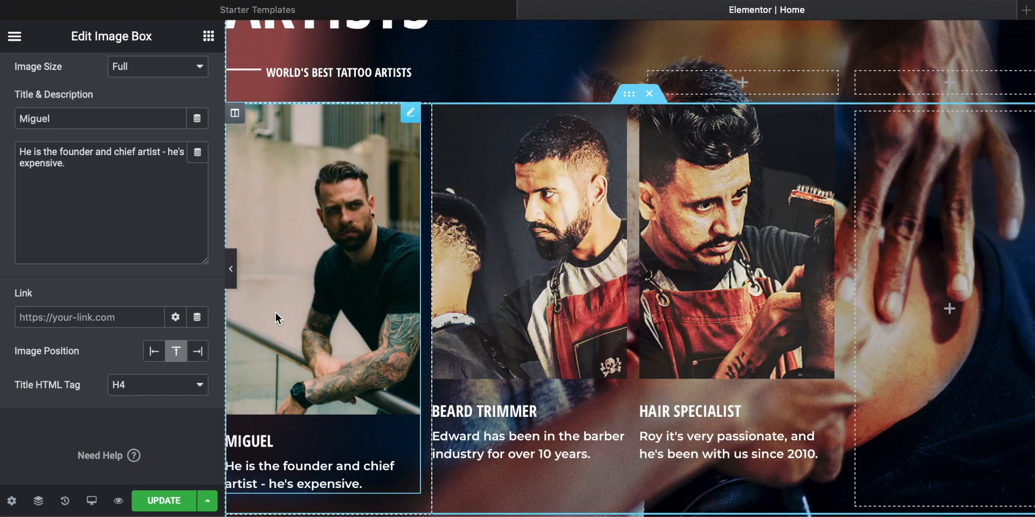
scroll(275, 318, "down", 2)
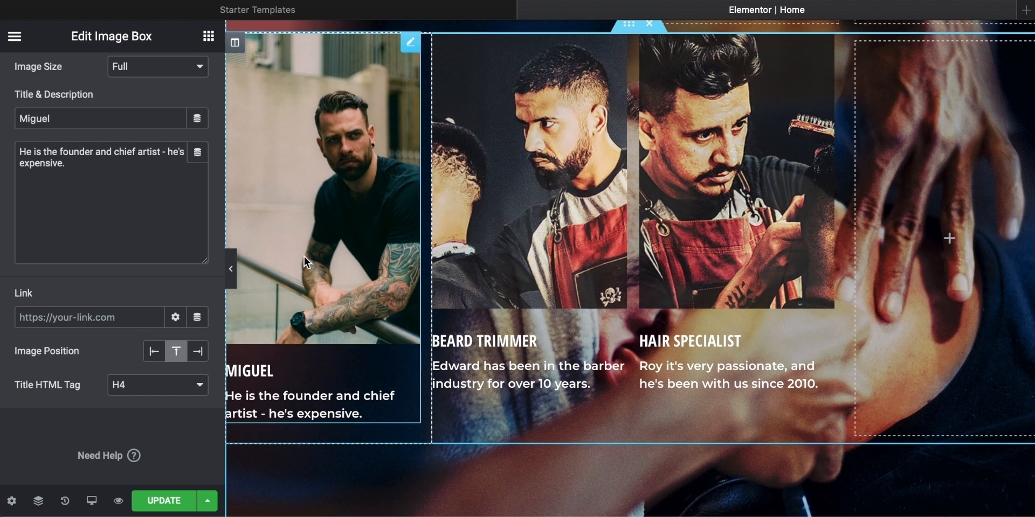
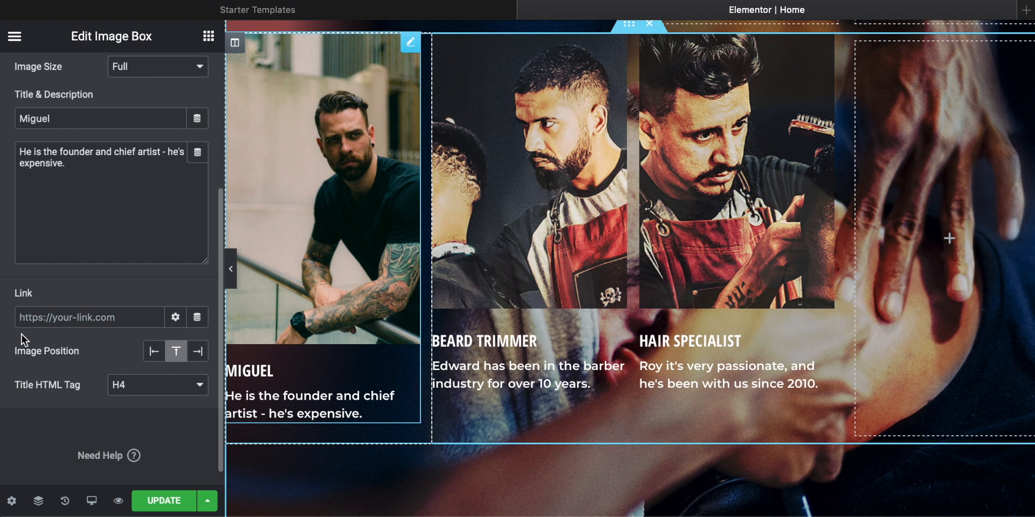
Step: Try the left and right image positions on the first artist's image box, then restore the top position
left_click(24, 317)
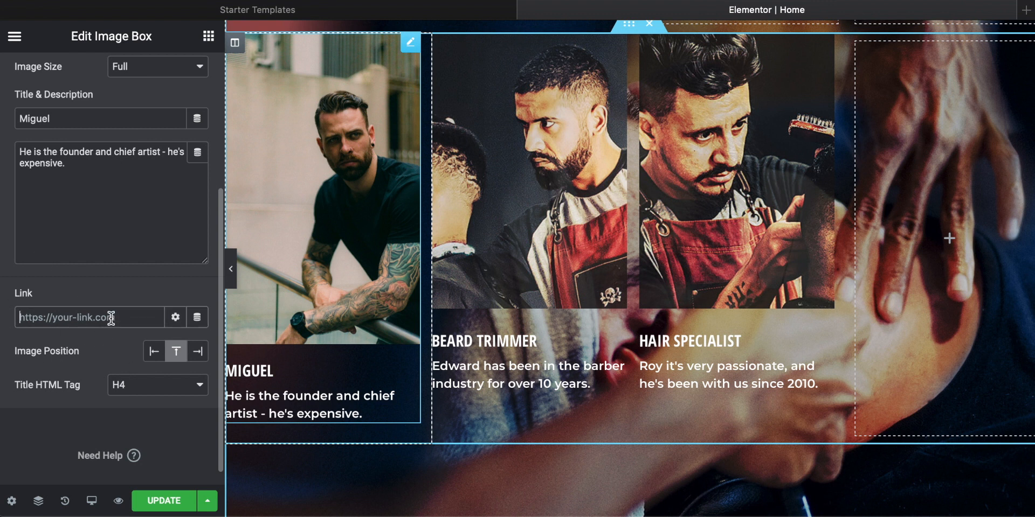
left_click(154, 351)
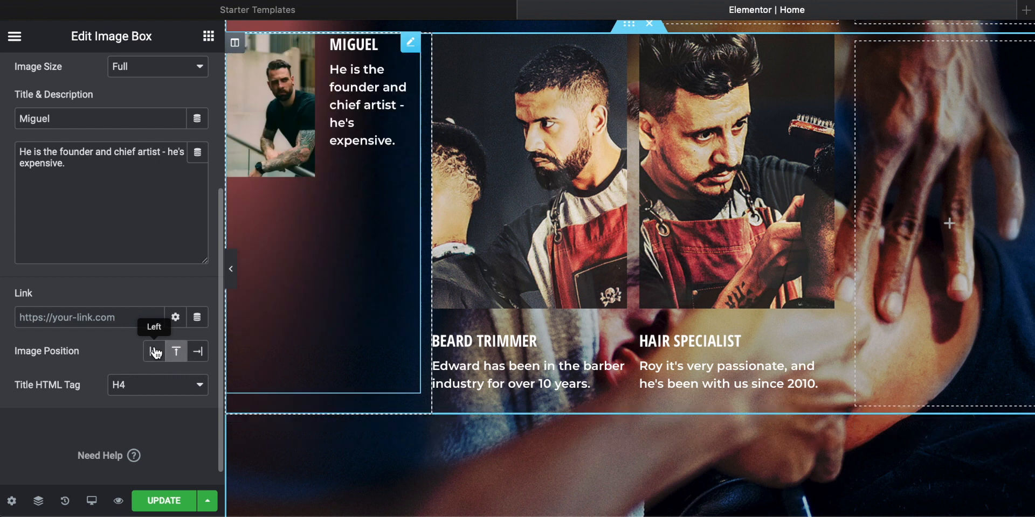
left_click(184, 356)
left_click(198, 353)
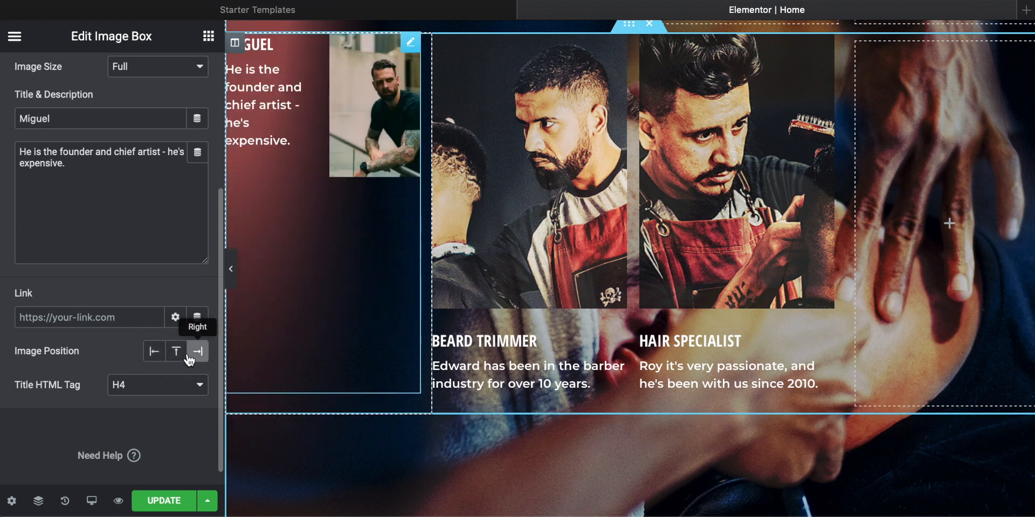
left_click(178, 354)
scroll(63, 348, "down", 1)
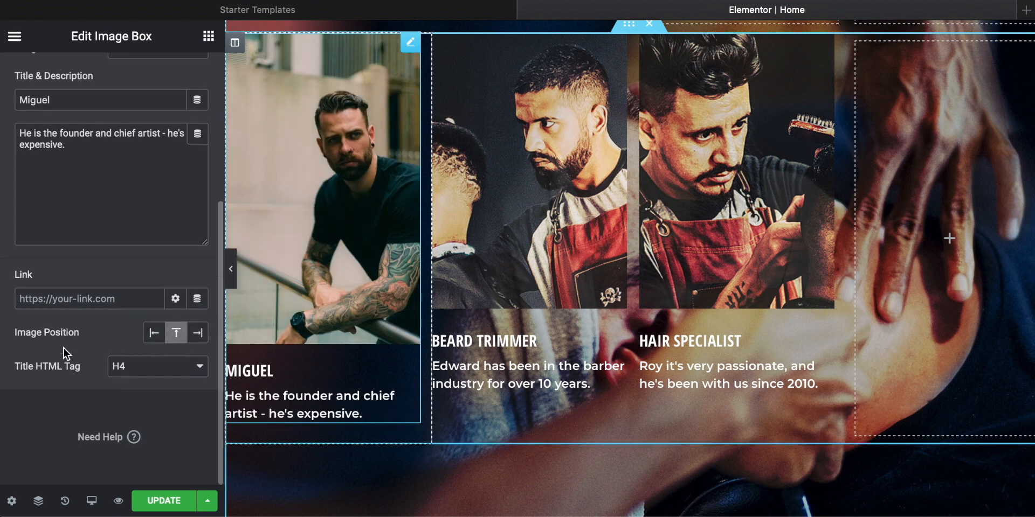
Step: Replace the second artist's photo in the Artists section with port-3.jpg from the Tattoo folder
scroll(63, 346, "up", 2)
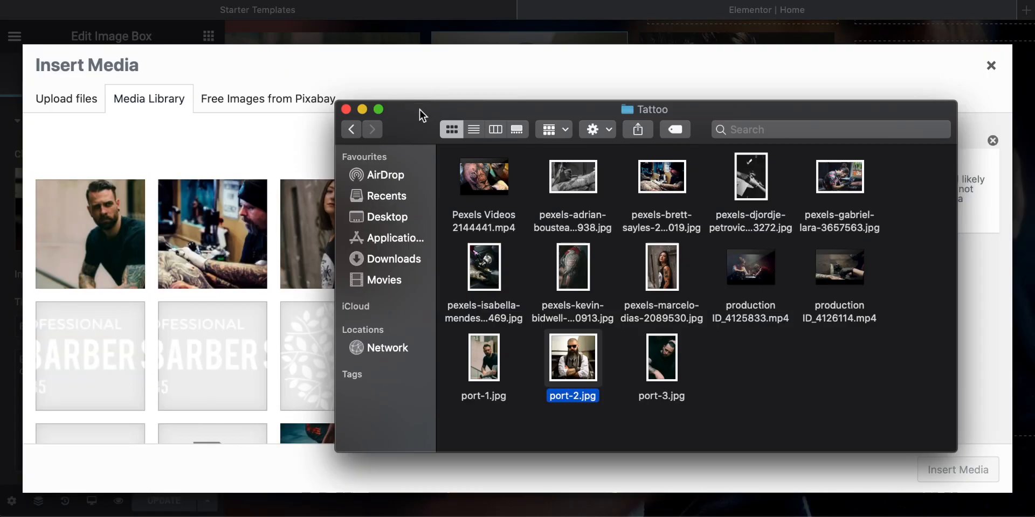
double_click(660, 372)
left_click(949, 469)
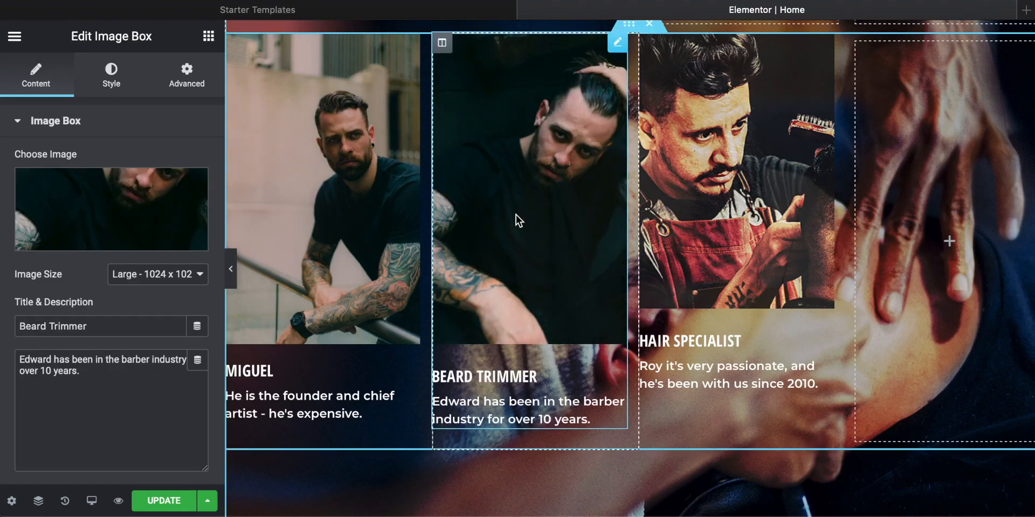
Step: Set the second image box's title to the artist's first name and reword its description to tattooing over 15 years
triple_click(102, 323)
type("Lionel")
left_click(52, 371)
key("BackSpace")
type("5")
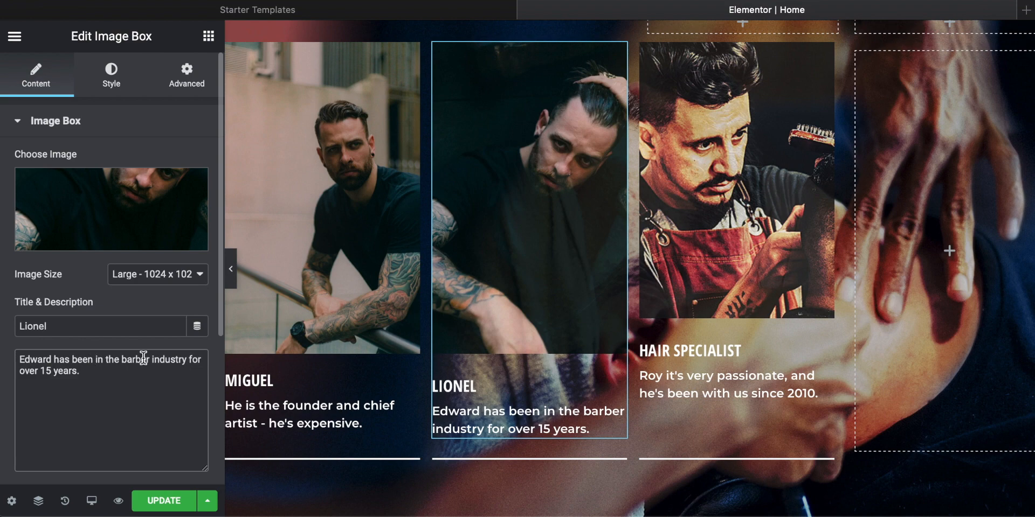
left_click_drag(200, 360, 96, 359)
type("tattoo")
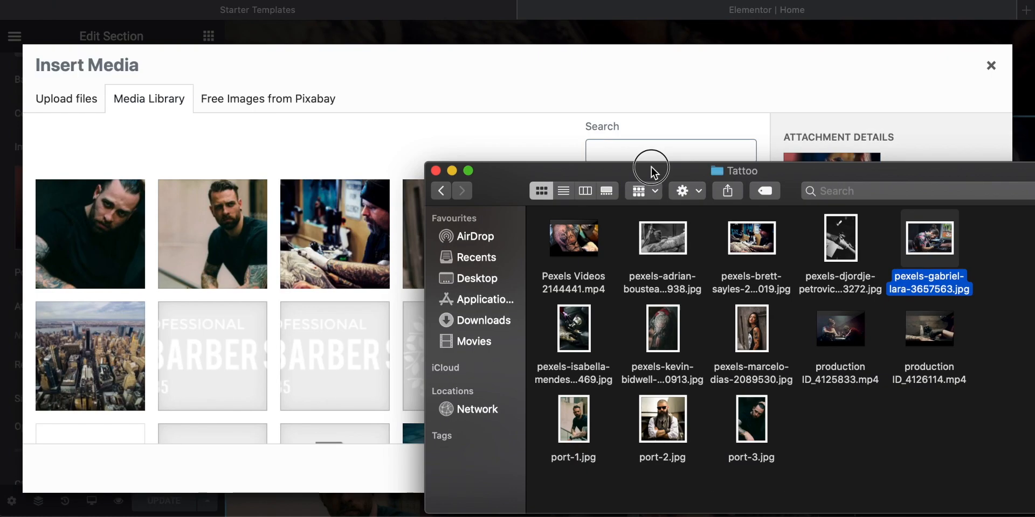
Step: Preview the Pexels 3657563 JPG in the Tattoo folder and upload it to the media library
left_click_drag(652, 171, 540, 128)
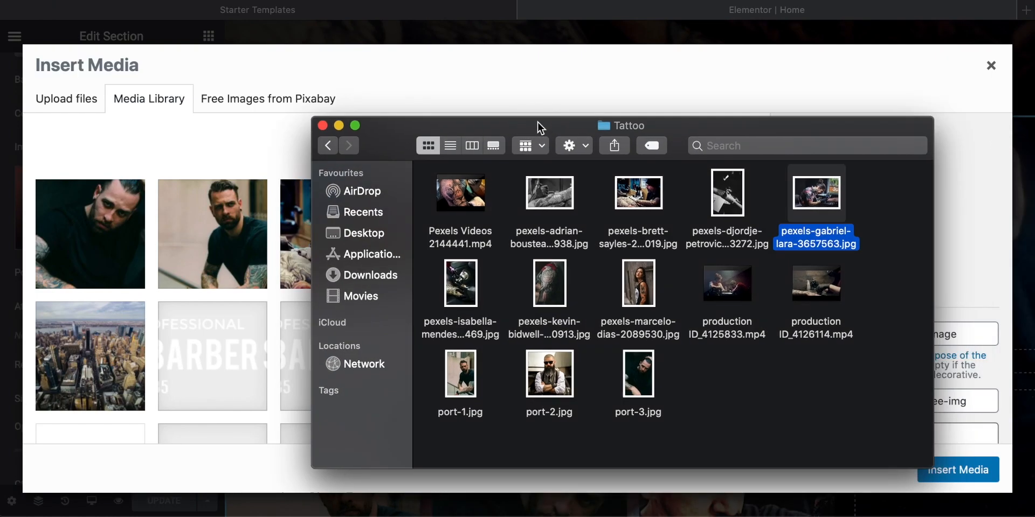
double_click(815, 194)
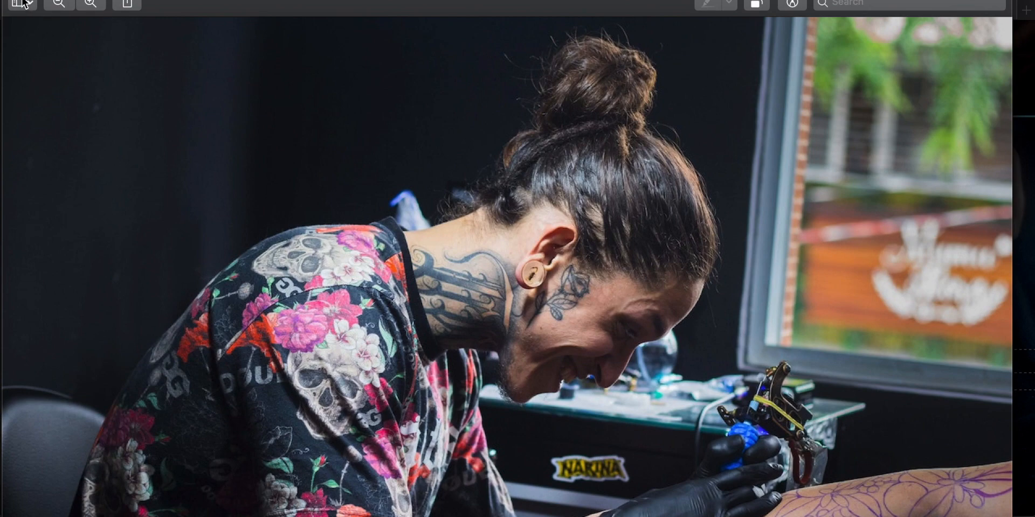
key("super+w")
left_click_drag(817, 194, 345, 103)
left_click(338, 125)
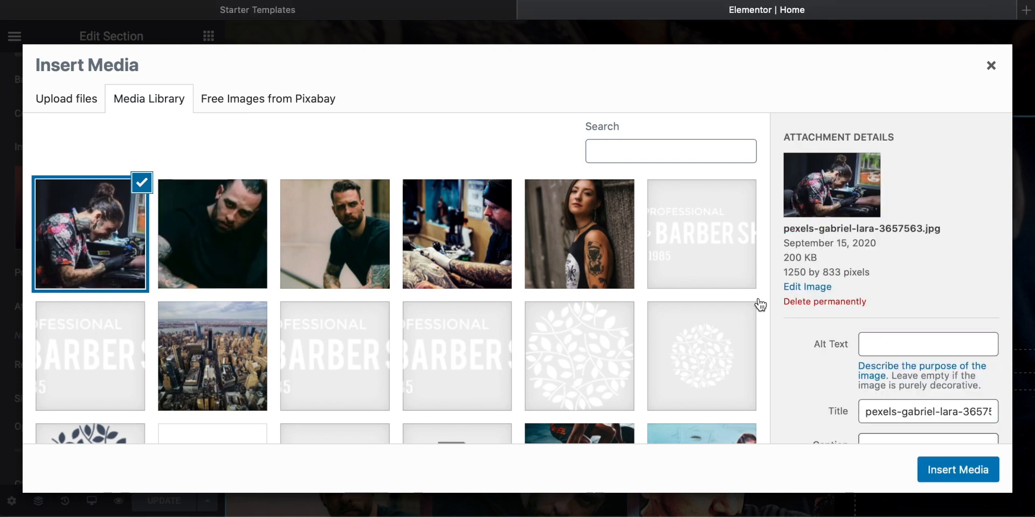
Step: Check the uploaded photo's attachment details and insert it as the Artists section's background overlay image
scroll(819, 344, "down", 5)
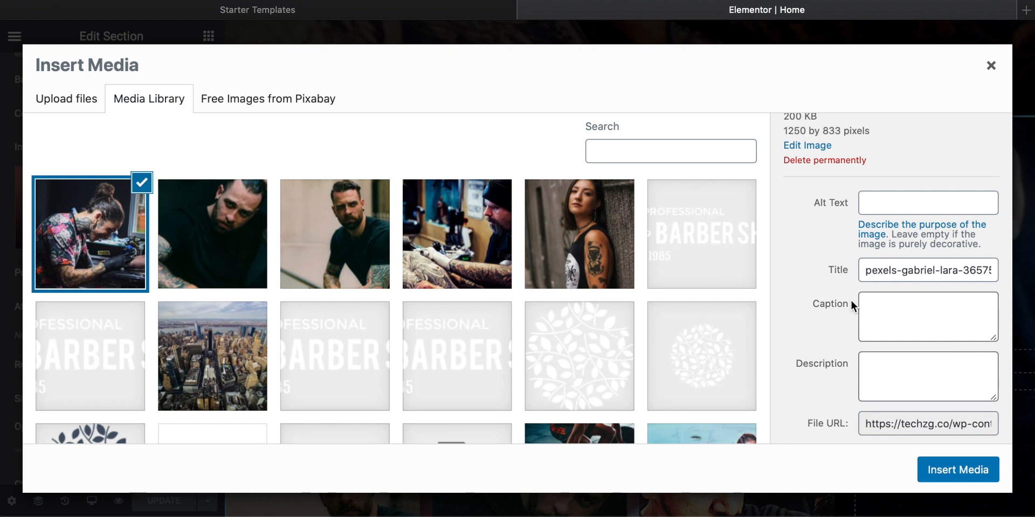
scroll(850, 299, "down", 2)
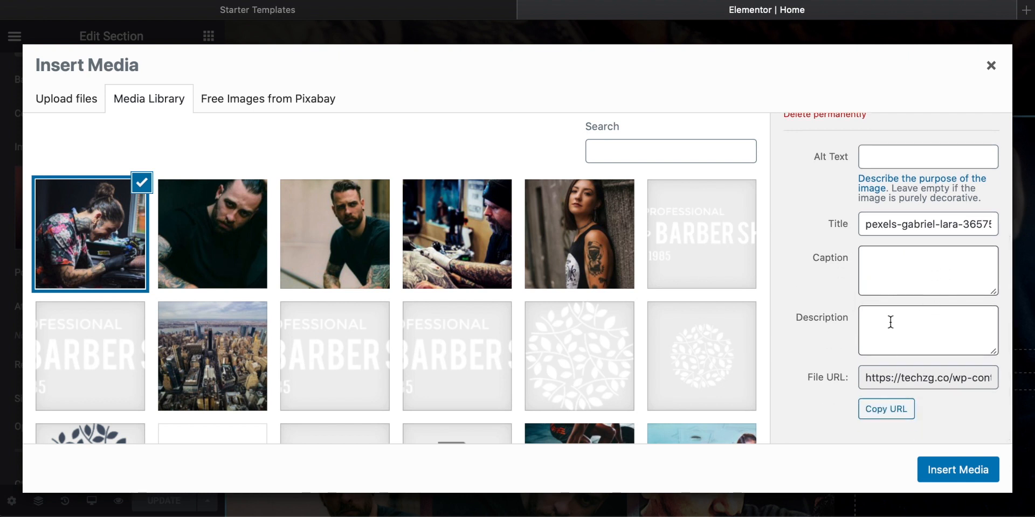
scroll(887, 322, "up", 3)
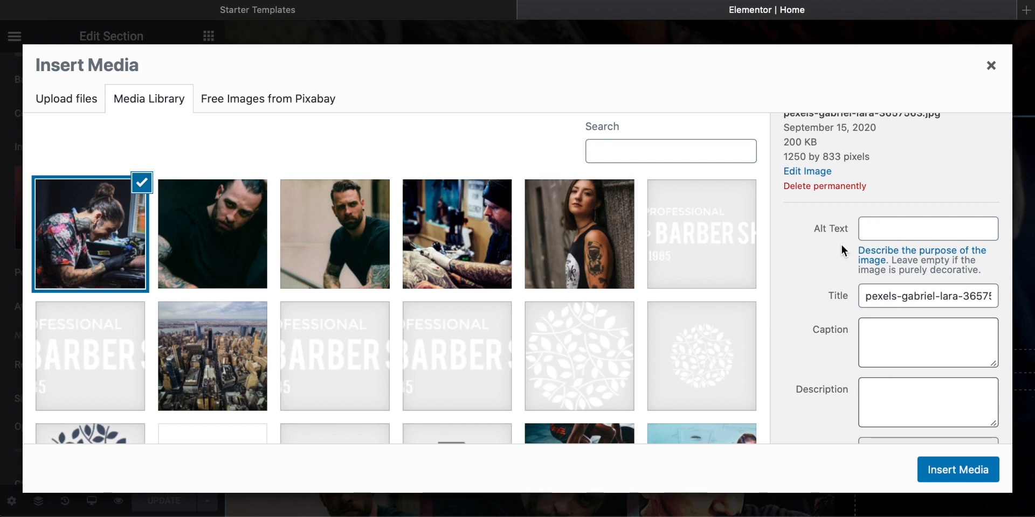
scroll(841, 245, "down", 3)
scroll(841, 244, "up", 3)
scroll(841, 244, "down", 3)
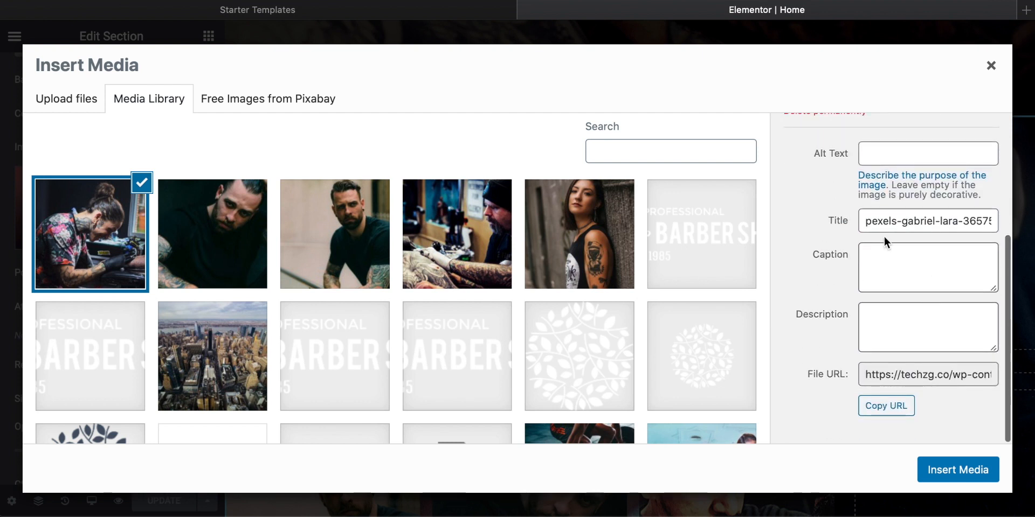
left_click(955, 471)
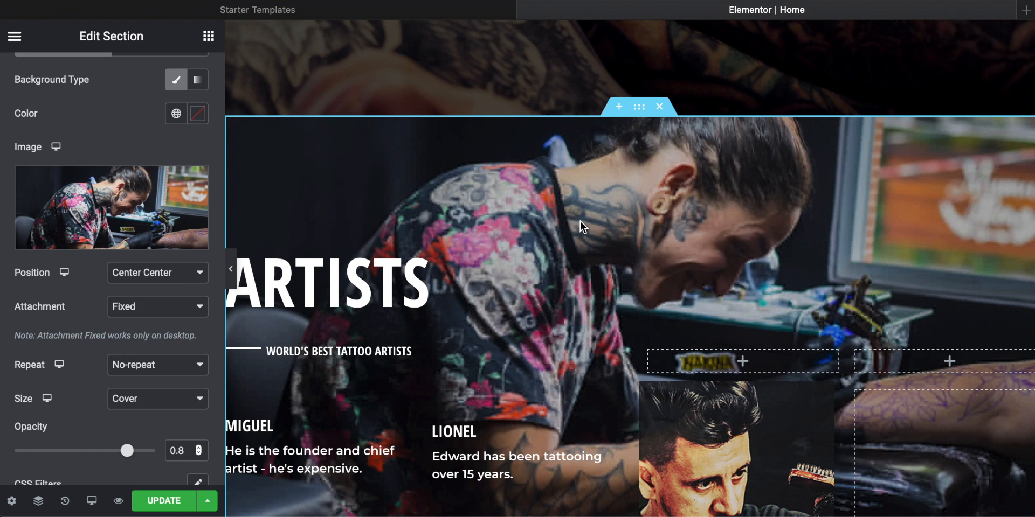
Step: Set the opacity of the Artists section's background overlay to 0.28
scroll(582, 227, "down", 1)
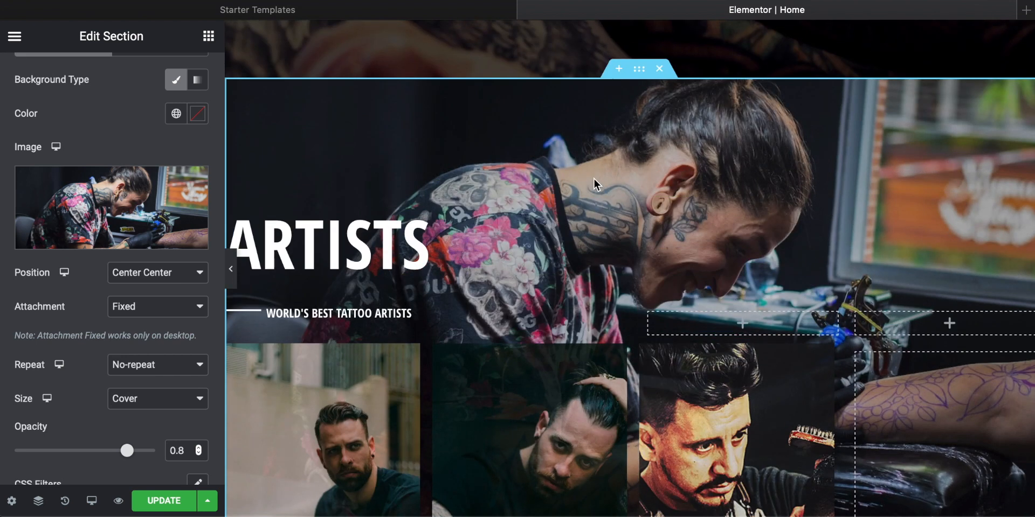
scroll(104, 231, "down", 5)
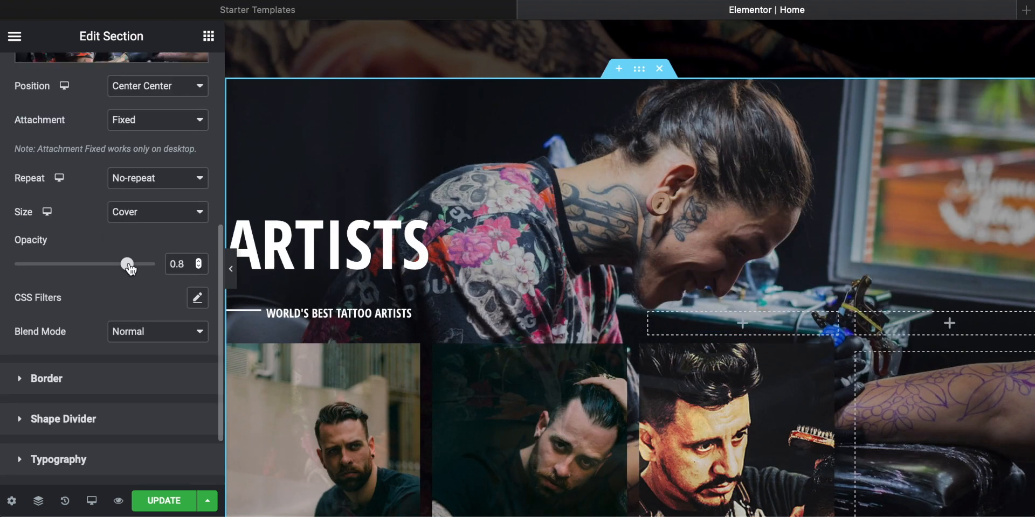
left_click_drag(70, 269, 54, 264)
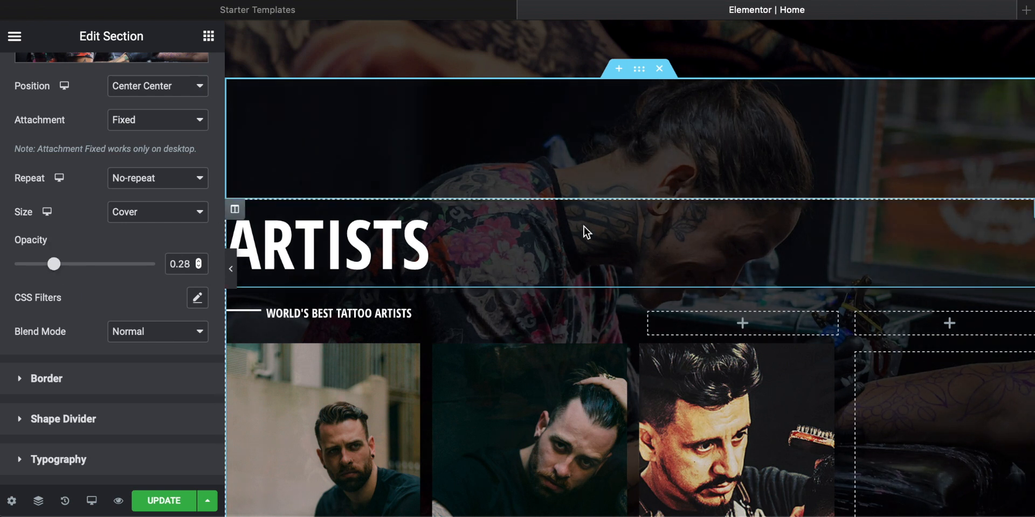
Step: Examine how the darkened Artists background fits with the hero and about sections of the Home page
scroll(583, 228, "up", 4)
scroll(584, 227, "up", 2)
scroll(584, 227, "down", 4)
scroll(584, 228, "up", 5)
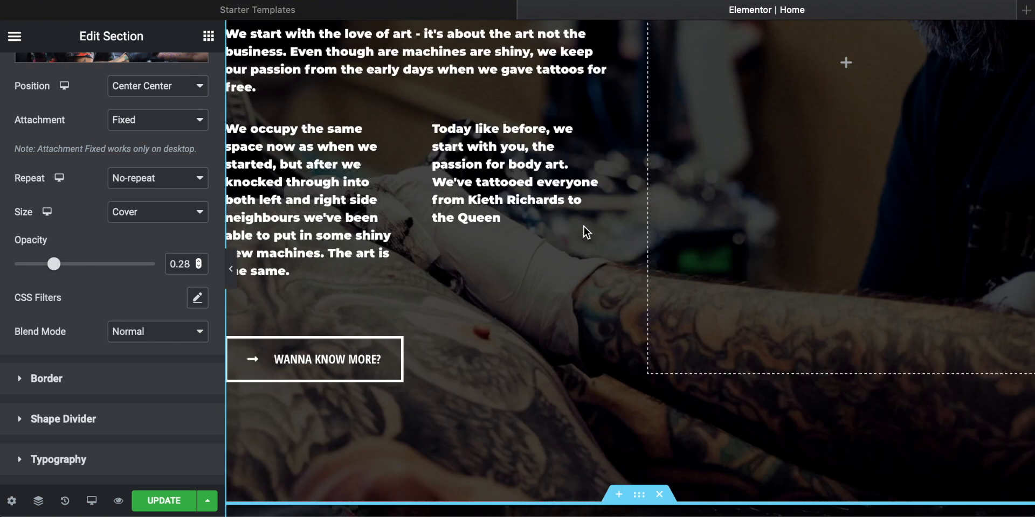
scroll(583, 228, "down", 8)
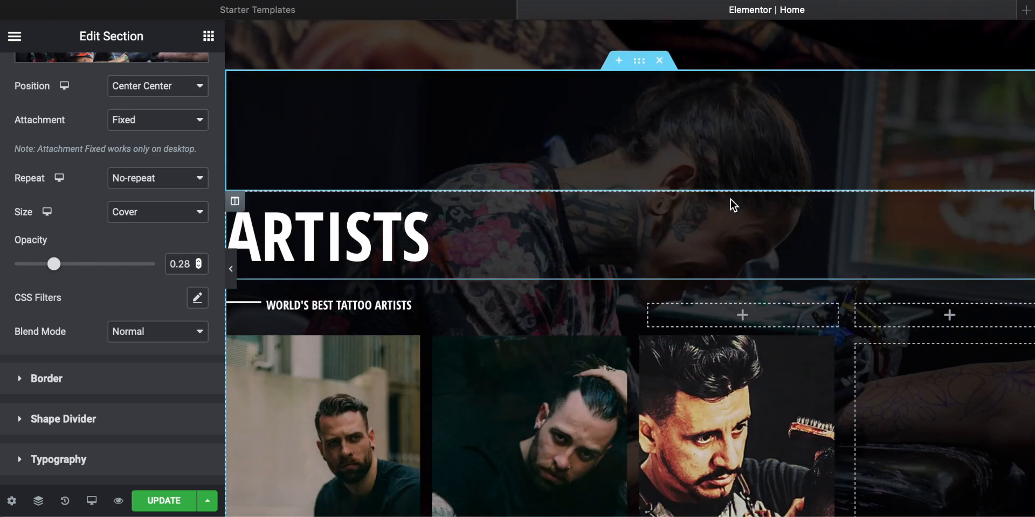
scroll(759, 189, "up", 4)
scroll(671, 239, "down", 3)
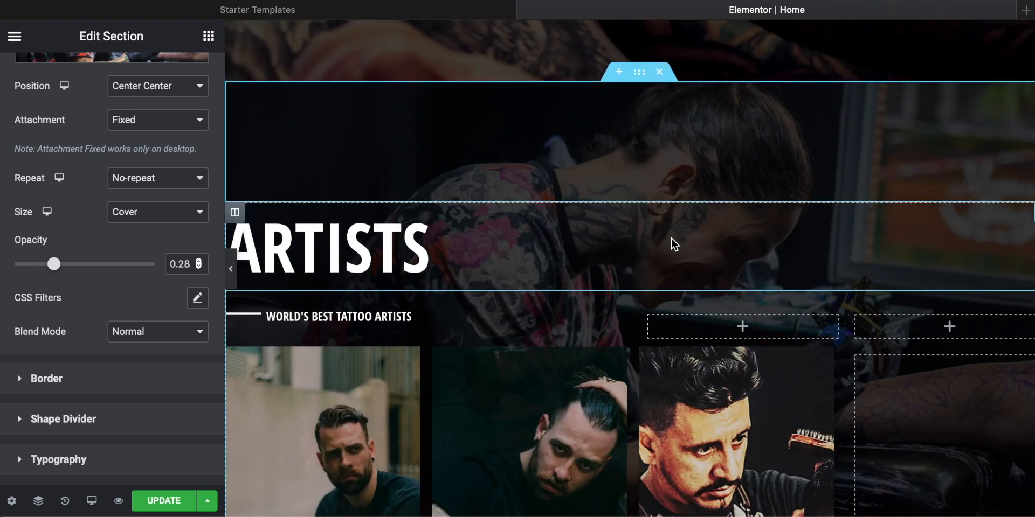
scroll(672, 241, "down", 10)
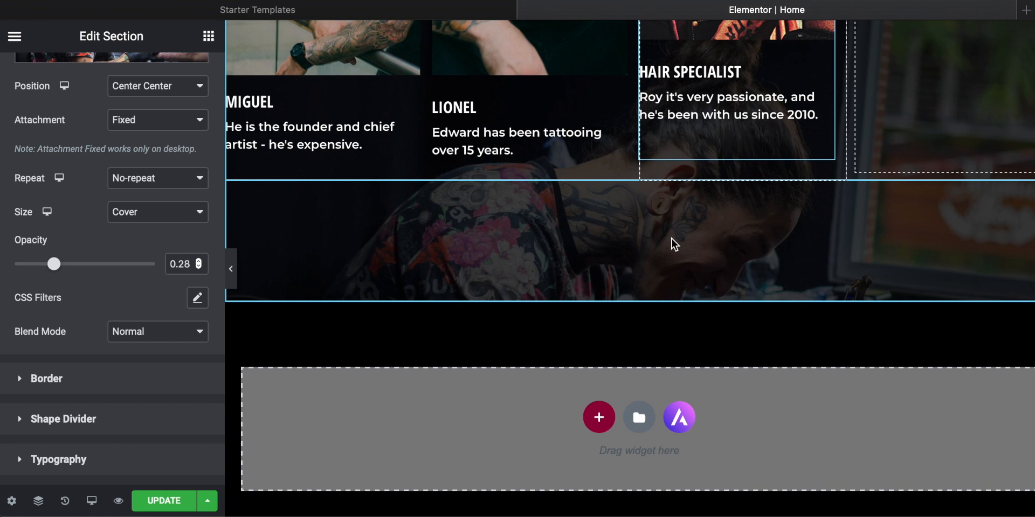
scroll(671, 238, "up", 15)
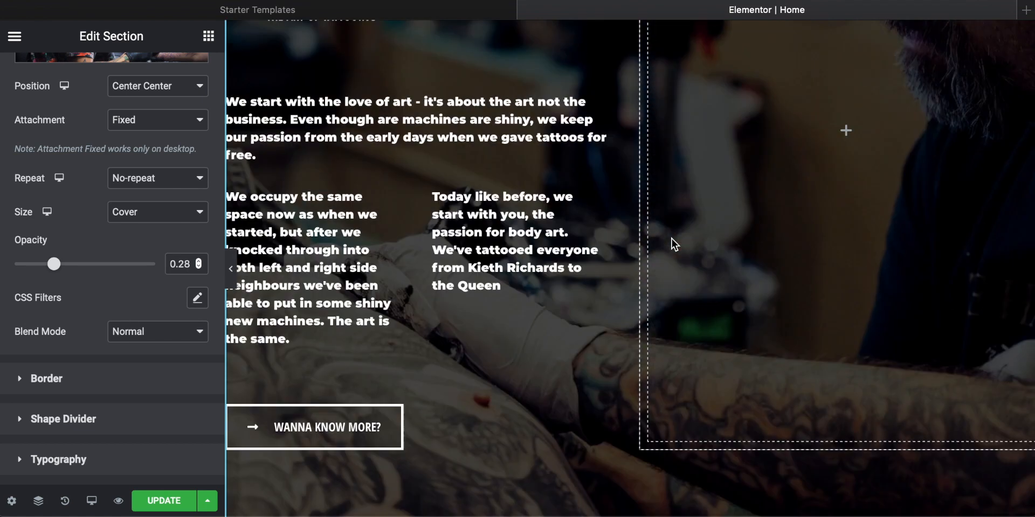
scroll(671, 239, "up", 12)
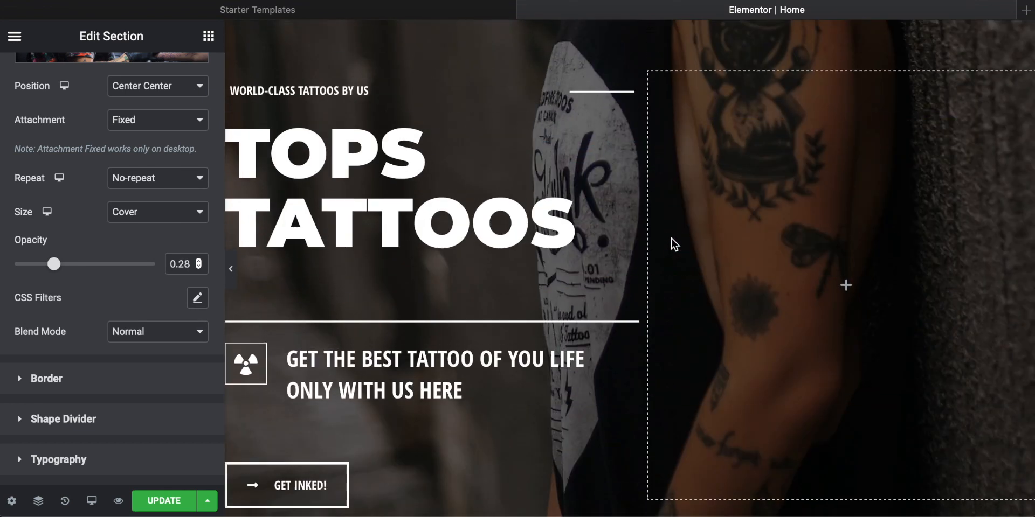
scroll(671, 237, "down", 20)
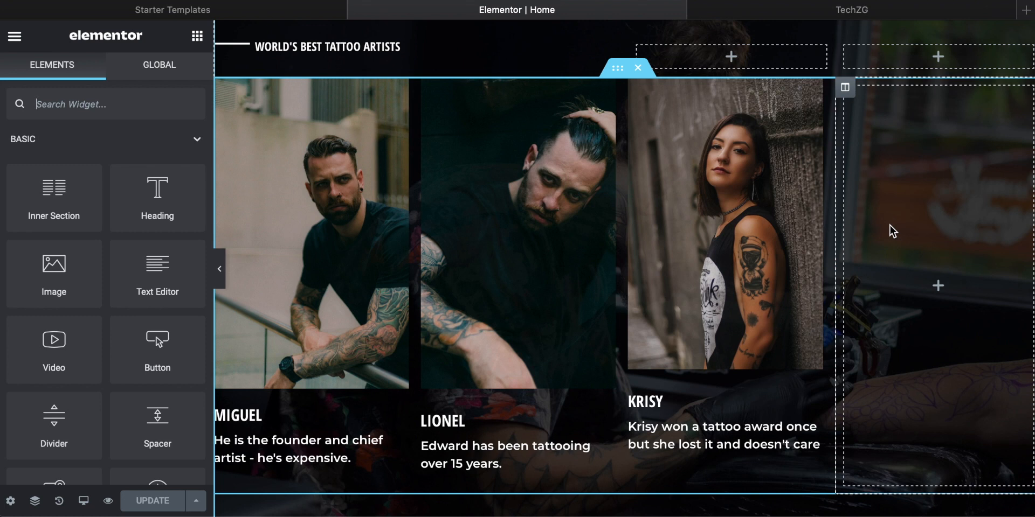
scroll(891, 225, "up", 2)
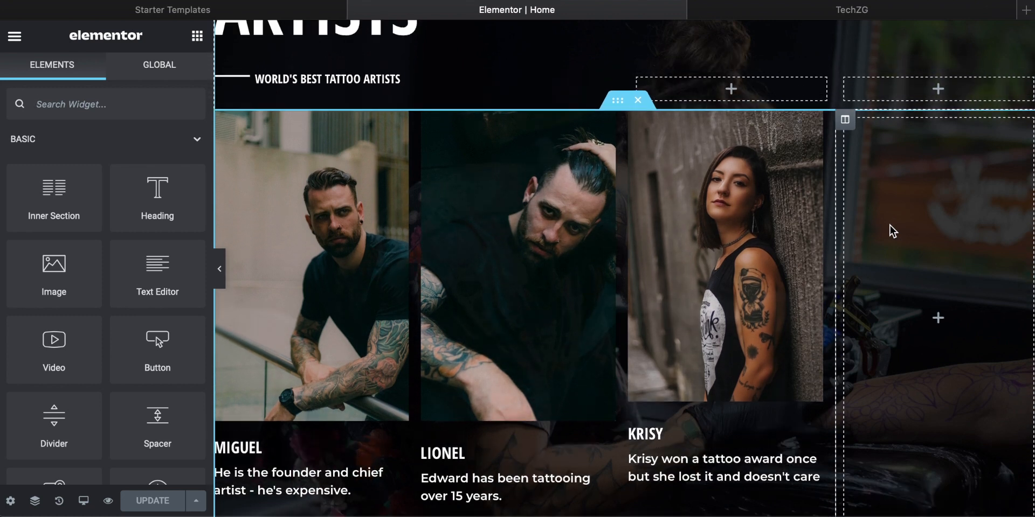
Step: Delete the empty fourth column beside the three artist profiles in the Artists section
scroll(638, 129, "up", 1)
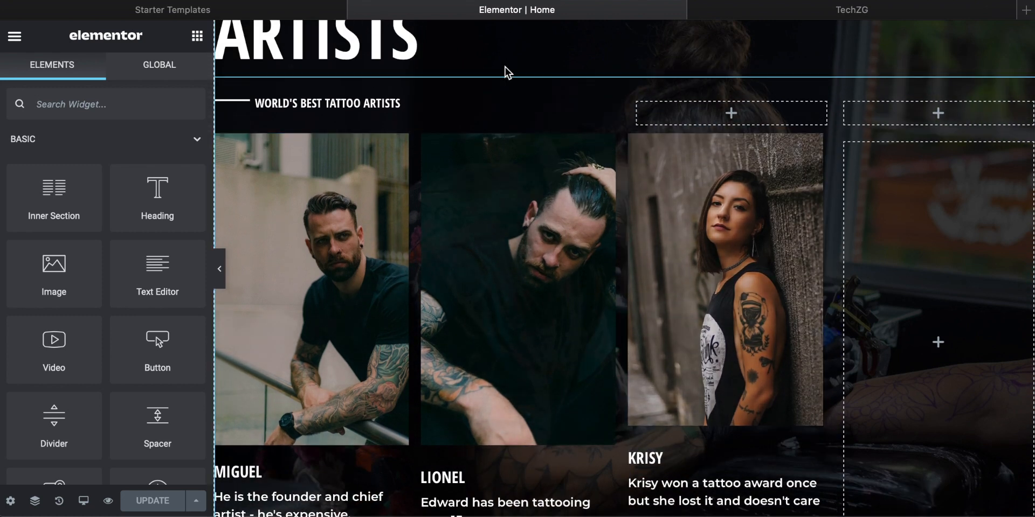
scroll(612, 312, "down", 3)
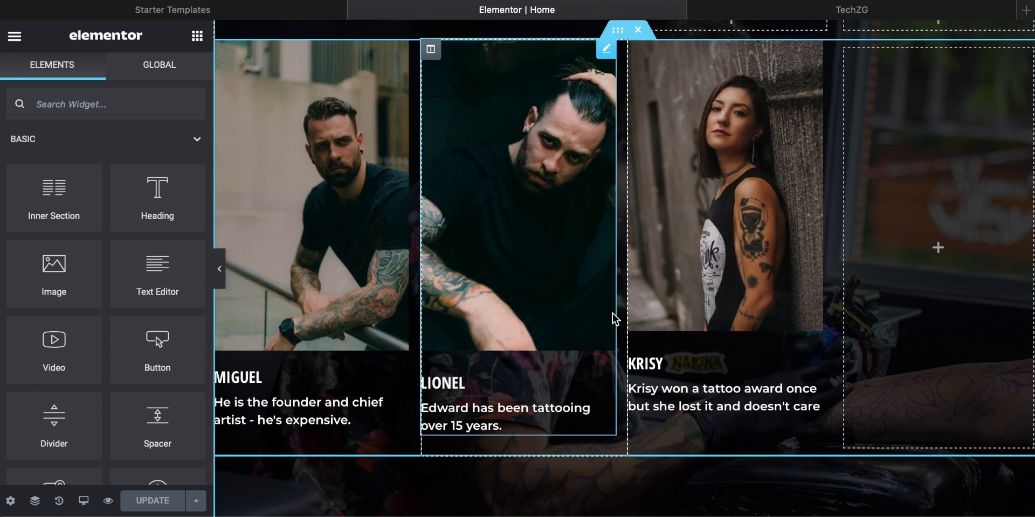
right_click(931, 193)
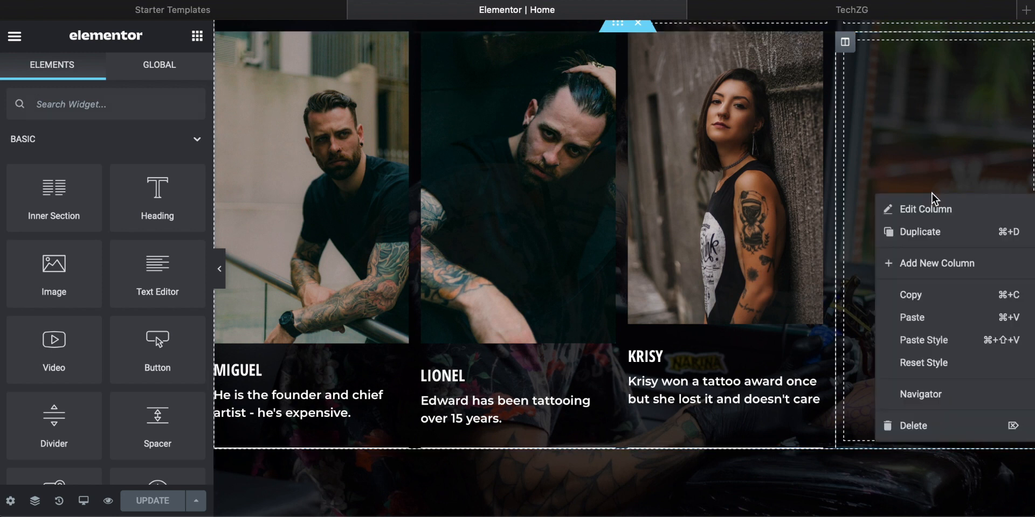
left_click(909, 427)
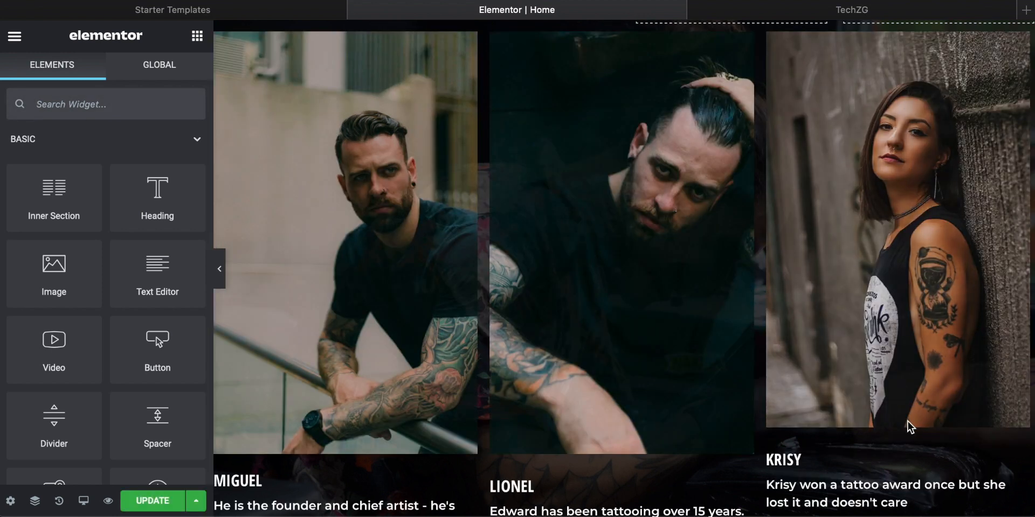
Step: Review the three-column Artists section and the footer's opening hours, contact and social details
scroll(689, 334, "up", 3)
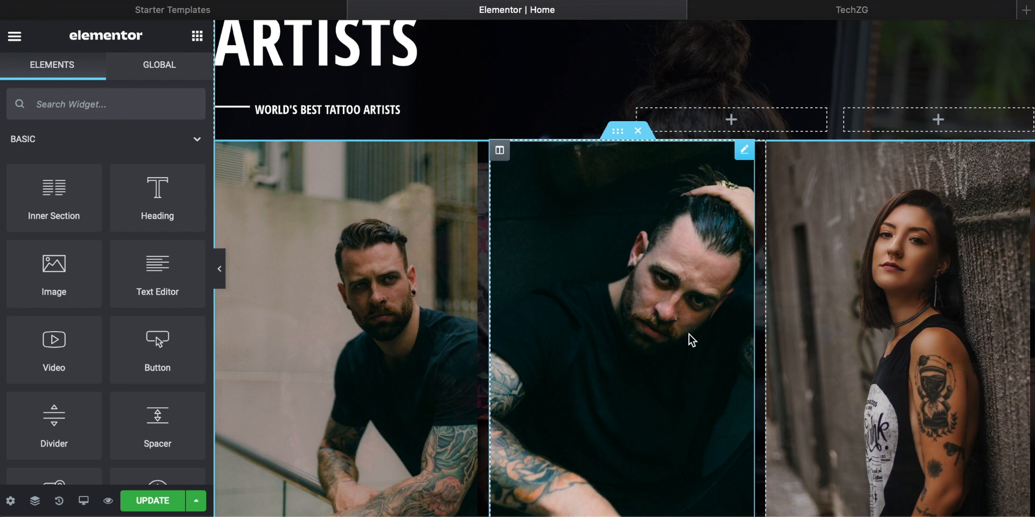
scroll(688, 334, "down", 3)
scroll(689, 334, "up", 3)
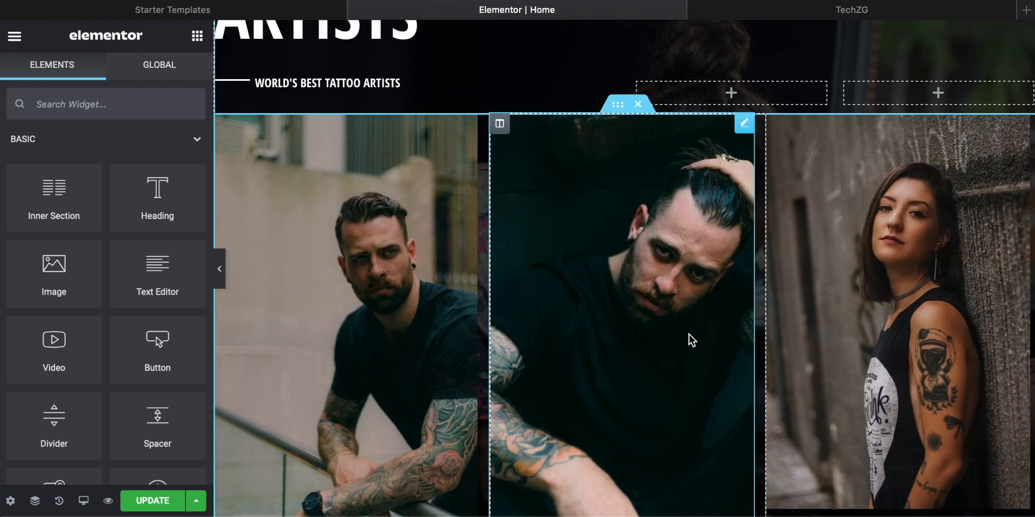
scroll(689, 335, "up", 3)
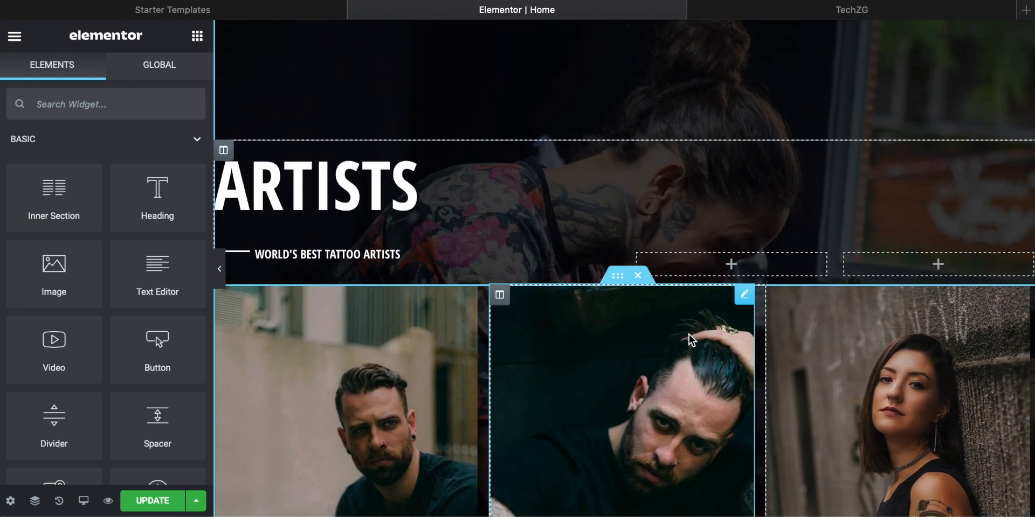
scroll(689, 335, "down", 4)
scroll(688, 335, "down", 10)
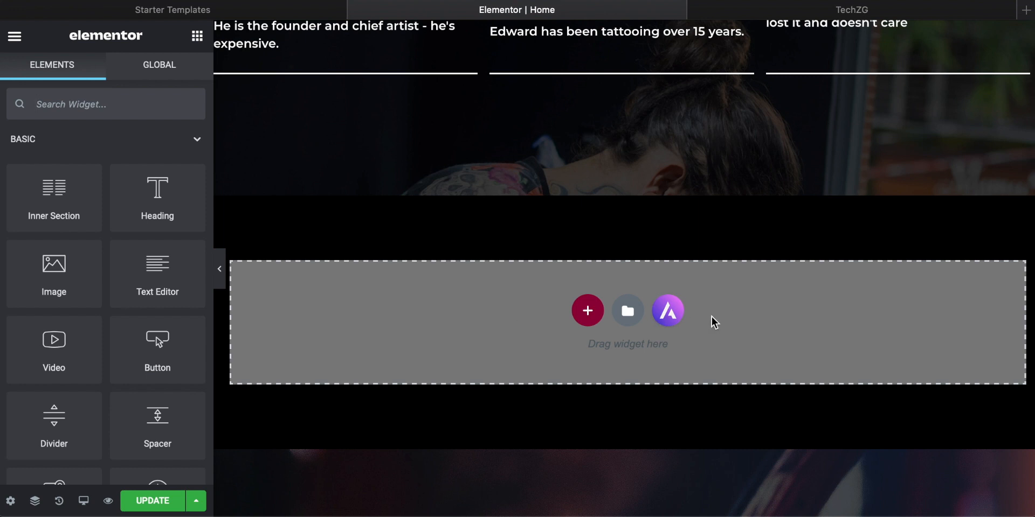
scroll(711, 317, "down", 8)
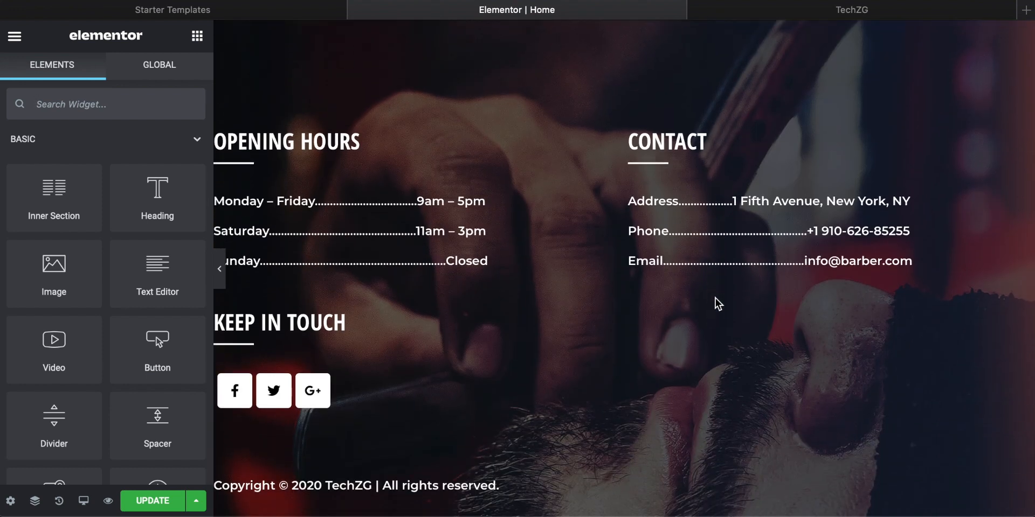
Step: Check whether the footer with opening hours, contact details and social icons offers any editing options on the Home page
scroll(680, 335, "down", 1)
scroll(535, 295, "up", 3)
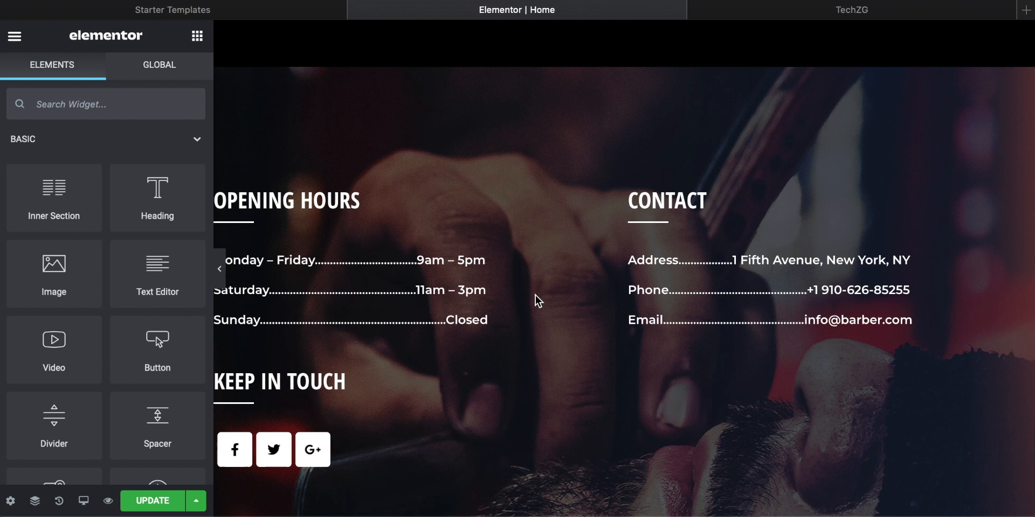
right_click(406, 180)
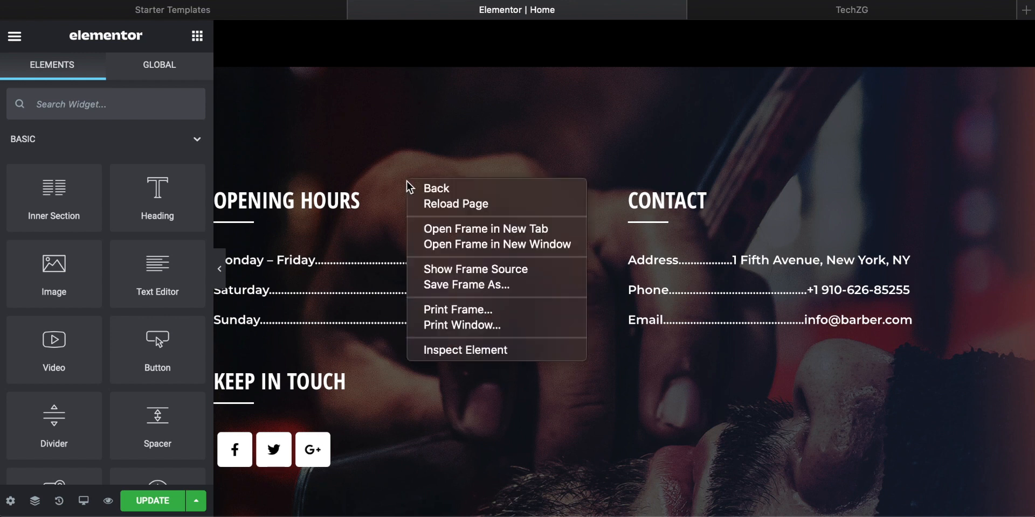
left_click(367, 147)
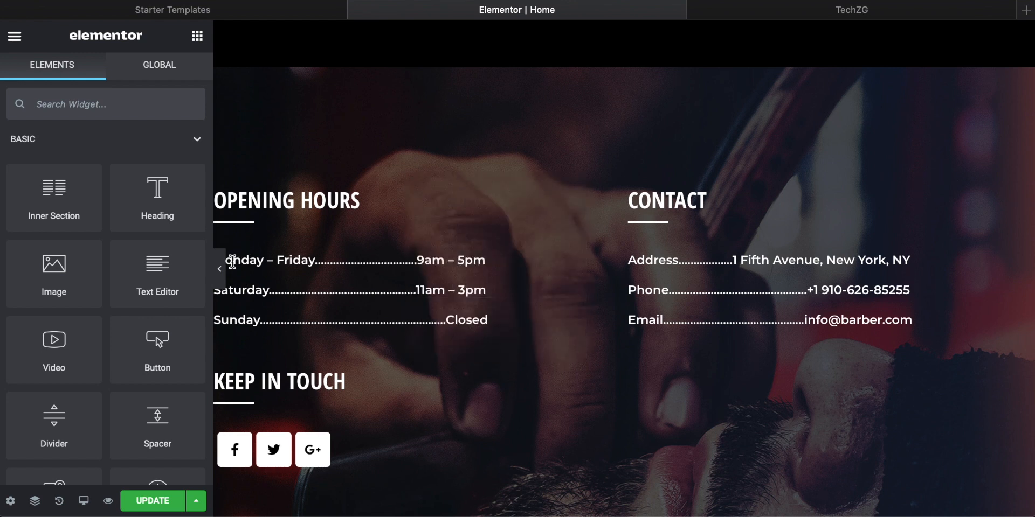
scroll(563, 275, "down", 2)
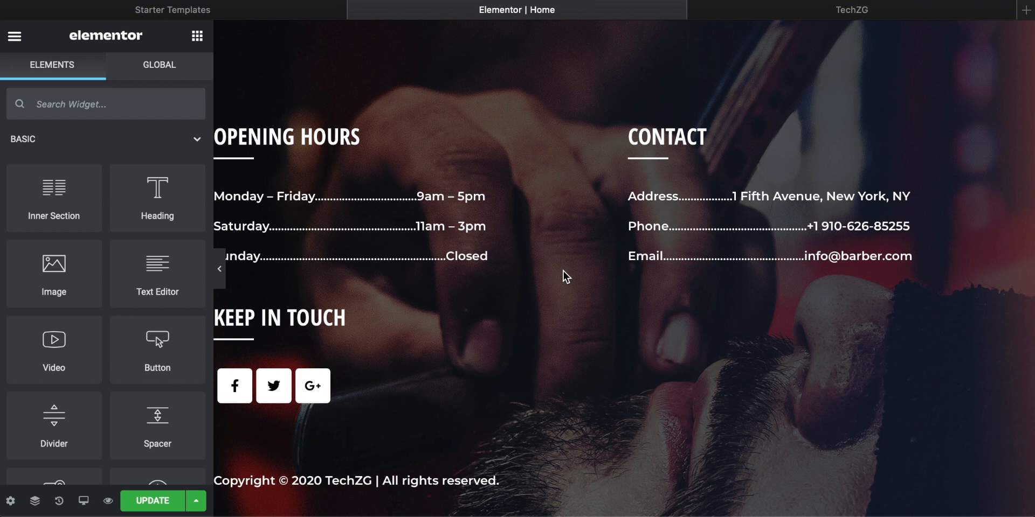
scroll(574, 251, "up", 1)
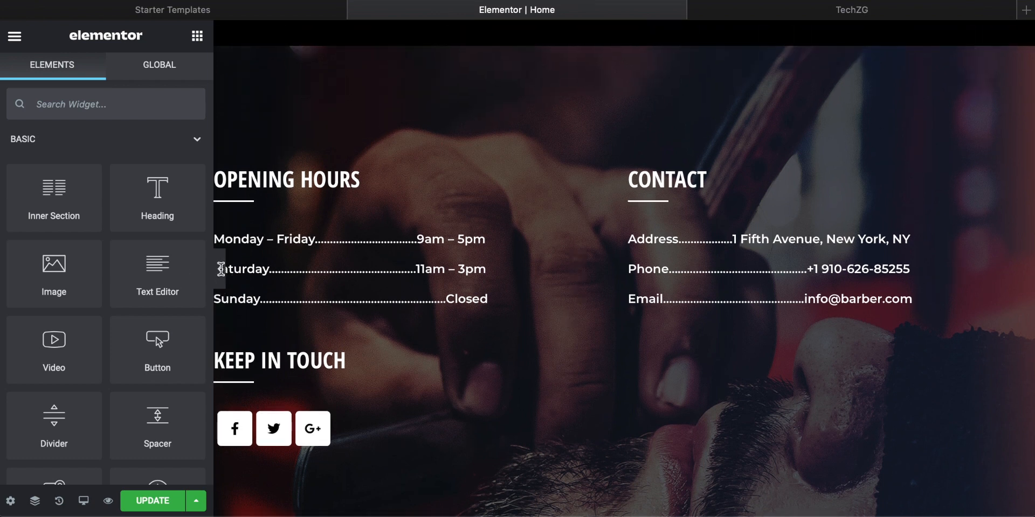
Step: Hide the editor's widget panel and review the full-width Home page from the hero to the footer
left_click(219, 269)
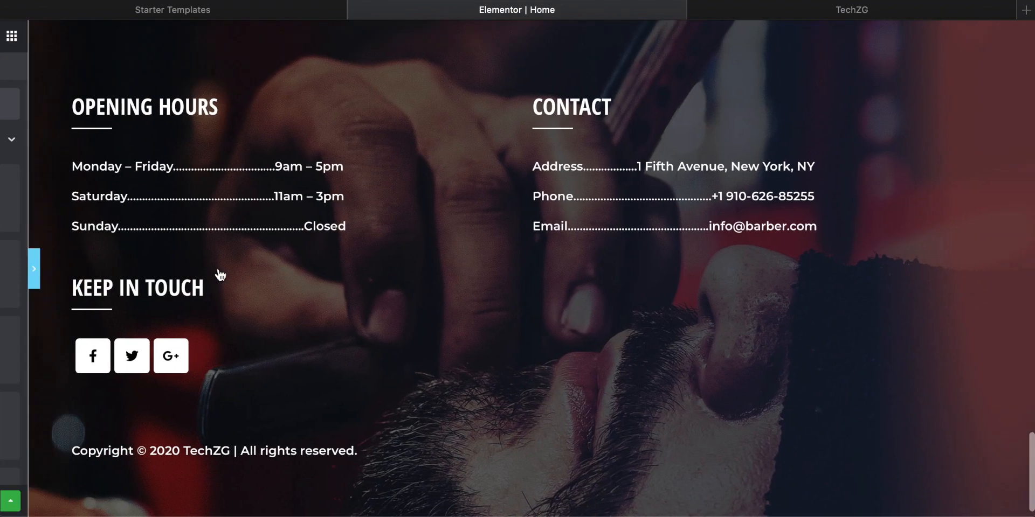
scroll(481, 362, "up", 15)
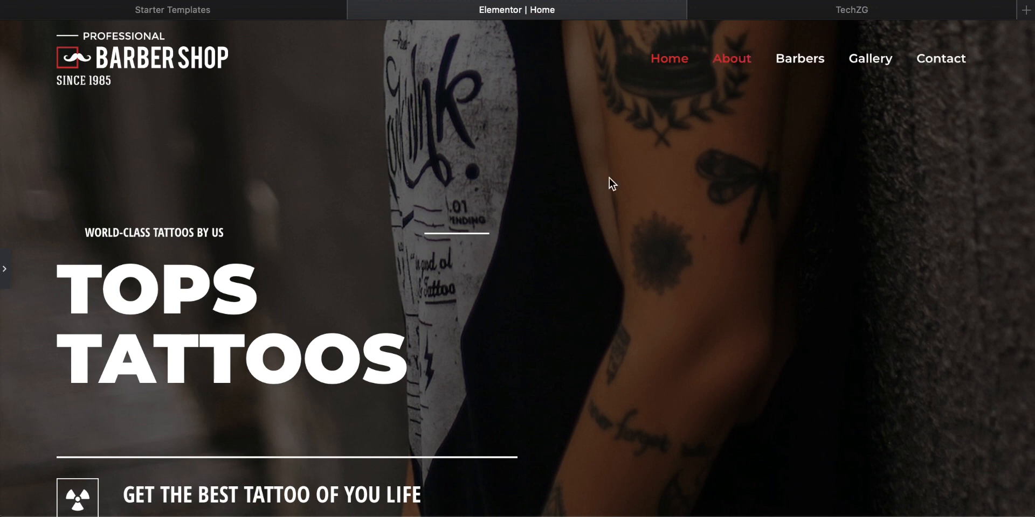
scroll(591, 199, "down", 12)
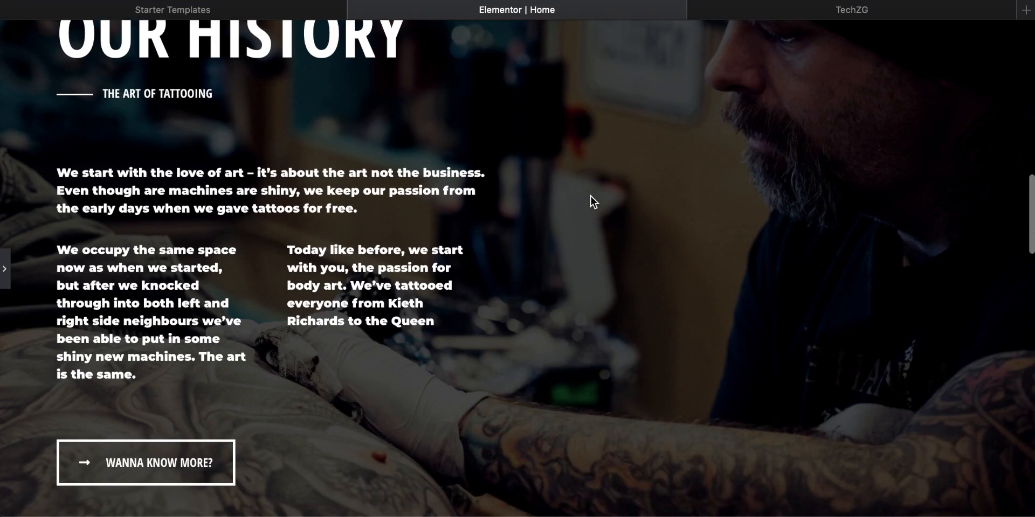
scroll(591, 196, "down", 20)
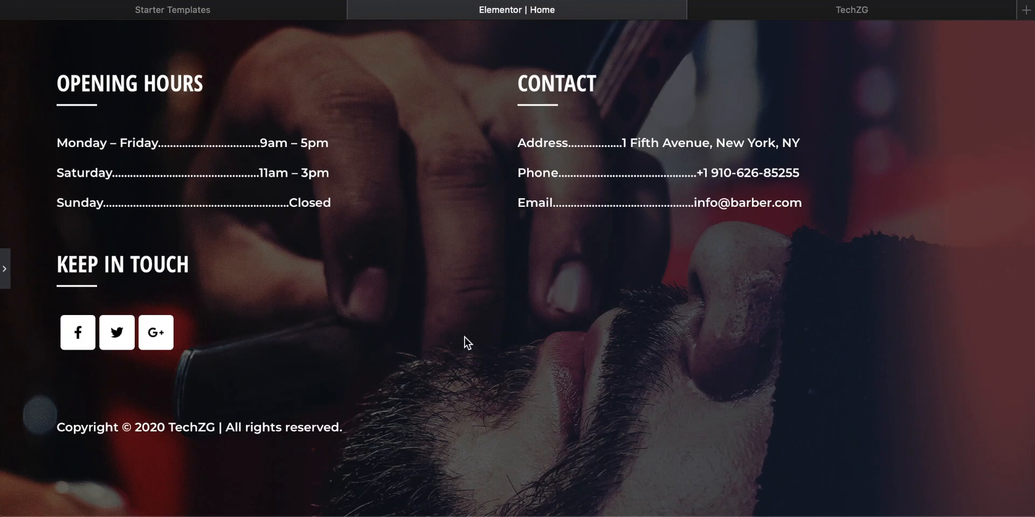
key("Home")
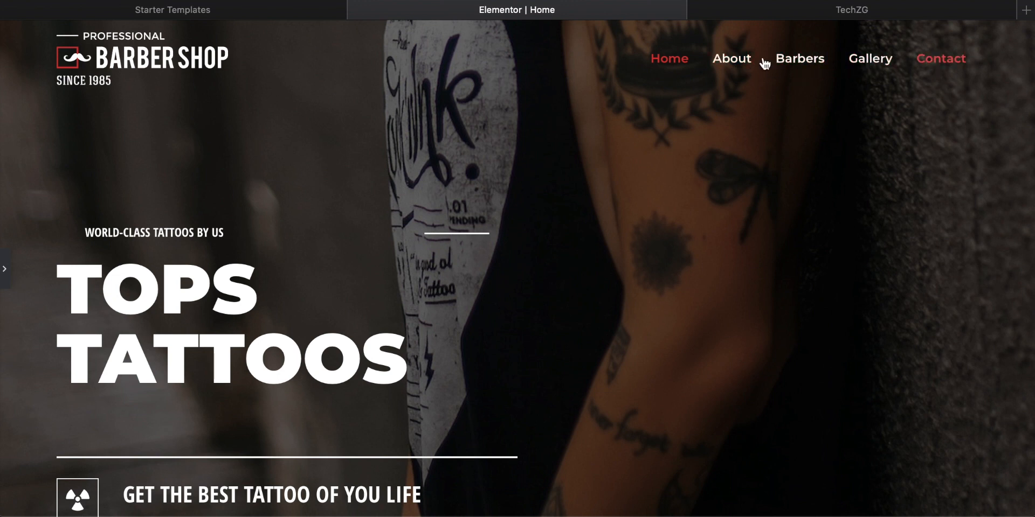
Step: Switch to the WordPress dashboard and open the list of Header Footer & Blocks templates
left_click(218, 12)
left_click(189, 128)
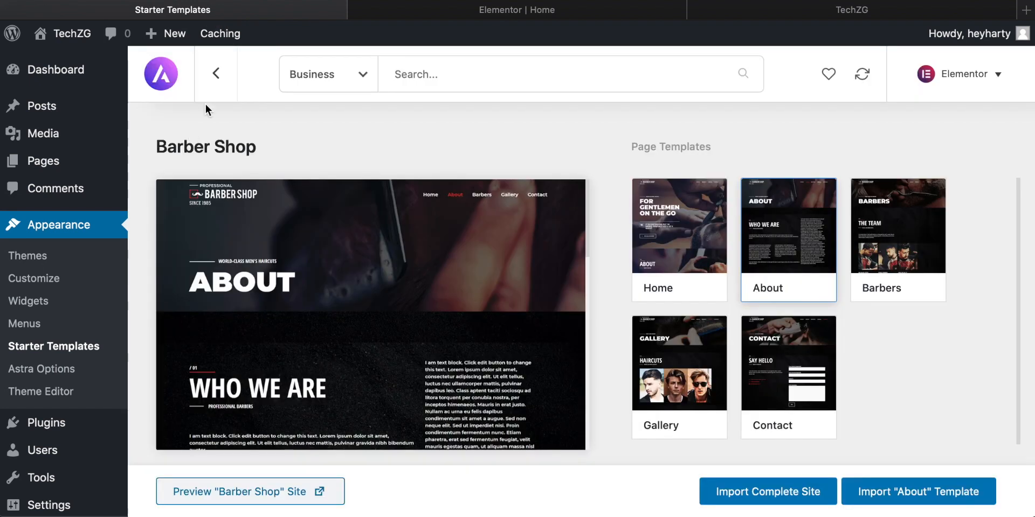
mouse_move(85, 111)
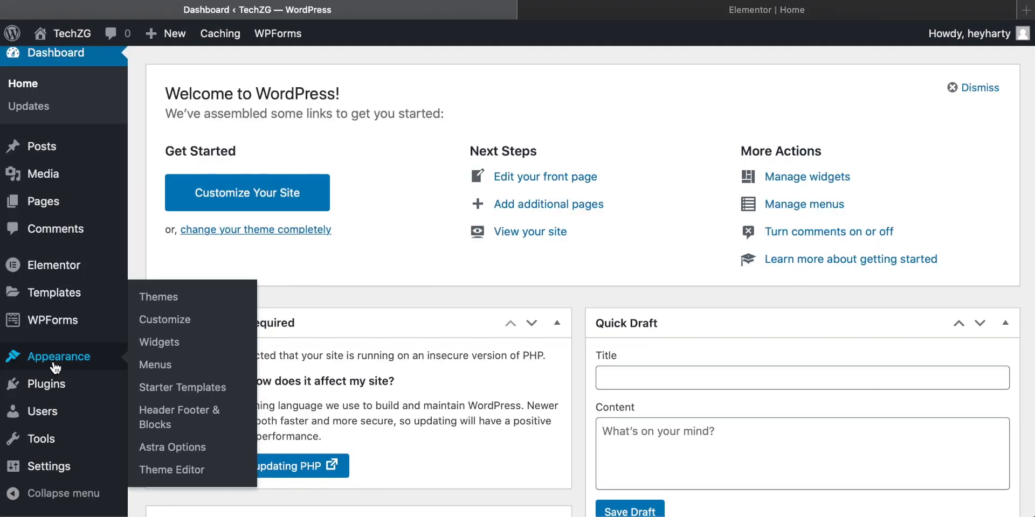
left_click(165, 411)
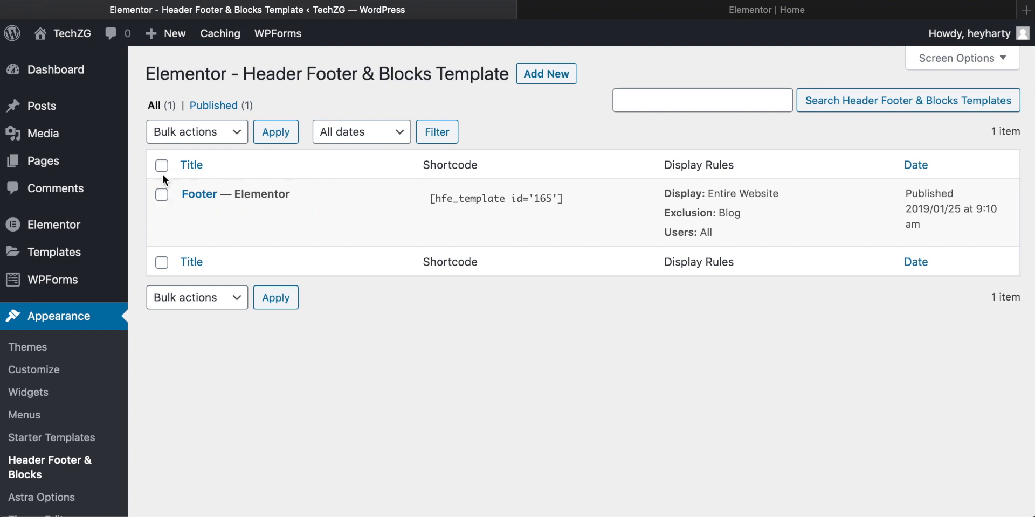
Step: Move the Footer template to the trash with the bulk action
left_click(162, 196)
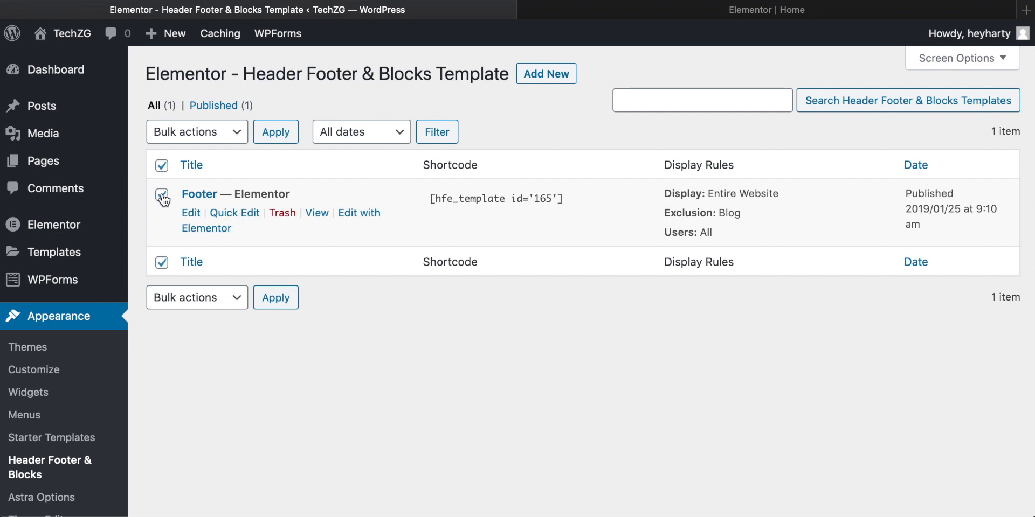
left_click(232, 132)
left_click(199, 162)
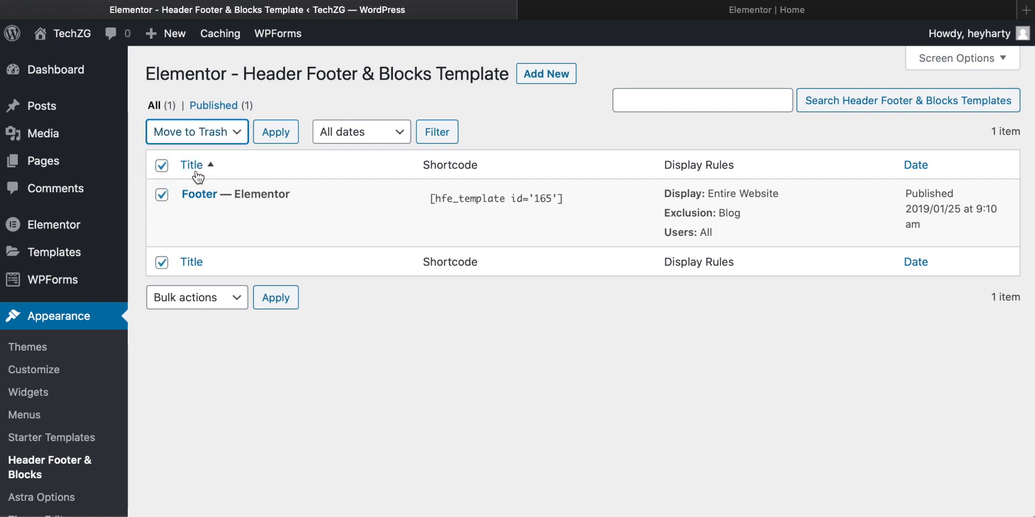
left_click(277, 138)
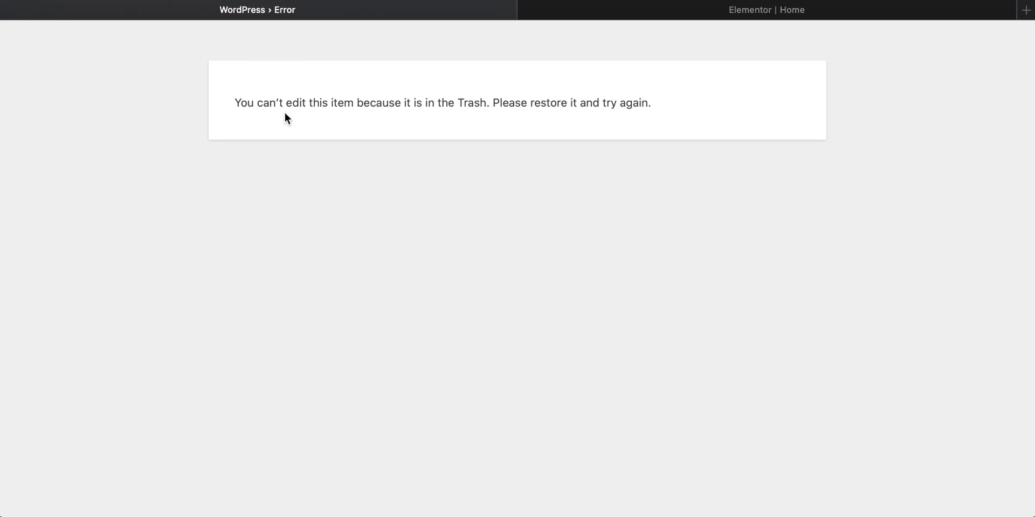
left_click_drag(406, 103, 526, 102)
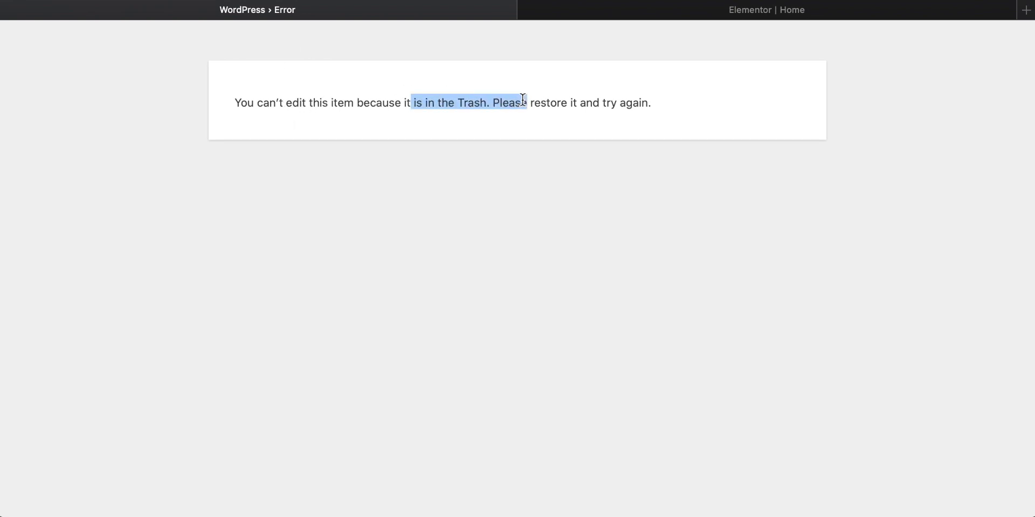
left_click(492, 101)
Step: Return to the Home page in Elementor, hide the widget panel and inspect the copyright area below the artists
left_click(787, 11)
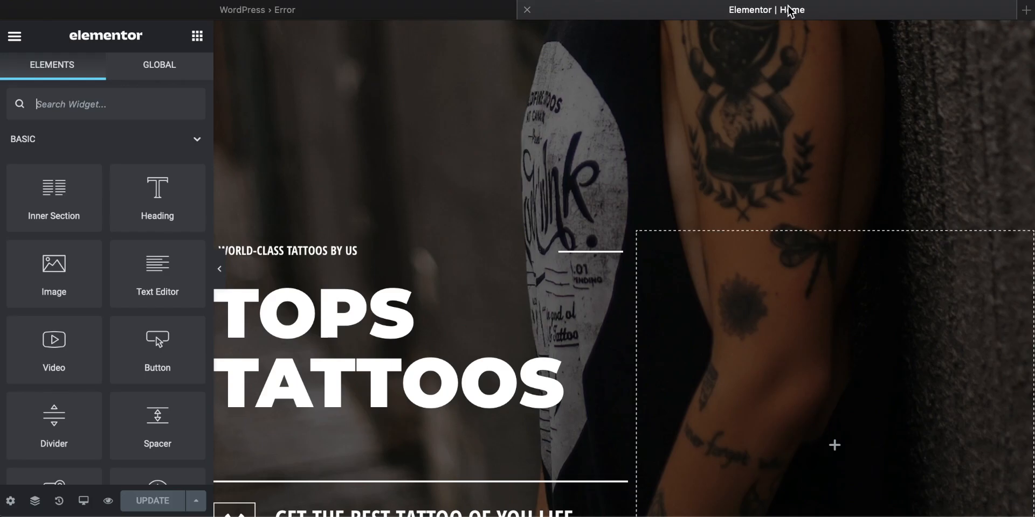
left_click(221, 279)
scroll(587, 213, "down", 20)
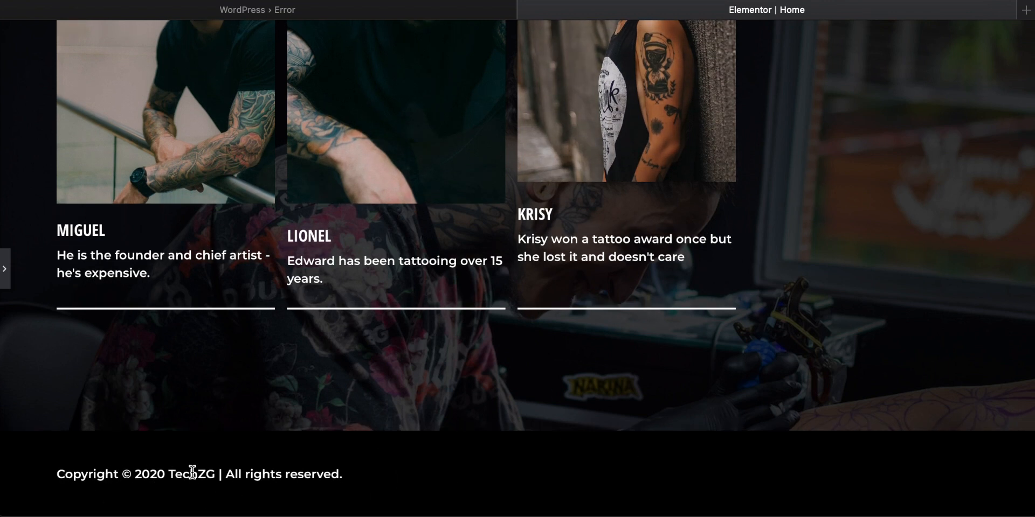
left_click_drag(215, 473, 179, 472)
scroll(303, 463, "up", 3)
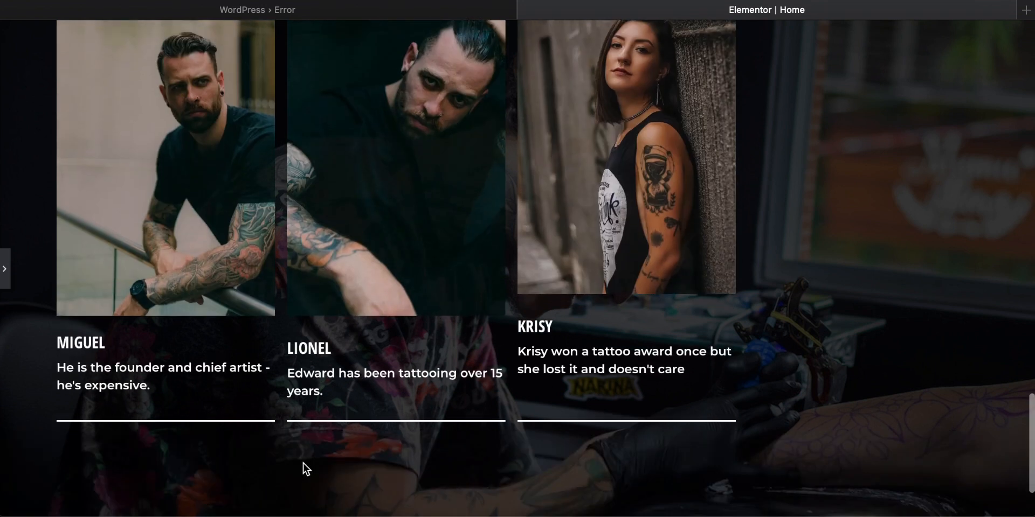
scroll(532, 416, "down", 3)
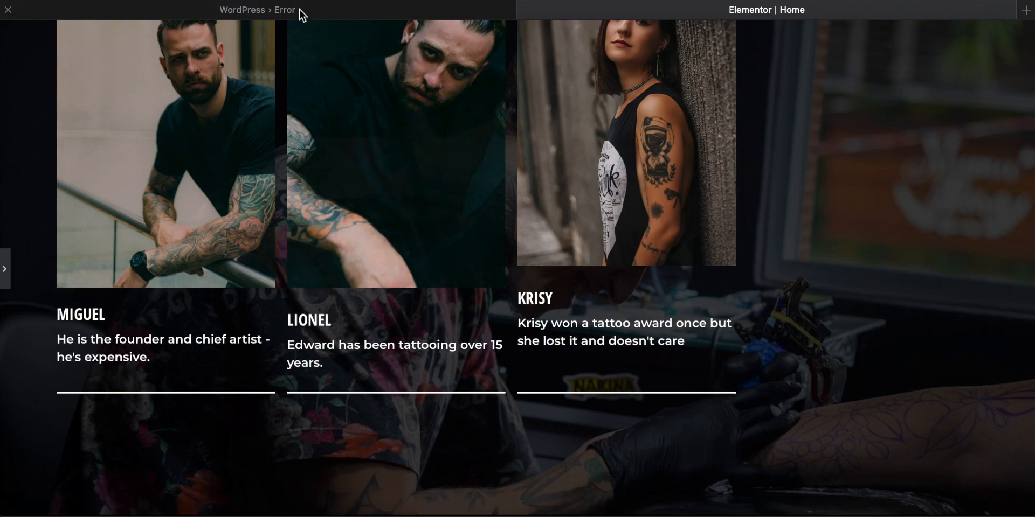
Step: Review the Home page's hero section and the order of the links in its header navigation
left_click(300, 11)
left_click(752, 16)
left_click(353, 16)
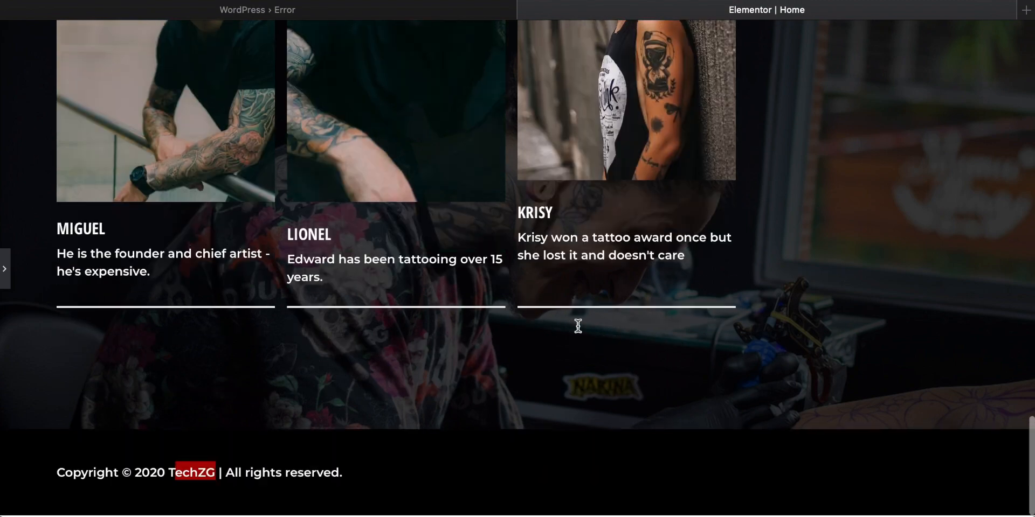
scroll(575, 326, "up", 5)
scroll(578, 327, "up", 15)
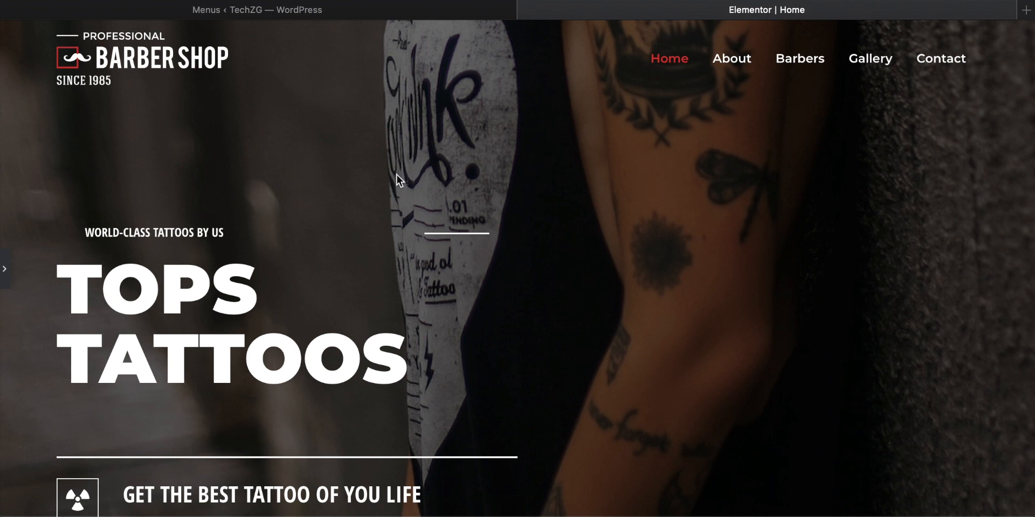
scroll(374, 183, "down", 2)
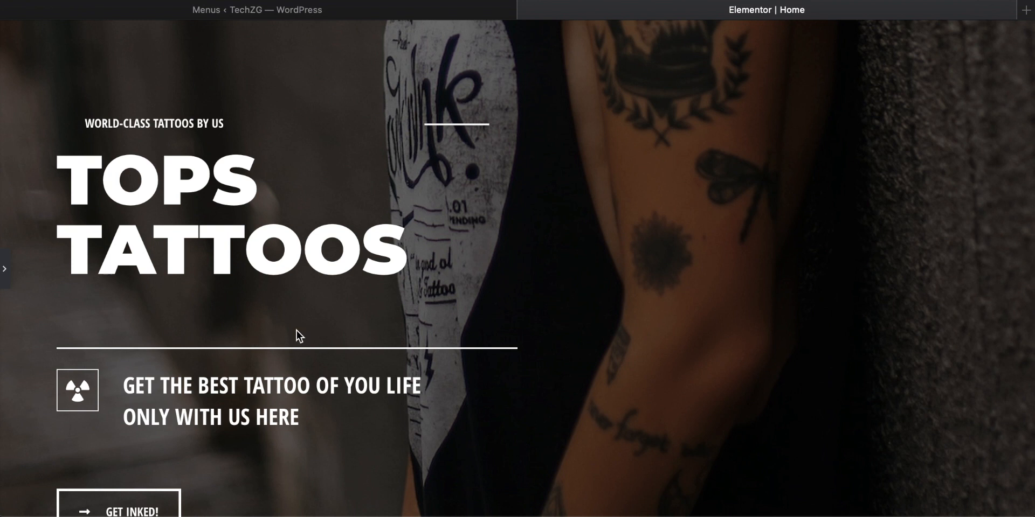
scroll(430, 324, "up", 2)
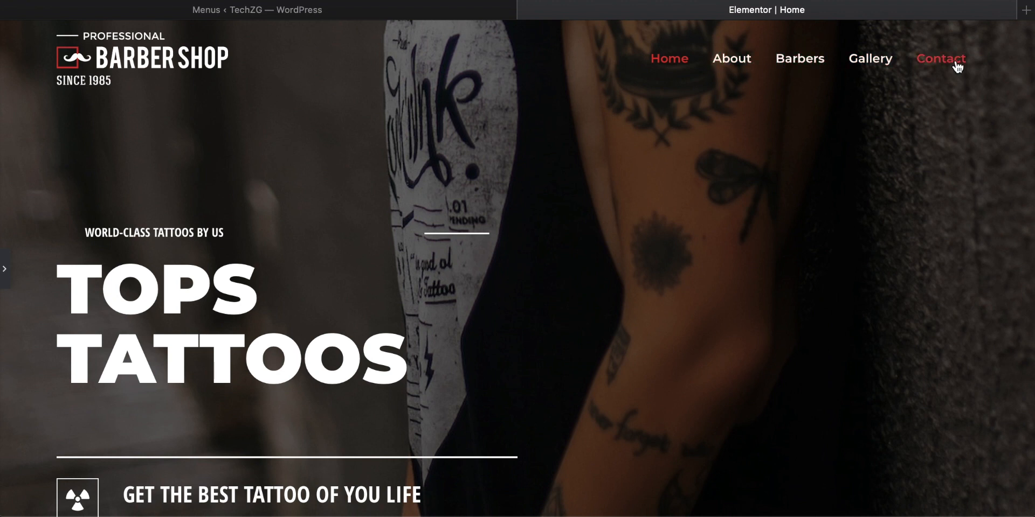
Step: Examine the primary menu's structure and display settings on the WordPress Menus page
left_click(310, 12)
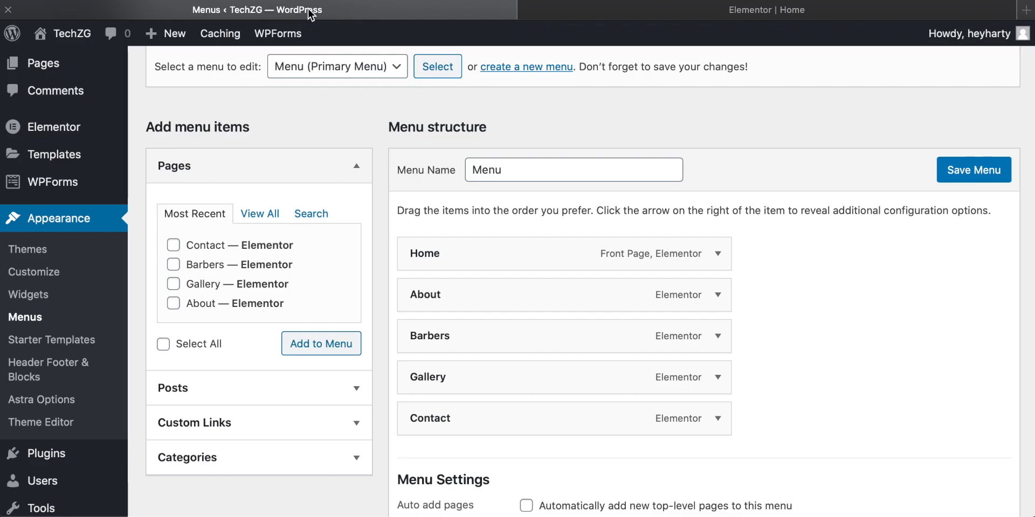
scroll(84, 211, "up", 2)
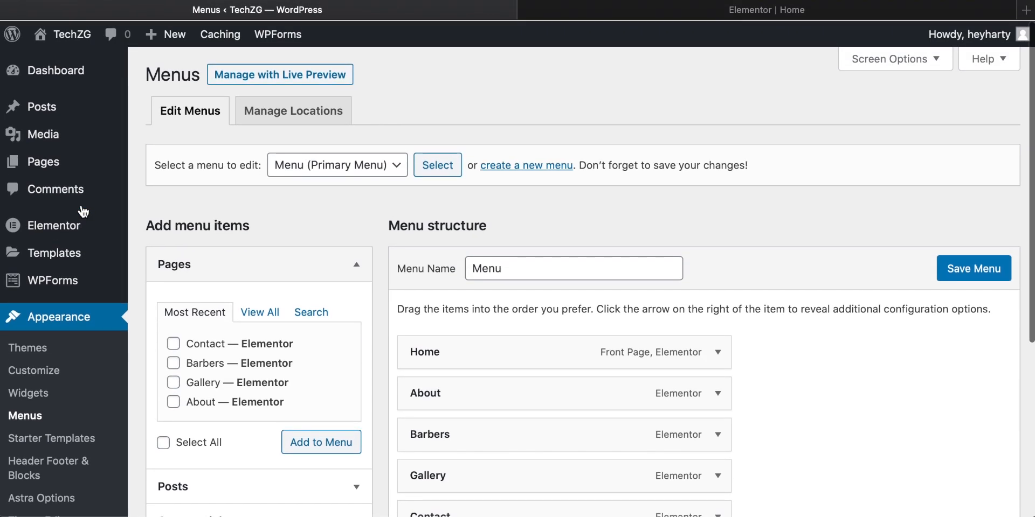
mouse_move(66, 134)
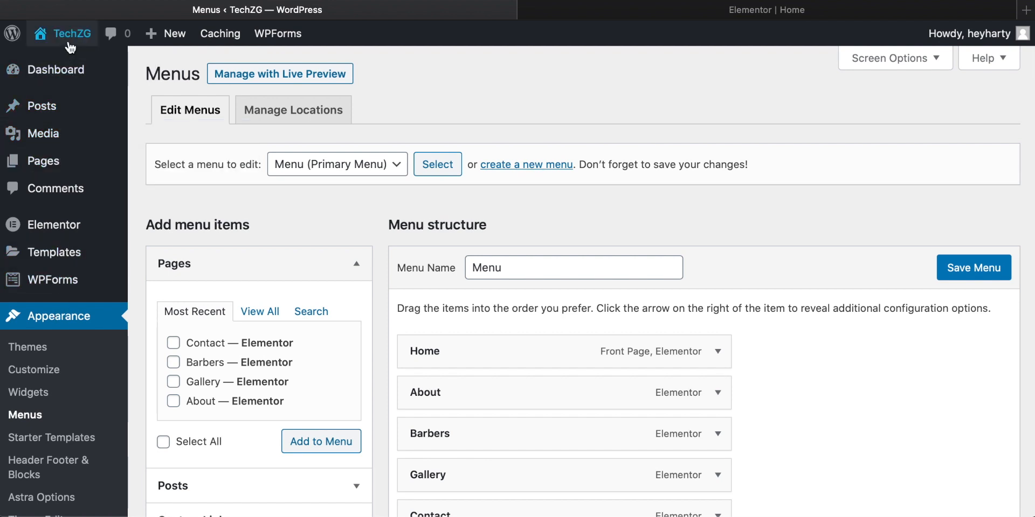
mouse_move(68, 35)
scroll(54, 223, "down", 2)
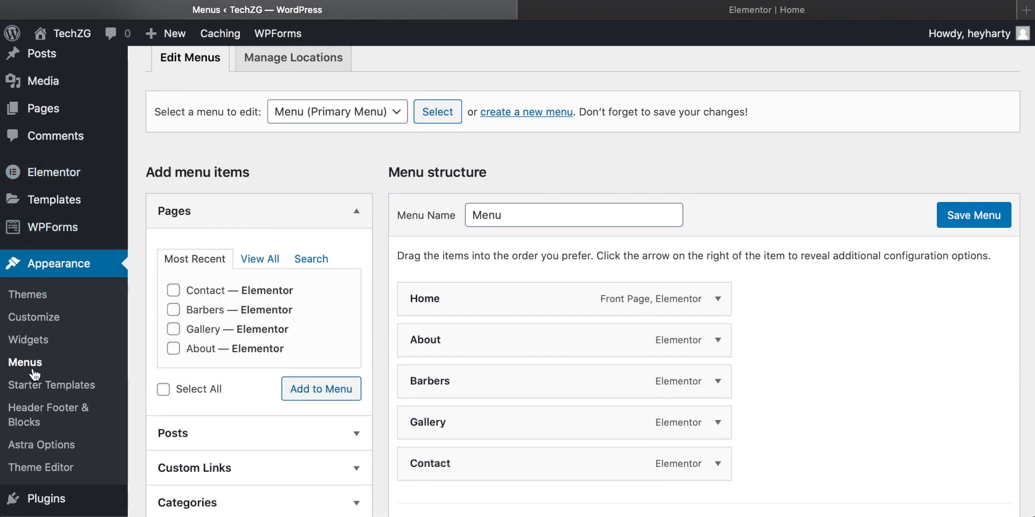
scroll(35, 366, "down", 1)
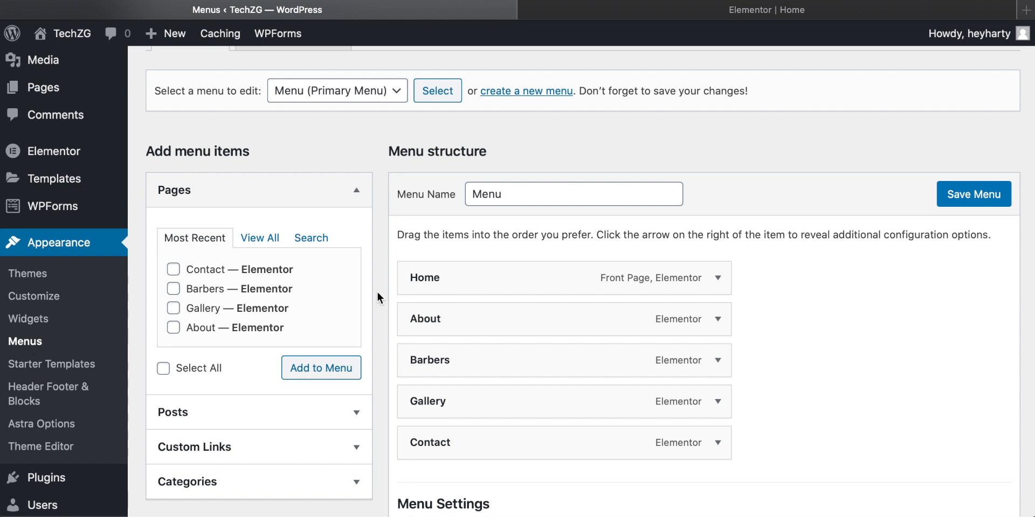
scroll(377, 295, "up", 3)
scroll(377, 296, "down", 6)
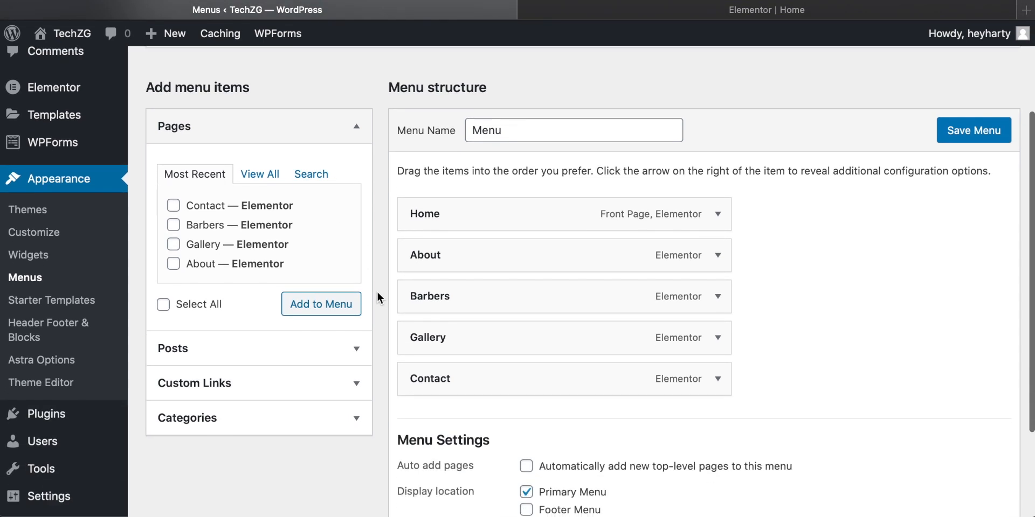
scroll(377, 295, "up", 1)
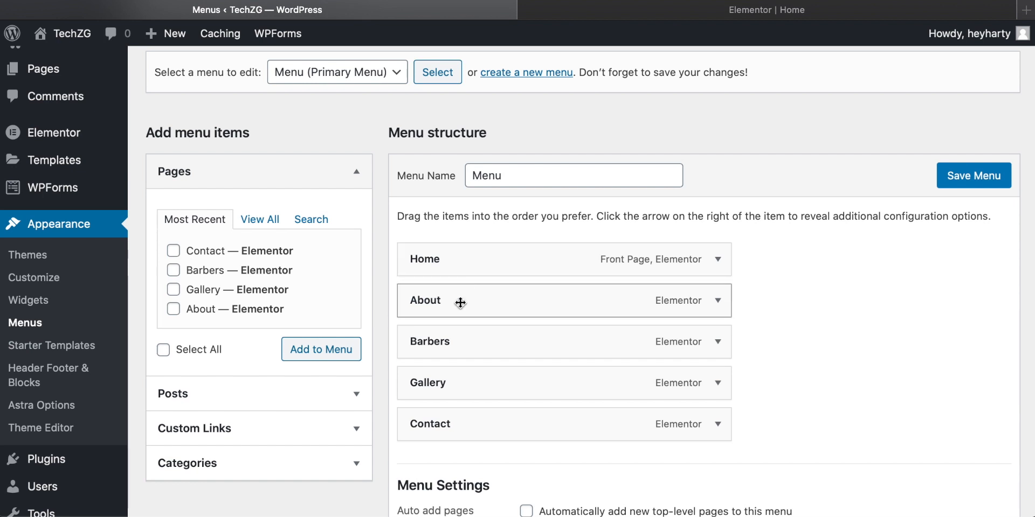
Step: Compare the header navigation on the Home page and move the Contact item directly below Home in the primary menu
left_click(794, 4)
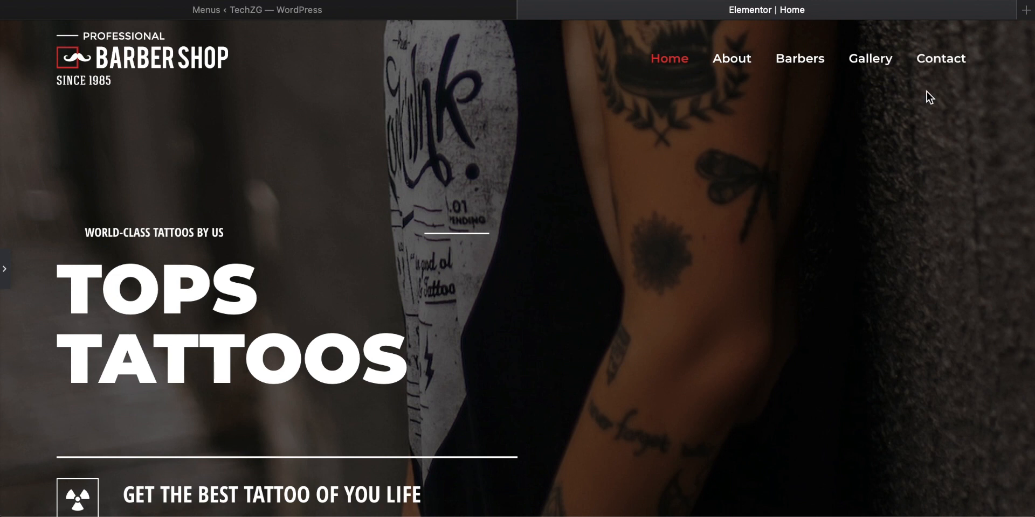
left_click(302, 11)
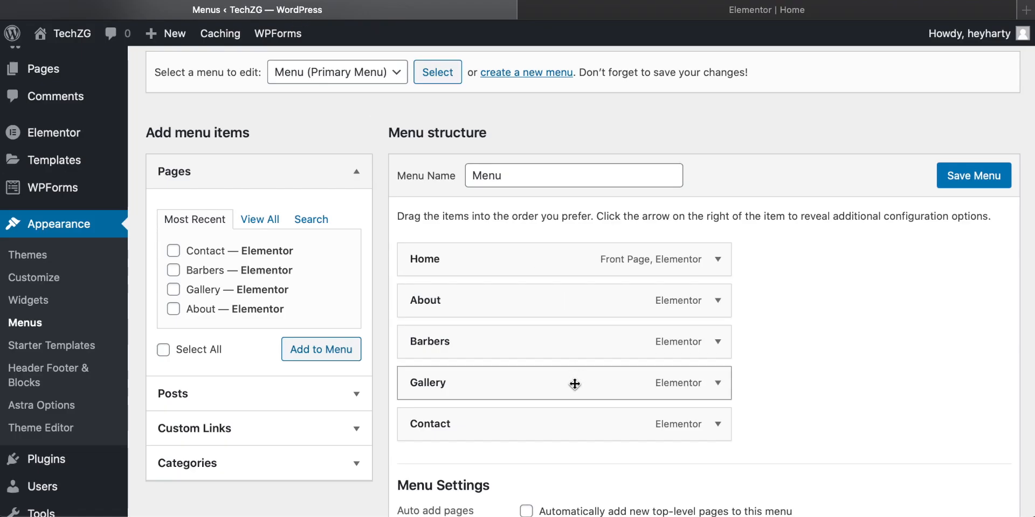
left_click_drag(538, 420, 495, 305)
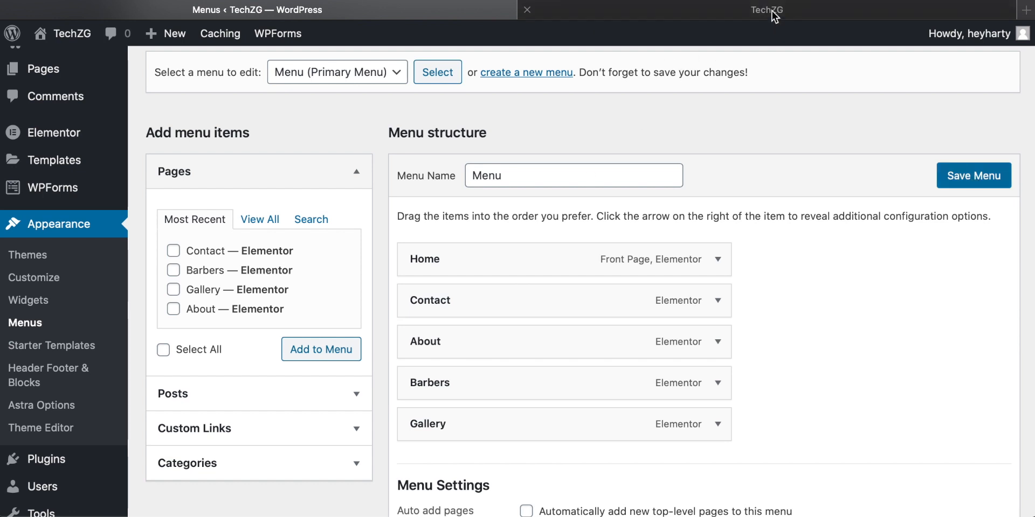
Step: Reload the Home page to check the header links, and move the About item directly below Home in the primary menu
left_click(772, 11)
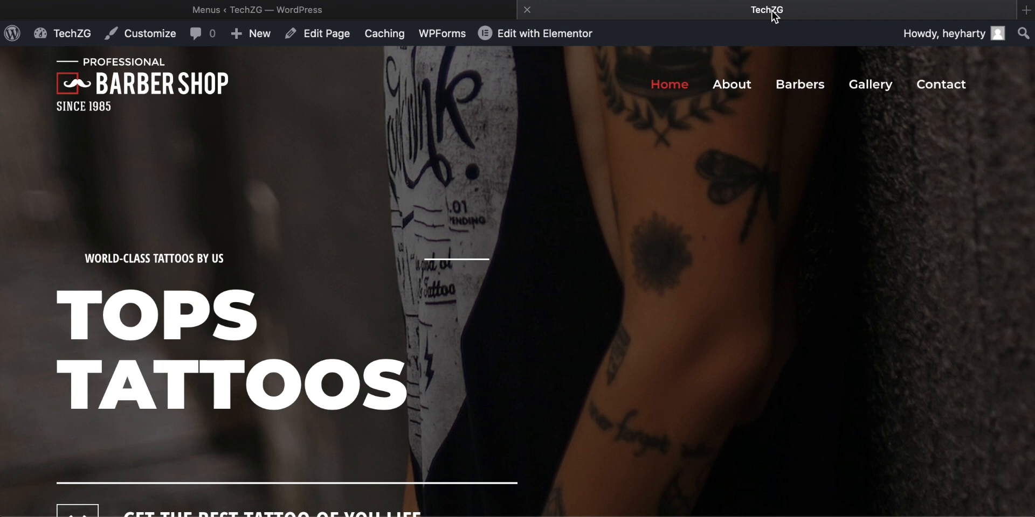
key("super+r")
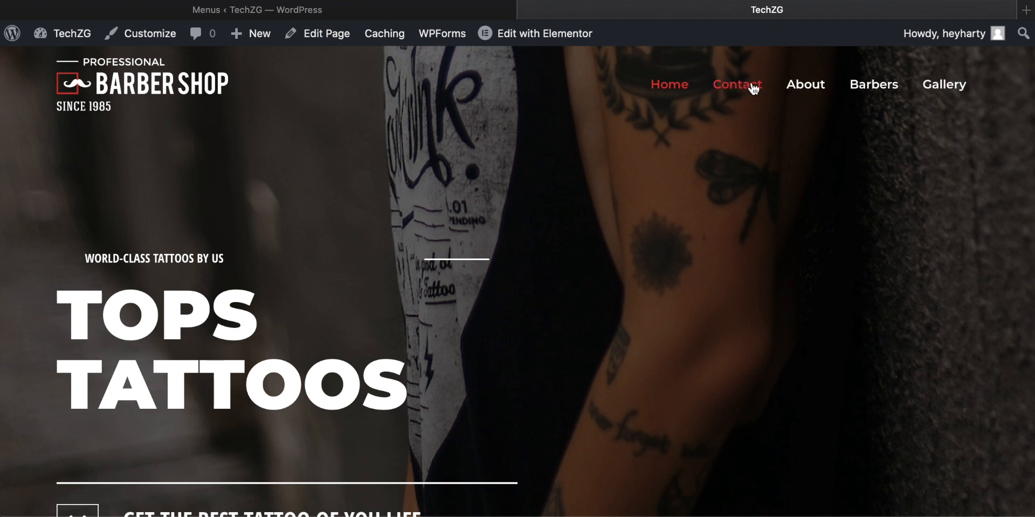
left_click(231, 9)
scroll(557, 296, "down", 5)
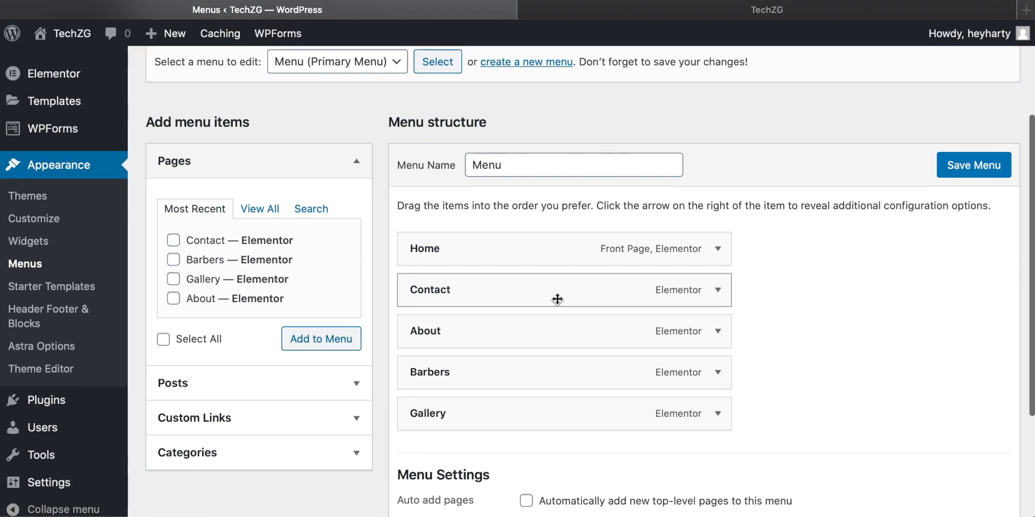
left_click_drag(449, 339, 416, 285)
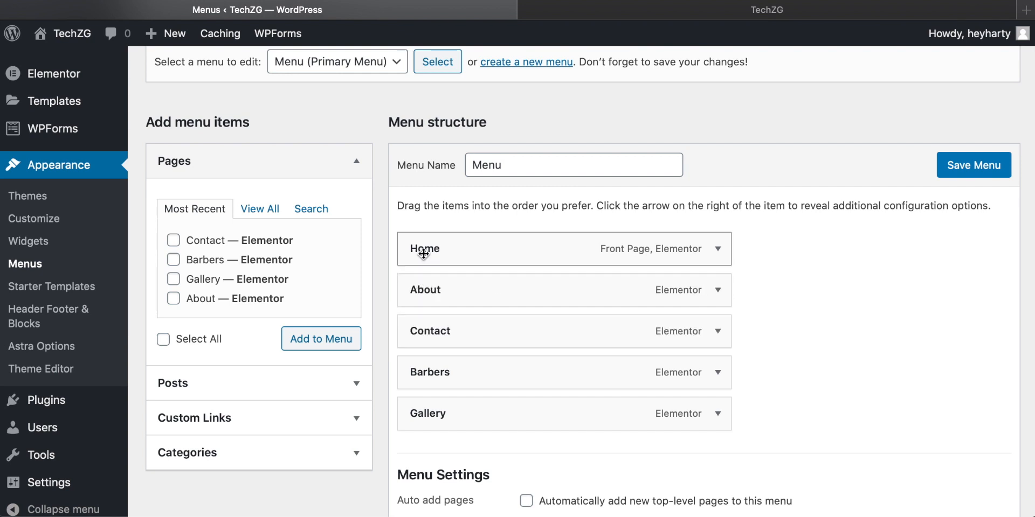
Step: Change the navigation label of the Barbers menu item to Artists
scroll(432, 345, "down", 2)
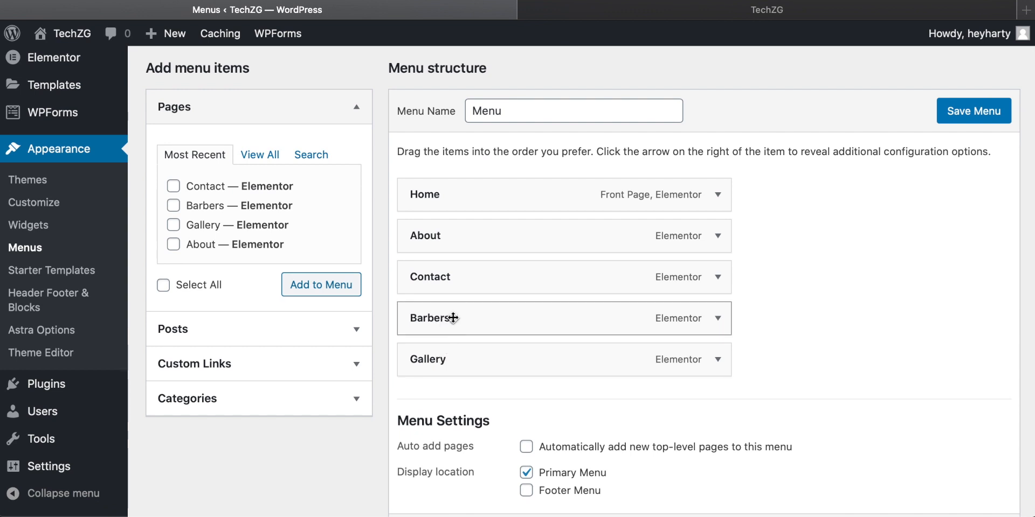
scroll(722, 322, "down", 2)
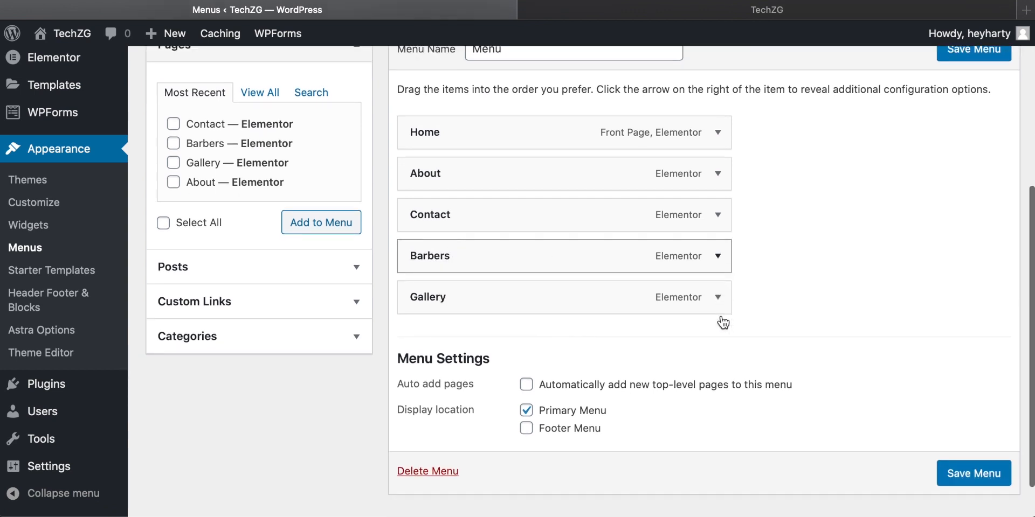
left_click(718, 256)
left_click_drag(472, 288, 370, 286)
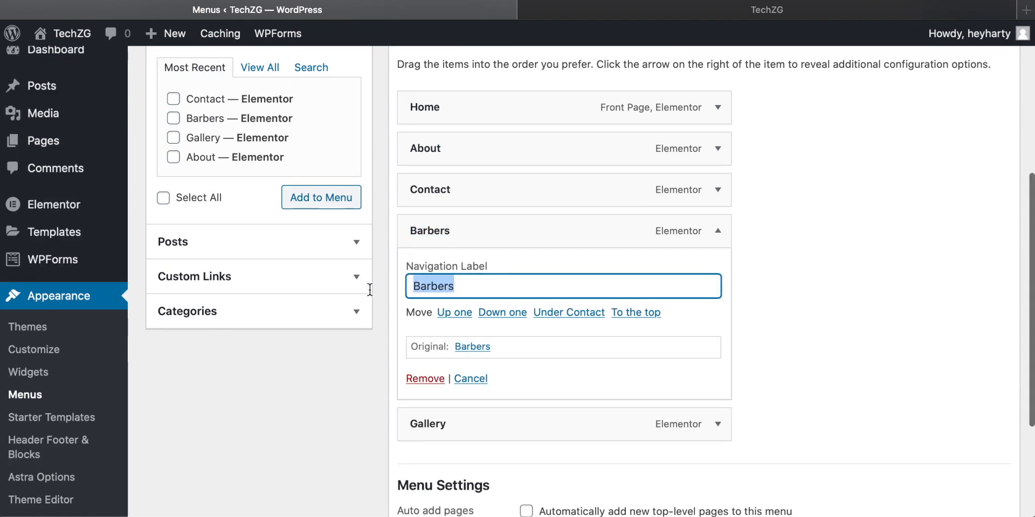
type("A")
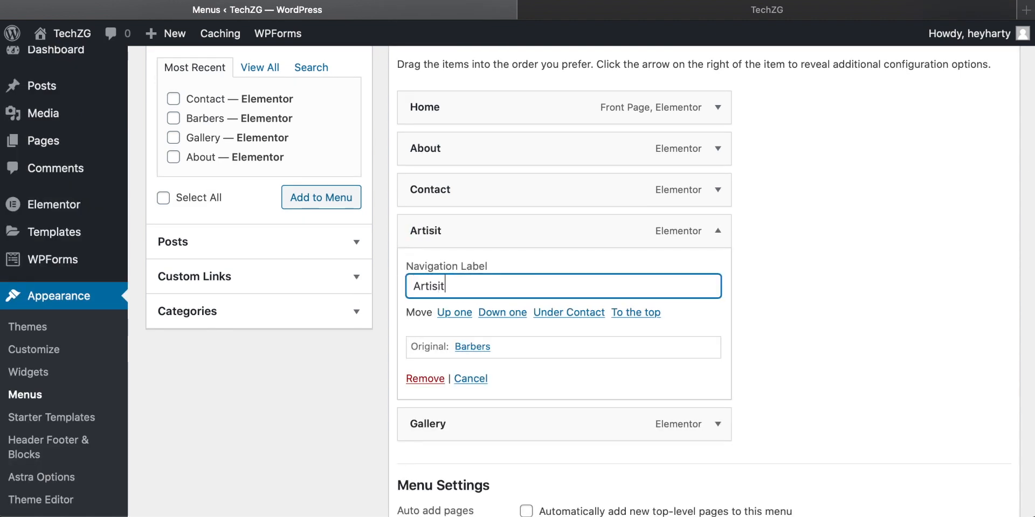
type("rtis")
key("BackSpace")
key("BackSpace")
type("ist")
left_click(469, 379)
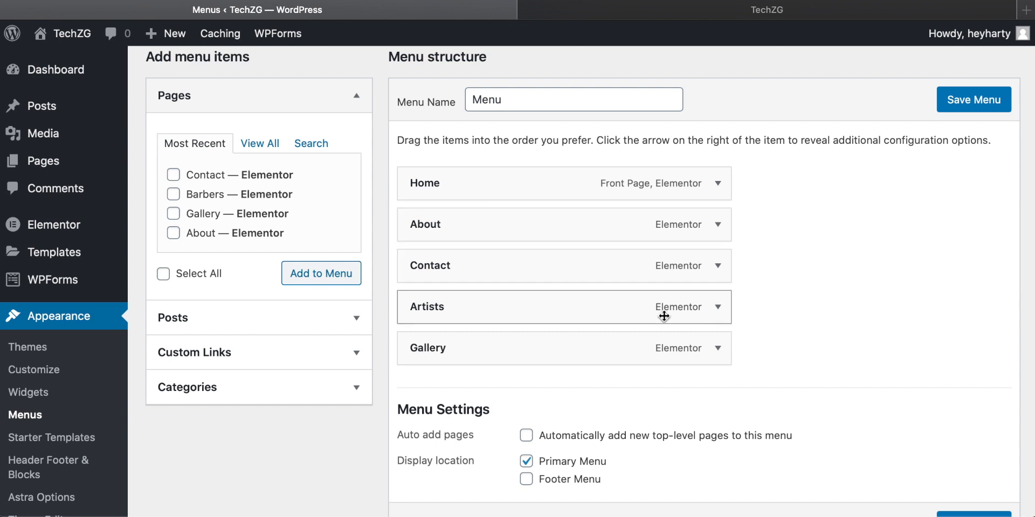
Step: Remove the Gallery item from the primary menu, save the menu and check the header on the Home page
left_click(718, 349)
scroll(720, 350, "down", 3)
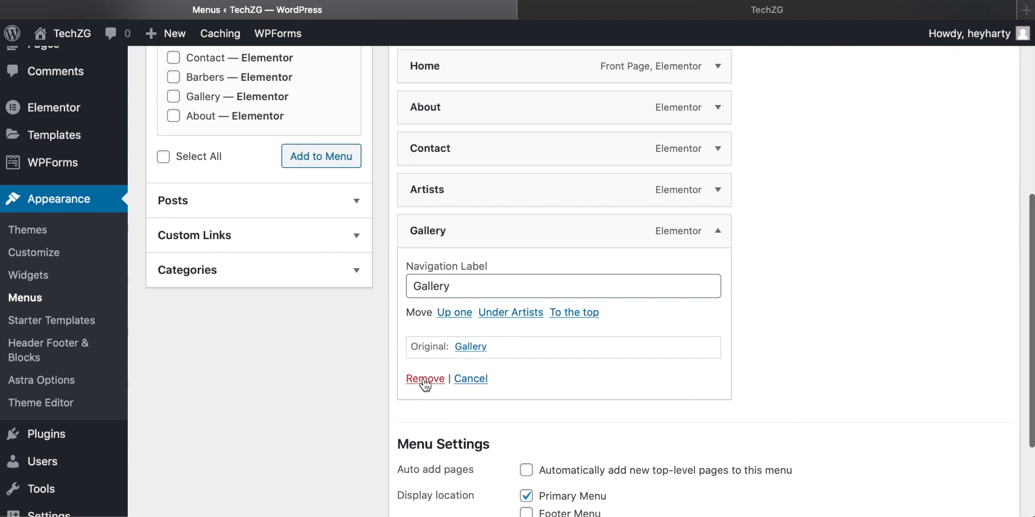
scroll(426, 383, "up", 5)
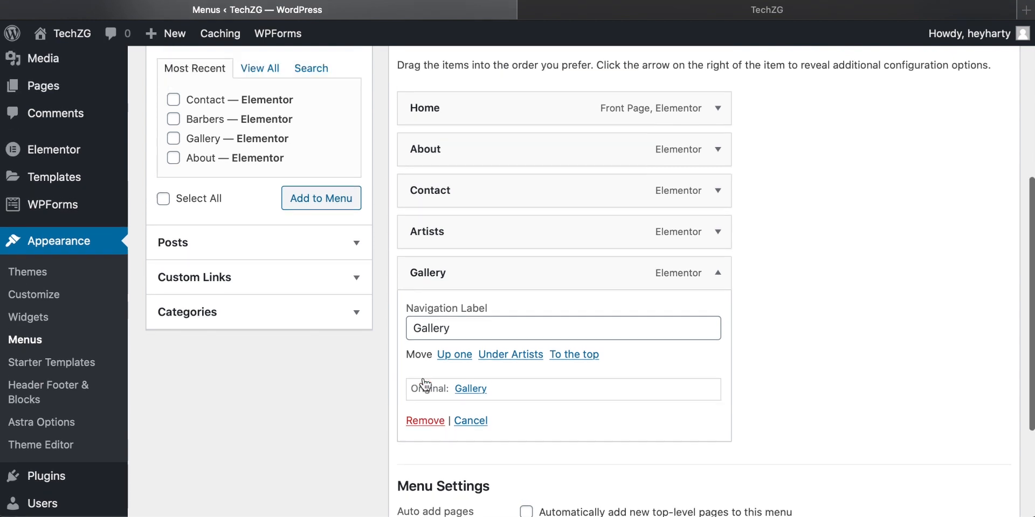
scroll(455, 318, "down", 5)
left_click(426, 406)
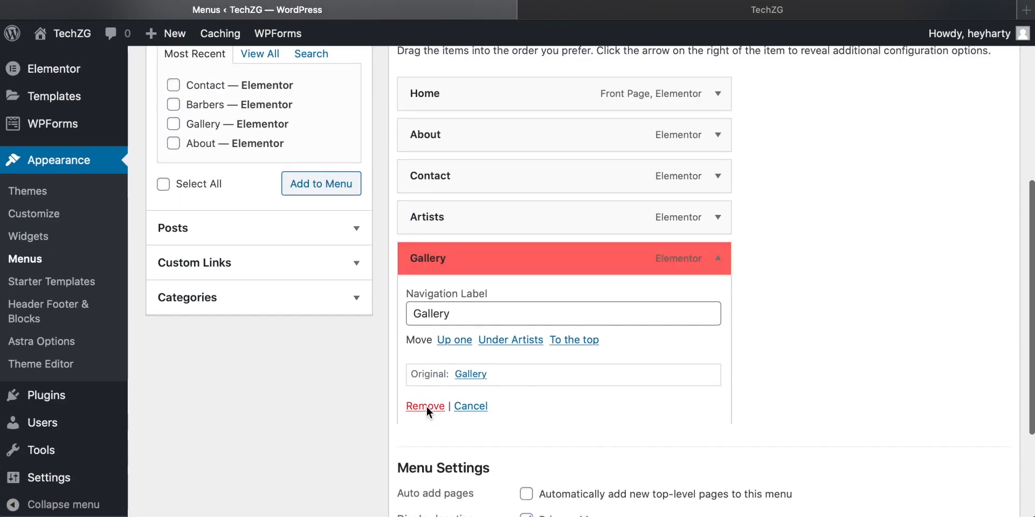
scroll(738, 347, "up", 2)
scroll(736, 341, "up", 3)
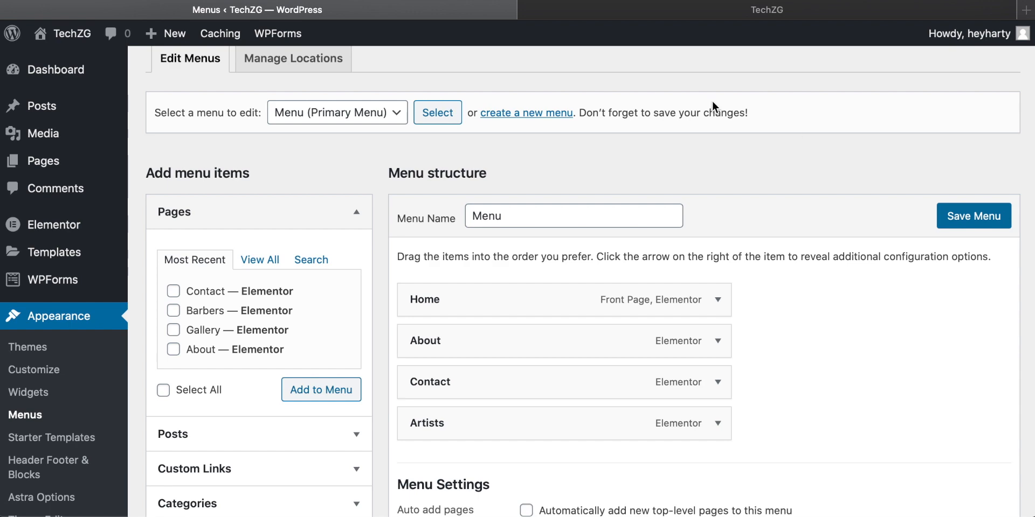
left_click(777, 11)
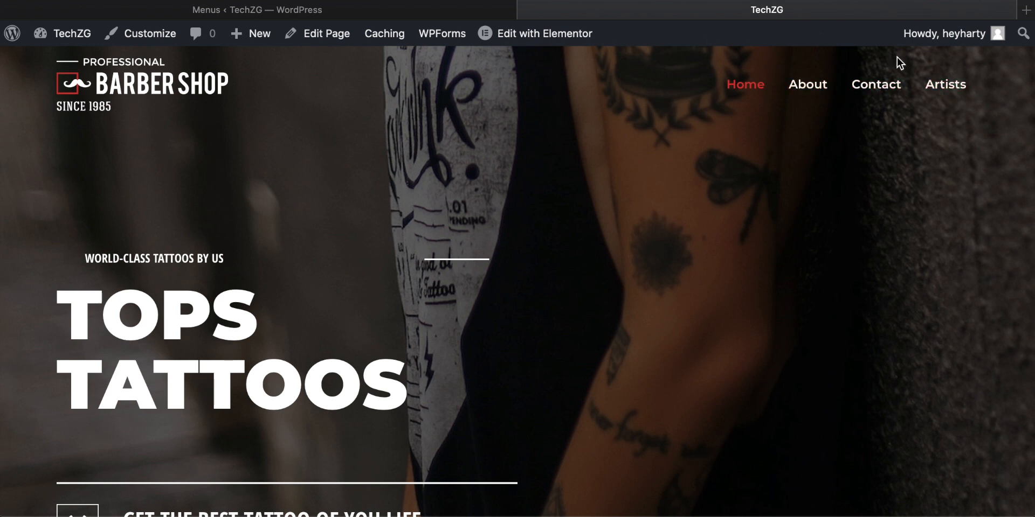
Step: Nest the About item under Home as a sub item, save the menu and check the dropdown on the Home page
left_click(257, 15)
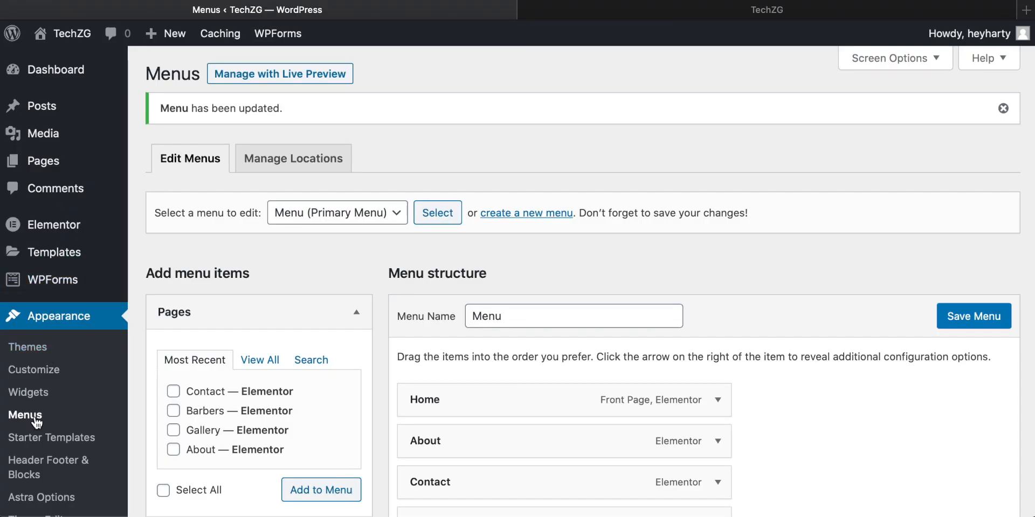
scroll(497, 324, "down", 3)
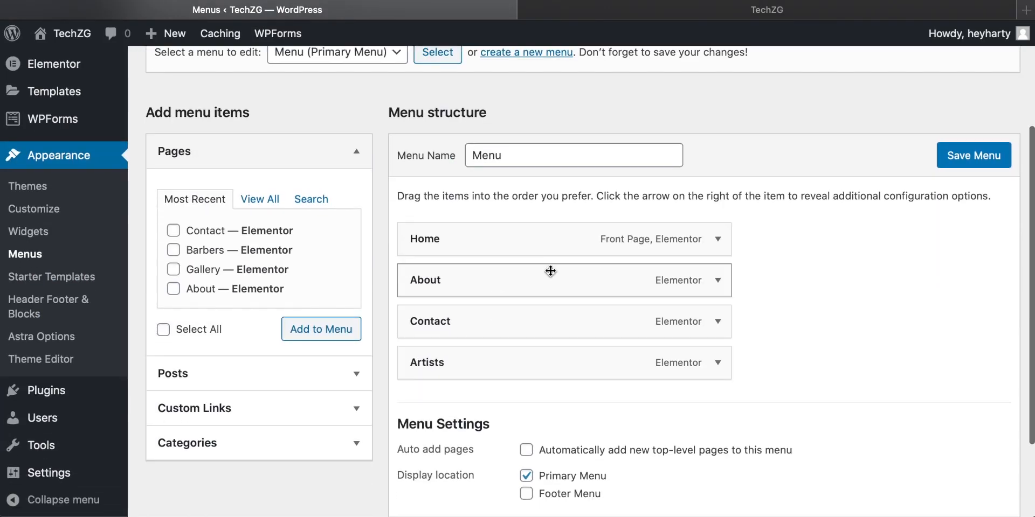
left_click_drag(452, 279, 489, 279)
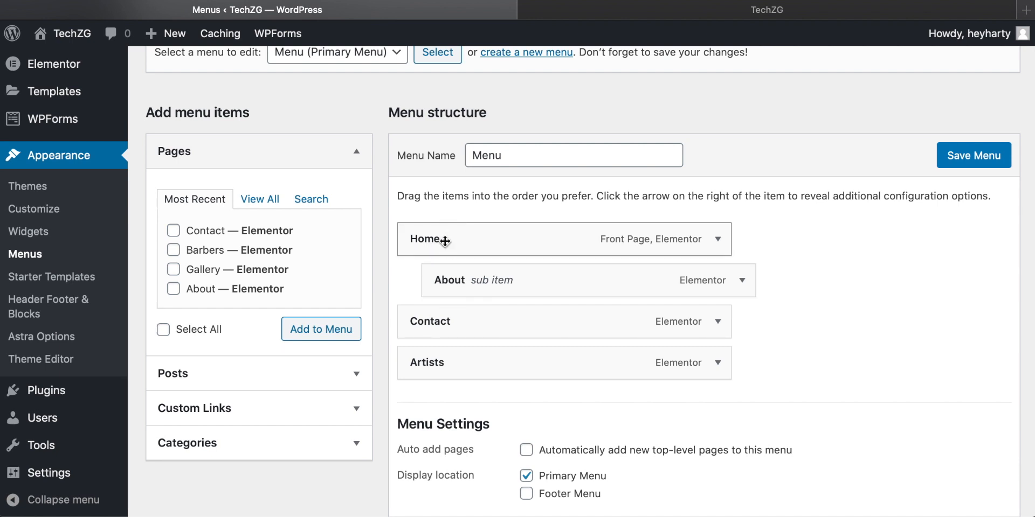
left_click(771, 12)
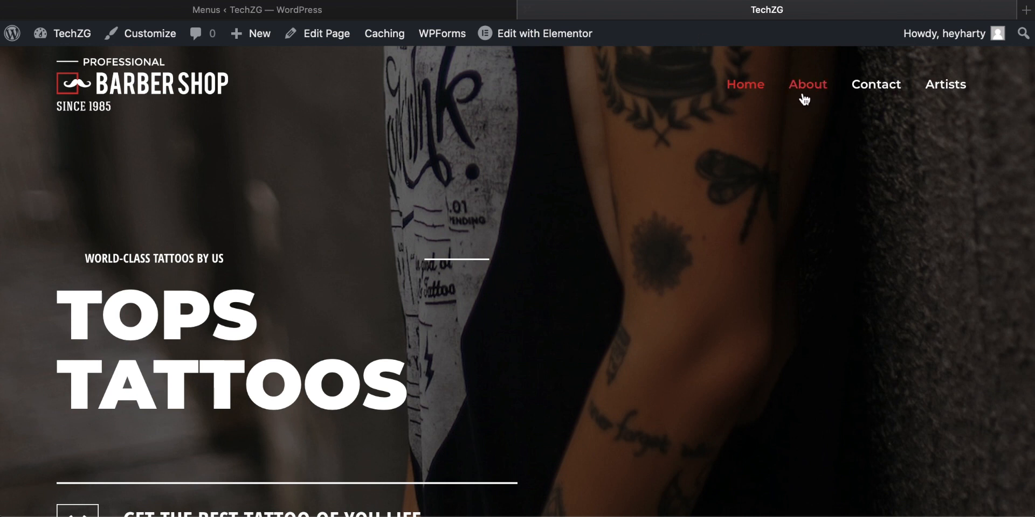
key("super+r")
mouse_move(812, 97)
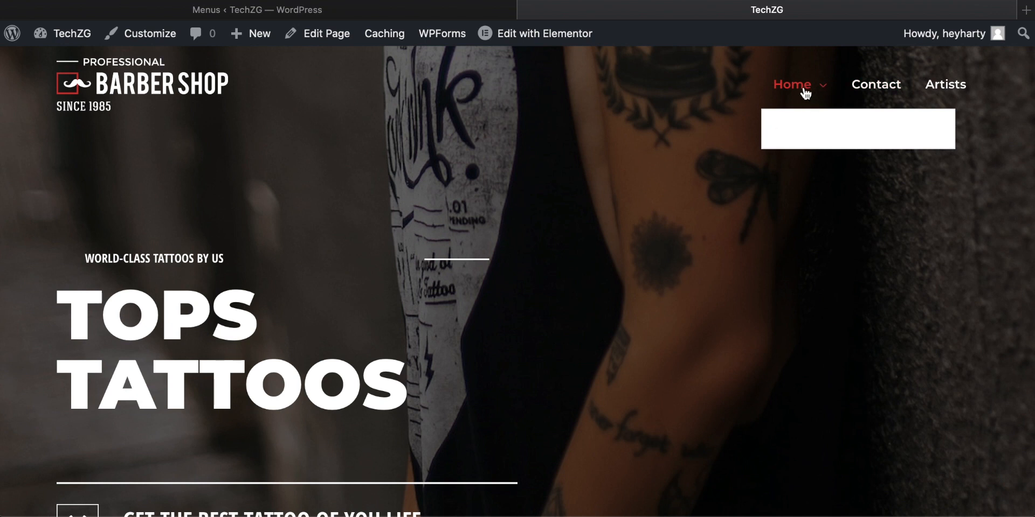
Step: Move the About item back to the top level of the primary menu, save it and check the Home page's header
left_click(322, 11)
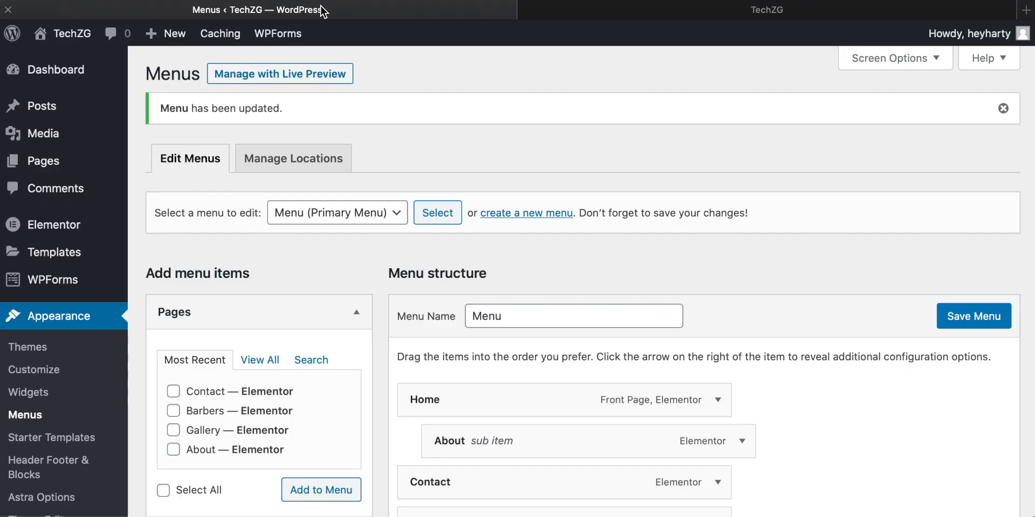
scroll(488, 270, "down", 3)
mouse_move(476, 307)
left_mouse_down()
mouse_move(459, 308)
mouse_move(469, 308)
left_mouse_up()
scroll(596, 299, "down", 1)
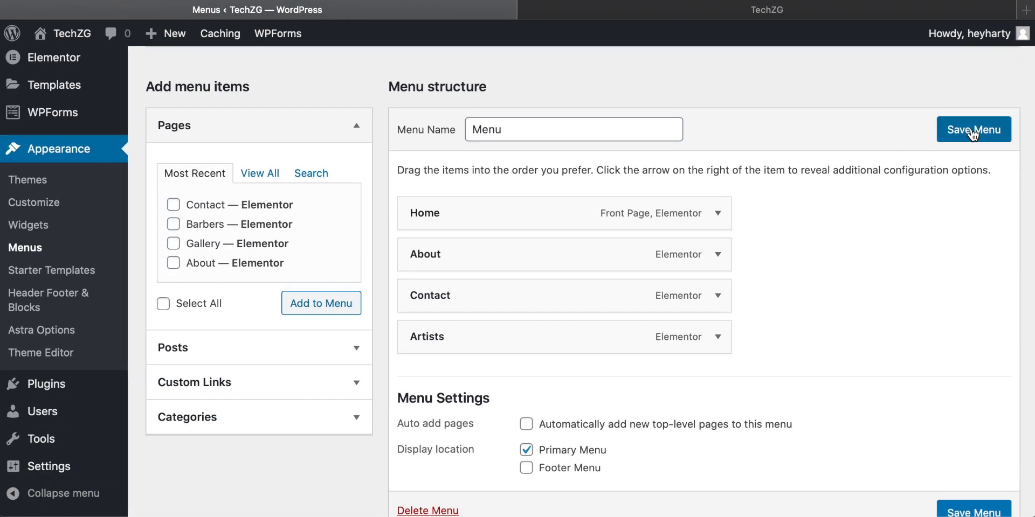
left_click(761, 13)
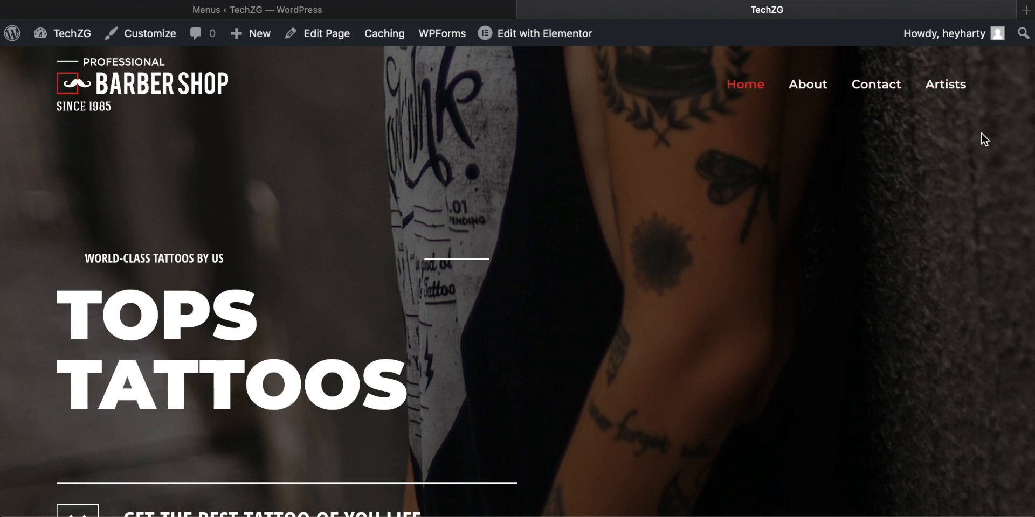
left_click(280, 7)
scroll(681, 286, "down", 3)
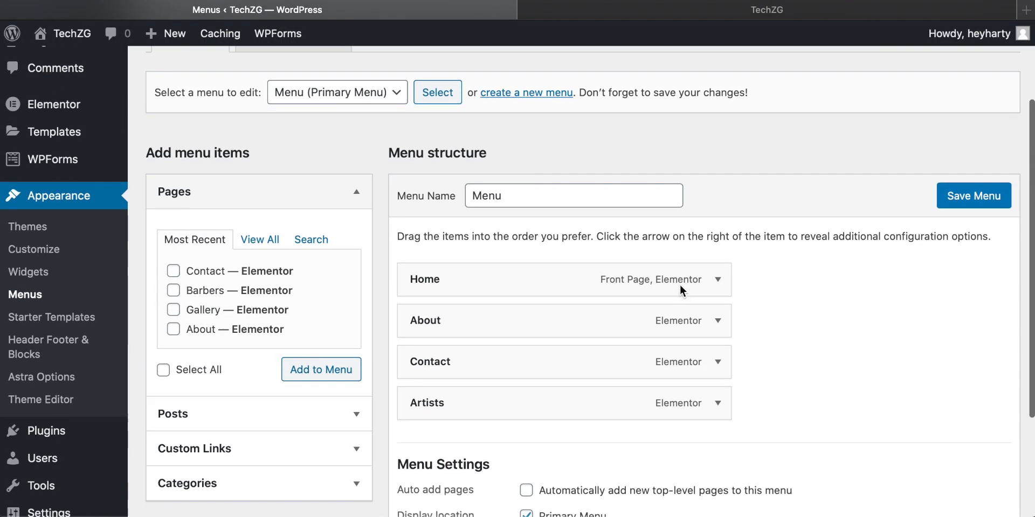
scroll(512, 323, "down", 3)
scroll(471, 321, "up", 3)
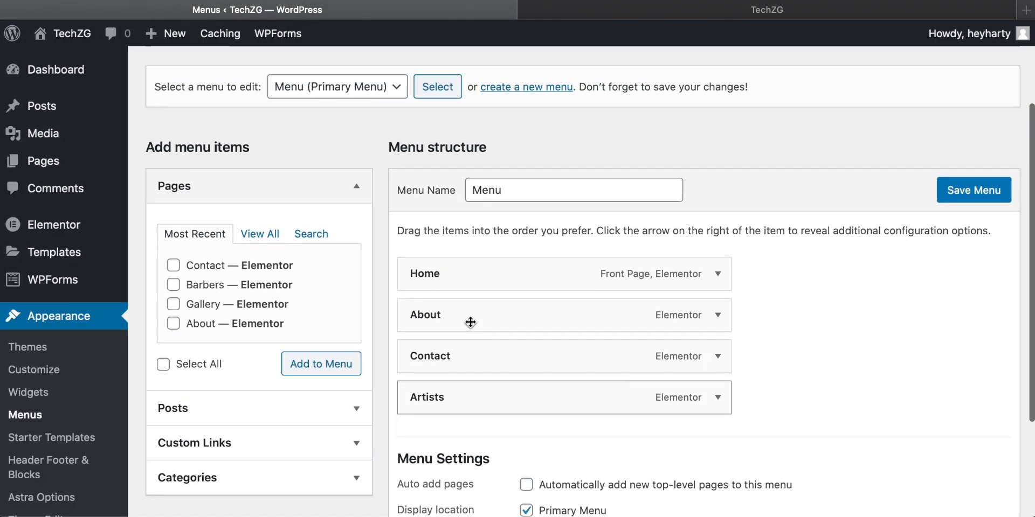
Step: Go to the About page through the site's header navigation and open it for editing in Elementor
left_click(781, 12)
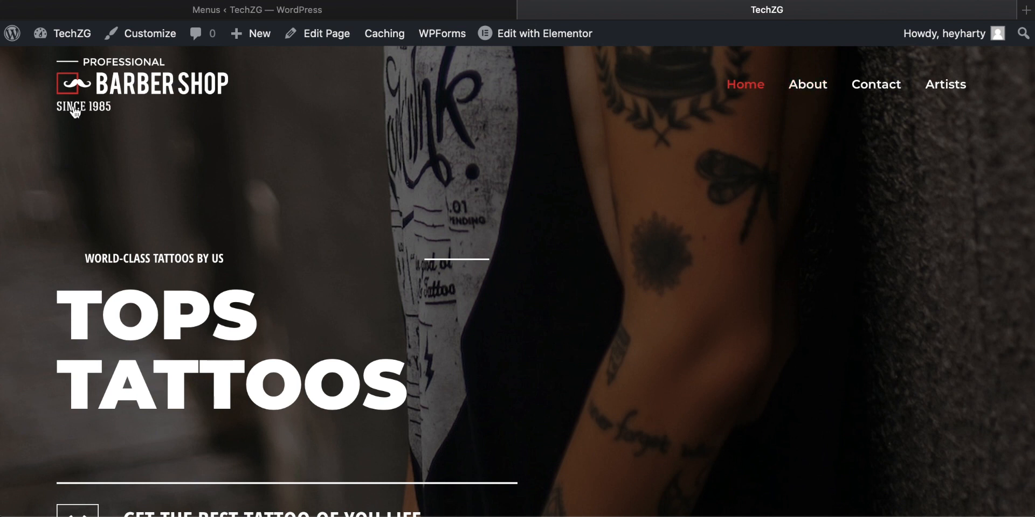
left_click(817, 91)
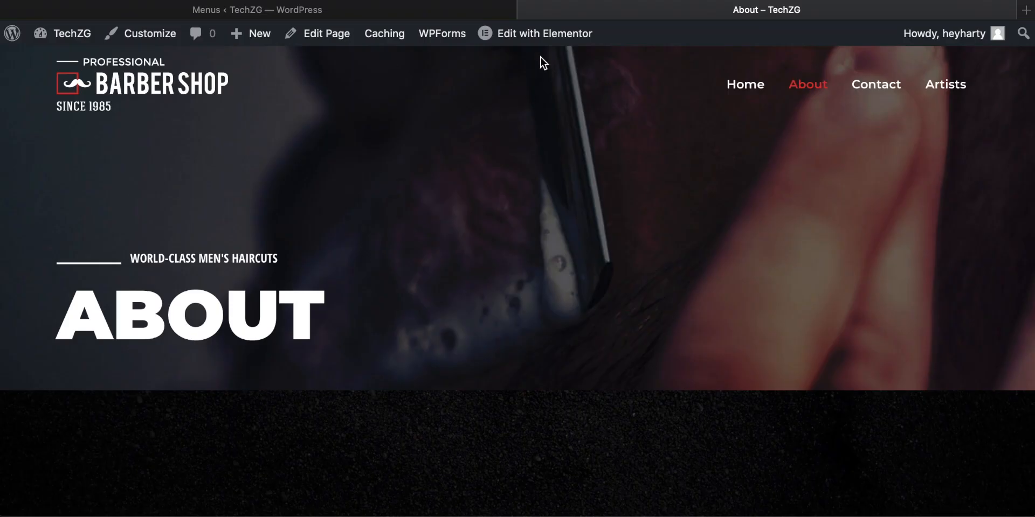
mouse_move(544, 43)
left_click(543, 38)
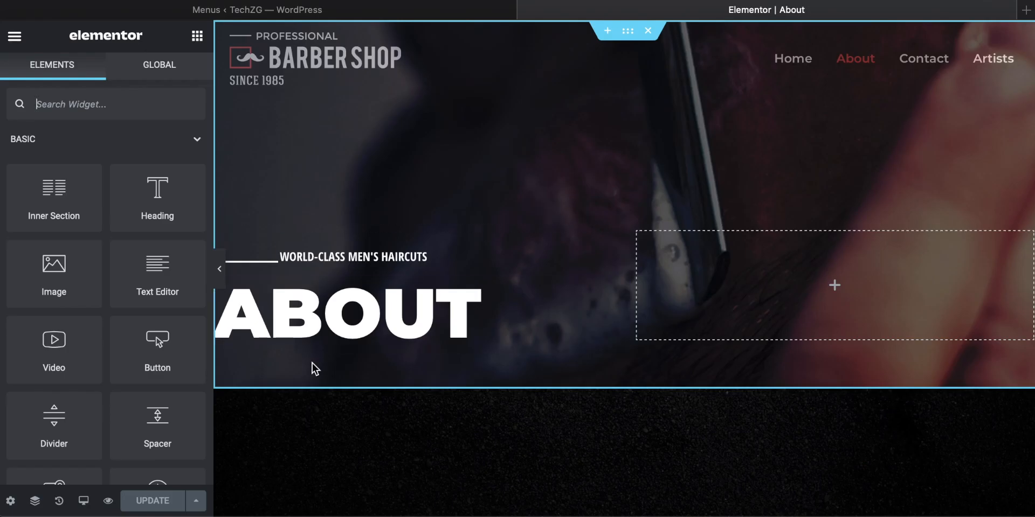
Step: Change the small heading above the About page's main title to "World-class tattoos"
left_click(404, 255)
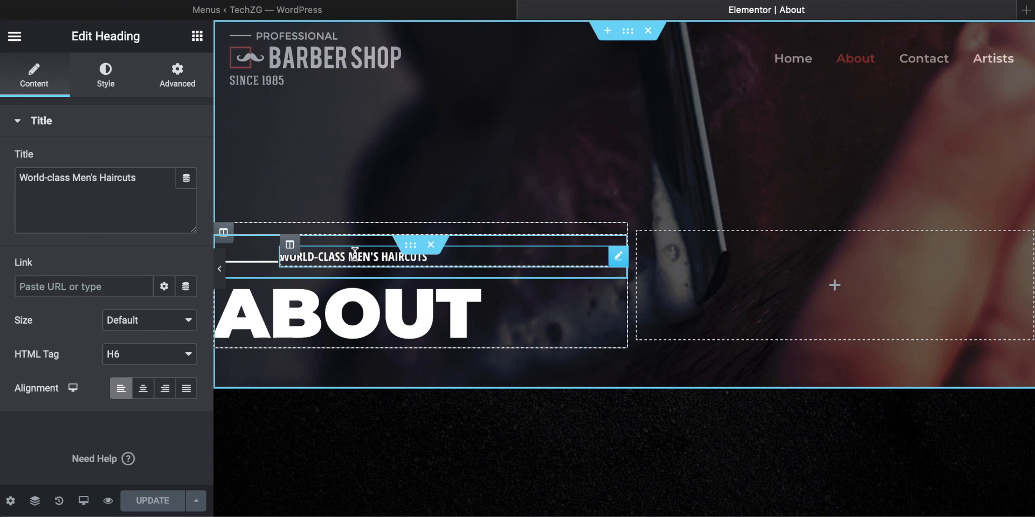
left_click_drag(148, 173, 72, 174)
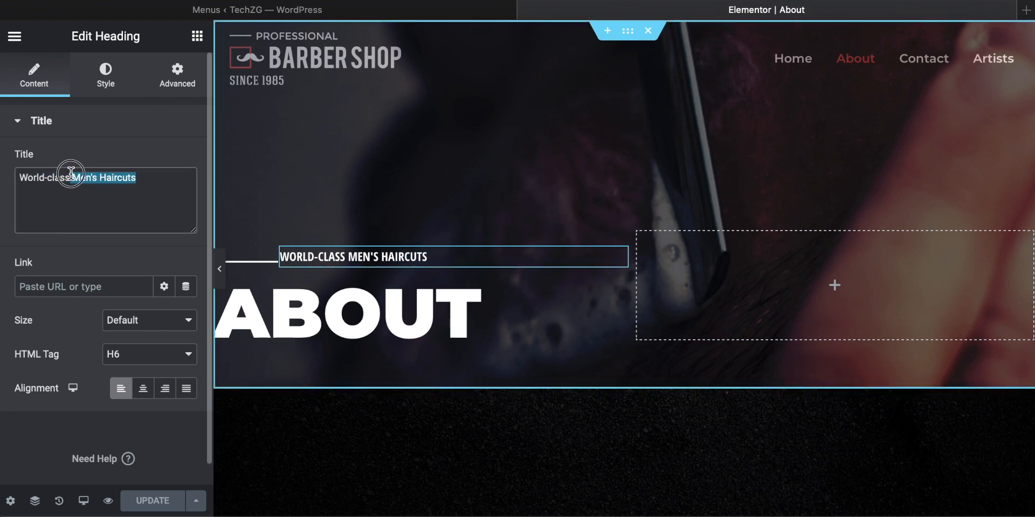
type("tattoo")
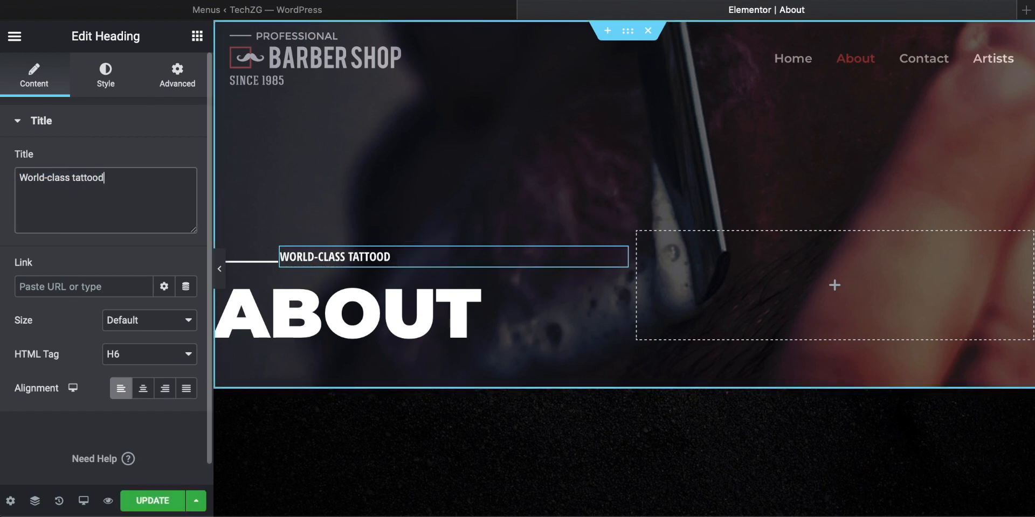
type("d")
key("BackSpace")
type("s")
Step: Replace the "Professional Barbers" subheading under Who We Are with "the best tattoo shop in the world"
scroll(483, 212, "down", 10)
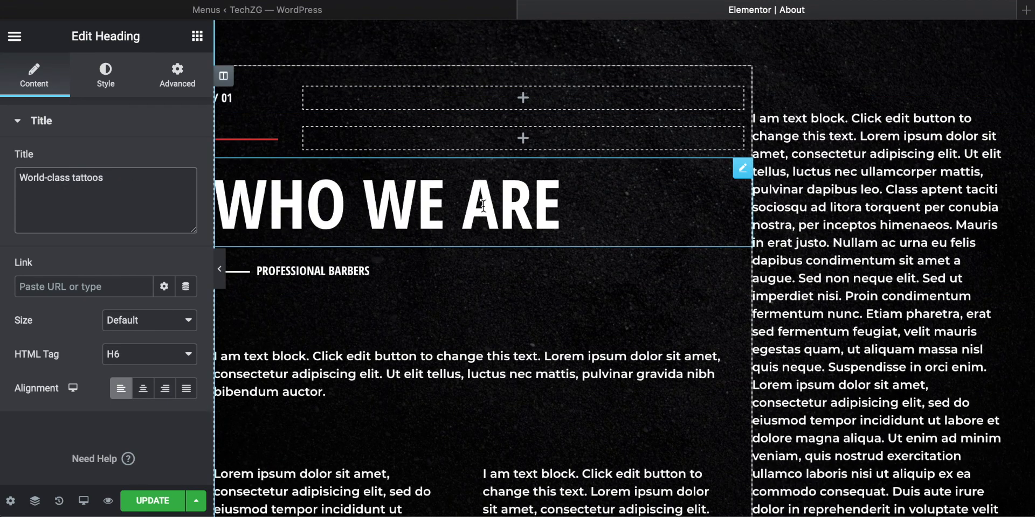
scroll(483, 206, "down", 5)
left_click(376, 141)
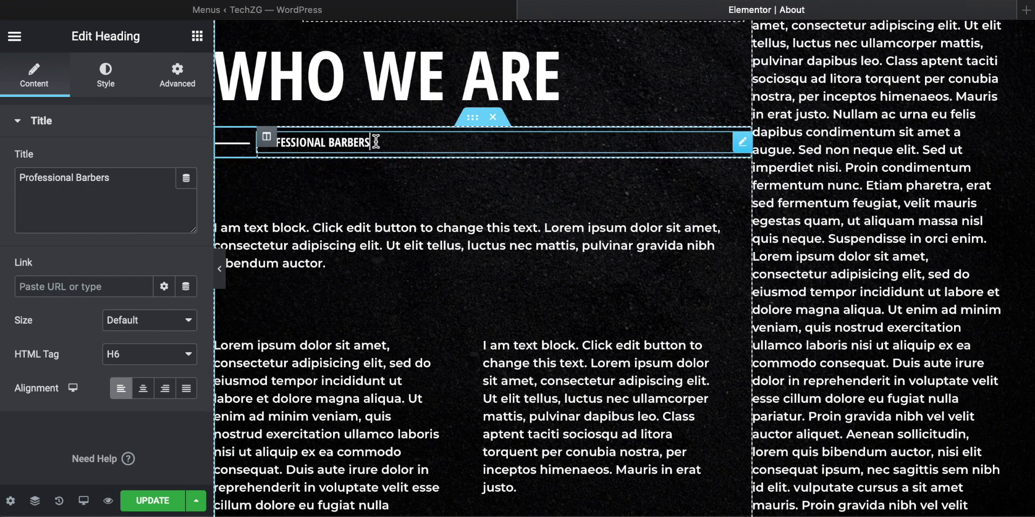
key("ctrl+a")
type("the")
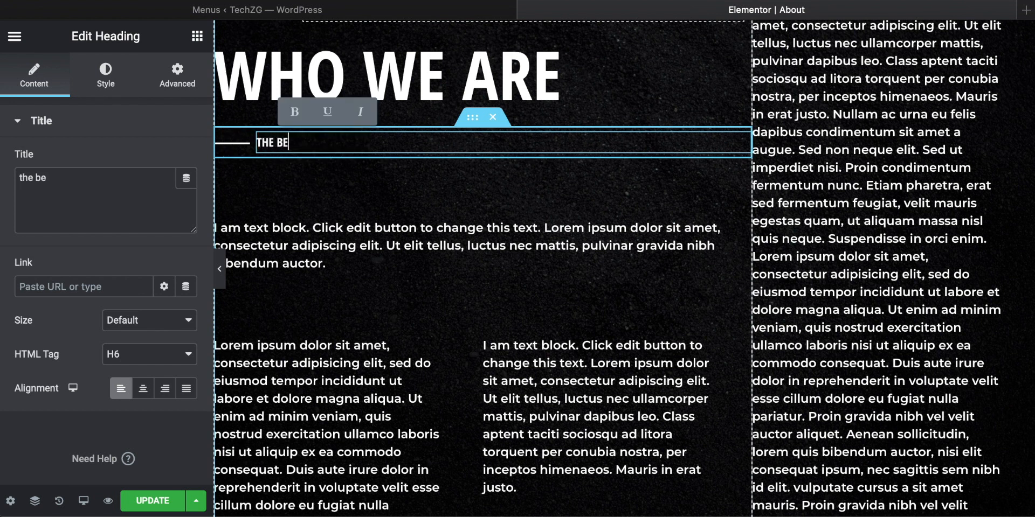
type(" best tattoo")
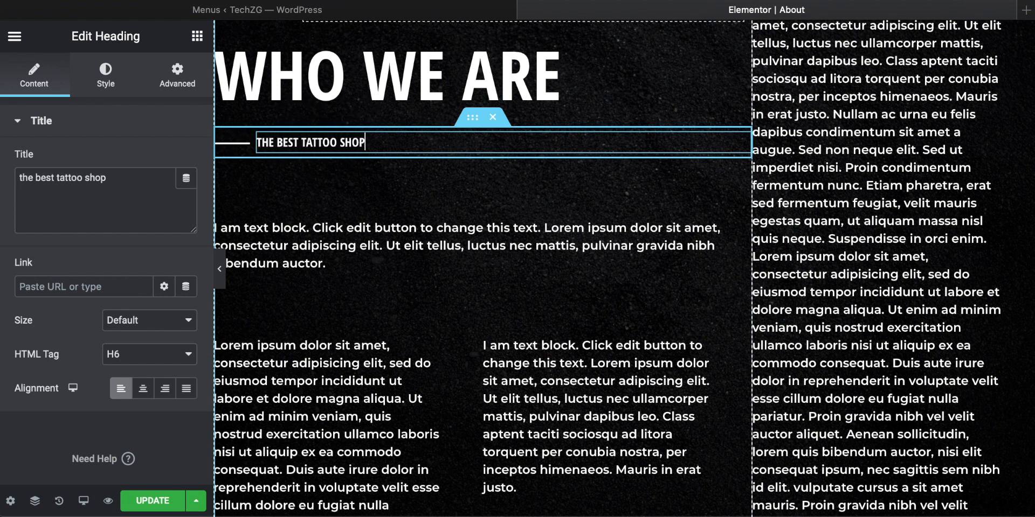
Step: Replace the Who We Are intro paragraph with "Started in 1997 we are the best tattoo shop in the whole world, we've inked 1,000,000 over out time"
scroll(377, 215, "down", 2)
left_click_drag(327, 200, 259, 163)
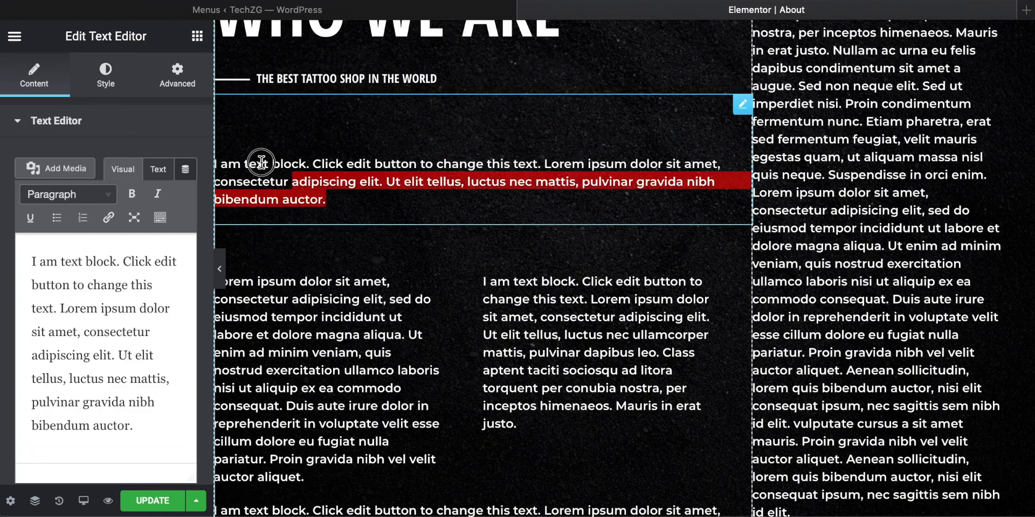
left_click_drag(136, 428, 31, 261)
type("Started in 1997 we are the best tattoo shop in the who")
type("le world, we've inked 1,000,000 over o")
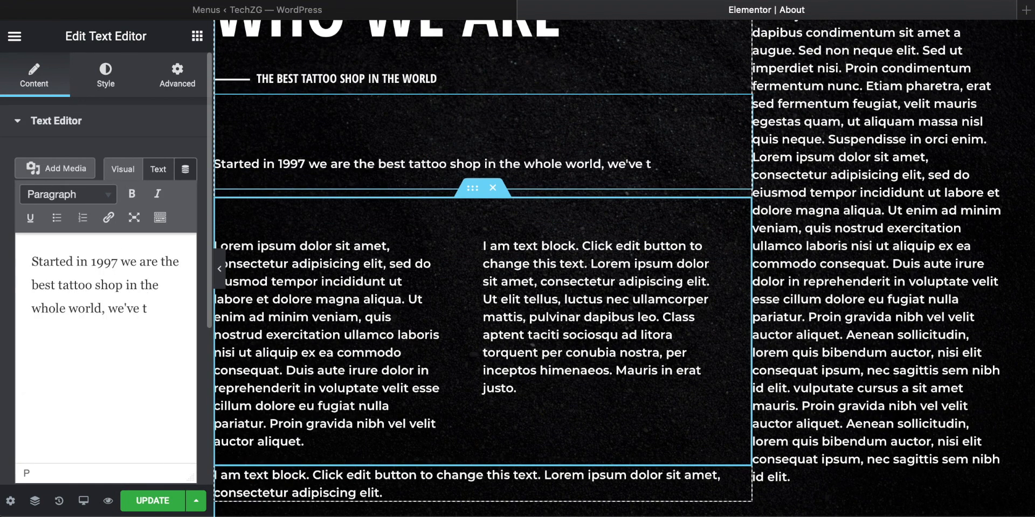
type("ut time")
scroll(508, 330, "down", 1)
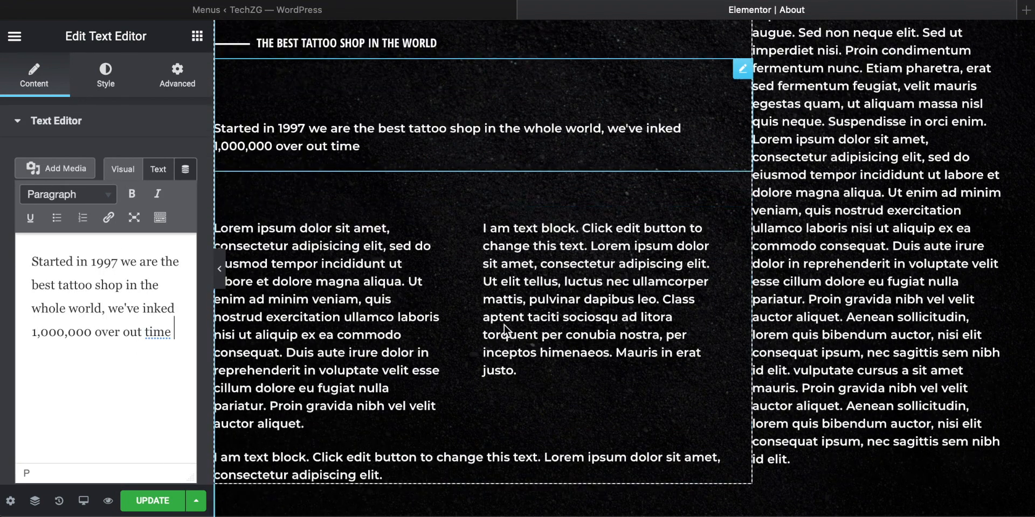
Step: Delete the remaining placeholder text blocks around the Who We Are introduction, emptying the two inner columns and the side column
right_click(388, 318)
left_click(436, 502)
right_click(545, 259)
left_click(586, 484)
right_click(349, 358)
left_click(401, 501)
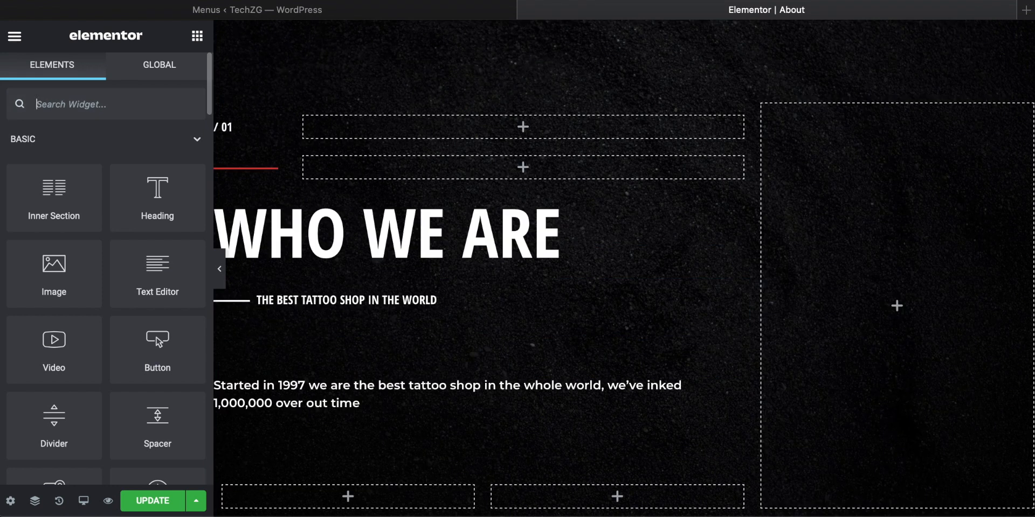
Step: Add an Image widget to the empty column beside Who We Are and fill it with port-1.jpg from the media library
type("image")
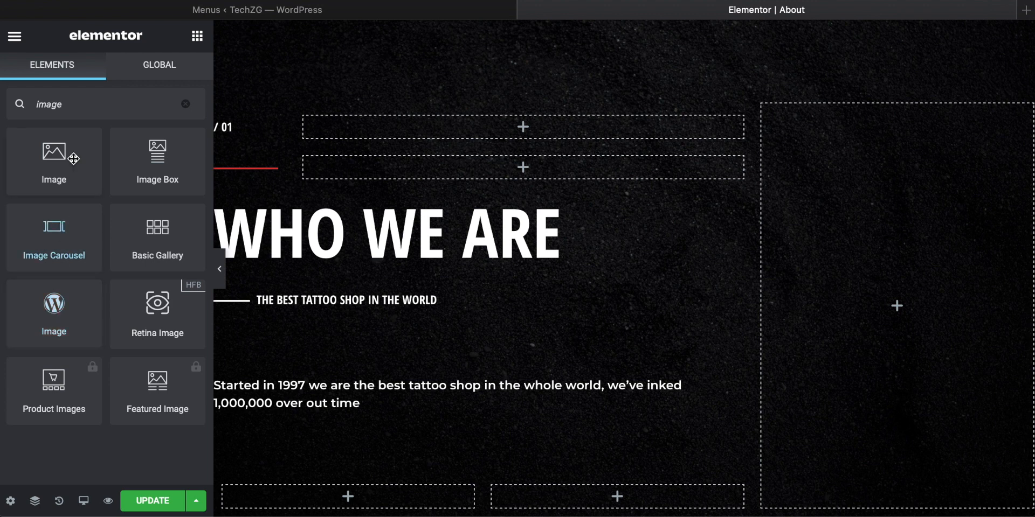
left_click_drag(58, 162, 910, 313)
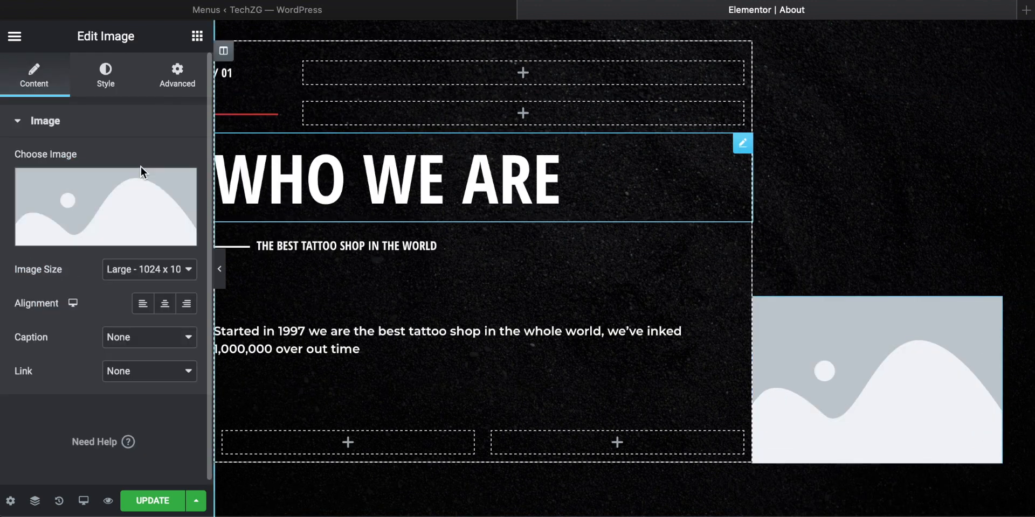
left_click(90, 238)
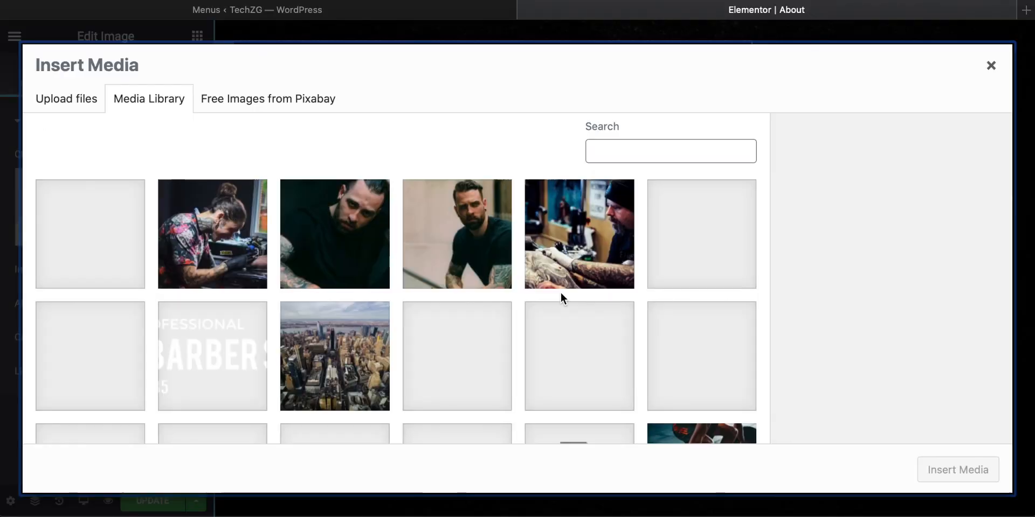
left_click(461, 245)
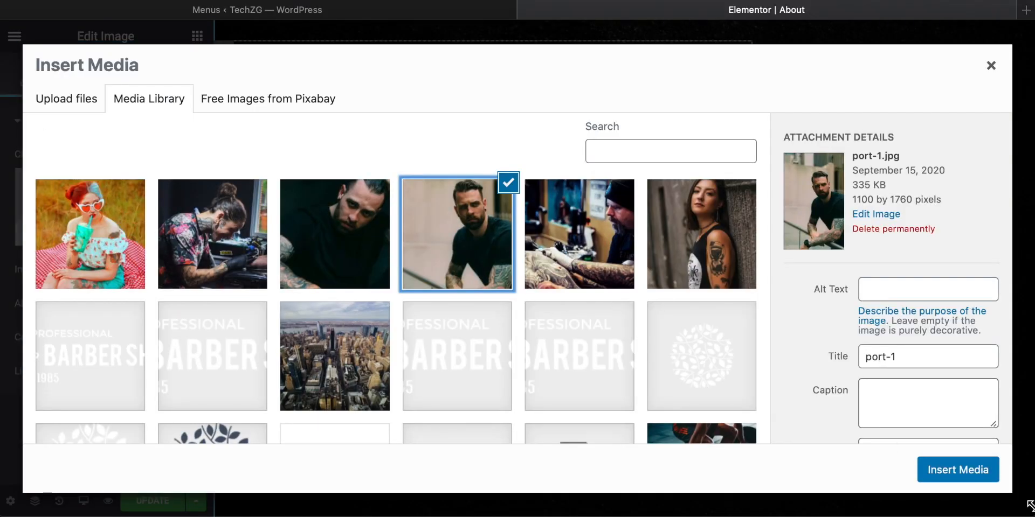
left_click(967, 473)
scroll(676, 346, "up", 2)
left_click_drag(873, 345, 877, 324)
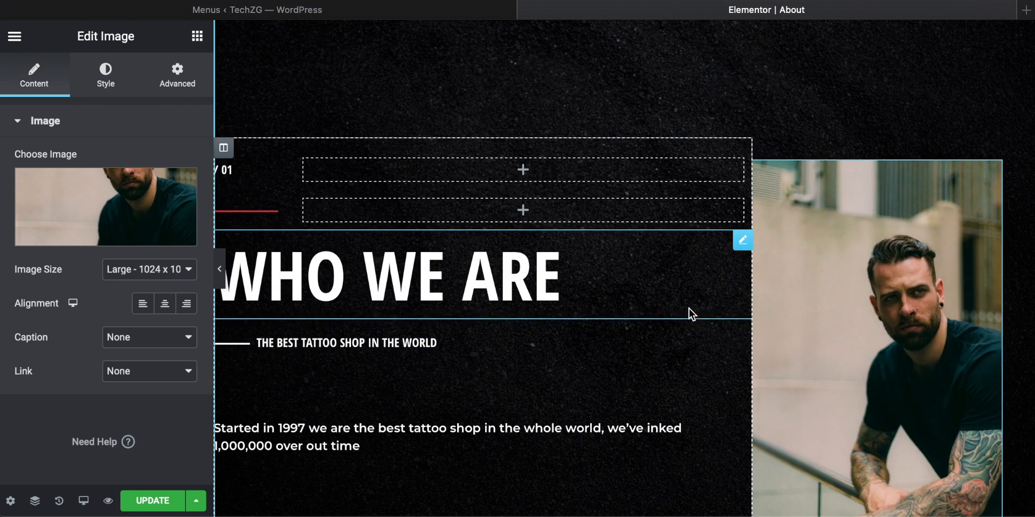
Step: Delete the Services section and the barber price list section below Who We Are
scroll(686, 309, "down", 12)
scroll(683, 308, "down", 1)
scroll(684, 308, "up", 6)
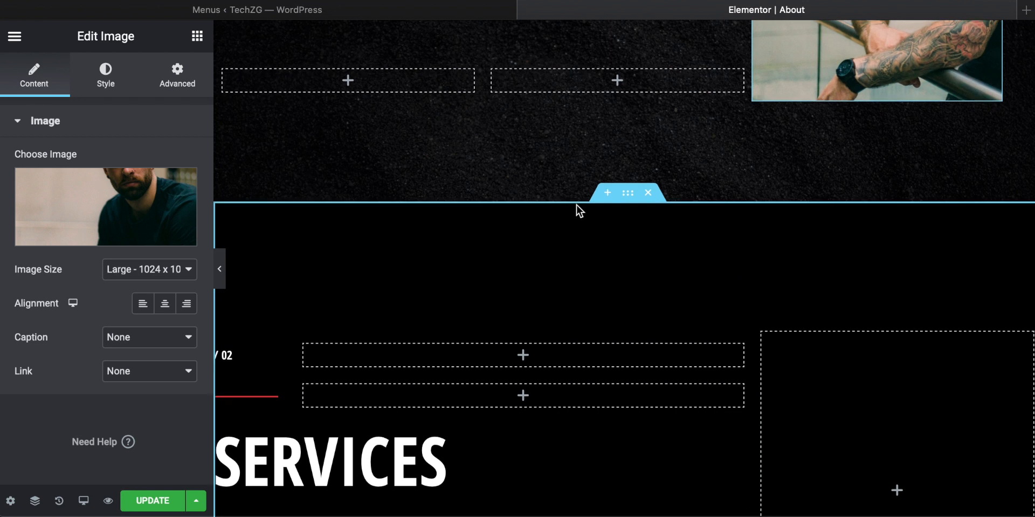
scroll(536, 301, "down", 1)
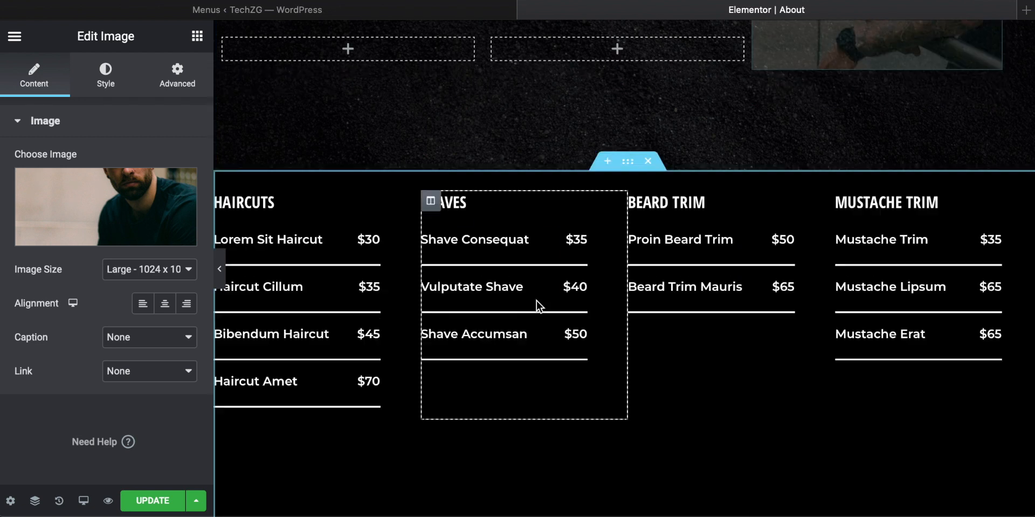
scroll(535, 300, "down", 6)
scroll(536, 301, "up", 5)
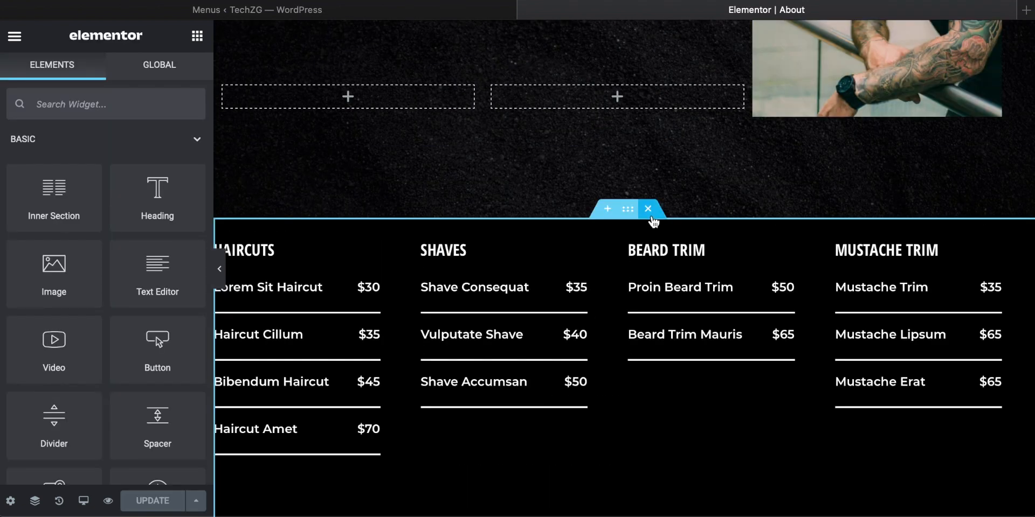
left_click(648, 209)
scroll(554, 372, "down", 1)
scroll(554, 371, "up", 10)
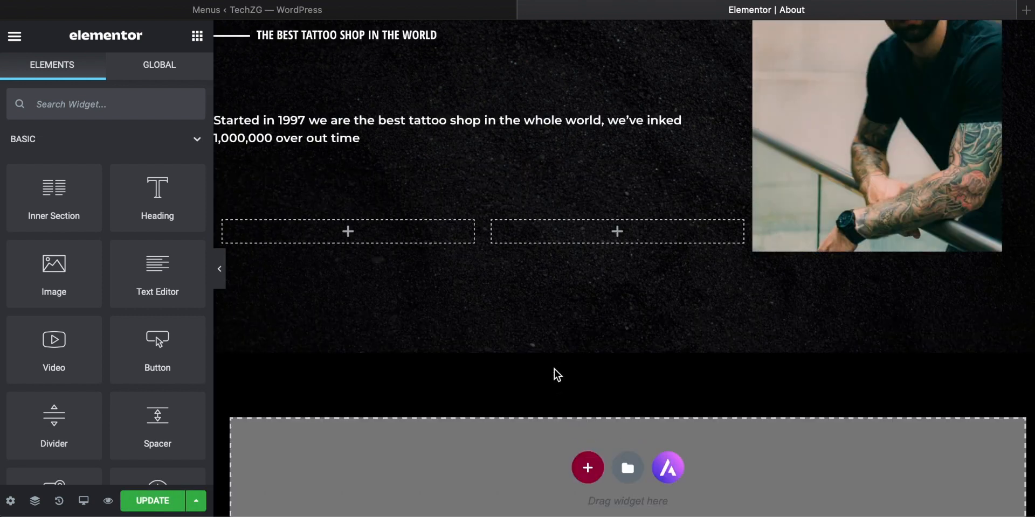
Step: Update the About page and review its whole layout with the editing panel hidden
scroll(554, 369, "down", 5)
scroll(554, 374, "up", 1)
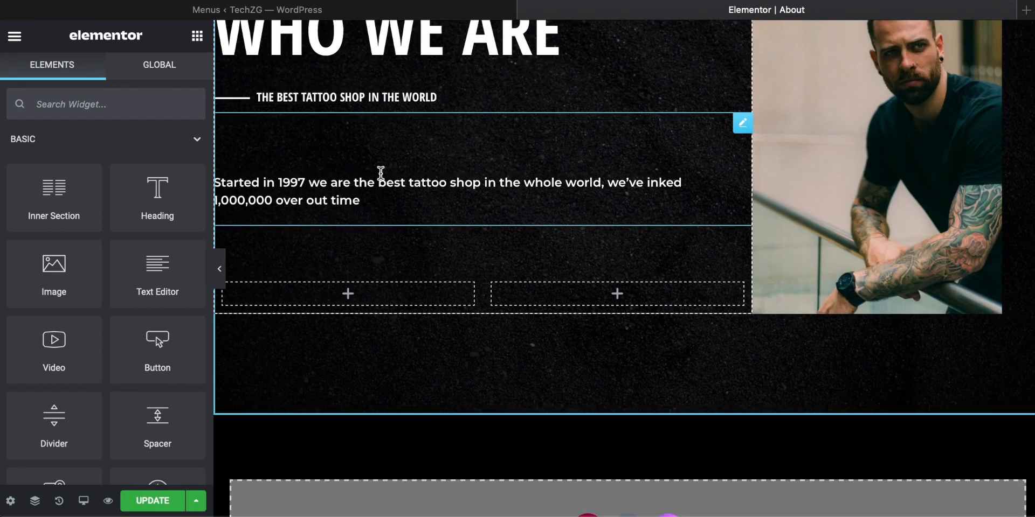
scroll(512, 197, "down", 5)
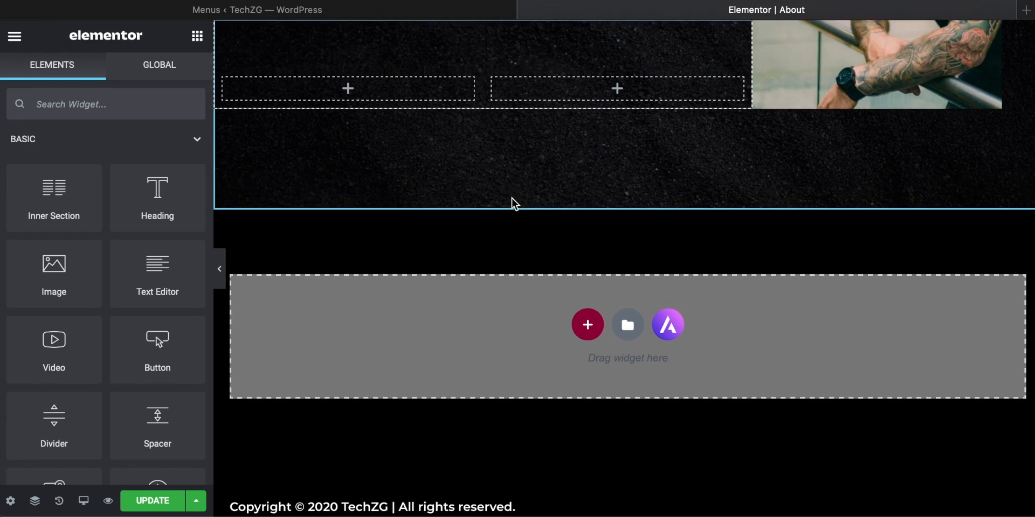
scroll(512, 197, "up", 15)
left_click(139, 507)
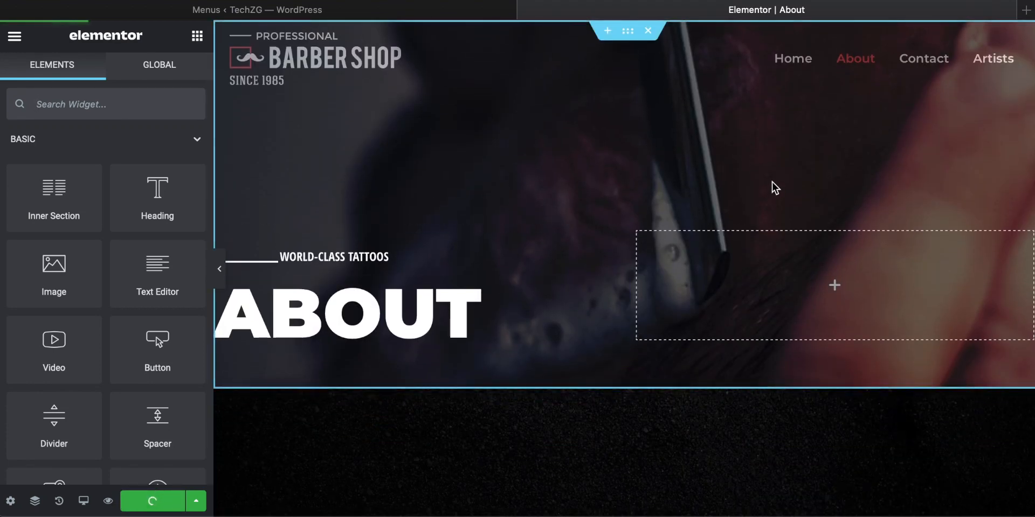
left_click(221, 279)
scroll(483, 312, "down", 10)
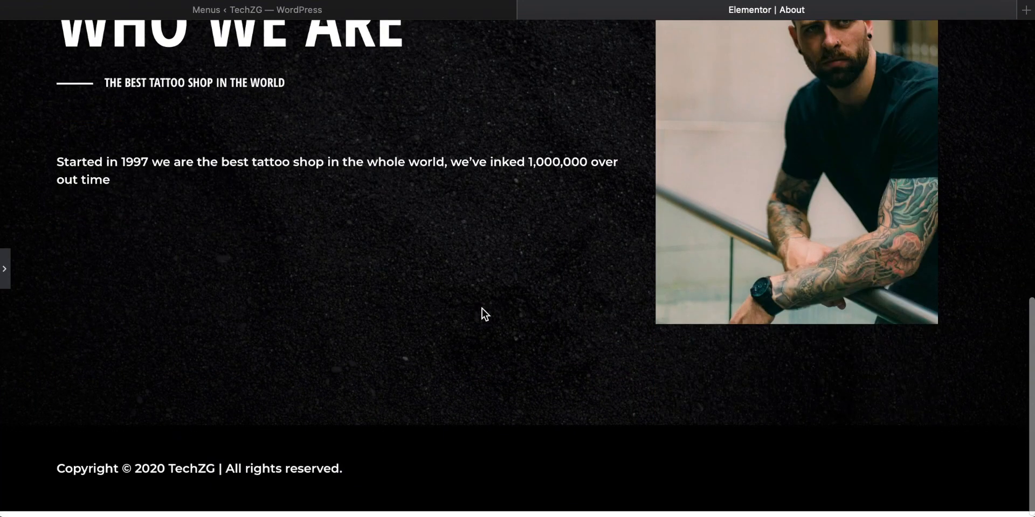
scroll(482, 310, "up", 10)
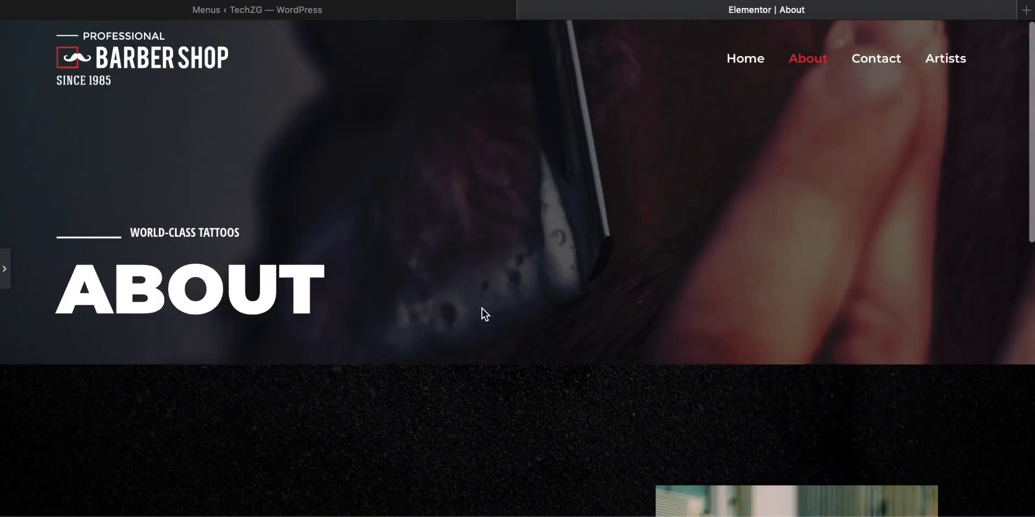
Step: Go to the Contact page through the site's header navigation and open it for editing in Elementor
left_click(872, 61)
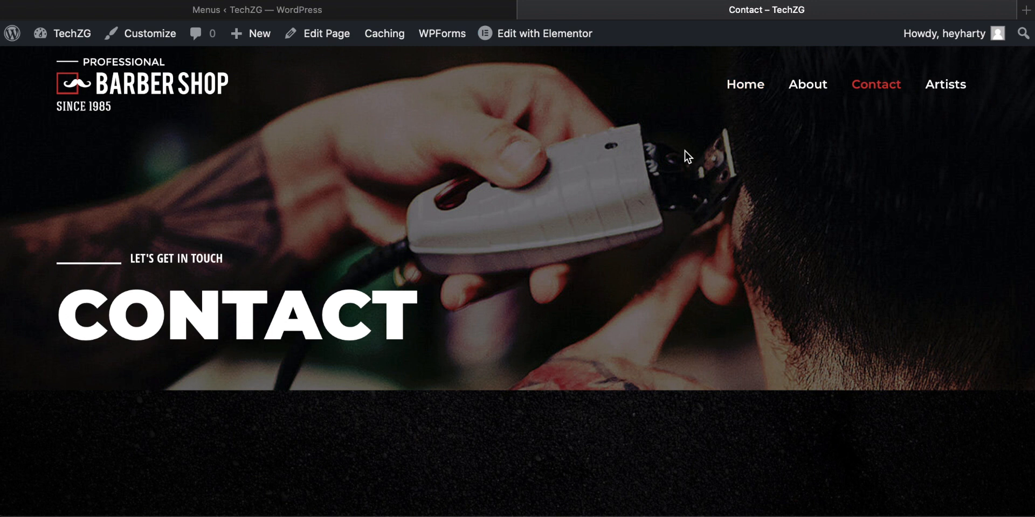
scroll(685, 157, "down", 6)
scroll(686, 157, "up", 6)
mouse_move(528, 34)
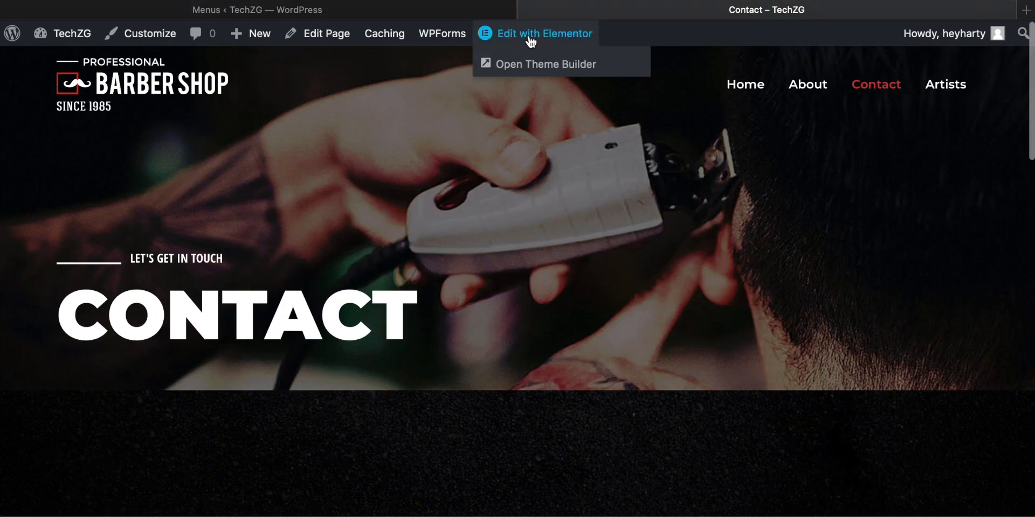
left_click(529, 34)
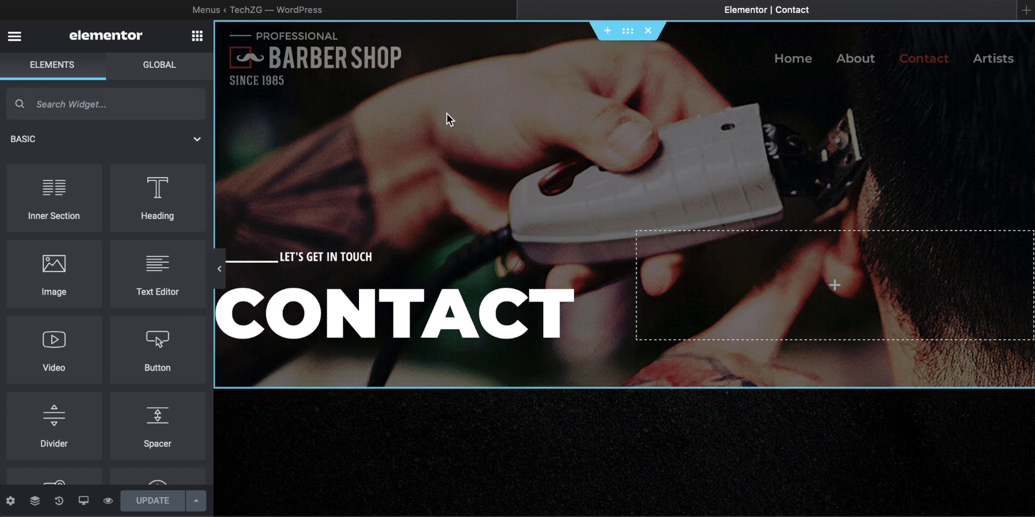
Step: Replace the Contact hero section's background overlay image with the black-and-white photo of a tattooed arm
right_click(342, 133)
left_click(370, 143)
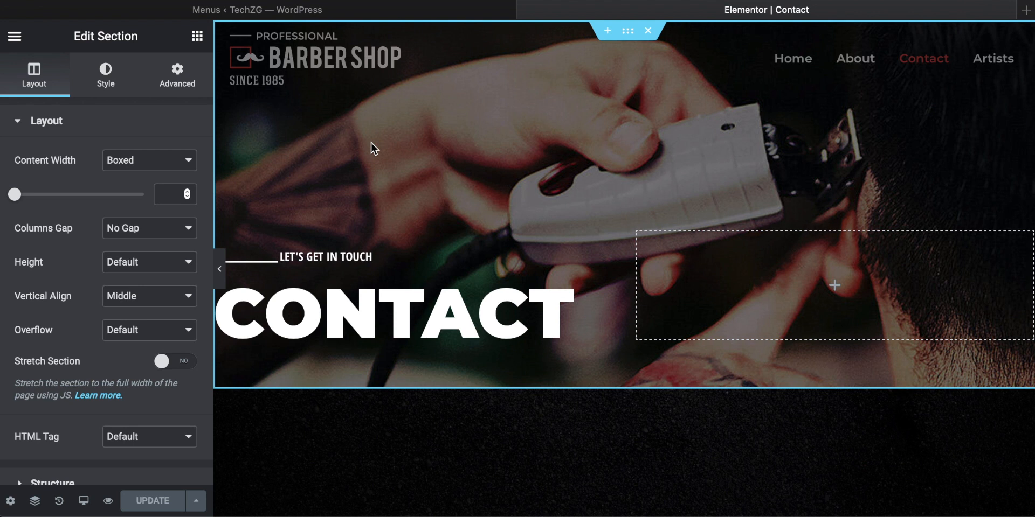
left_click(115, 73)
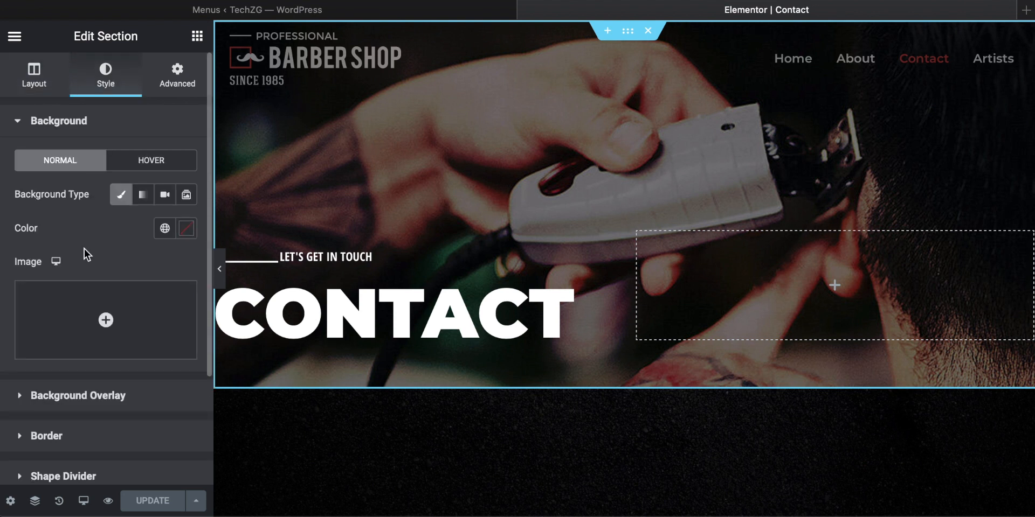
scroll(85, 249, "down", 3)
left_click(67, 254)
scroll(103, 318, "down", 1)
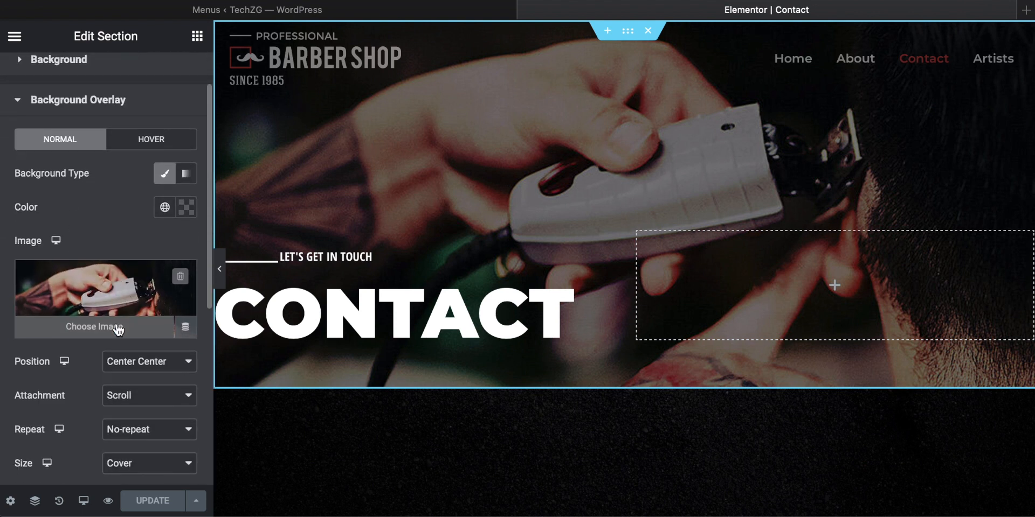
left_click(109, 325)
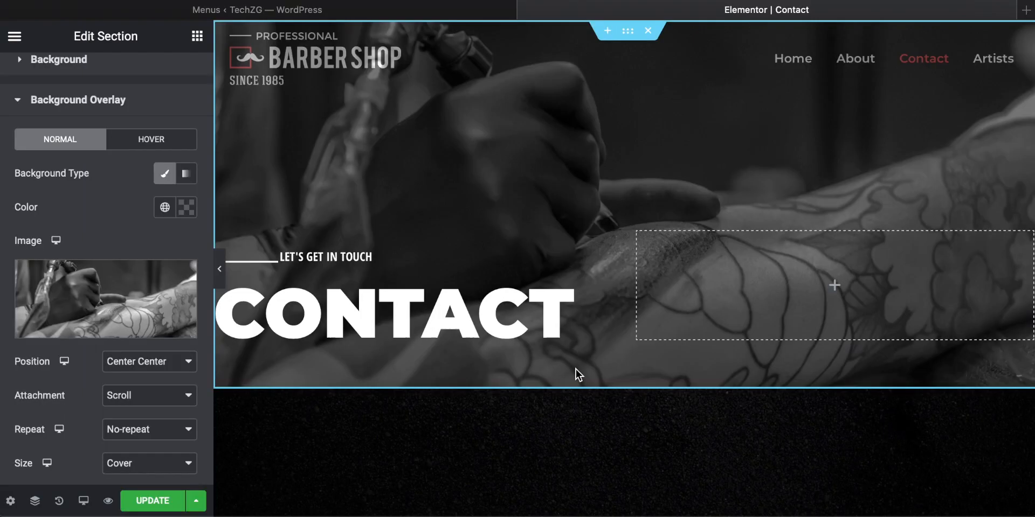
Step: Change the small heading above the Contact title to "Get involved"
left_click(368, 257)
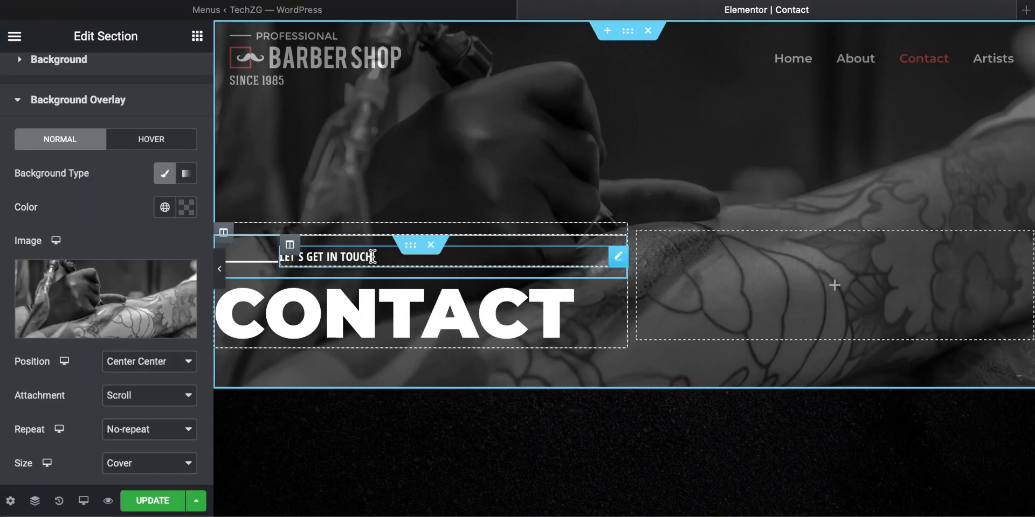
left_click_drag(102, 178, 3, 173)
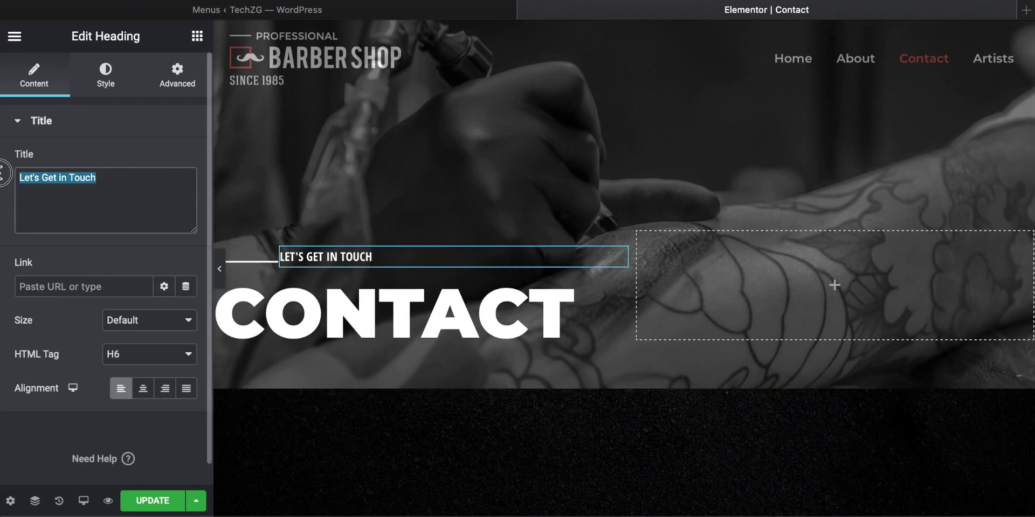
type("Get involved")
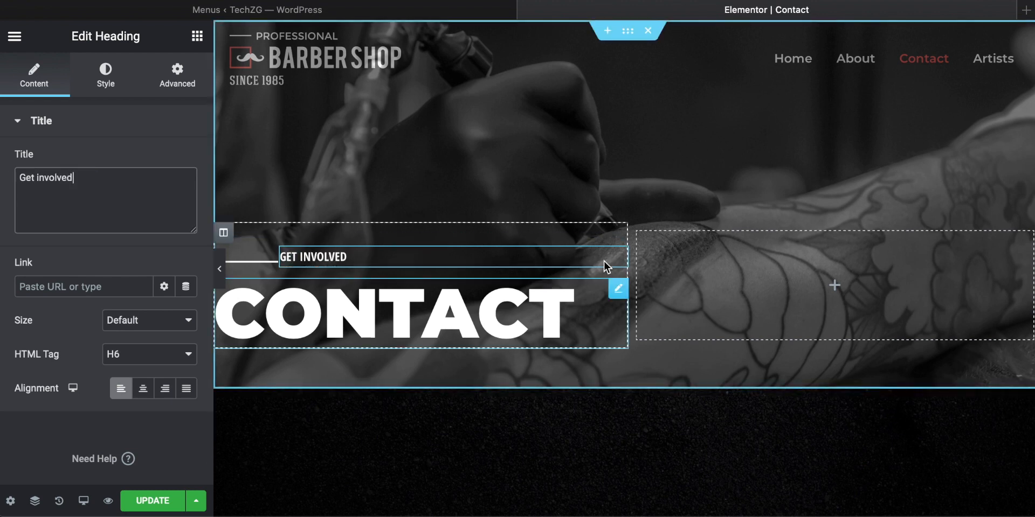
Step: Delete the "/ 01" label row, the red divider row and the Say Hello heading above the contact form
scroll(673, 232, "down", 7)
scroll(674, 231, "down", 2)
scroll(674, 231, "up", 2)
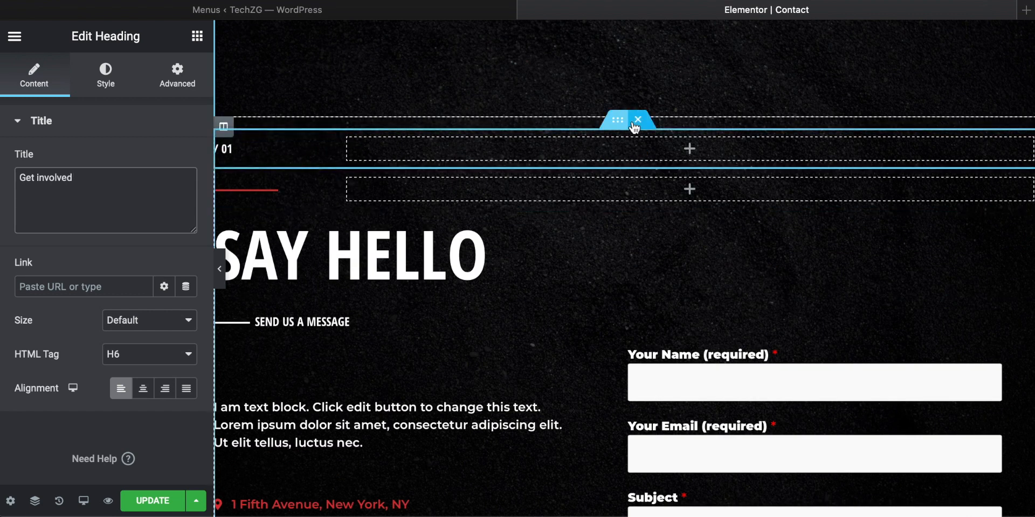
left_click(636, 121)
left_click_drag(649, 128, 642, 127)
left_click(640, 121)
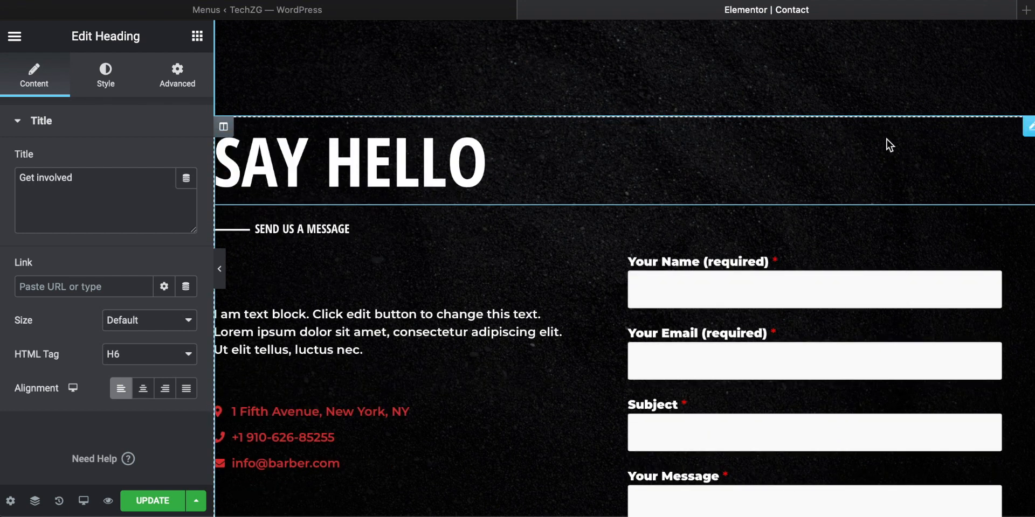
right_click(537, 167)
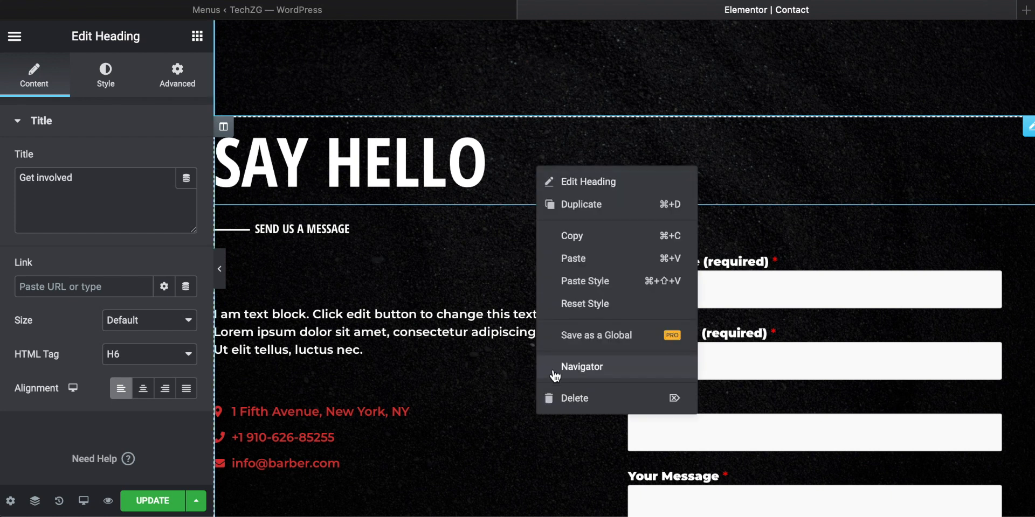
left_click(570, 398)
Step: Set the heading above the form to "well get back to you" and the text block to "Te waiting list is 17 months unless you're a celeb"
scroll(494, 195, "up", 5)
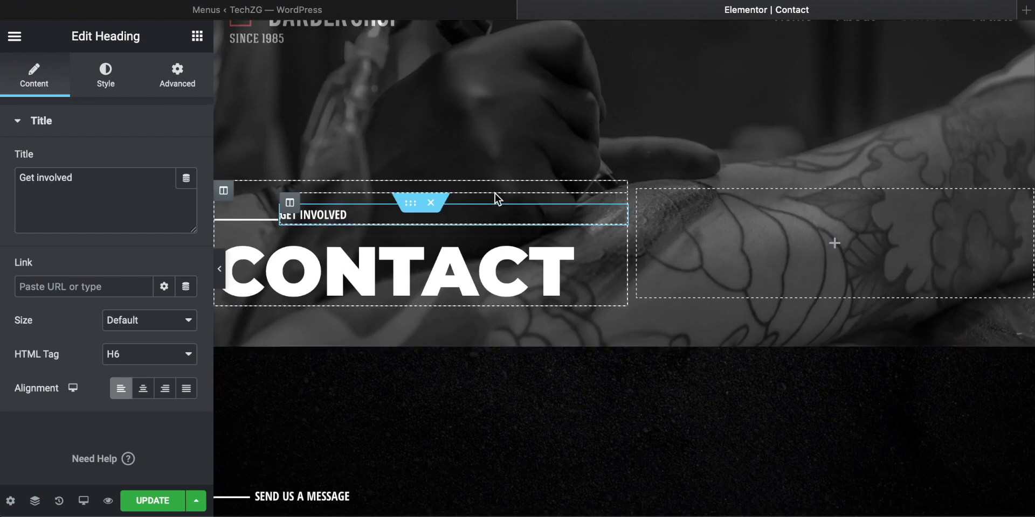
scroll(452, 268, "down", 6)
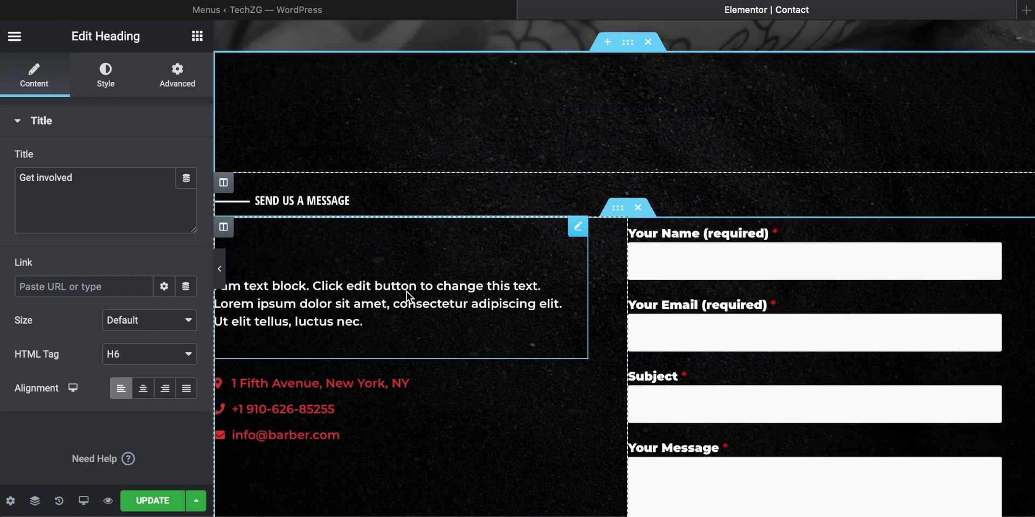
left_click(347, 196)
left_click(197, 36)
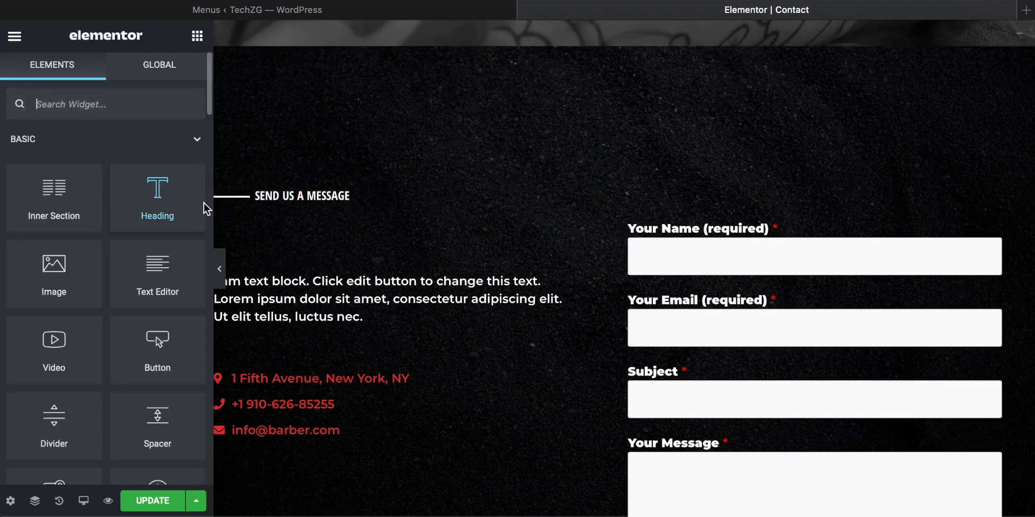
left_click_drag(121, 183, 303, 191)
left_click(303, 191)
left_click_drag(125, 177, 1, 175)
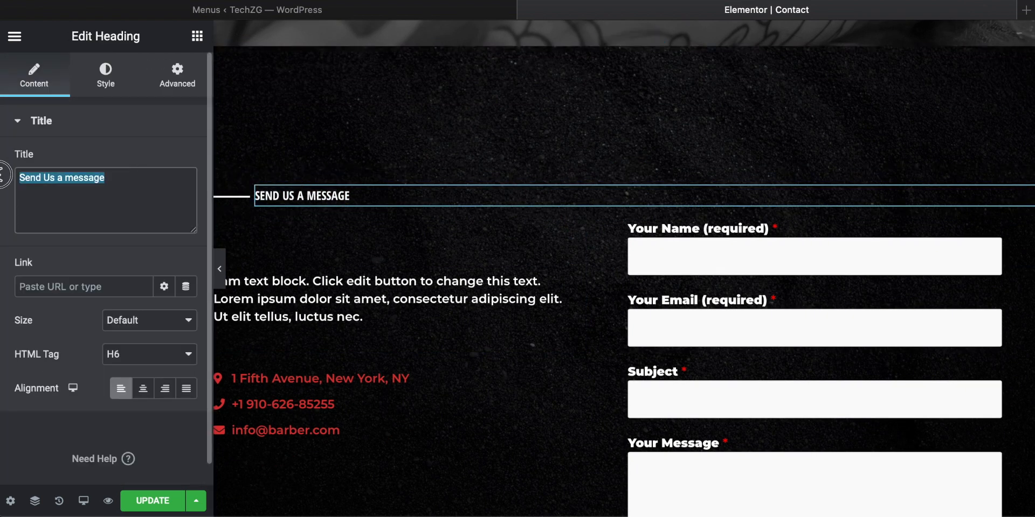
type("well get back to you")
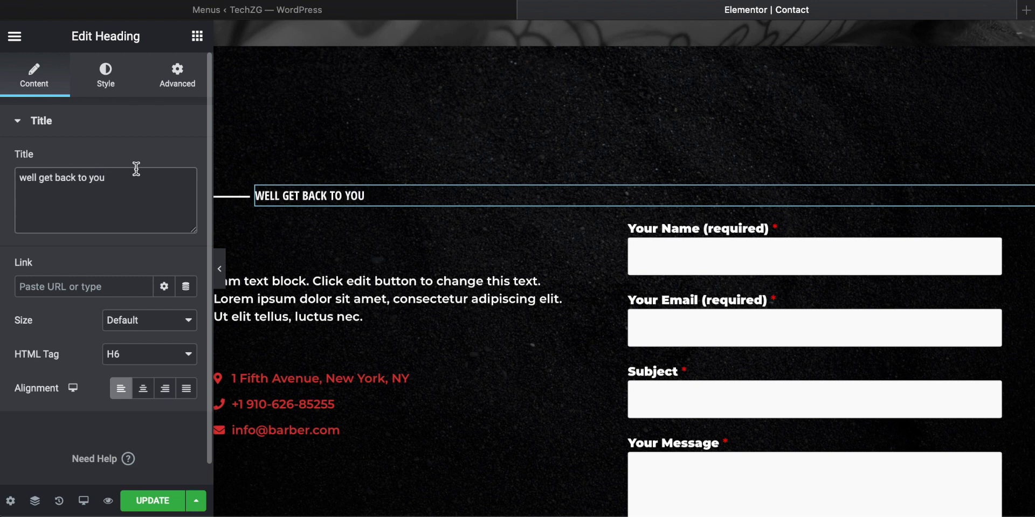
left_click(374, 302)
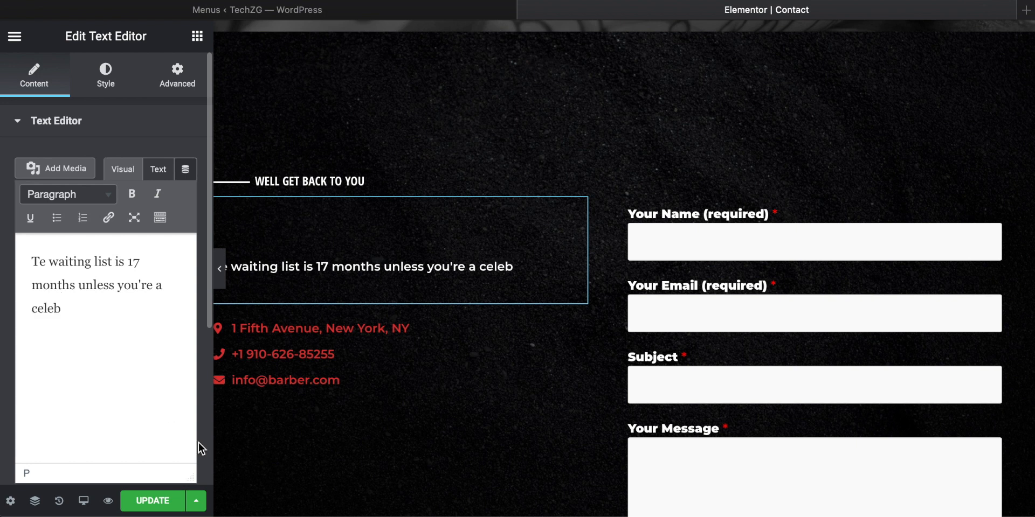
Step: Duplicate the address item in the contact icon list and delete the extra entry, twice in a row
left_click(353, 328)
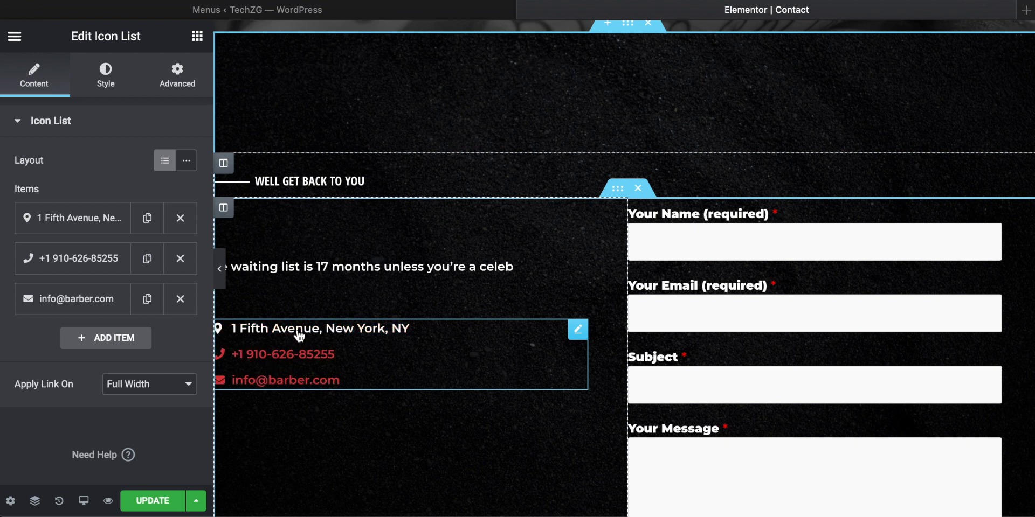
left_click(148, 219)
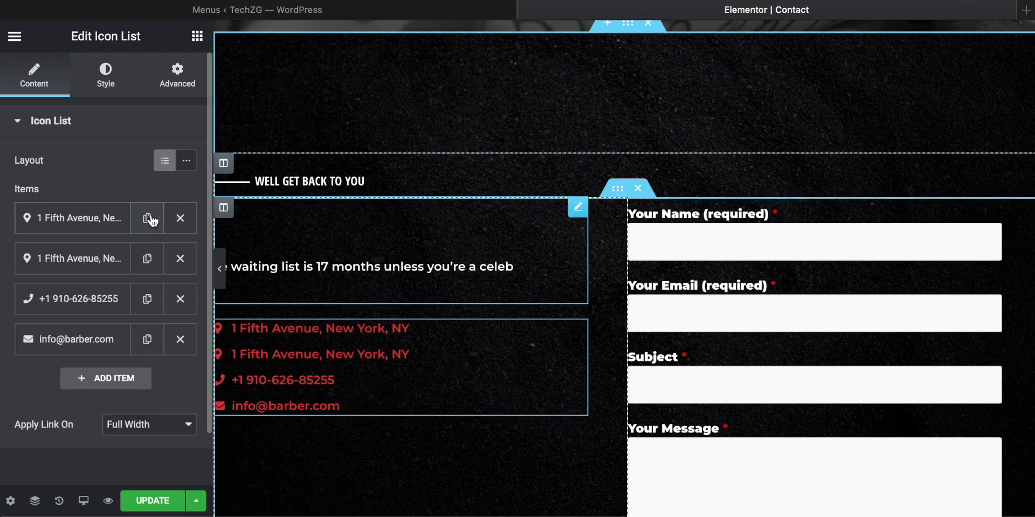
left_click(180, 218)
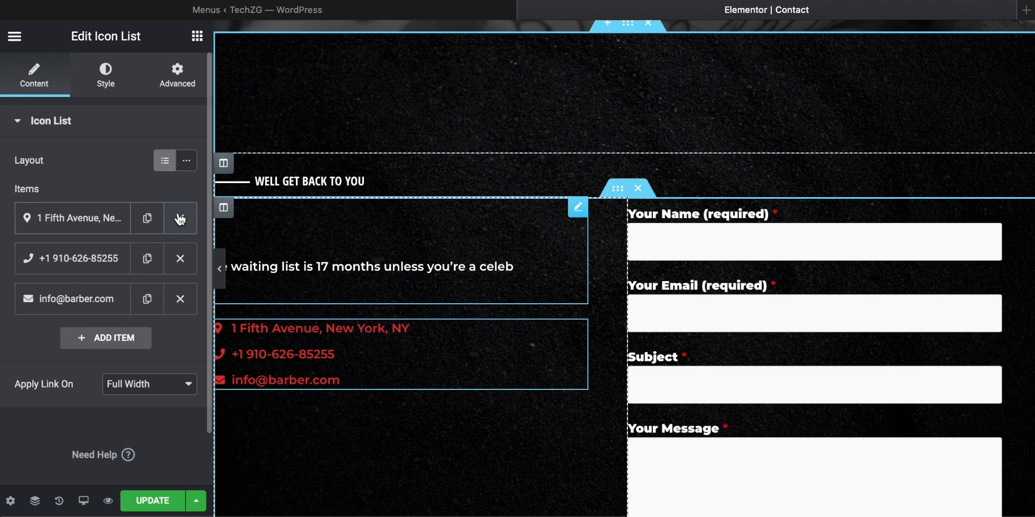
left_click(148, 223)
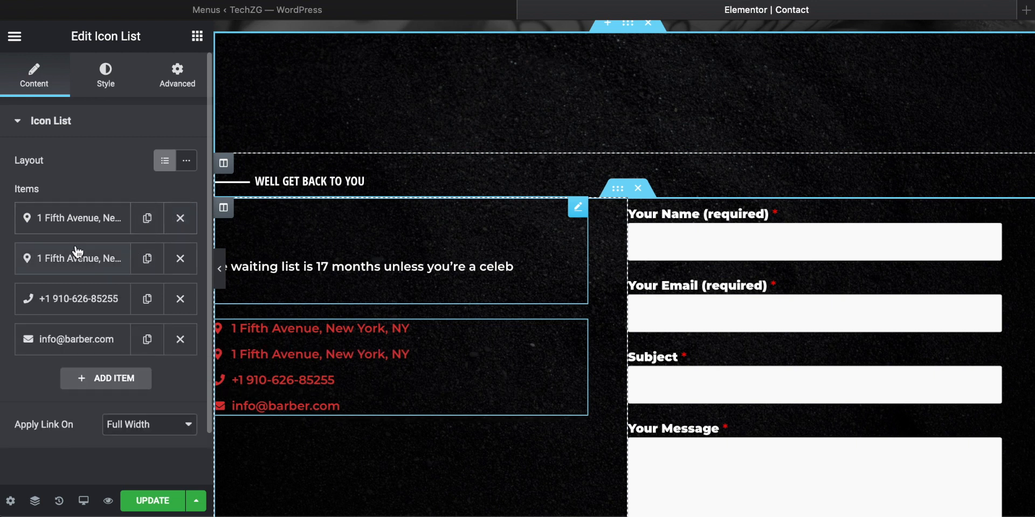
left_click(180, 219)
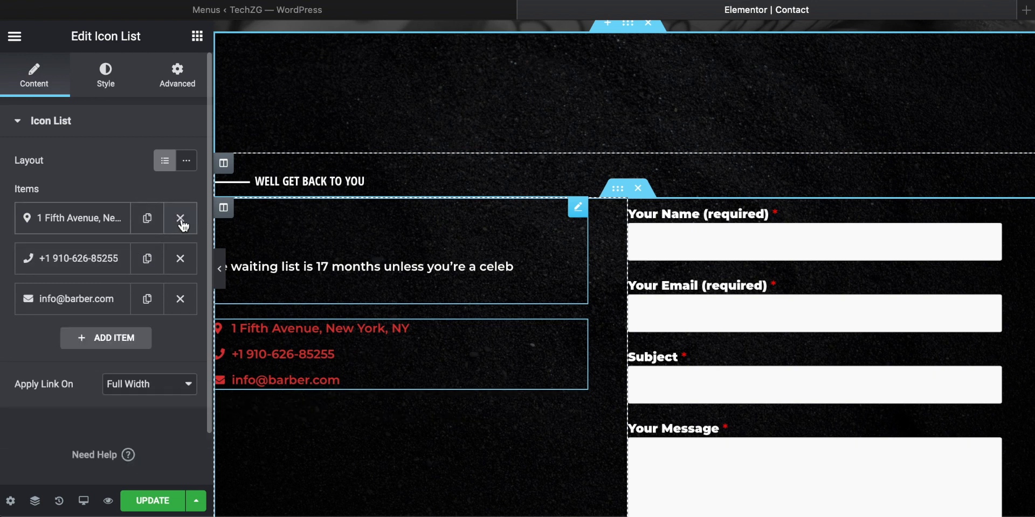
Step: Check the icon list's Apply Link On options, try the inline layout, and return the list to the default layout
scroll(115, 396, "down", 1)
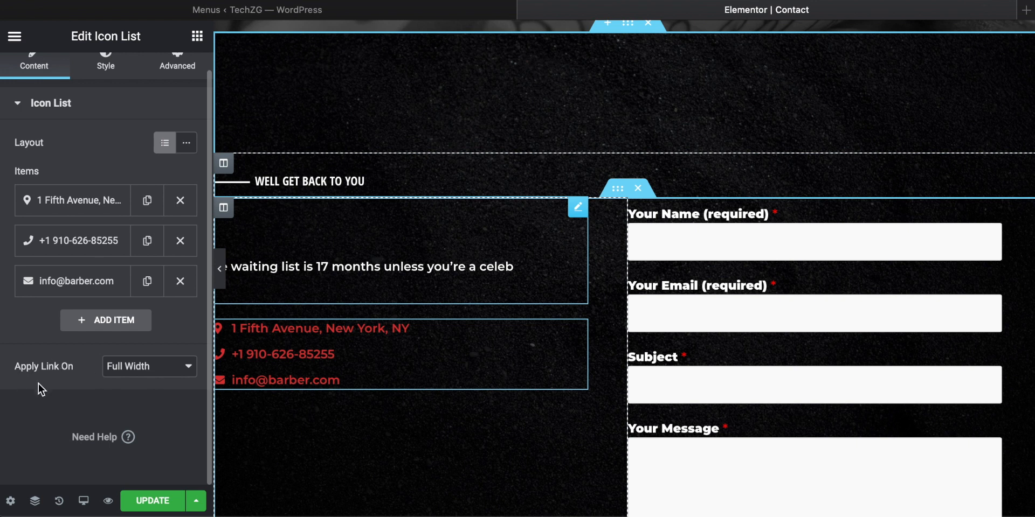
left_click(132, 366)
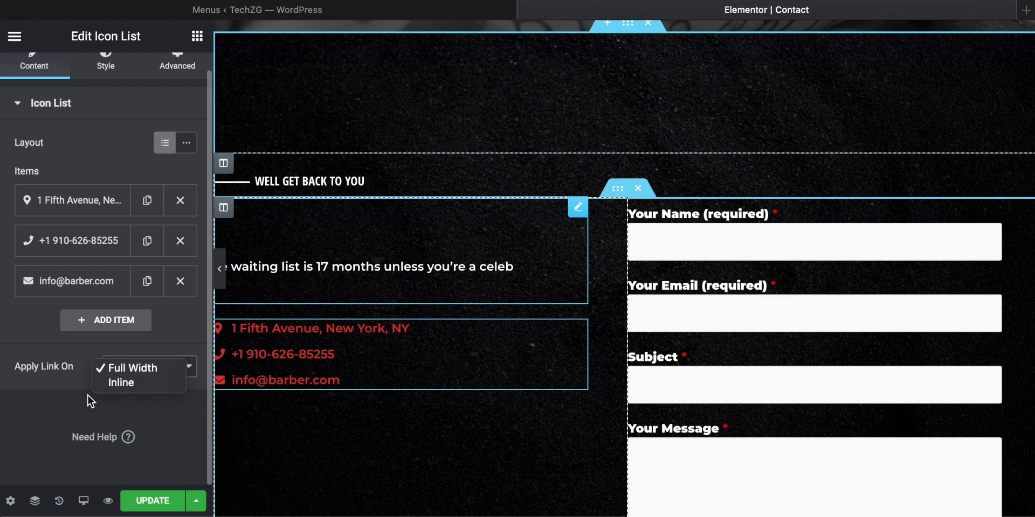
left_click(43, 413)
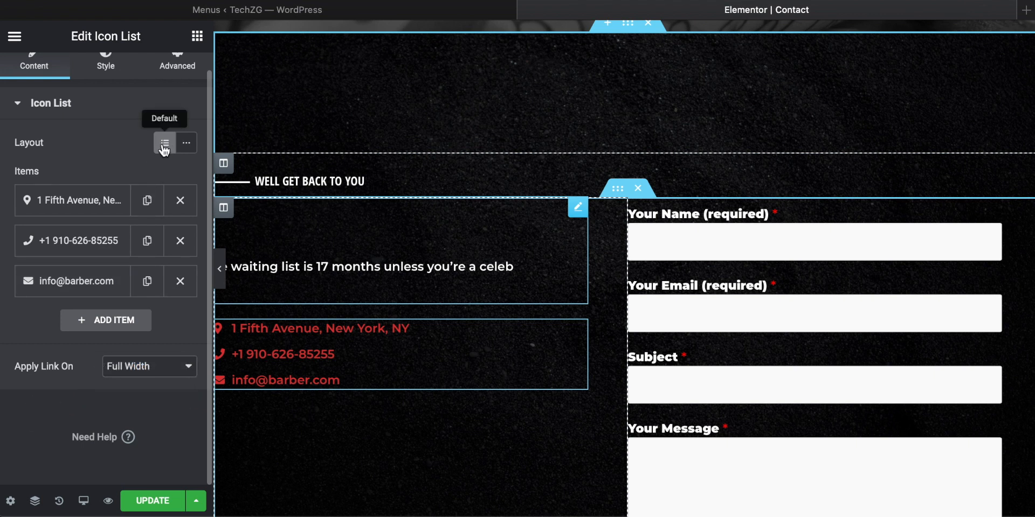
left_click(187, 145)
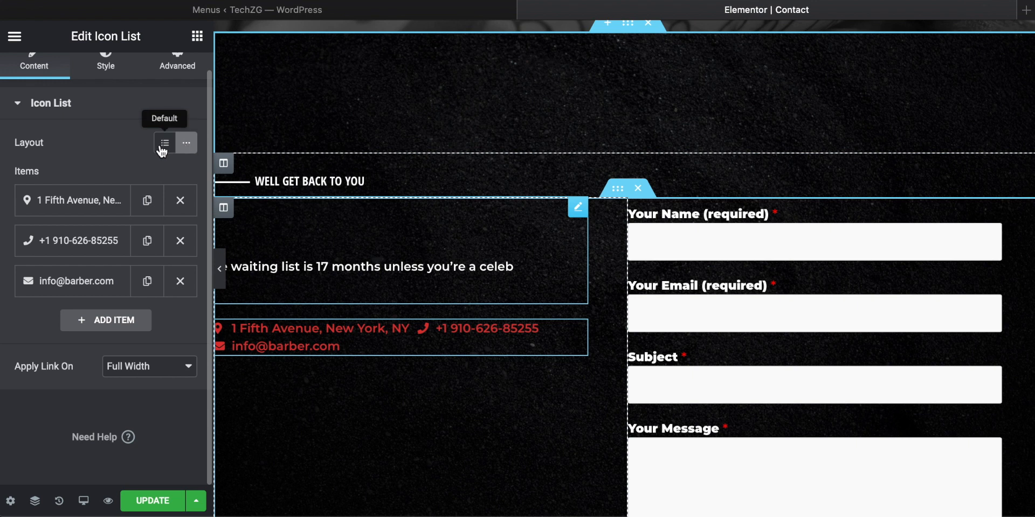
left_click(163, 146)
Step: Add a new item to the contact icon list, look at its text, icon and link settings, and delete it
left_click(75, 323)
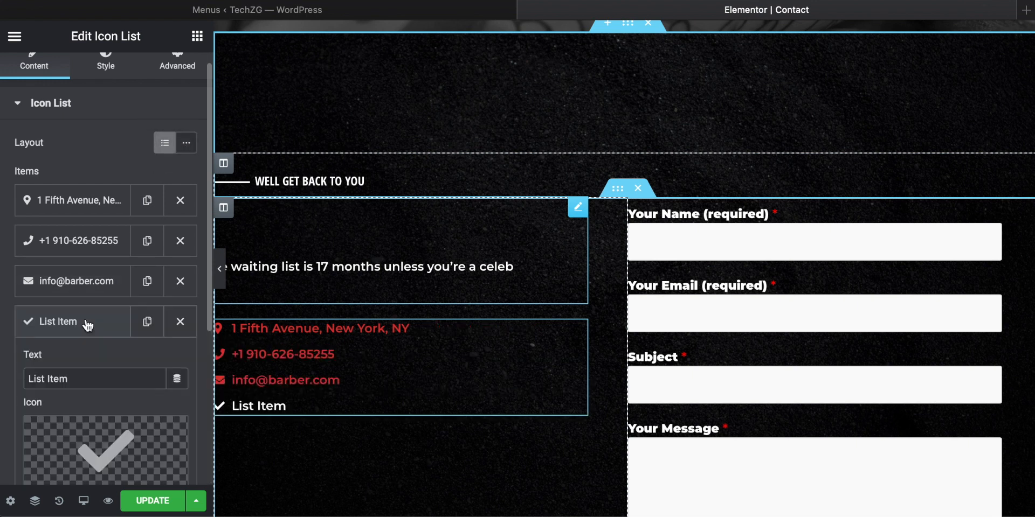
scroll(91, 324, "down", 3)
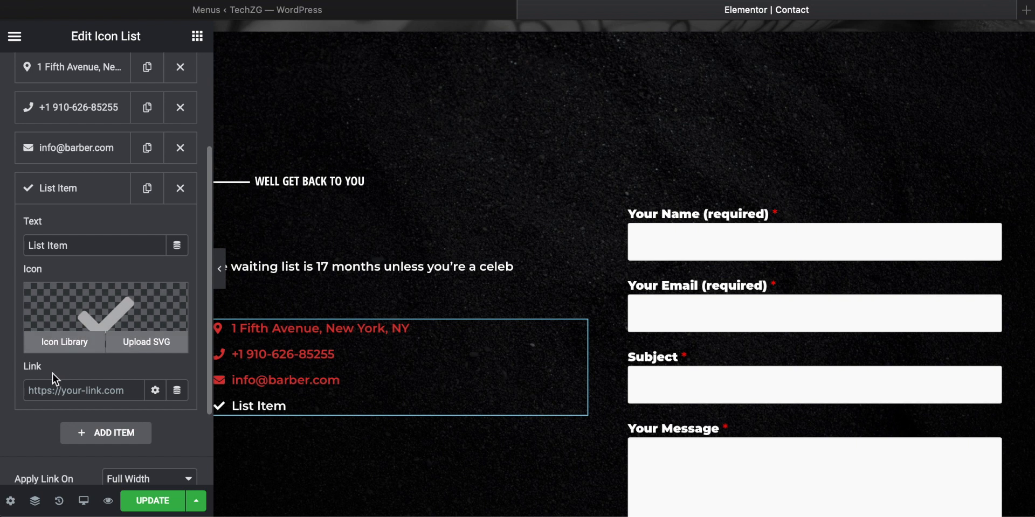
left_click(115, 392)
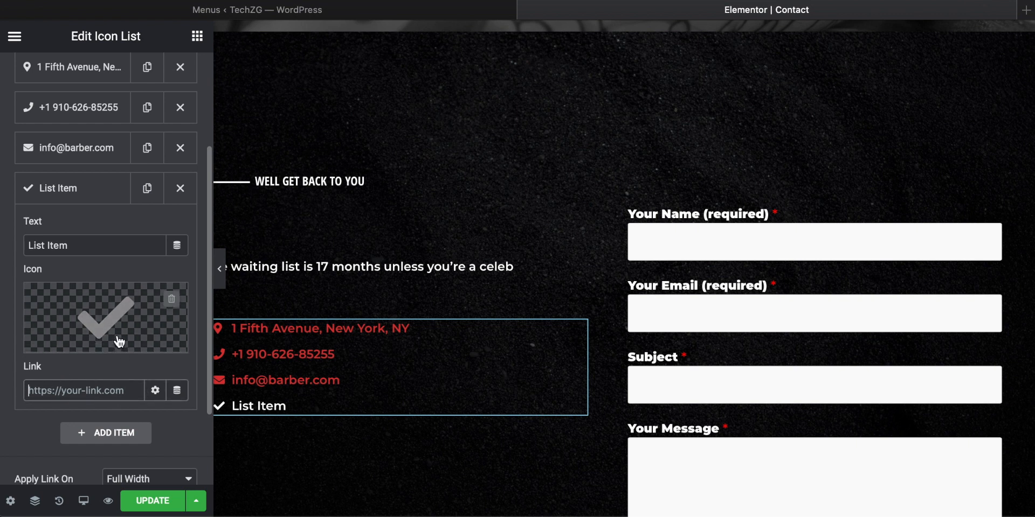
scroll(156, 224, "up", 1)
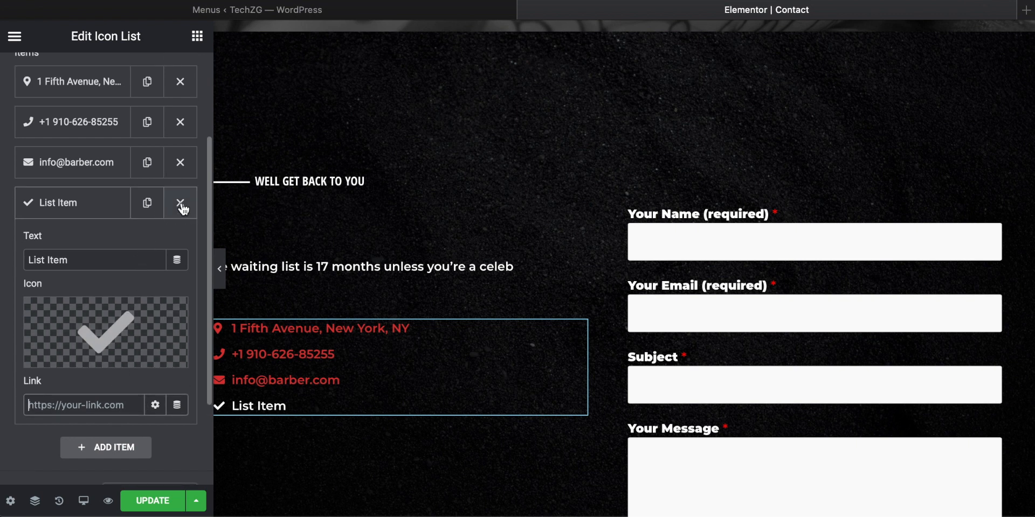
left_click(181, 203)
Step: Open the email item of the contact icon list and examine its text, icon and link settings
scroll(157, 221, "up", 3)
left_click(100, 242)
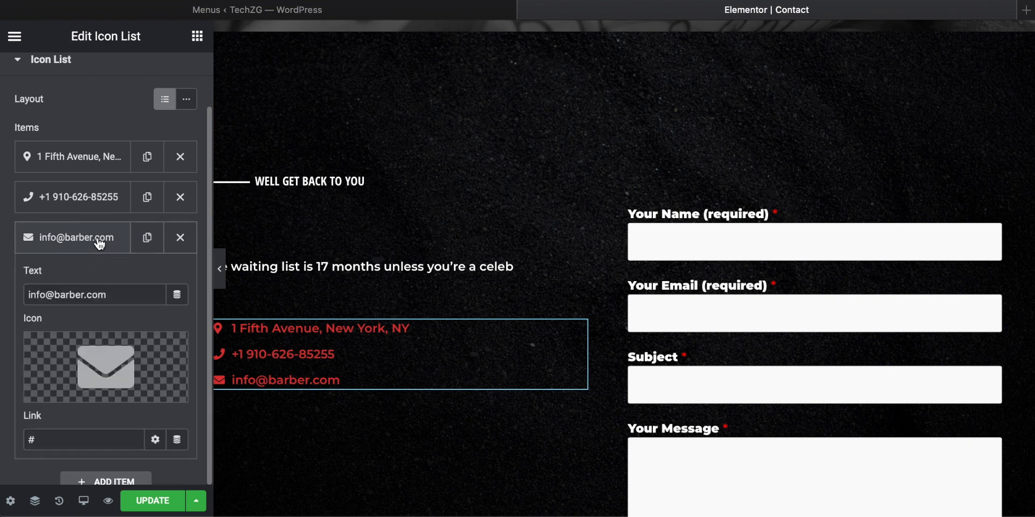
scroll(90, 244, "down", 3)
mouse_move(98, 271)
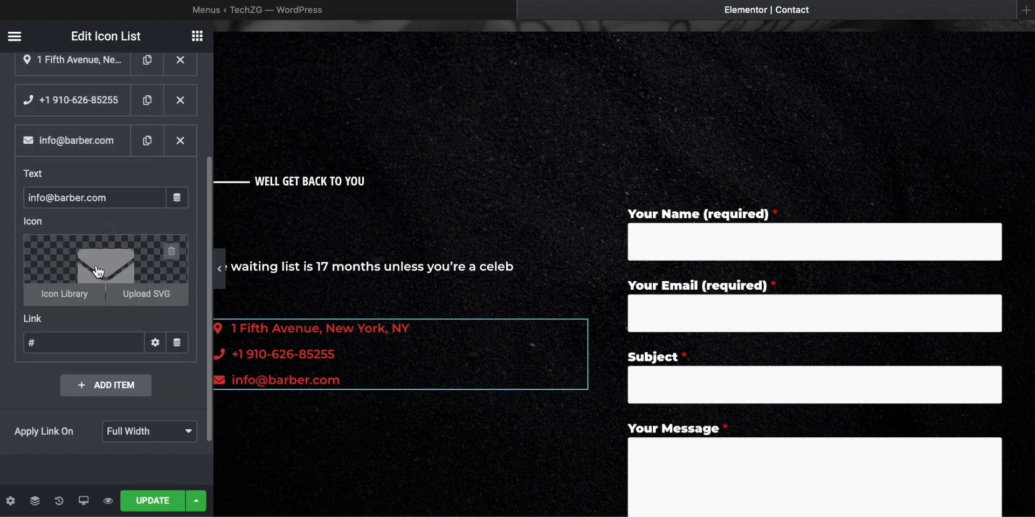
left_click(64, 339)
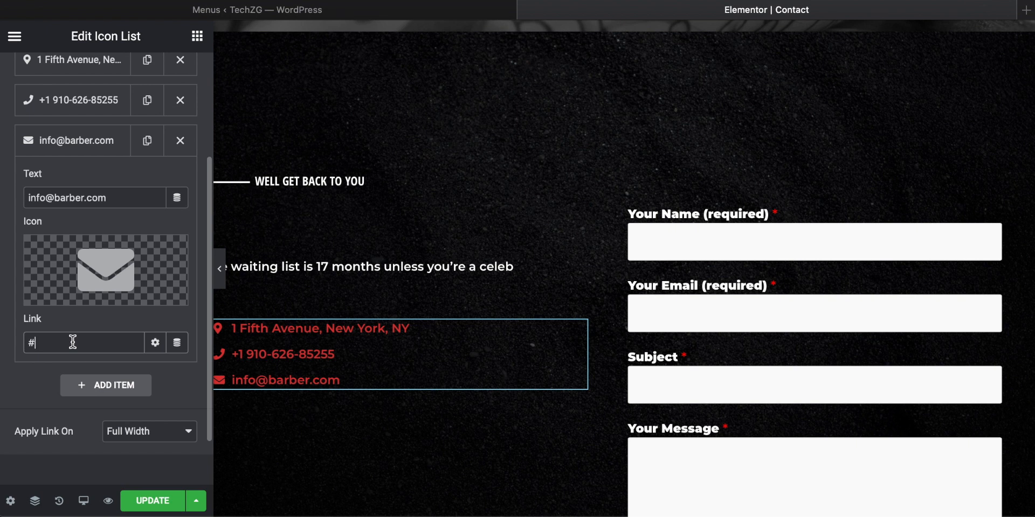
scroll(86, 342, "up", 3)
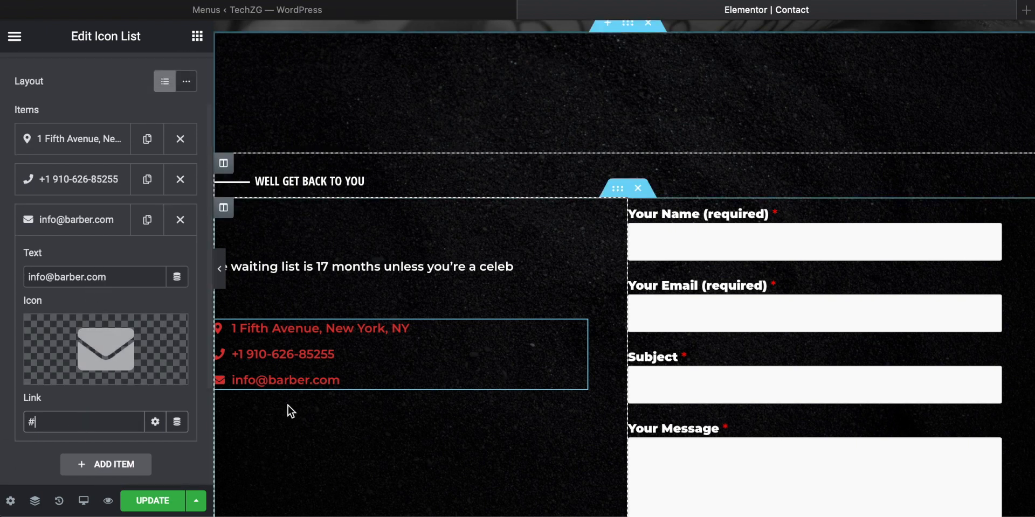
scroll(111, 418, "up", 3)
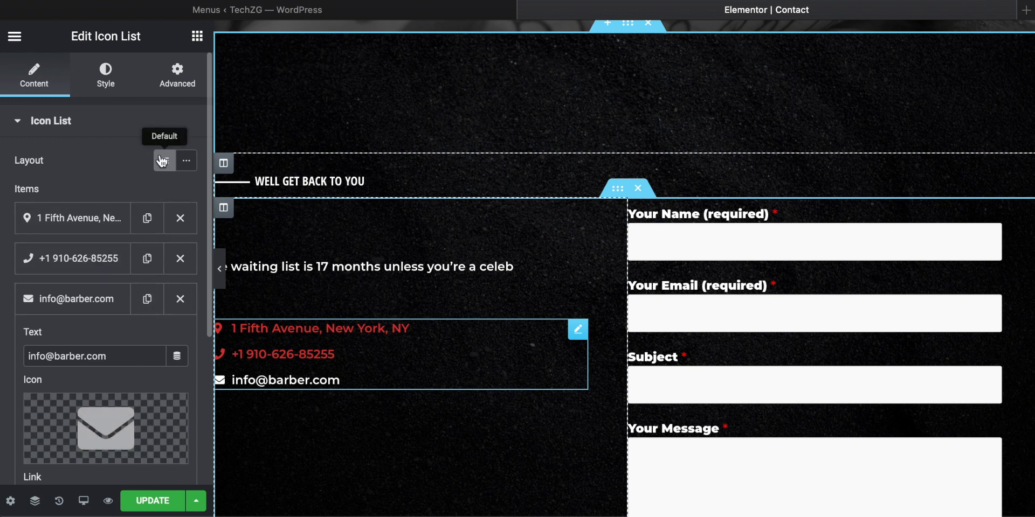
Step: Open the contact form's shortcode widget and look over its settings and the form down to its Send button
scroll(711, 262, "down", 2)
left_click(711, 262)
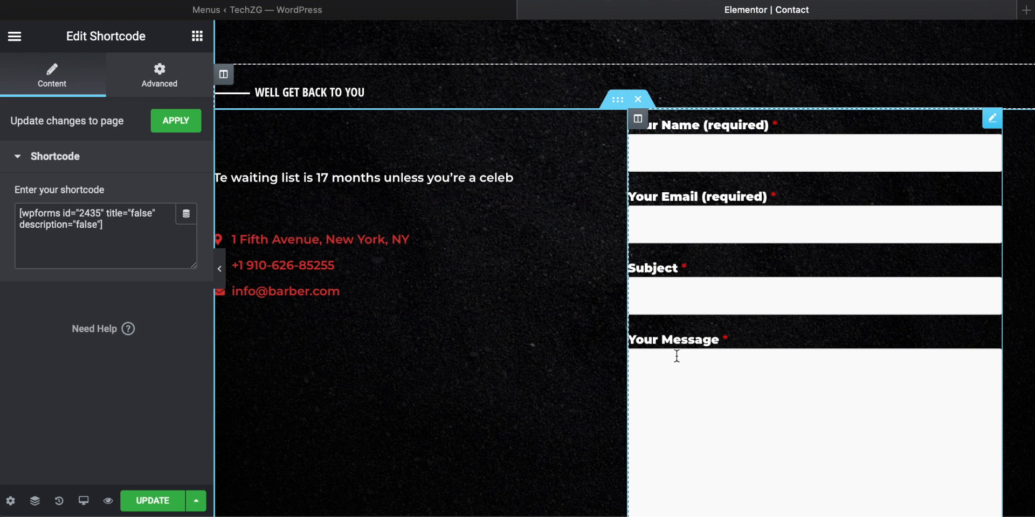
scroll(676, 356, "down", 1)
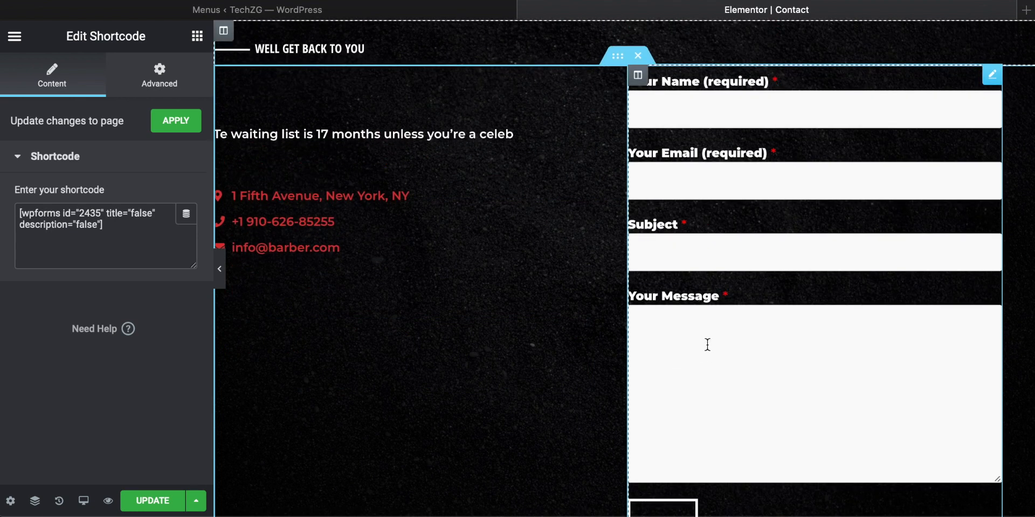
left_click(280, 11)
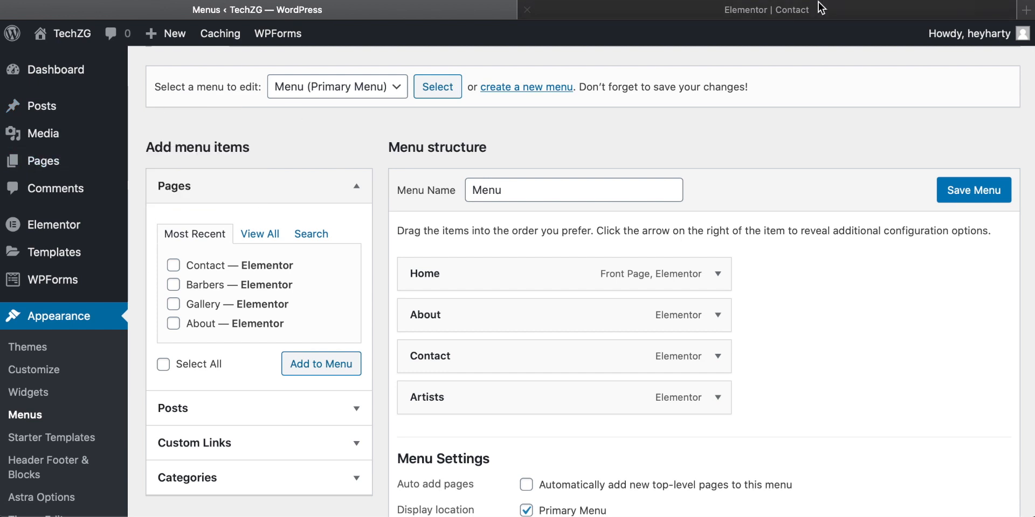
left_click(760, 11)
scroll(706, 299, "down", 2)
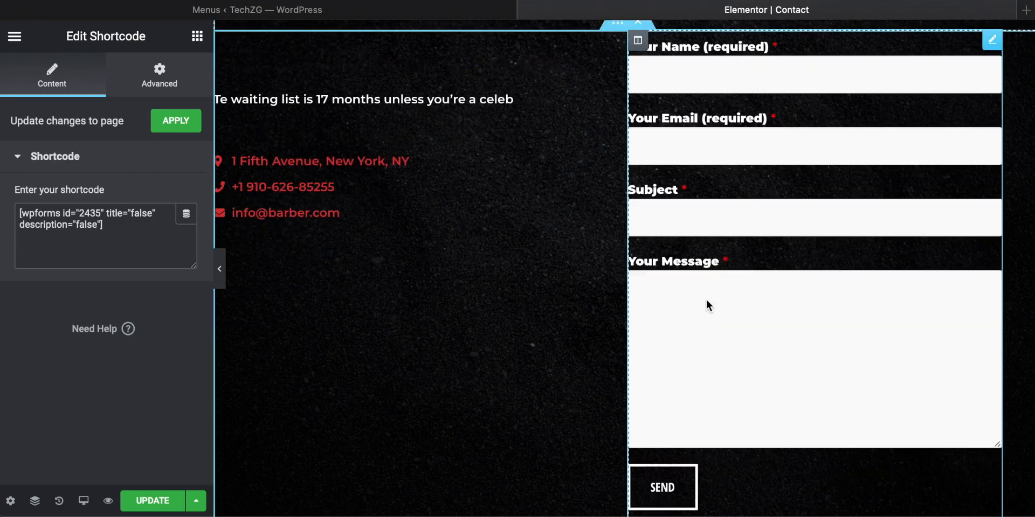
Step: Delete the Google Maps section below the contact form
scroll(666, 378, "up", 10)
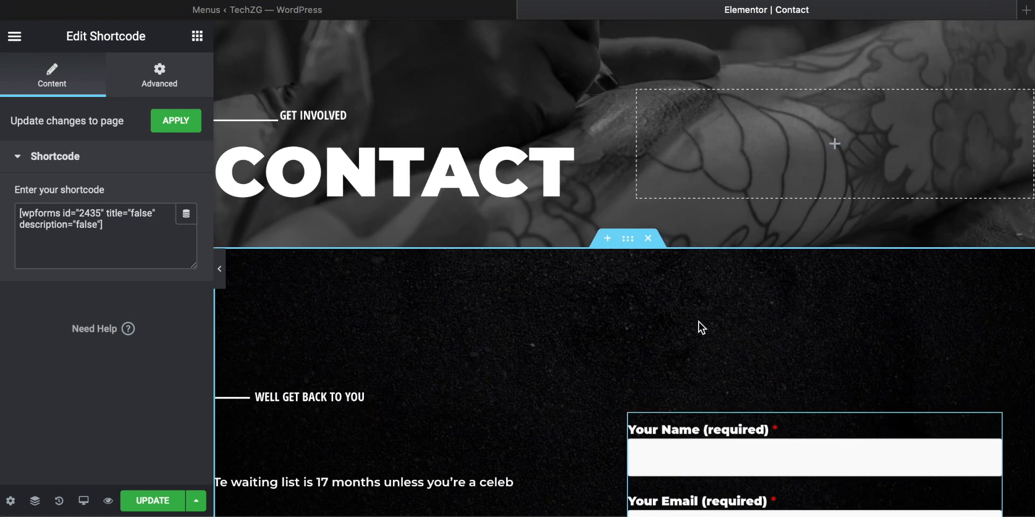
scroll(698, 322, "down", 12)
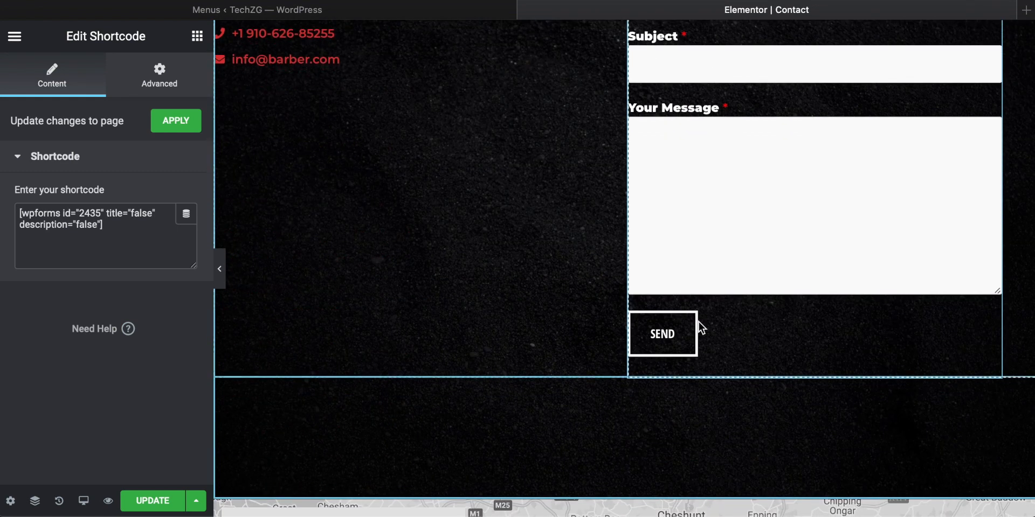
scroll(699, 324, "down", 5)
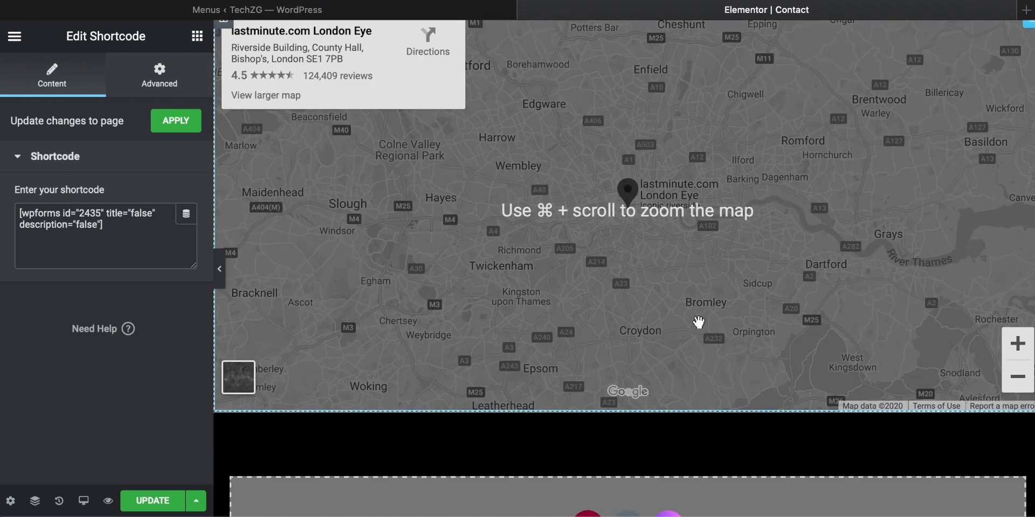
scroll(699, 322, "down", 2)
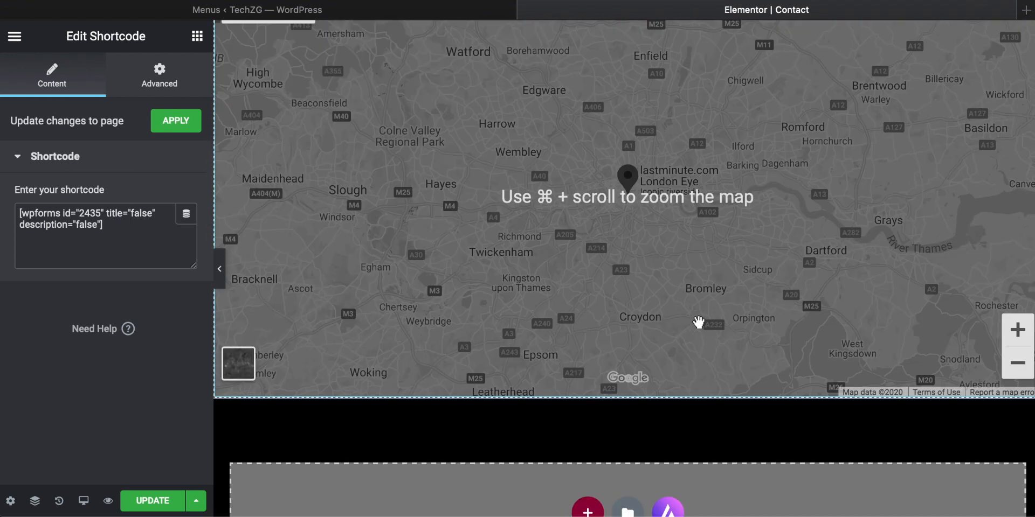
scroll(603, 330, "up", 4)
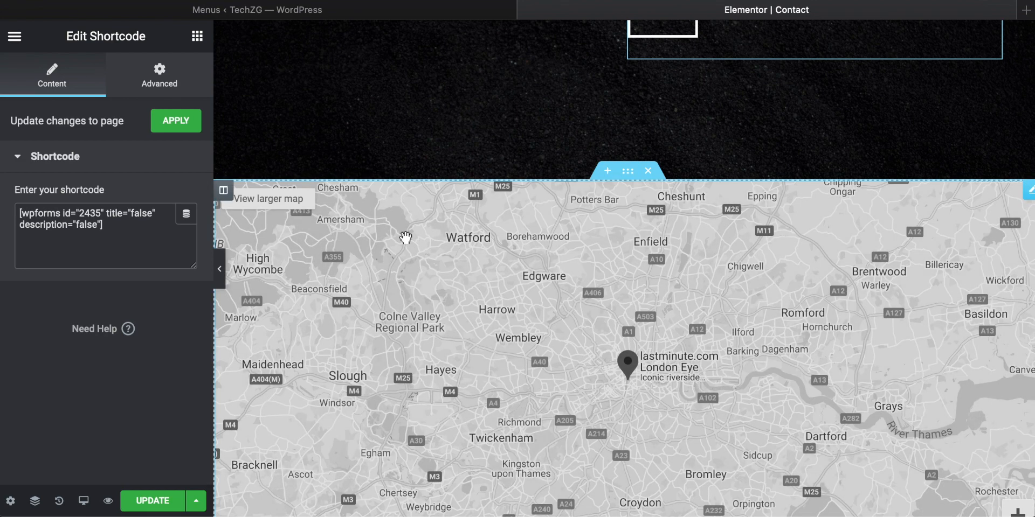
scroll(406, 238, "down", 4)
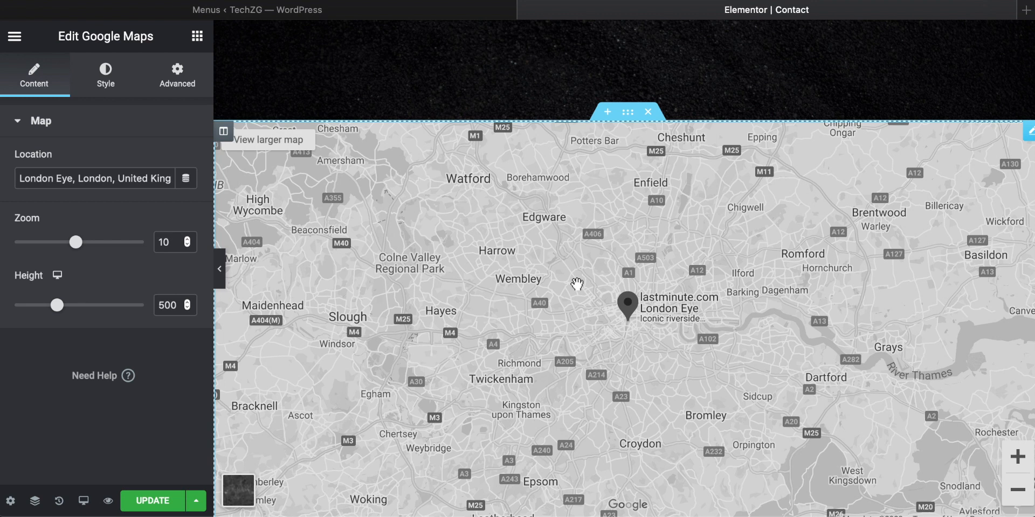
left_click(648, 113)
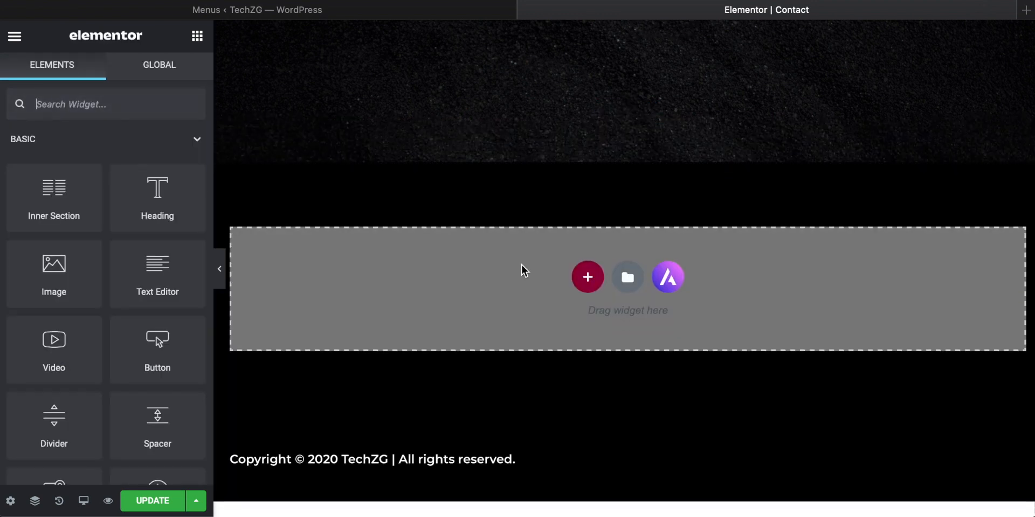
Step: Preview the Contact page's header at full width without the editing panel
scroll(522, 264, "up", 1)
scroll(521, 264, "up", 15)
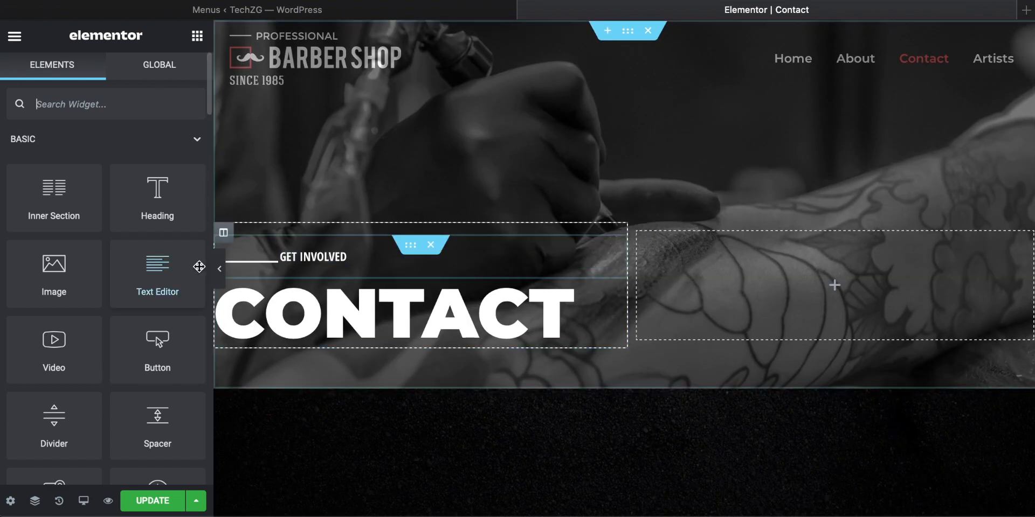
left_click(220, 272)
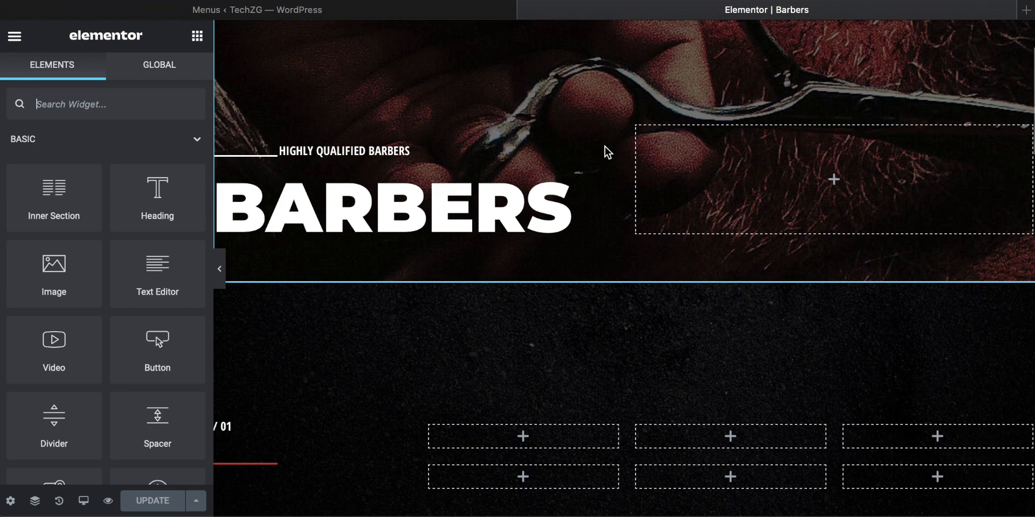
Step: Open the Artists page from the site navigation and look through its team member photos, texts and header
scroll(606, 151, "down", 8)
scroll(605, 147, "down", 15)
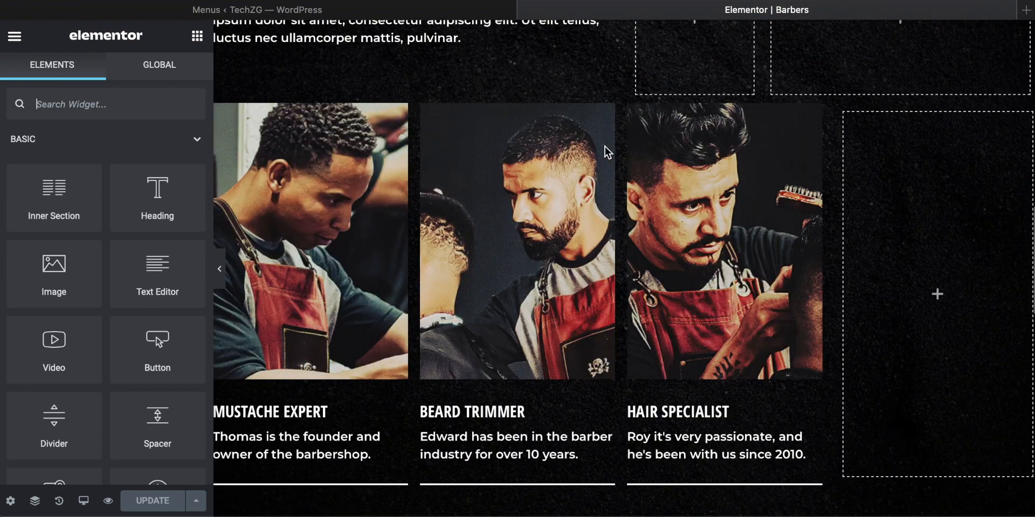
scroll(526, 188, "down", 5)
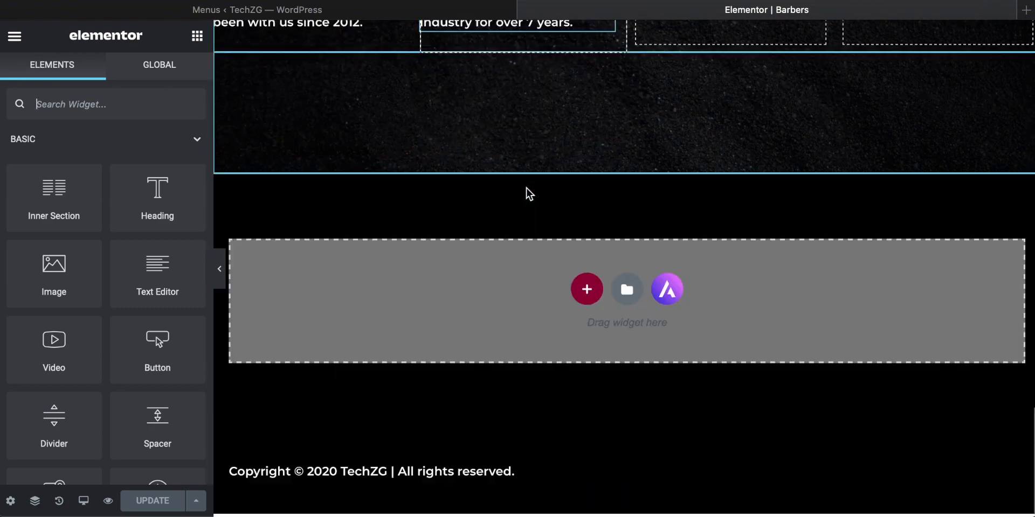
scroll(526, 187, "up", 13)
scroll(526, 188, "up", 10)
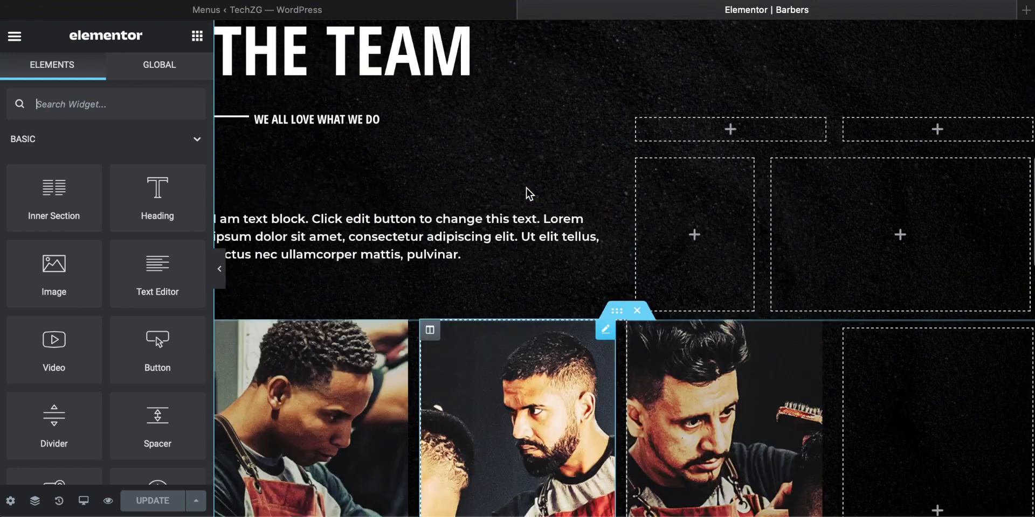
scroll(469, 291, "down", 10)
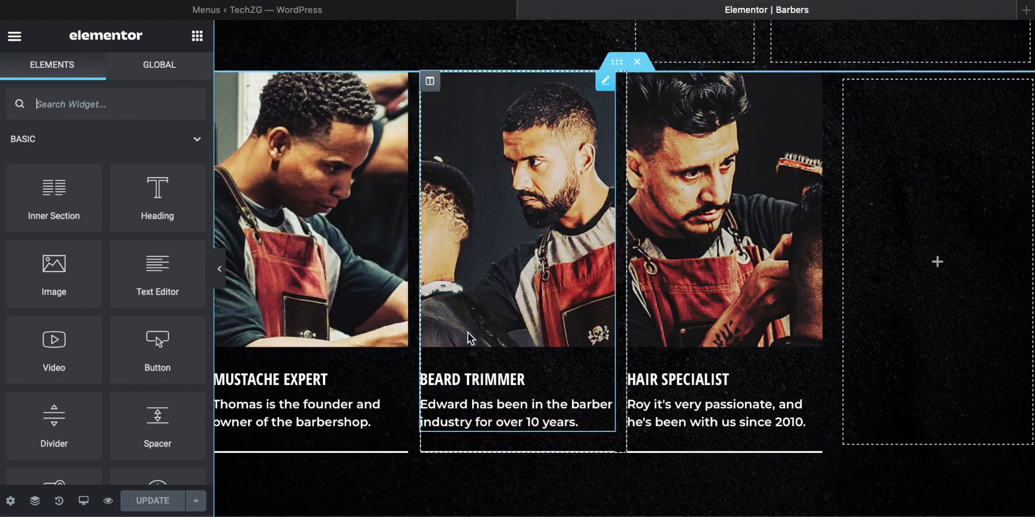
scroll(393, 248, "down", 7)
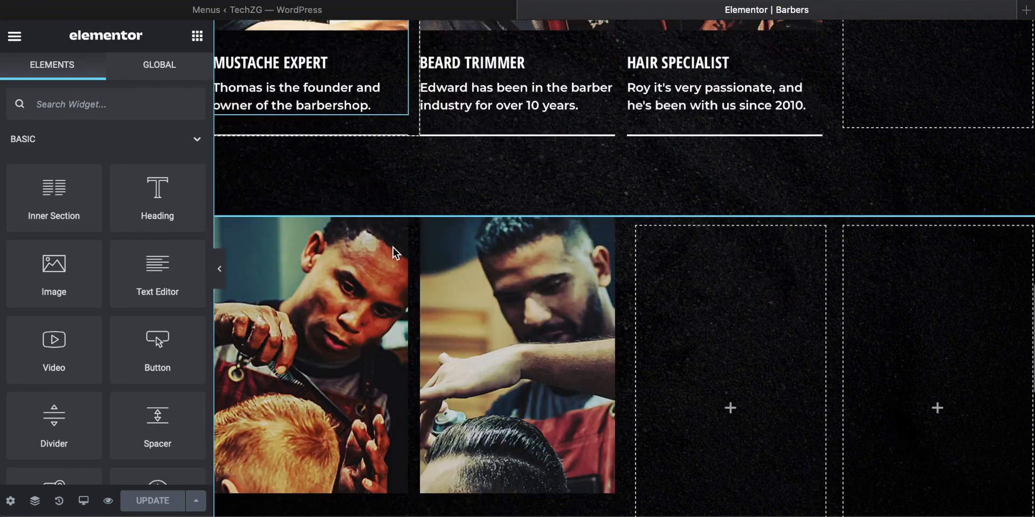
scroll(532, 279, "up", 4)
scroll(545, 229, "down", 4)
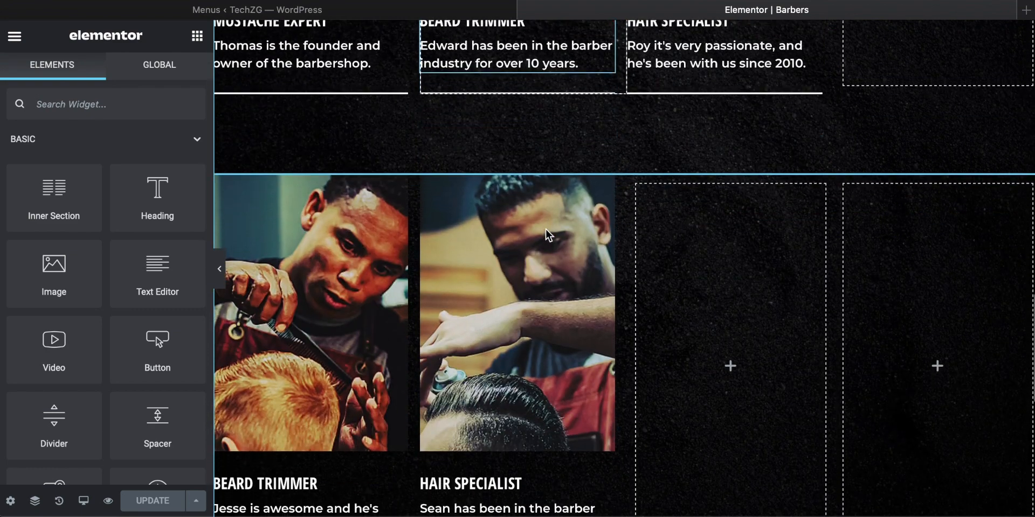
scroll(545, 231, "up", 8)
scroll(546, 229, "up", 10)
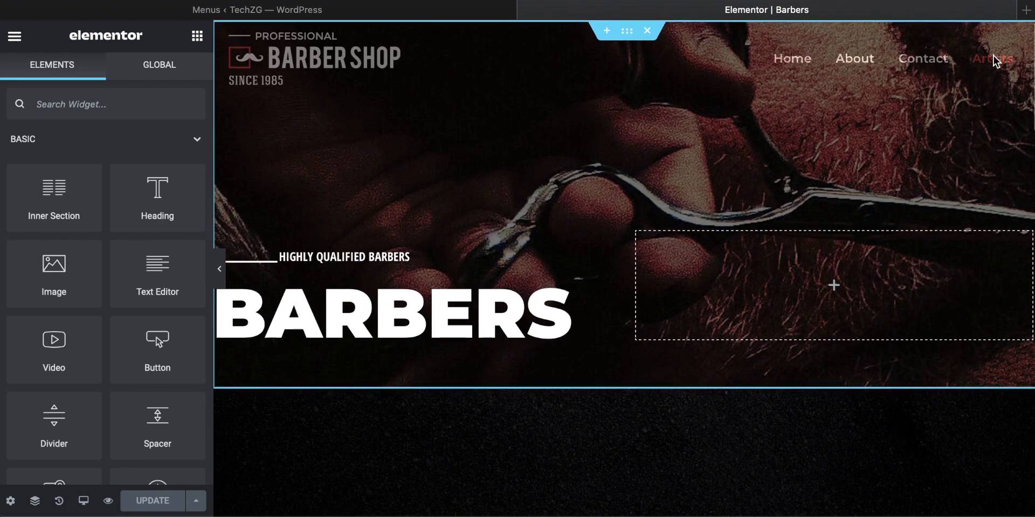
Step: Remove the Artists item from the site's primary menu and save the menu
left_click(238, 11)
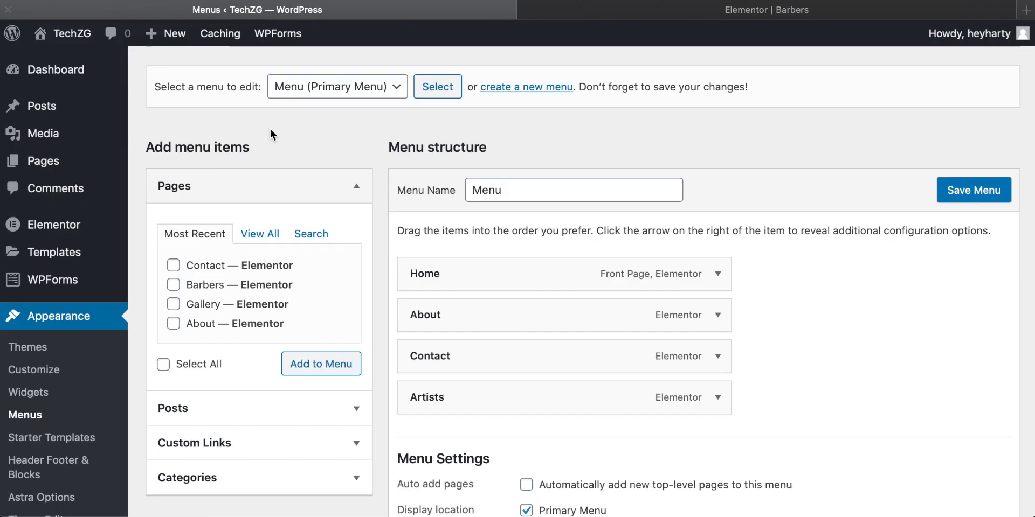
scroll(522, 269, "down", 3)
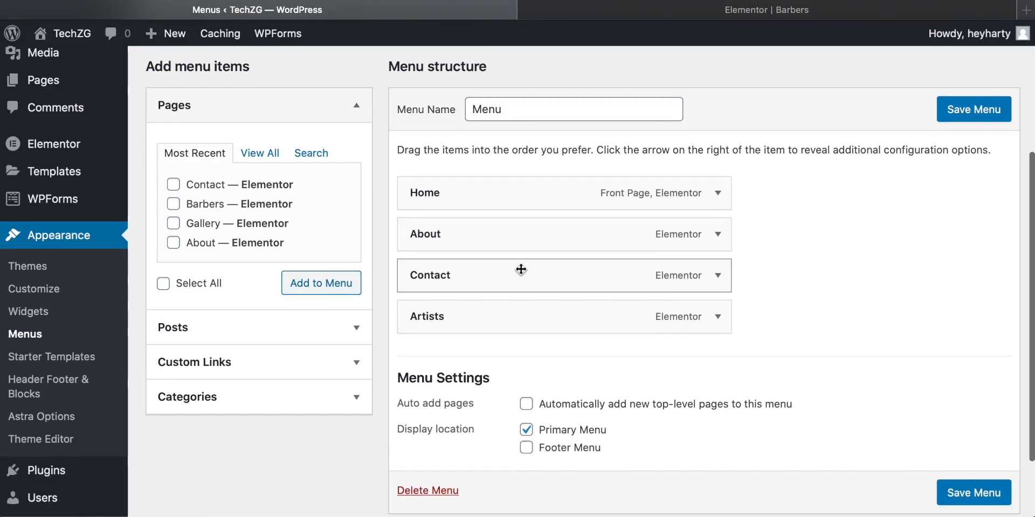
left_click(718, 318)
scroll(790, 306, "down", 3)
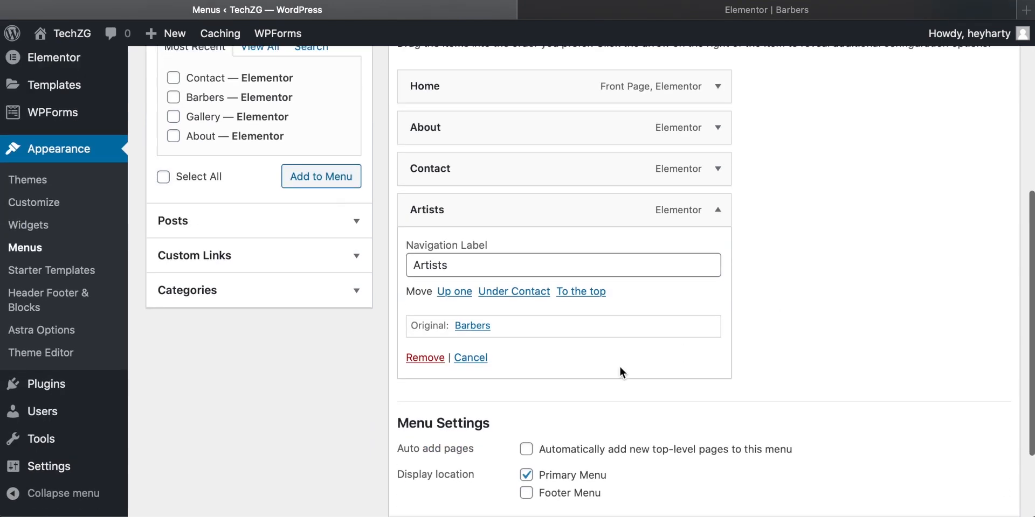
left_click(430, 358)
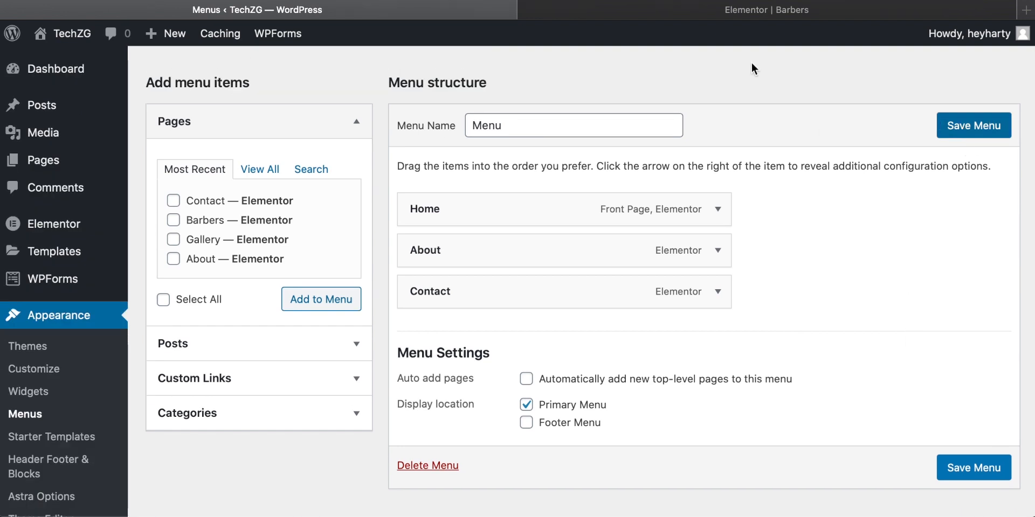
Step: Open the live Home page and check its navigation and its sections down the page
left_click(778, 12)
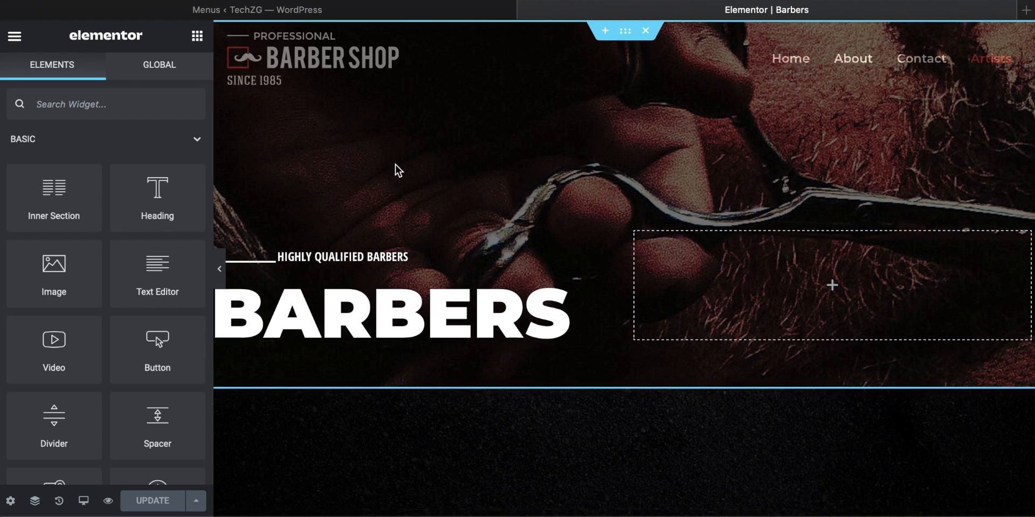
left_click(220, 273)
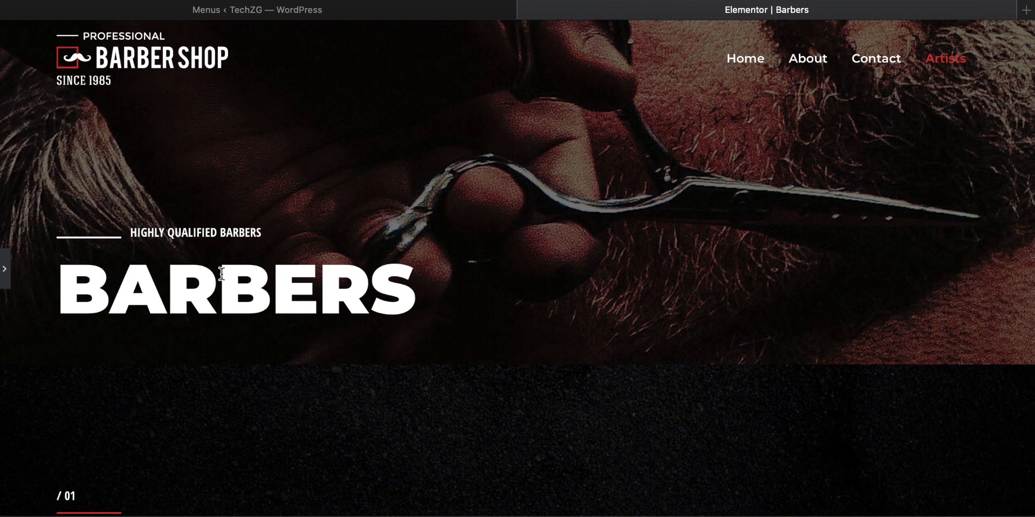
left_click(751, 64)
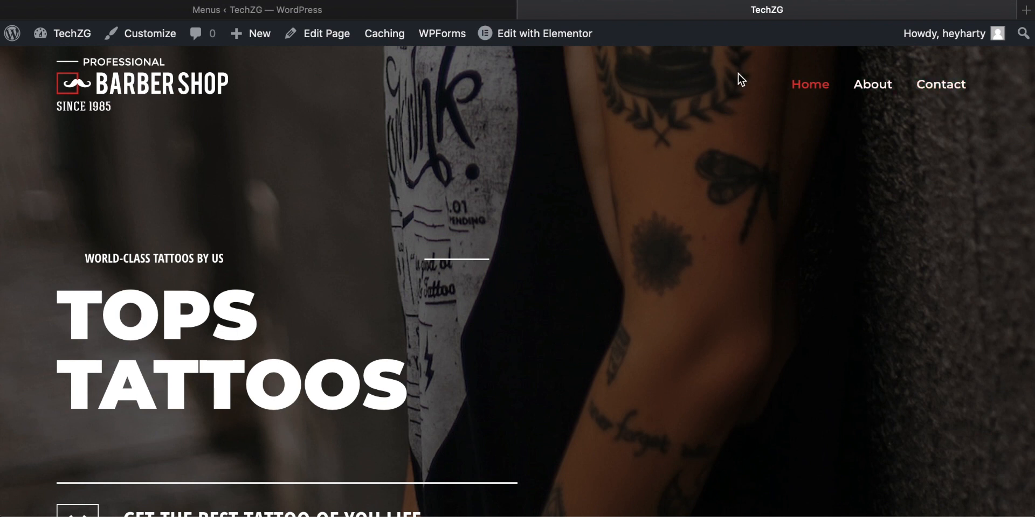
scroll(464, 196, "down", 15)
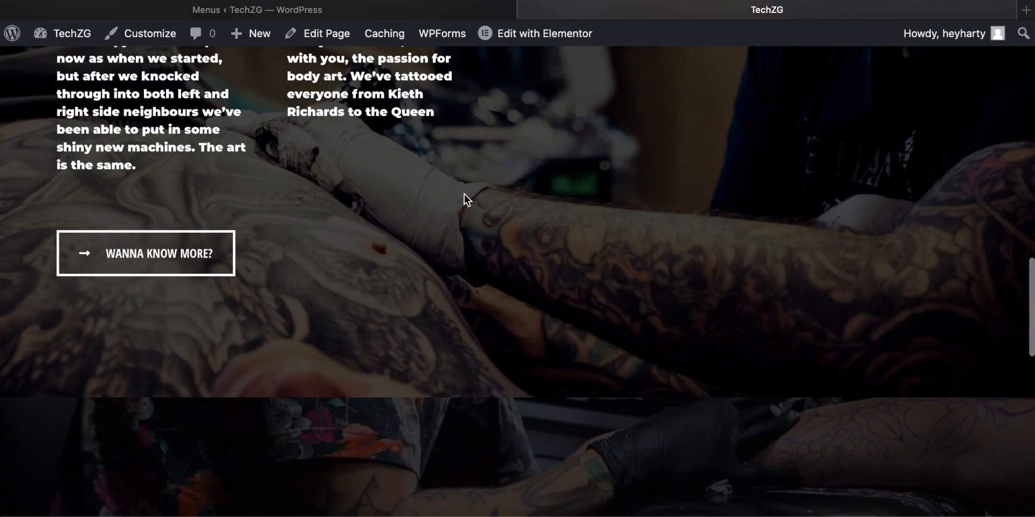
scroll(463, 194, "down", 5)
scroll(464, 194, "up", 20)
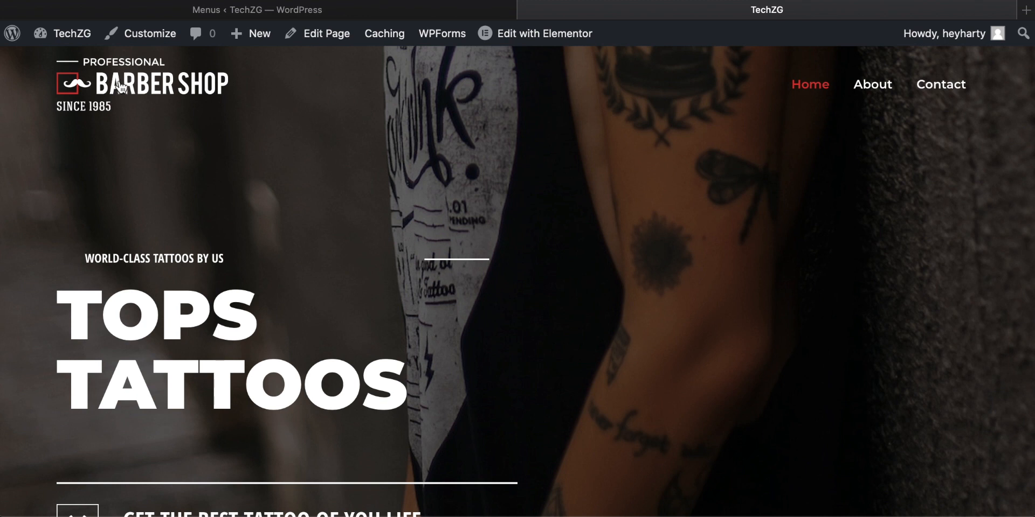
Step: Open the header's Site Identity settings in the theme customizer and go to the site logo
left_click(144, 34)
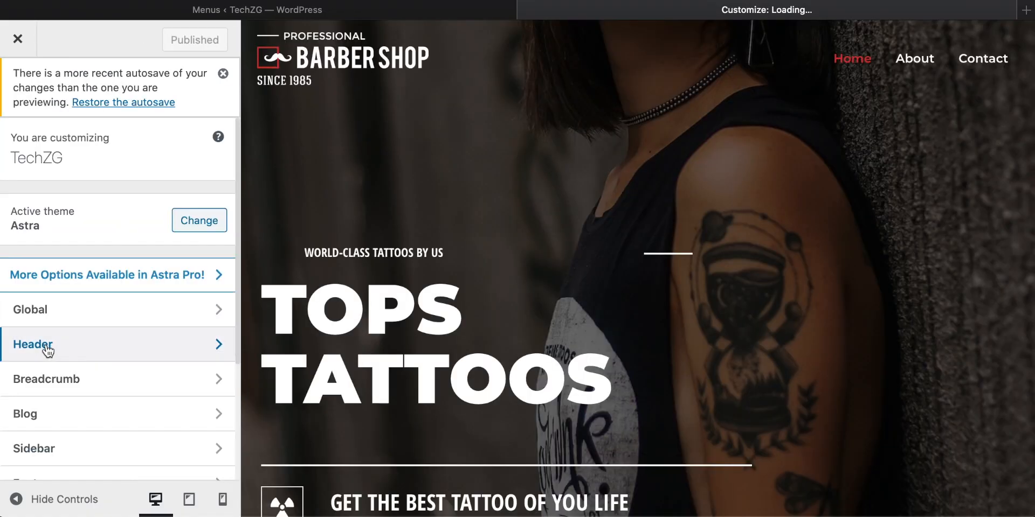
left_click(48, 350)
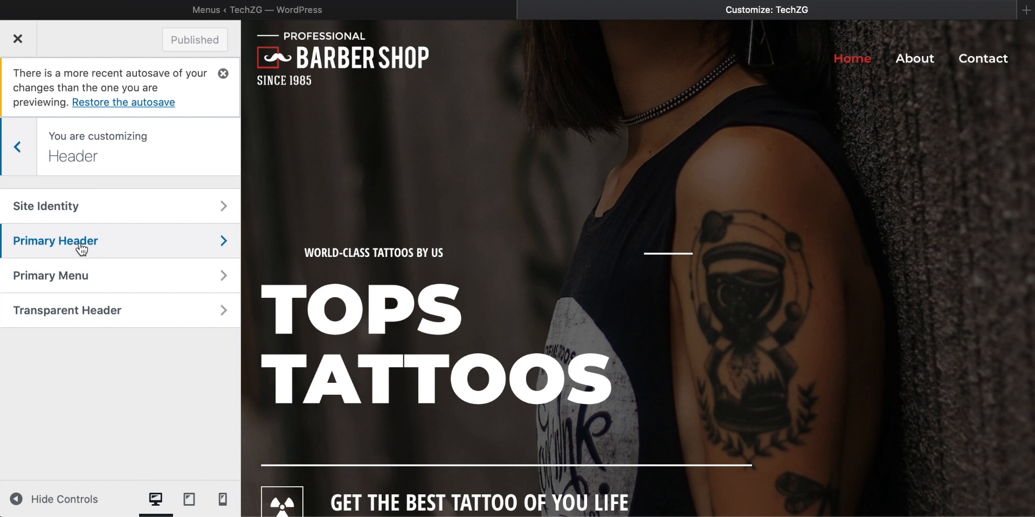
left_click(79, 204)
scroll(128, 205, "down", 3)
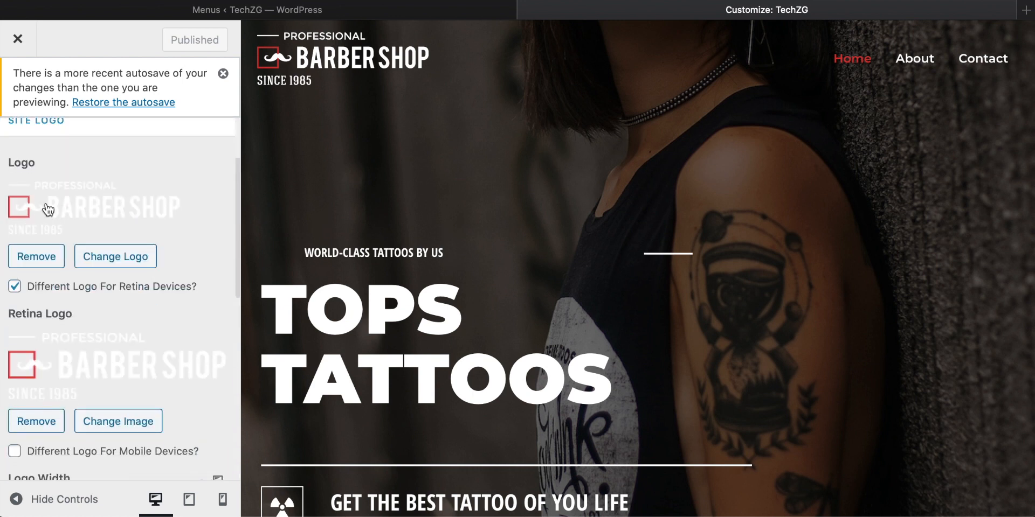
Step: Replace the site logo with the uploaded images.jpg, cropped to the band around the TATTOO lettering
left_click(110, 264)
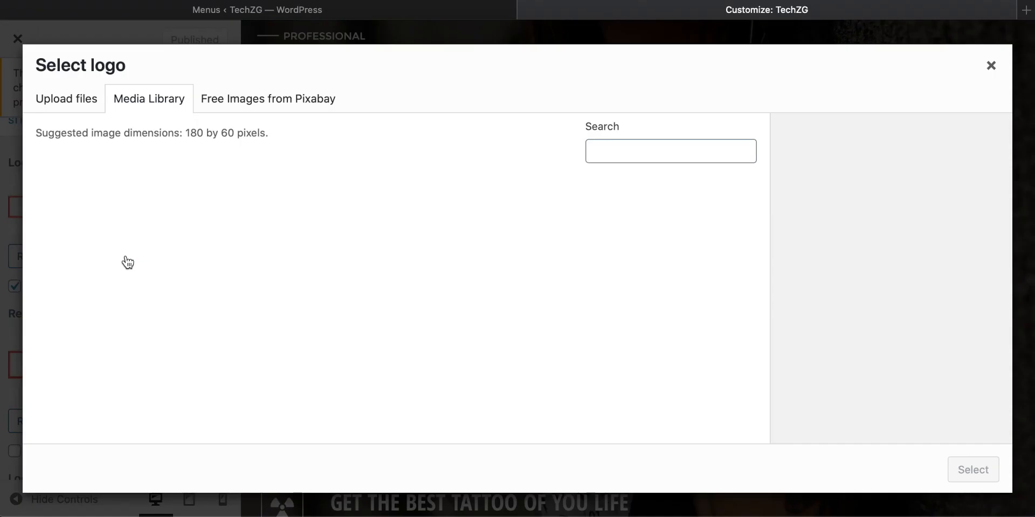
left_click_drag(493, 401, 390, 260)
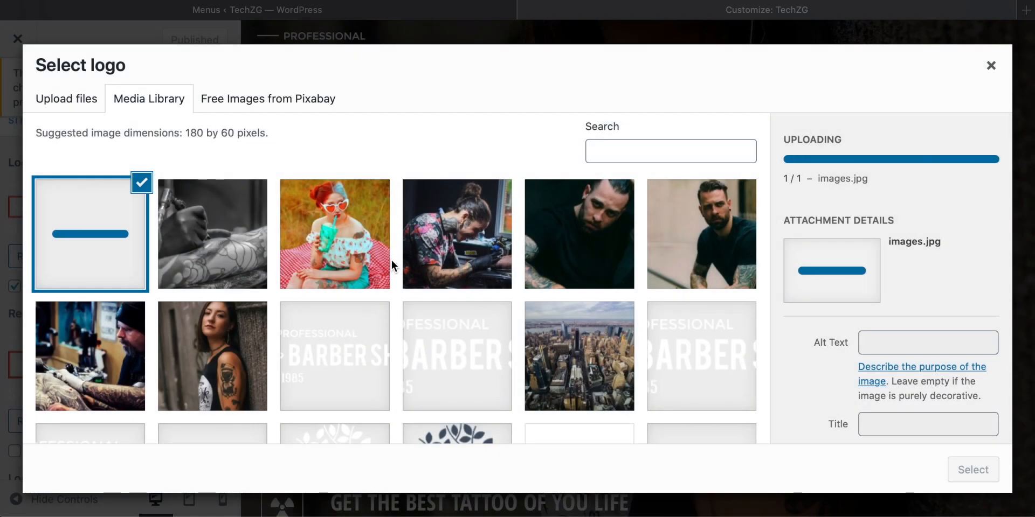
scroll(766, 261, "down", 2)
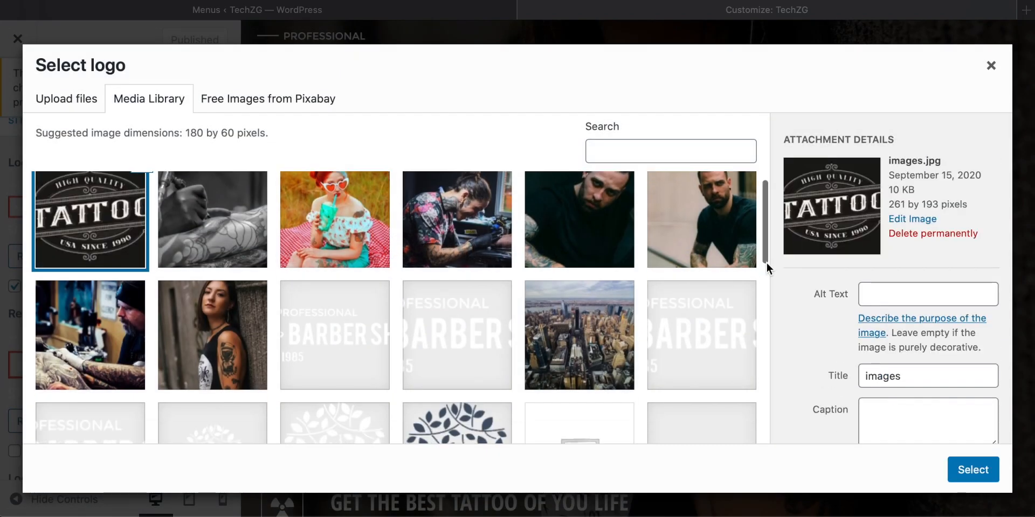
scroll(765, 261, "up", 2)
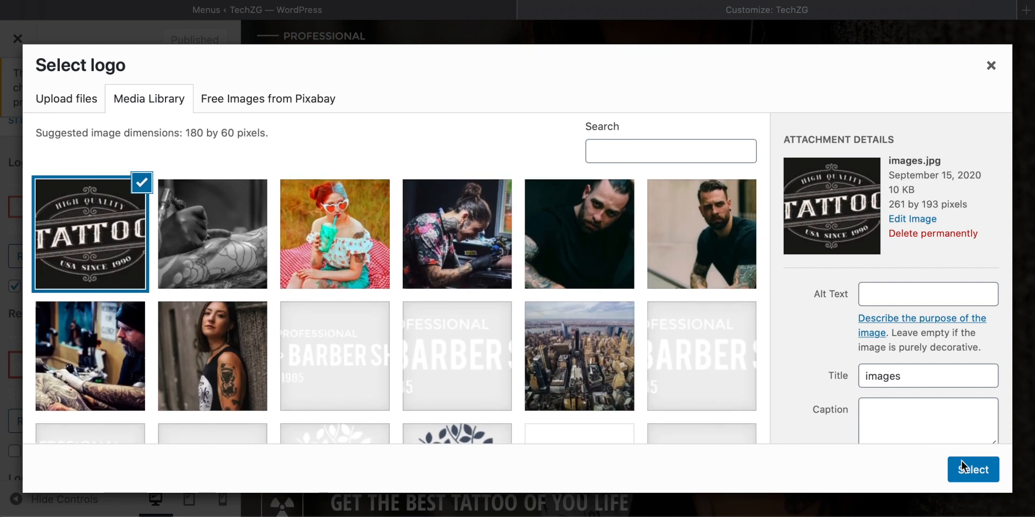
left_click(972, 471)
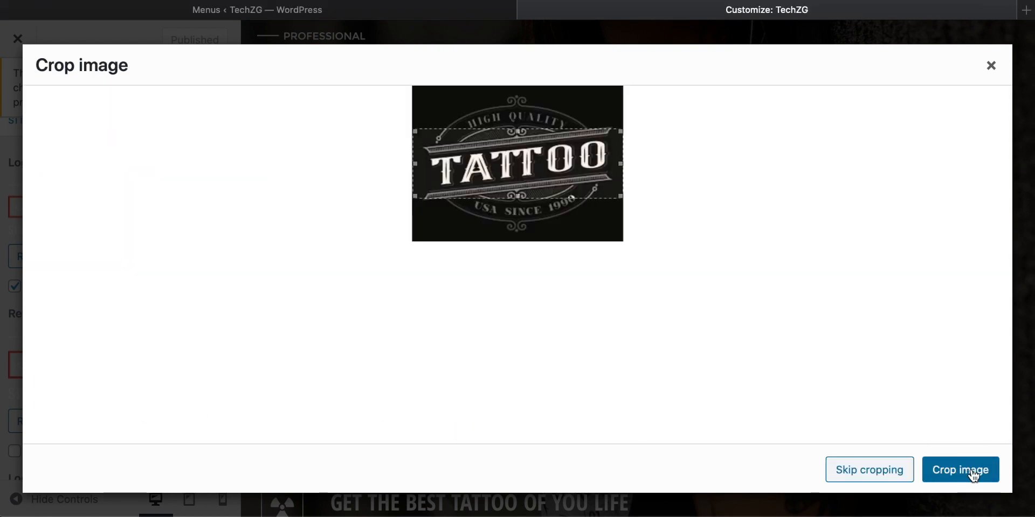
mouse_move(512, 183)
left_mouse_down()
mouse_move(511, 137)
mouse_move(511, 180)
left_mouse_up()
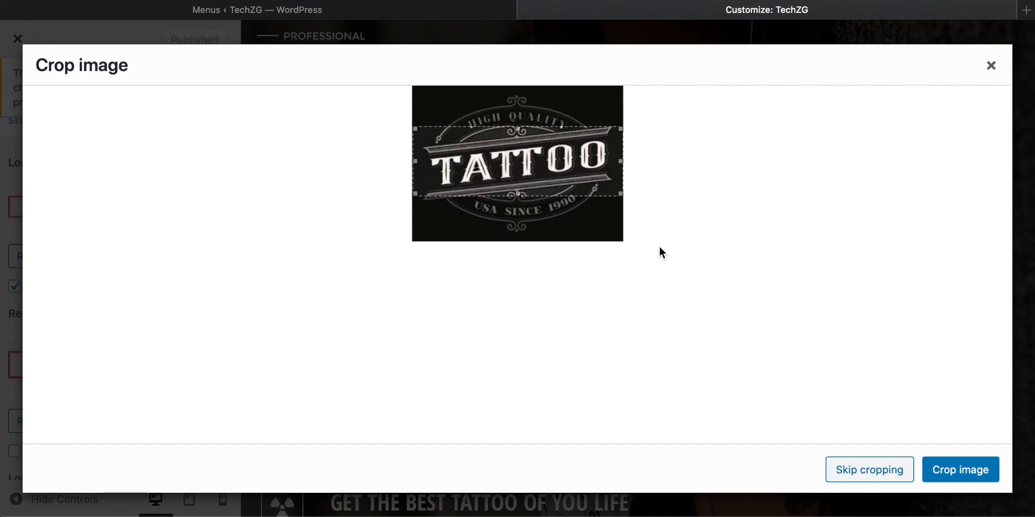
left_click(957, 470)
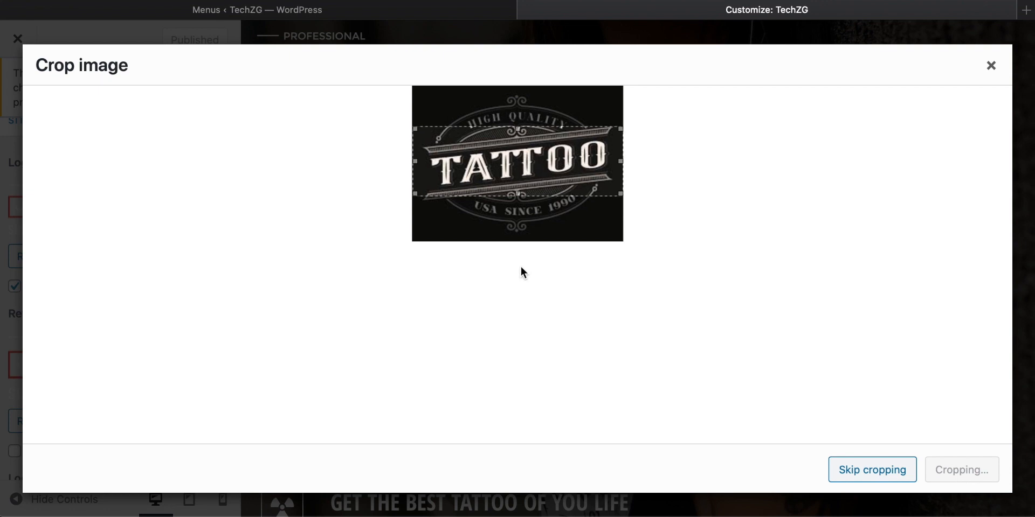
Step: Replace the retina logo with the tattoo image images.jpg from the media library
scroll(108, 177, "down", 2)
scroll(105, 160, "up", 1)
scroll(105, 160, "up", 1)
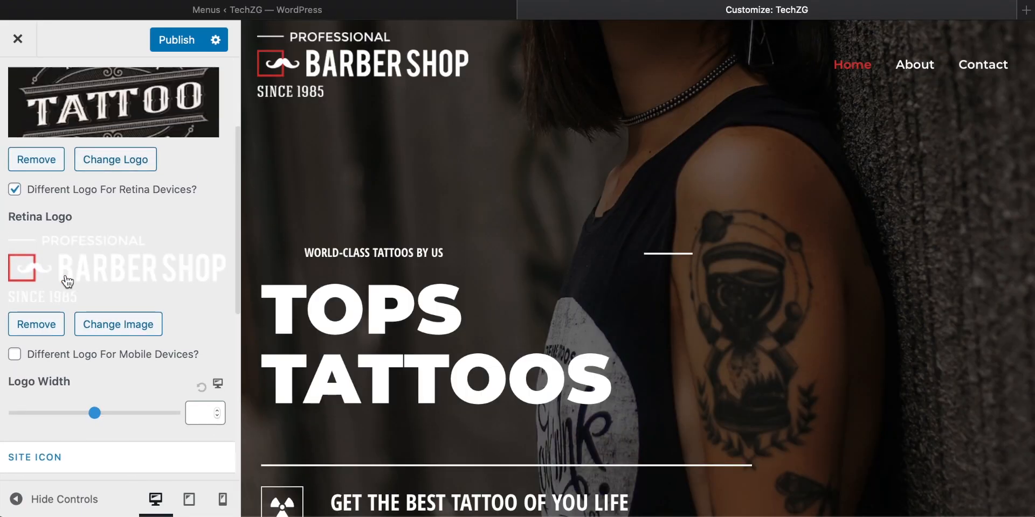
left_click(118, 325)
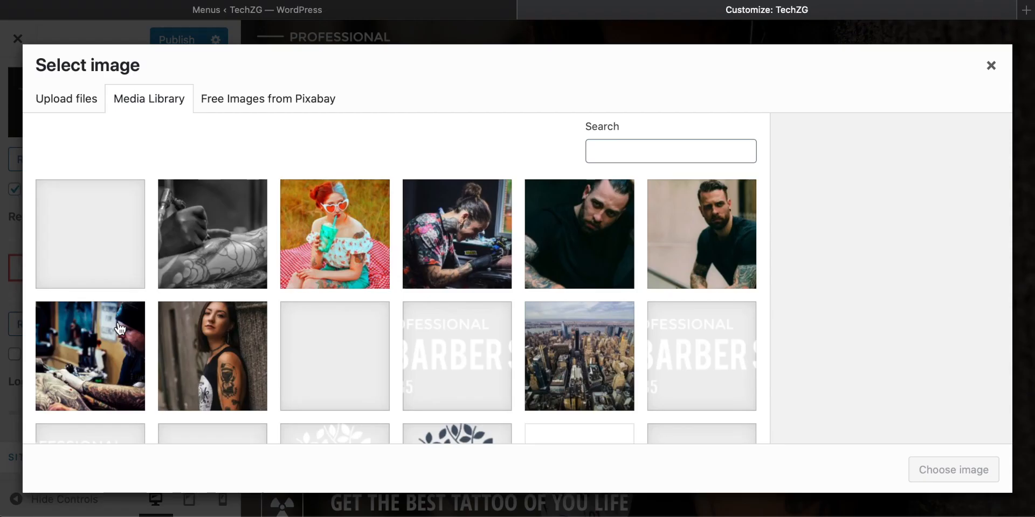
left_click(105, 247)
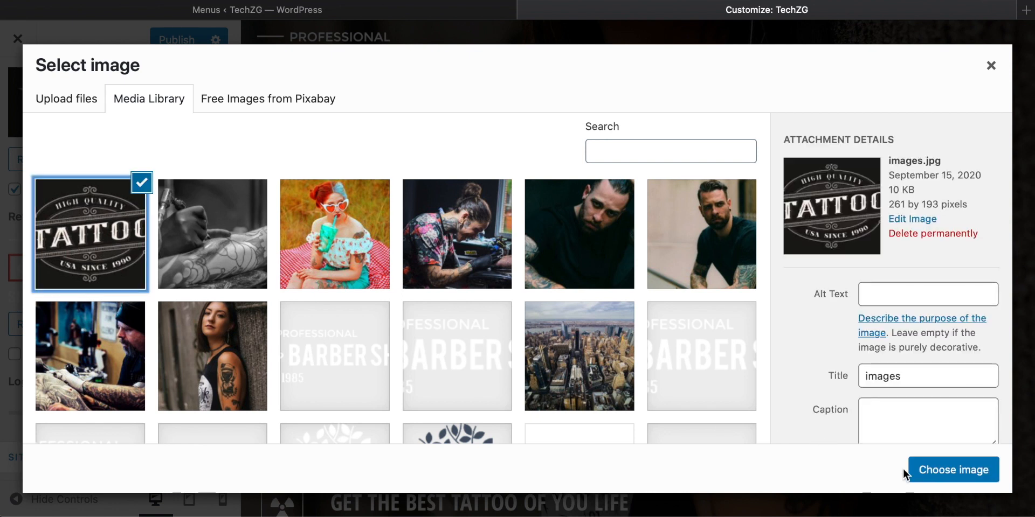
left_click(923, 470)
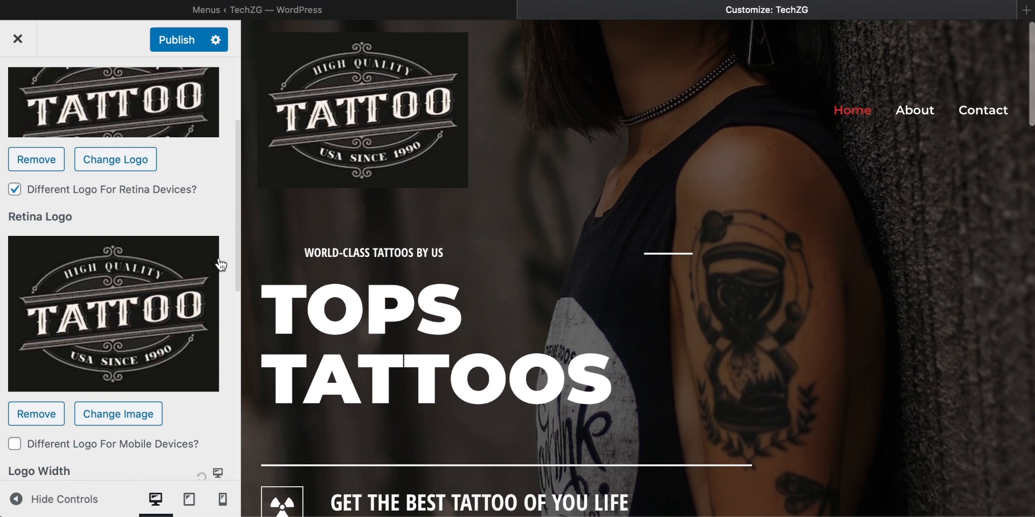
Step: Look over the logo width and site icon settings and check the new logo in the page preview
scroll(221, 264, "down", 3)
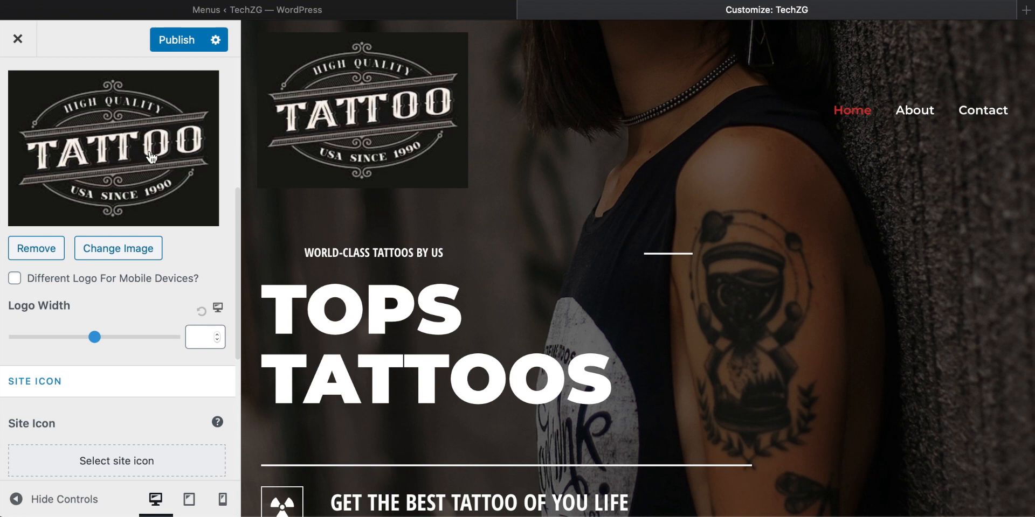
scroll(613, 166, "down", 5)
scroll(613, 166, "up", 5)
scroll(662, 105, "down", 1)
scroll(661, 104, "down", 3)
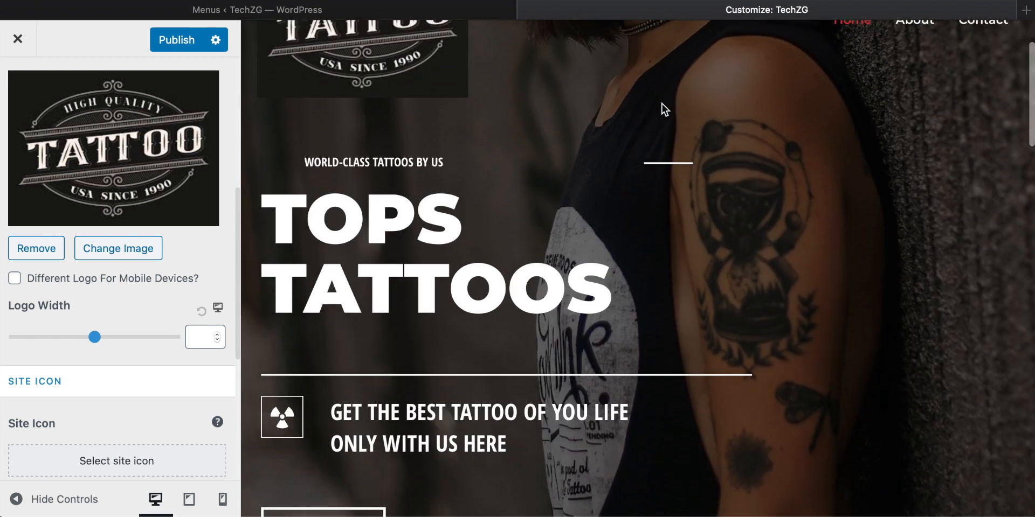
scroll(240, 258, "up", 10)
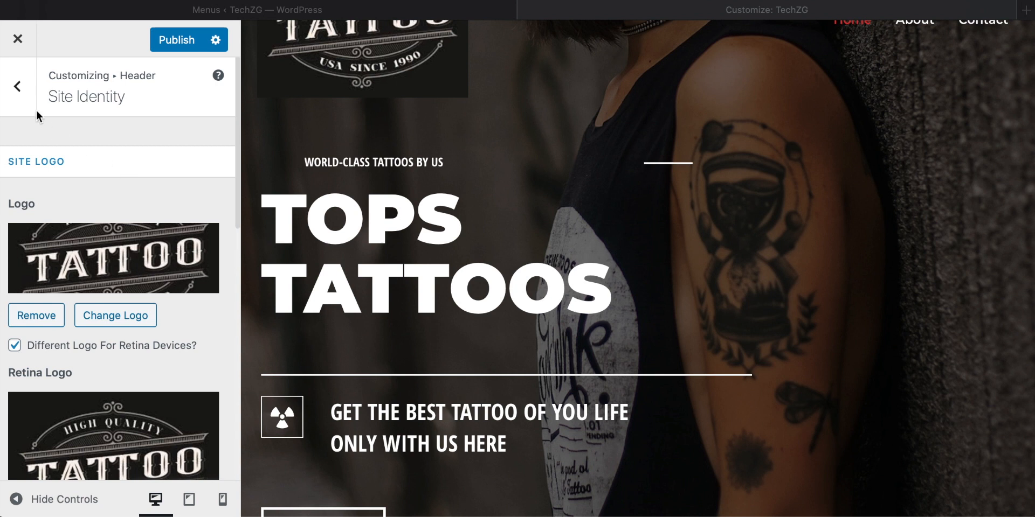
Step: Leave the Site Identity settings and look over the page preview and the Global options
left_click(20, 87)
left_click(20, 88)
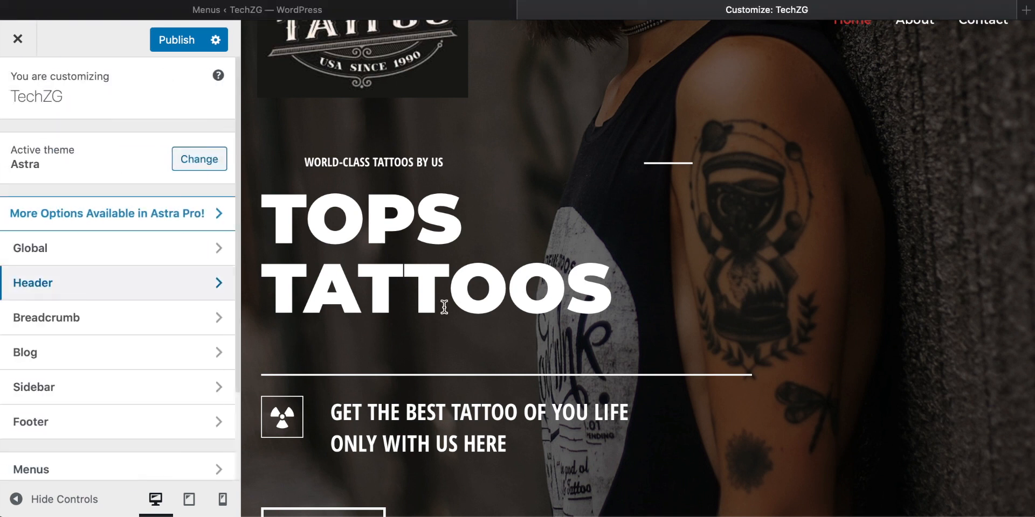
scroll(444, 306, "down", 7)
scroll(444, 306, "up", 9)
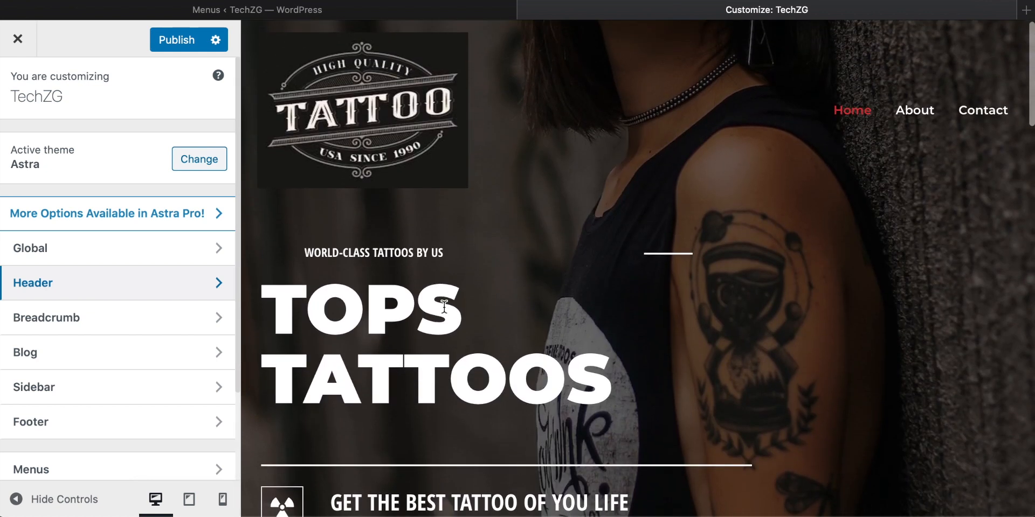
left_click(56, 255)
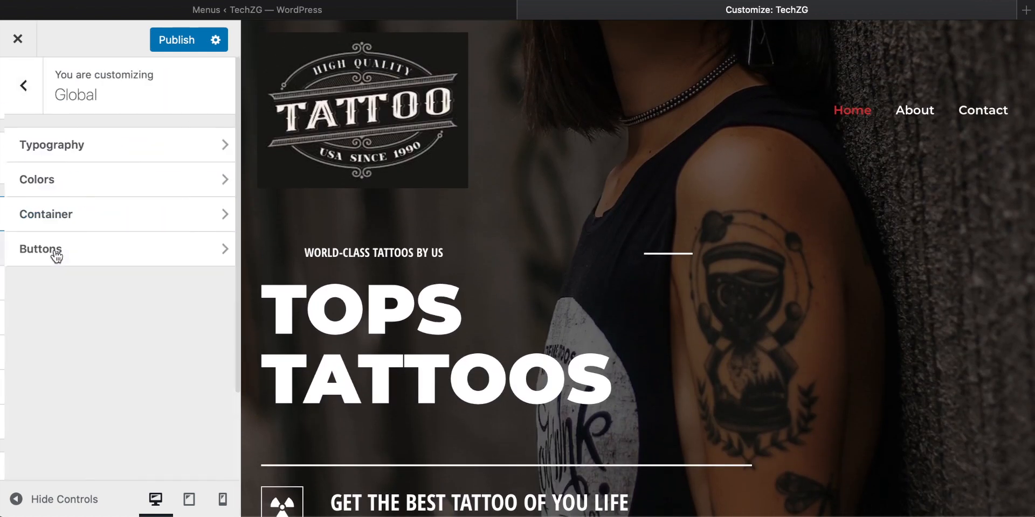
left_click(17, 86)
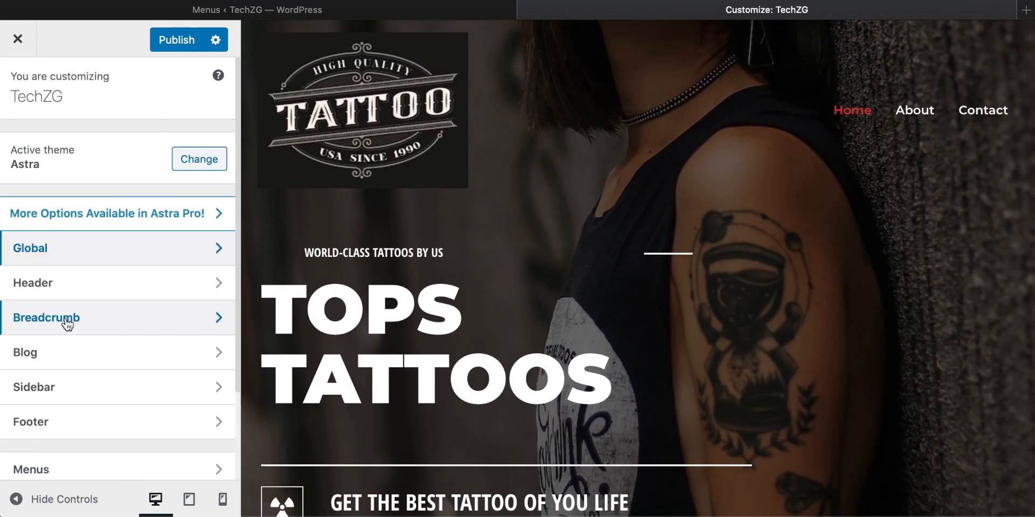
Step: Look through the Blog / Archive settings, trying to reorder Featured Image within the post structure
left_click(53, 358)
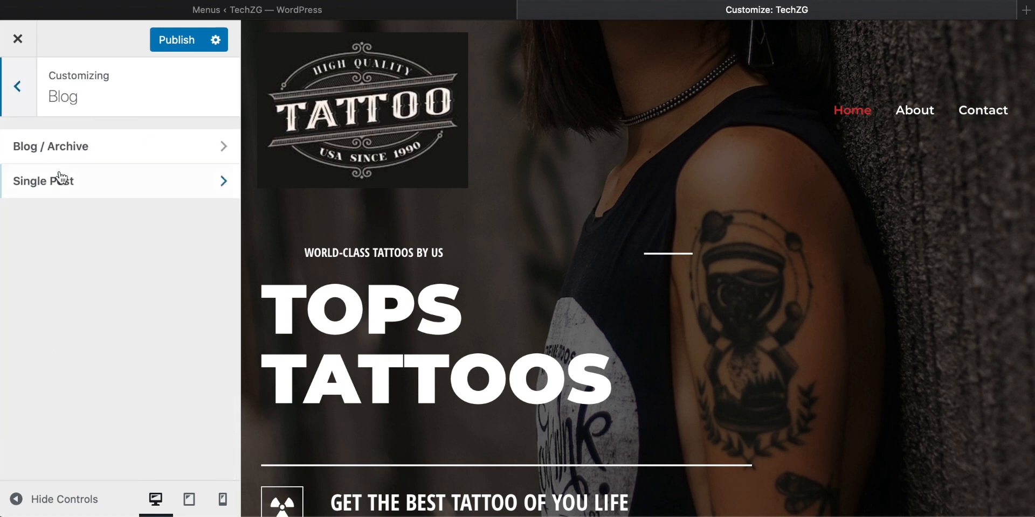
left_click(59, 149)
scroll(81, 183, "down", 3)
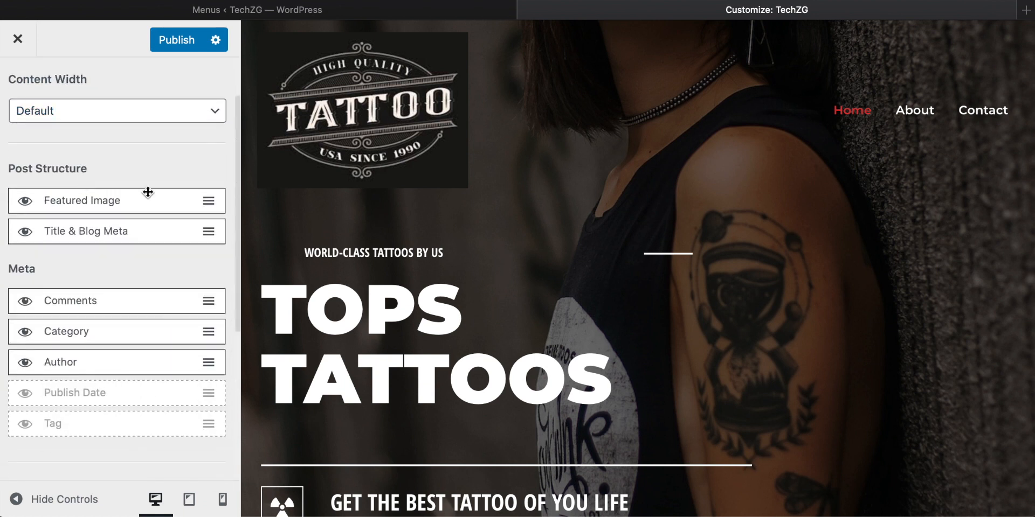
left_click_drag(207, 199, 205, 127)
mouse_move(206, 194)
left_mouse_down()
mouse_move(205, 233)
mouse_move(205, 180)
mouse_move(205, 237)
mouse_move(203, 193)
left_mouse_up()
scroll(132, 134, "up", 3)
left_click(27, 108)
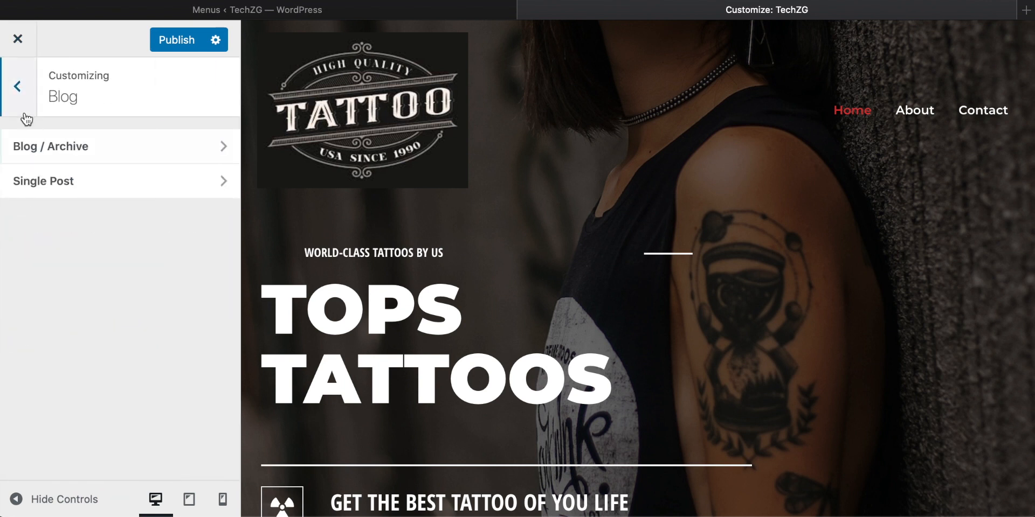
left_click(25, 112)
Step: Look over the Footer settings, including Footer Widgets, and the customizer's list of sections
scroll(99, 328, "down", 3)
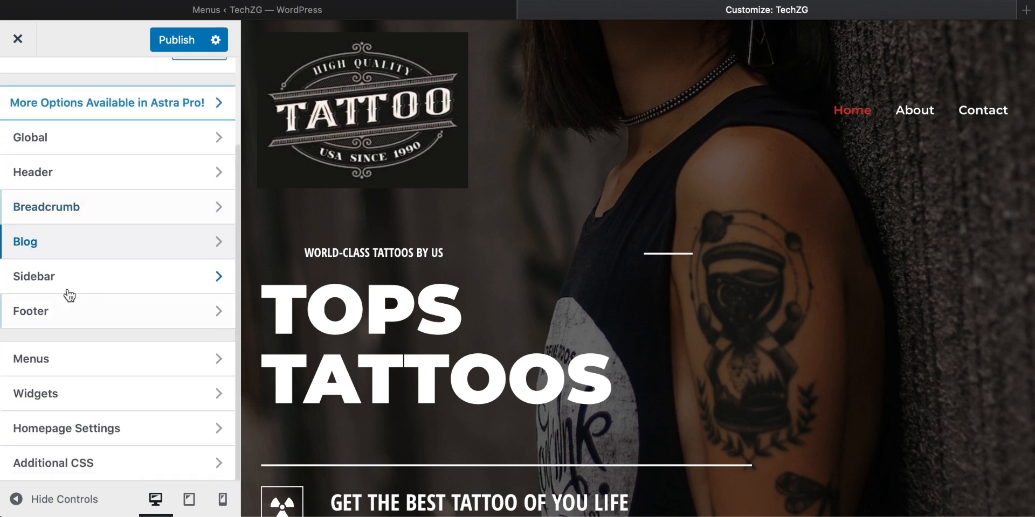
left_click(56, 320)
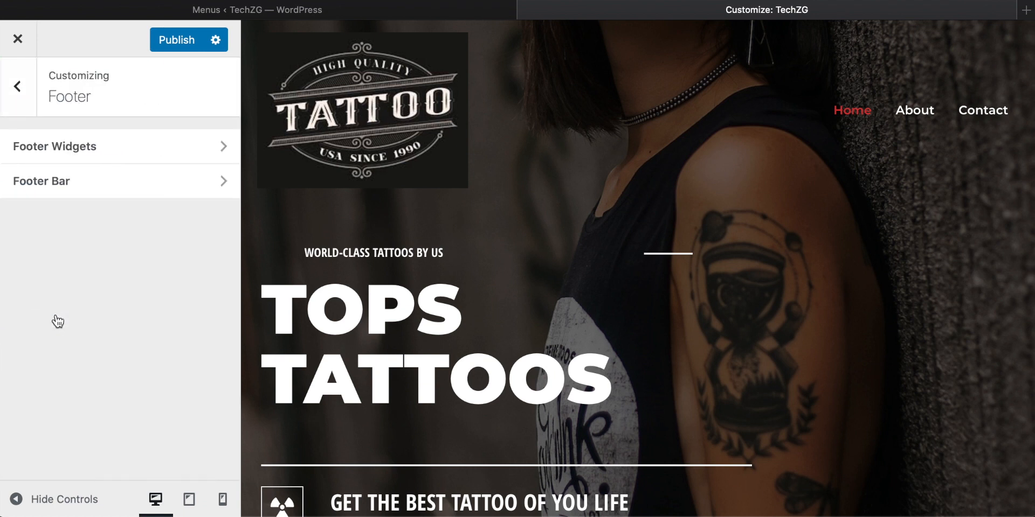
left_click(90, 145)
left_click(21, 103)
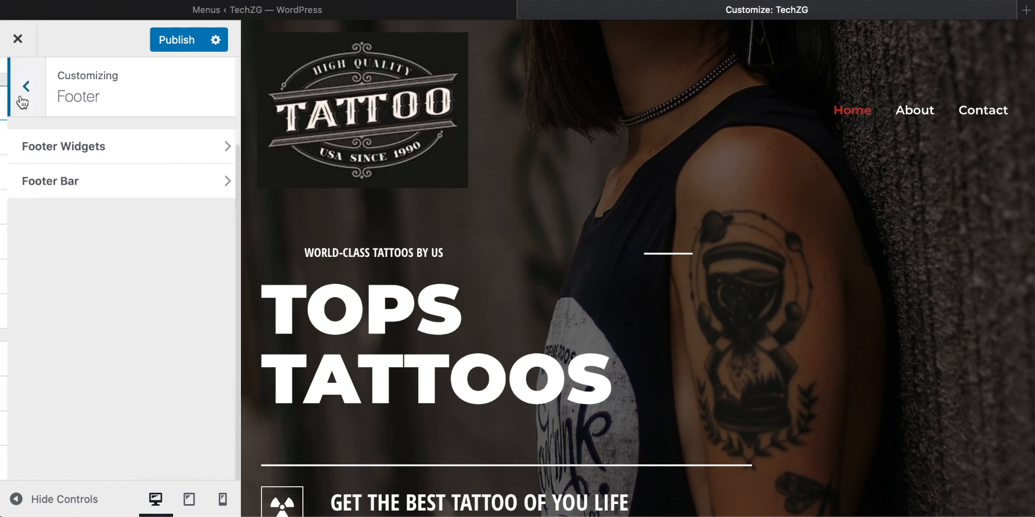
left_click(18, 98)
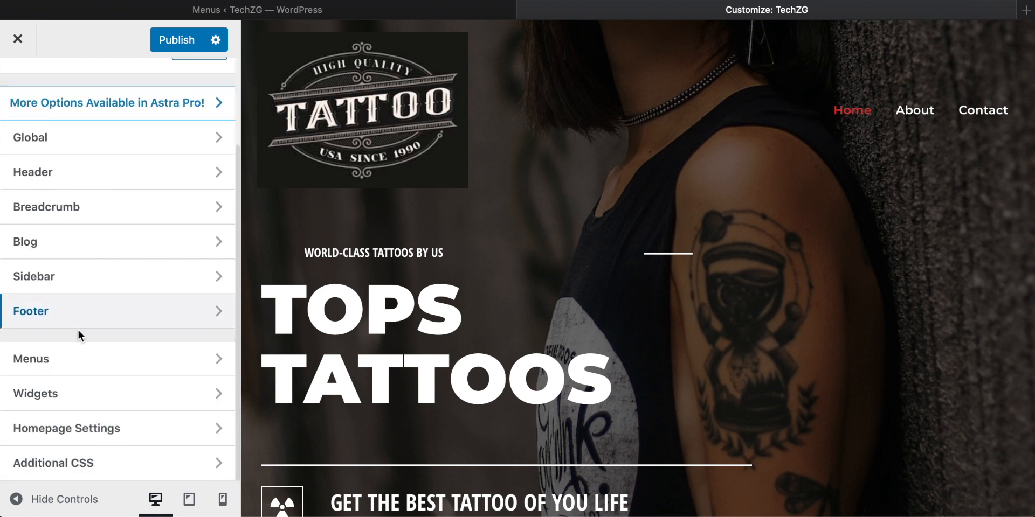
scroll(78, 330, "up", 3)
scroll(78, 331, "down", 3)
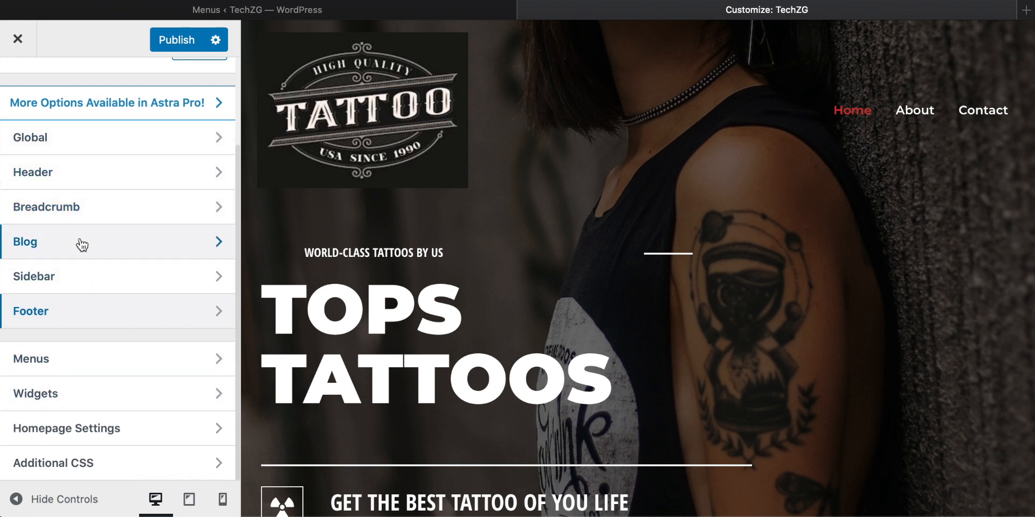
Step: Open the theme's global Base Colors settings
left_click(47, 142)
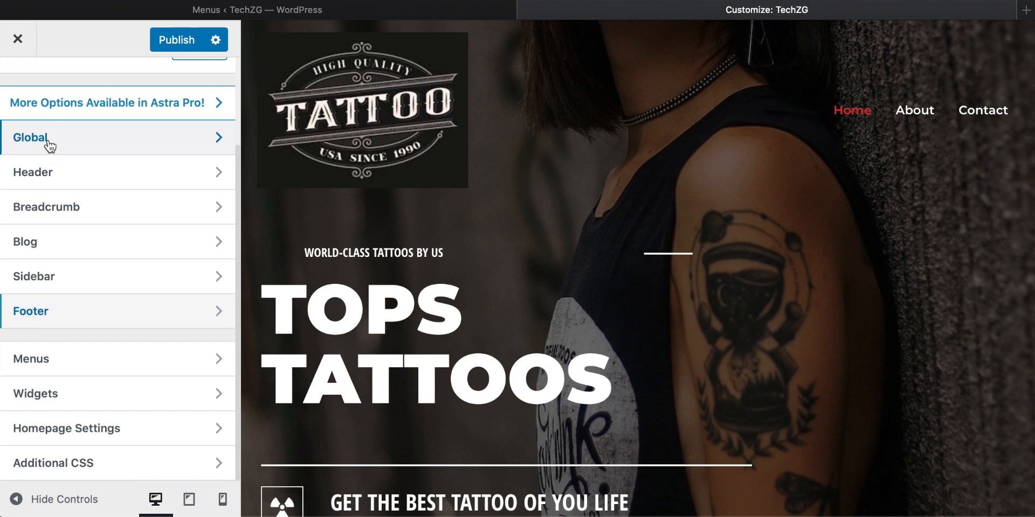
left_click(77, 180)
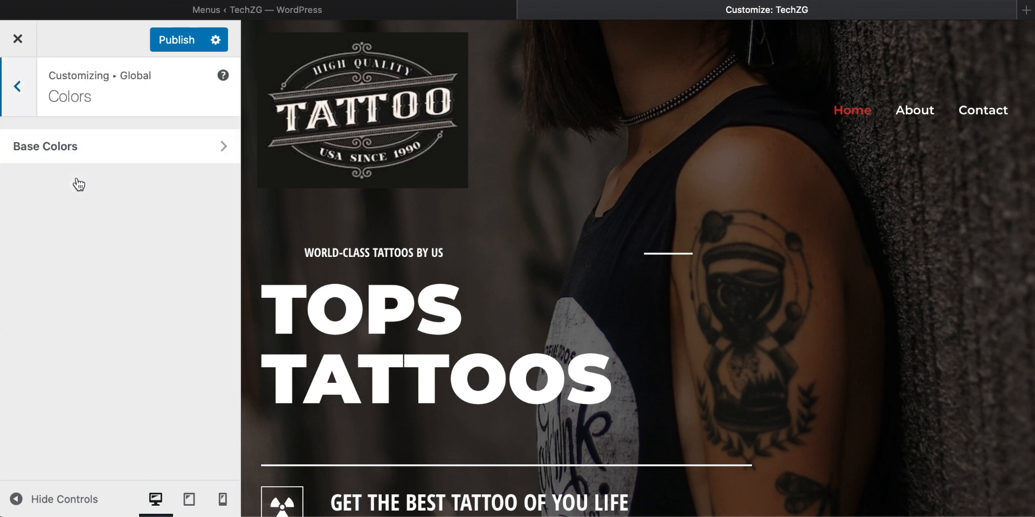
left_click(93, 154)
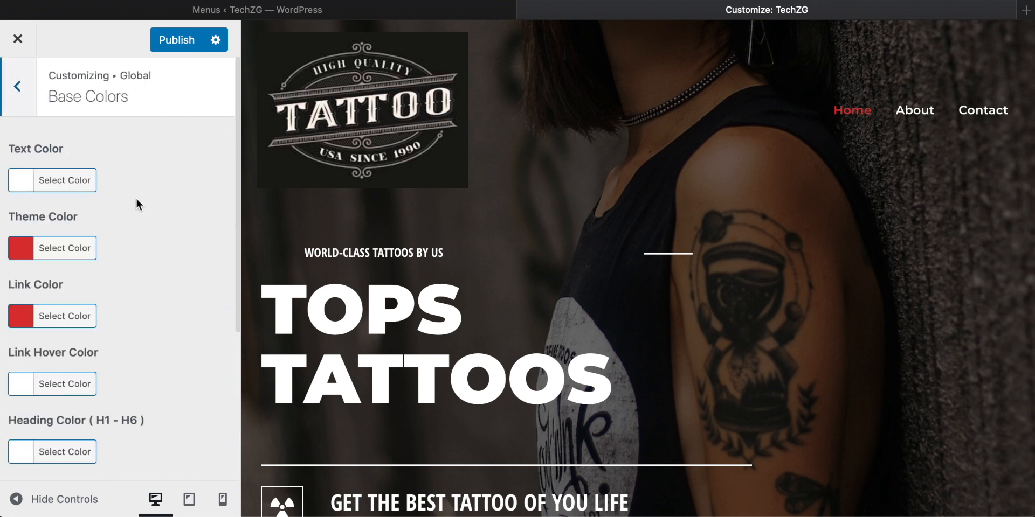
scroll(135, 198, "down", 2)
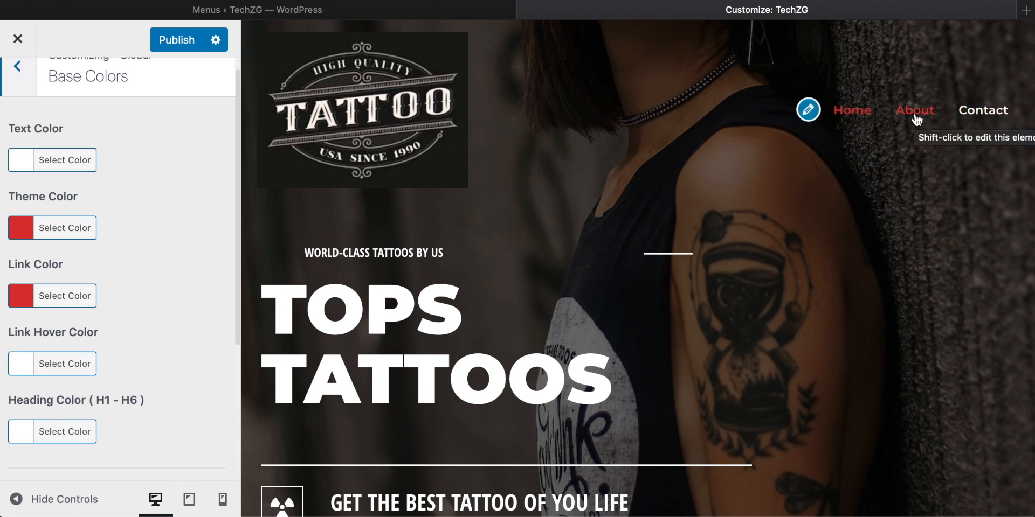
Step: Set the link hover color to the blue #1e73be and check the menu links in the page preview
scroll(77, 316, "down", 5)
right_click(76, 313)
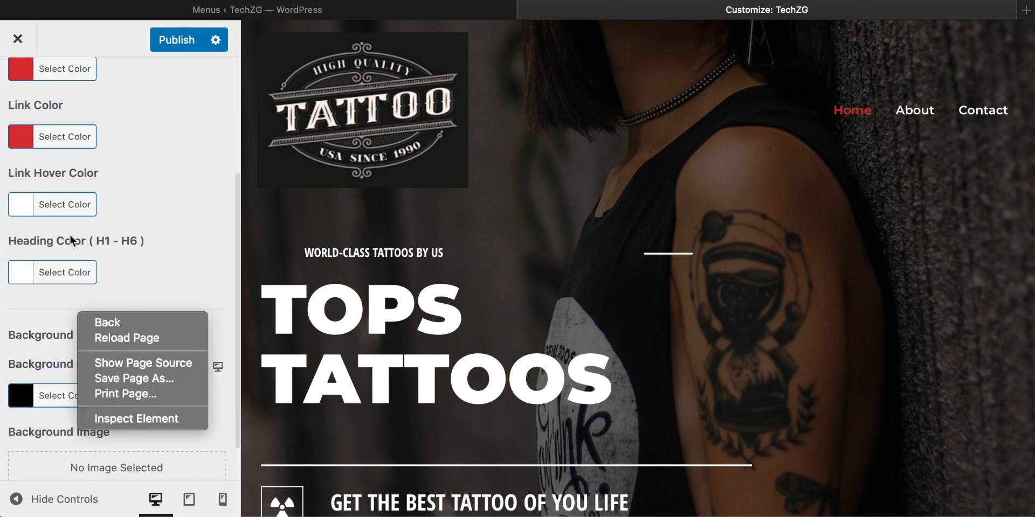
left_click(60, 199)
left_click(61, 203)
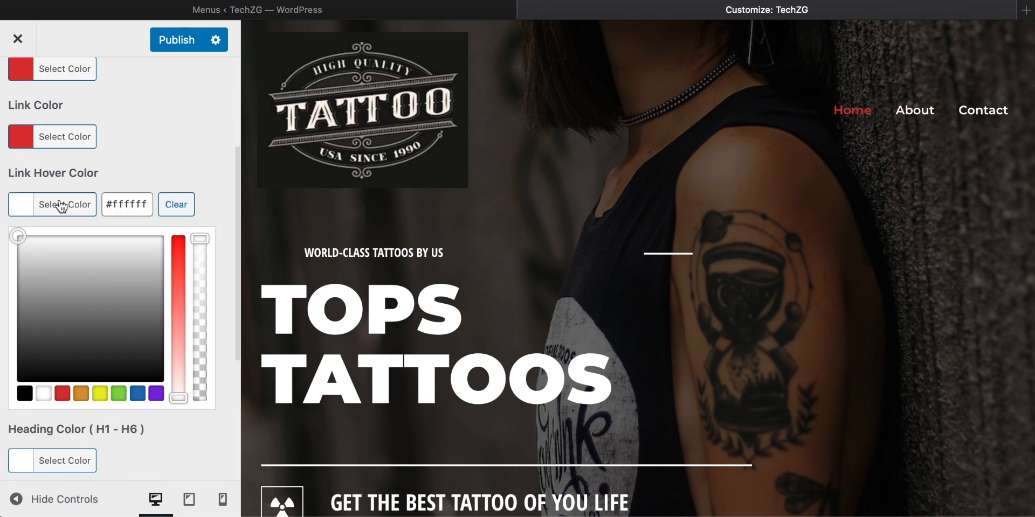
left_click(133, 396)
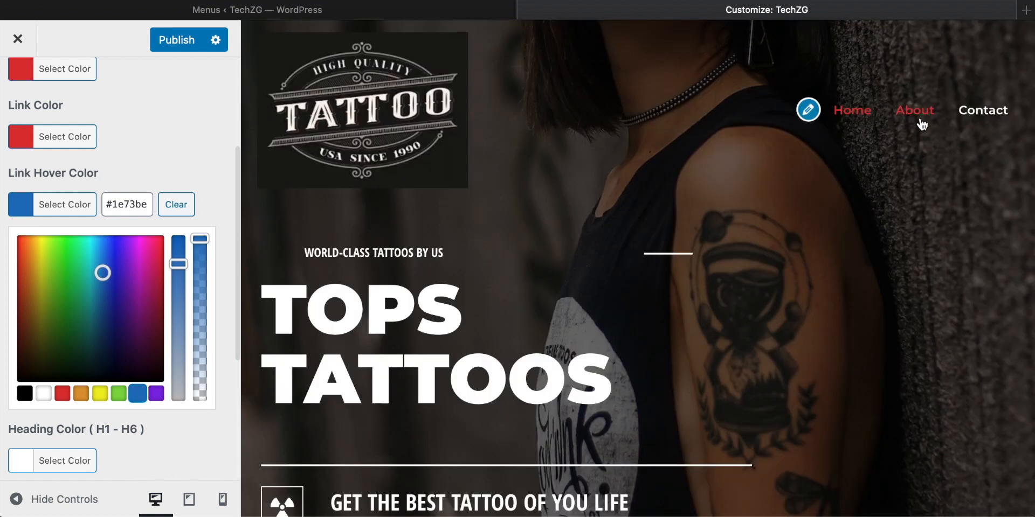
scroll(72, 358, "down", 5)
scroll(71, 357, "up", 7)
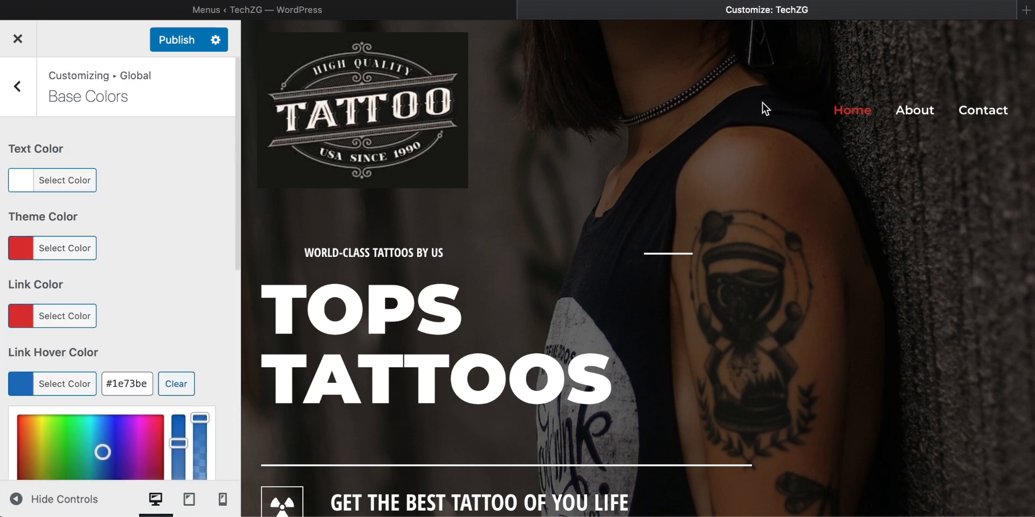
scroll(150, 228, "down", 1)
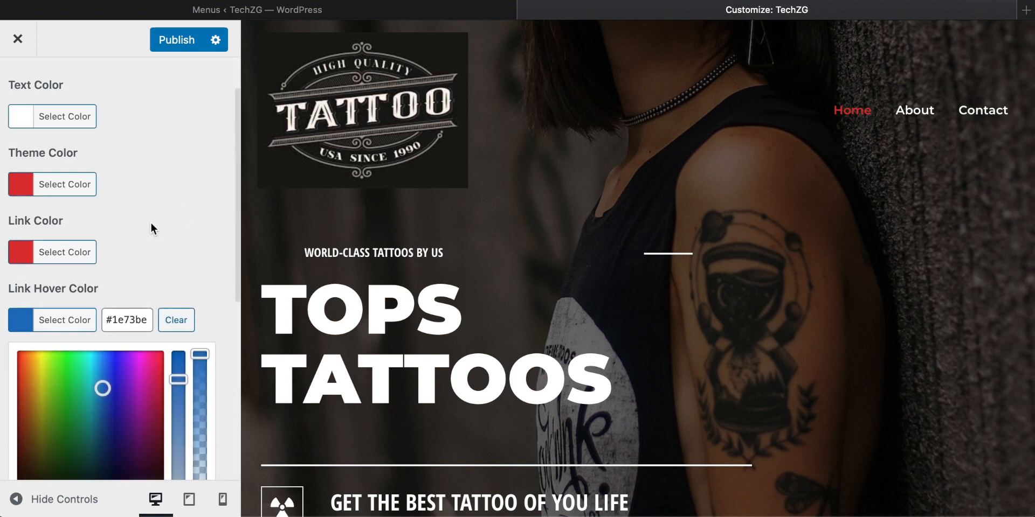
Step: Clear the link hover color and replace it with a crimson red
left_click(176, 320)
left_click_drag(142, 376, 160, 374)
left_click(174, 243)
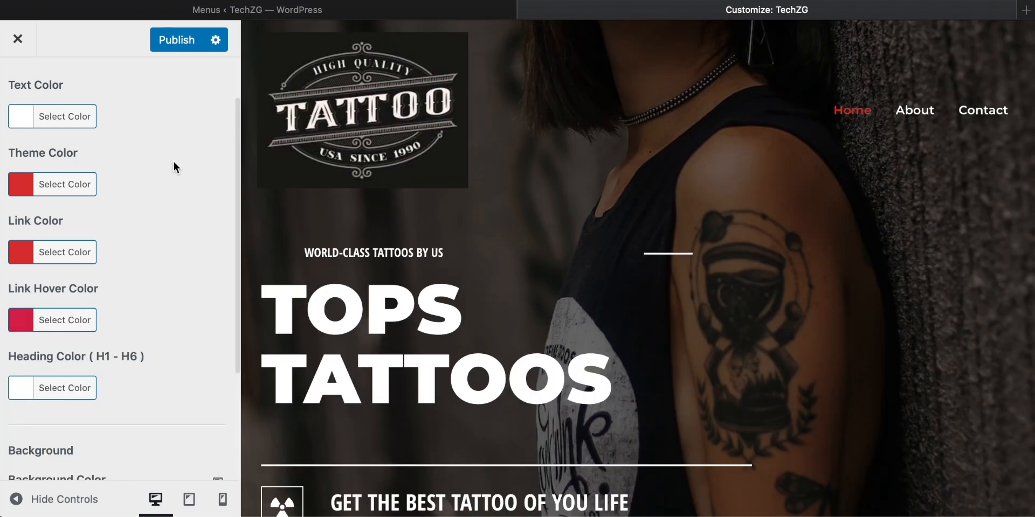
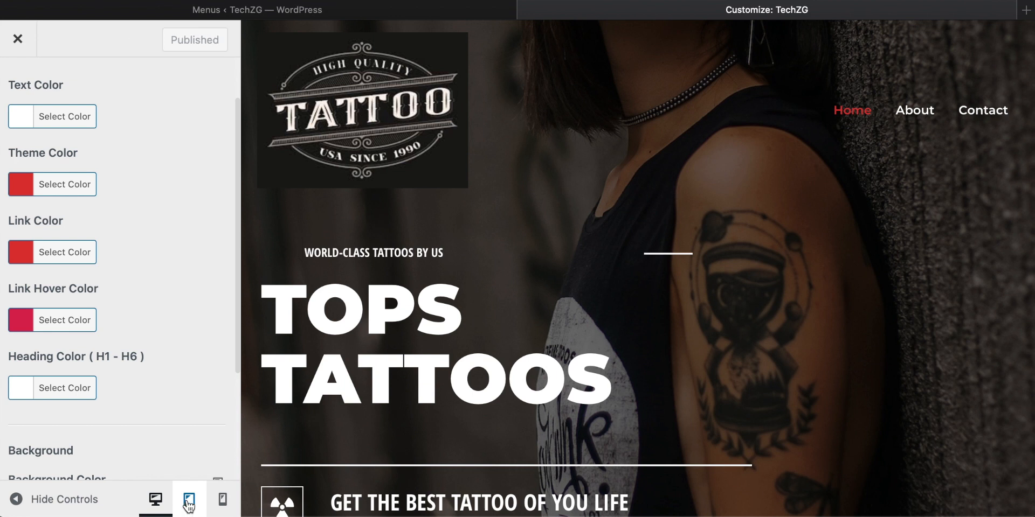
Step: Preview the home page at tablet size and look through its sections
left_click(189, 501)
scroll(662, 336, "down", 5)
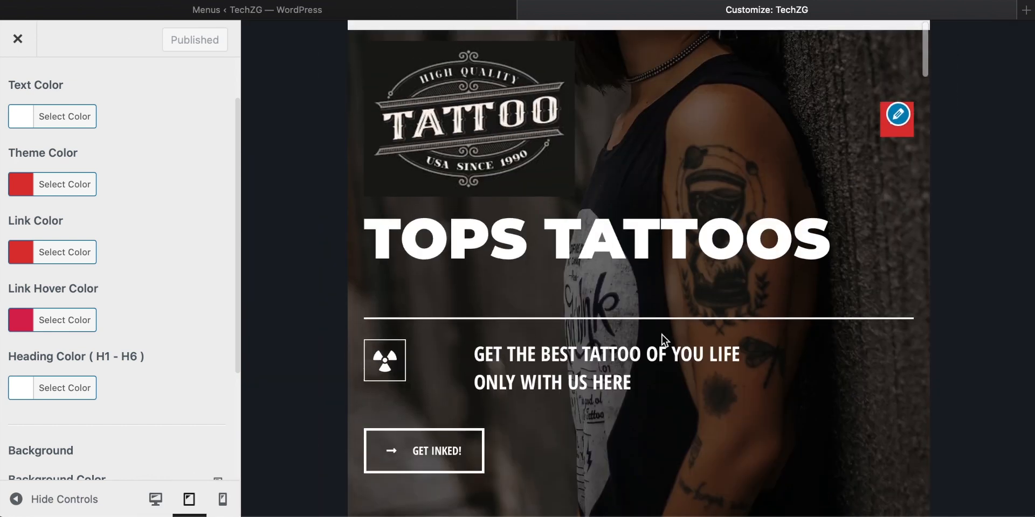
scroll(662, 335, "down", 10)
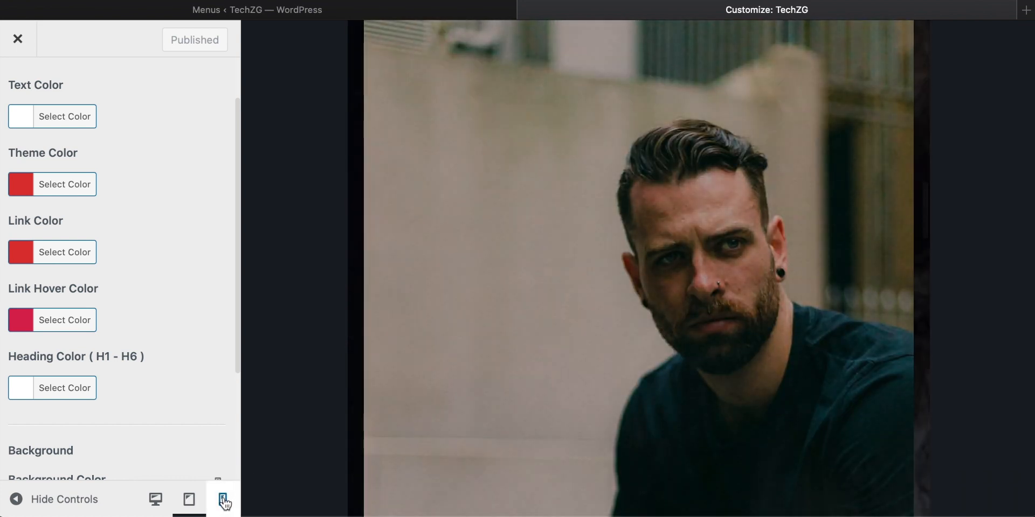
Step: Preview the home page at mobile size and check the header, history and artists sections
left_click(222, 499)
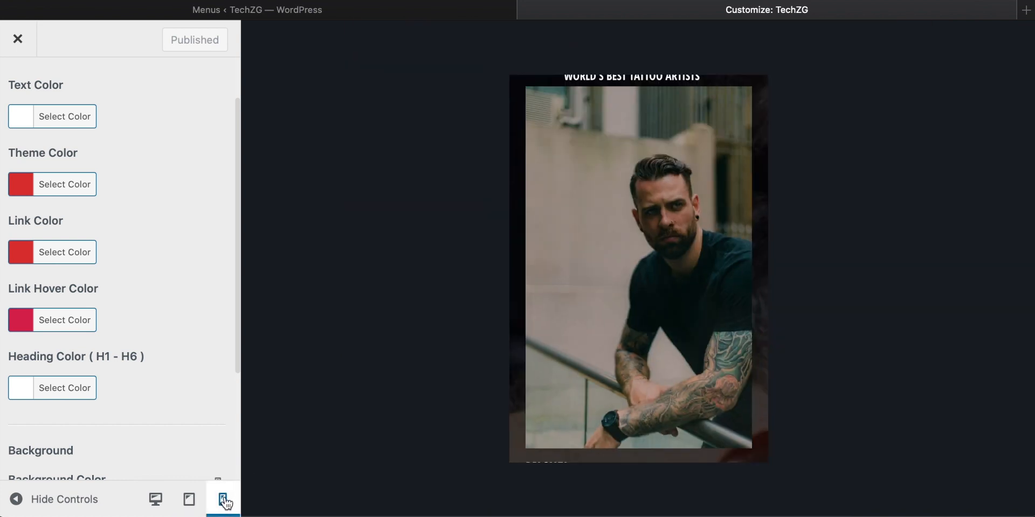
scroll(593, 285, "down", 5)
scroll(594, 285, "up", 10)
scroll(679, 238, "down", 1)
scroll(654, 227, "up", 1)
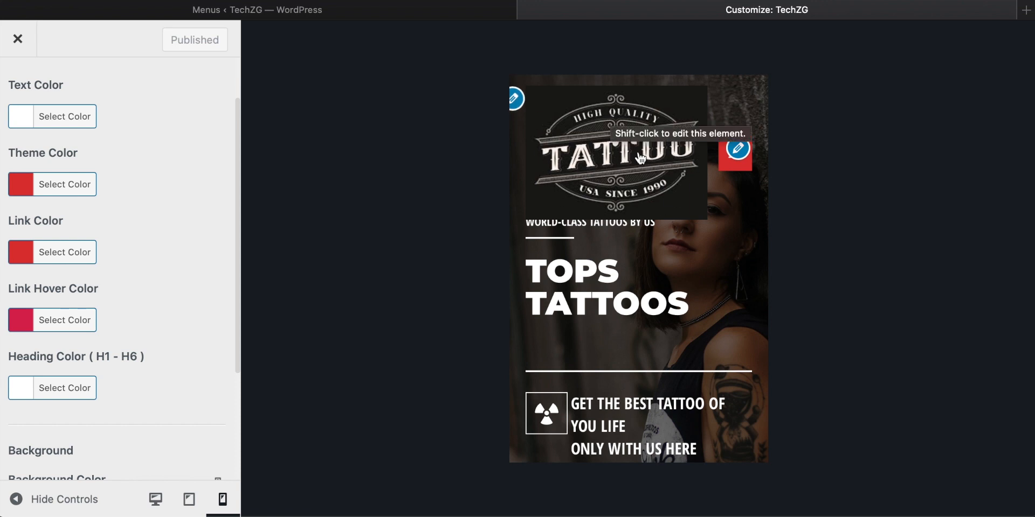
scroll(639, 157, "down", 10)
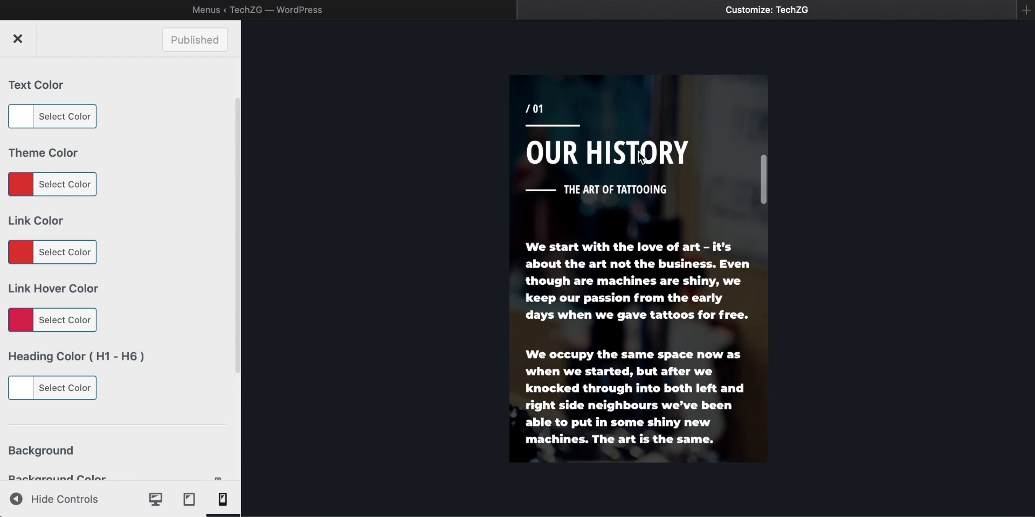
scroll(640, 157, "down", 10)
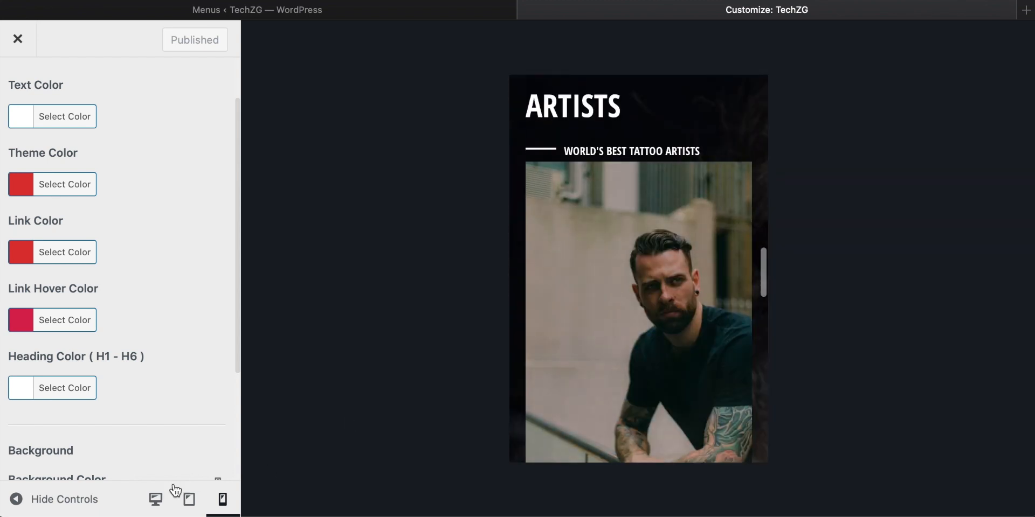
Step: Return the preview to desktop size and check the top of the home page
left_click(155, 499)
scroll(567, 302, "up", 15)
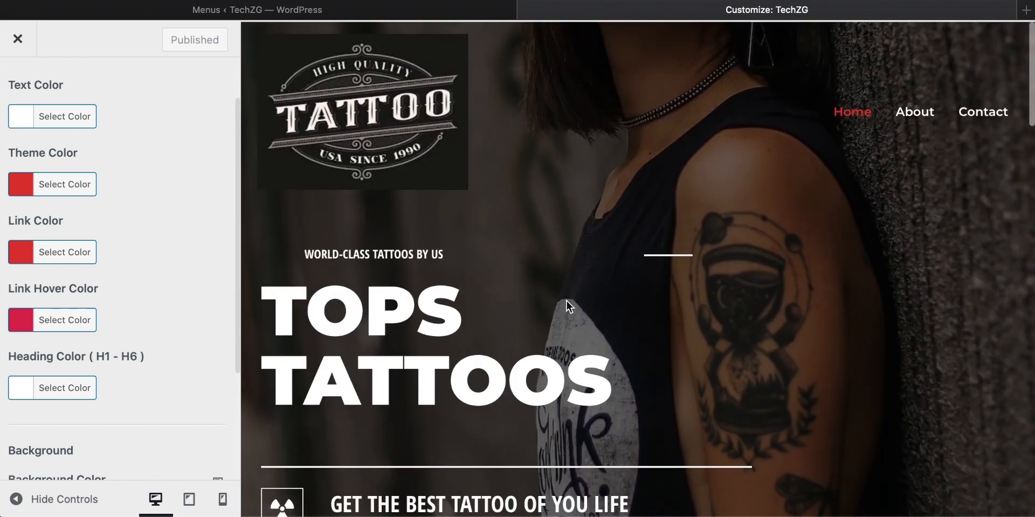
scroll(566, 300, "down", 5)
scroll(566, 299, "up", 5)
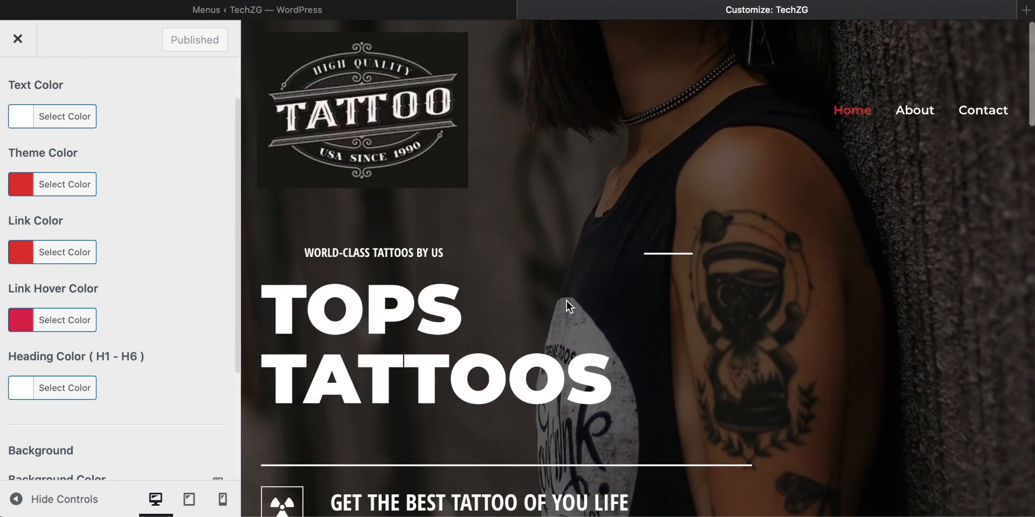
Step: Leave the Base Colors and Global settings and return to the customizer's main list of sections
scroll(113, 190, "up", 2)
left_click(18, 89)
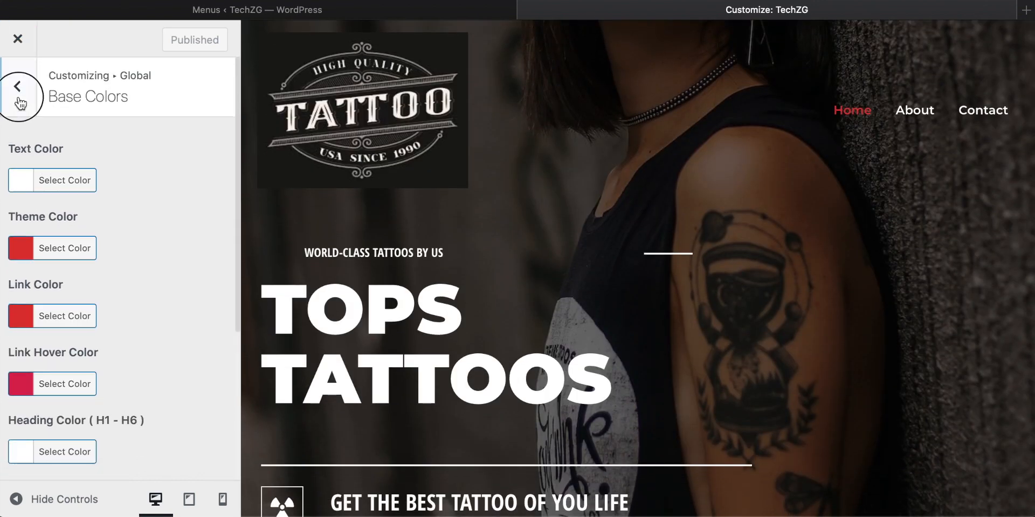
left_click(18, 94)
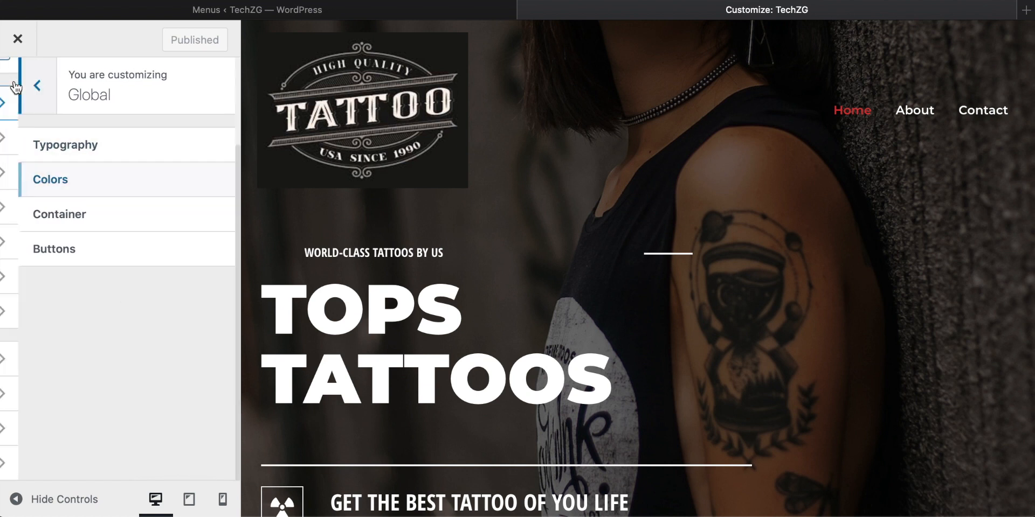
left_click(16, 86)
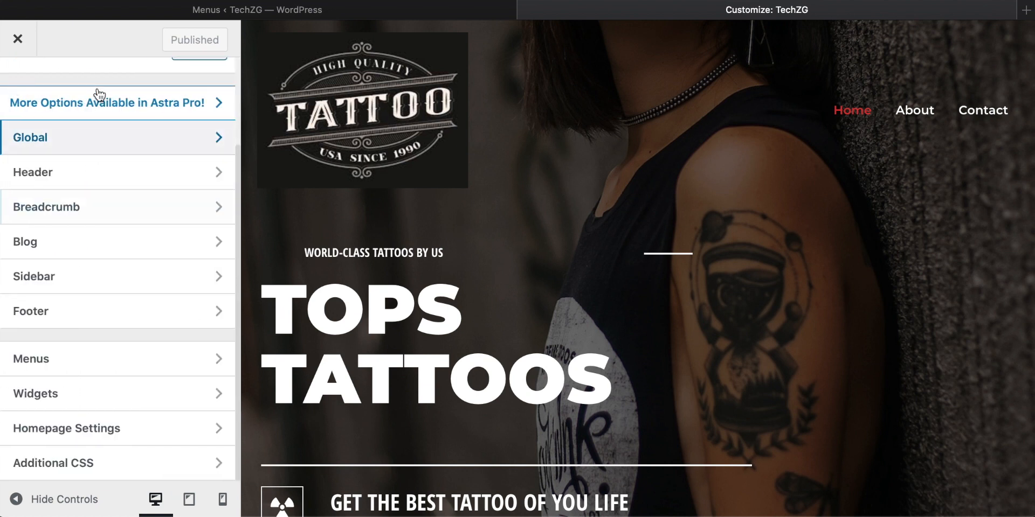
Step: Switch to the WordPress admin tab and look over the WPForms overview of forms and the site's comments list
left_click(242, 12)
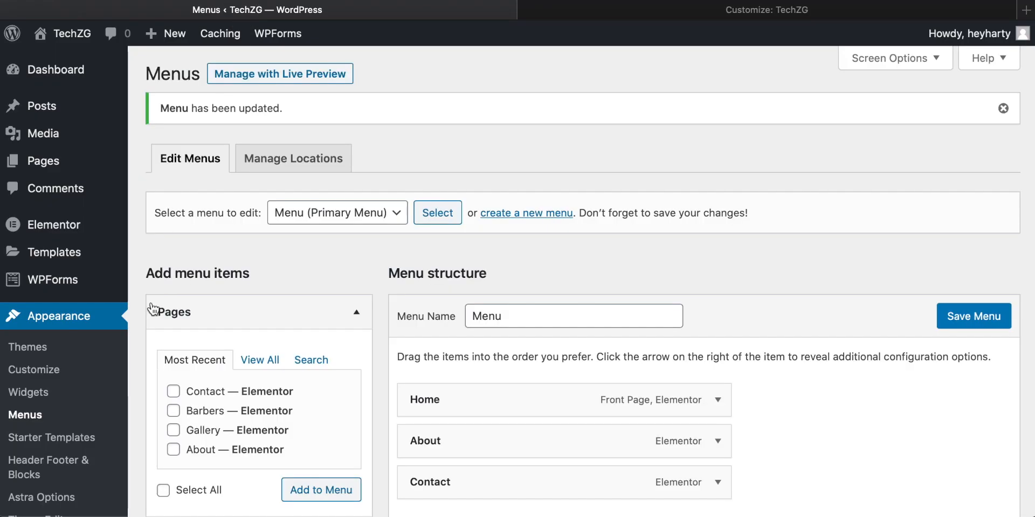
scroll(81, 320, "down", 3)
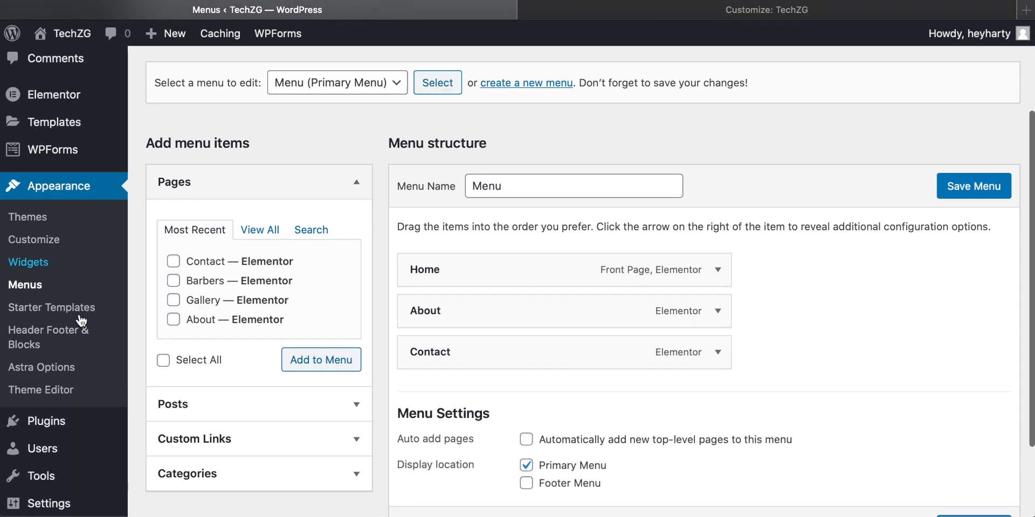
scroll(81, 322, "down", 1)
scroll(81, 322, "up", 2)
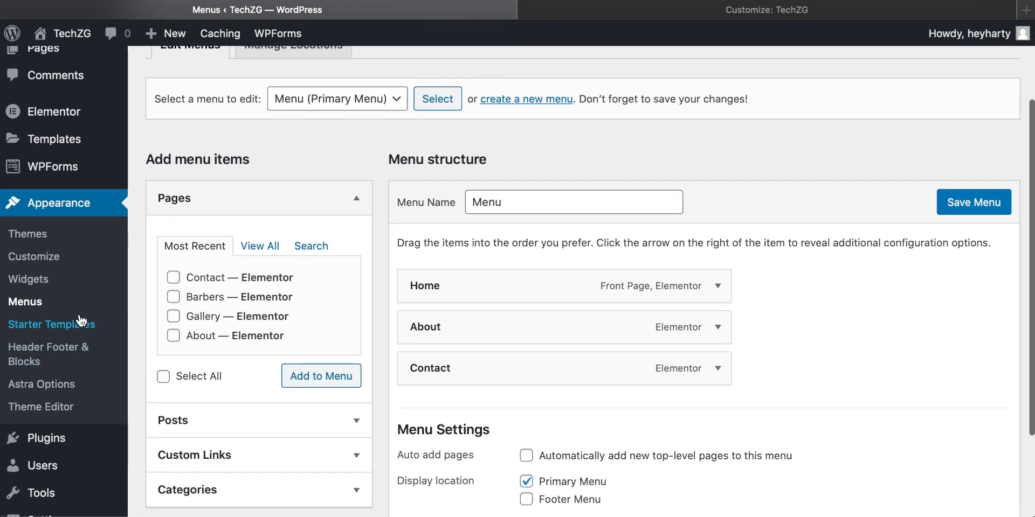
scroll(81, 322, "down", 1)
mouse_move(46, 199)
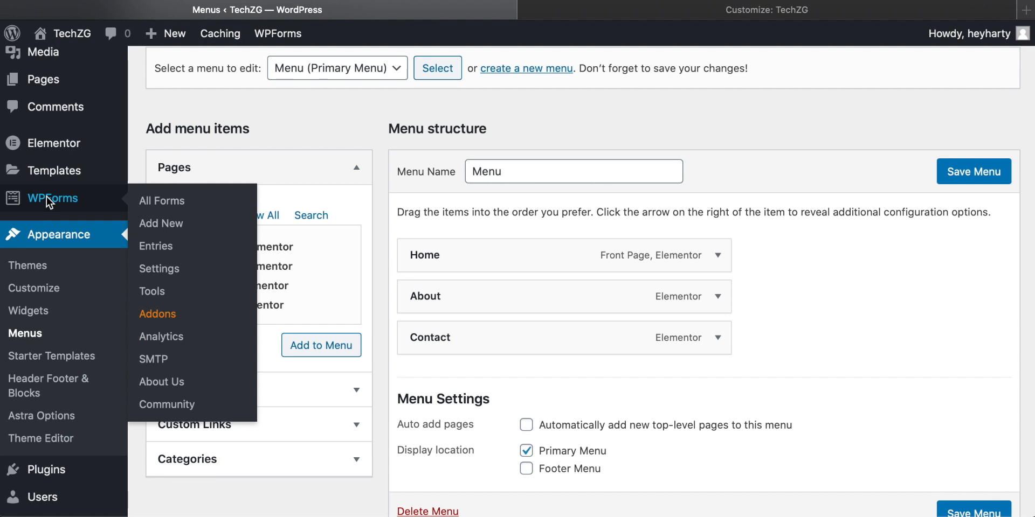
left_click(46, 197)
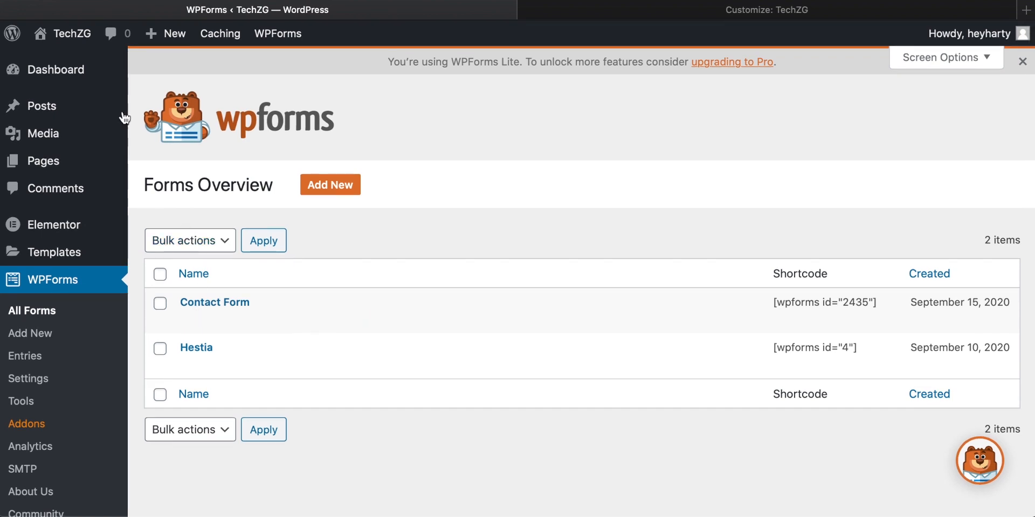
left_click(117, 36)
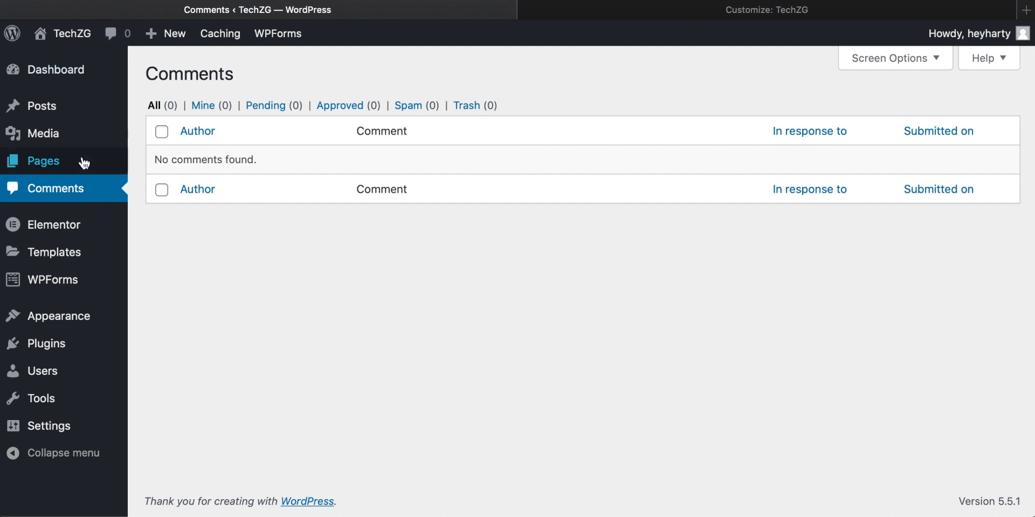
Step: Create a new page and open it for editing with Elementor
mouse_move(54, 160)
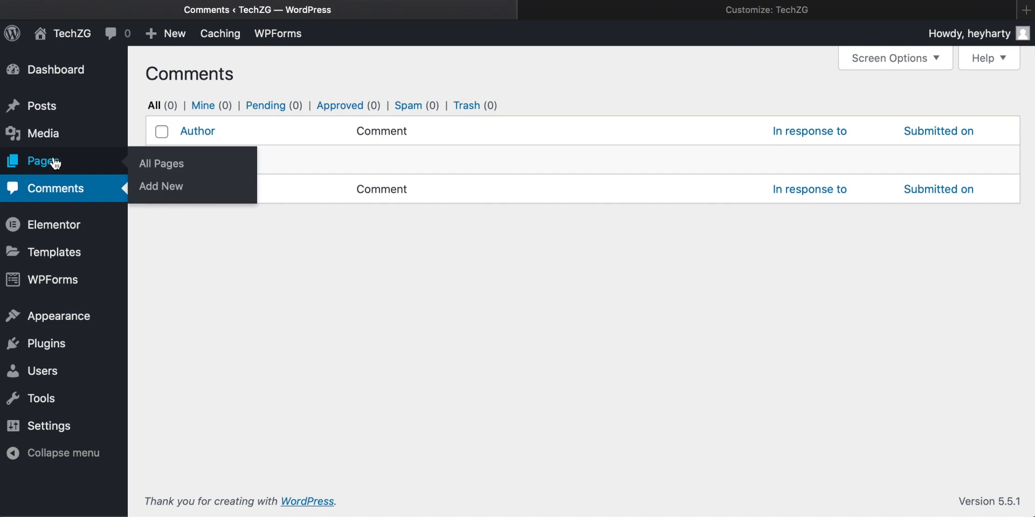
left_click(158, 189)
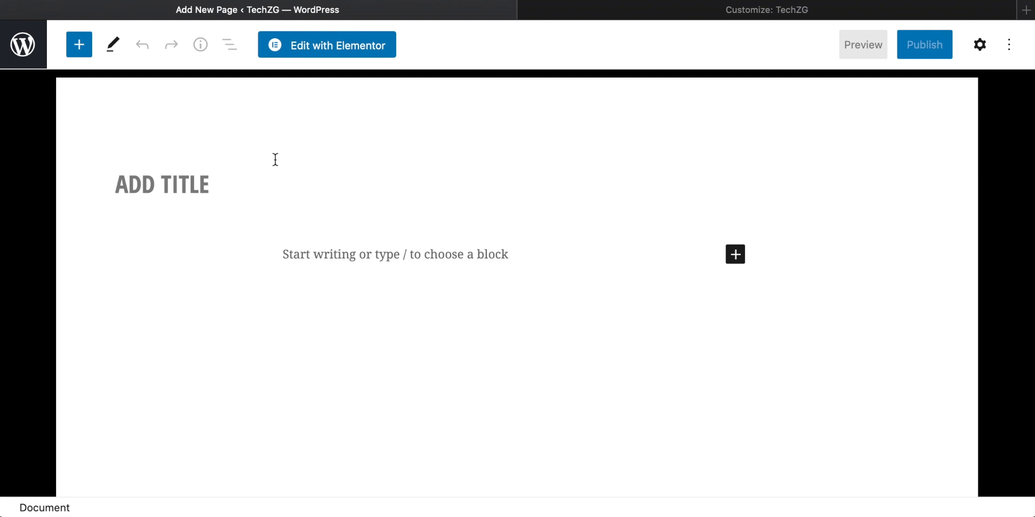
left_click(319, 53)
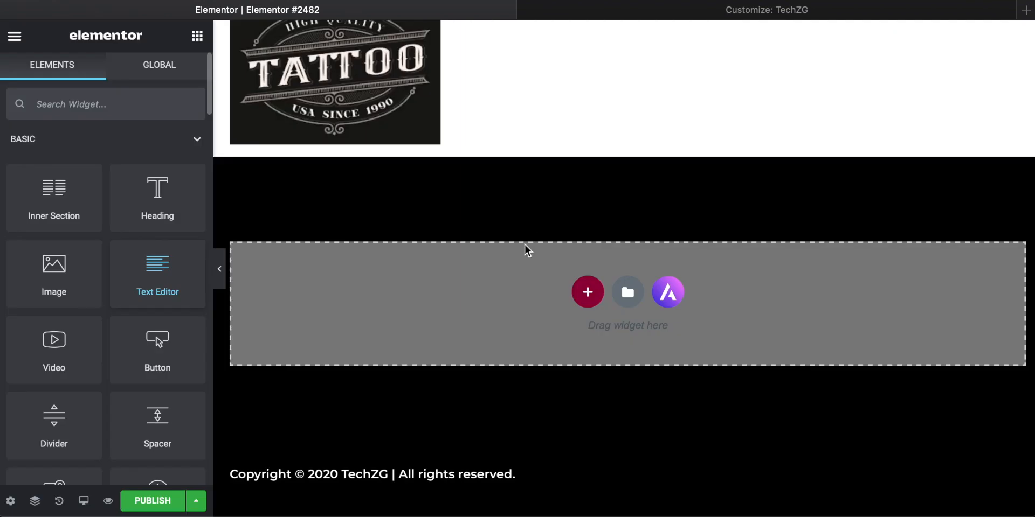
Step: Show the section structure choices and add a Video widget to the new page
left_click(590, 298)
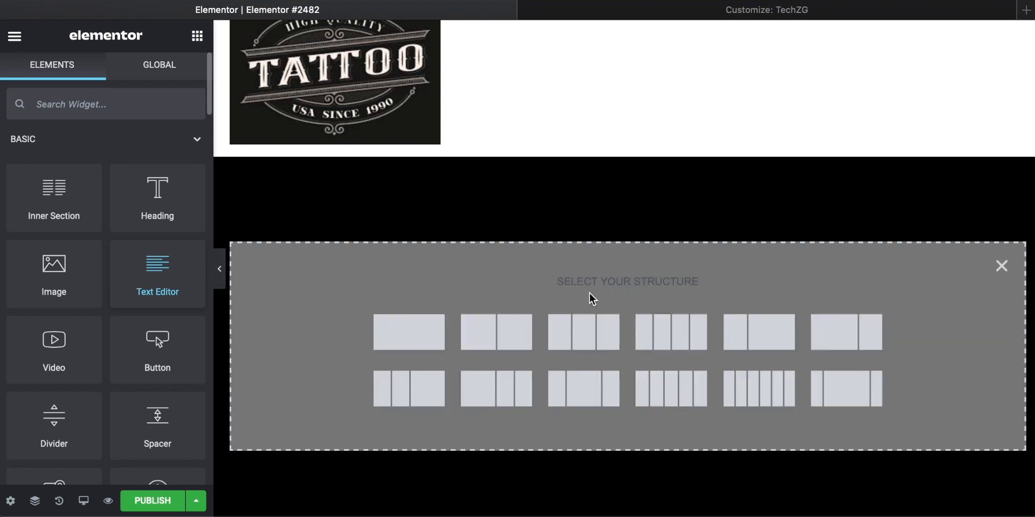
scroll(92, 293, "down", 2)
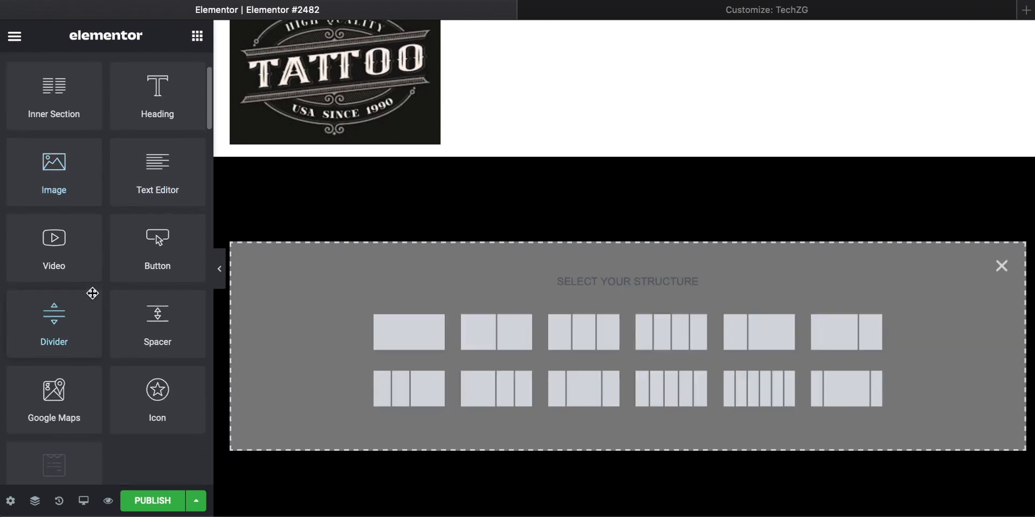
scroll(92, 293, "up", 1)
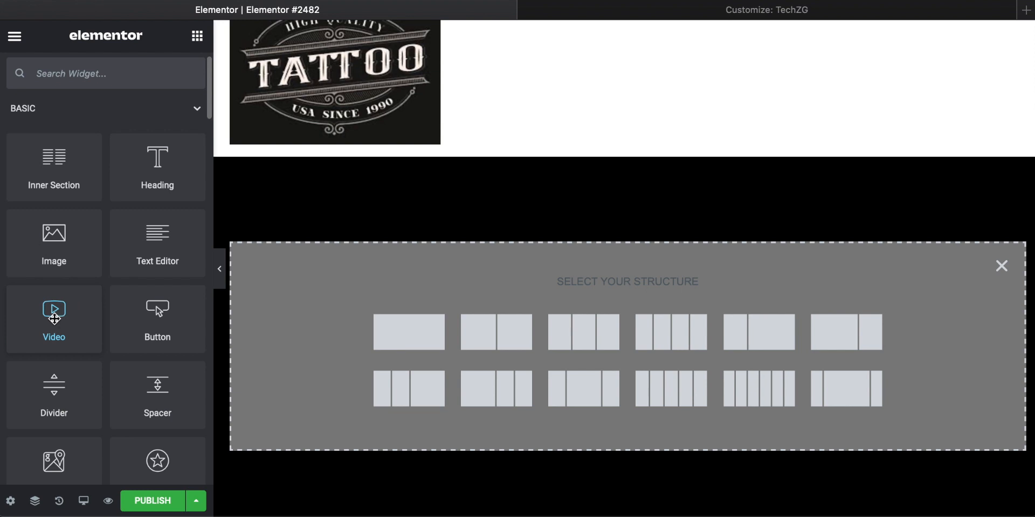
left_click_drag(55, 320, 577, 360)
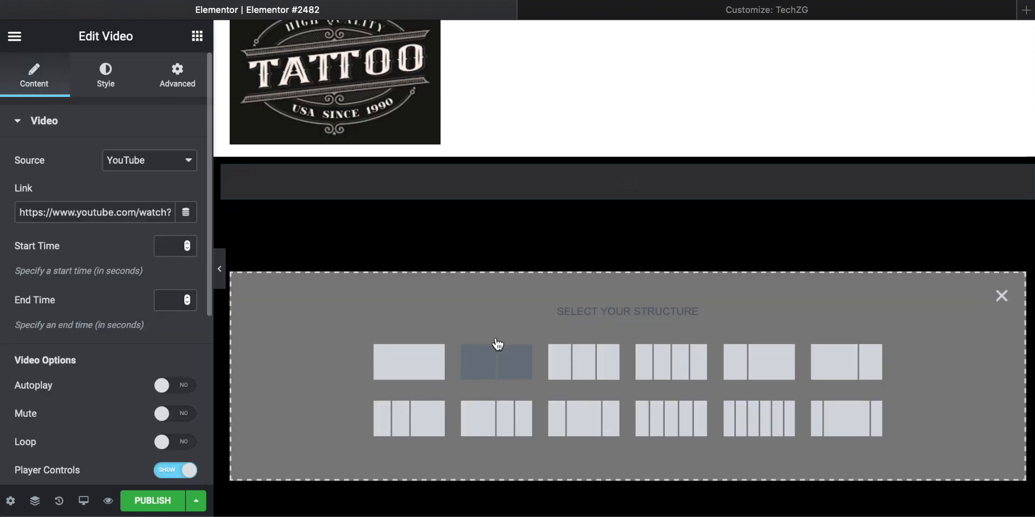
Step: Examine the placed video placeholder on the page canvas and its content settings
scroll(496, 338, "down", 3)
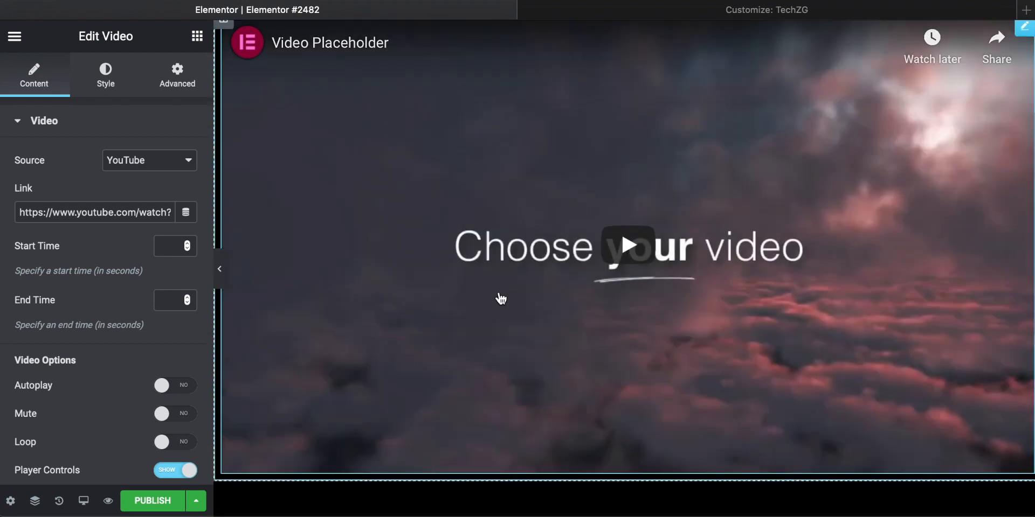
scroll(501, 298, "down", 4)
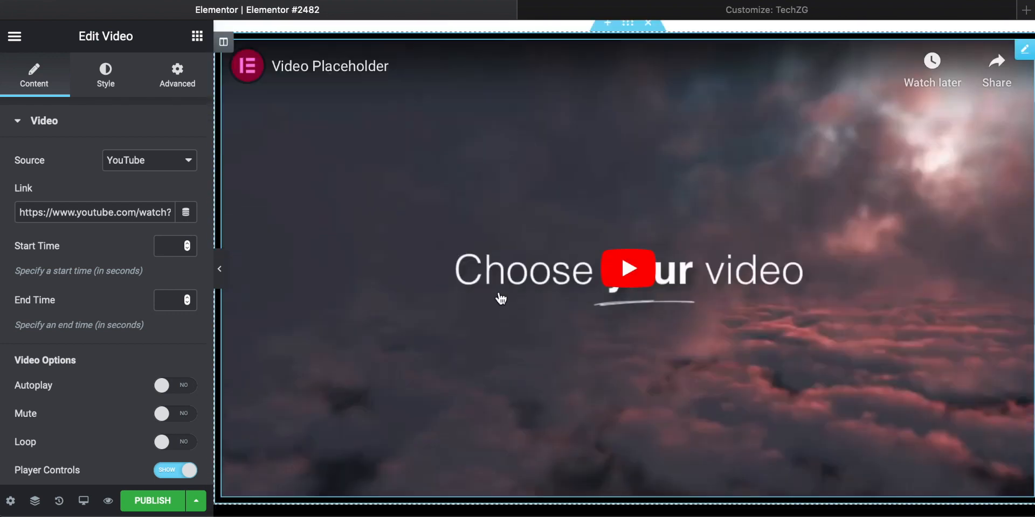
scroll(500, 298, "up", 2)
scroll(500, 298, "up", 2)
scroll(500, 299, "down", 7)
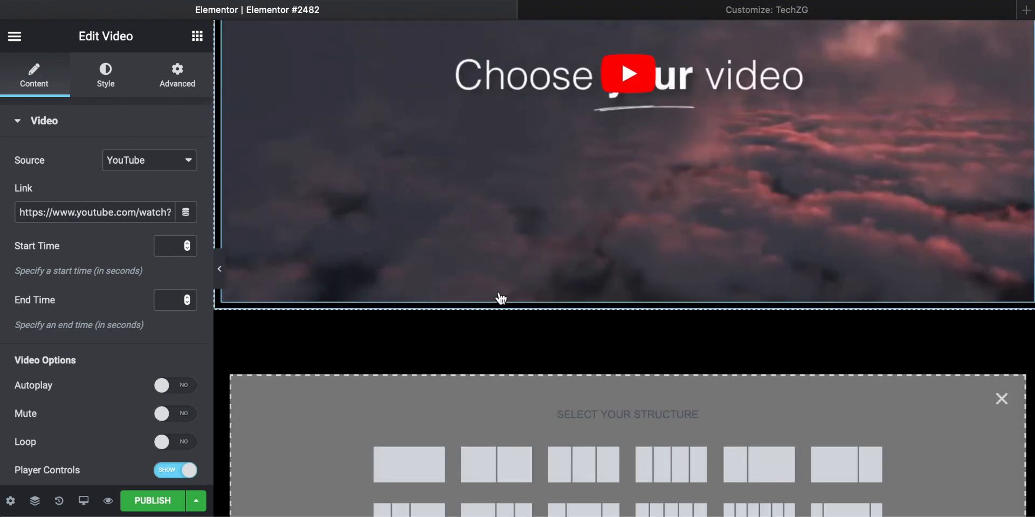
scroll(500, 298, "up", 2)
scroll(500, 299, "up", 3)
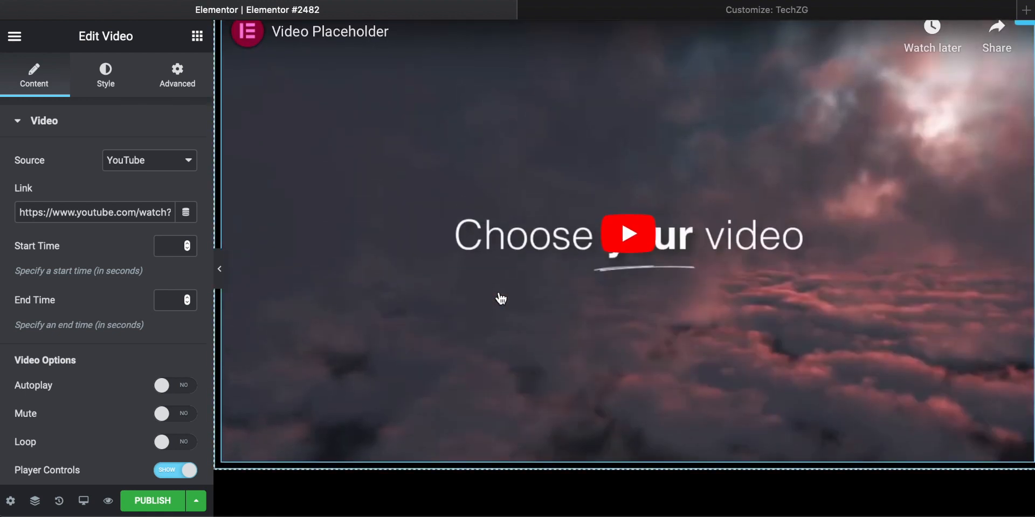
scroll(501, 298, "up", 2)
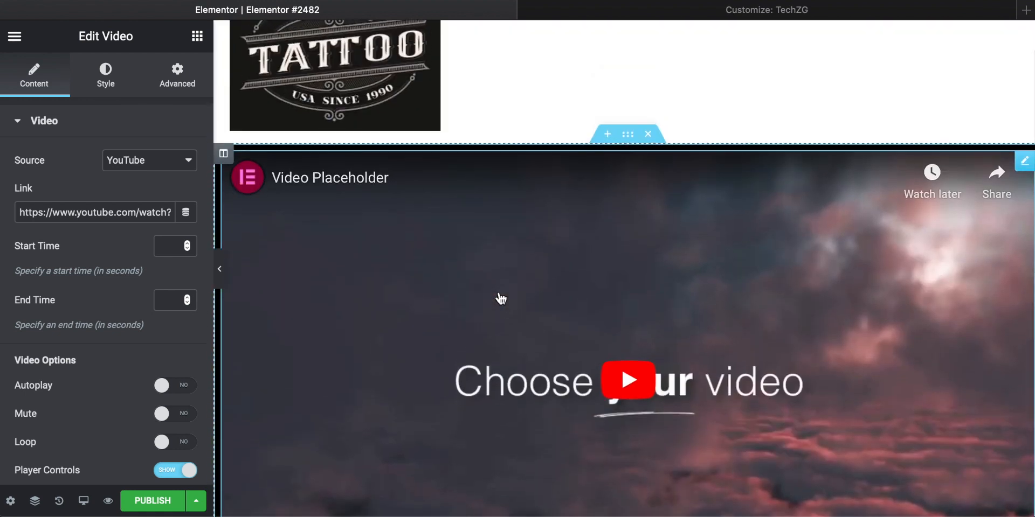
scroll(477, 264, "up", 1)
scroll(477, 264, "down", 2)
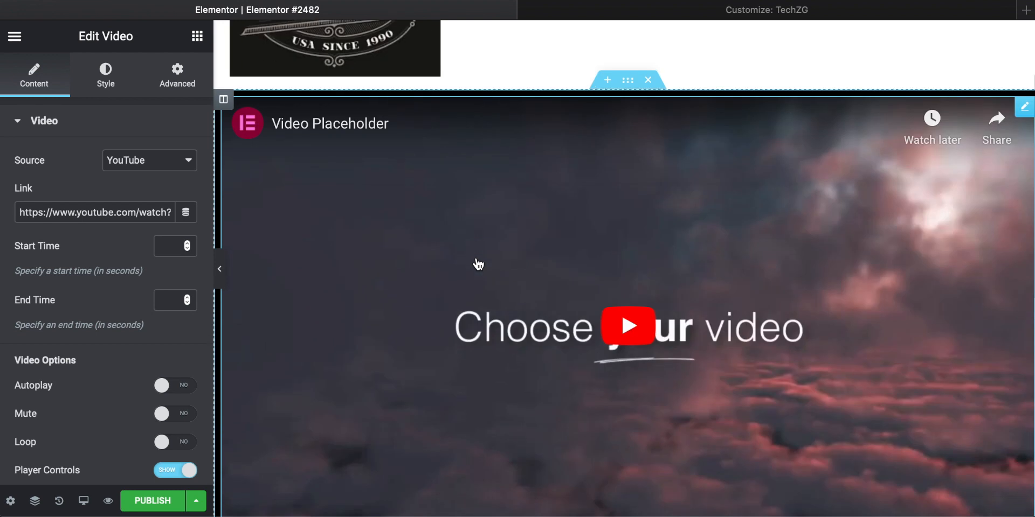
scroll(477, 264, "down", 2)
scroll(478, 262, "up", 2)
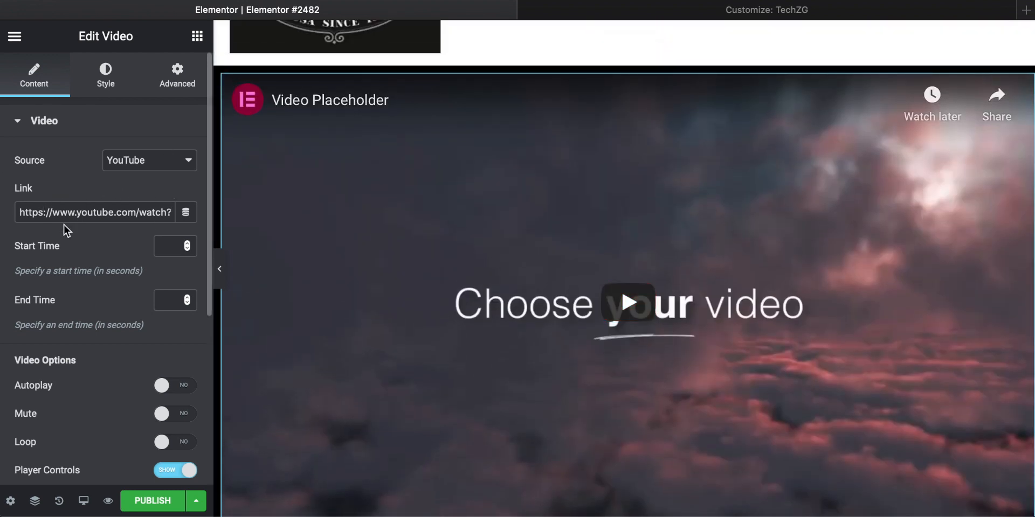
Step: Add a single-column section below the video and show the available widgets for its empty column
scroll(458, 210, "down", 10)
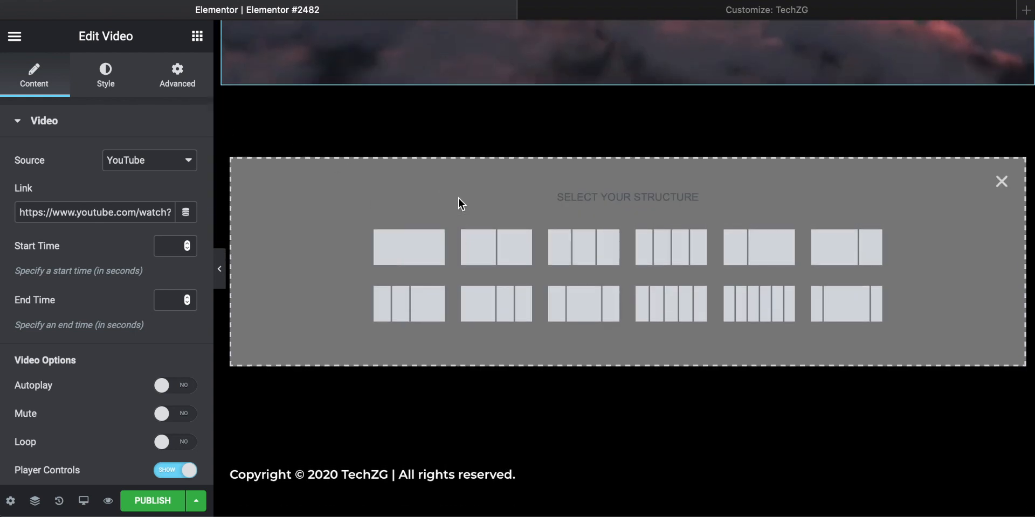
left_click(423, 245)
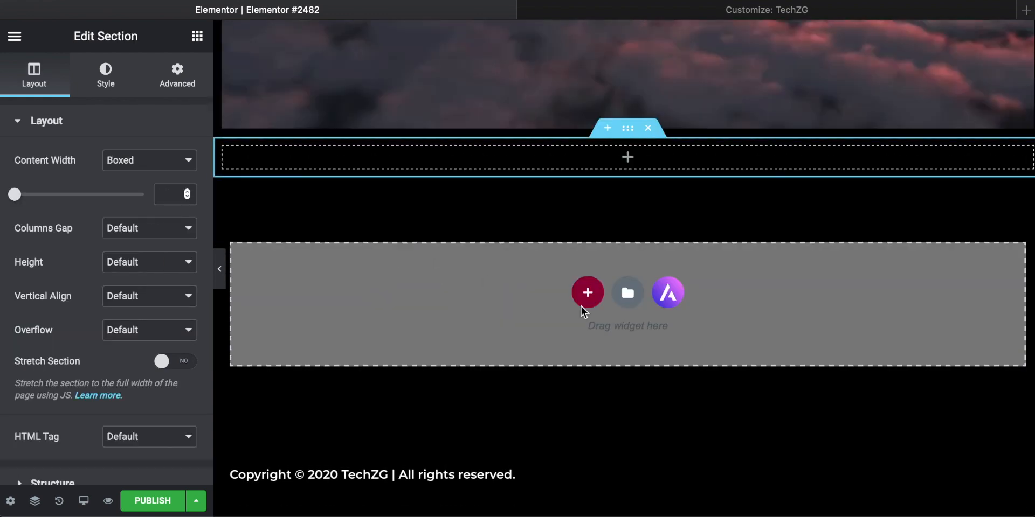
left_click(24, 43)
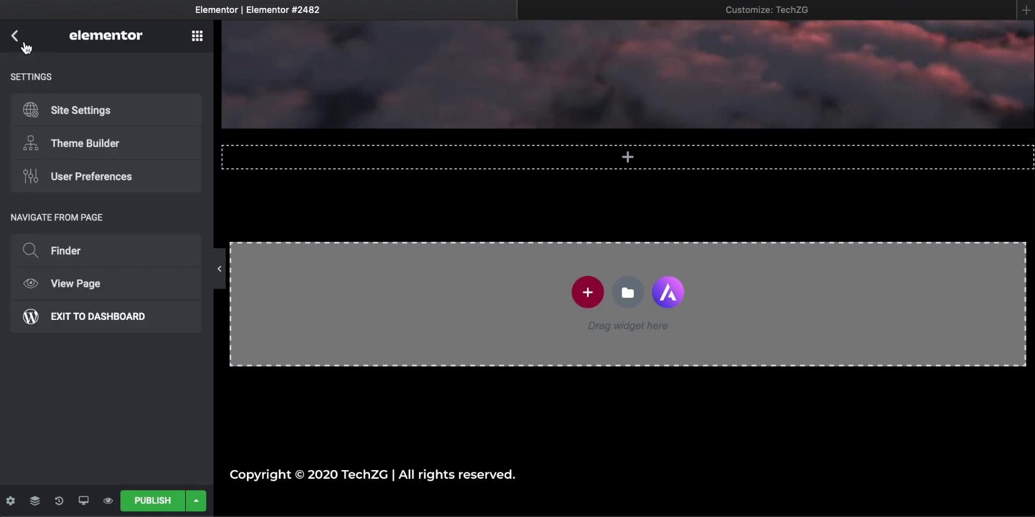
left_click(628, 157)
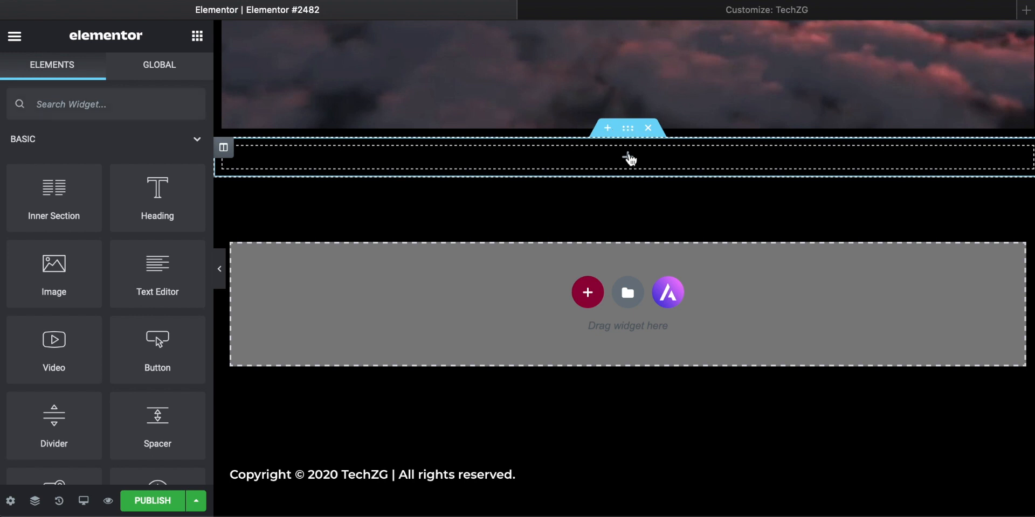
Step: Add a Text Editor widget to the empty column below the video and insert "kcj" before its placeholder text
left_click_drag(158, 264, 600, 159)
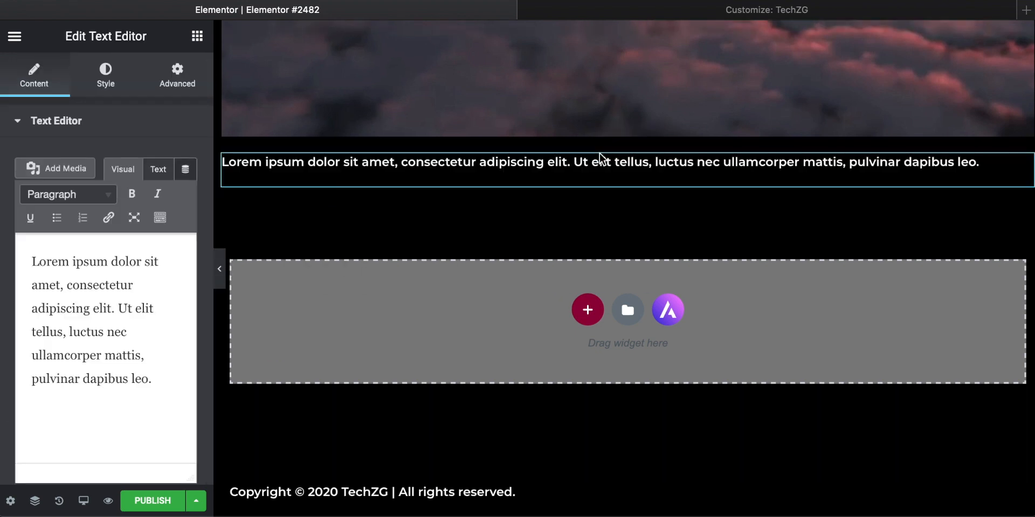
type("kcjbvkdfbkv")
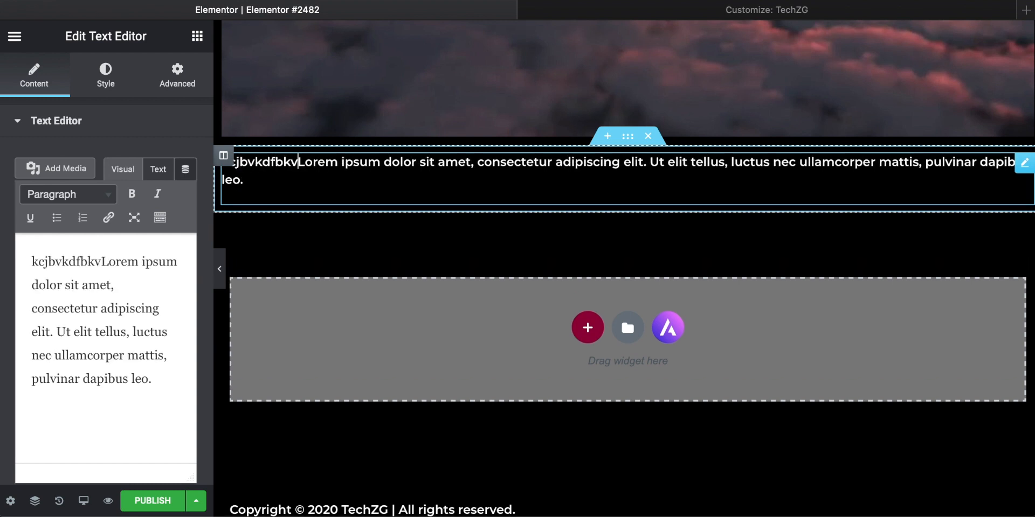
key("BackSpace")
key("BackSpace")
key("BackSpace")
key("BackSpace")
key("BackSpace")
key("BackSpace")
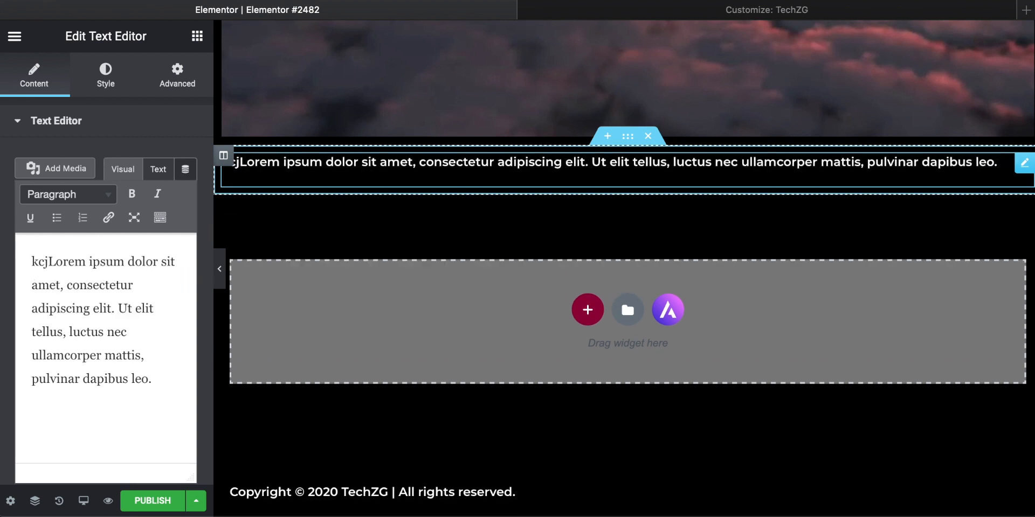
Step: Try out a three-column section and a six-column section below the text, and delete both
scroll(477, 241, "up", 5)
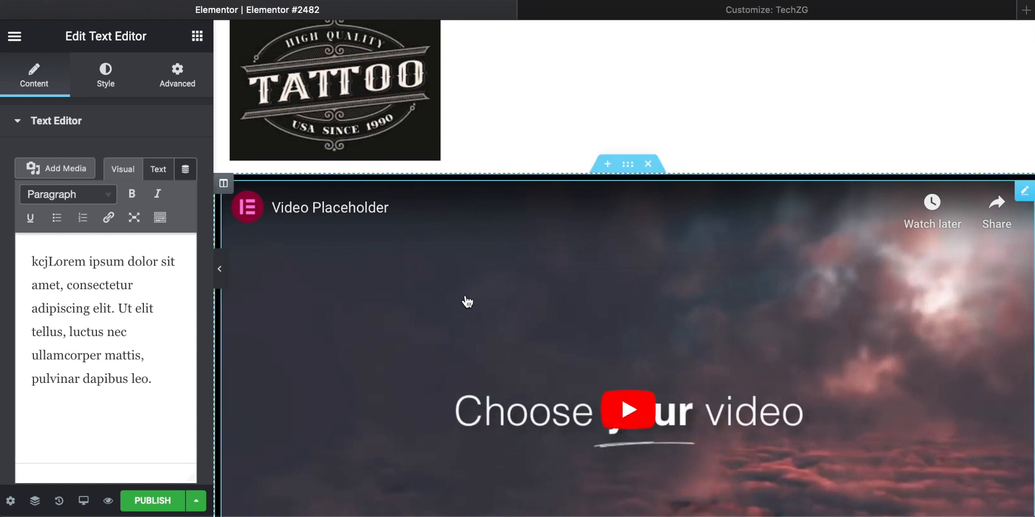
scroll(464, 301, "down", 4)
scroll(467, 302, "down", 5)
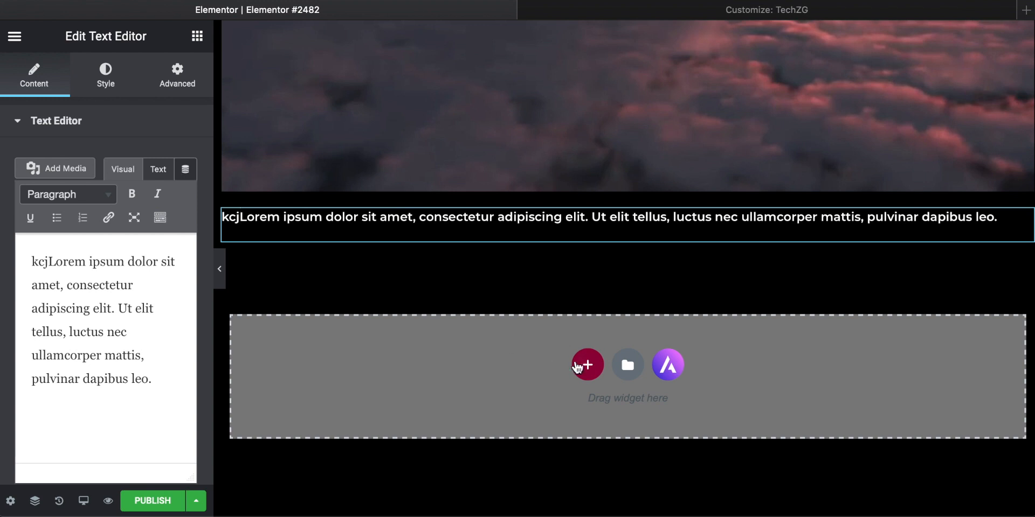
left_click(587, 365)
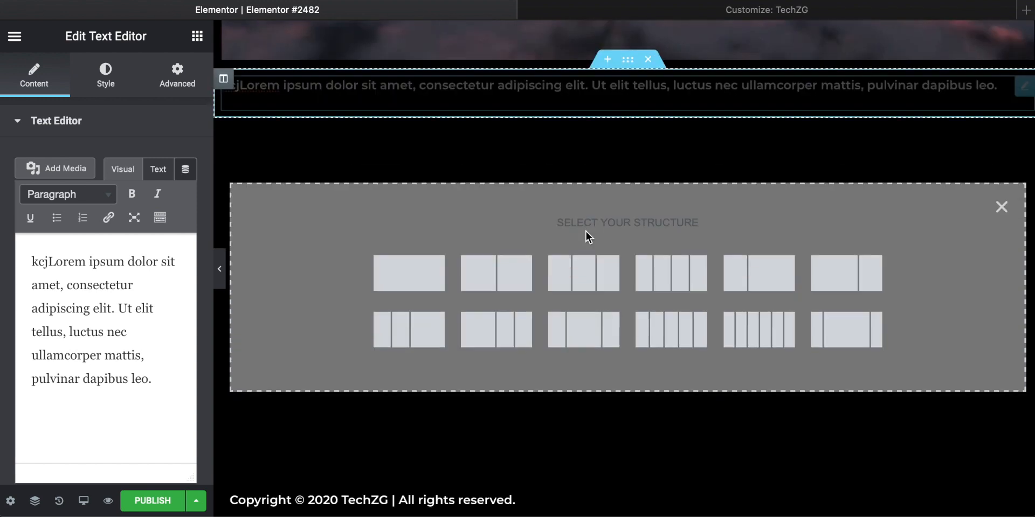
left_click(584, 287)
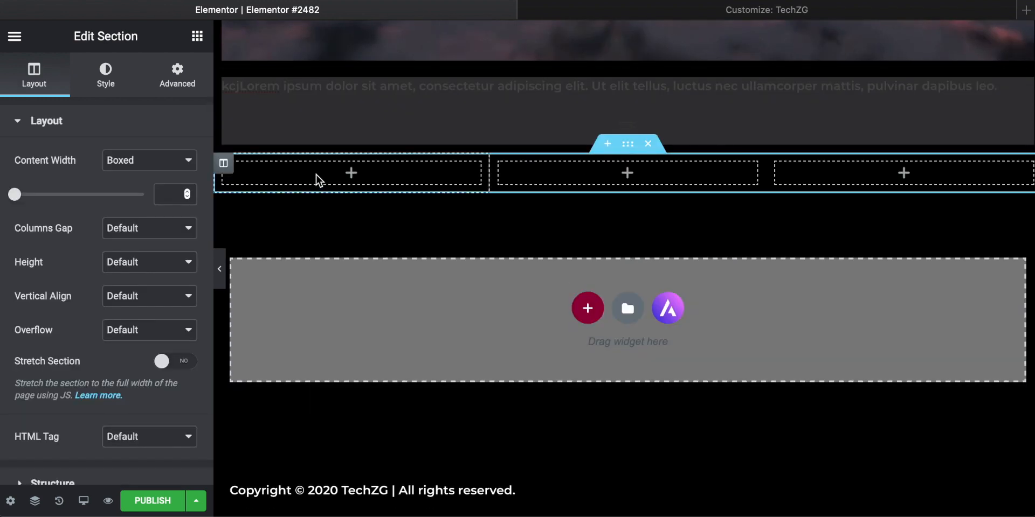
left_click(587, 299)
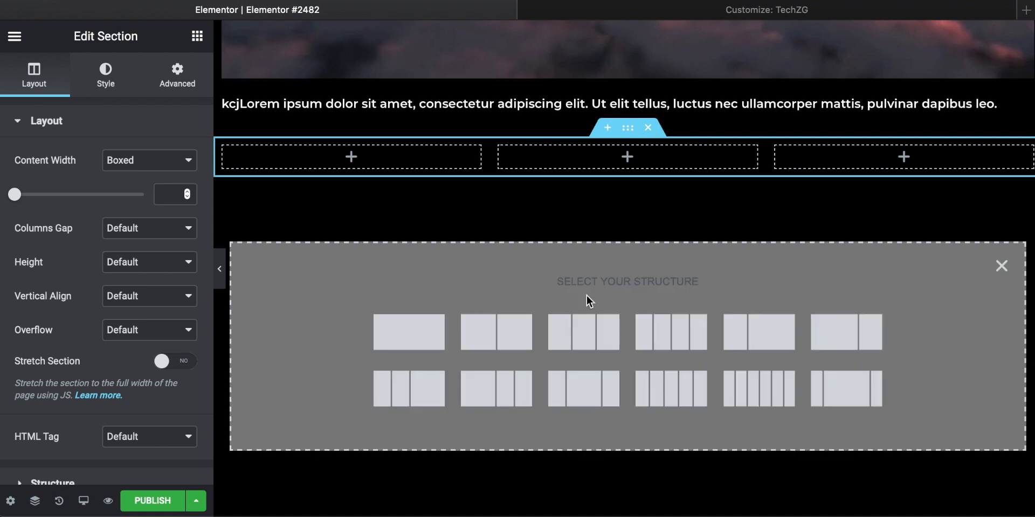
left_click(765, 396)
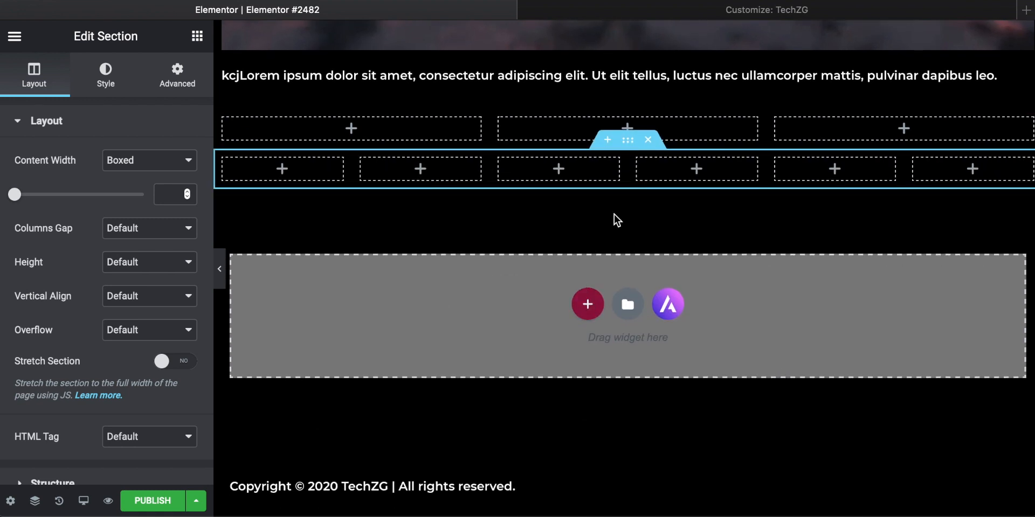
left_click(648, 140)
left_click(650, 131)
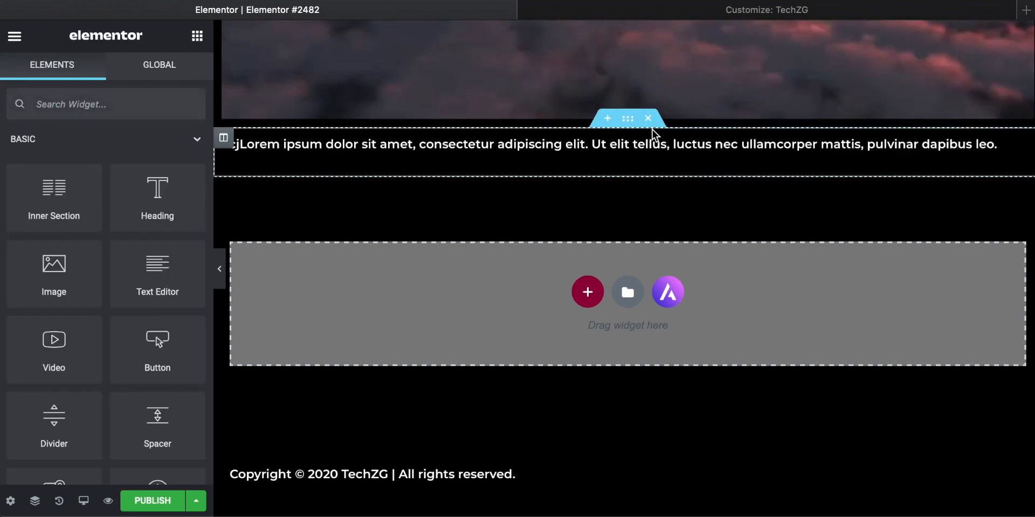
Step: Examine the page layout with its video and text, the section structure choices and the available basic widgets
scroll(547, 240, "up", 2)
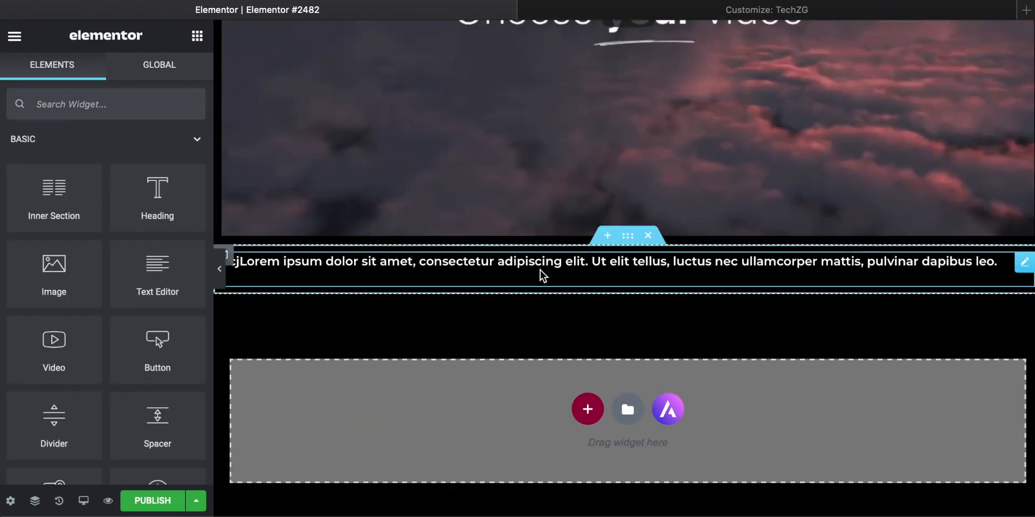
scroll(517, 270, "up", 7)
scroll(517, 271, "down", 4)
scroll(518, 270, "up", 5)
scroll(517, 271, "down", 6)
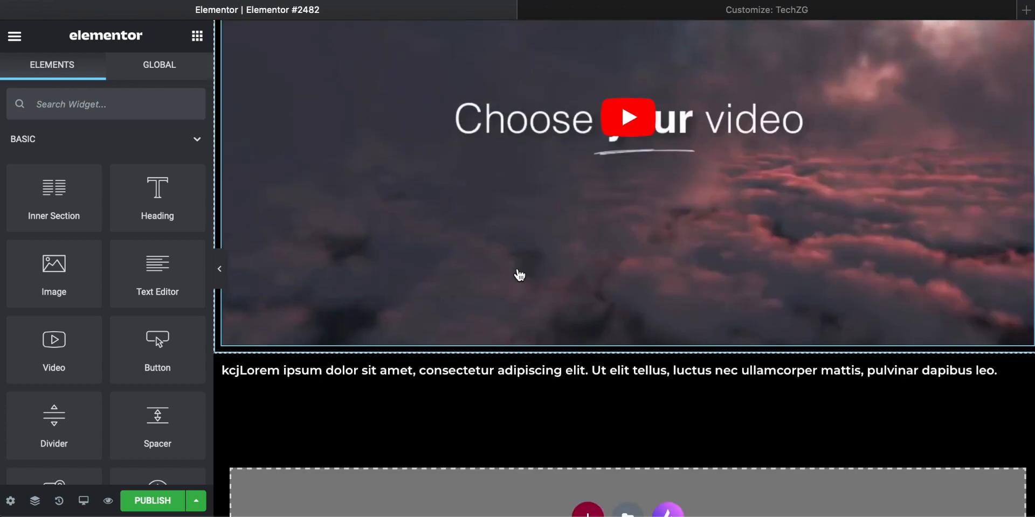
scroll(519, 275, "down", 4)
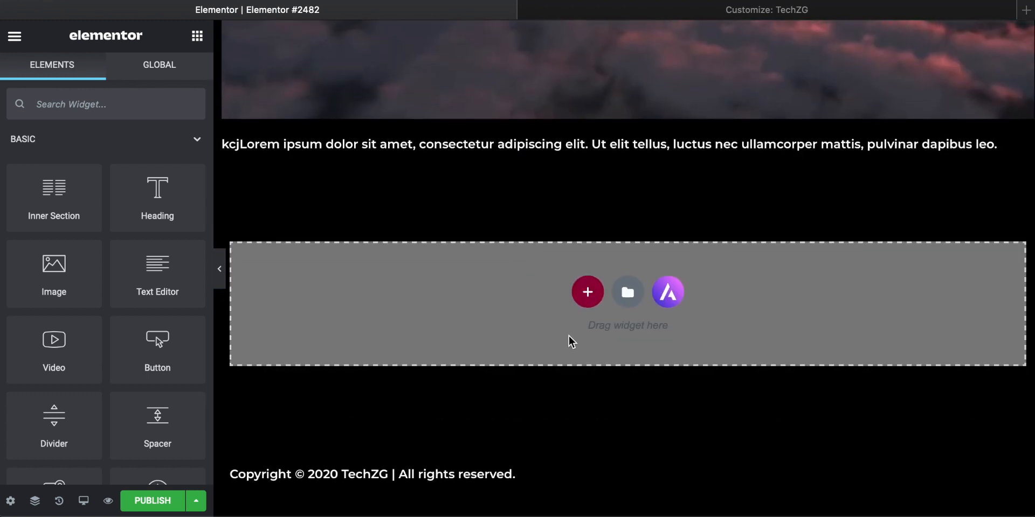
left_click(589, 295)
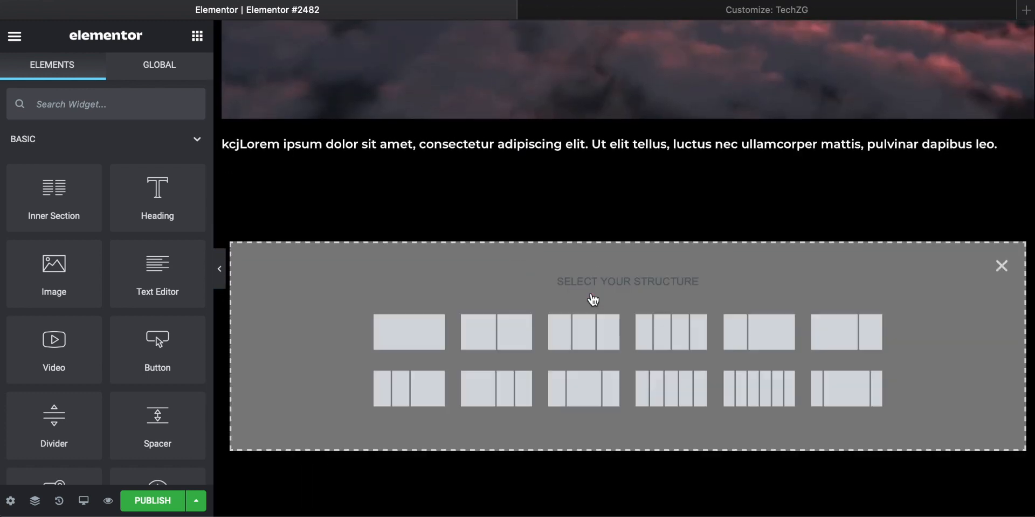
scroll(107, 294, "down", 5)
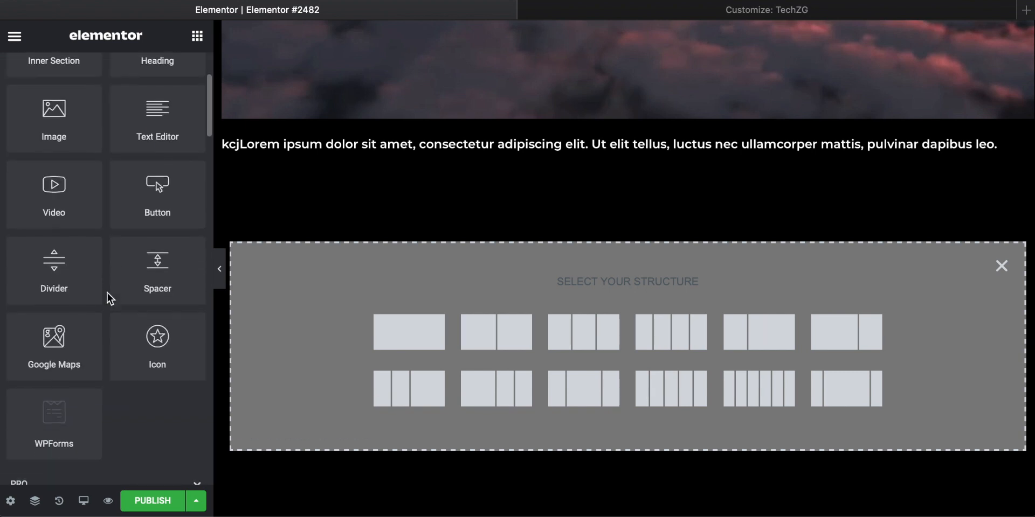
scroll(107, 293, "up", 5)
scroll(108, 293, "down", 6)
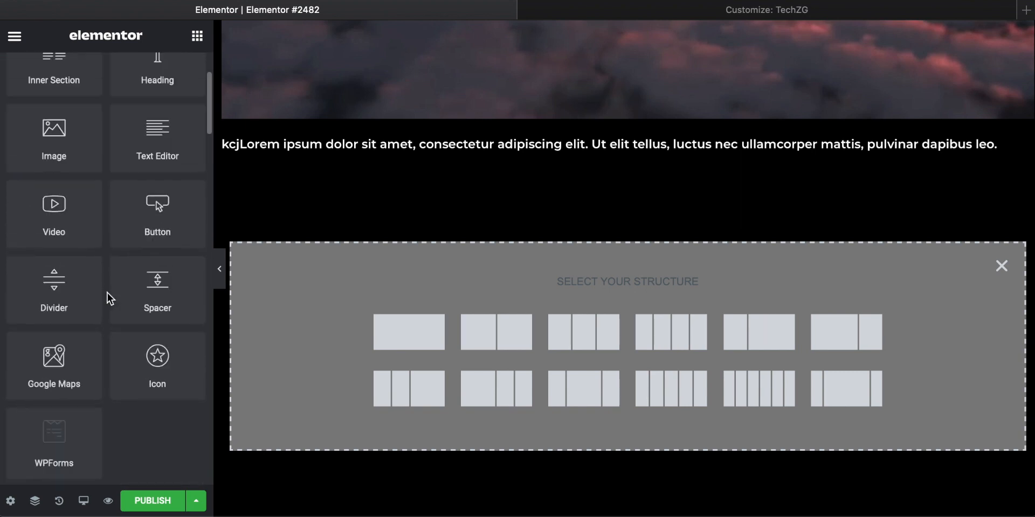
scroll(108, 294, "up", 4)
scroll(108, 293, "up", 3)
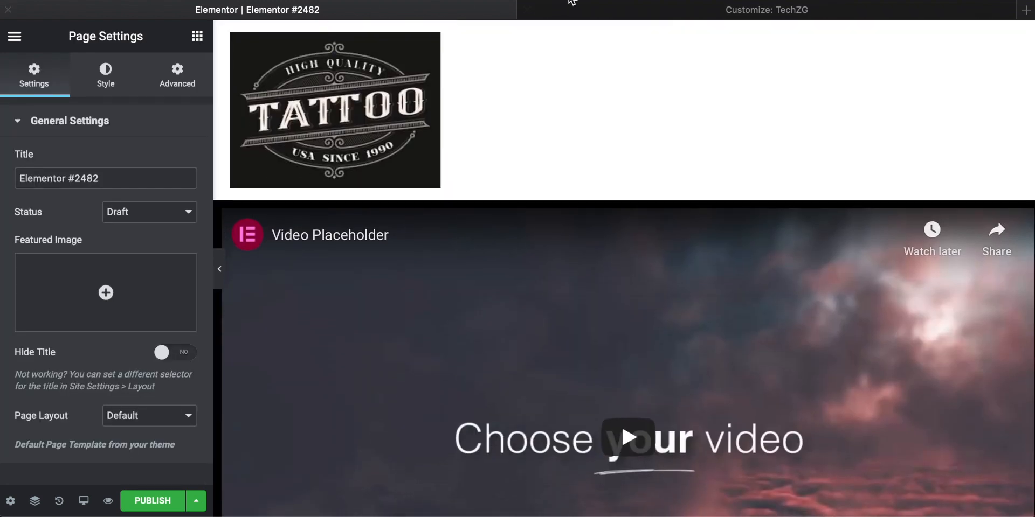
Step: Change the page title to "hello" in the page settings and save the page as a draft
left_click(564, 3)
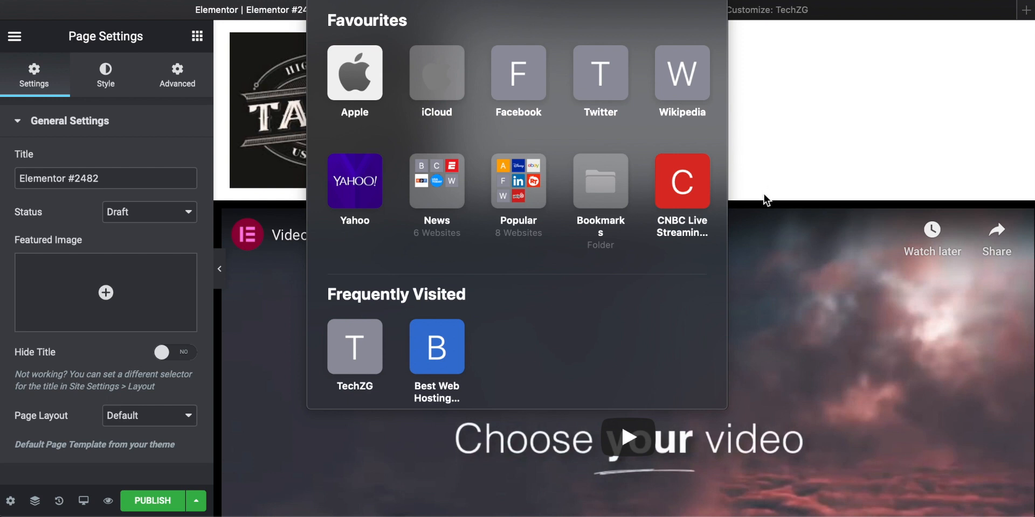
left_click(766, 202)
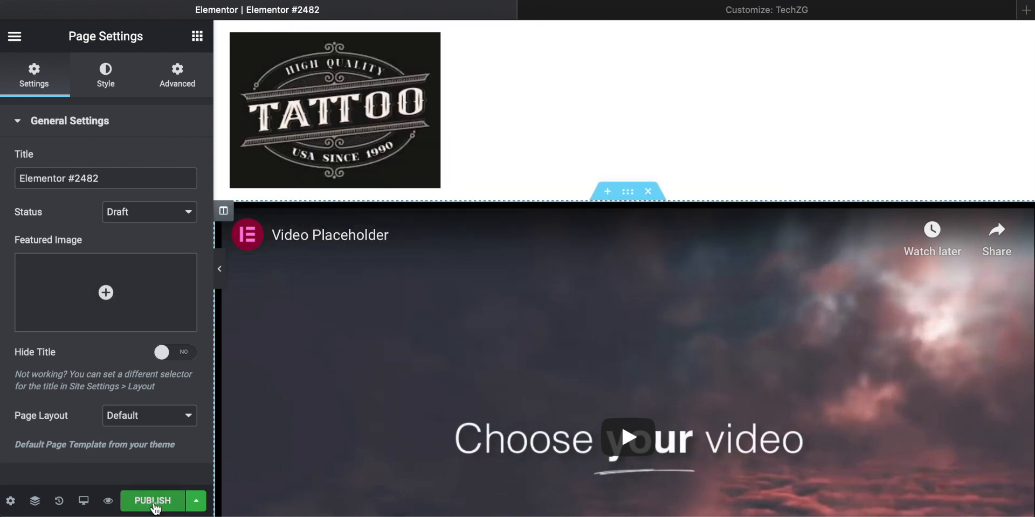
scroll(427, 331, "down", 10)
scroll(427, 330, "up", 10)
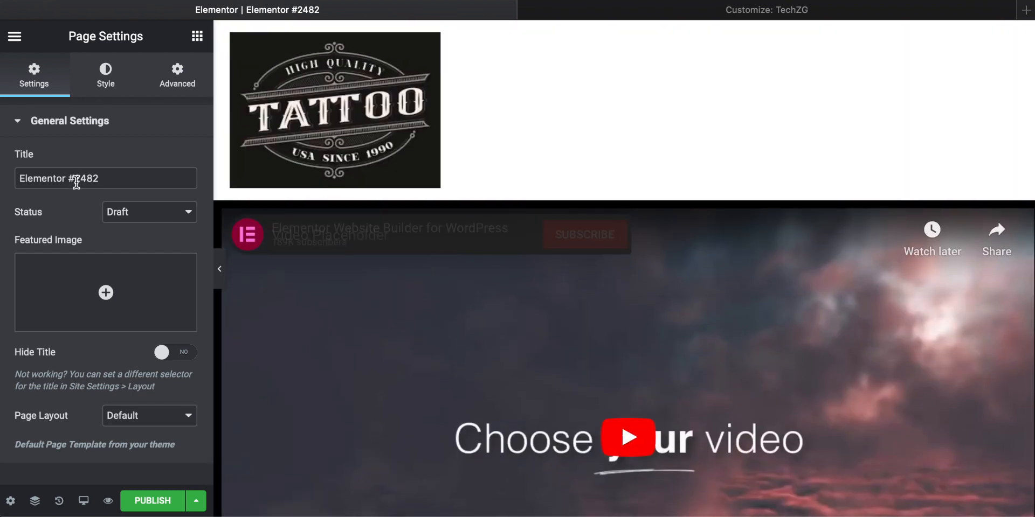
left_click_drag(114, 178, 2, 171)
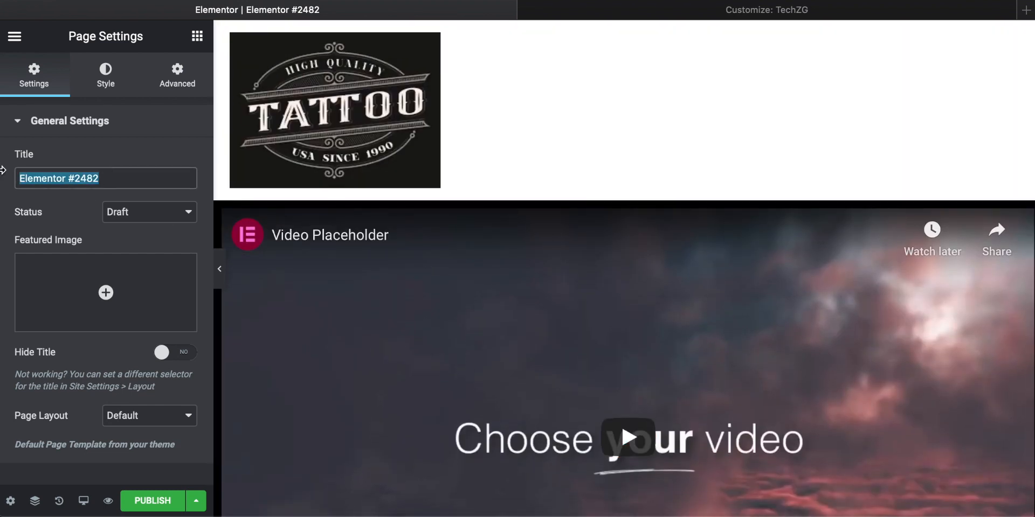
type("he")
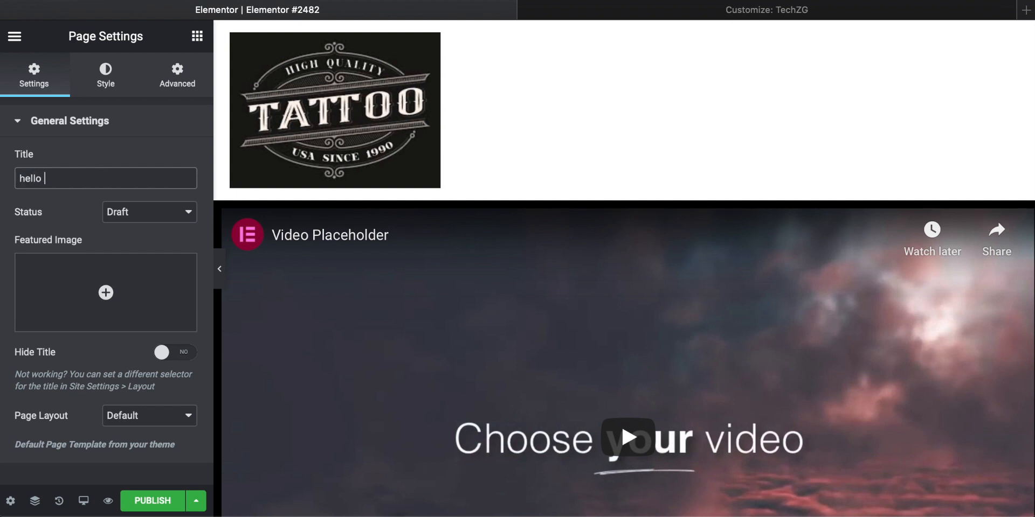
type("llo")
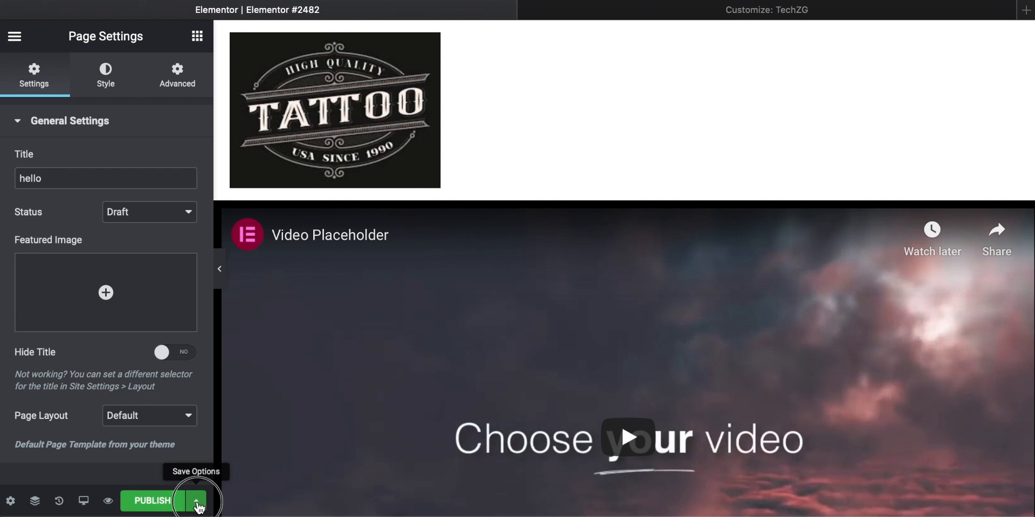
left_click(196, 500)
left_click(73, 435)
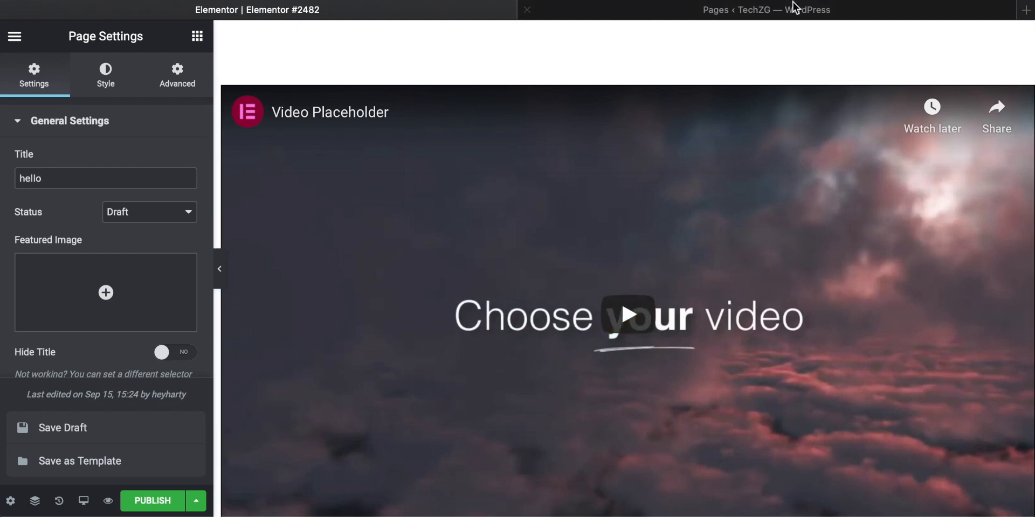
Step: Examine the WordPress Pages list, including the "hello" draft and its row actions, against the page in the Elementor editor
left_click(795, 8)
scroll(296, 253, "down", 1)
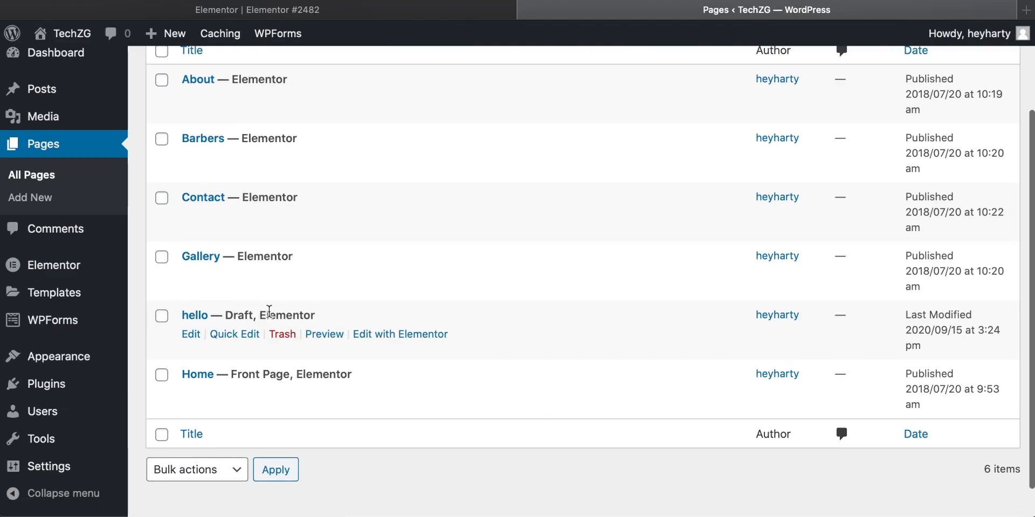
scroll(205, 322, "up", 3)
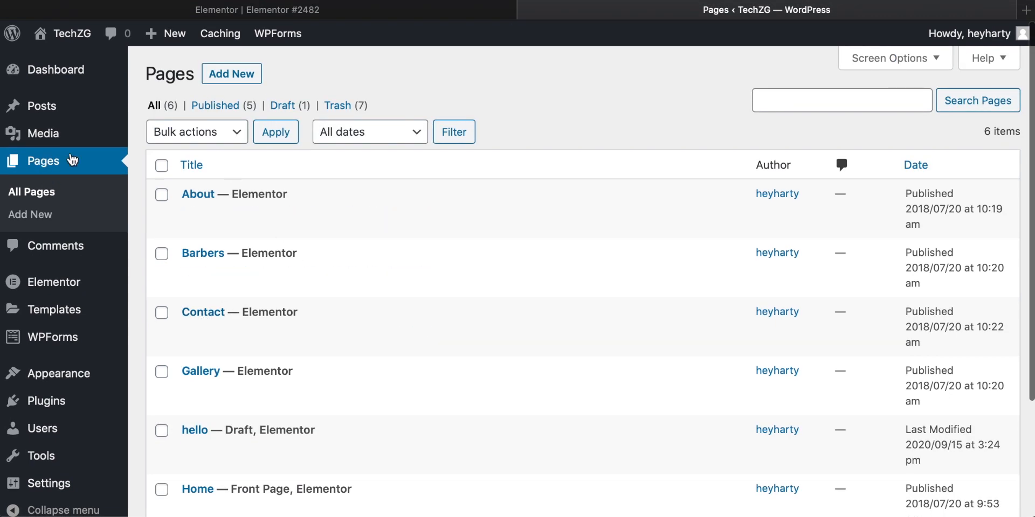
left_click_drag(146, 69, 178, 71)
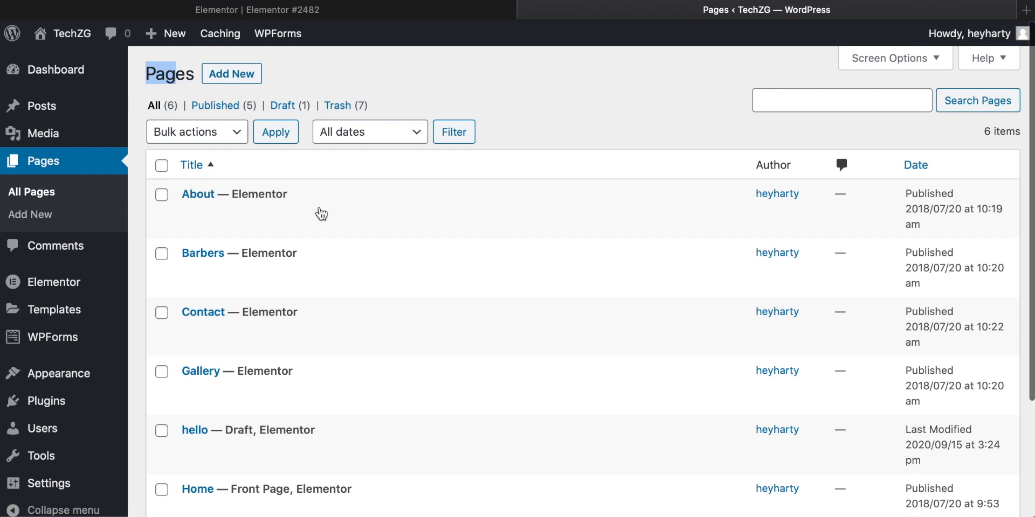
scroll(381, 261, "down", 3)
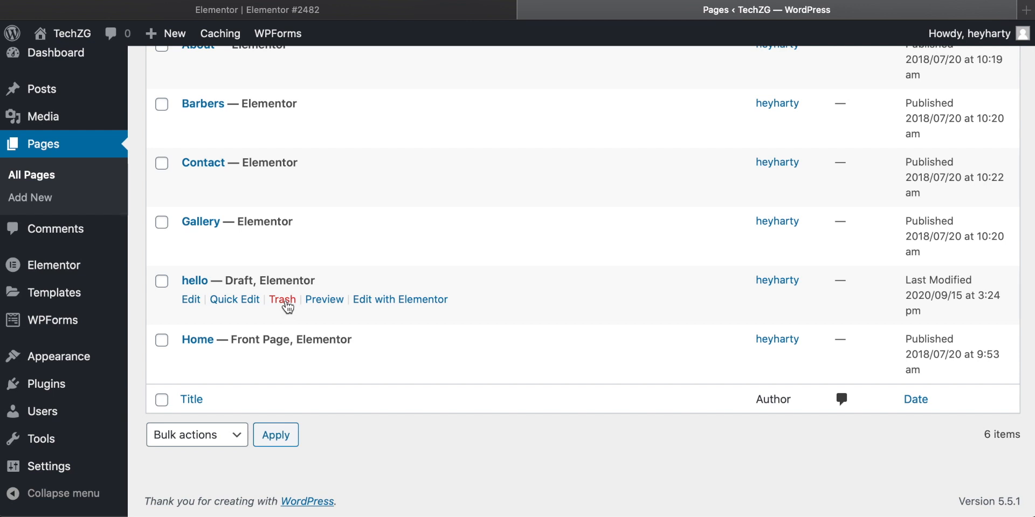
left_click(322, 9)
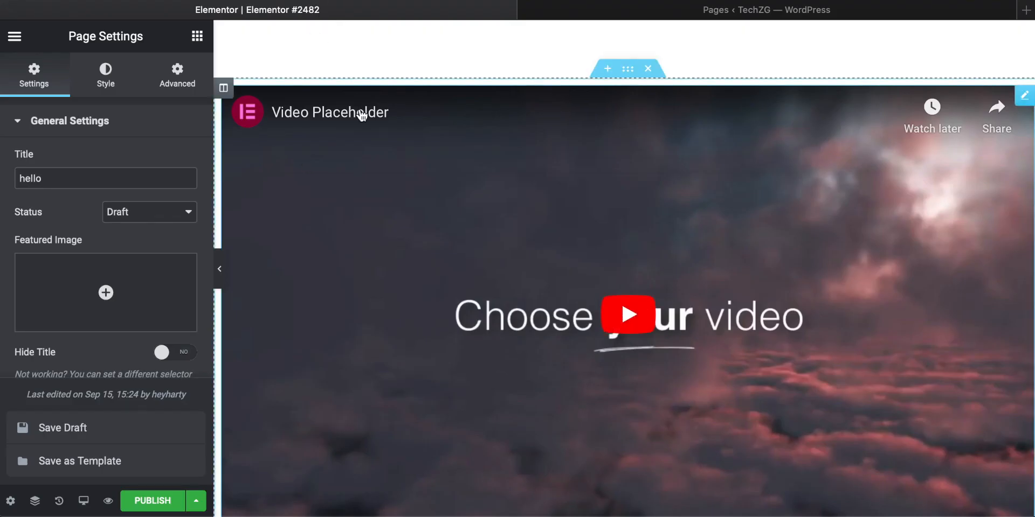
left_click(577, 11)
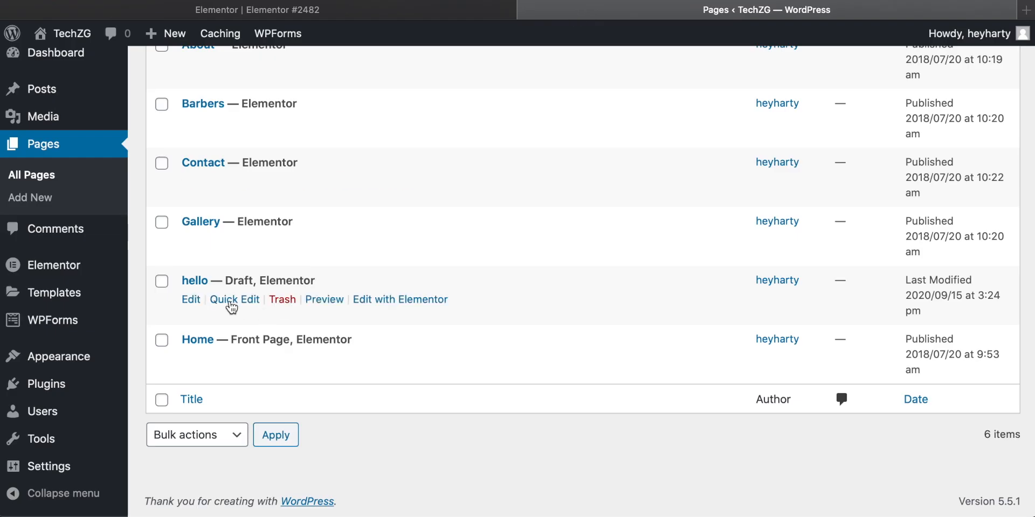
Step: Move the "hello" draft page to the Trash and close its Elementor editor tab
left_click(279, 300)
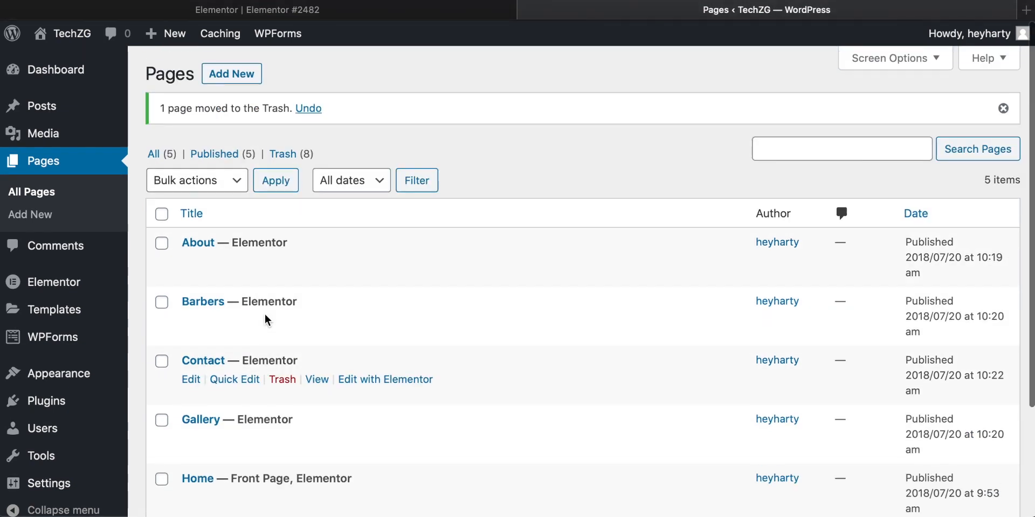
scroll(264, 314, "down", 2)
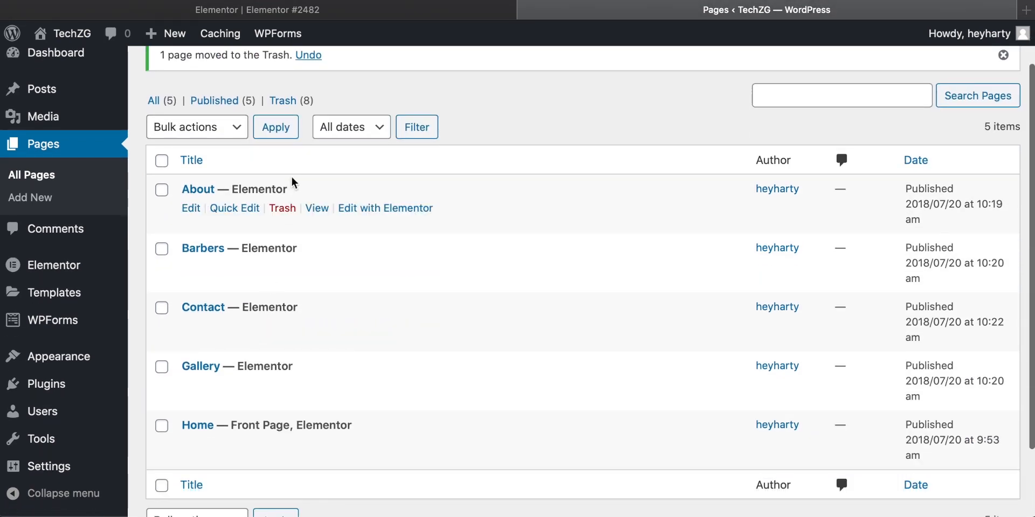
left_click(265, 11)
left_click(7, 12)
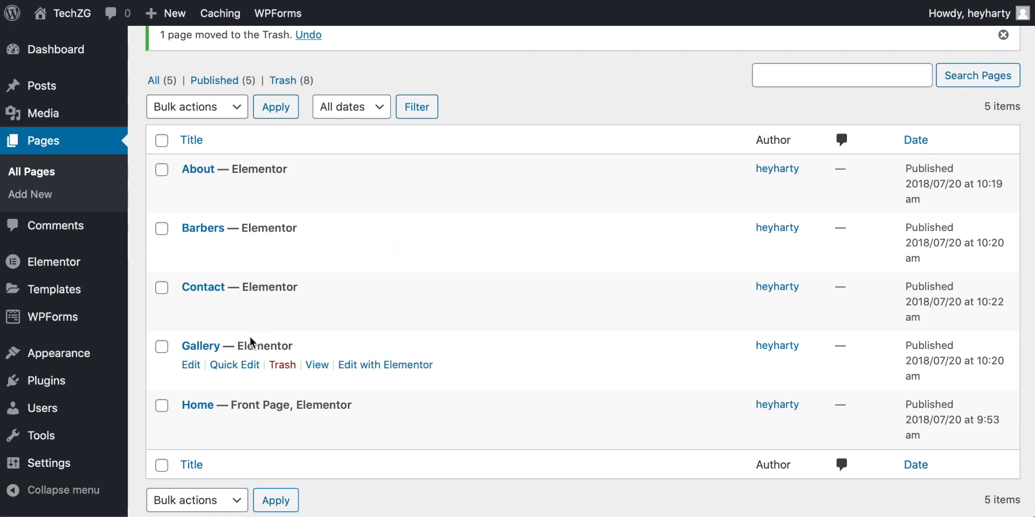
scroll(251, 337, "up", 3)
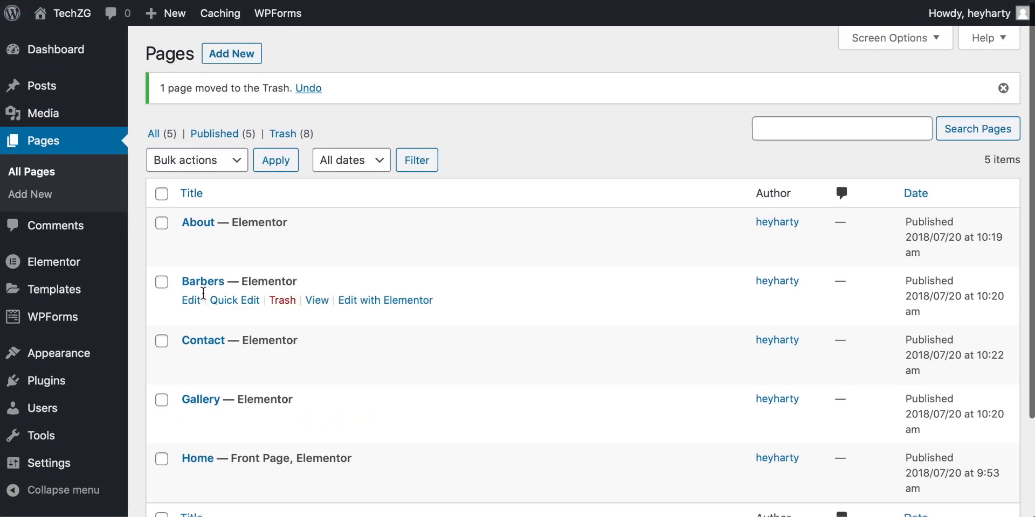
scroll(301, 285, "down", 3)
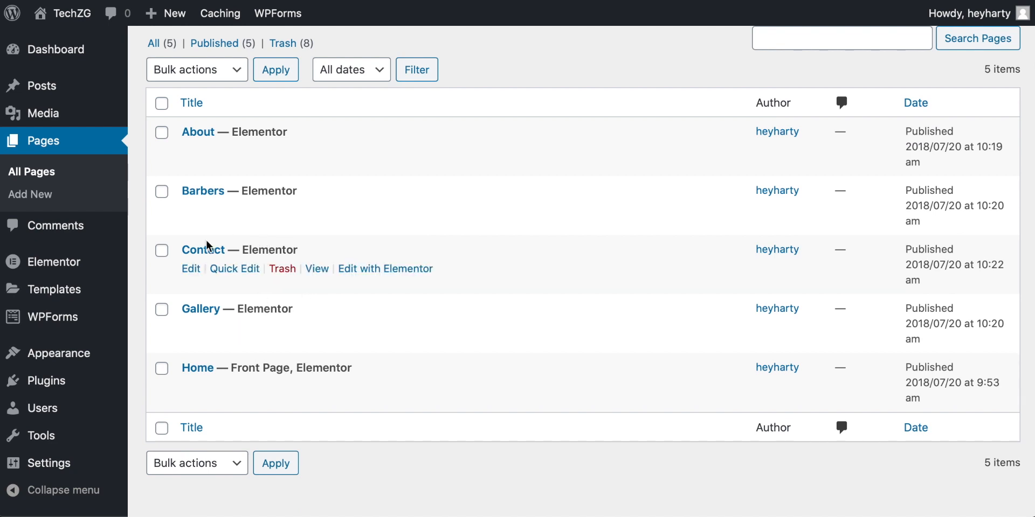
Step: Open the site's navigation menu editor and examine the Primary Menu's structure, its settings and the pages available to add
mouse_move(57, 356)
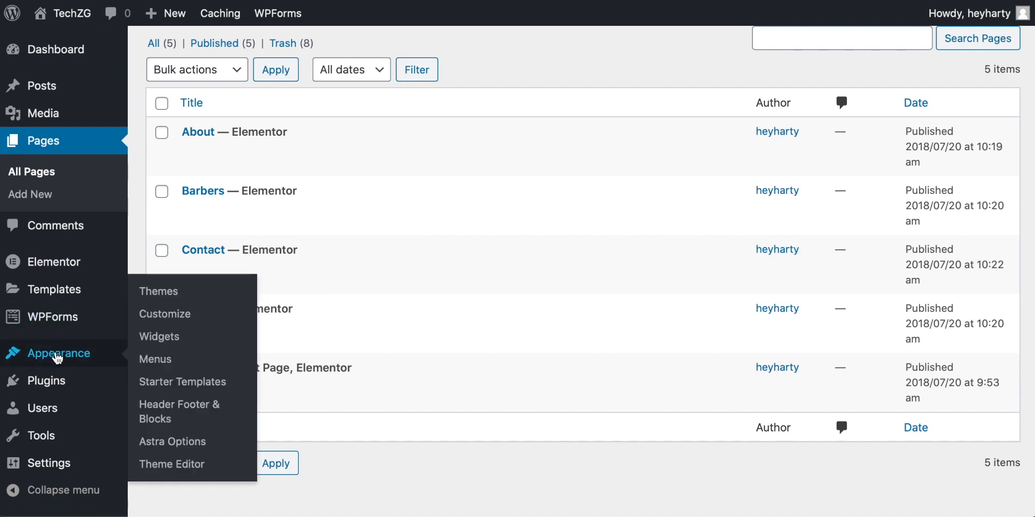
left_click(153, 357)
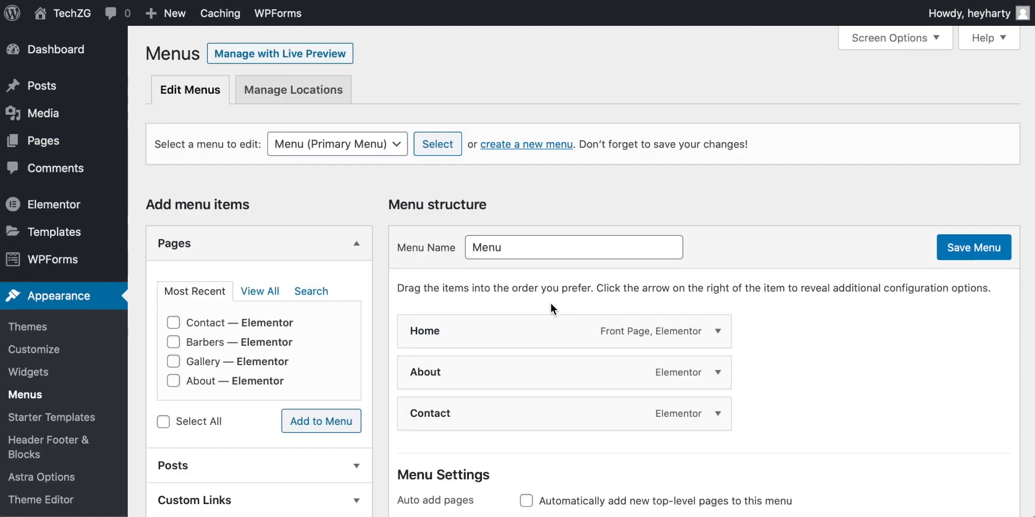
scroll(550, 303, "down", 2)
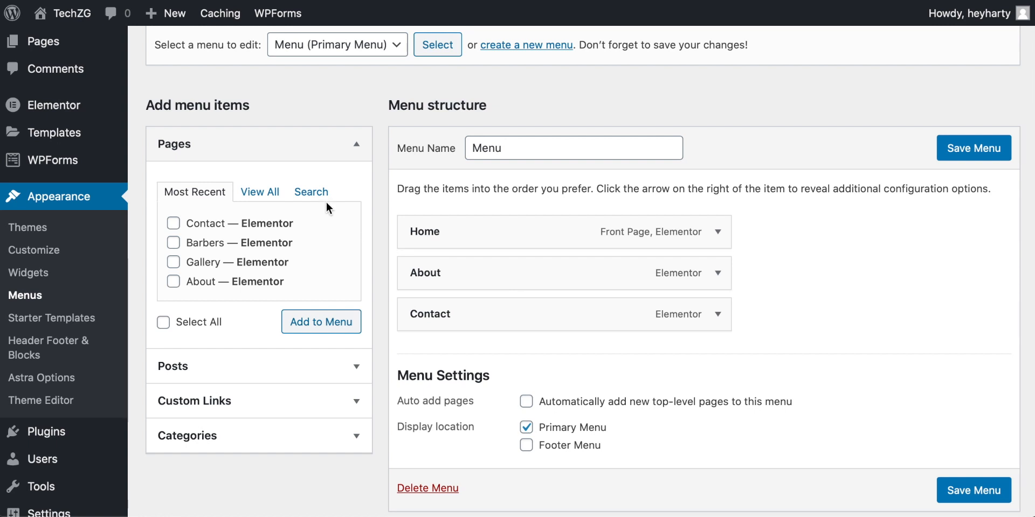
left_click(313, 193)
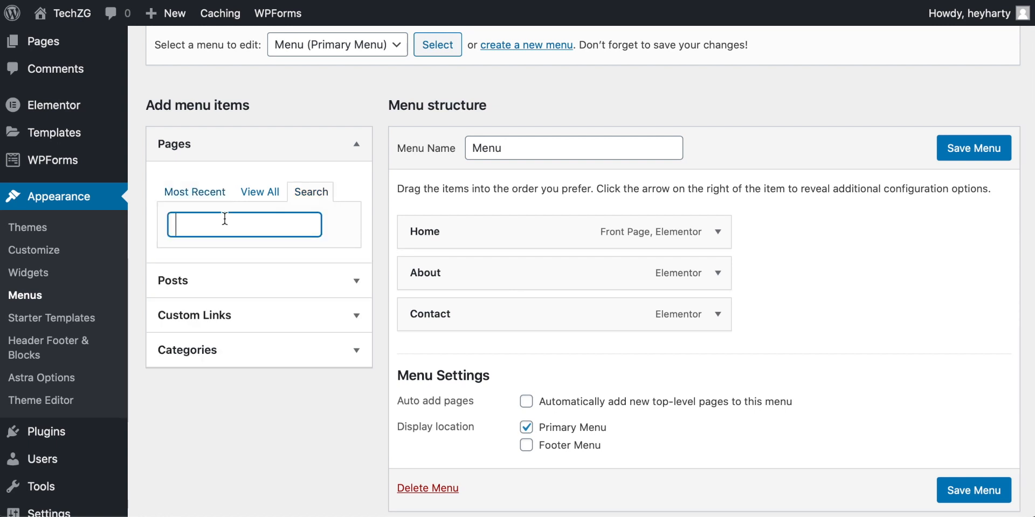
left_click(191, 200)
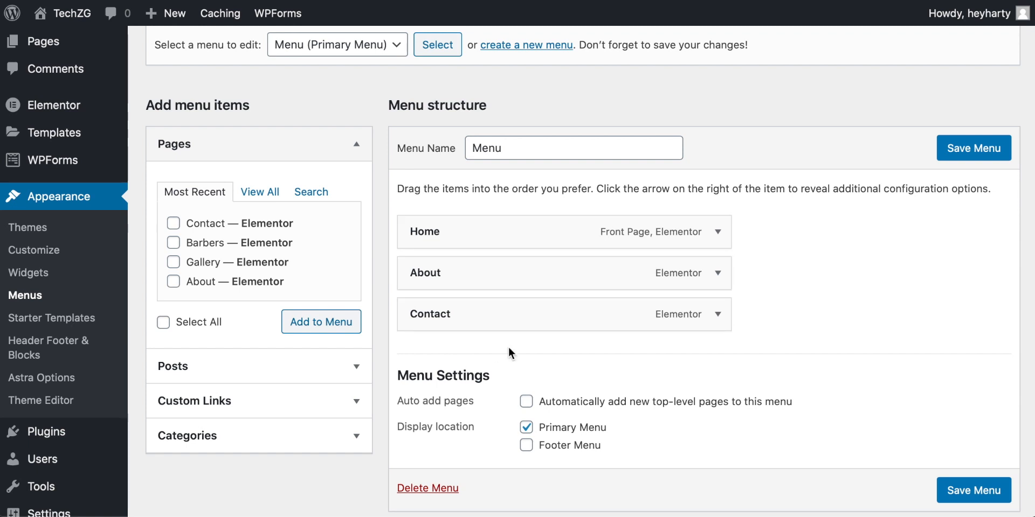
scroll(508, 353, "up", 3)
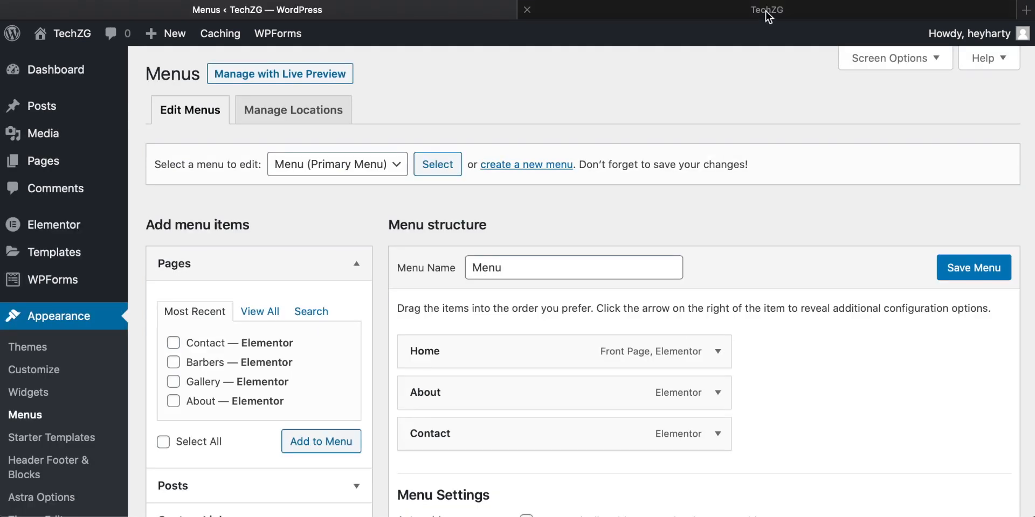
Step: Switch to the live TechZG site, look through the home page down to its footer and open the About page
left_click(768, 16)
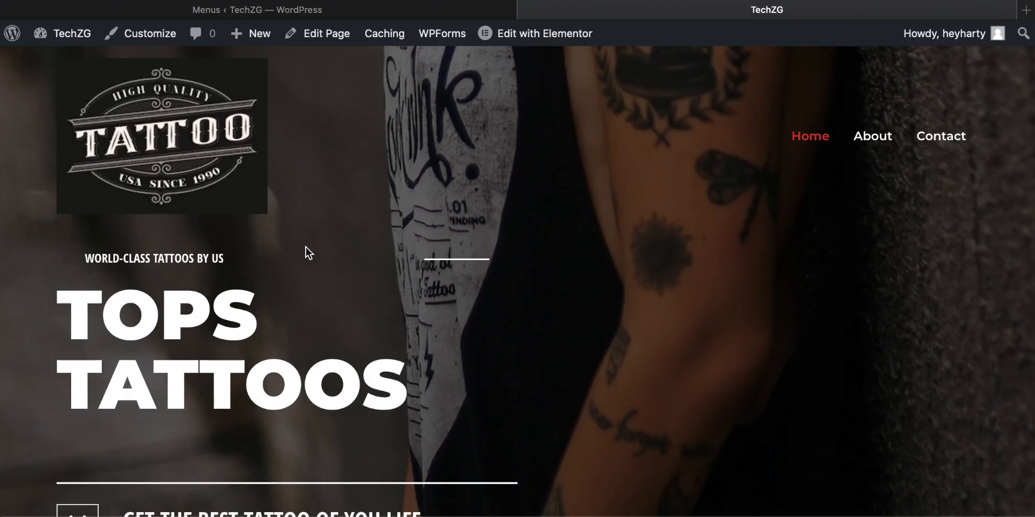
scroll(305, 245, "down", 10)
scroll(306, 244, "down", 5)
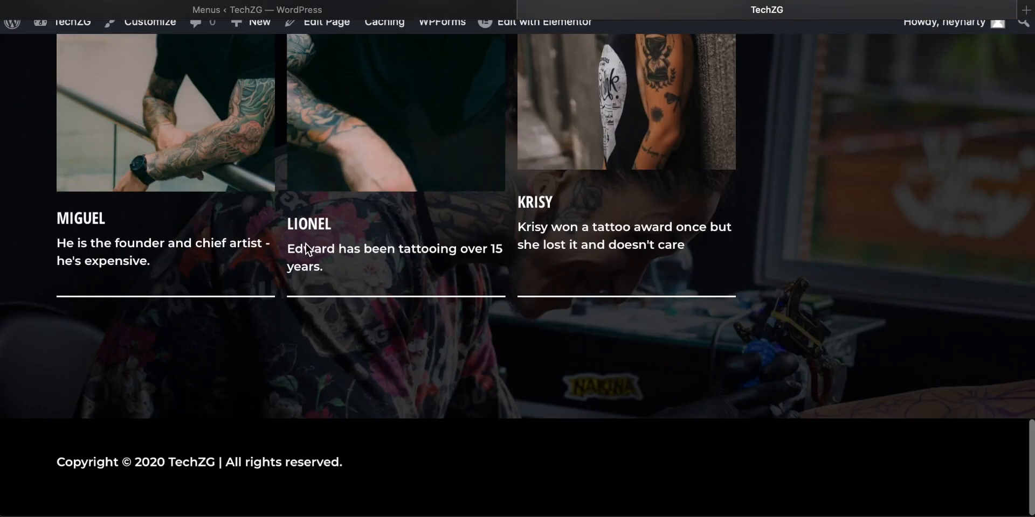
scroll(306, 244, "up", 15)
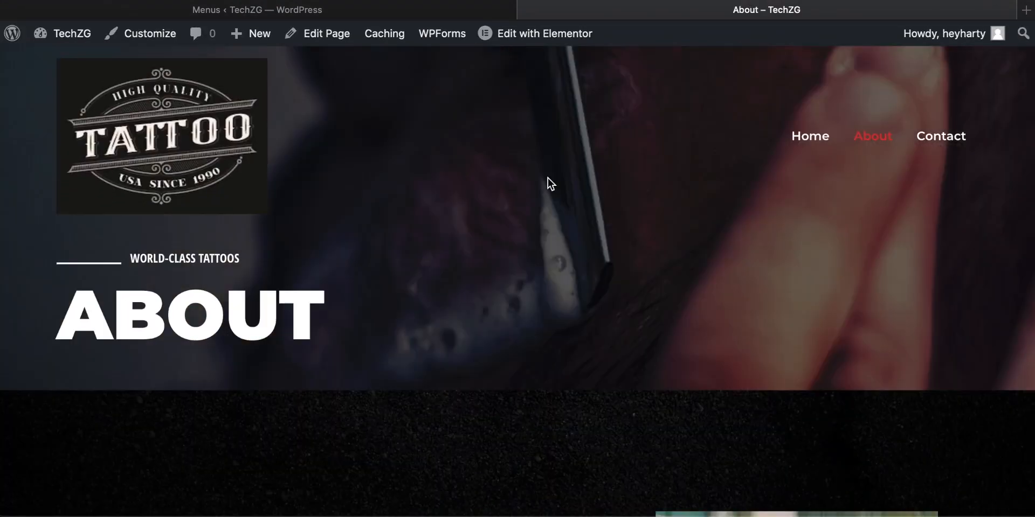
mouse_move(545, 42)
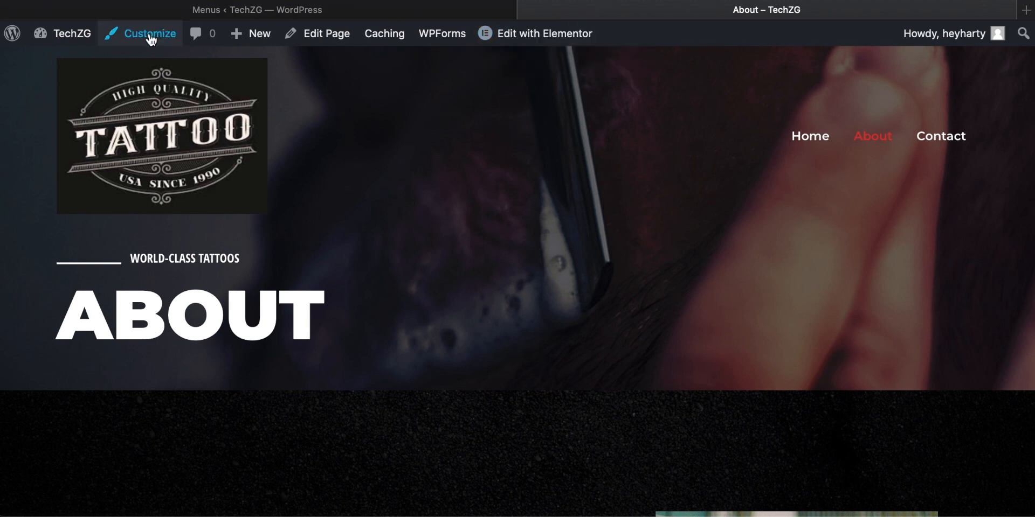
Step: Return to the menu editor in the WordPress dashboard and look over the admin sections and Appearance options
left_click(254, 11)
scroll(51, 279, "down", 3)
scroll(51, 280, "up", 3)
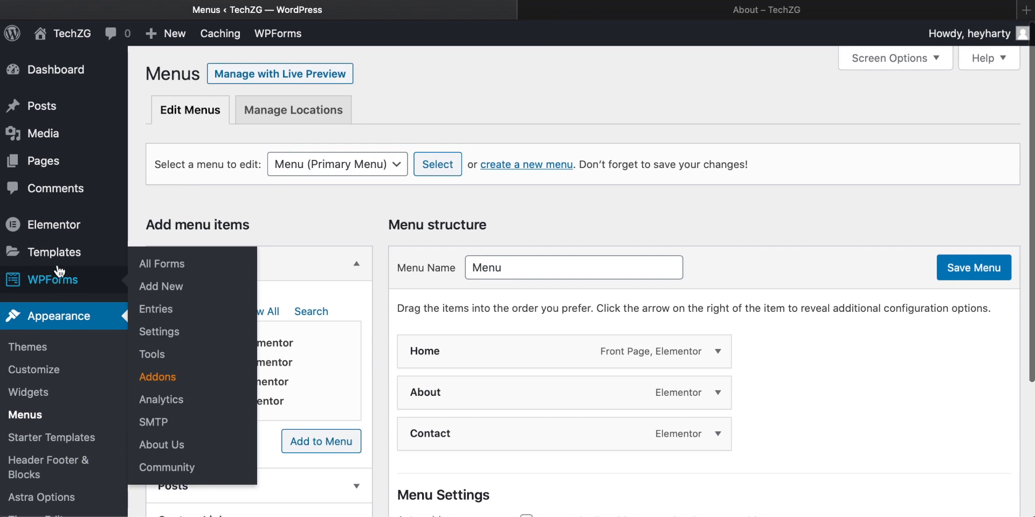
scroll(104, 230, "down", 3)
scroll(30, 398, "up", 3)
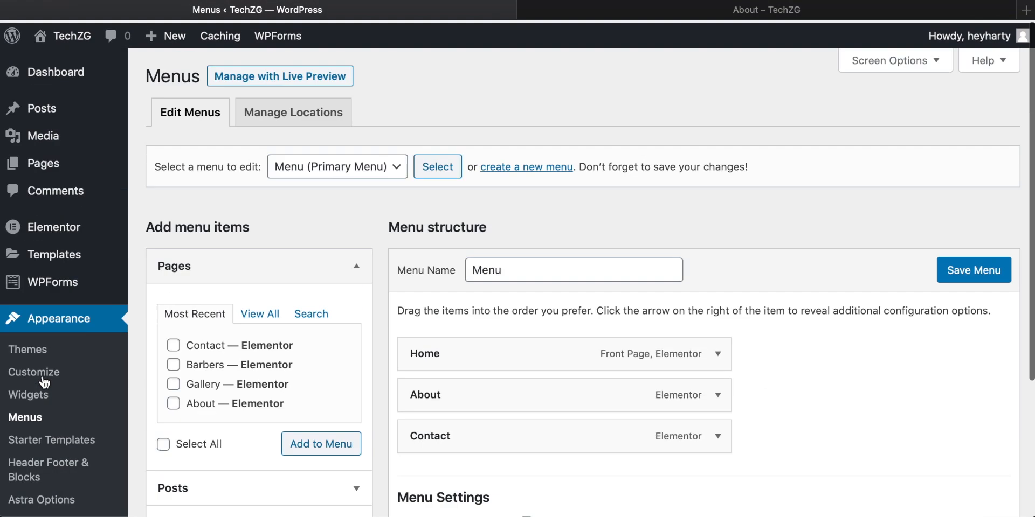
Step: Go back to the live About page and review its header and "Who We Are" section
left_click(739, 12)
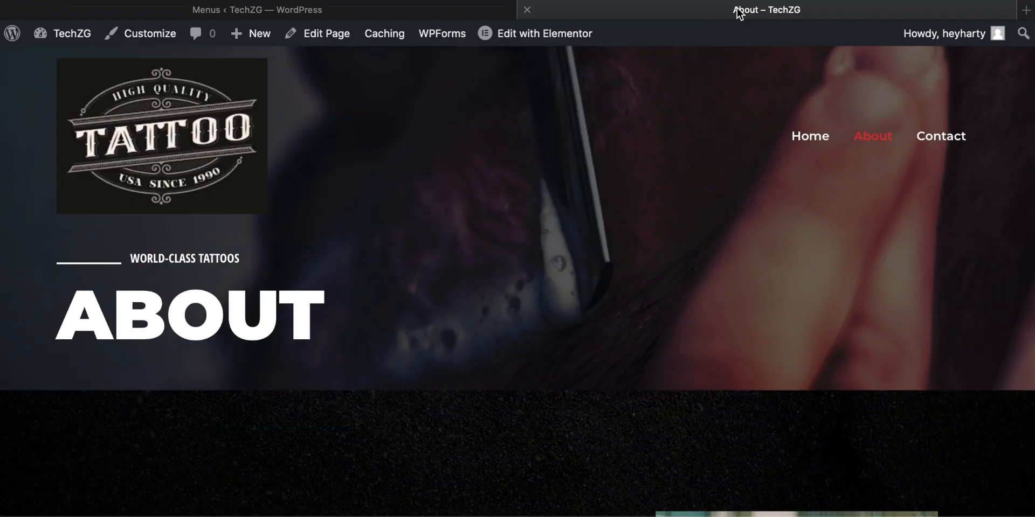
scroll(558, 180, "down", 10)
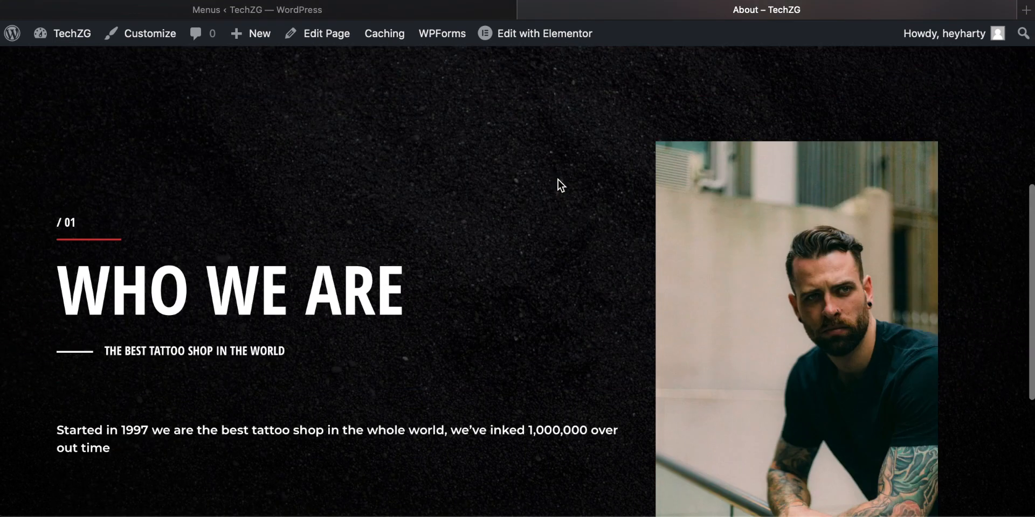
scroll(558, 180, "up", 10)
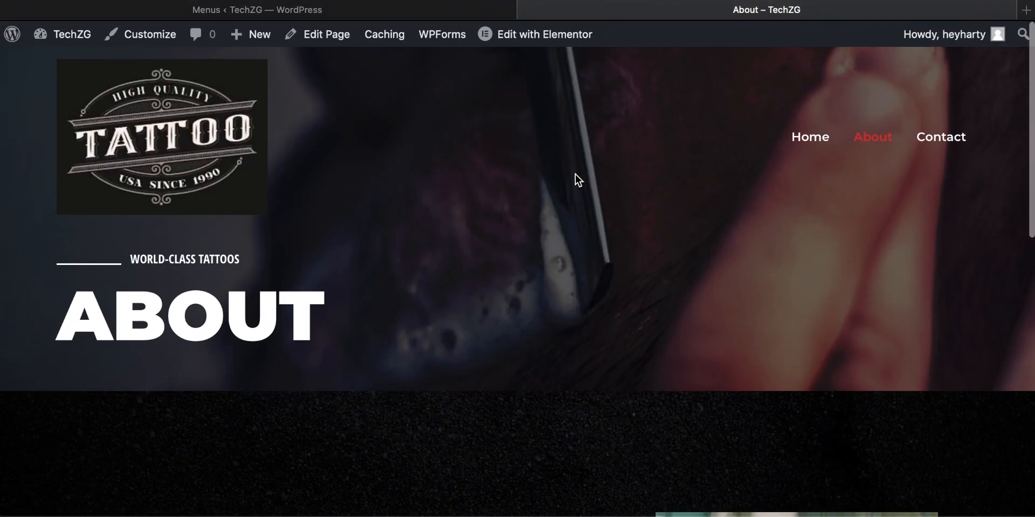